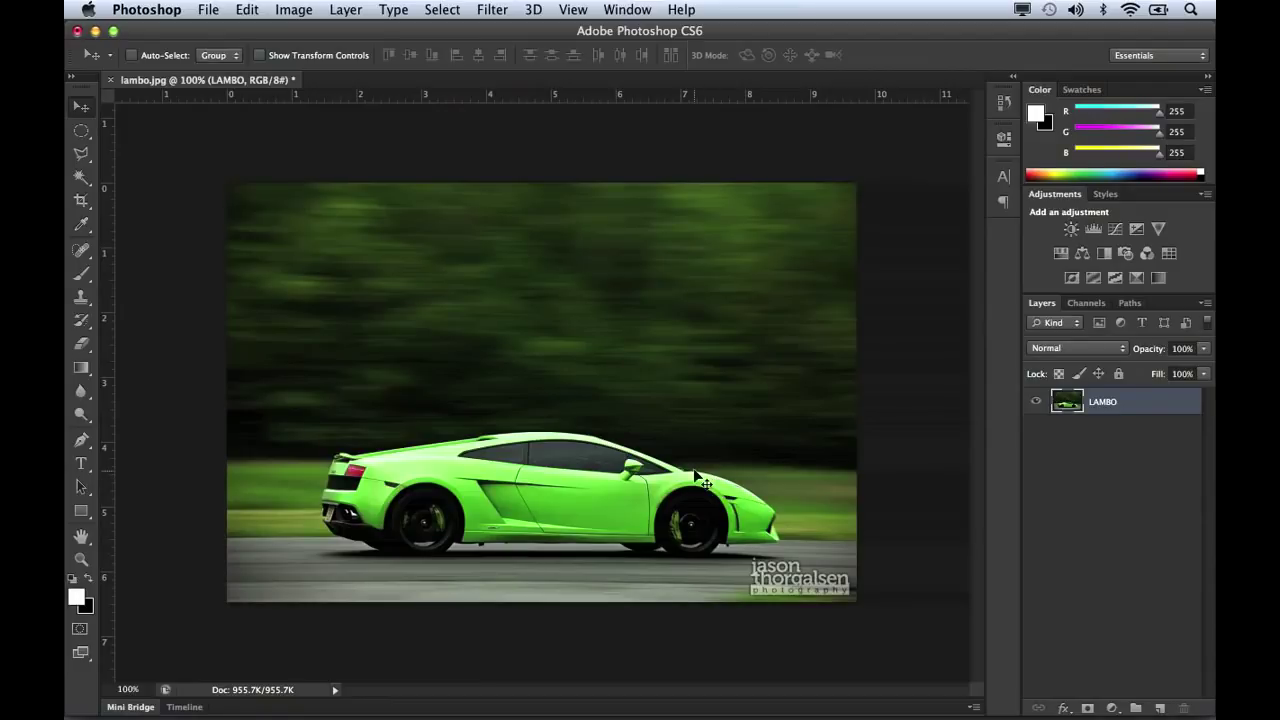
# Try the darkest and second-darkest color themes in the Interface preferences and cancel the changes.
pyautogui.click(166, 8)
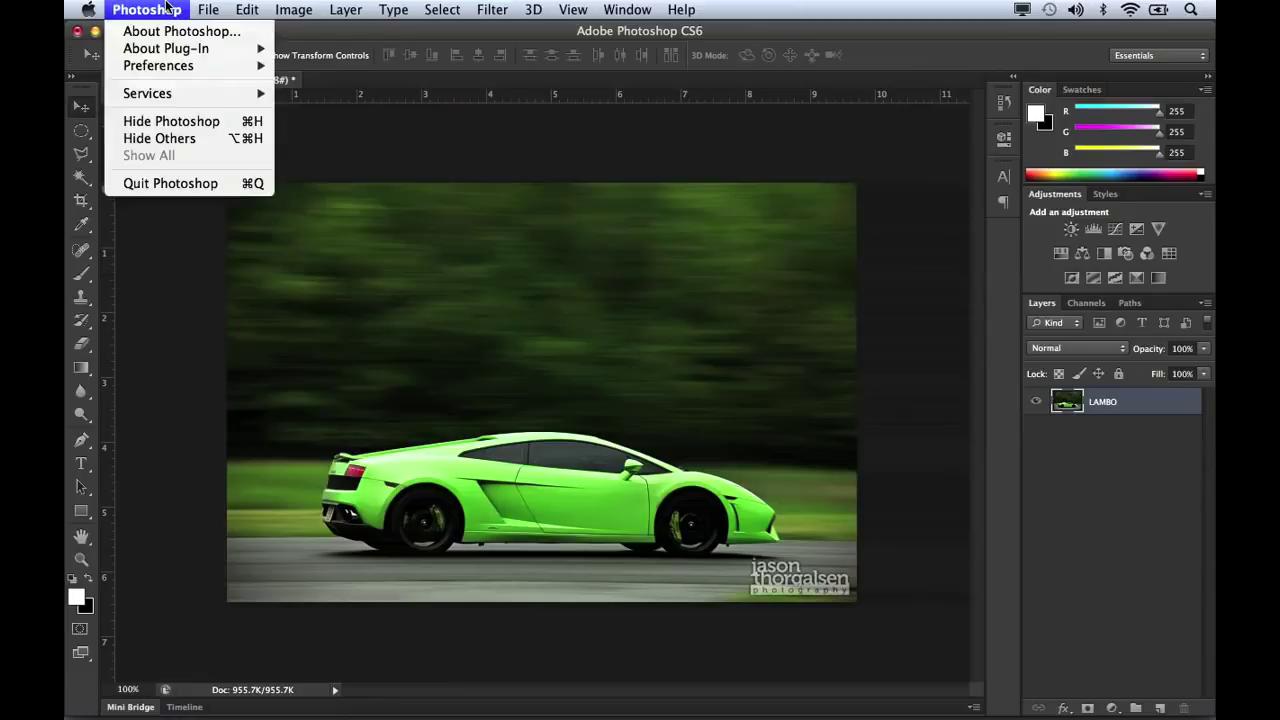
pyautogui.moveTo(172, 66)
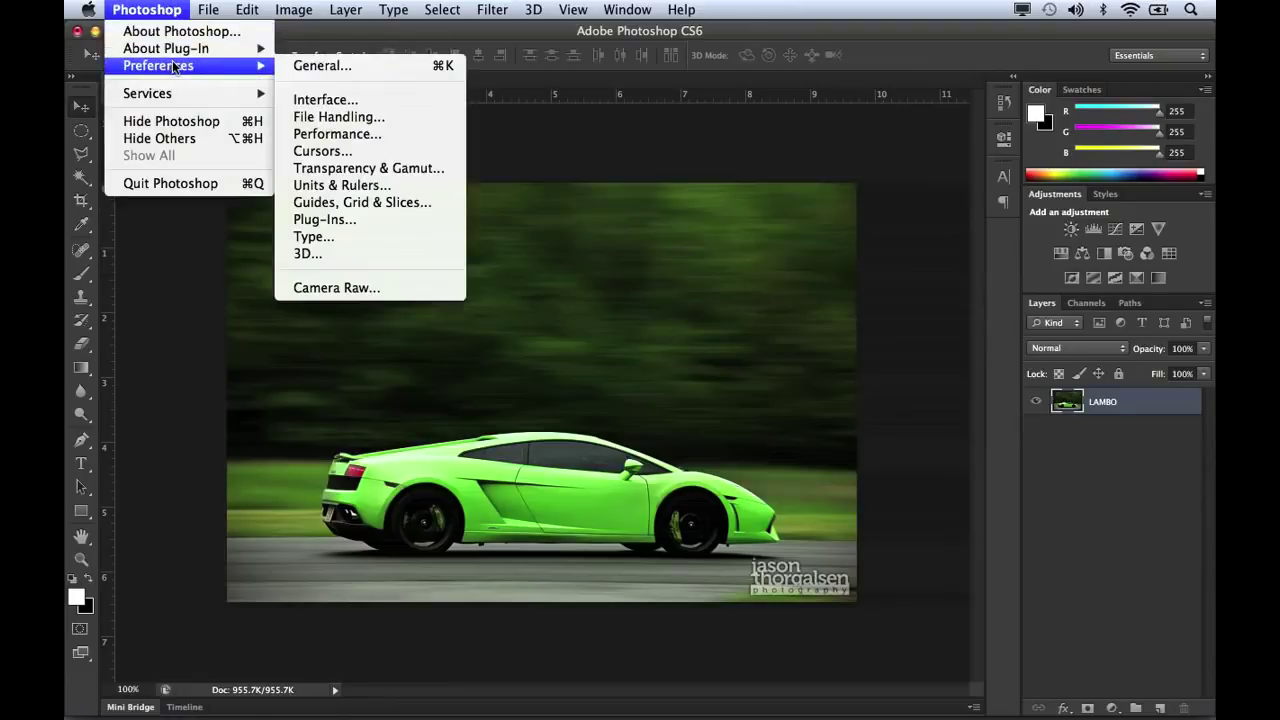
pyautogui.click(313, 101)
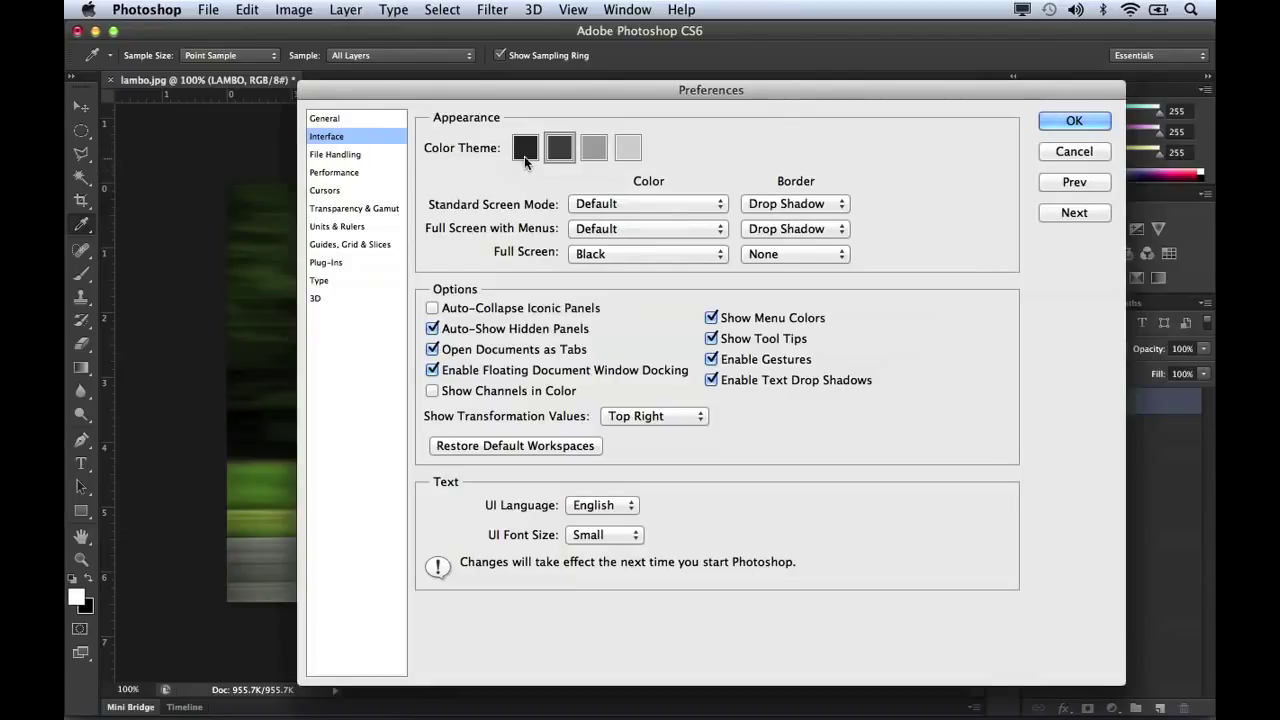
pyautogui.click(527, 149)
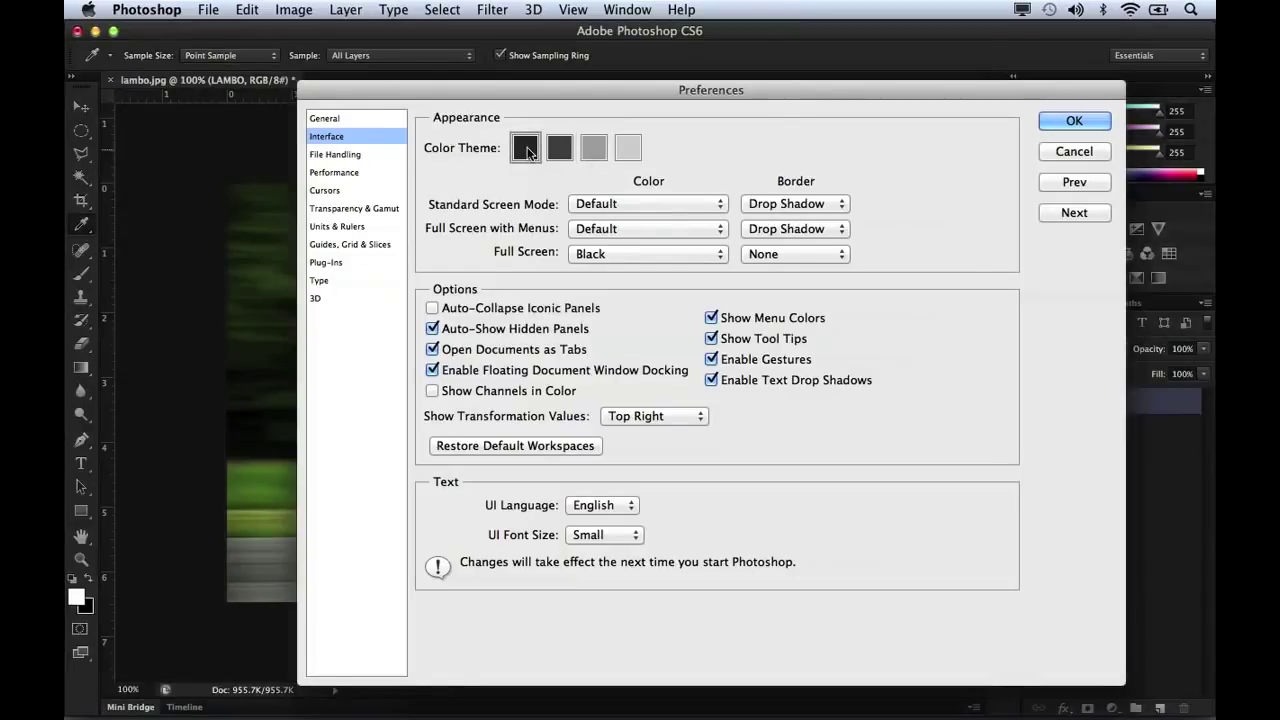
pyautogui.click(557, 153)
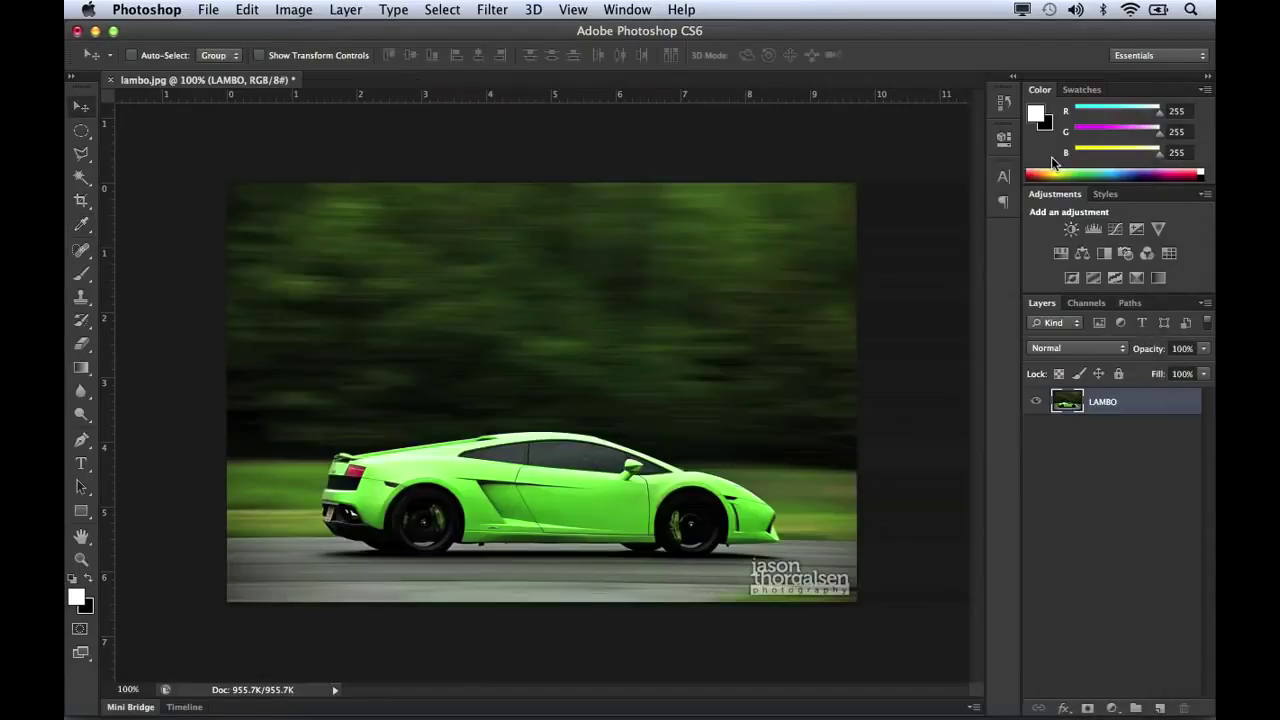
pyautogui.click(1058, 157)
# Lighten the interface color theme through the lighter grays and return it to the darkest one.
pyautogui.hotkey('space', 'f')
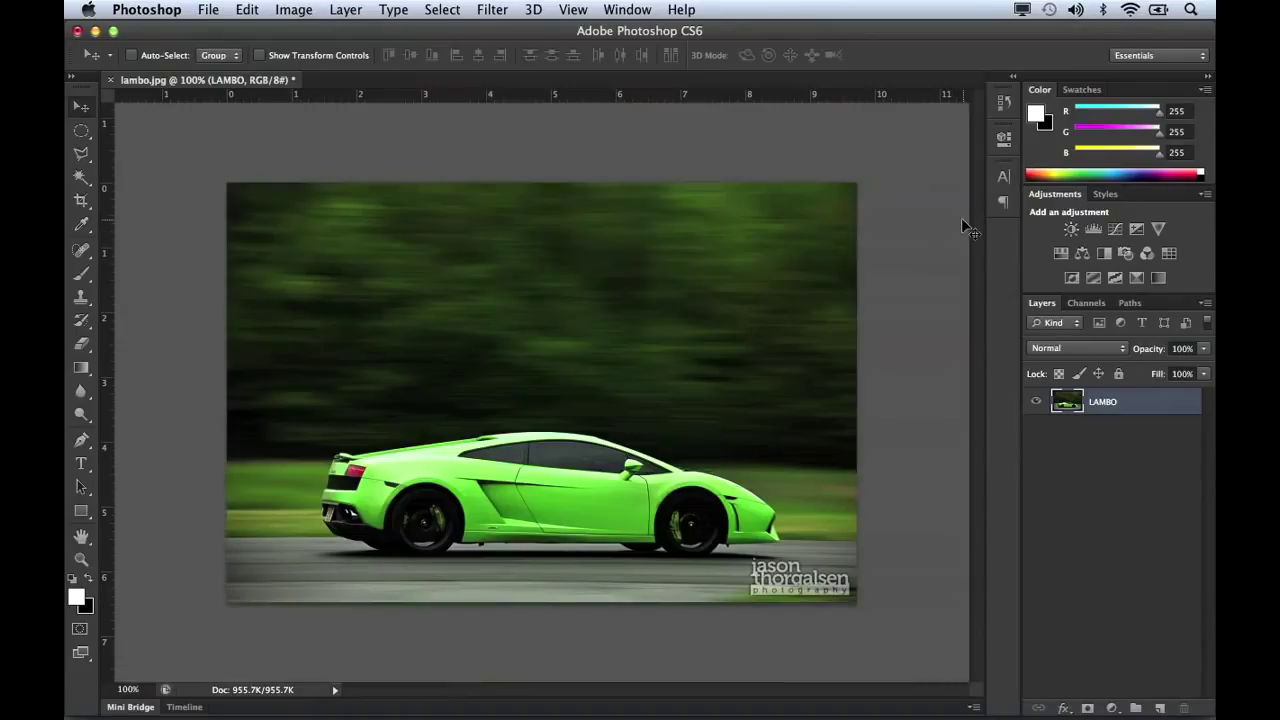
pyautogui.hotkey('shift', 'F2')
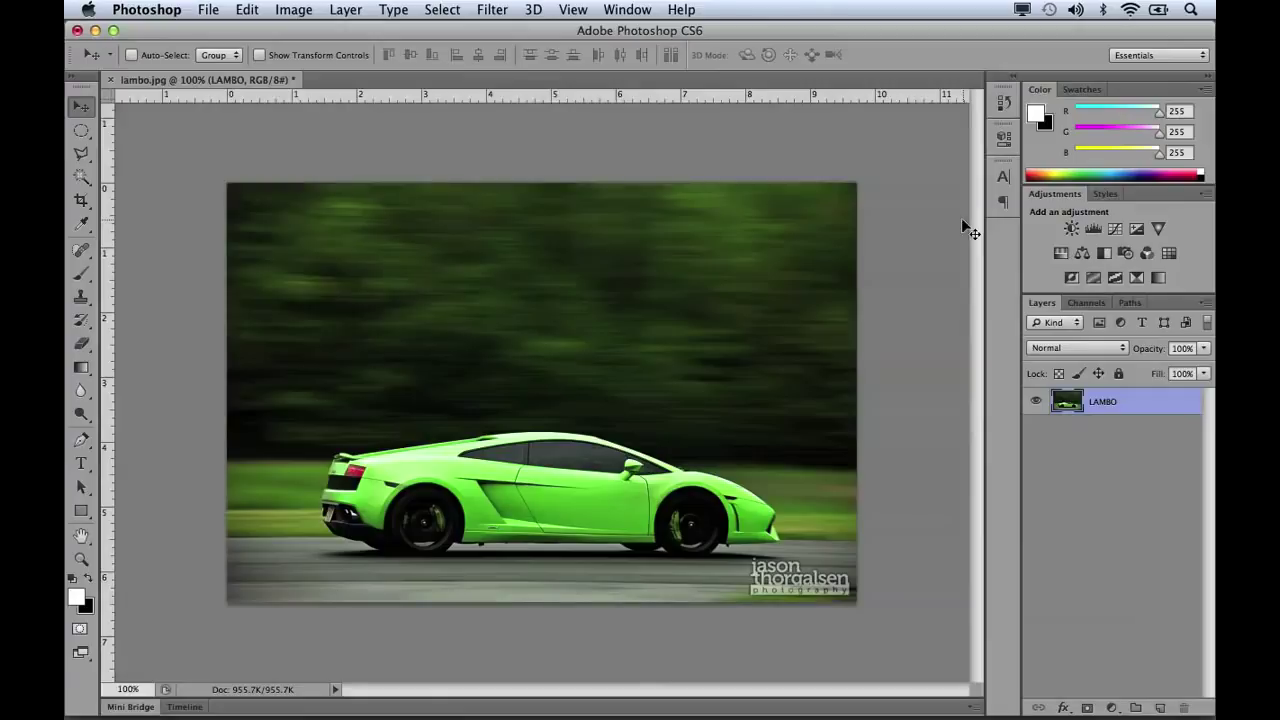
pyautogui.hotkey('shift', 'F2')
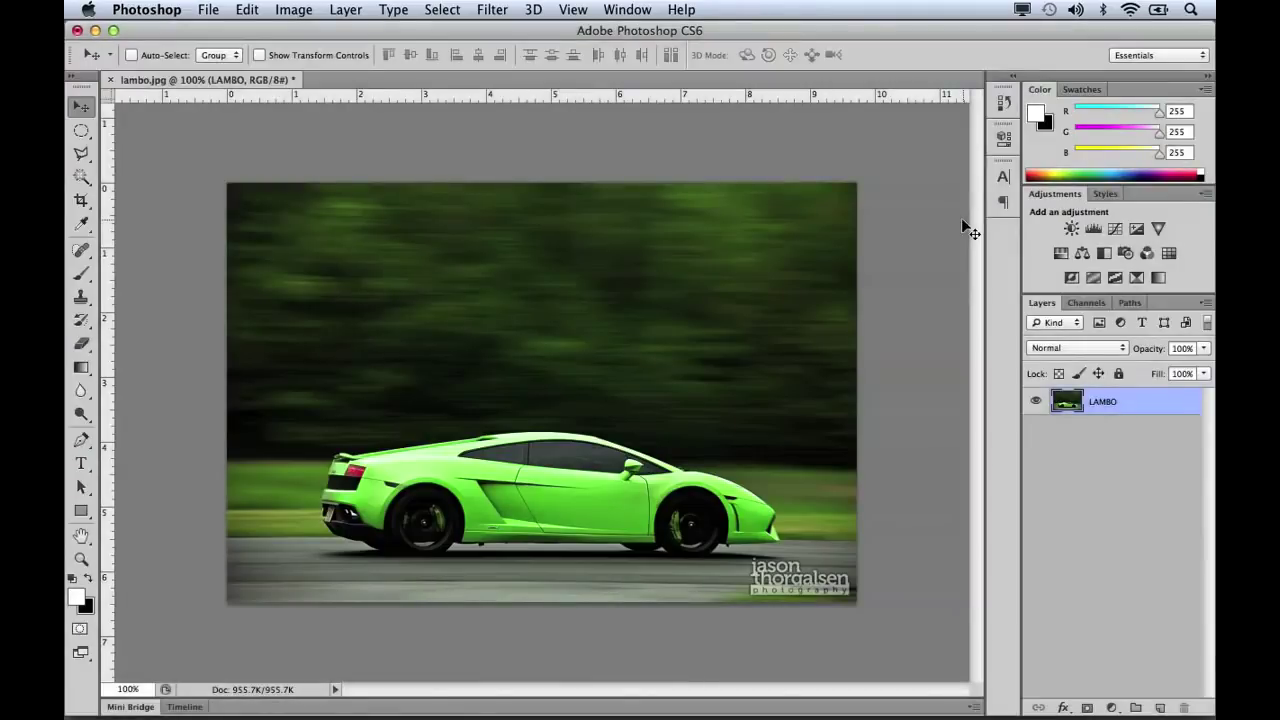
pyautogui.hotkey('shift', 'F1')
pyautogui.hotkey('shift', 'F1')
pyautogui.hotkey('shift', 'F1')
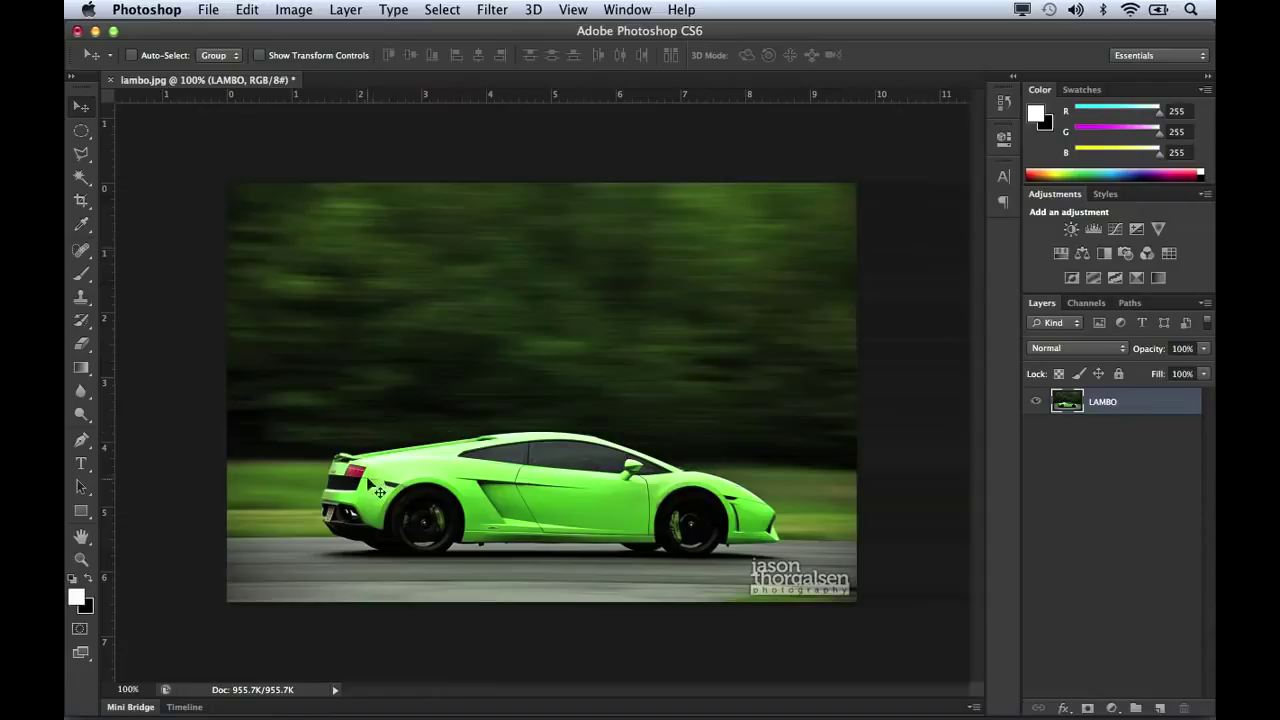
# Expand Mini Bridge to view its contents and collapse it again.
pyautogui.click(130, 707)
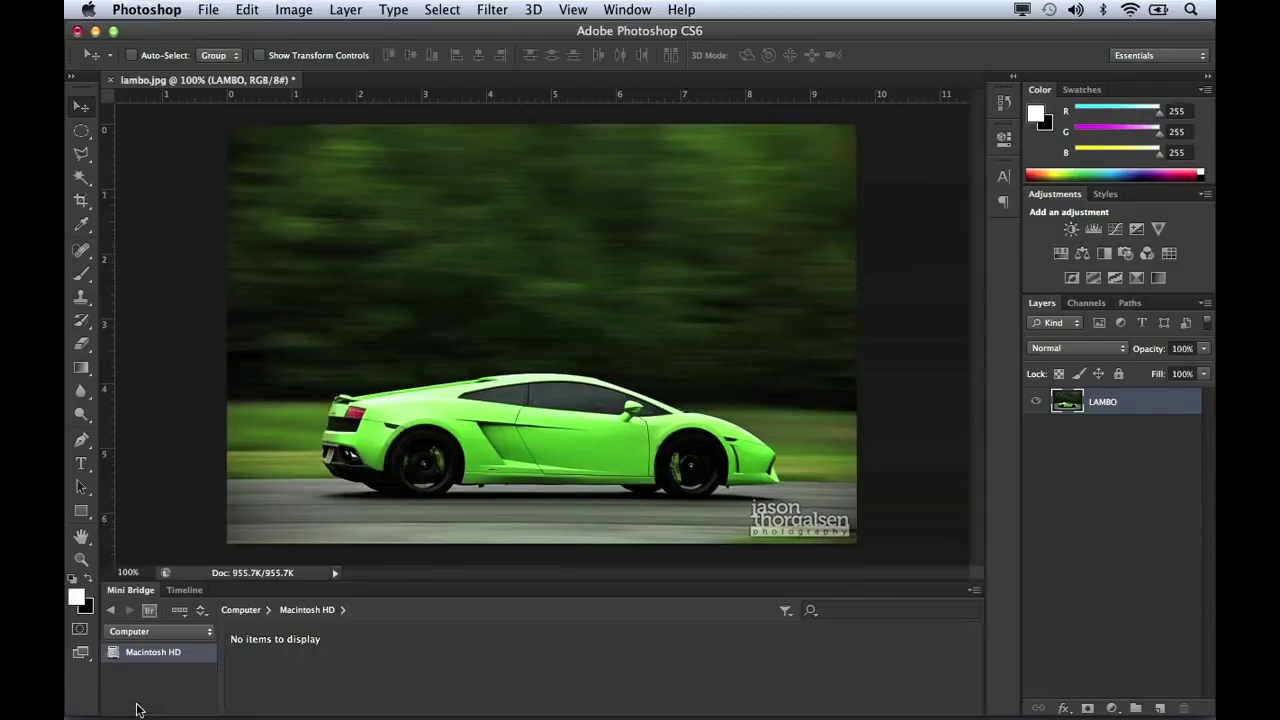
pyautogui.click(140, 595)
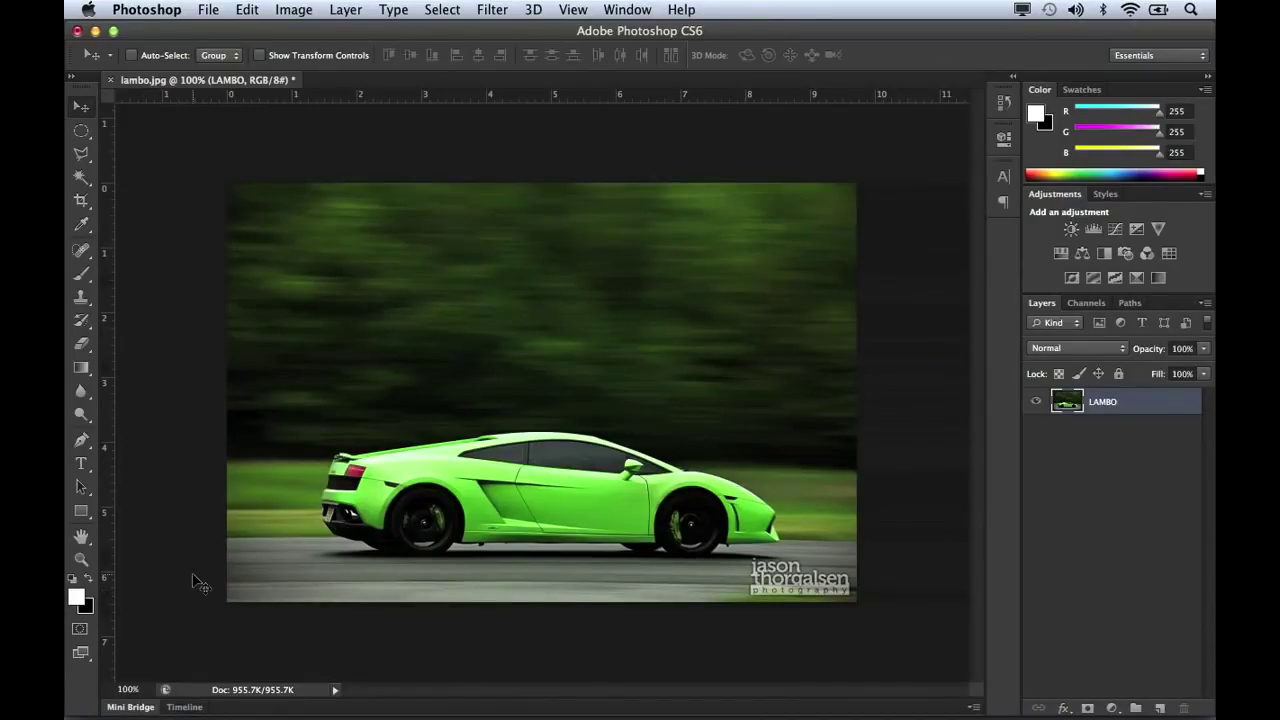
# Try a custom dark blue-gray color for the area around the canvas and restore the Default color.
pyautogui.rightClick(180, 525)
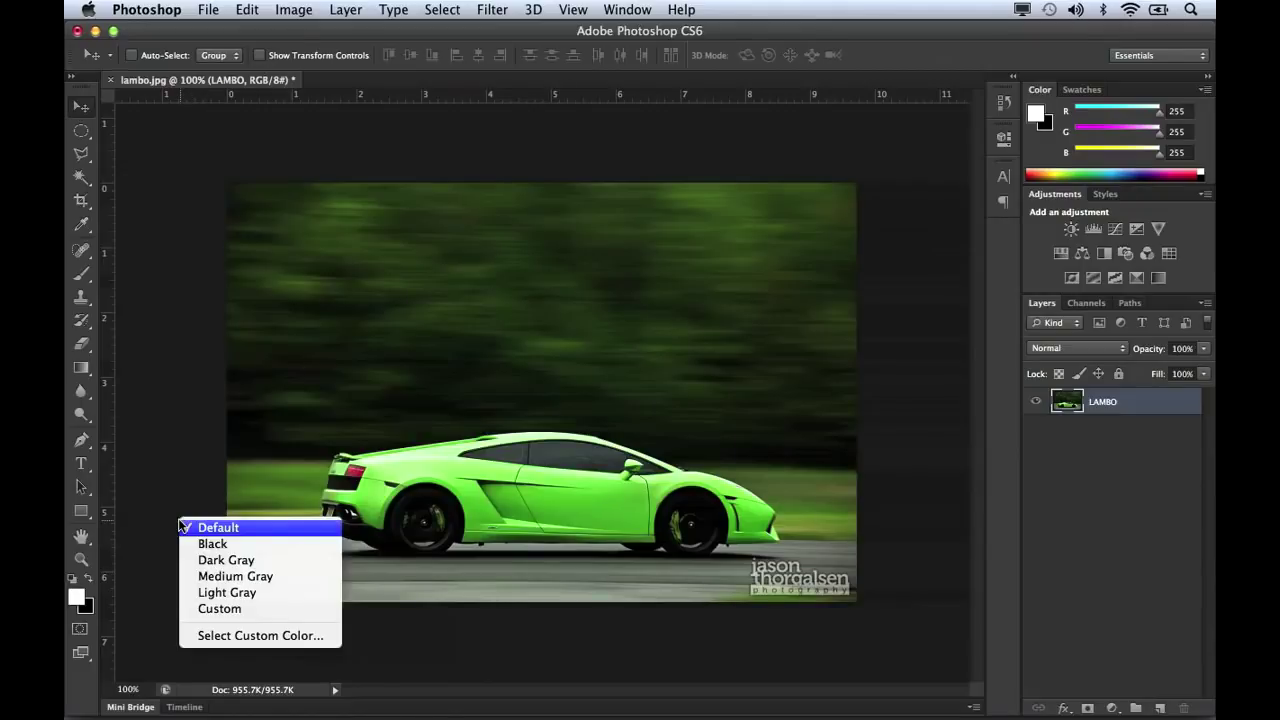
pyautogui.click(259, 636)
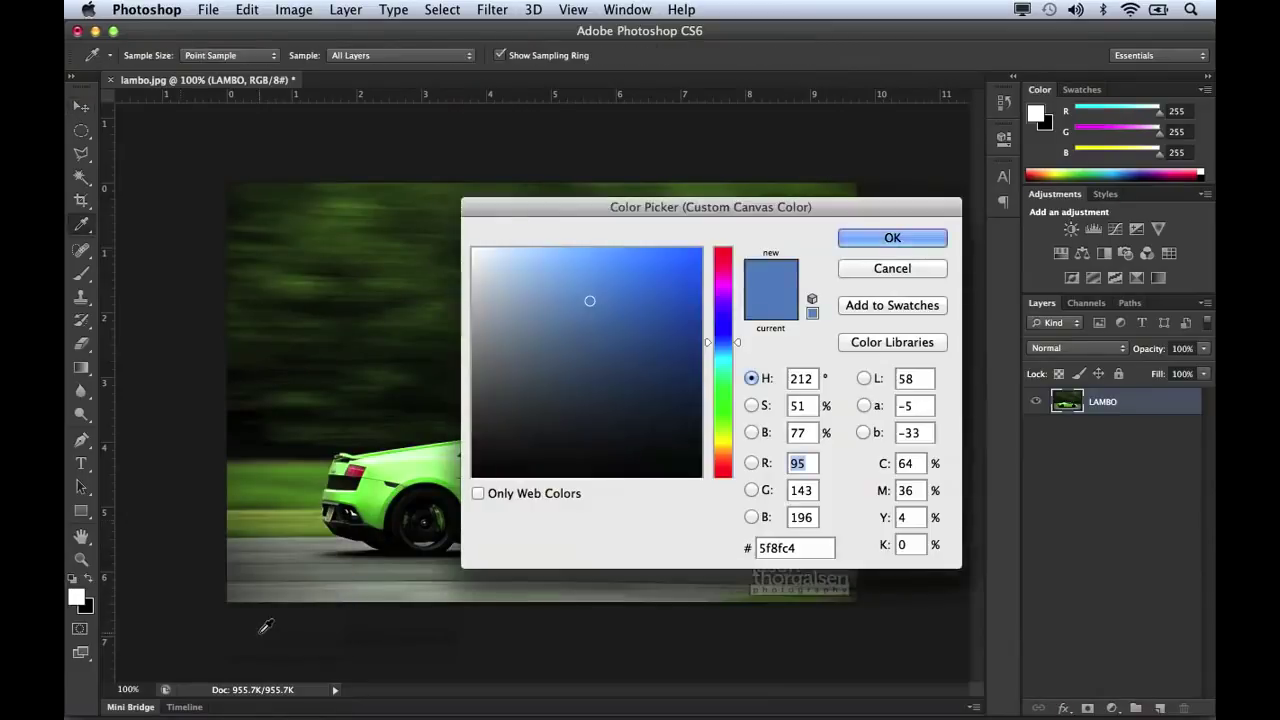
pyautogui.click(591, 426)
pyautogui.moveTo(591, 426); pyautogui.dragTo(523, 406)
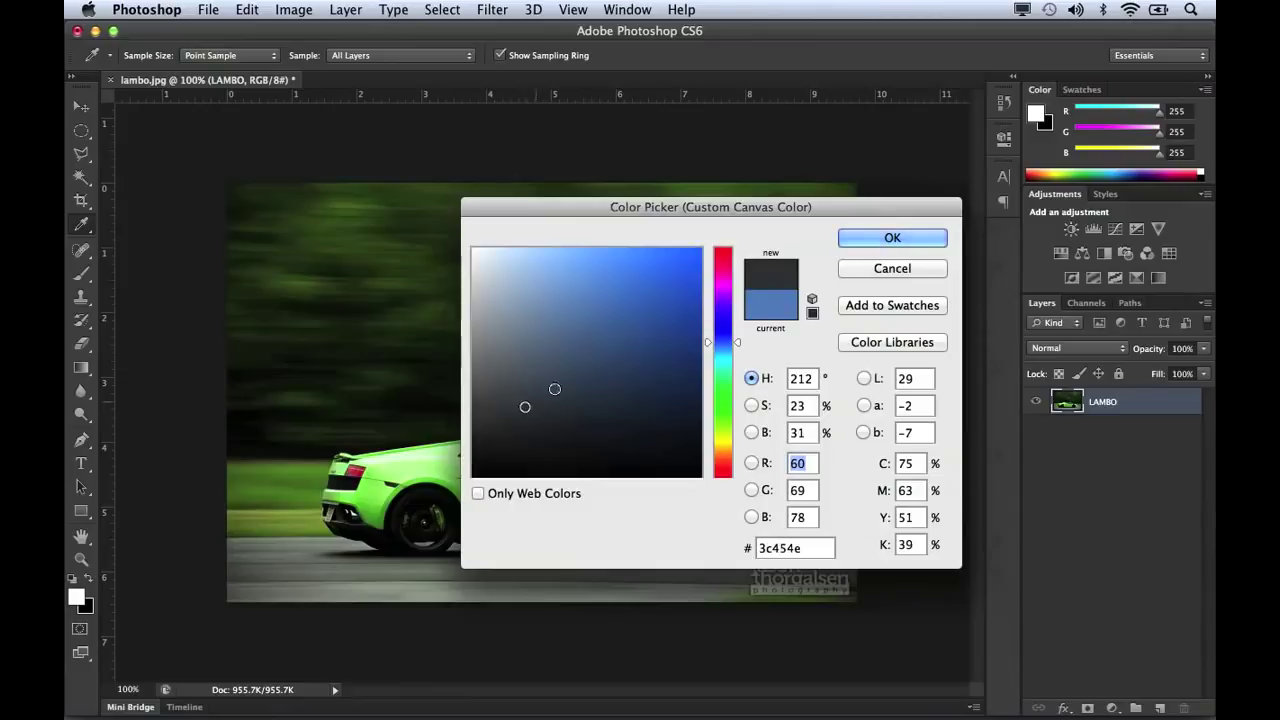
pyautogui.click(845, 240)
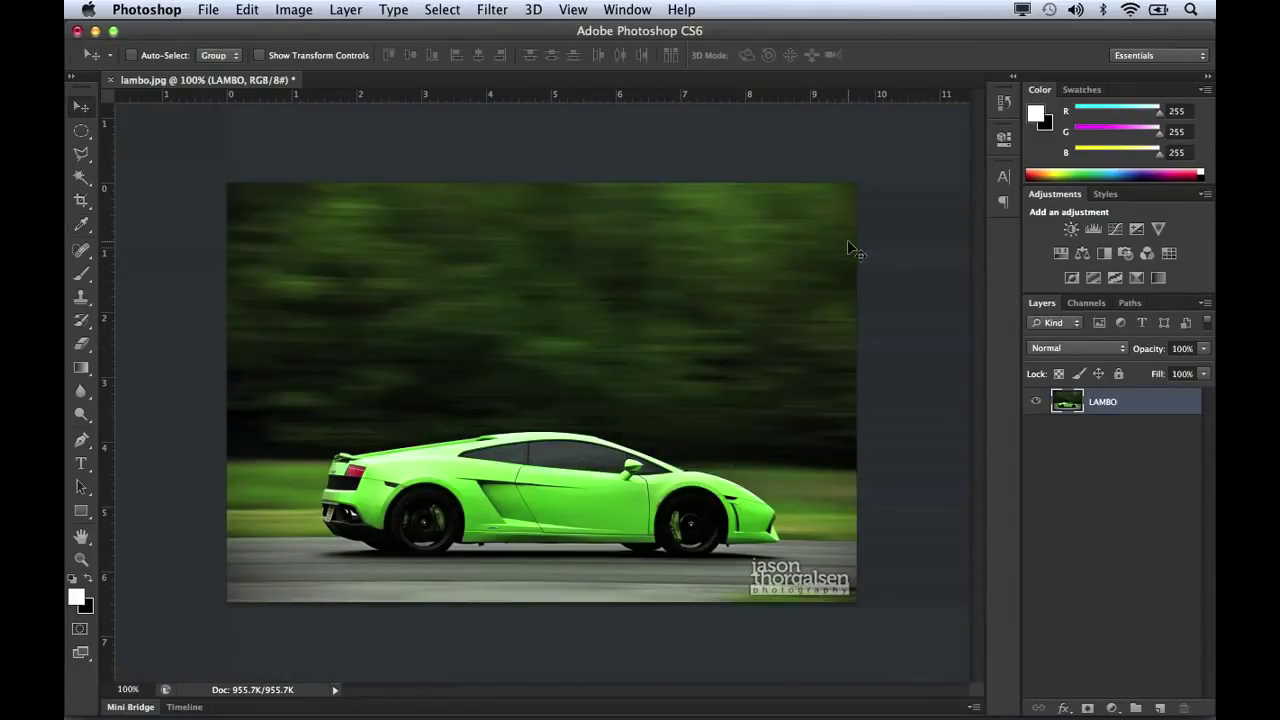
pyautogui.rightClick(895, 239)
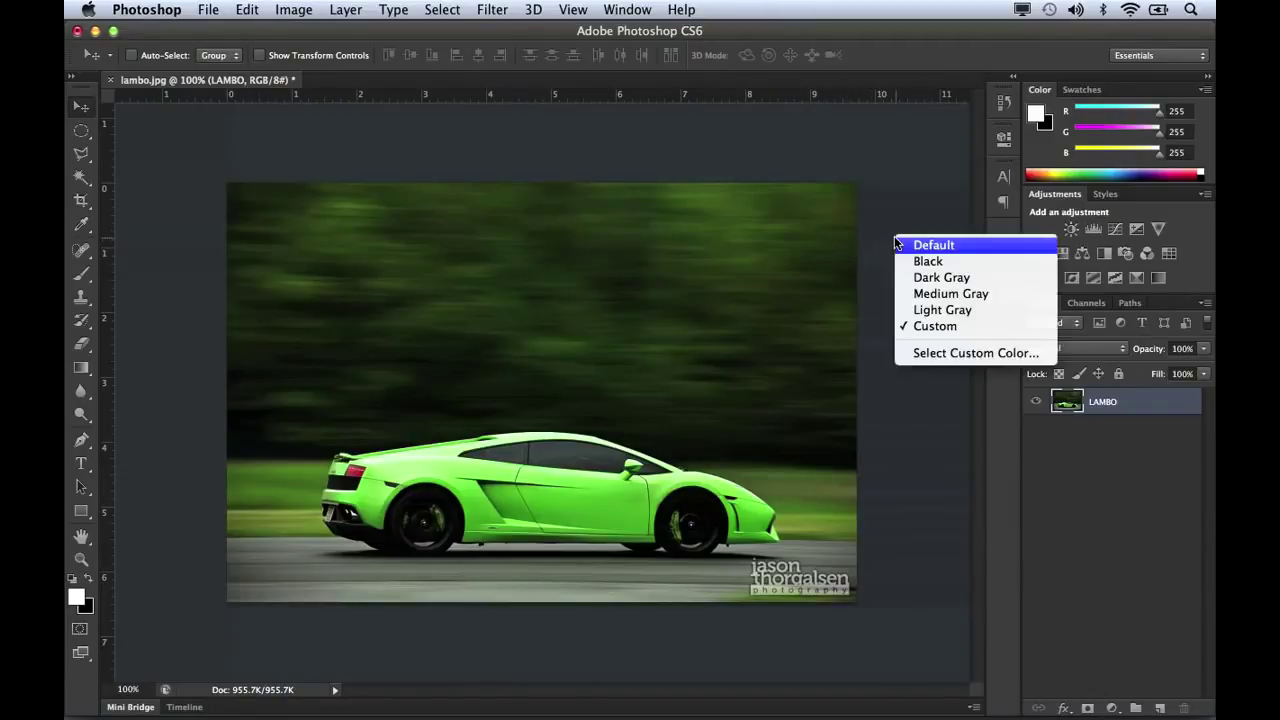
pyautogui.click(903, 246)
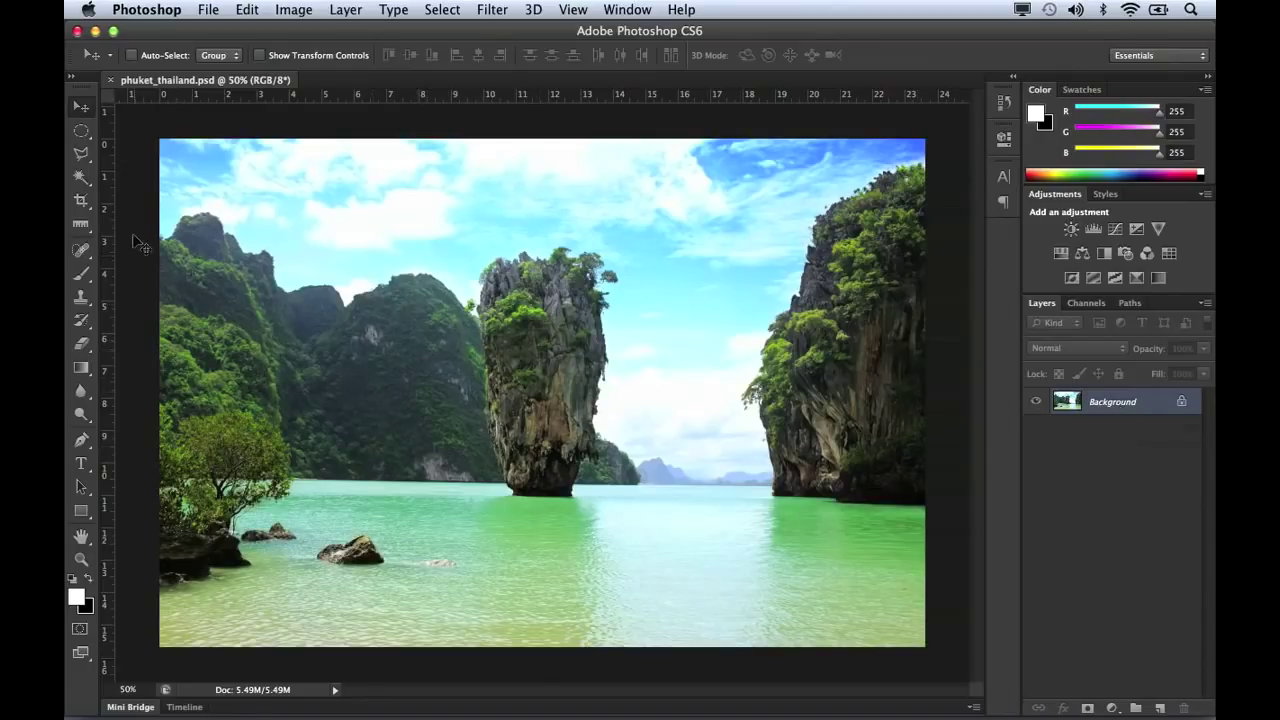
# Shrink the crop frame on the phuket_thailand.psd image from its upper-left corner to about 18 by 13 inches.
pyautogui.click(81, 199)
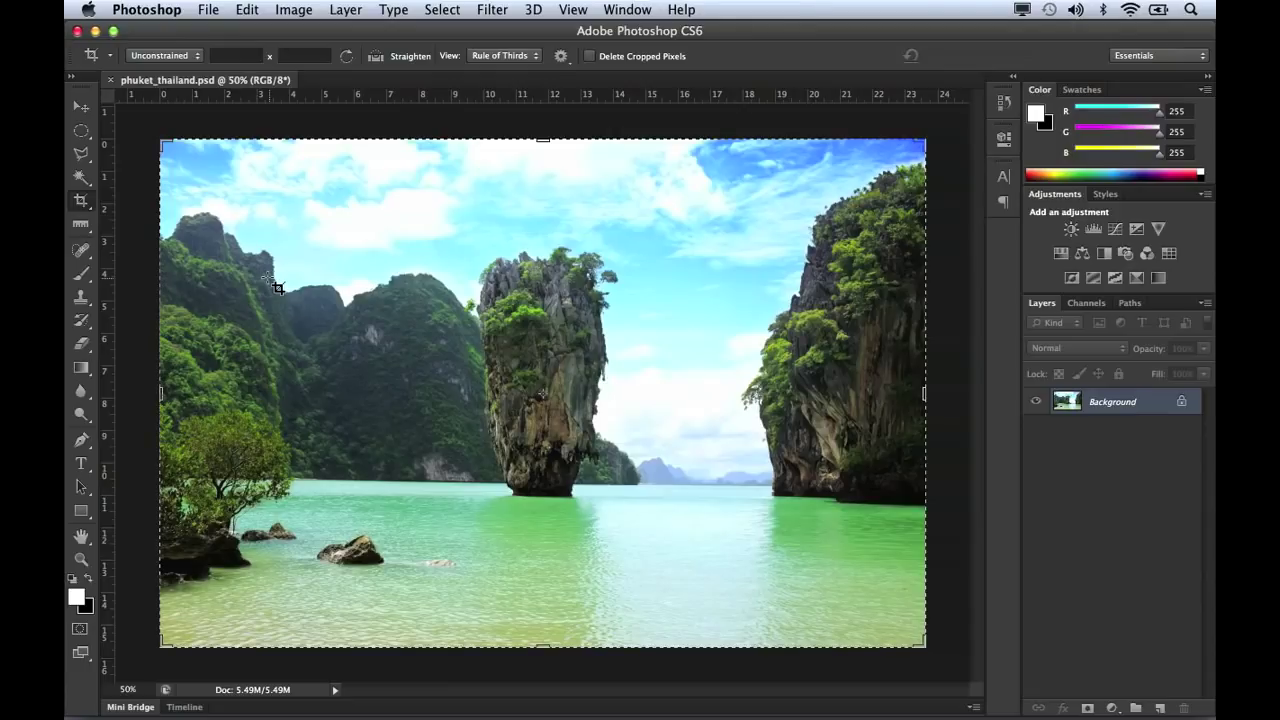
pyautogui.click(165, 144)
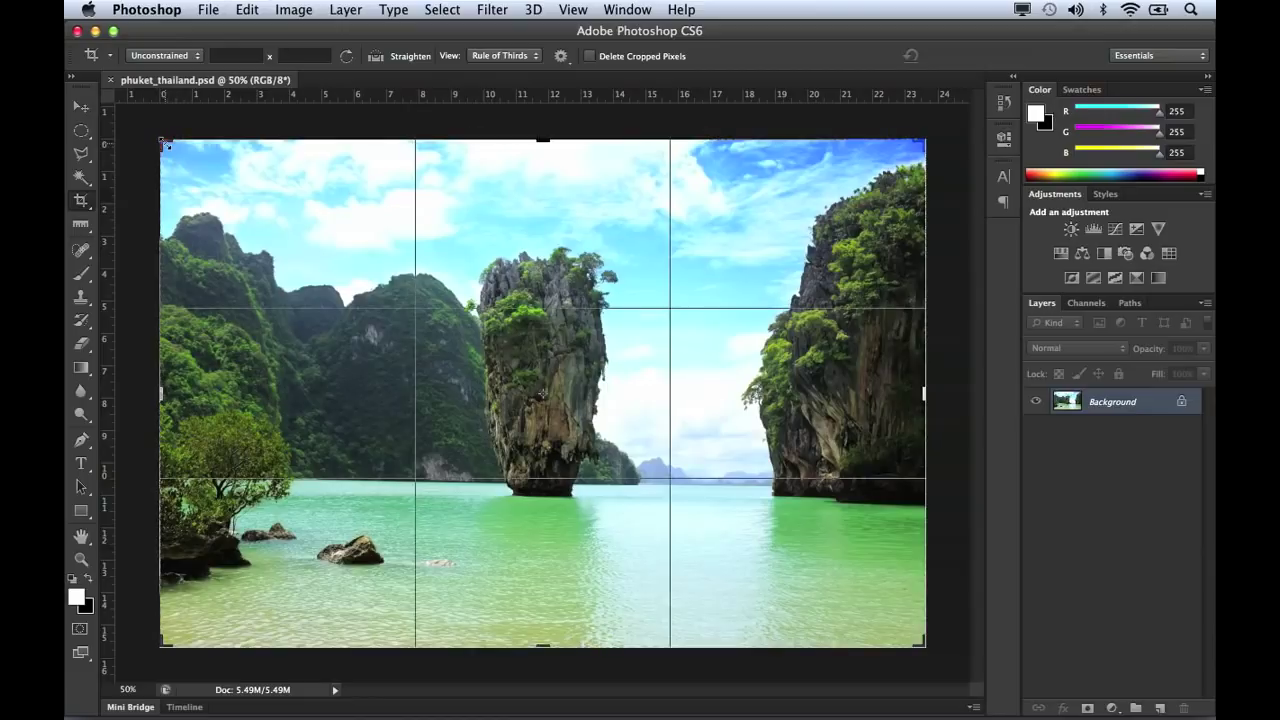
pyautogui.moveTo(165, 144); pyautogui.dragTo(261, 184)
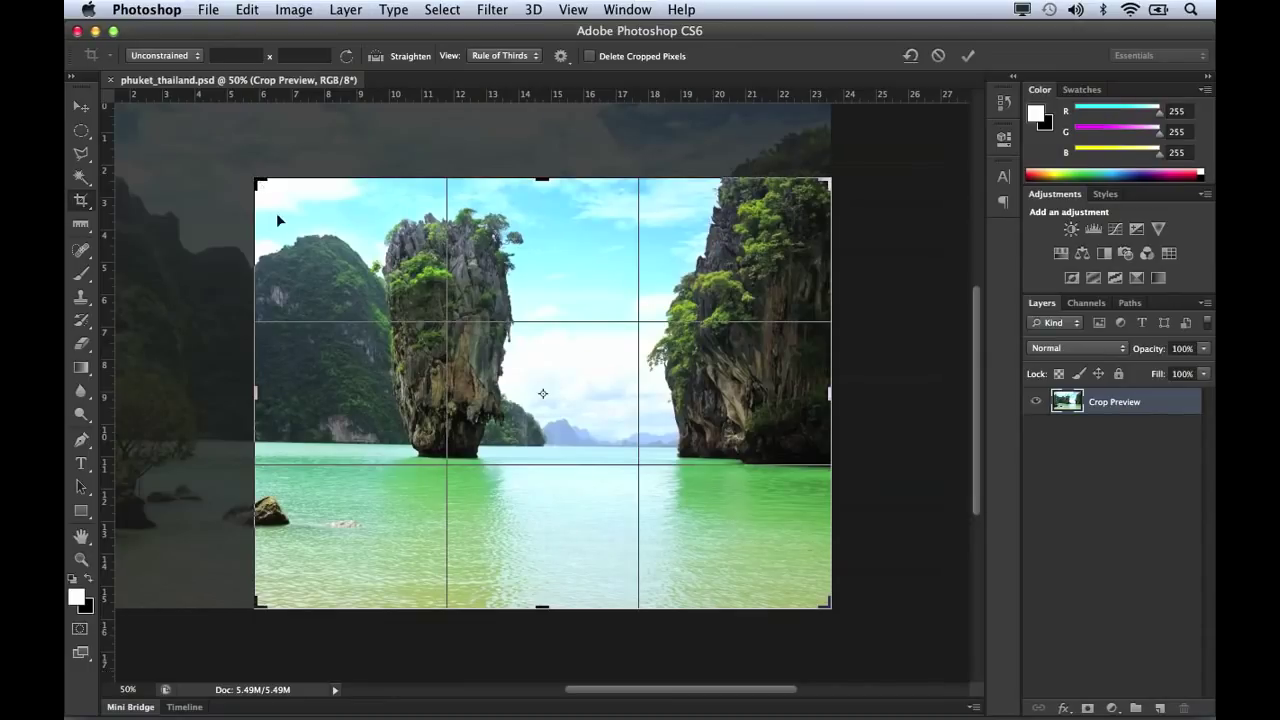
# Nudge the image right and slightly down inside the crop frame.
pyautogui.press('Right')
pyautogui.press('Right')
pyautogui.press('Right')
pyautogui.press('Right')
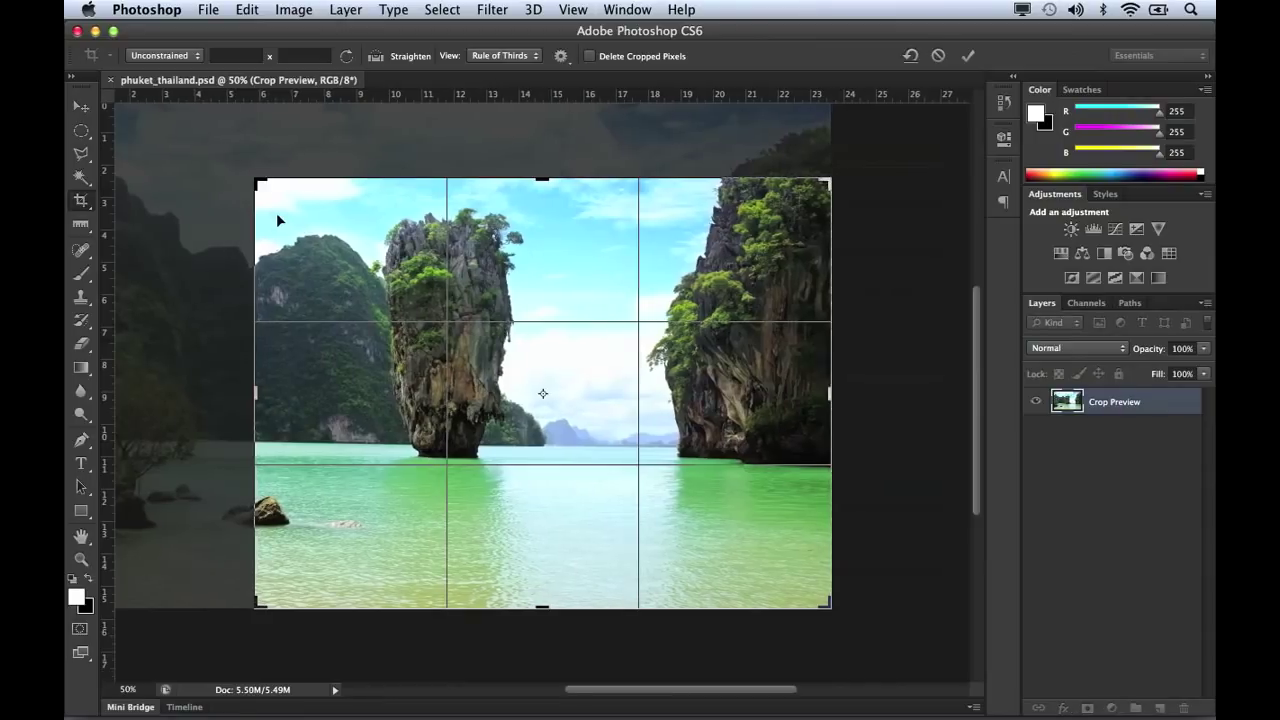
pyautogui.press('Right')
pyautogui.press('Right')
pyautogui.press('Right')
pyautogui.press('Right')
pyautogui.press('Right')
pyautogui.press('Right')
pyautogui.press('Right')
pyautogui.press('Right')
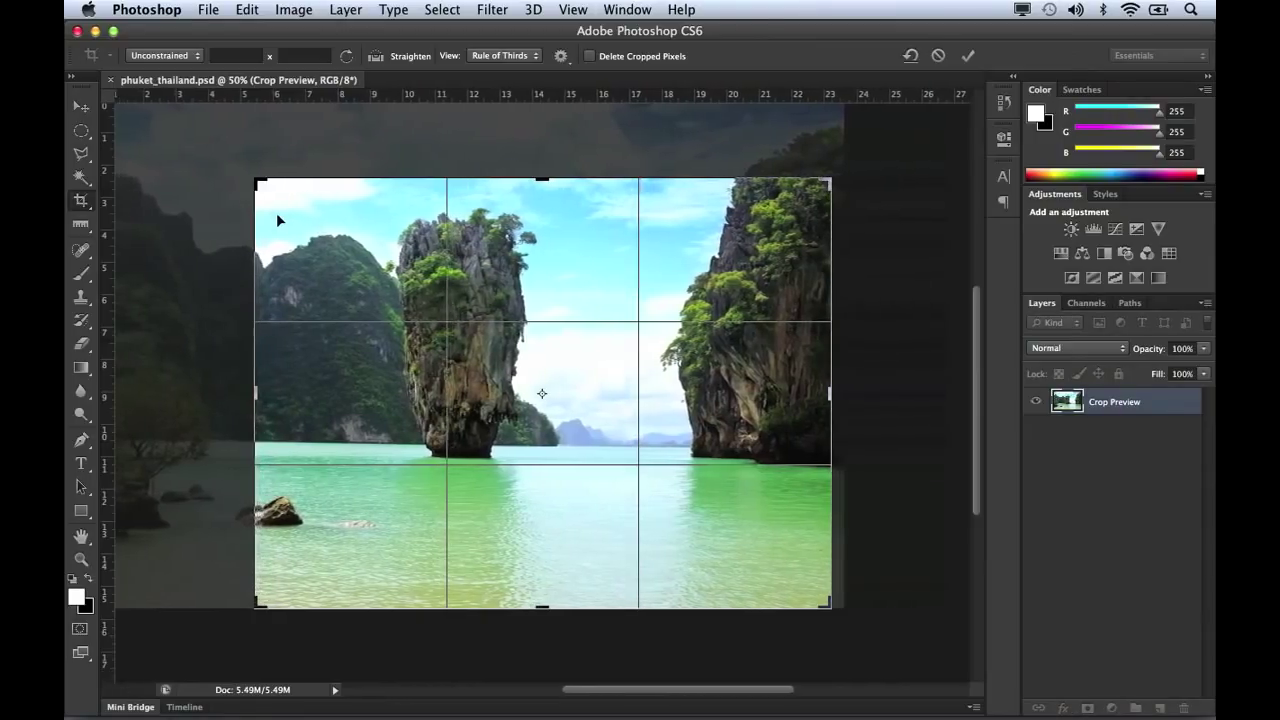
pyautogui.press('Right')
pyautogui.press('Right')
pyautogui.press('Right')
pyautogui.press('Right')
pyautogui.press('Right')
pyautogui.press('Right')
pyautogui.press('Right')
pyautogui.press('Right')
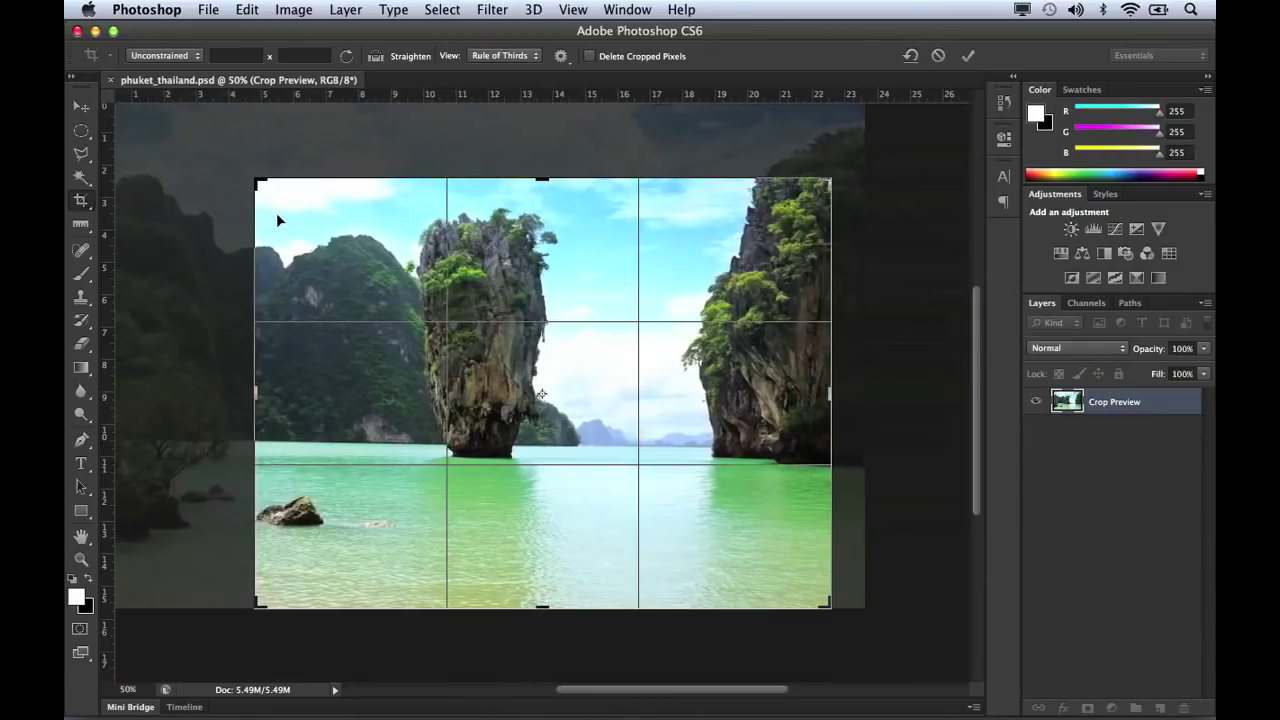
pyautogui.press('Down')
pyautogui.press('Down')
pyautogui.press('Down')
pyautogui.press('Down')
pyautogui.press('Down')
pyautogui.press('Down')
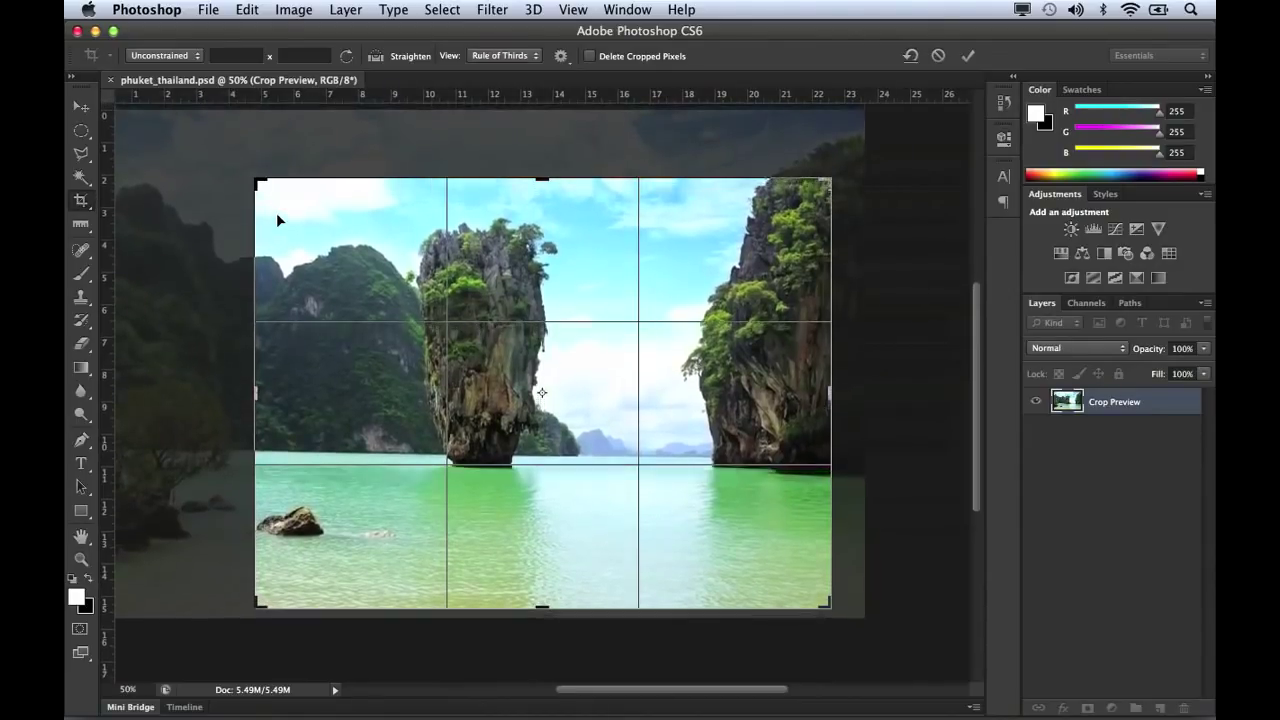
# Move the image about 1 inch further right and down inside the crop frame and apply the crop.
pyautogui.moveTo(287, 218); pyautogui.dragTo(329, 257)
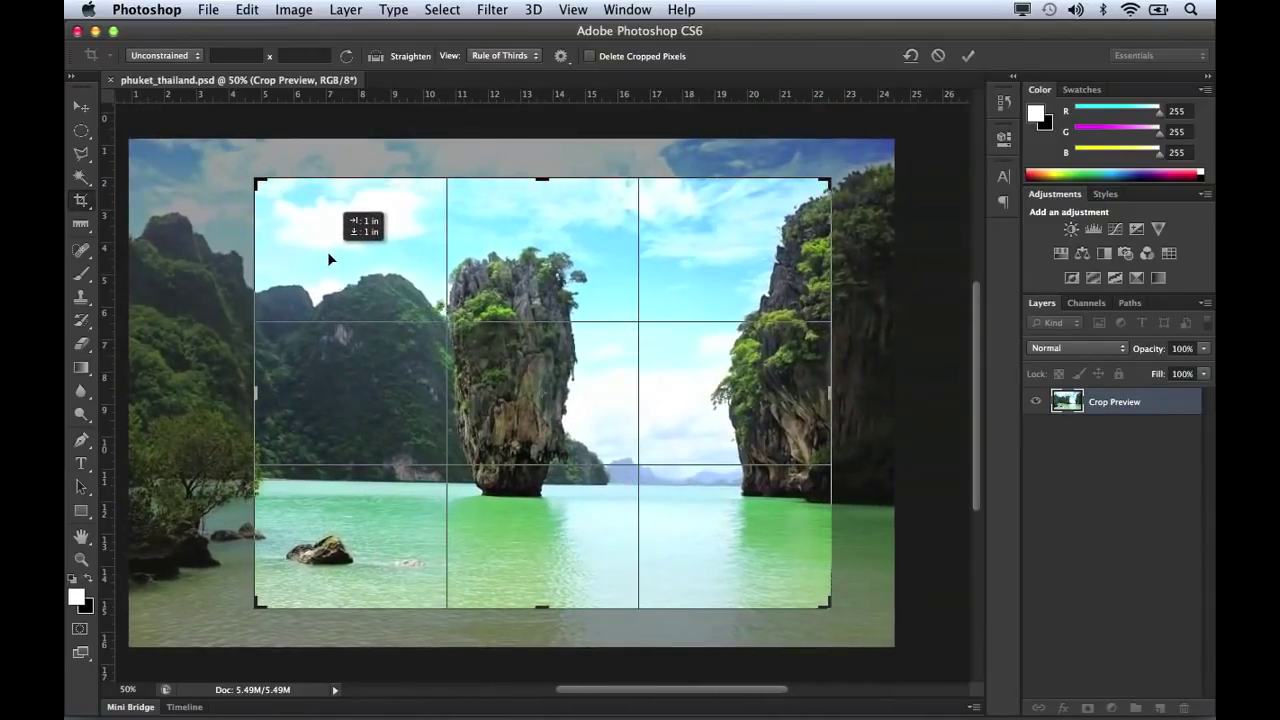
pyautogui.moveTo(329, 256)
pyautogui.mouseDown()
pyautogui.moveTo(333, 243)
pyautogui.moveTo(358, 257)
pyautogui.moveTo(337, 256)
pyautogui.mouseUp()
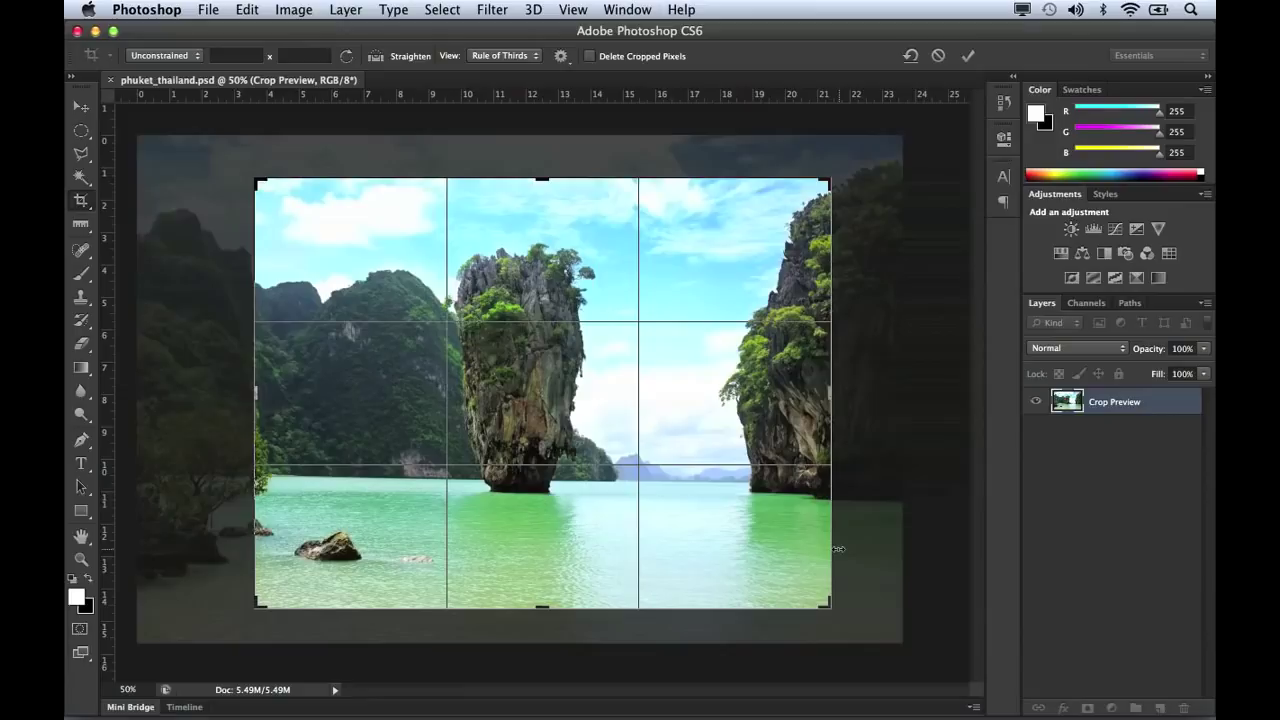
pyautogui.press('Return')
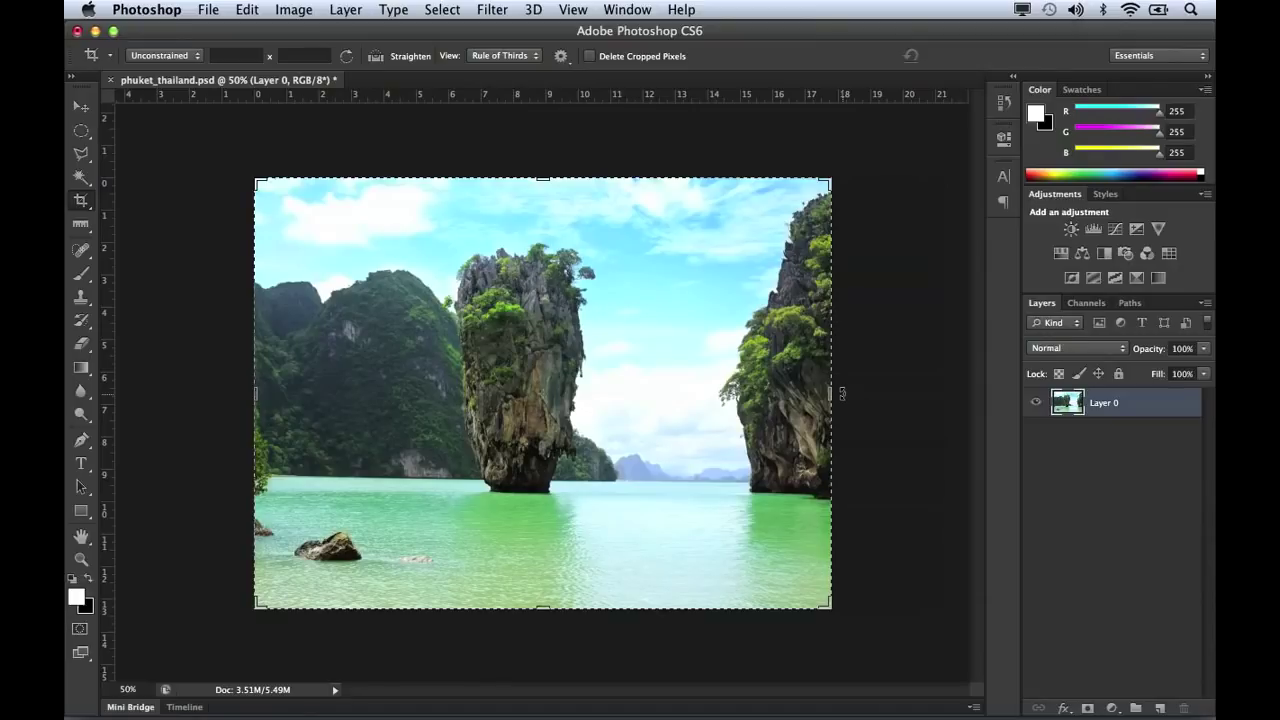
# Tighten the crop frame from its side, bottom and top edges to about 15 by 9 inches around the two rocks.
pyautogui.moveTo(830, 394); pyautogui.dragTo(858, 395)
pyautogui.moveTo(225, 393); pyautogui.dragTo(277, 393)
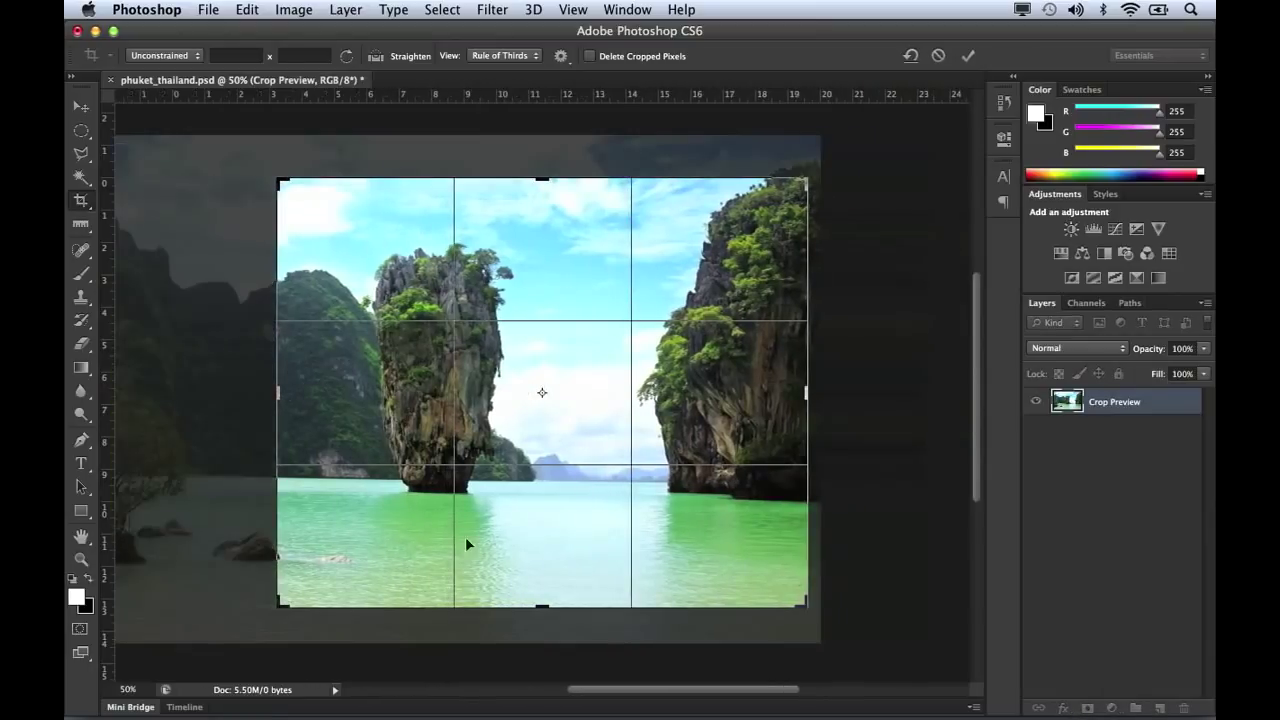
pyautogui.moveTo(541, 604); pyautogui.dragTo(540, 567)
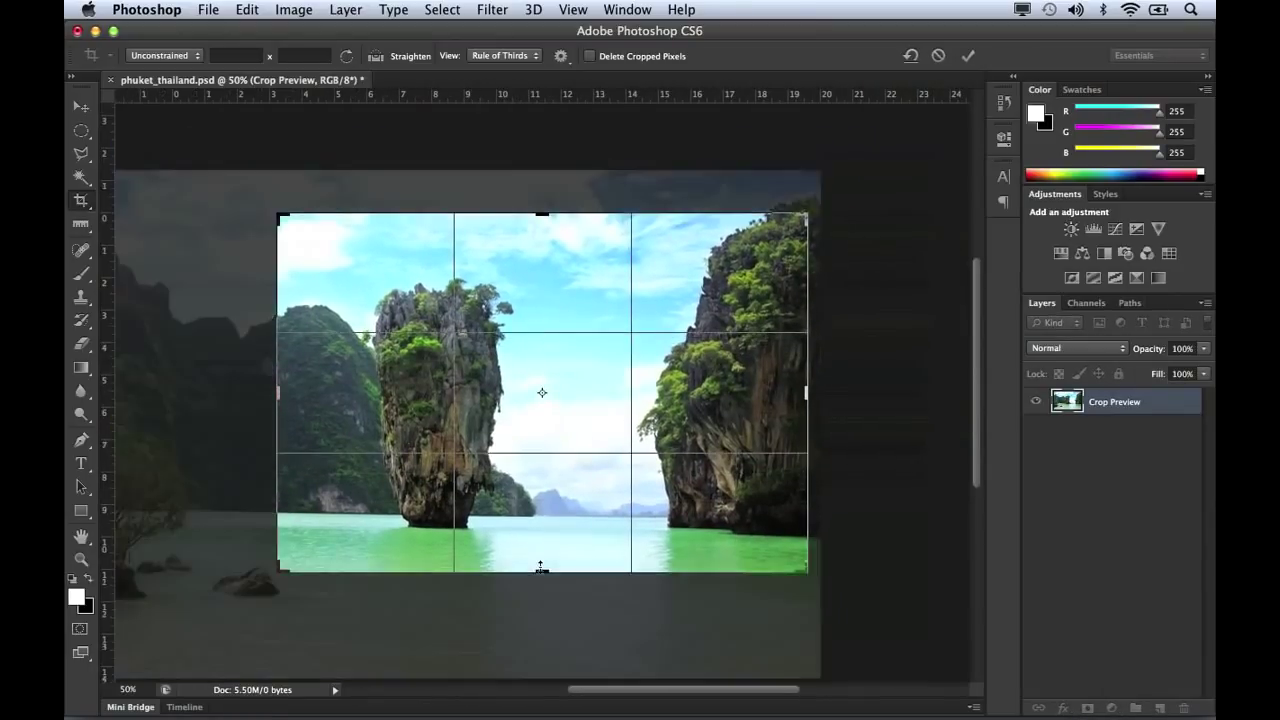
pyautogui.moveTo(544, 218); pyautogui.dragTo(543, 242)
pyautogui.moveTo(279, 386); pyautogui.dragTo(322, 386)
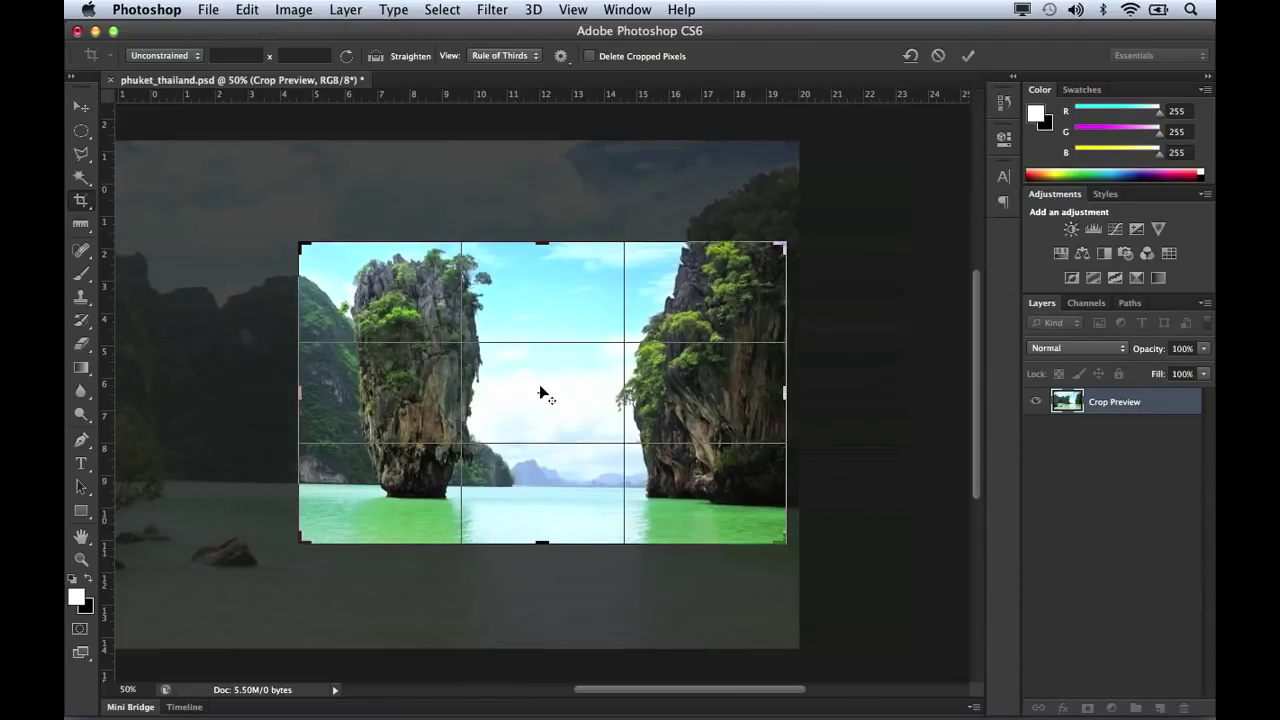
# Nudge the image down inside the tightened crop frame and apply the second crop.
pyautogui.press('Down')
pyautogui.press('Down')
pyautogui.press('Down')
pyautogui.press('Down')
pyautogui.press('Down')
pyautogui.press('Down')
pyautogui.press('Down')
pyautogui.press('Down')
pyautogui.press('Down')
pyautogui.press('Down')
pyautogui.press('Down')
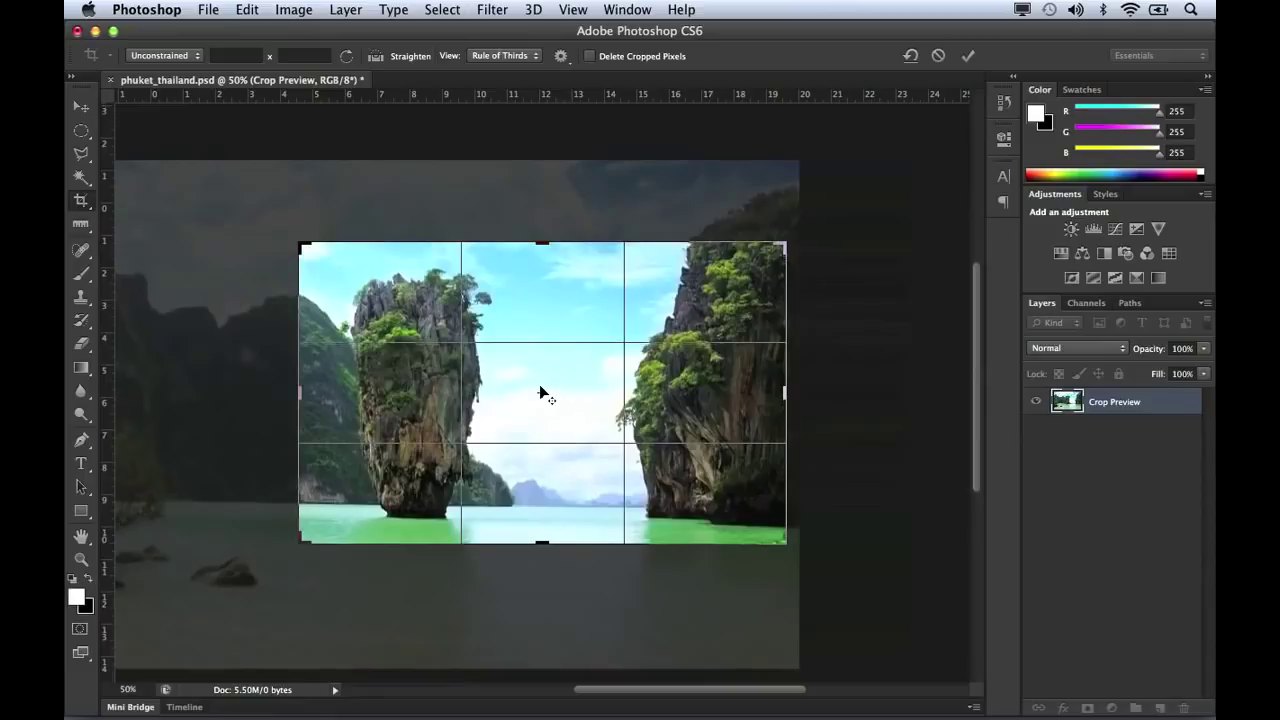
pyautogui.press('Return')
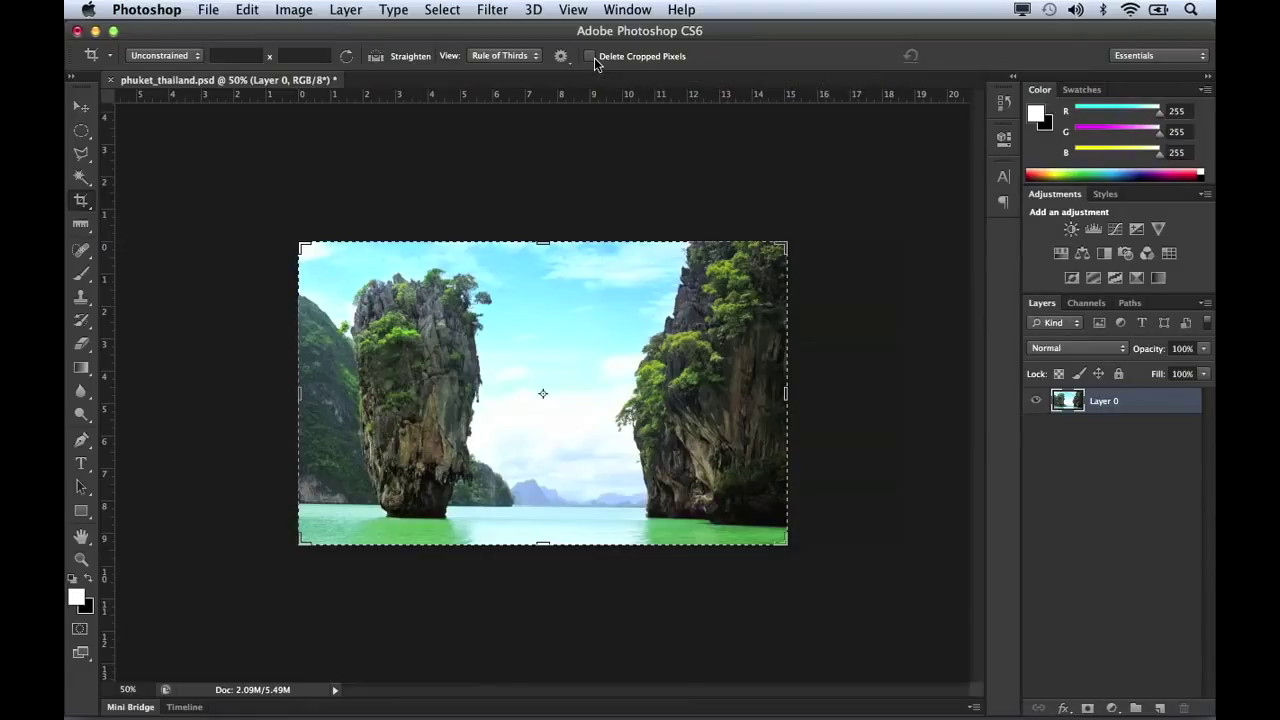
# Examine the Crop tool's additional options, such as Classic Mode and Crop Shield, without changing them.
pyautogui.click(567, 60)
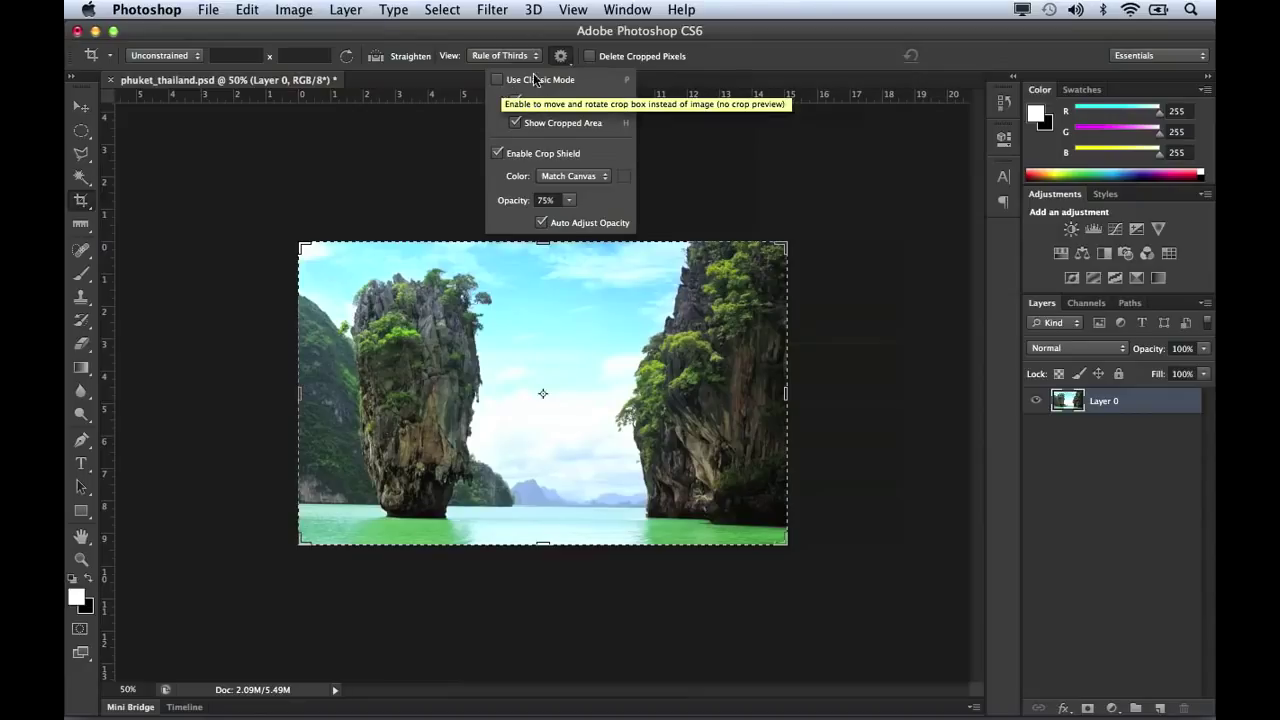
pyautogui.click(562, 57)
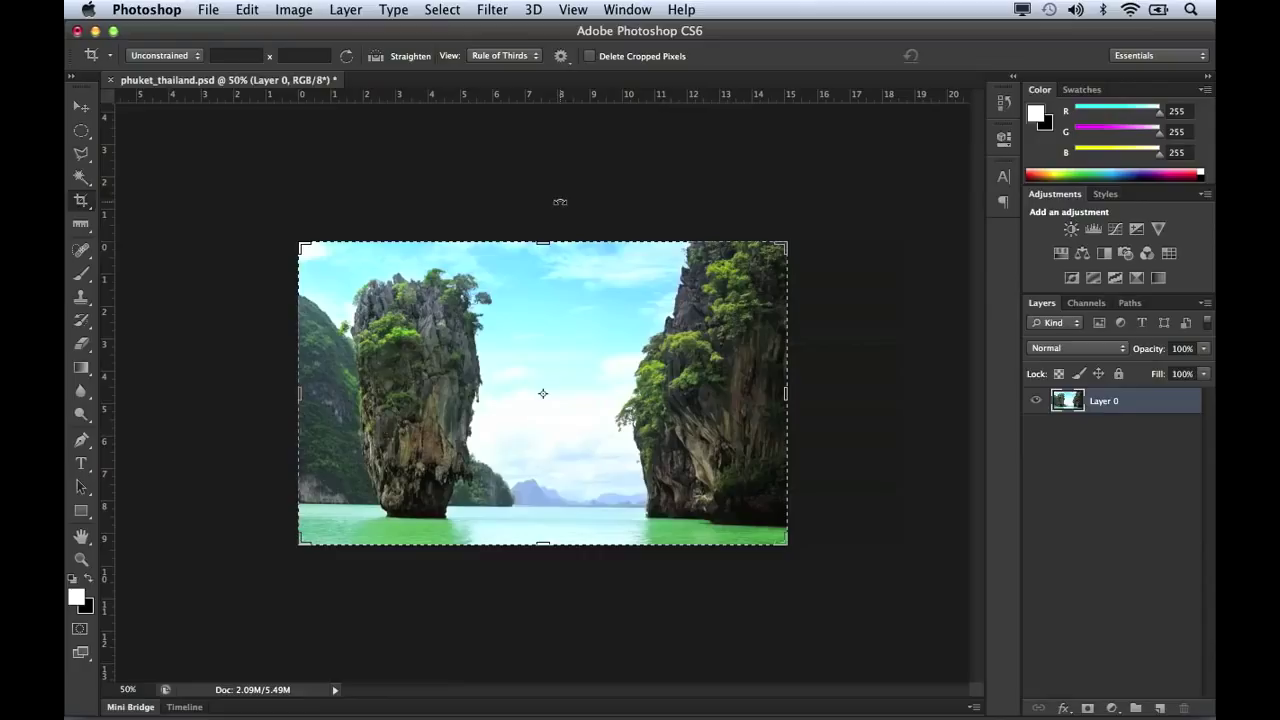
# Revert phuket_thailand.psd to its saved version and locate the Ruler tool in its tool group.
pyautogui.click(207, 10)
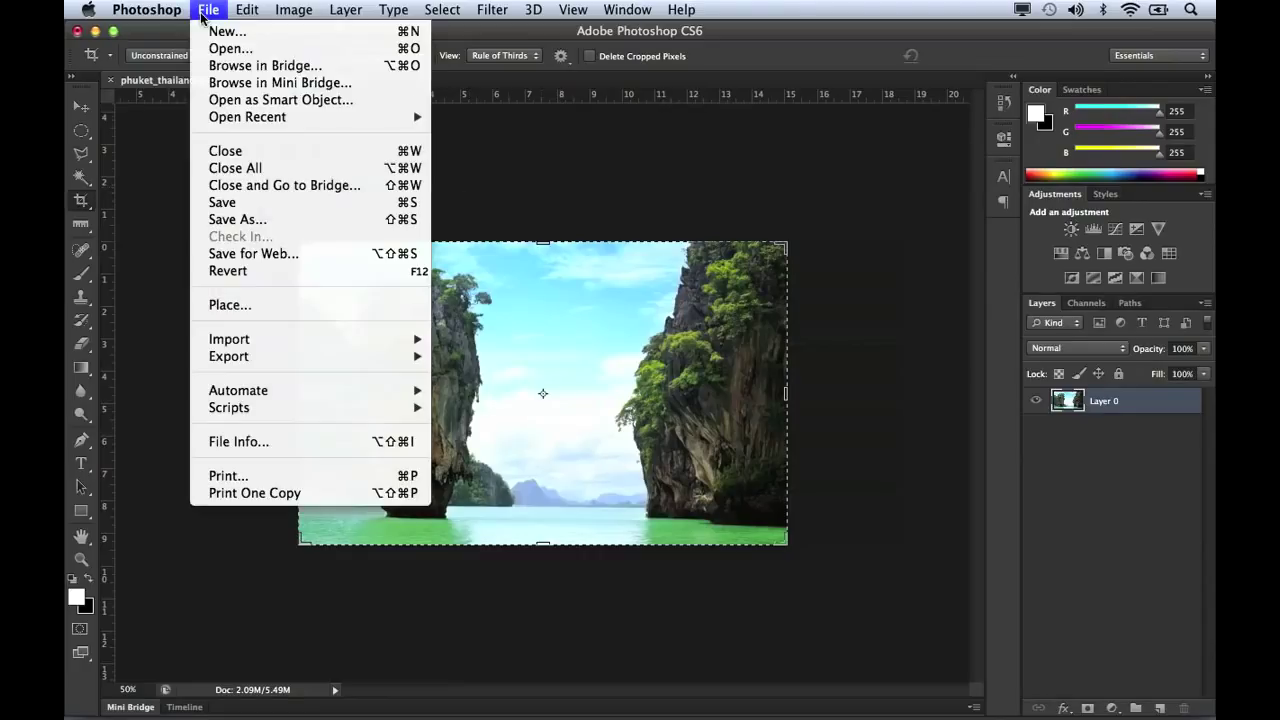
pyautogui.click(252, 270)
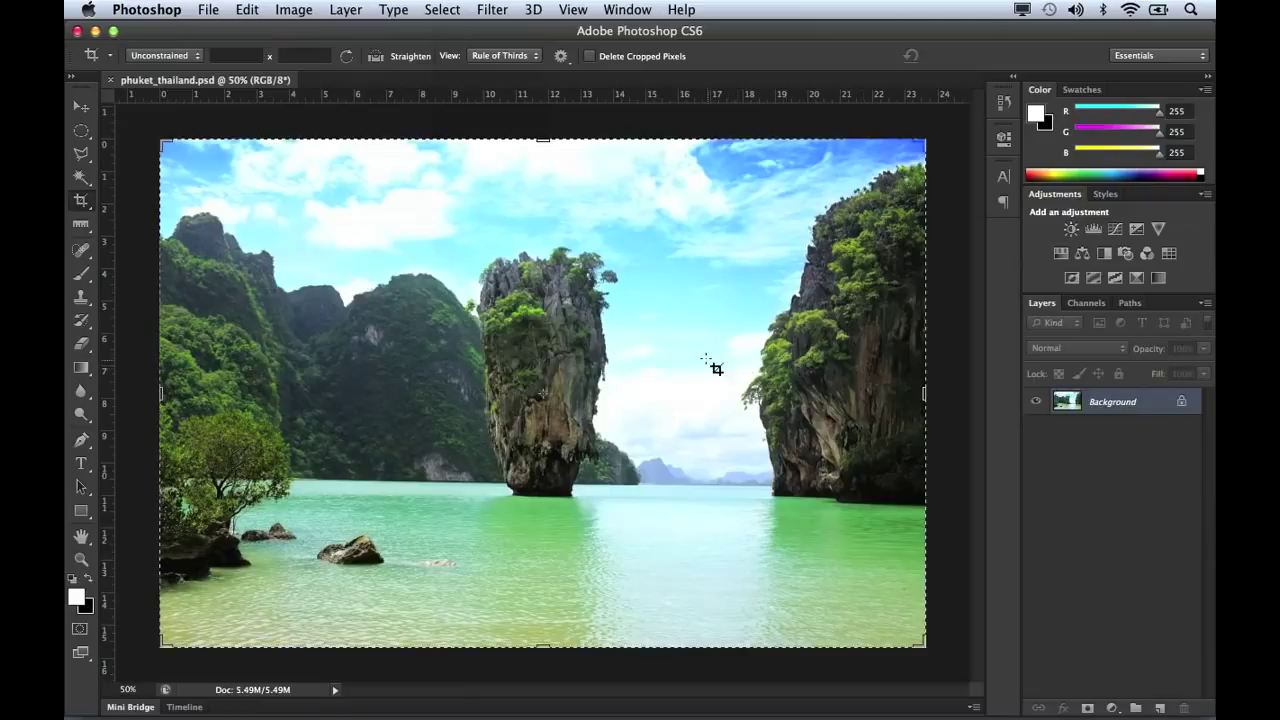
pyautogui.click(83, 107)
pyautogui.click(85, 225)
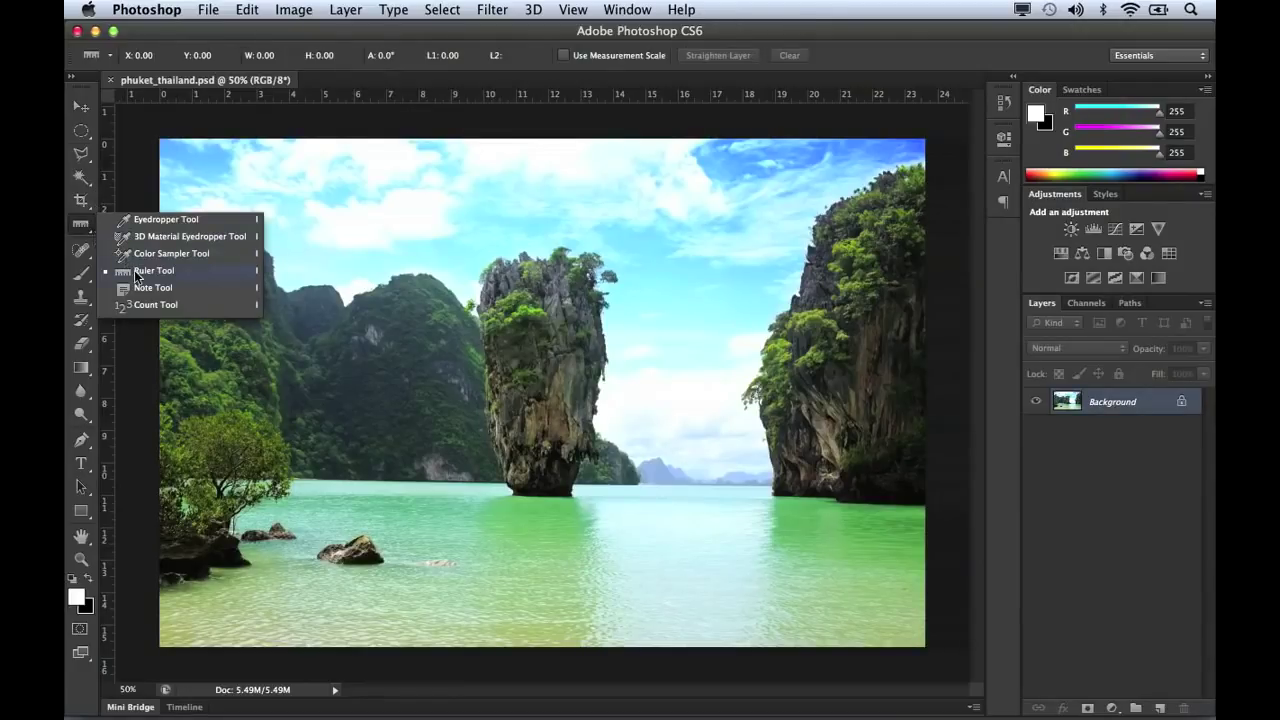
# Straighten the photo along the waterline with the Crop tool's Straighten option and apply the crop.
pyautogui.click(80, 202)
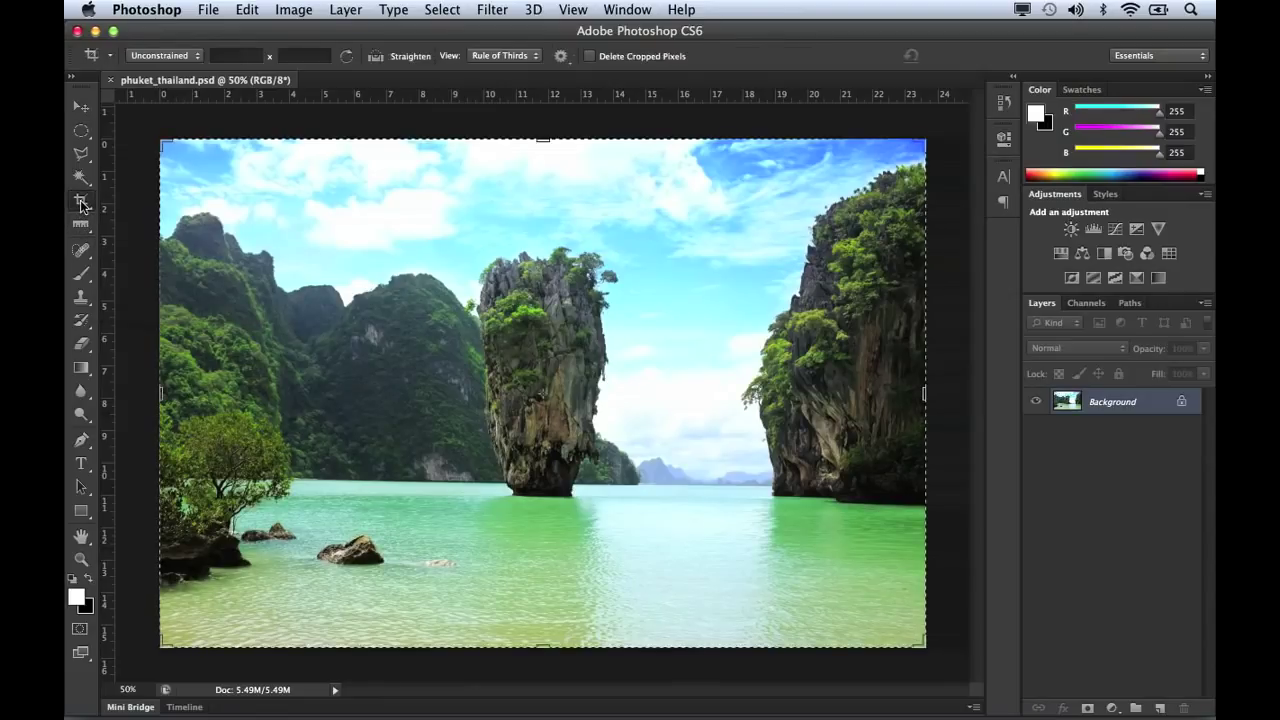
pyautogui.click(380, 57)
pyautogui.moveTo(771, 486); pyautogui.dragTo(290, 483)
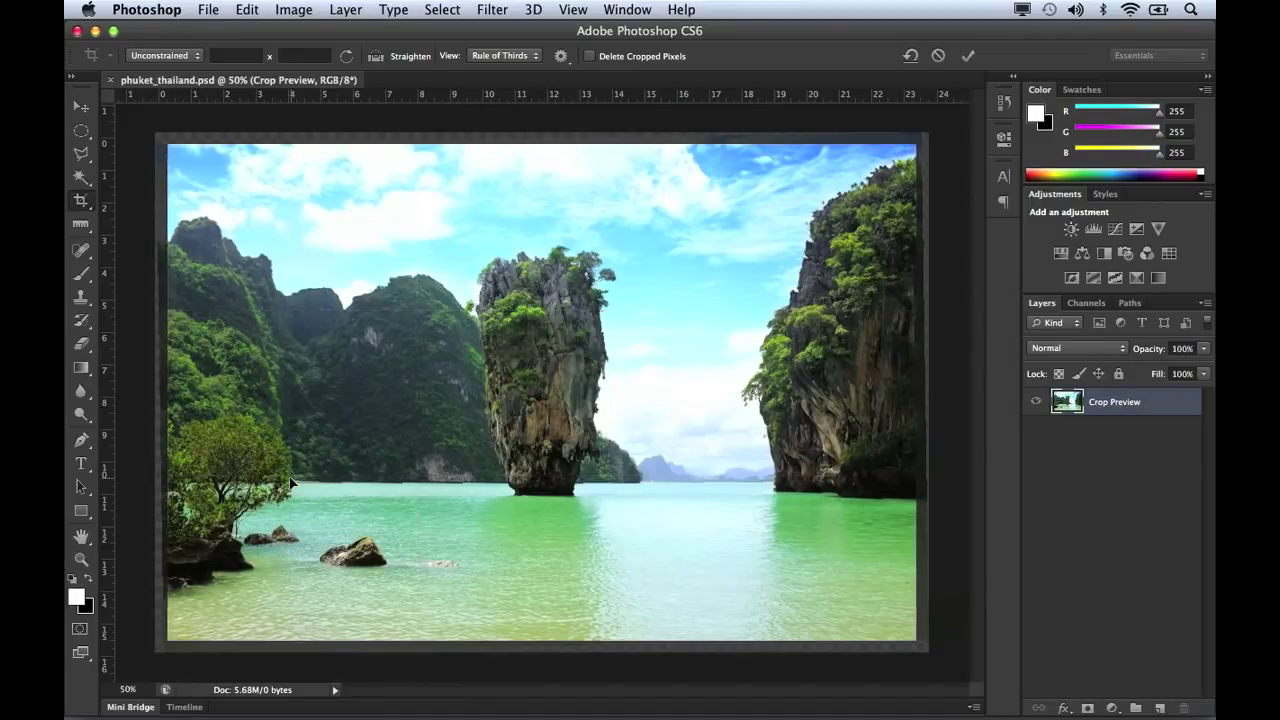
pyautogui.press('Return')
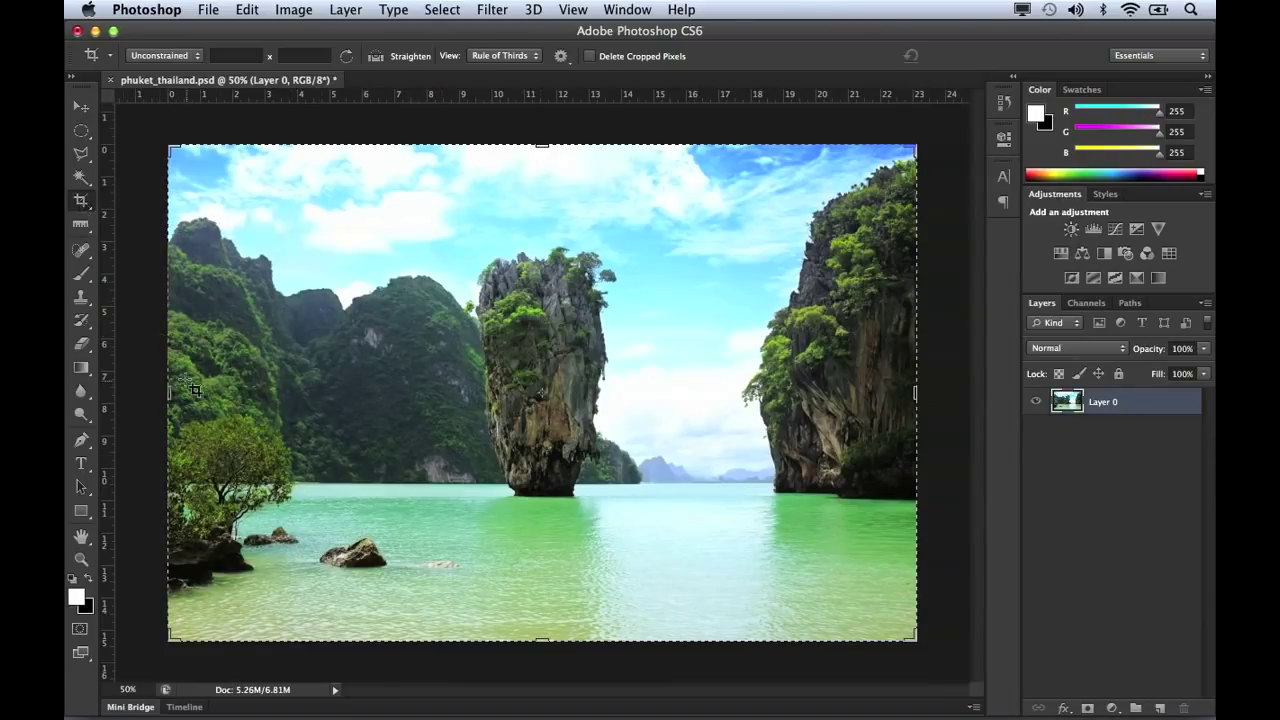
# Reactivate the crop frame to examine the image areas kept outside the straightened crop.
pyautogui.moveTo(171, 396); pyautogui.dragTo(183, 397)
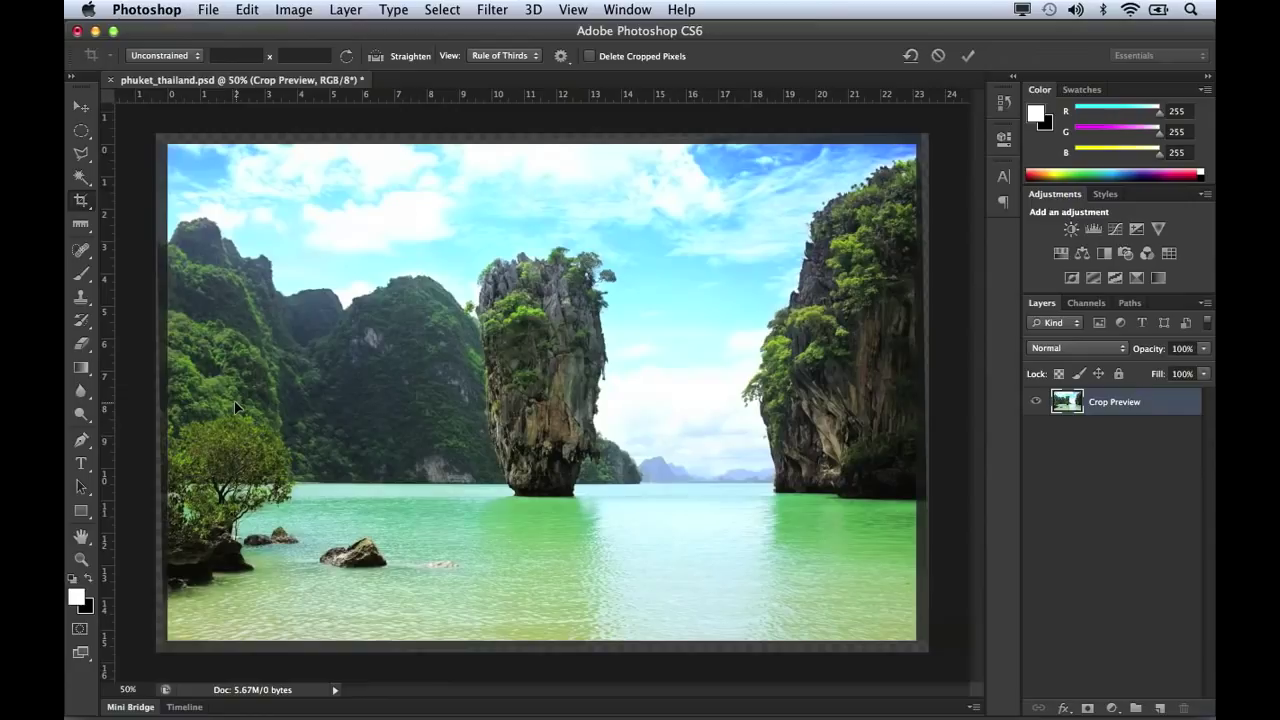
pyautogui.press('Return')
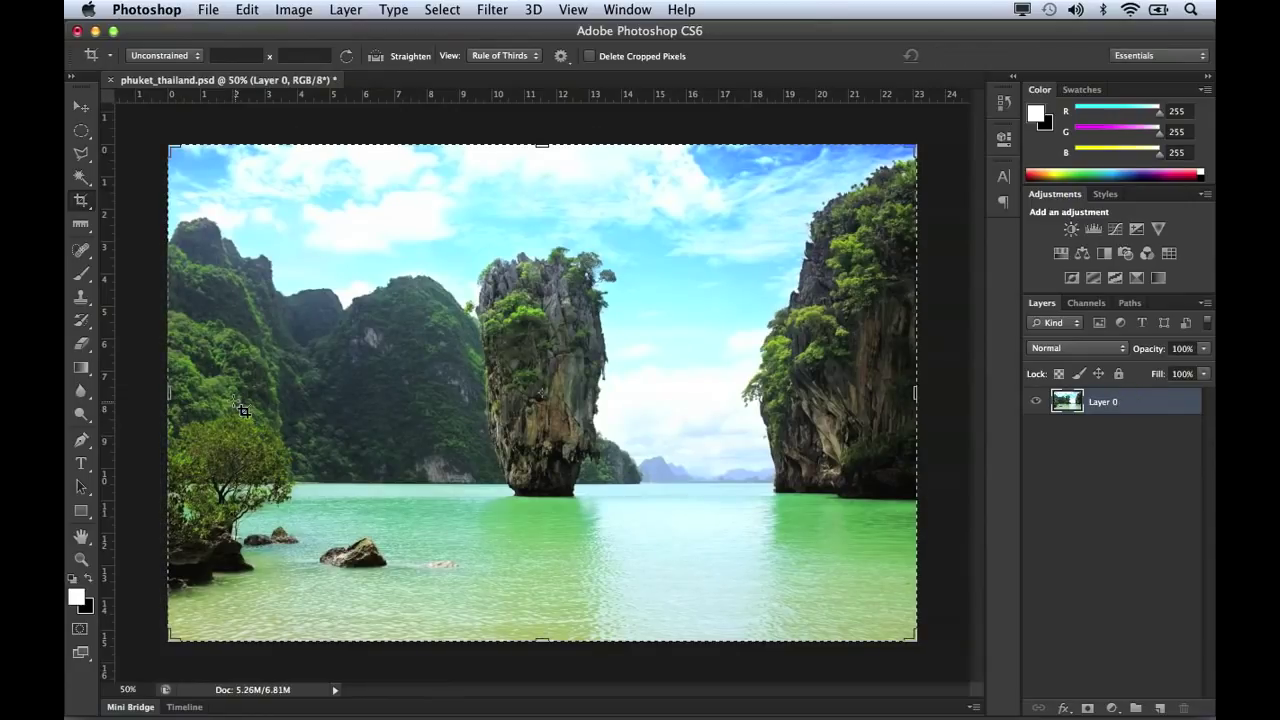
pyautogui.click(81, 131)
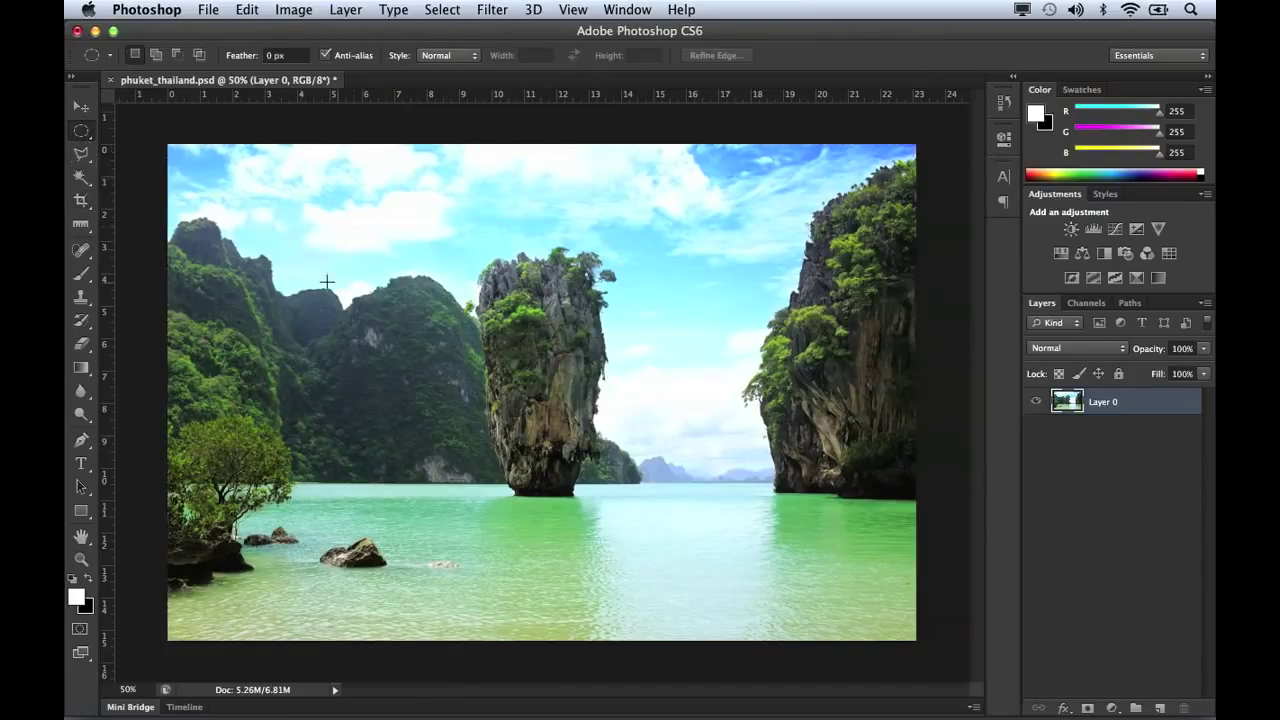
pyautogui.click(86, 204)
pyautogui.click(542, 146)
pyautogui.moveTo(542, 146); pyautogui.dragTo(543, 147)
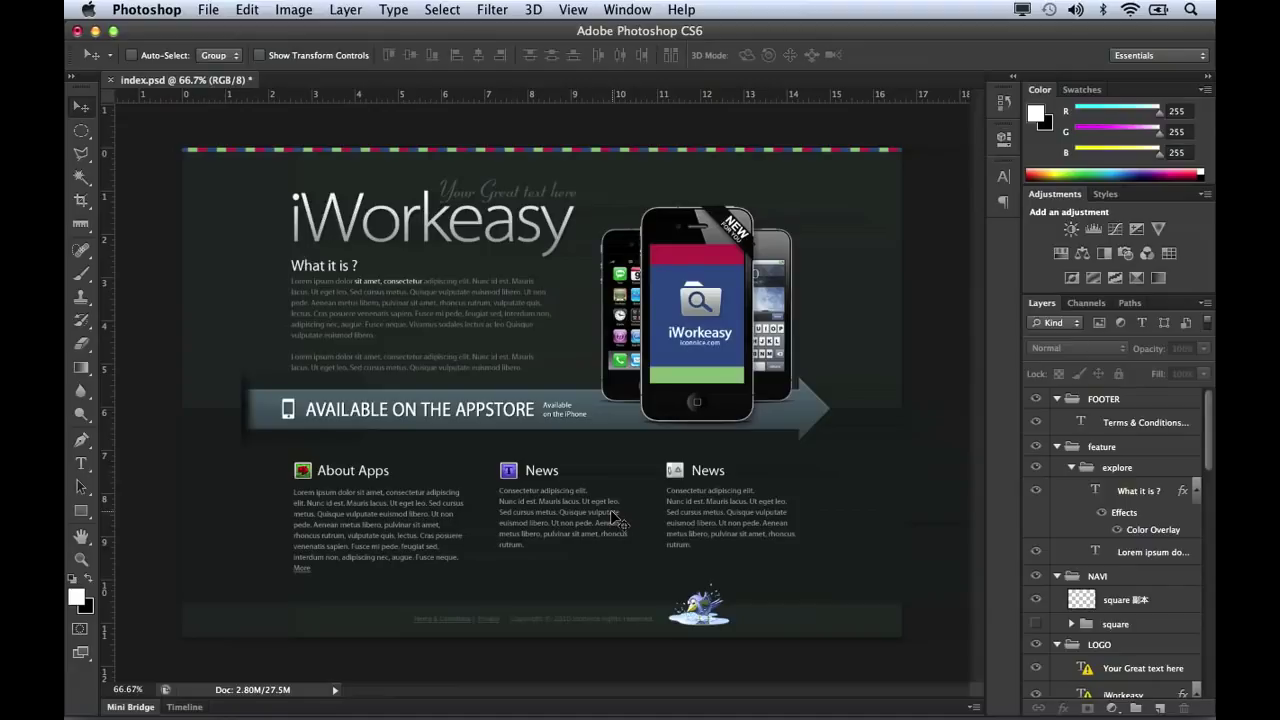
# Review the layers found under the middle News icon in index.psd and the available layer filter types.
pyautogui.rightClick(508, 473)
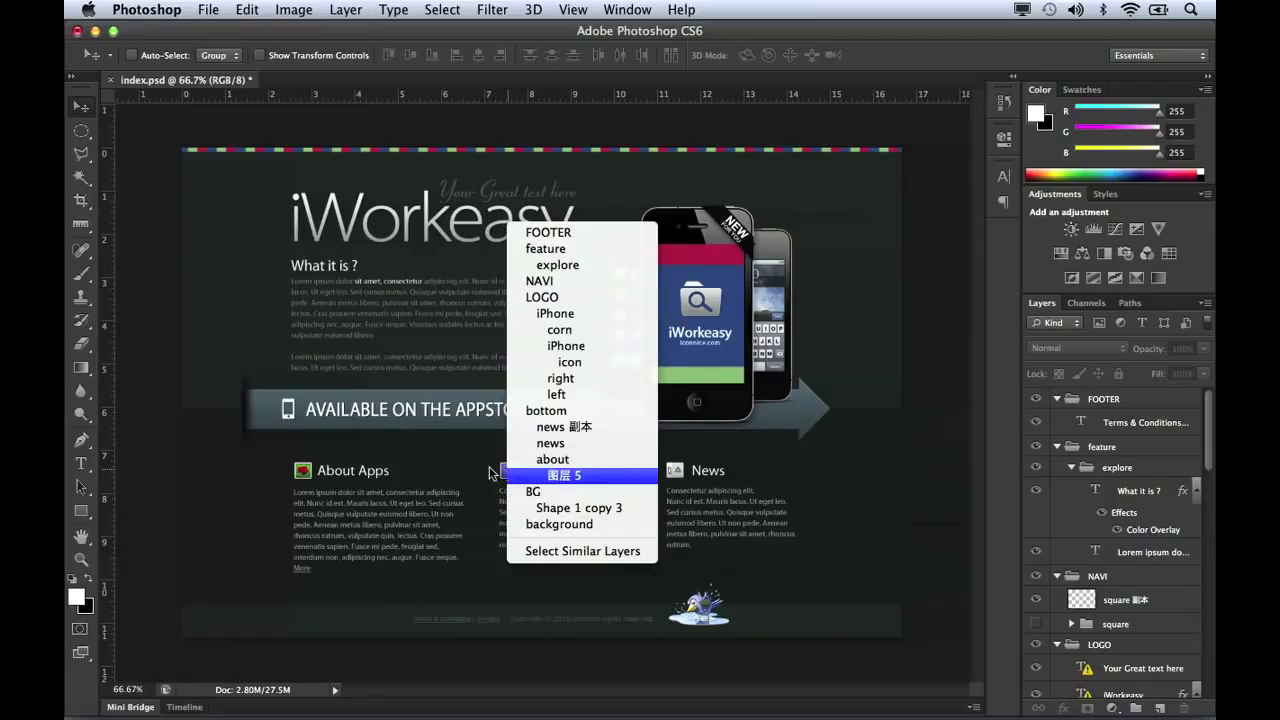
pyautogui.click(496, 469)
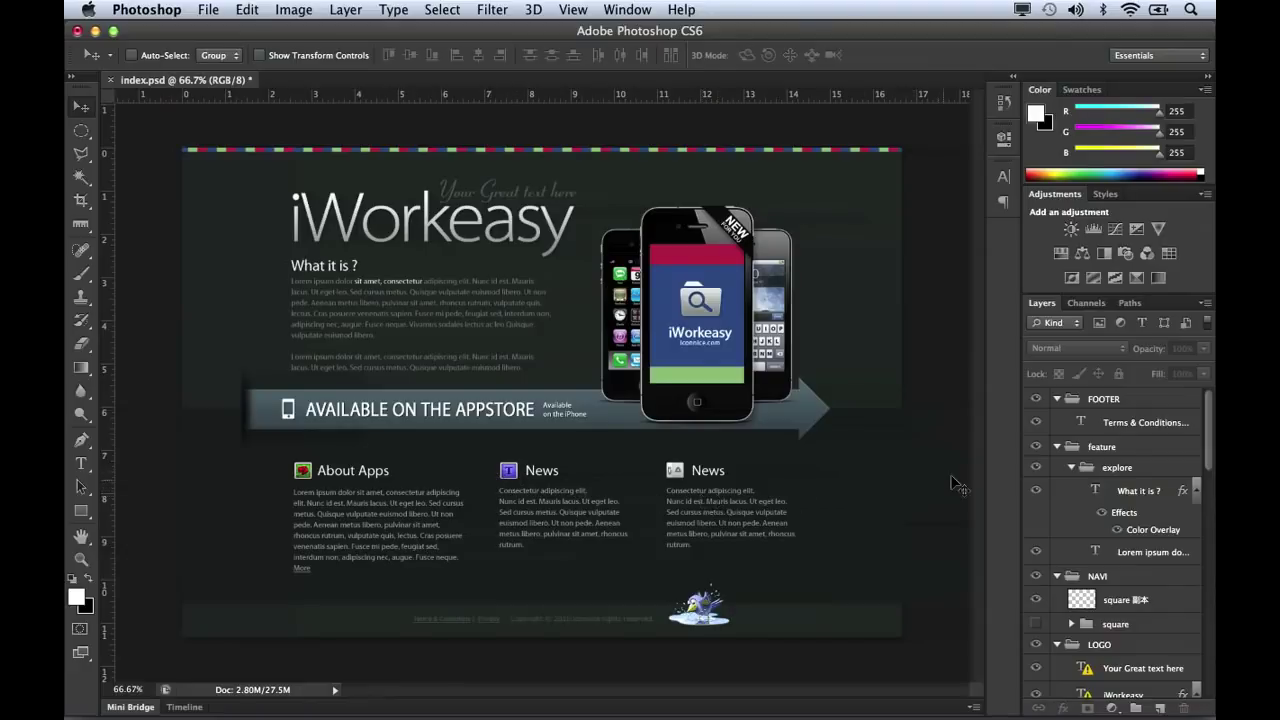
pyautogui.click(1077, 324)
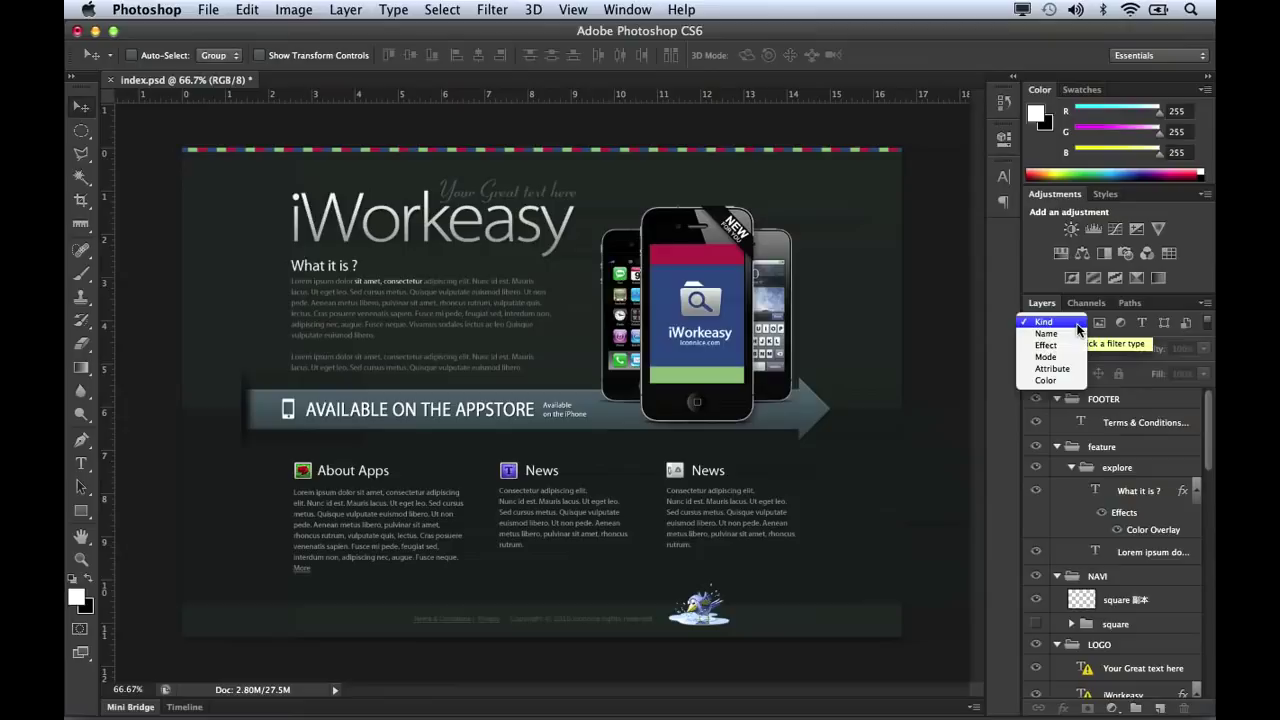
pyautogui.click(1078, 325)
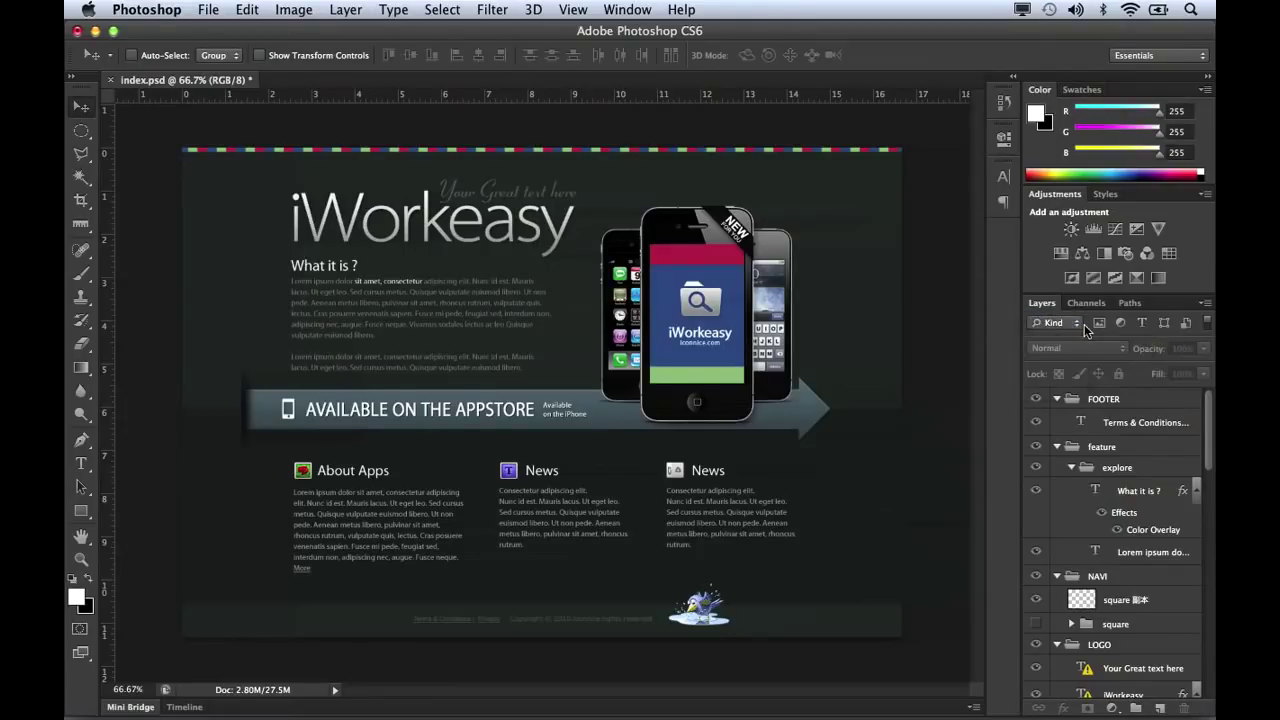
# Filter the layer list to type layers, briefly include pixel layers as well, and clear both filters.
pyautogui.click(1141, 323)
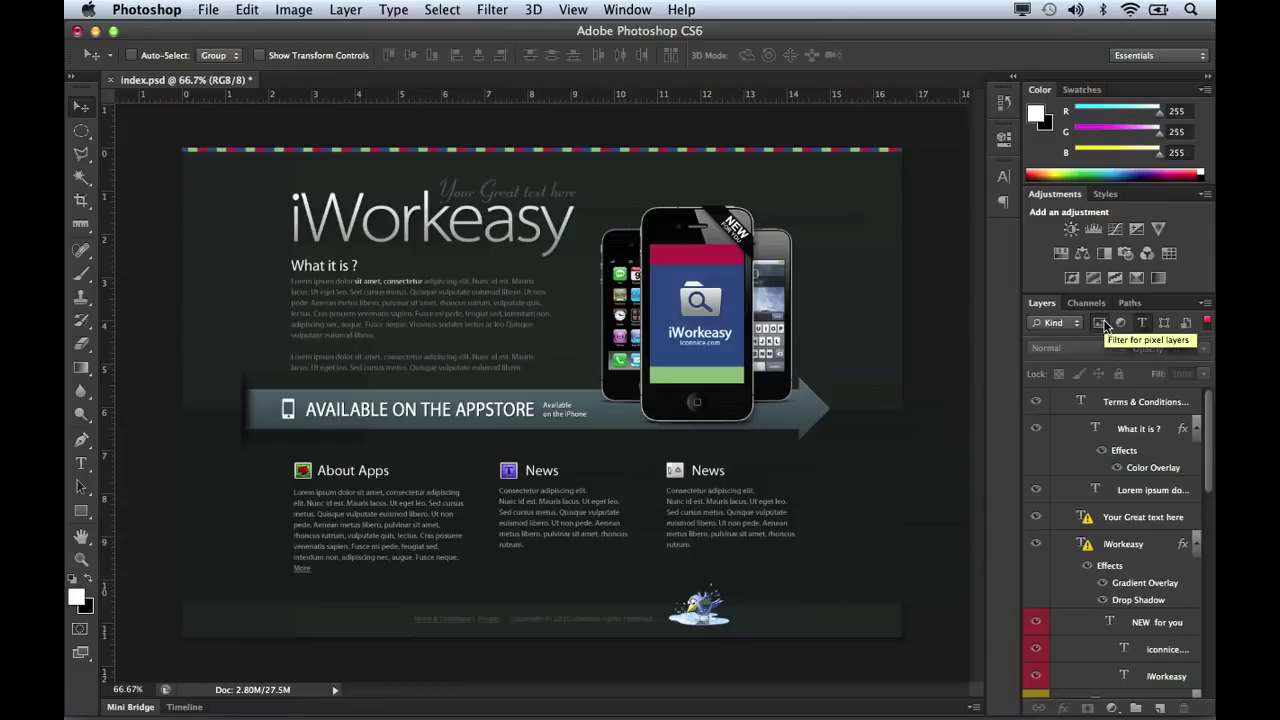
pyautogui.click(1105, 326)
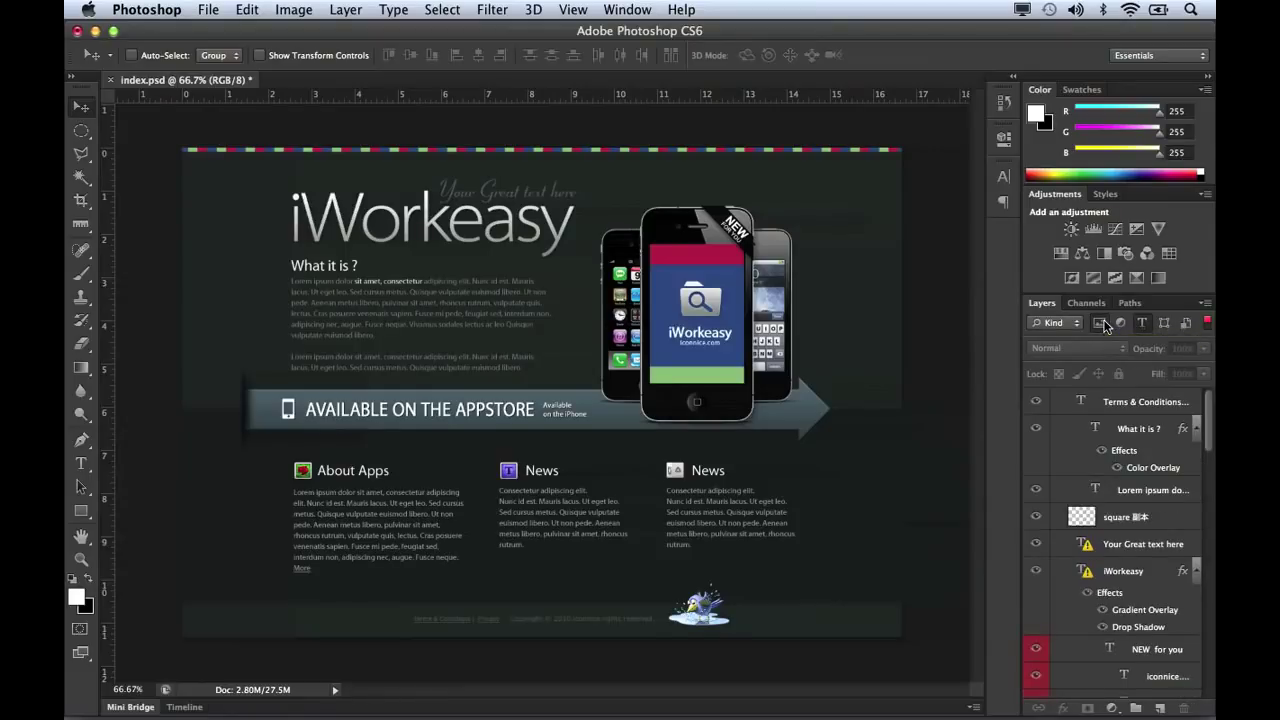
pyautogui.click(1105, 326)
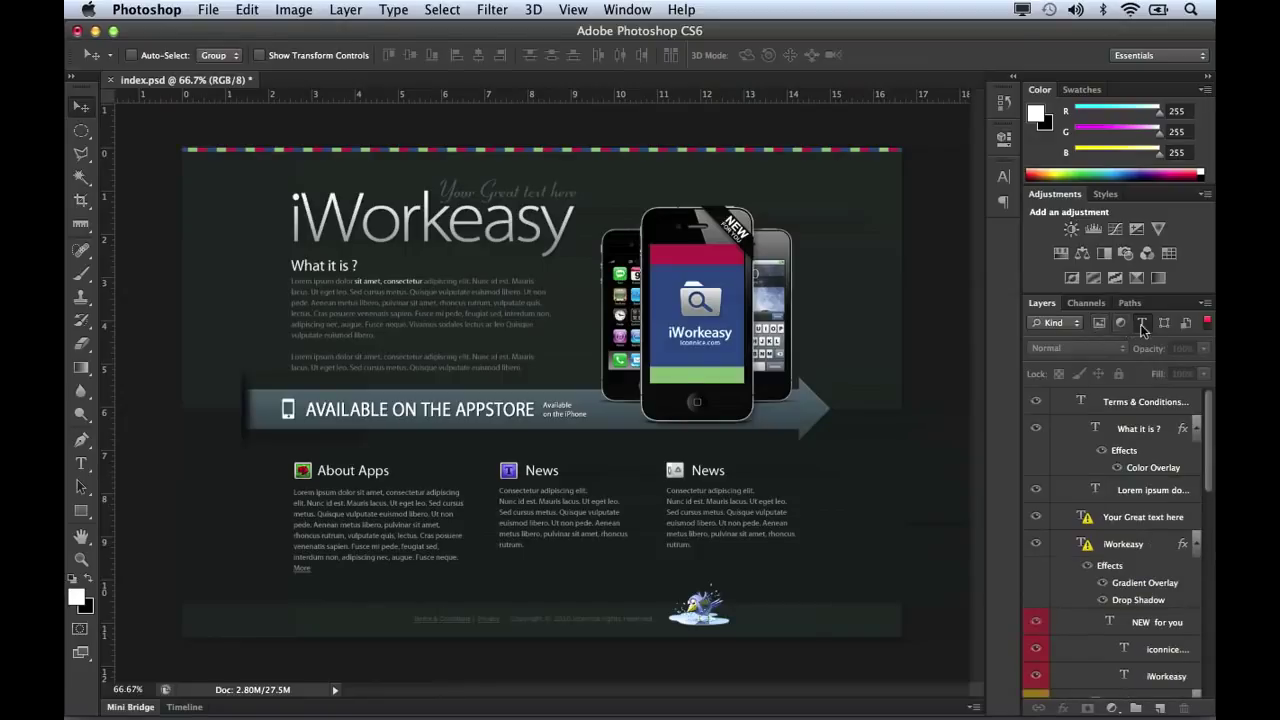
pyautogui.click(1142, 323)
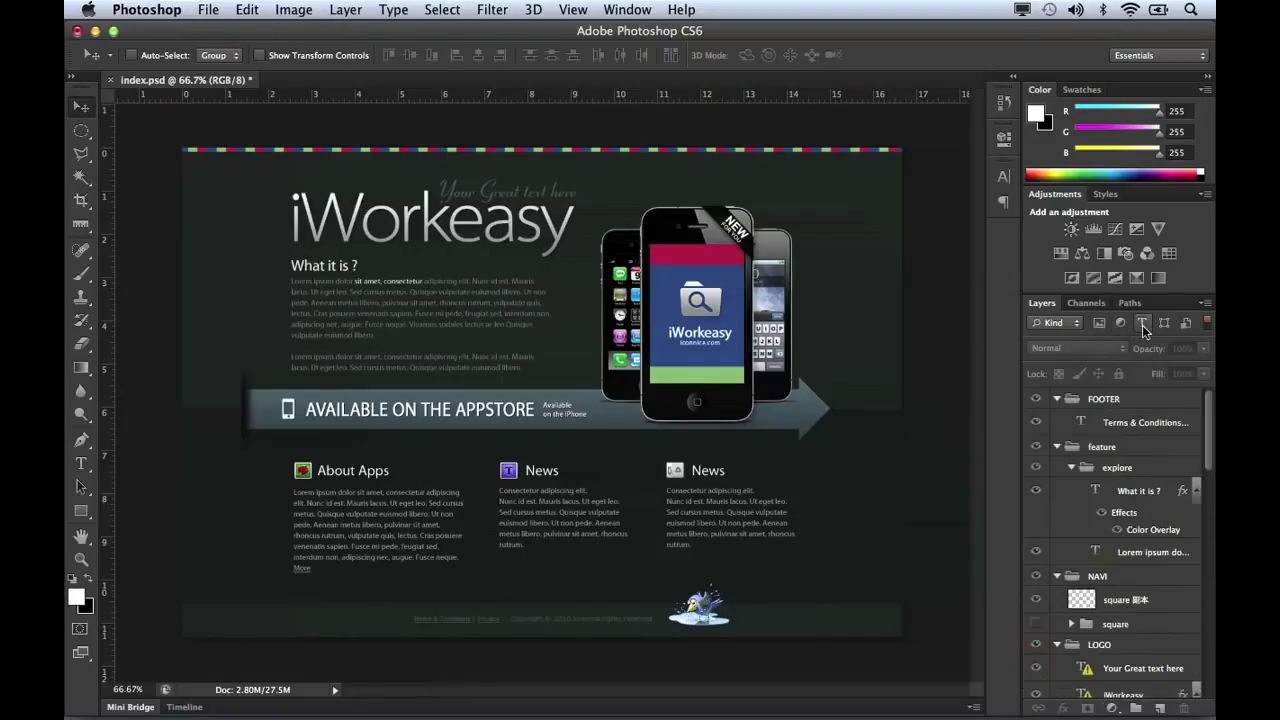
# Collapse the open layer groups, including FOOTER, feature, NAVI, LOGO and equipment.
pyautogui.click(1057, 399)
pyautogui.click(1057, 420)
pyautogui.click(1057, 440)
pyautogui.click(1057, 461)
pyautogui.click(1057, 485)
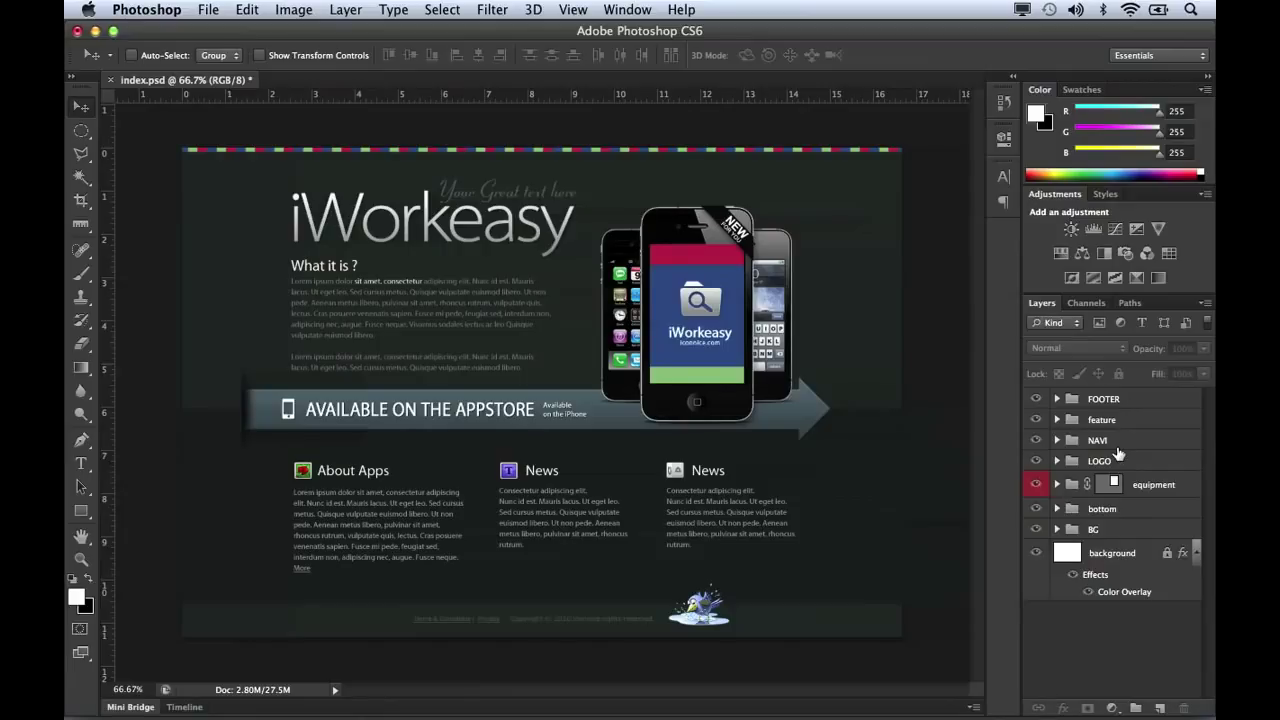
# Filter the layer list to adjustment layers only, clear that filter and try switching layer filtering on and off.
pyautogui.click(1121, 325)
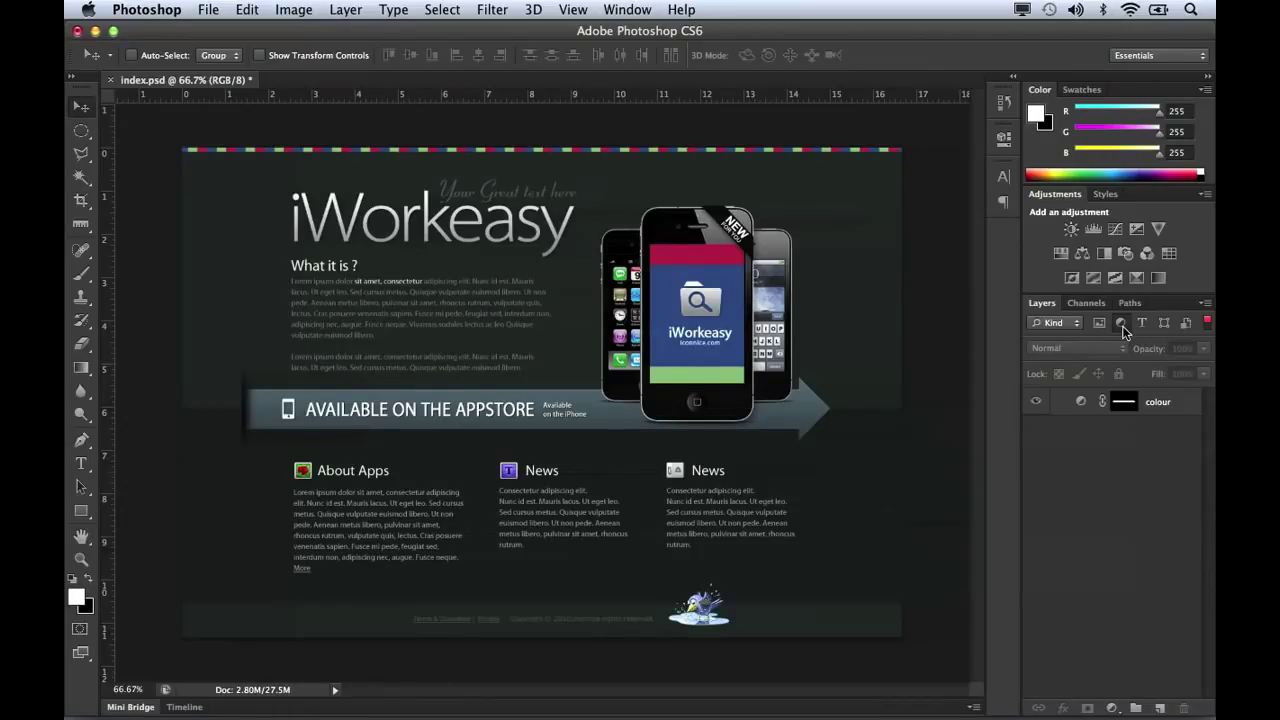
pyautogui.click(1121, 324)
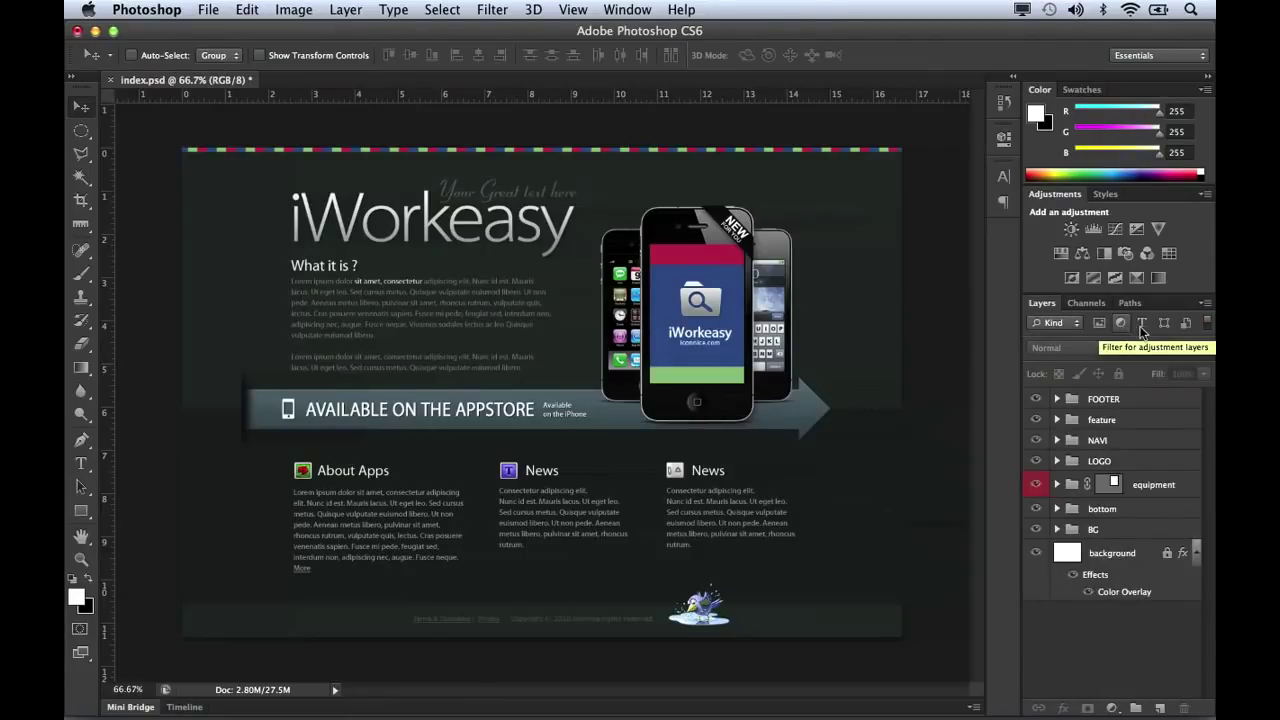
pyautogui.click(1207, 325)
pyautogui.click(1206, 322)
# Filter the layers by name using the text "iPhone".
pyautogui.click(1075, 323)
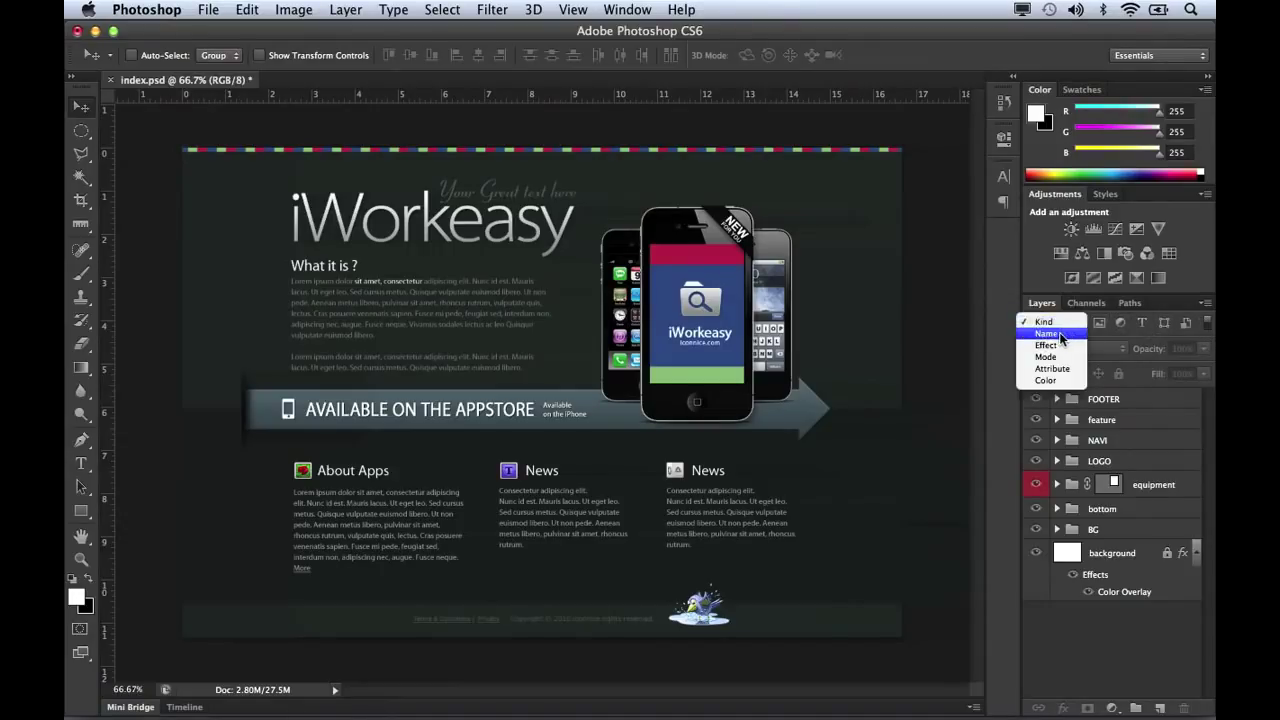
pyautogui.click(1062, 336)
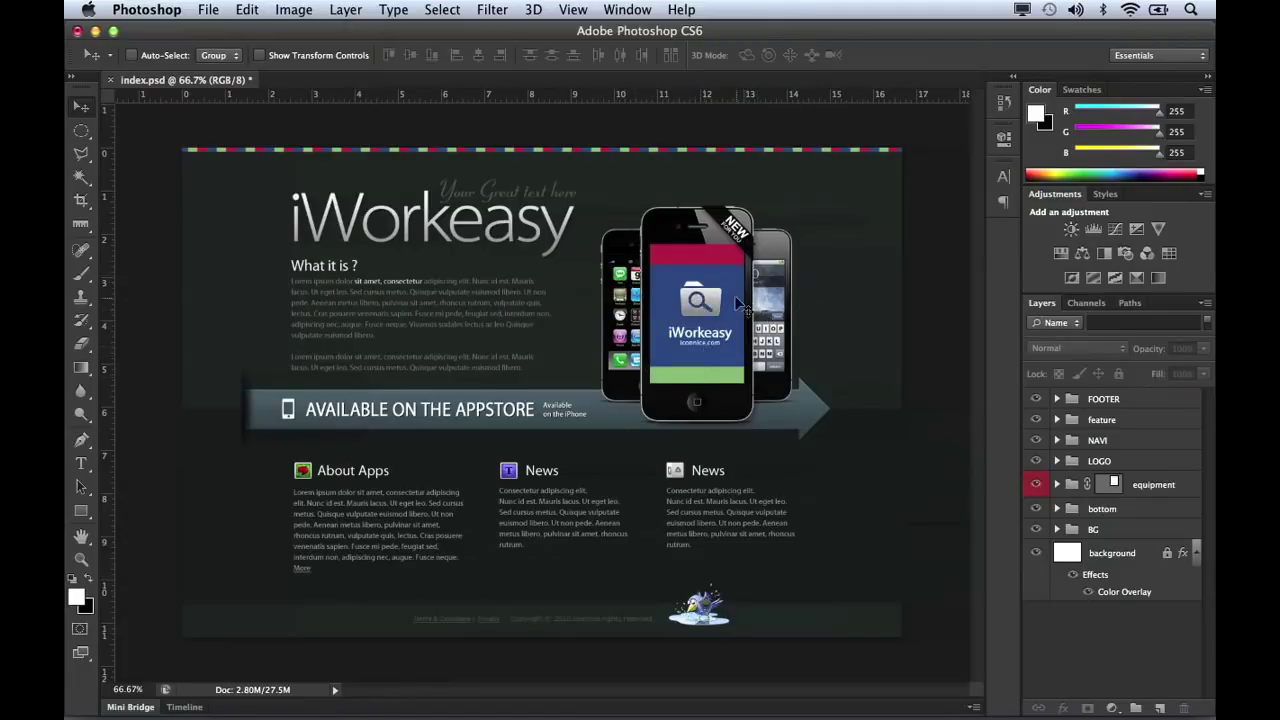
pyautogui.click(1094, 322)
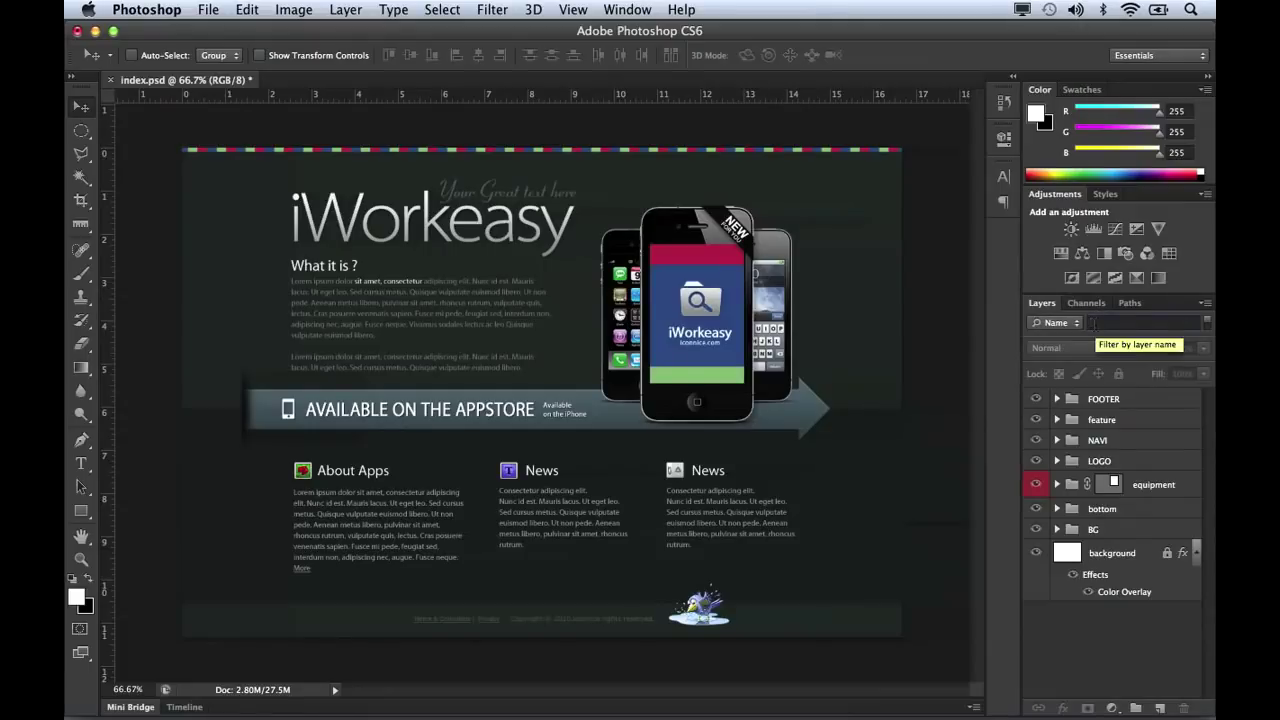
pyautogui.write('iPhone')
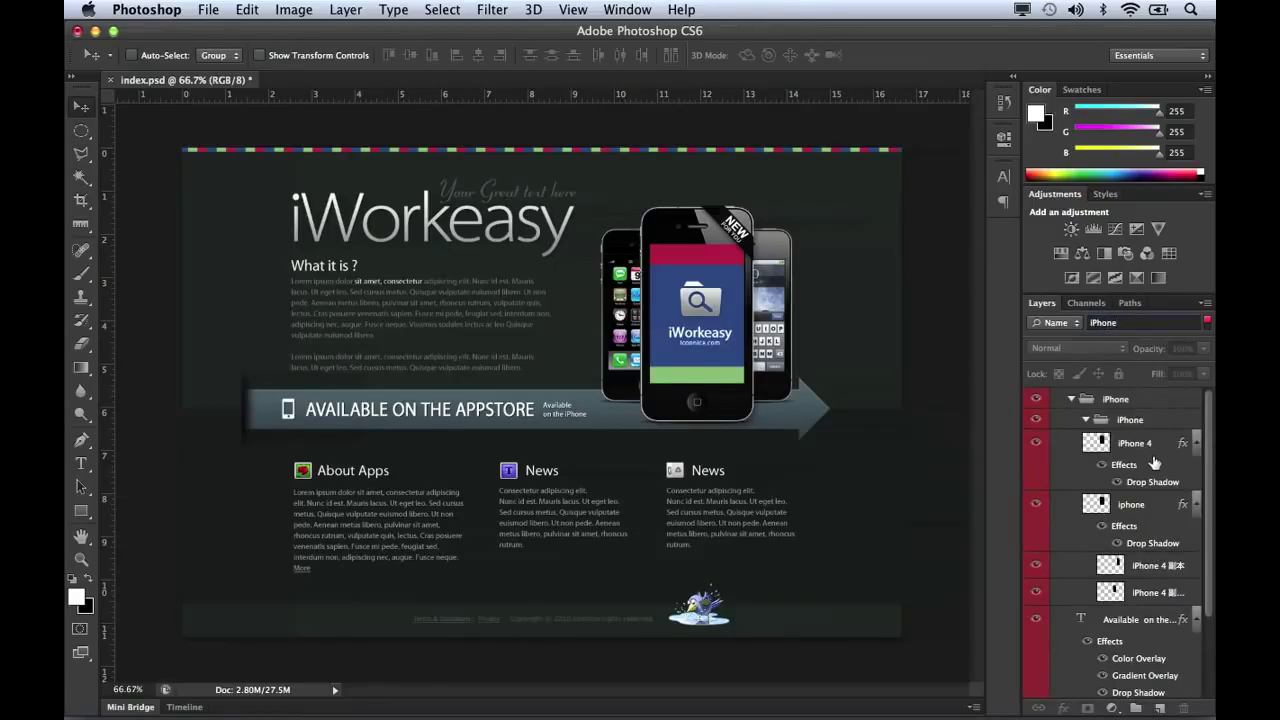
# Hide the four iPhone image layers in the filtered list and make them visible again.
pyautogui.click(1036, 452)
pyautogui.moveTo(1036, 455); pyautogui.dragTo(1035, 601)
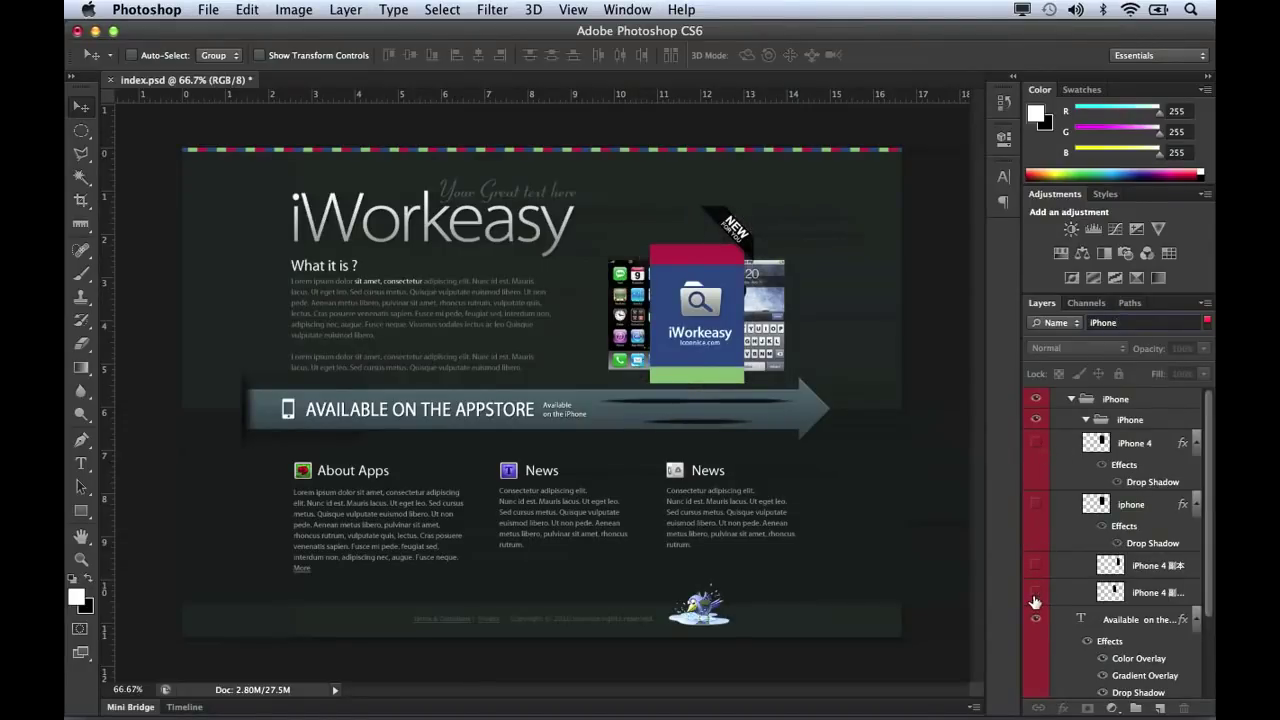
pyautogui.click(1035, 601)
pyautogui.click(1036, 567)
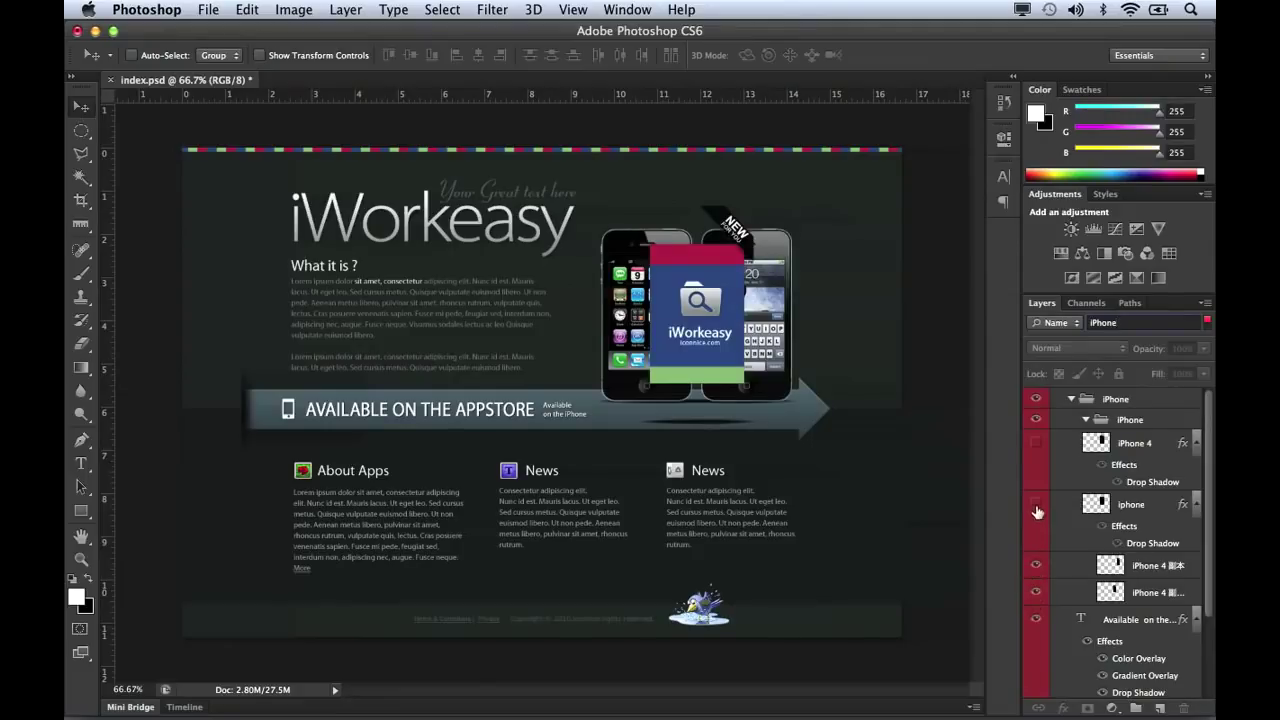
pyautogui.click(1036, 511)
pyautogui.click(1036, 448)
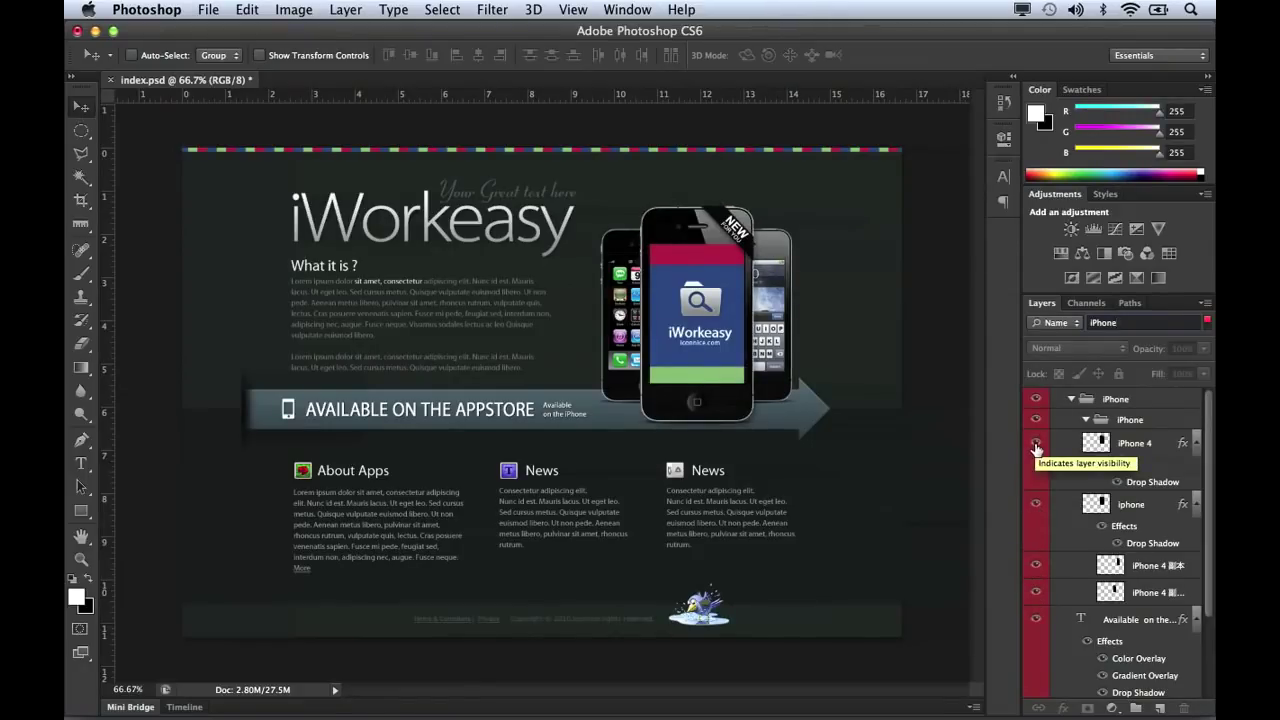
# Filter the layers by effect with Bevel & Emboss and review the other effect choices.
pyautogui.click(1068, 325)
pyautogui.click(1066, 332)
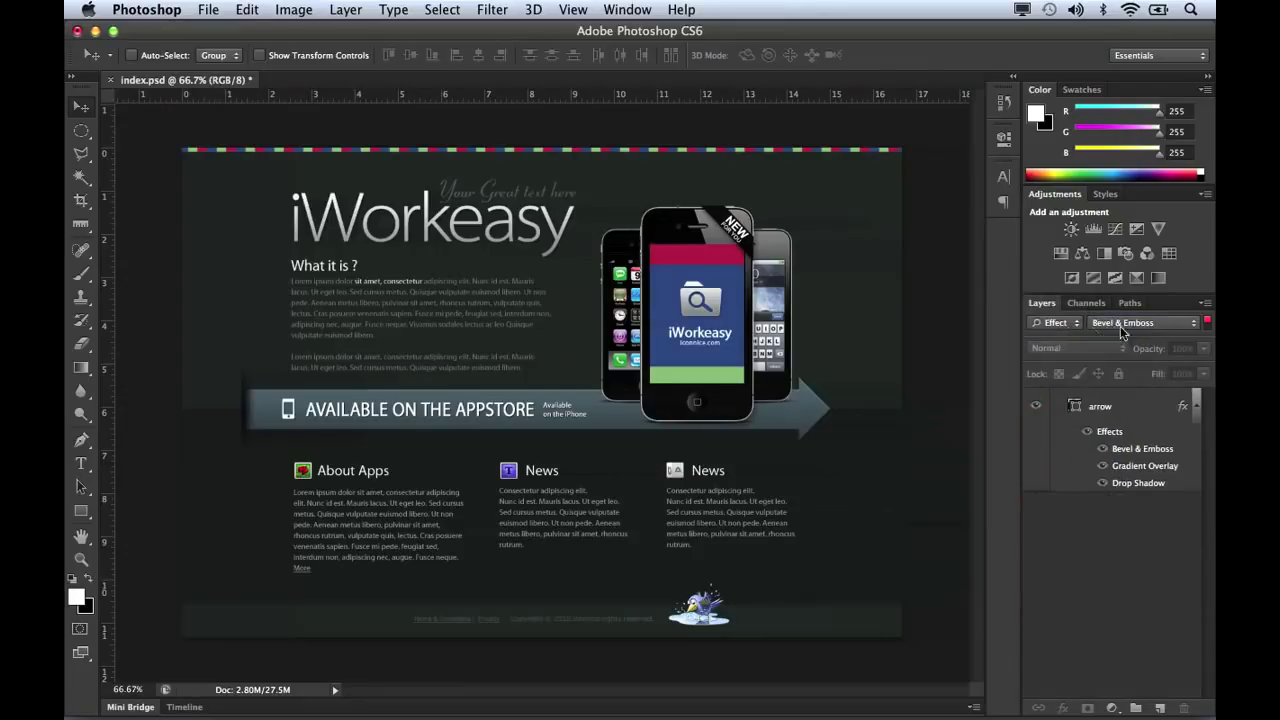
pyautogui.click(1134, 326)
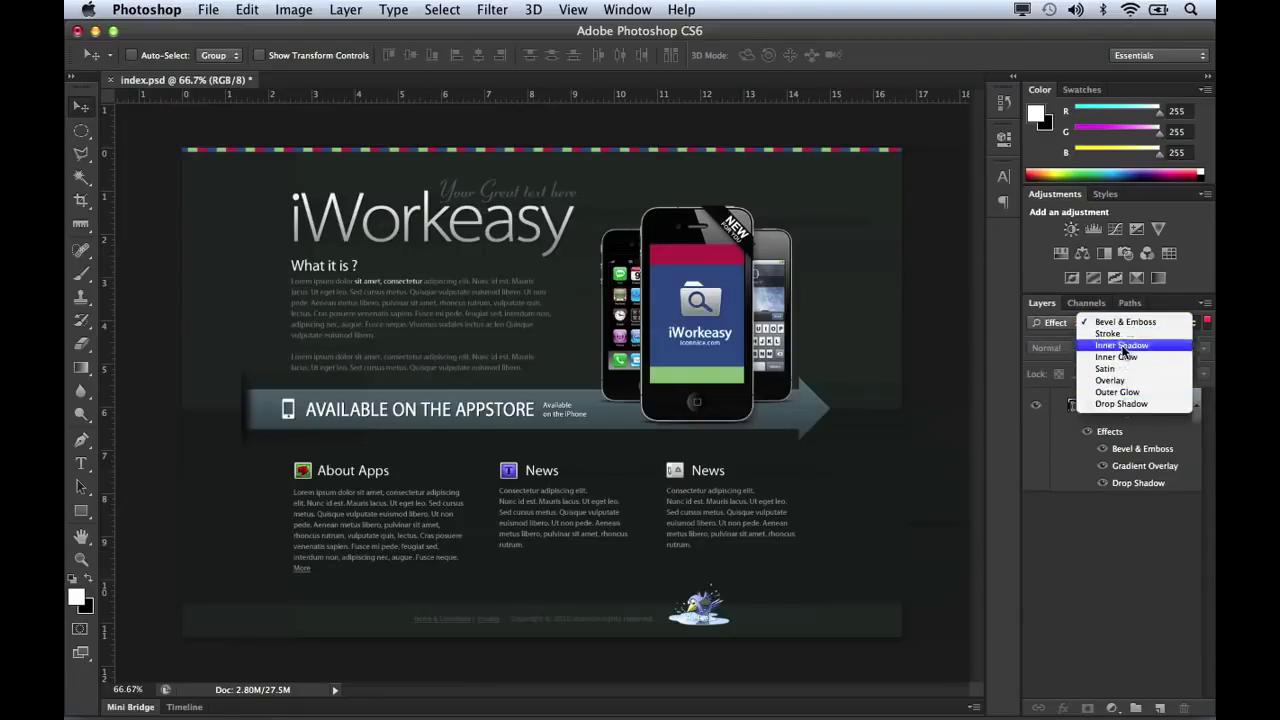
pyautogui.click(1123, 323)
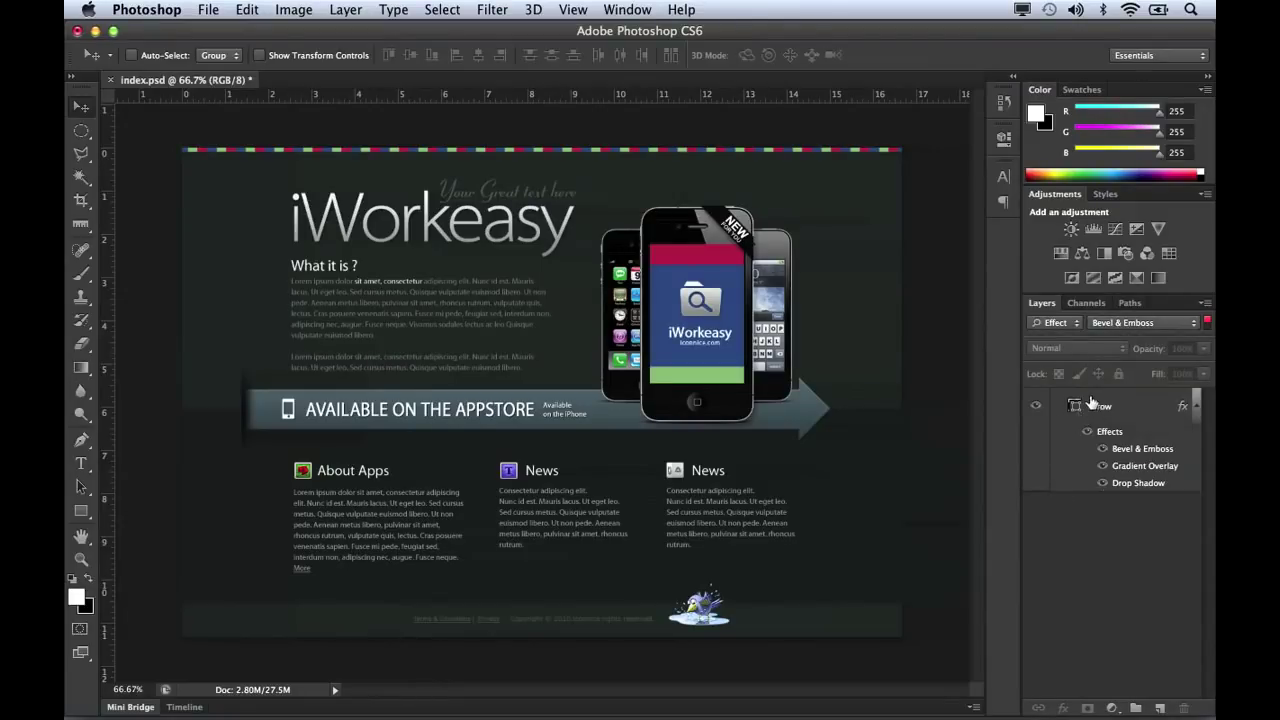
# Filter the layers by blending mode, choosing Normal.
pyautogui.click(1074, 325)
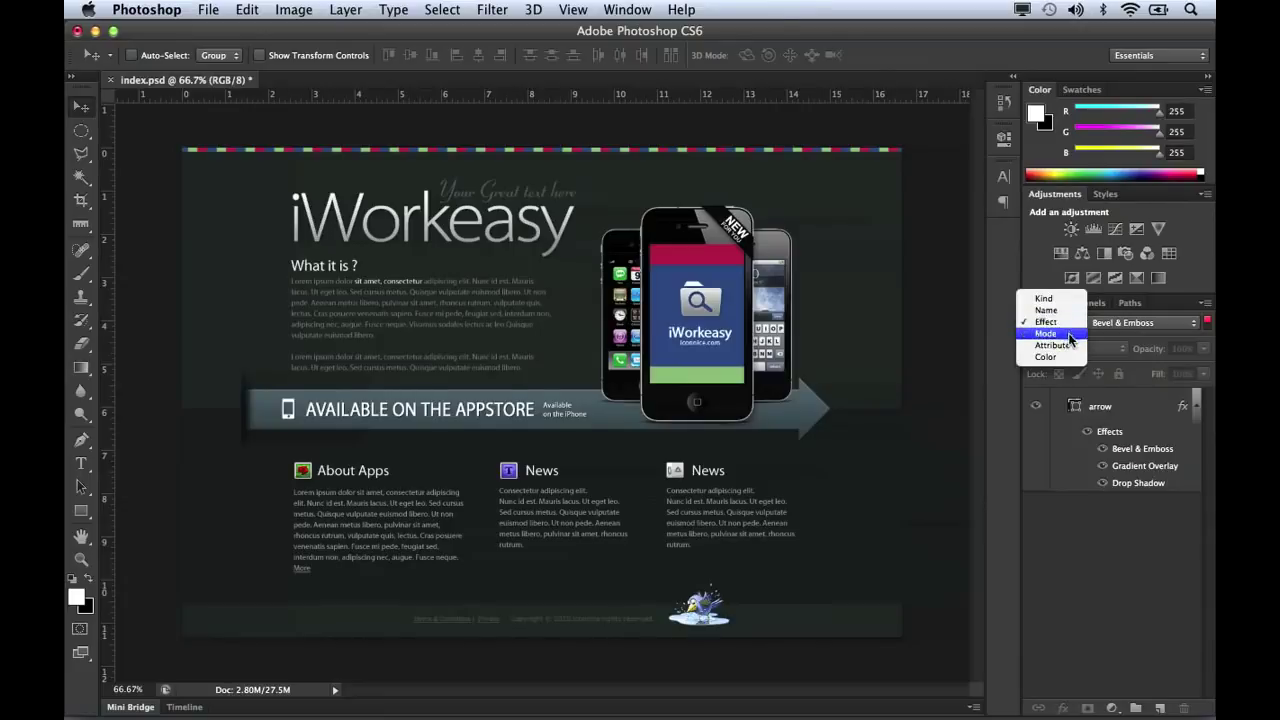
pyautogui.click(1068, 333)
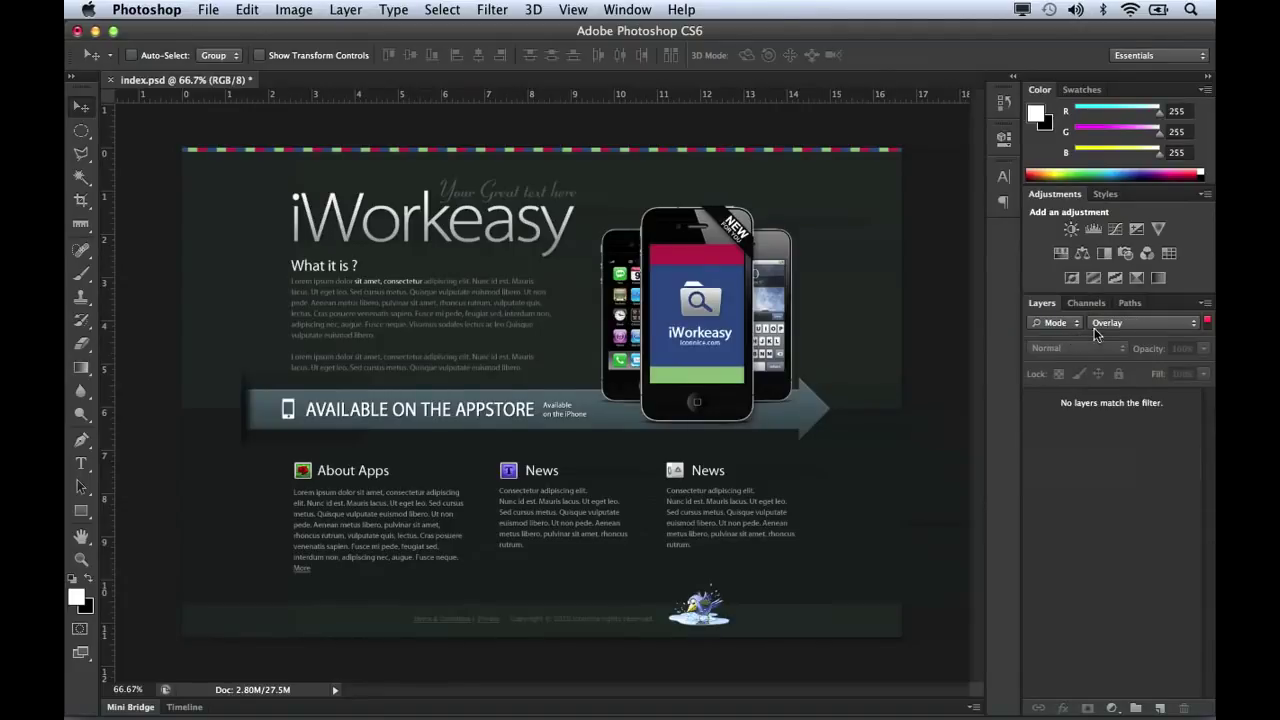
pyautogui.click(1100, 323)
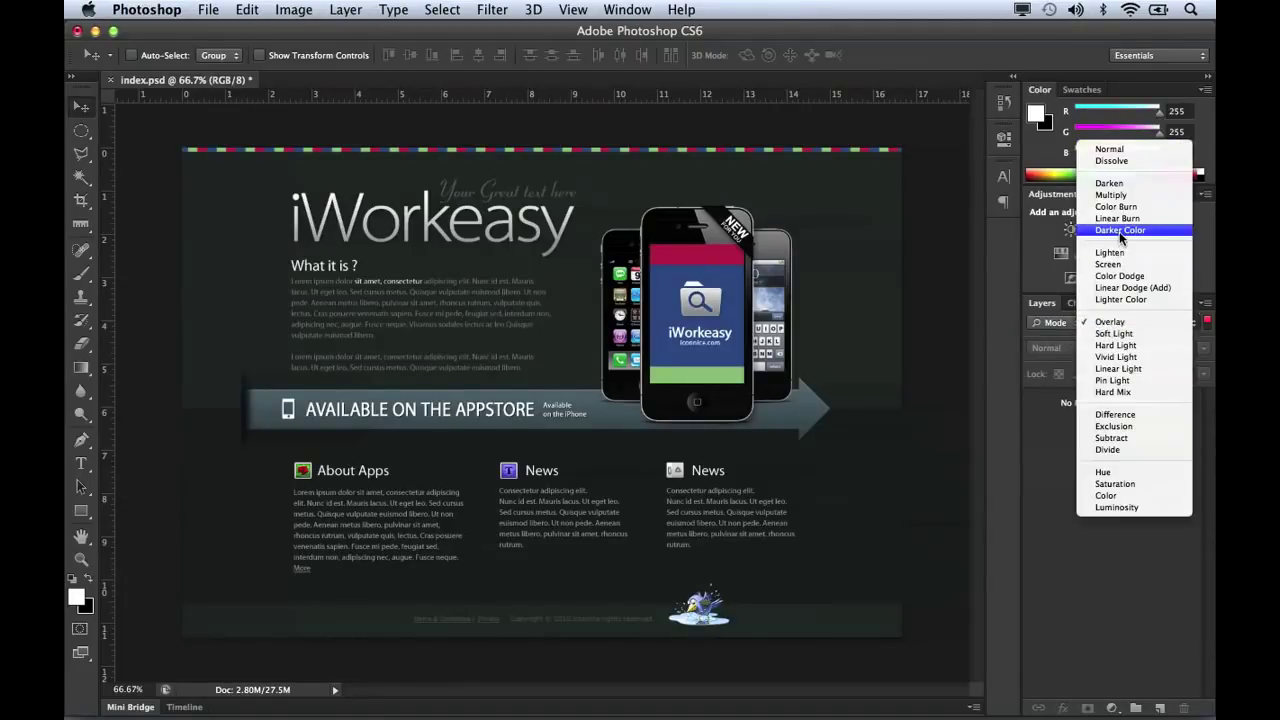
pyautogui.click(1119, 151)
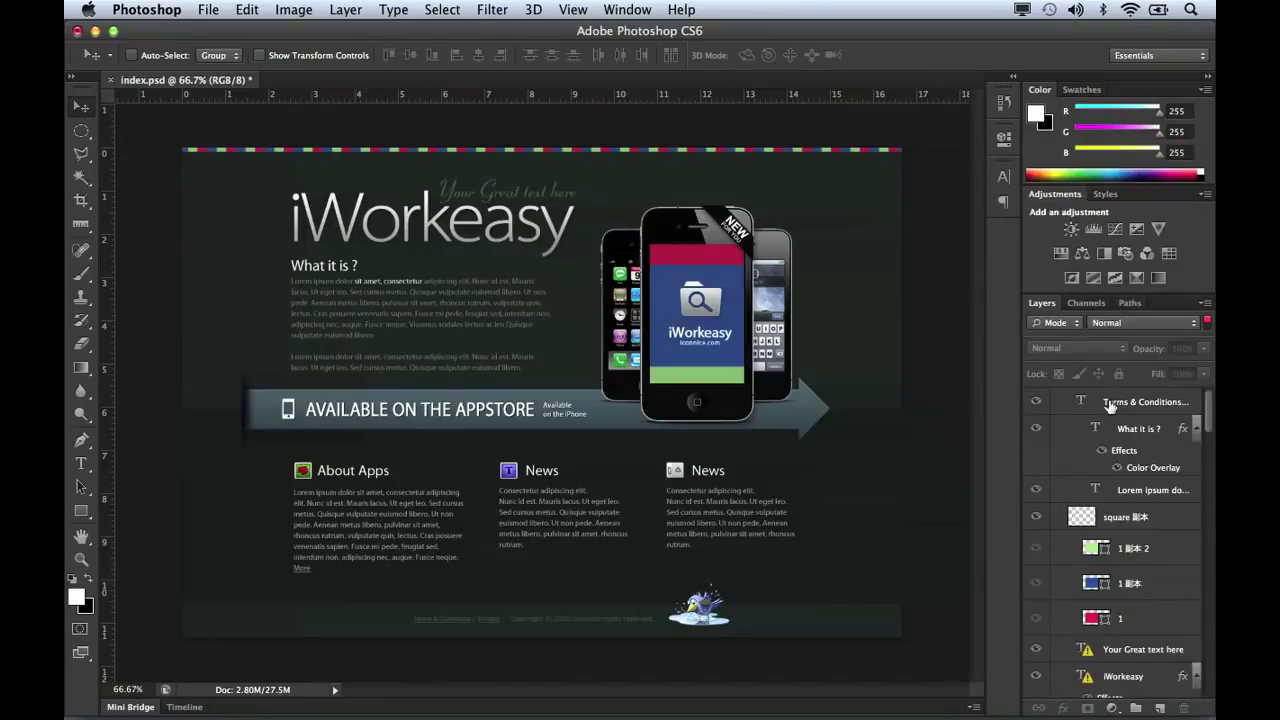
# Filter the layers by attribute, trying Empty first and switching to Layer Mask.
pyautogui.click(1077, 323)
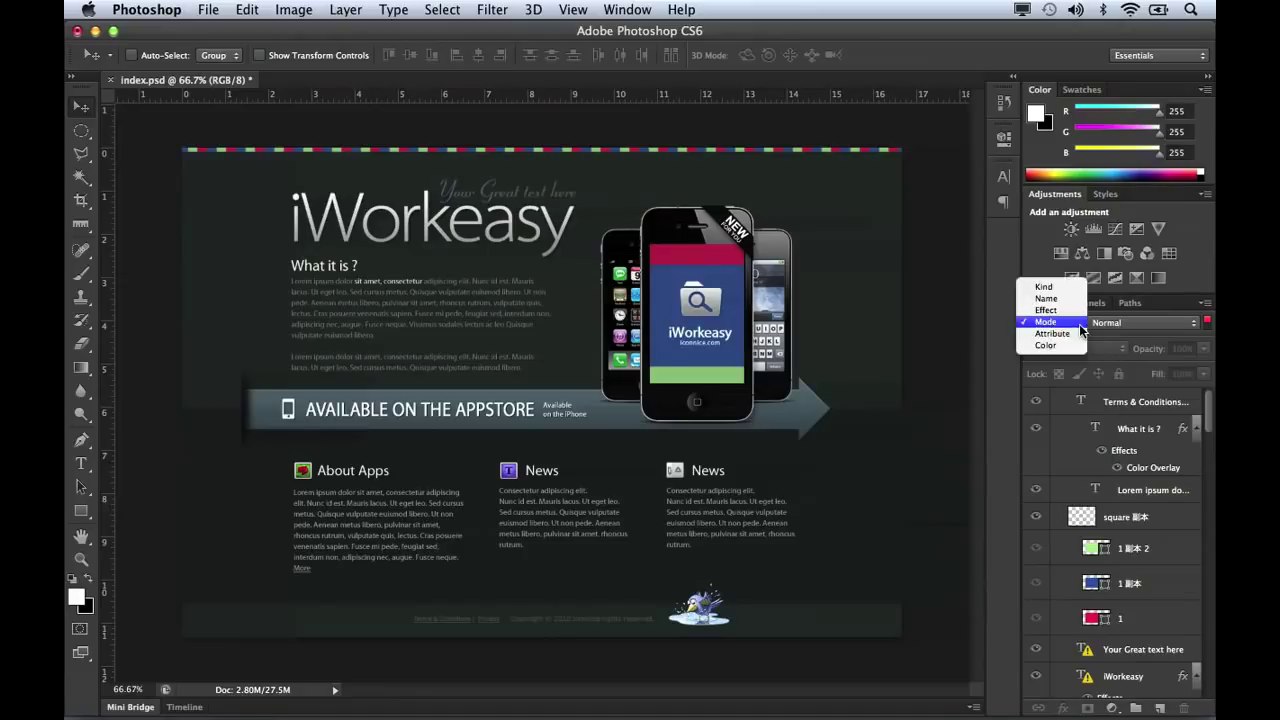
pyautogui.click(1069, 334)
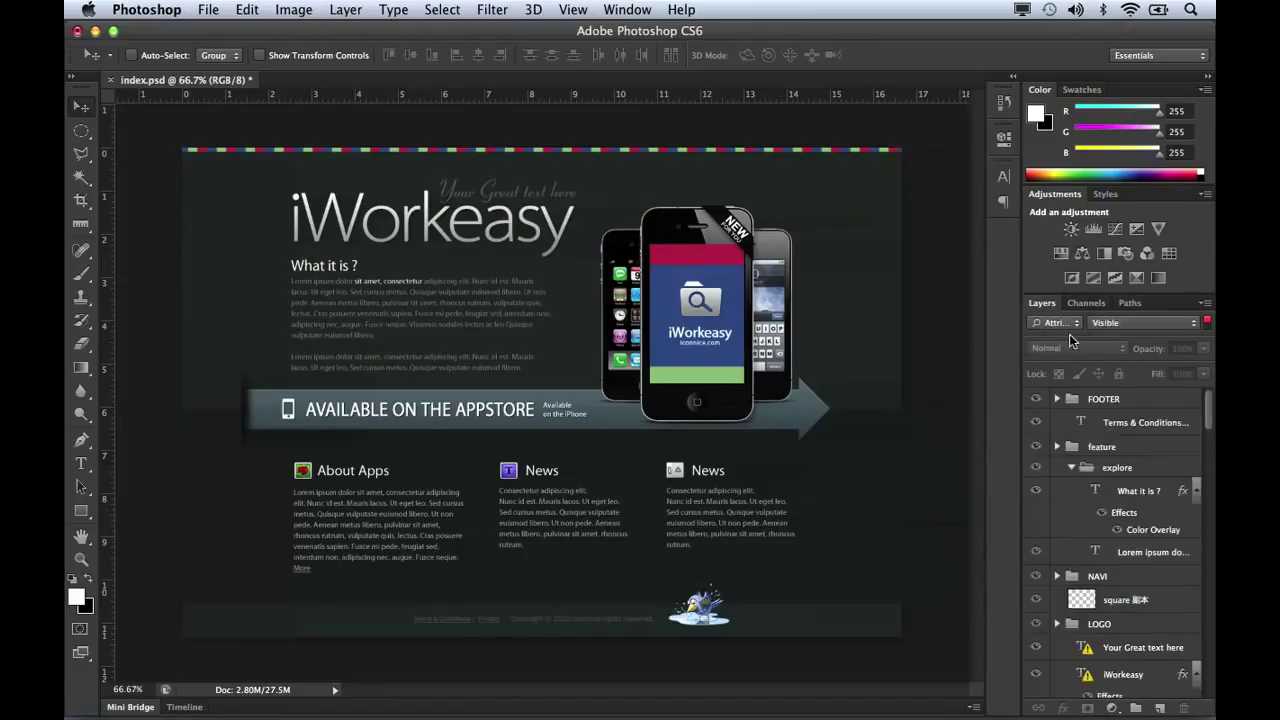
pyautogui.click(1131, 321)
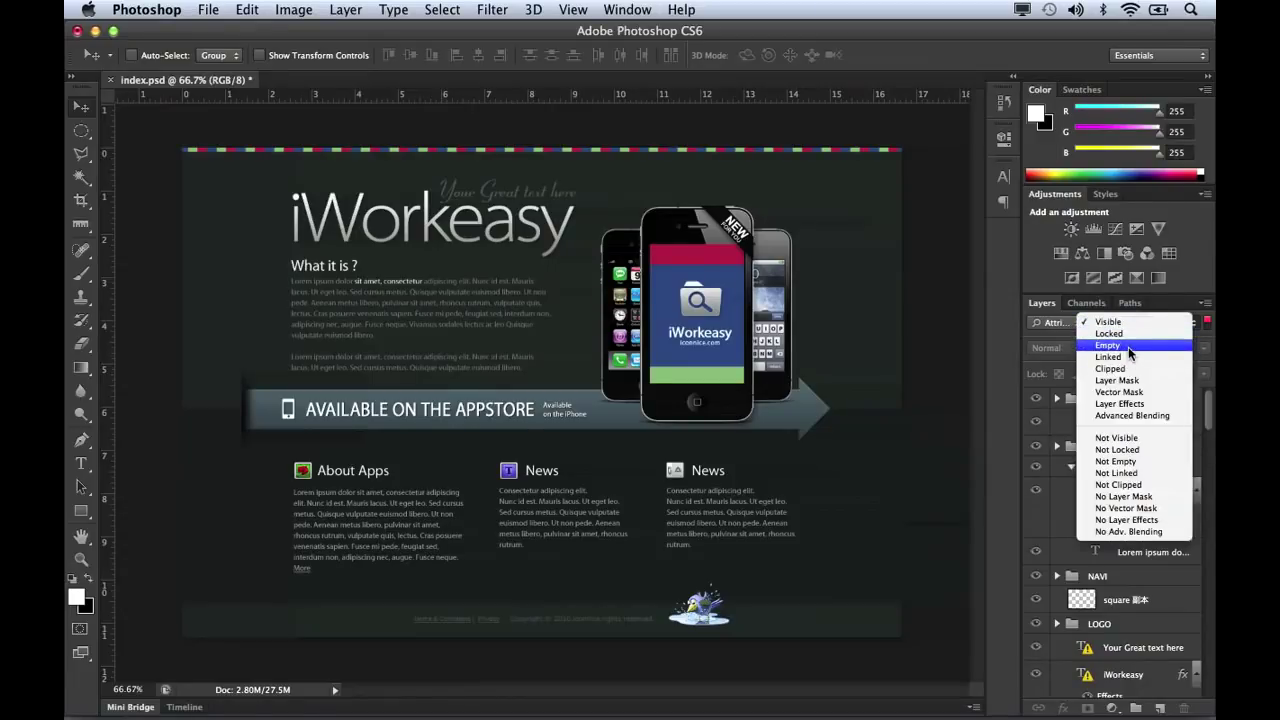
pyautogui.press('Escape')
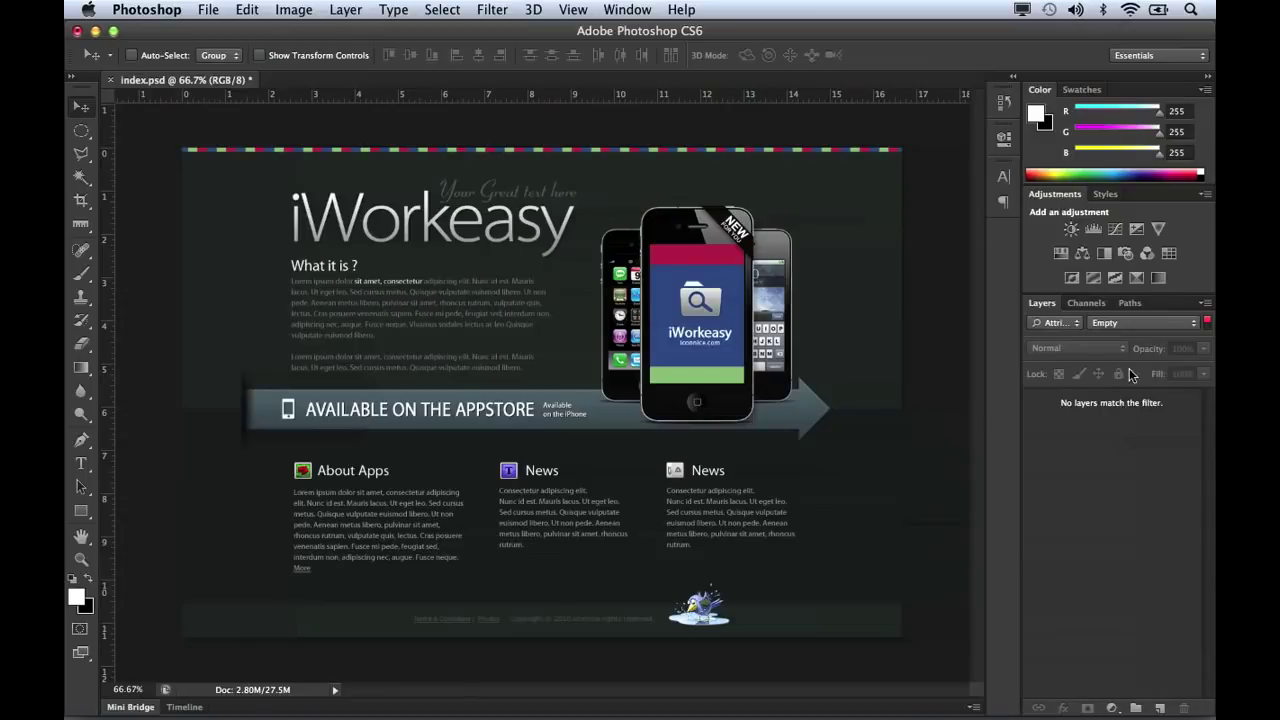
pyautogui.click(1133, 327)
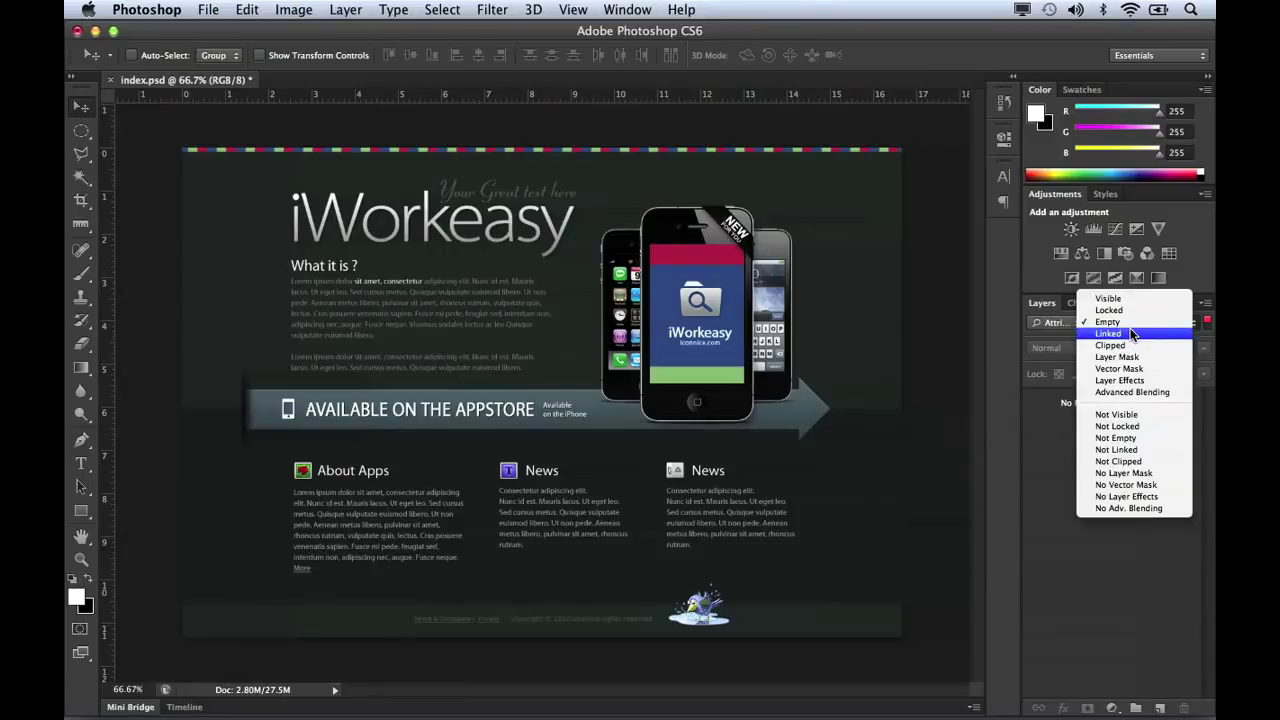
pyautogui.click(1133, 357)
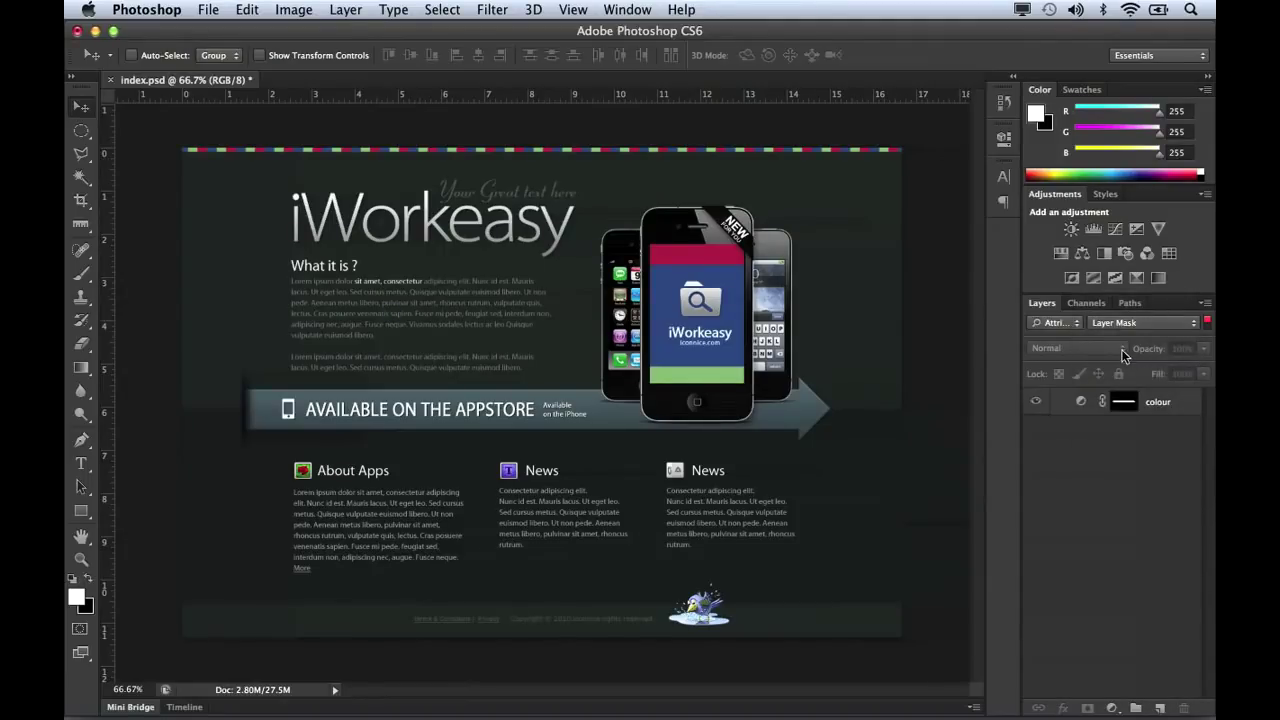
# Filter the layers by color label, look through the list under None, and choose Red.
pyautogui.click(1077, 324)
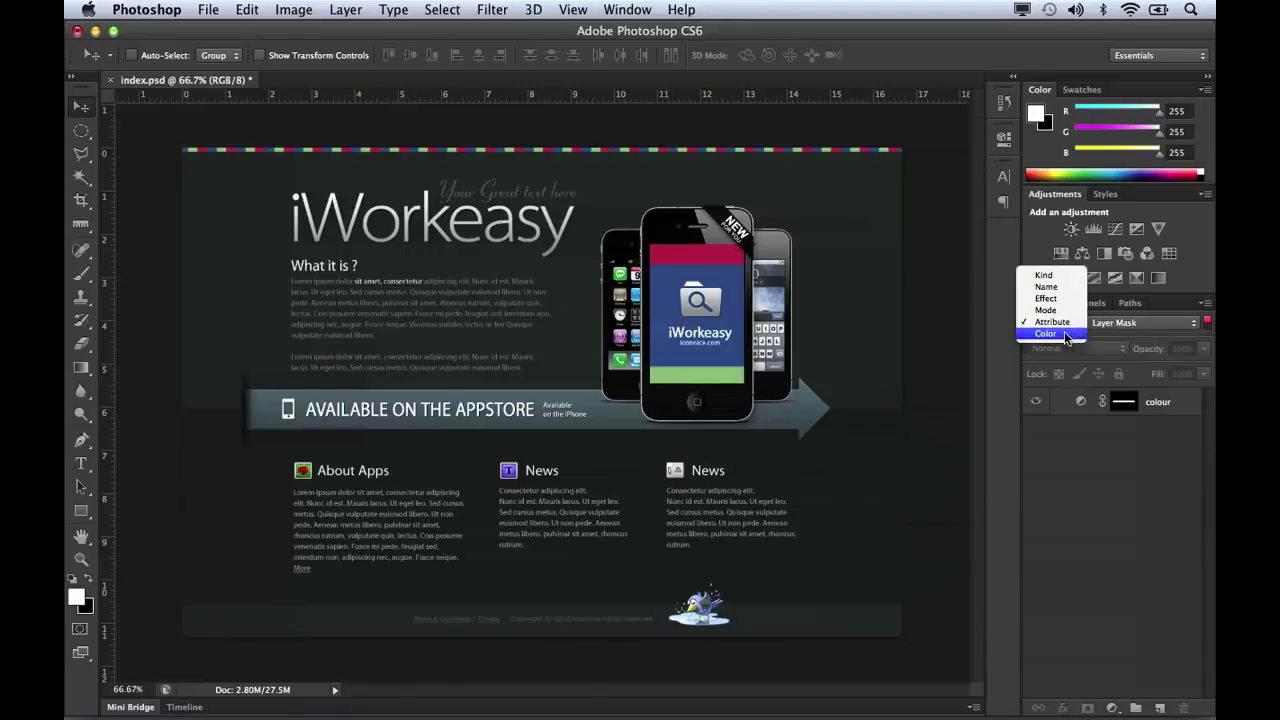
pyautogui.click(1062, 336)
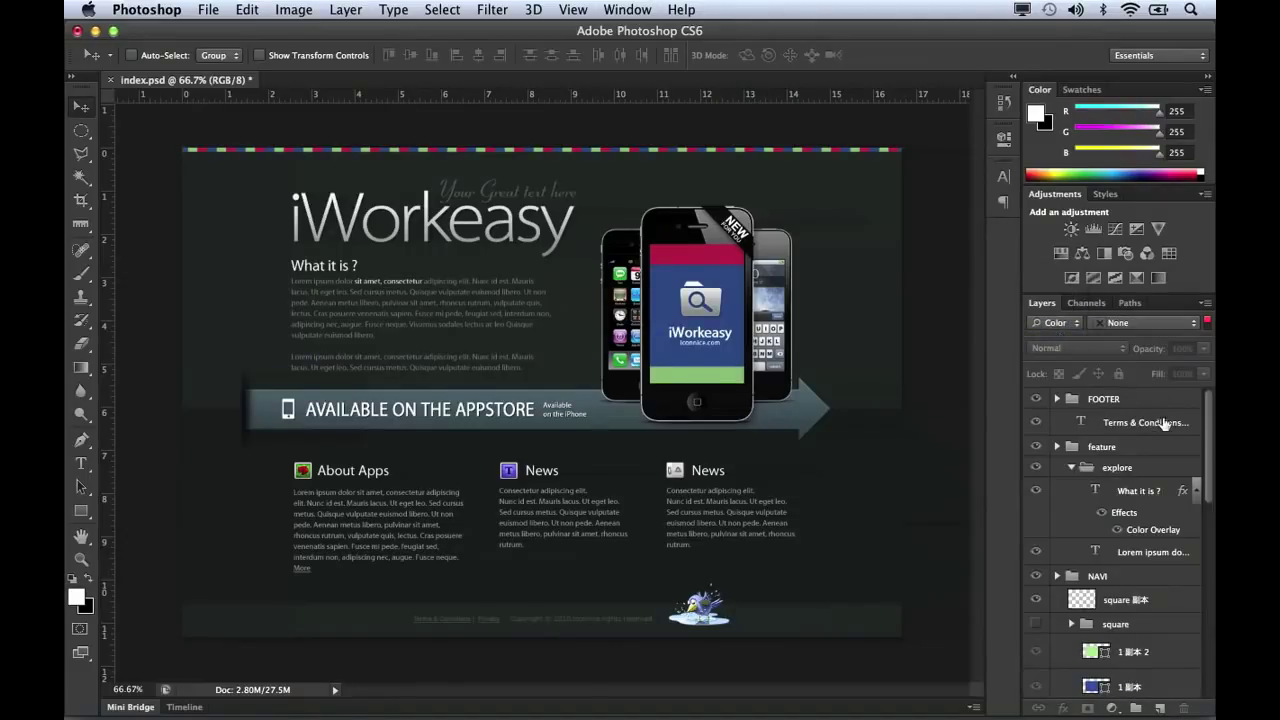
pyautogui.moveTo(1211, 428); pyautogui.dragTo(1211, 466)
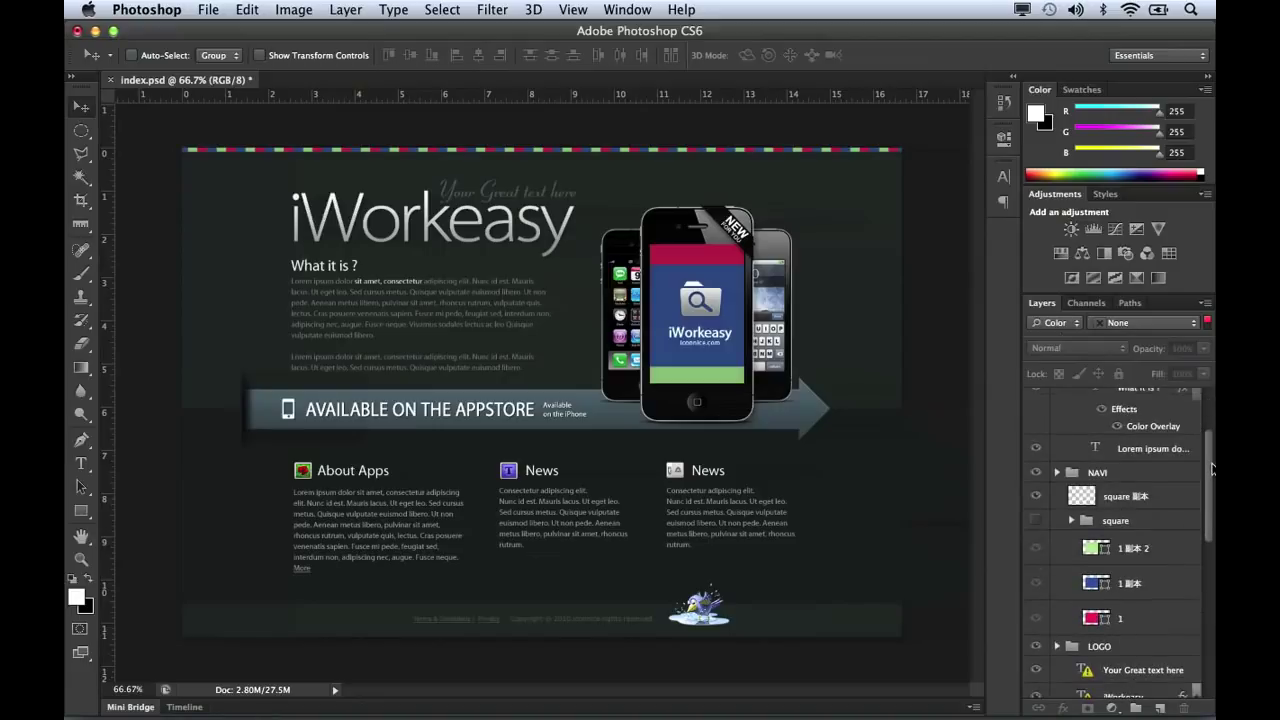
pyautogui.click(1180, 323)
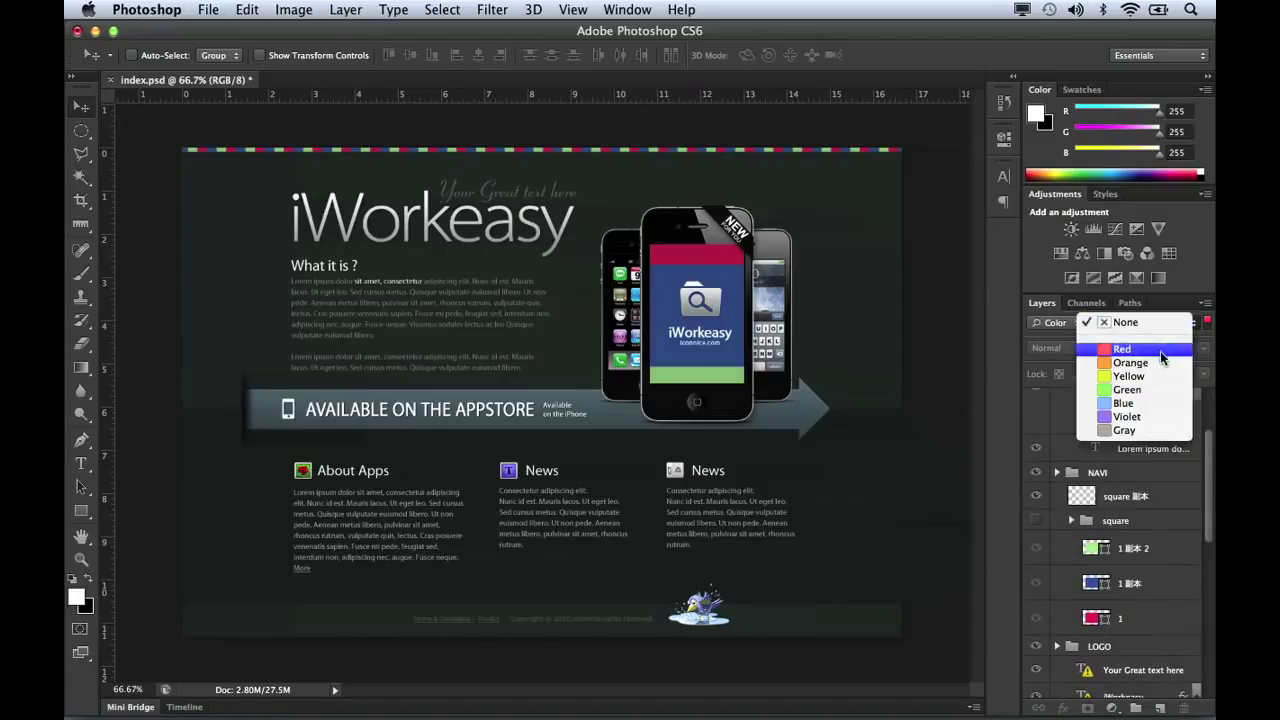
pyautogui.click(1160, 350)
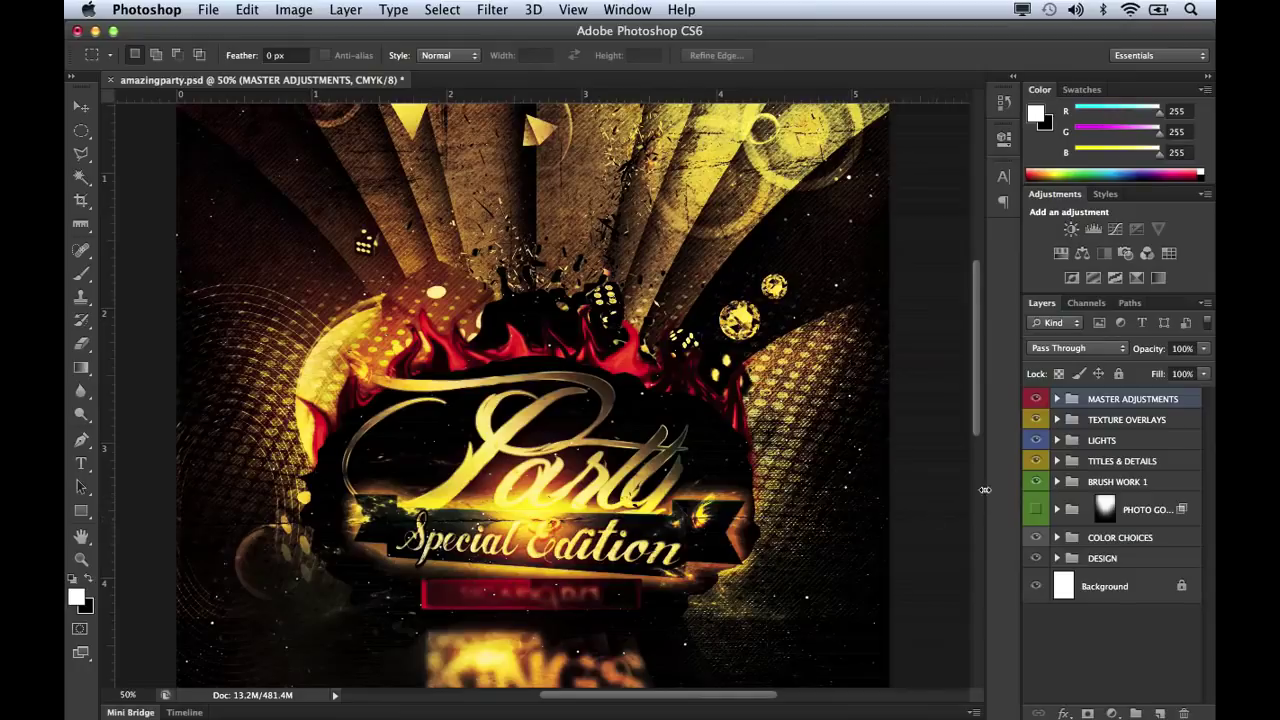
# Fully lock all layers from Stars to Scratch in the TEXTURE OVERLAYS group at once, and unlock them again.
pyautogui.click(1057, 420)
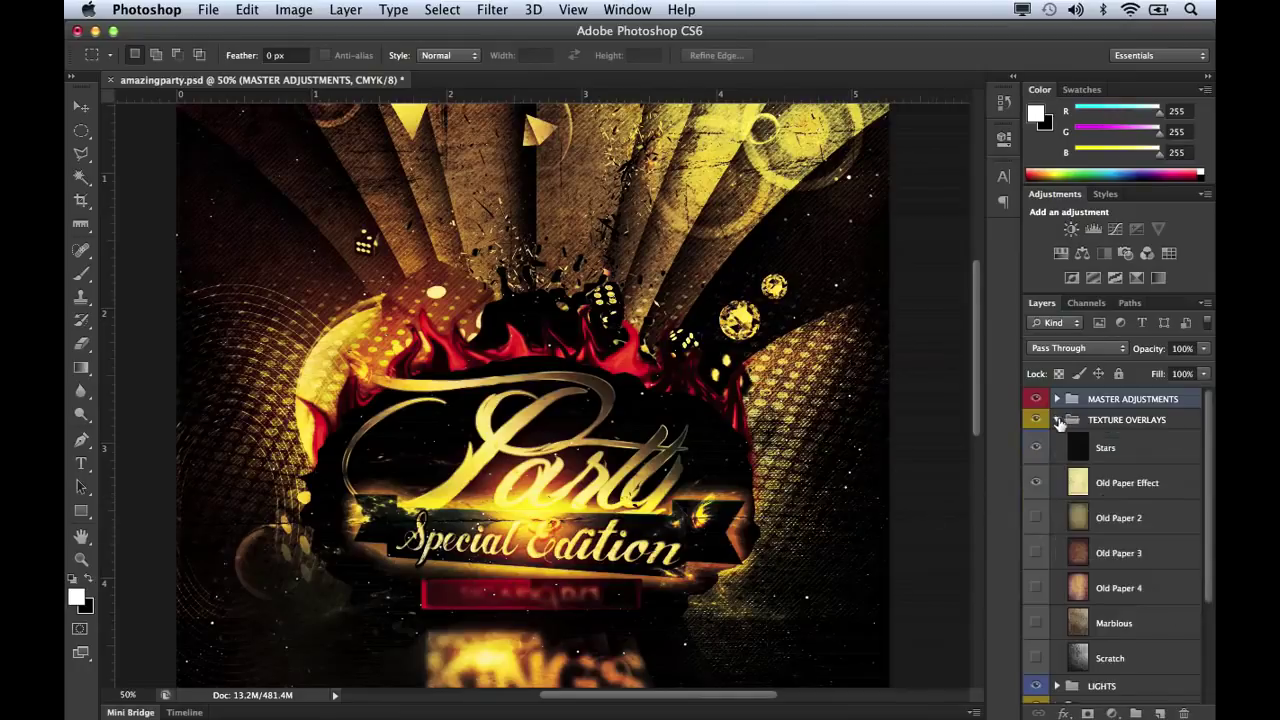
pyautogui.click(1122, 452)
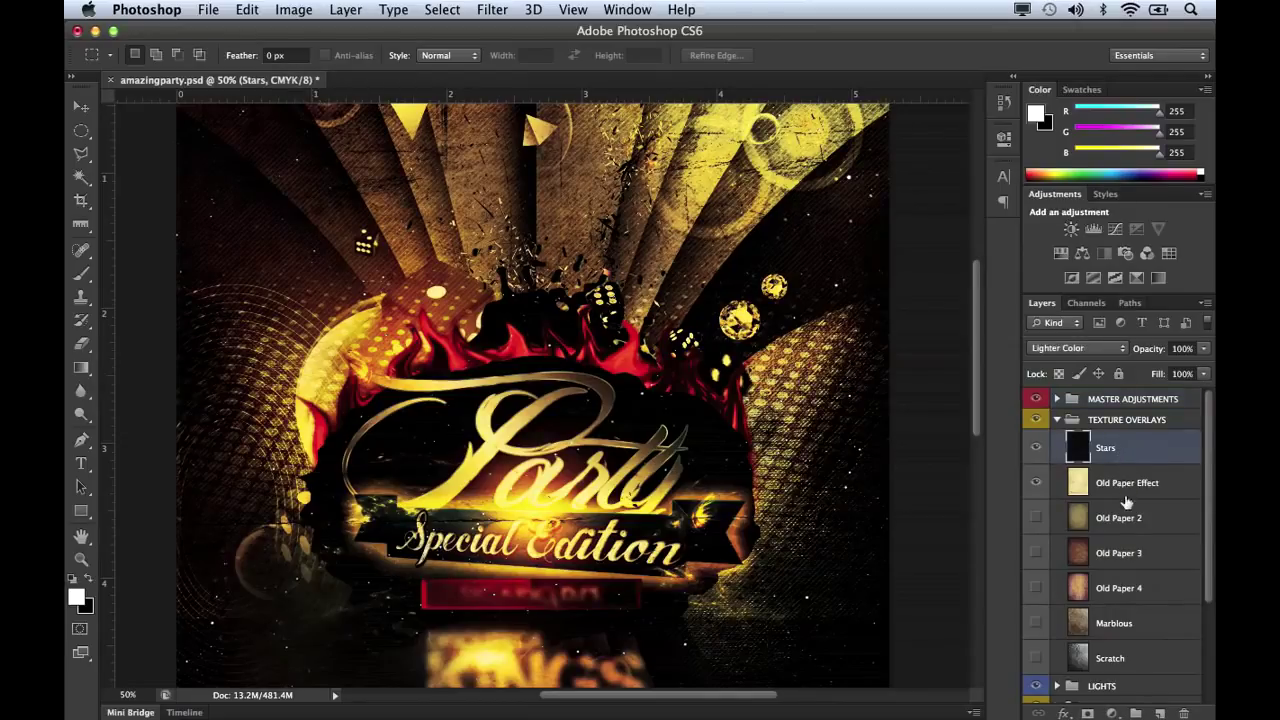
pyautogui.keyDown('shift'); pyautogui.click(1140, 658); pyautogui.keyUp('shift')
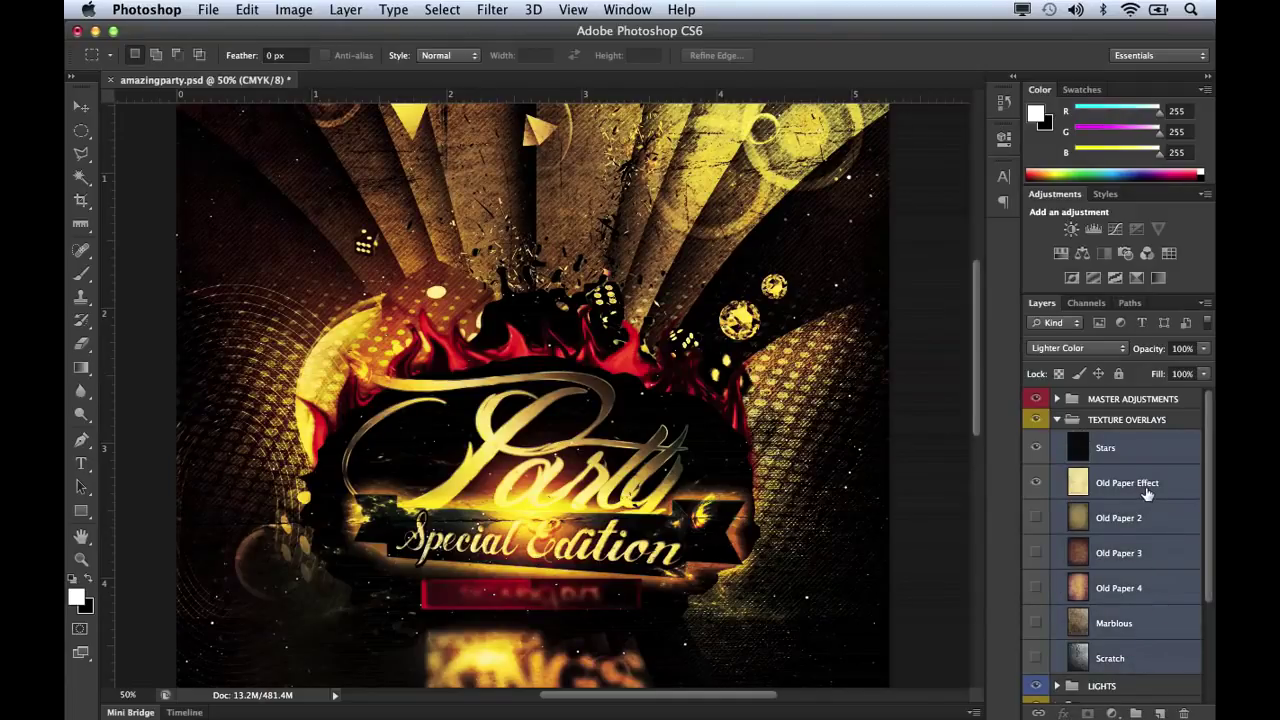
pyautogui.click(1120, 374)
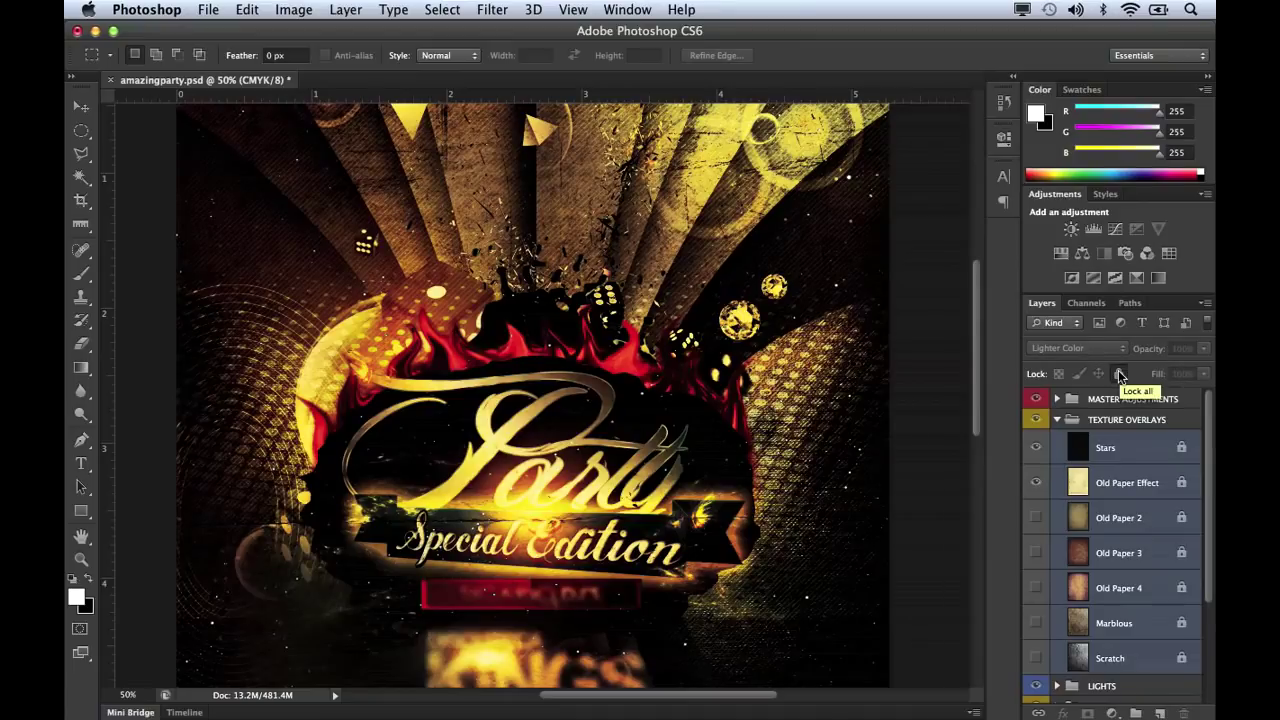
pyautogui.click(1119, 374)
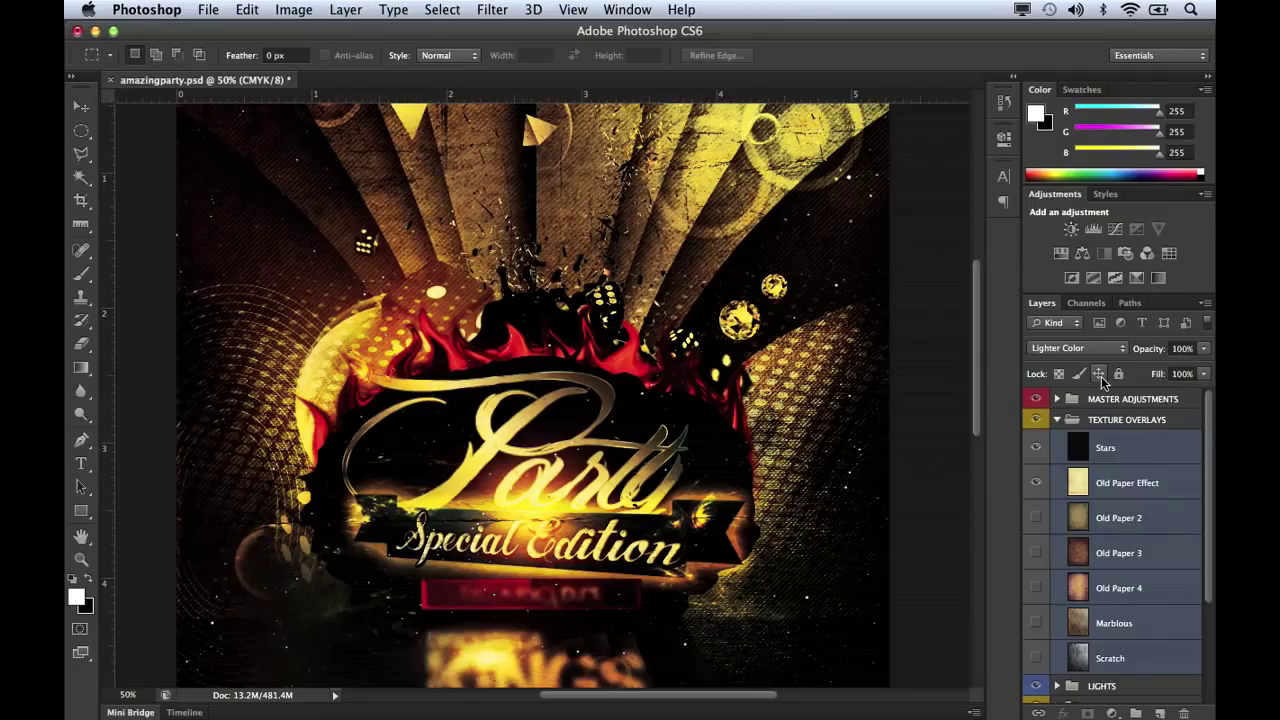
# In the TITLES & DETAILS group, hide the DJ NAMES subgroup and show it again to check which flyer text it contains.
pyautogui.moveTo(976, 364); pyautogui.dragTo(976, 482)
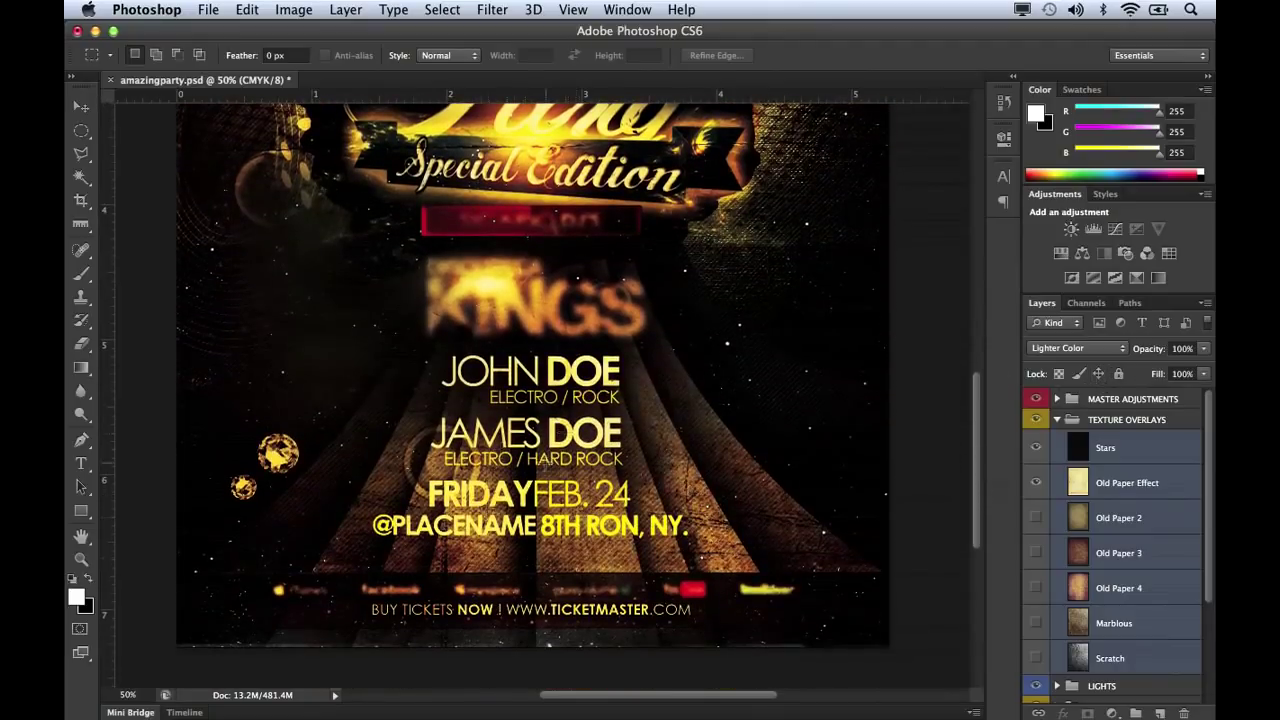
pyautogui.keyDown('super'); pyautogui.click(526, 455); pyautogui.keyUp('super')
pyautogui.keyDown('super'); pyautogui.click(526, 455); pyautogui.keyUp('super')
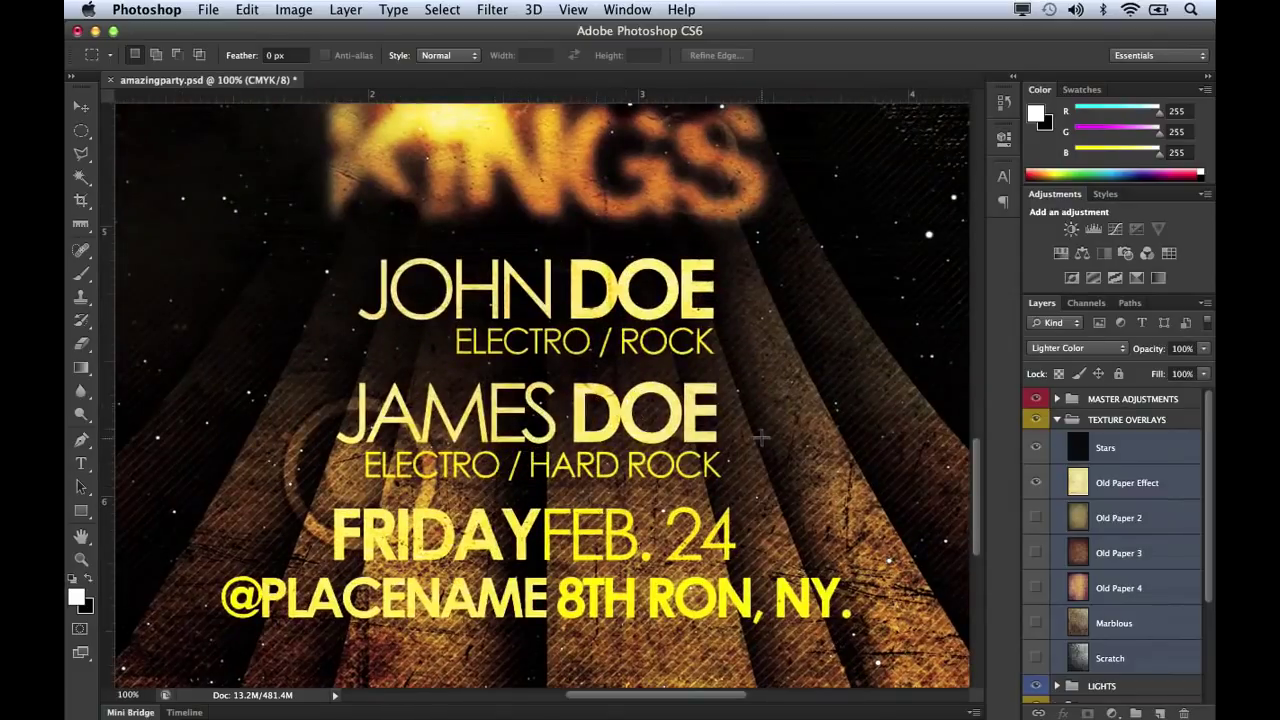
pyautogui.click(1057, 419)
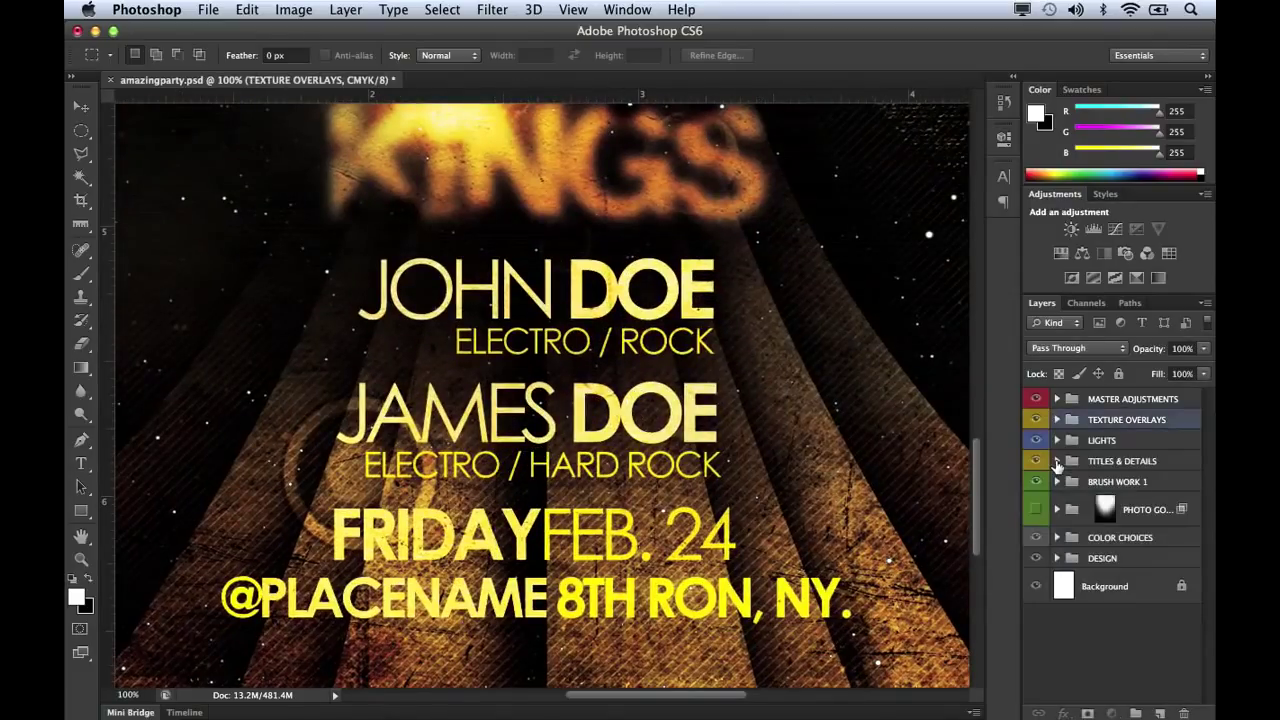
pyautogui.click(1057, 462)
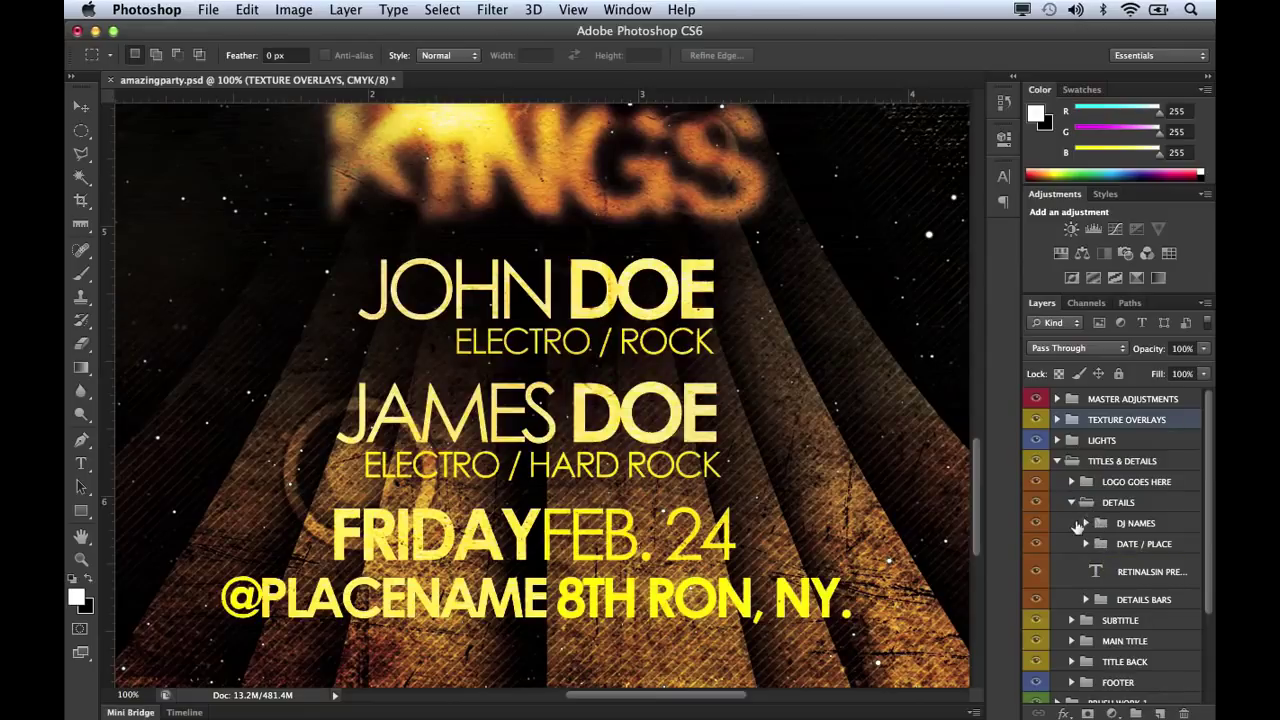
pyautogui.click(1036, 523)
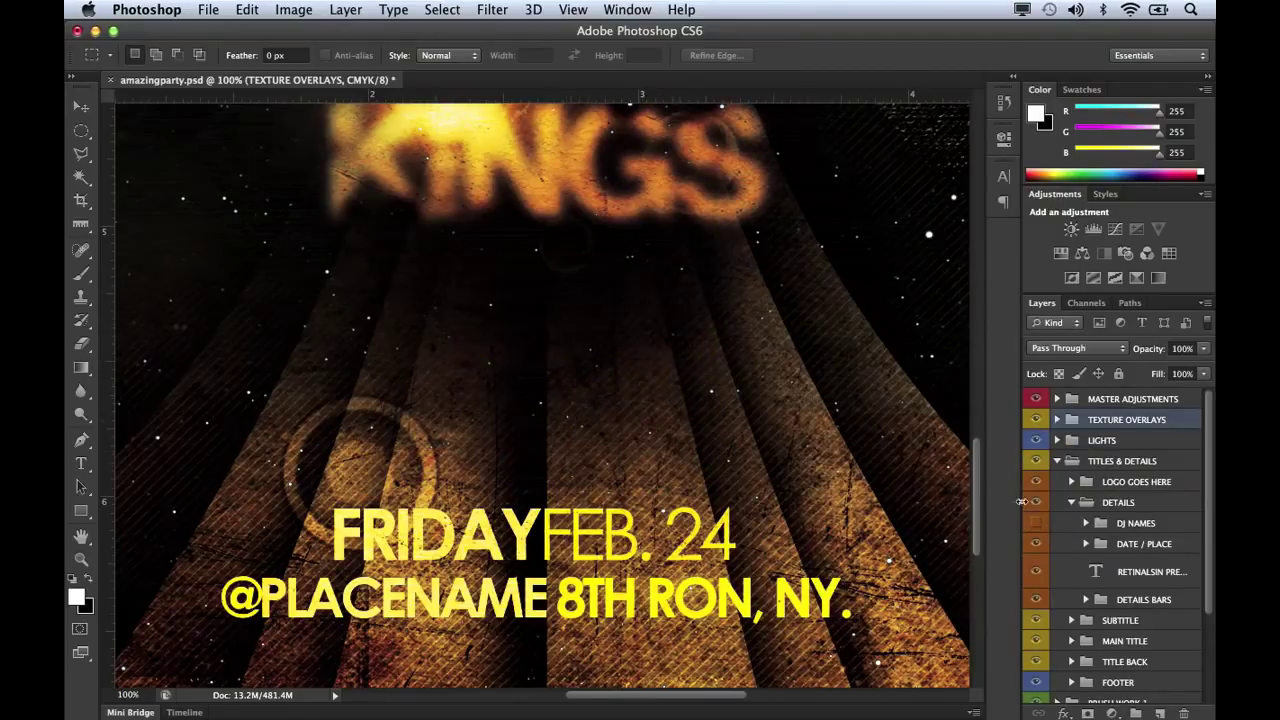
pyautogui.click(1036, 525)
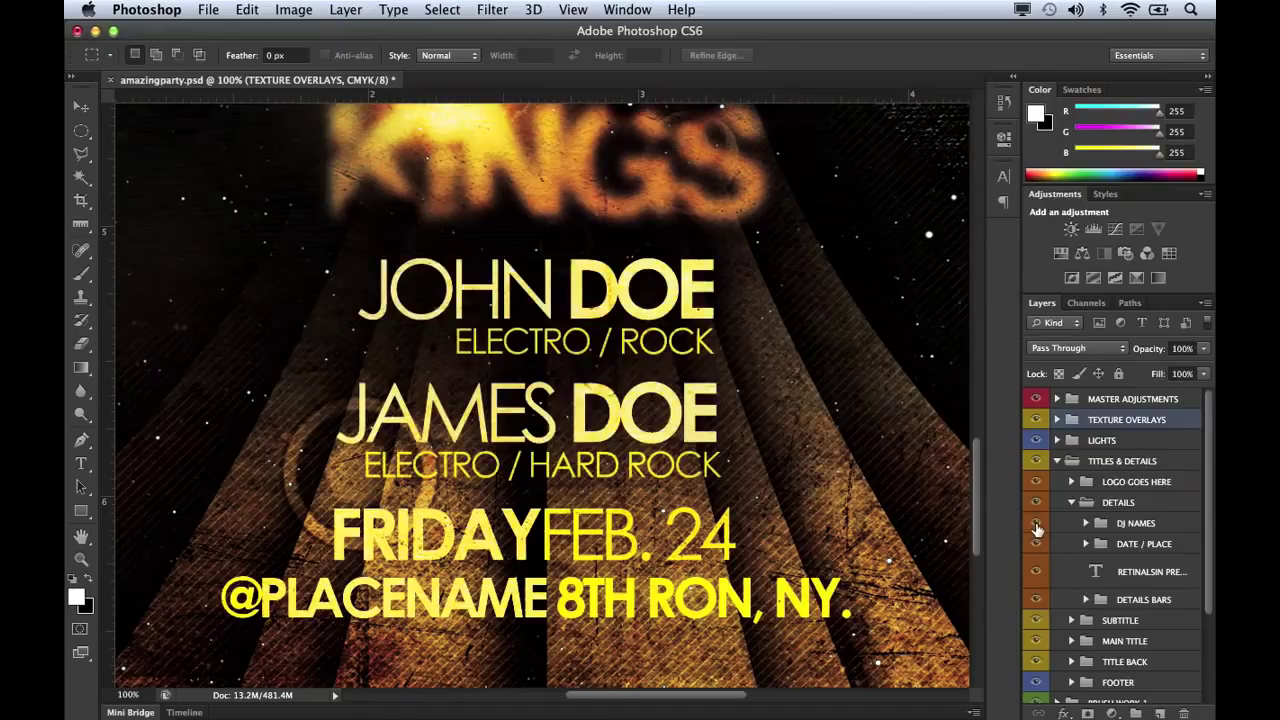
# Add a Drop Shadow with the default settings to the entire DJ NAMES group.
pyautogui.click(1086, 523)
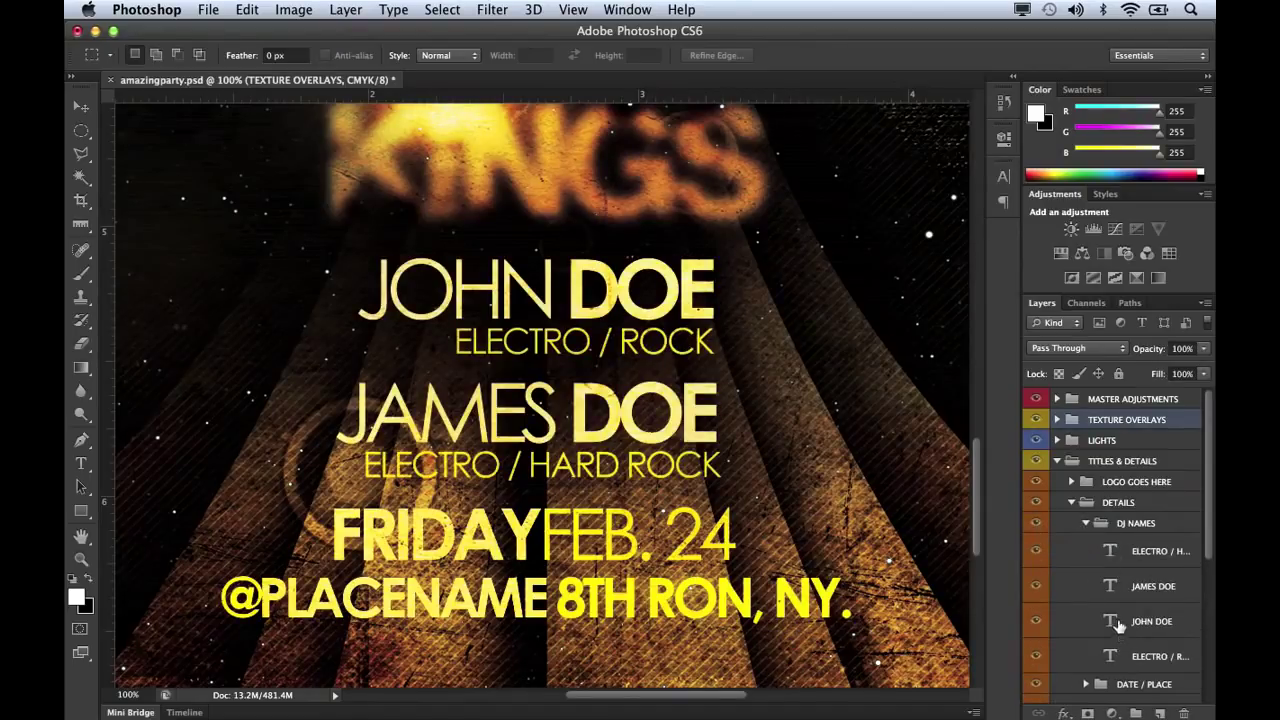
pyautogui.click(1101, 528)
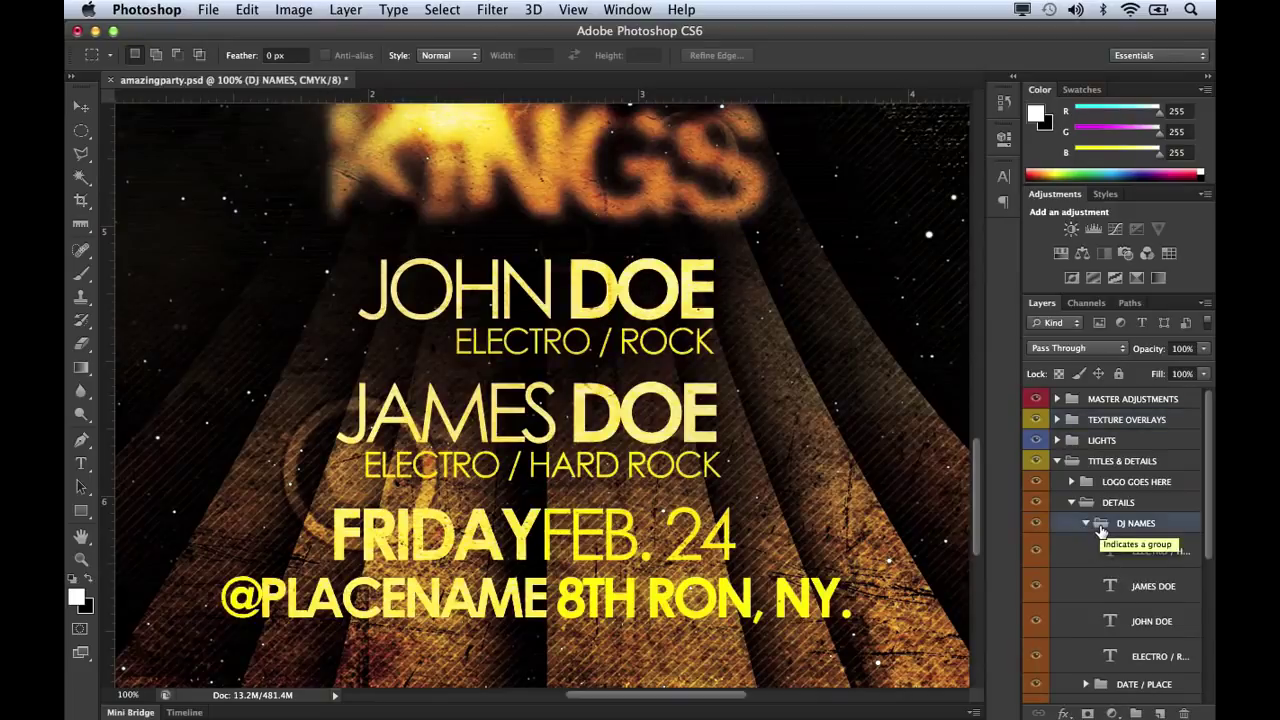
pyautogui.click(1063, 712)
pyautogui.click(1072, 684)
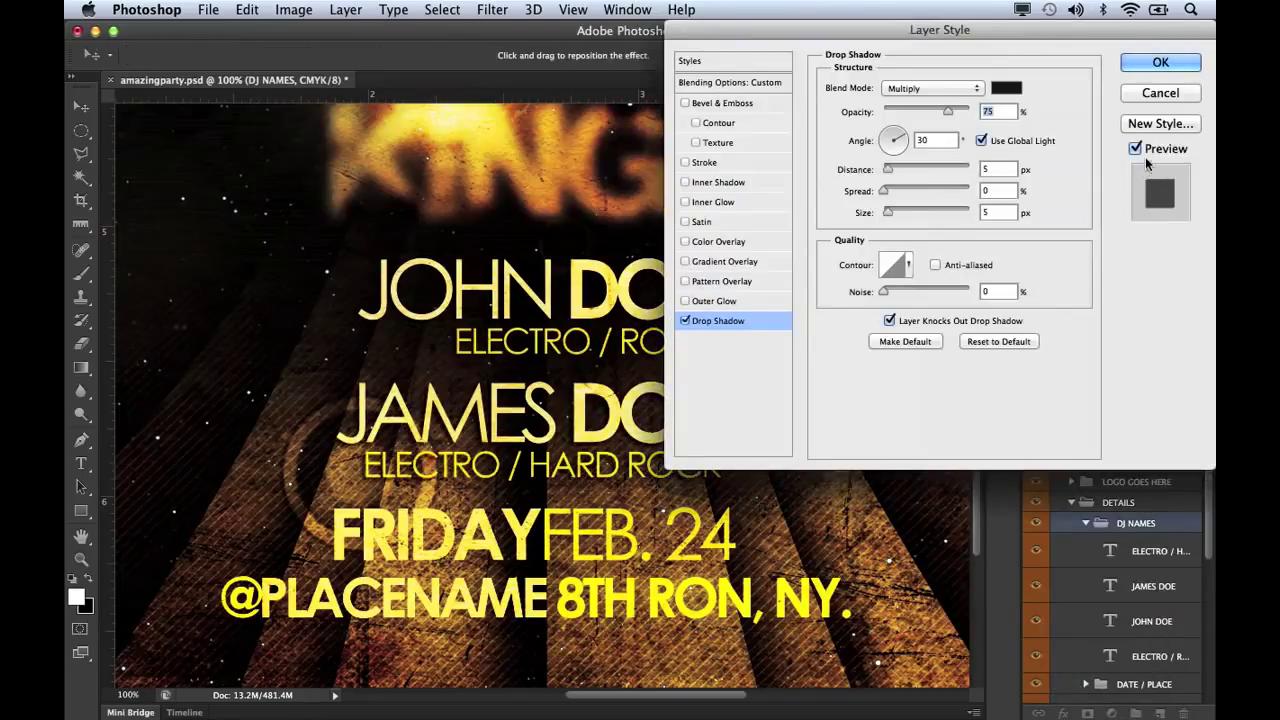
pyautogui.click(1160, 64)
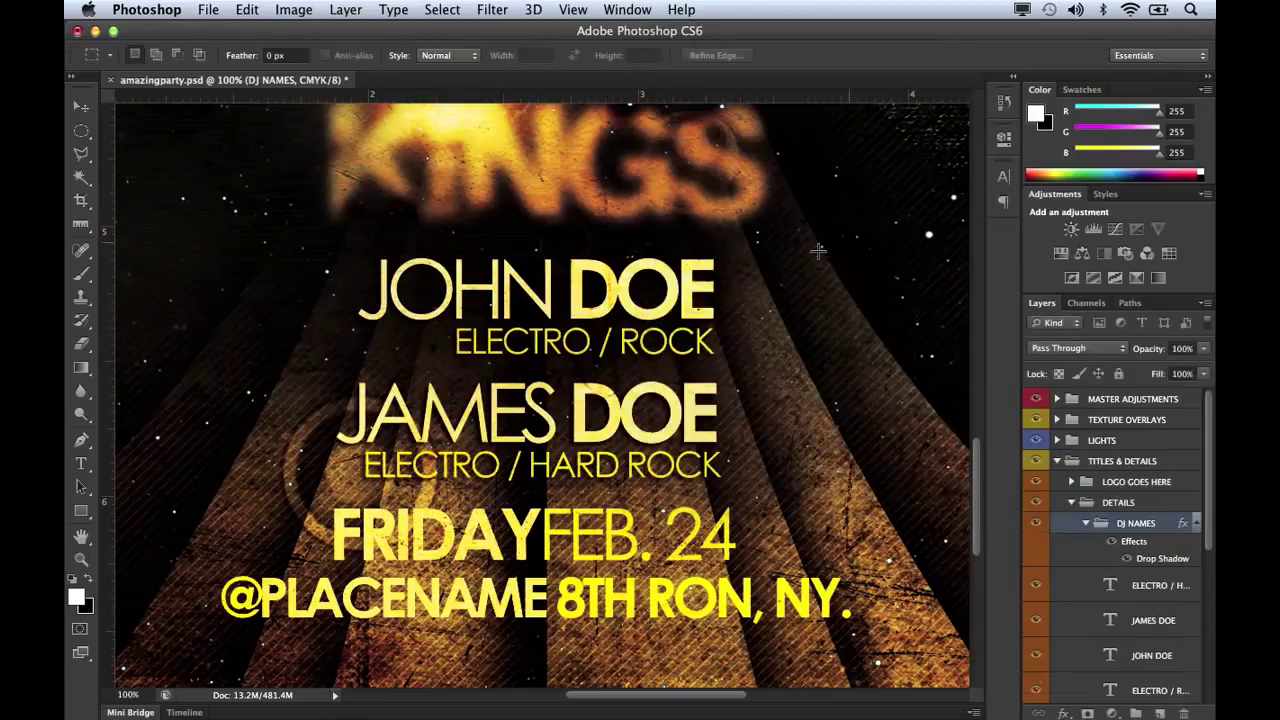
# Collapse the DJ NAMES group and apply a default Drop Shadow to the whole DATE / PLACE group.
pyautogui.click(1085, 524)
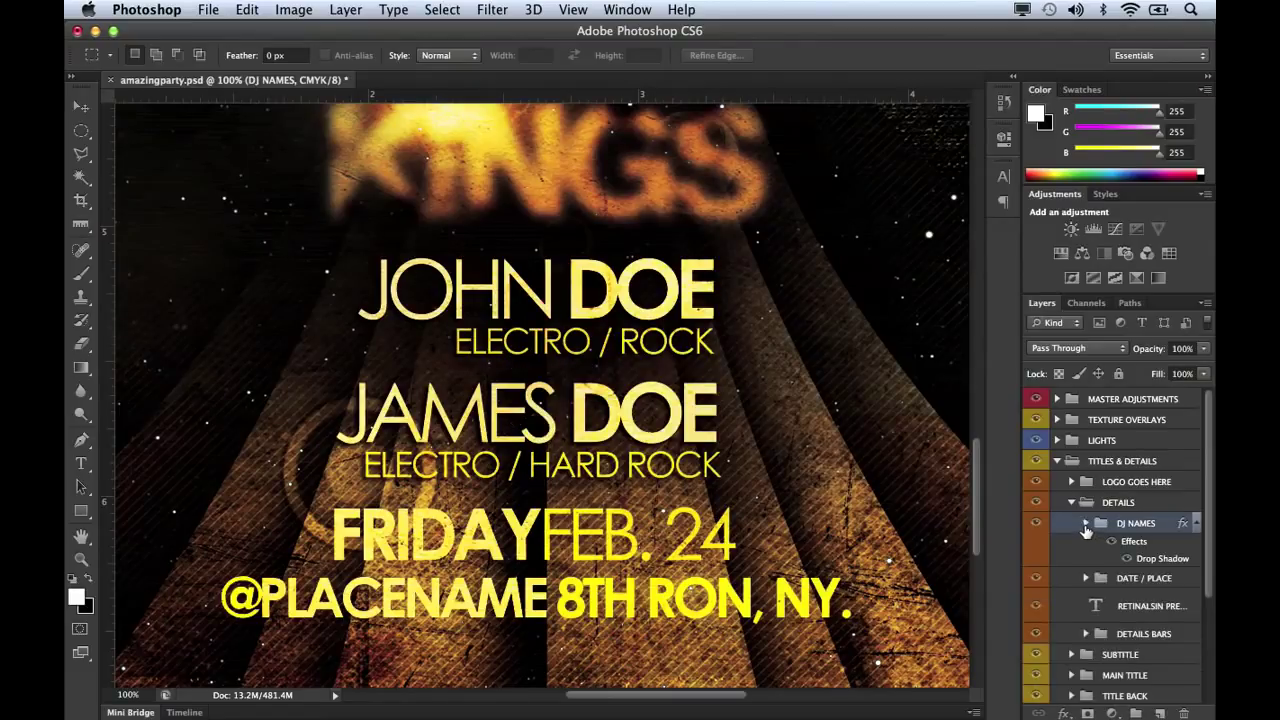
pyautogui.click(1100, 578)
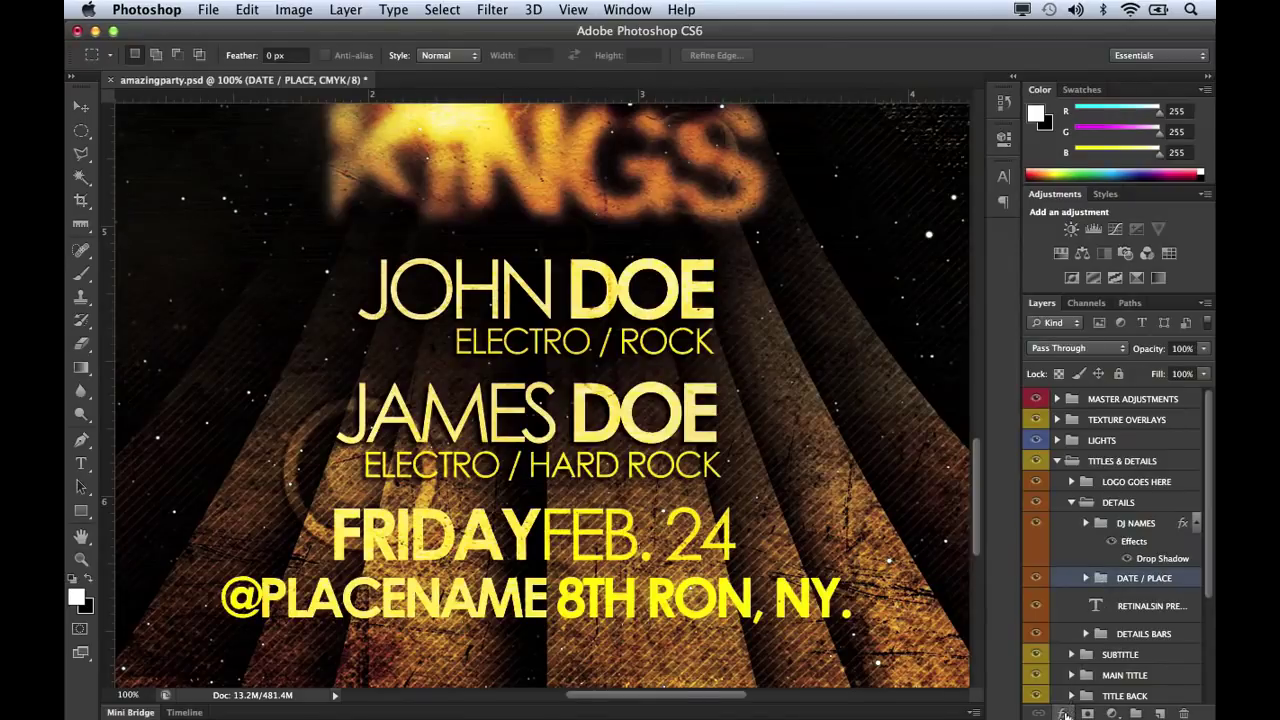
pyautogui.click(1066, 712)
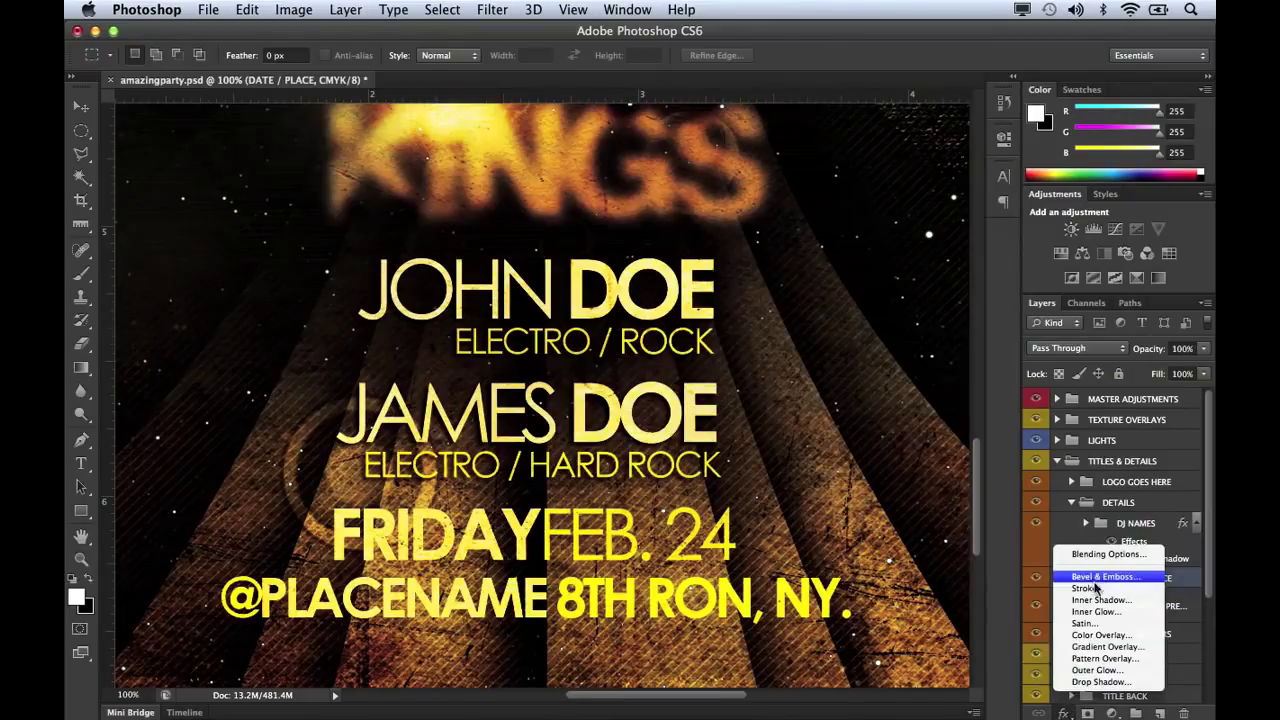
pyautogui.click(1092, 682)
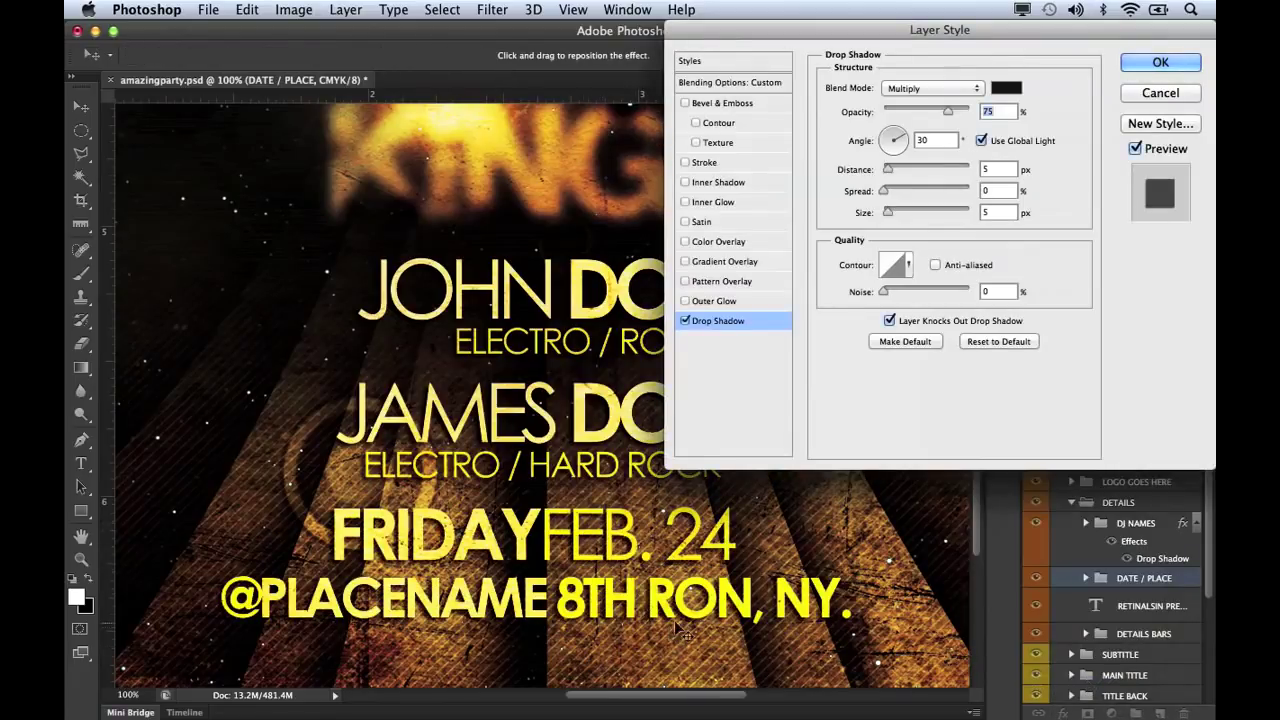
pyautogui.click(1160, 62)
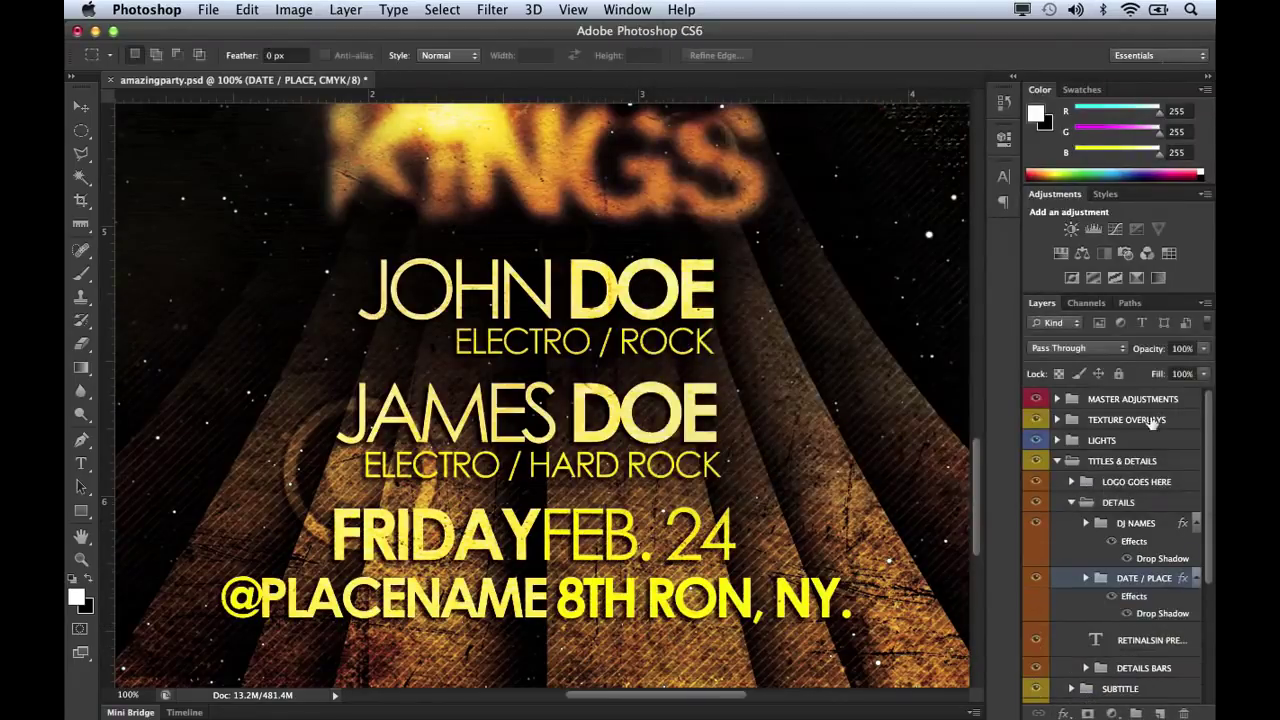
# Check the text layers inside DATE / PLACE, and collapse that group together with DETAILS and TITLES & DETAILS.
pyautogui.click(1086, 578)
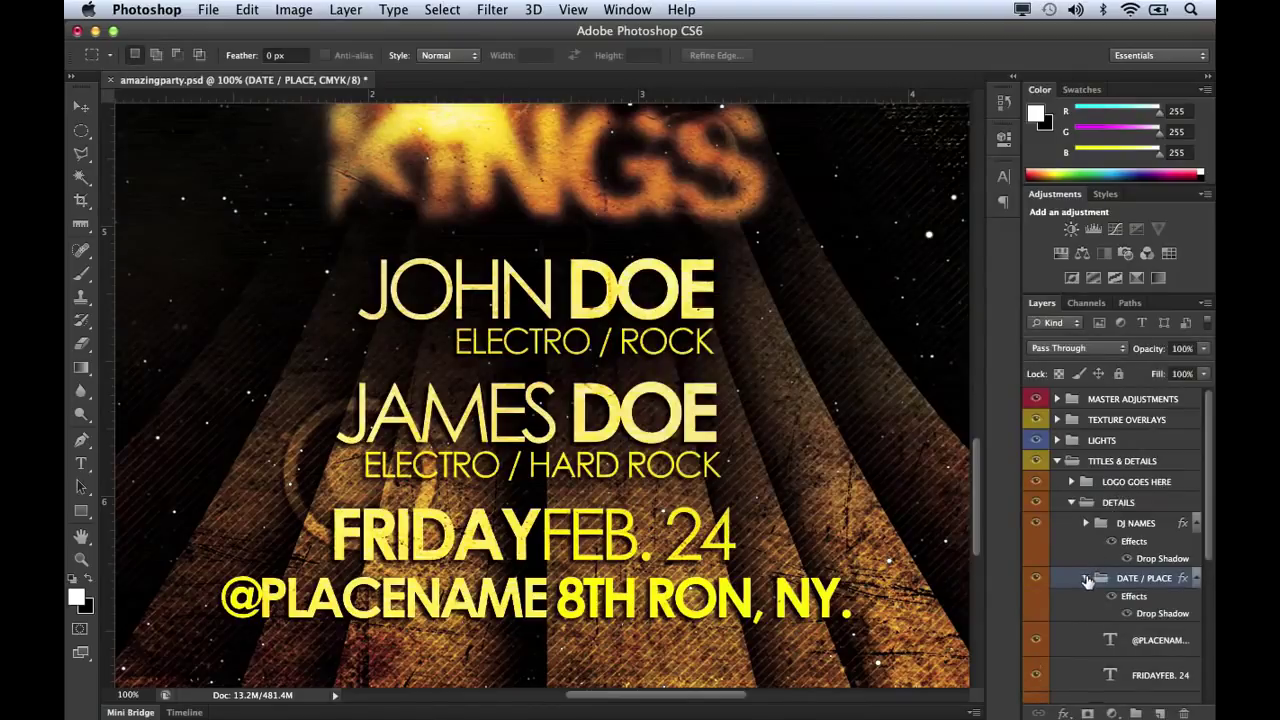
pyautogui.click(1086, 578)
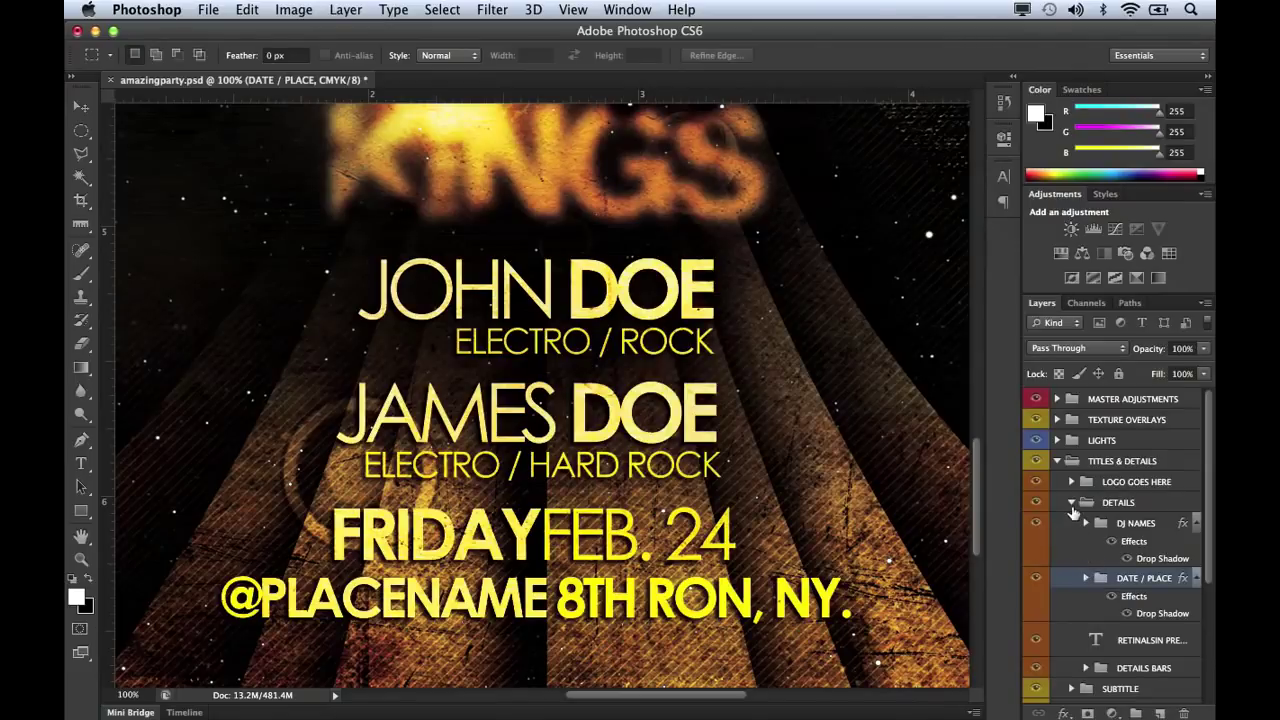
pyautogui.click(1072, 503)
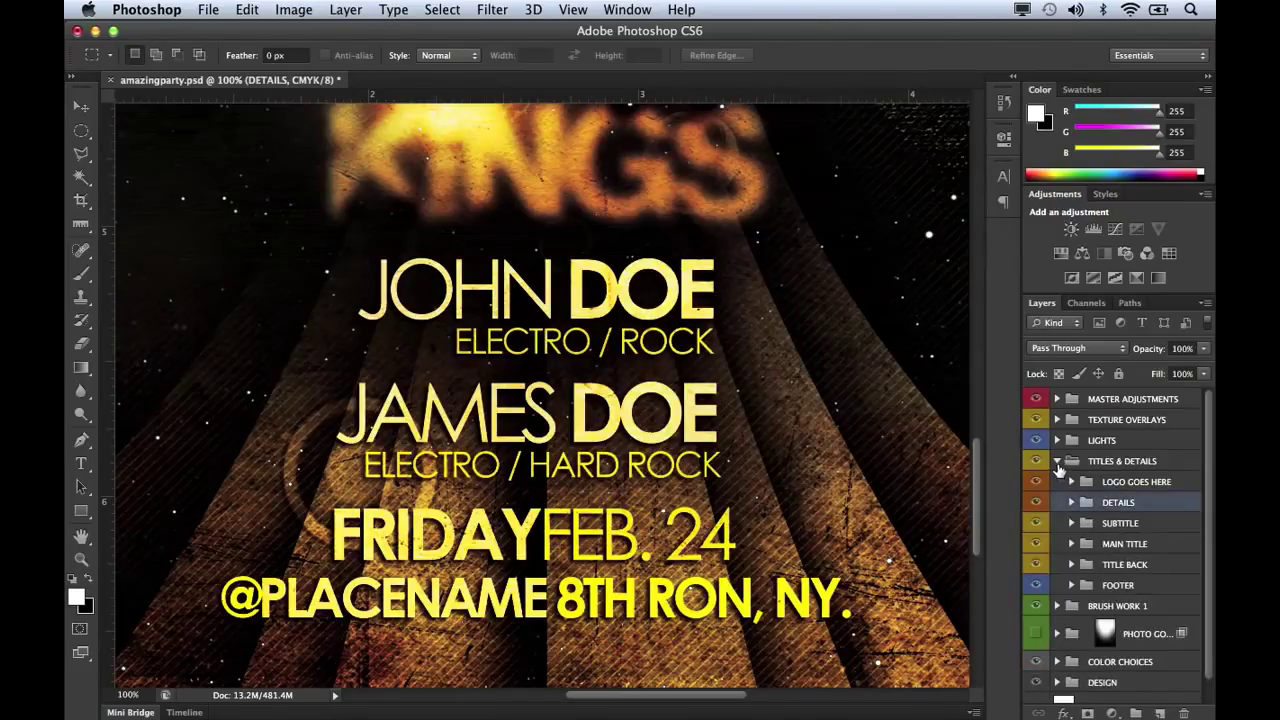
pyautogui.click(1058, 463)
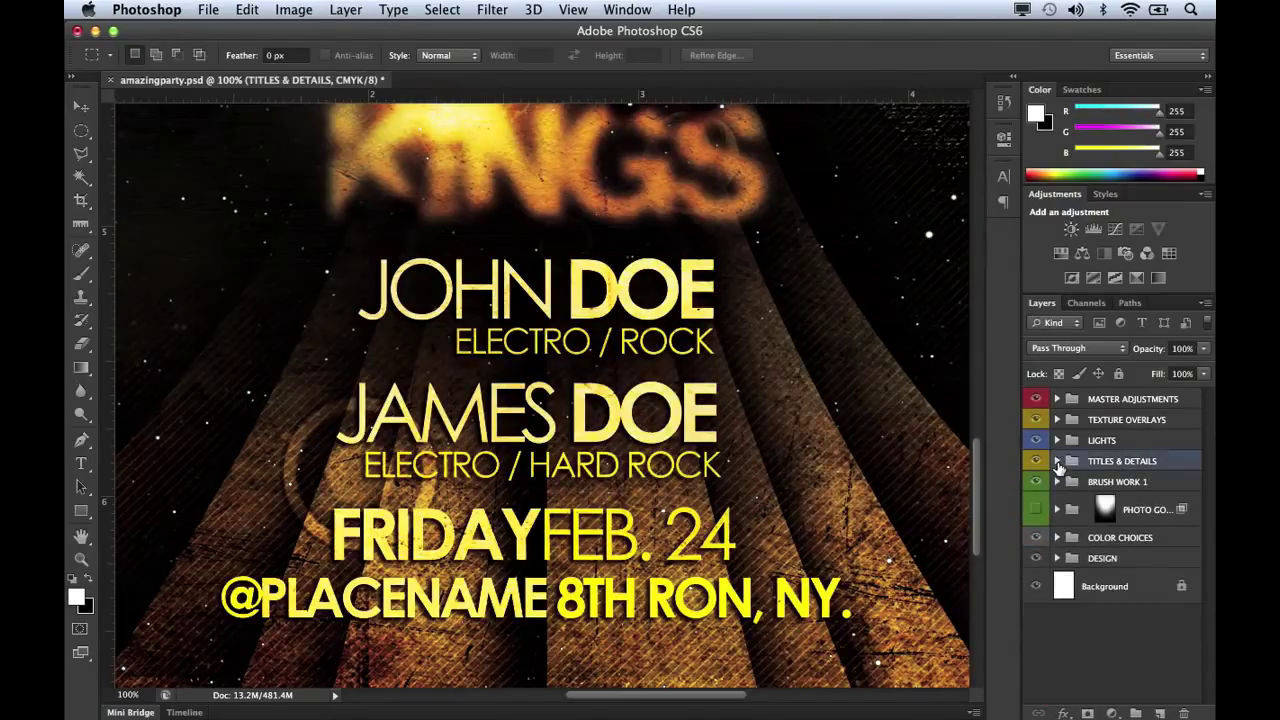
# Expand and collapse the MASTER ADJUSTMENTS group, first by itself and again with its nested subgroups, to compare how the layers unfold.
pyautogui.click(1056, 399)
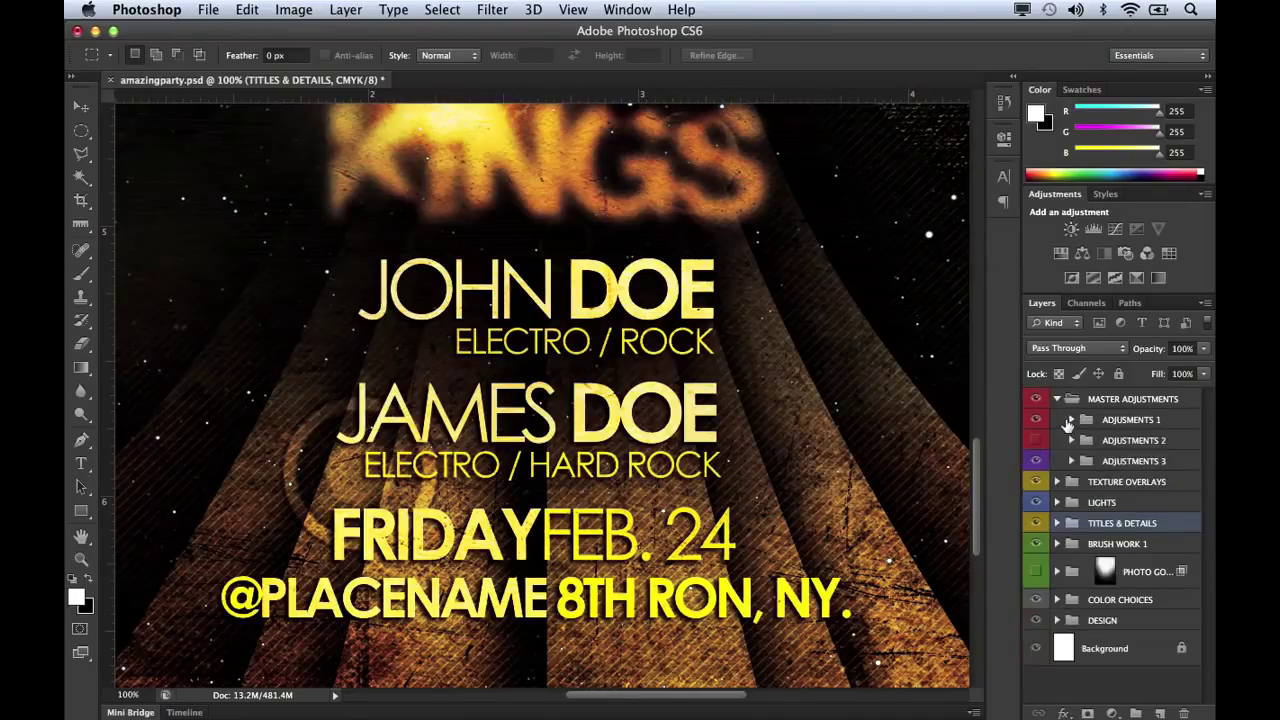
pyautogui.click(1057, 401)
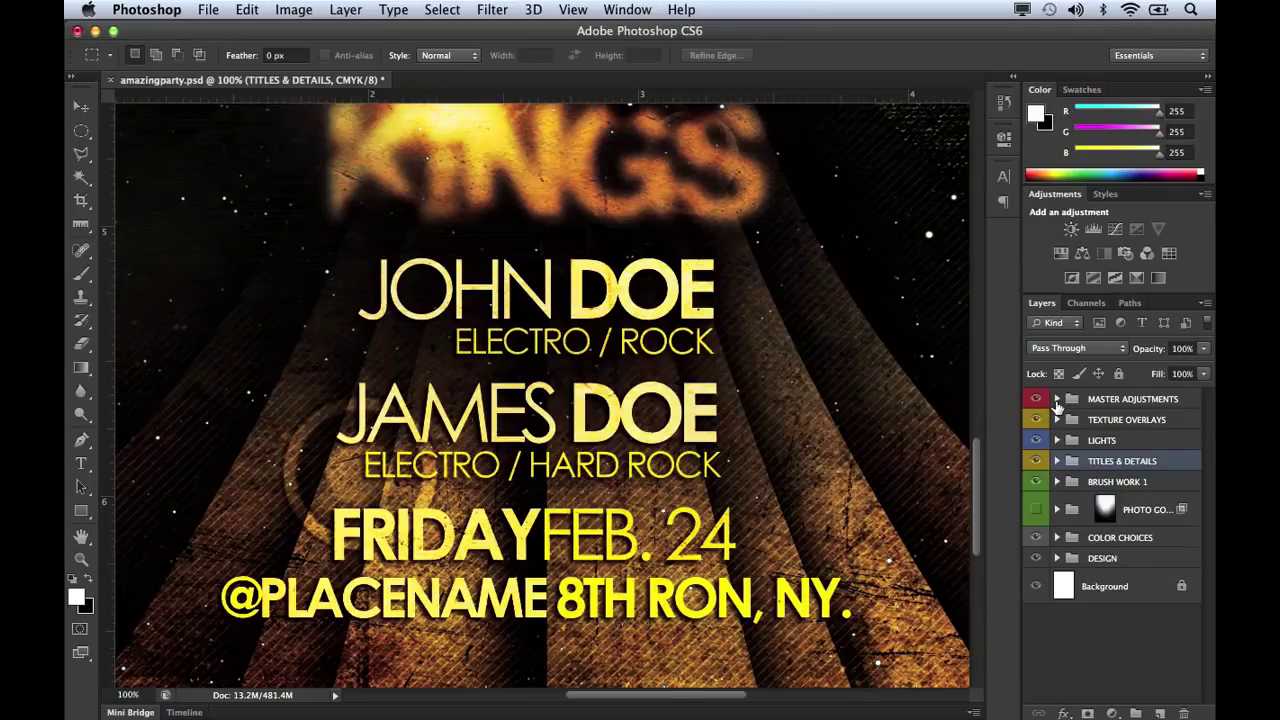
pyautogui.click(1057, 399)
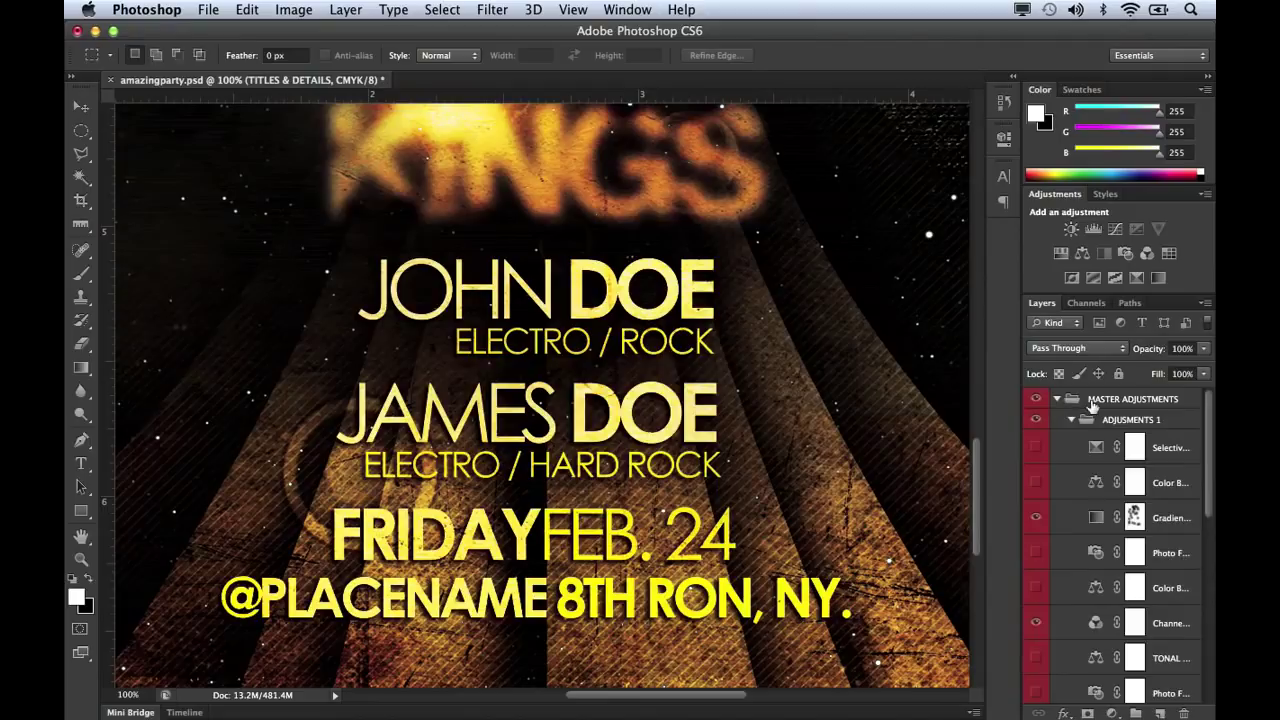
pyautogui.moveTo(1207, 416)
pyautogui.mouseDown()
pyautogui.moveTo(1203, 580)
pyautogui.moveTo(1201, 412)
pyautogui.mouseUp()
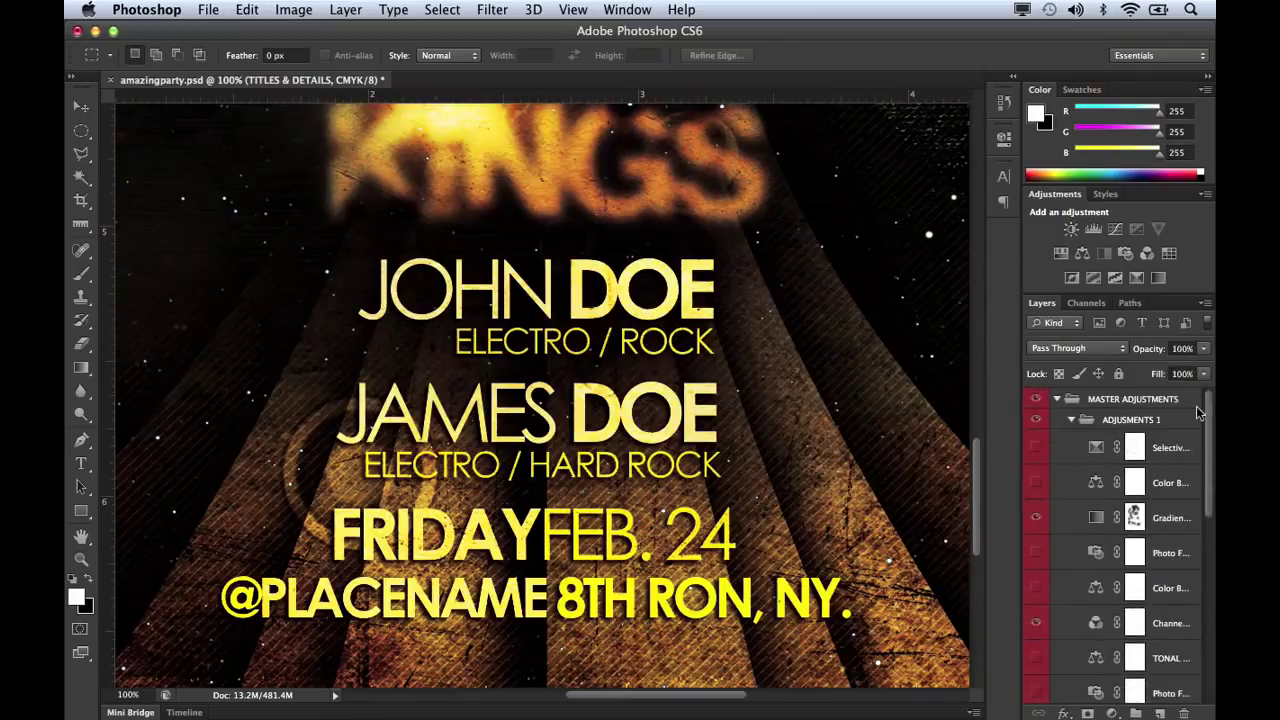
pyautogui.click(1056, 399)
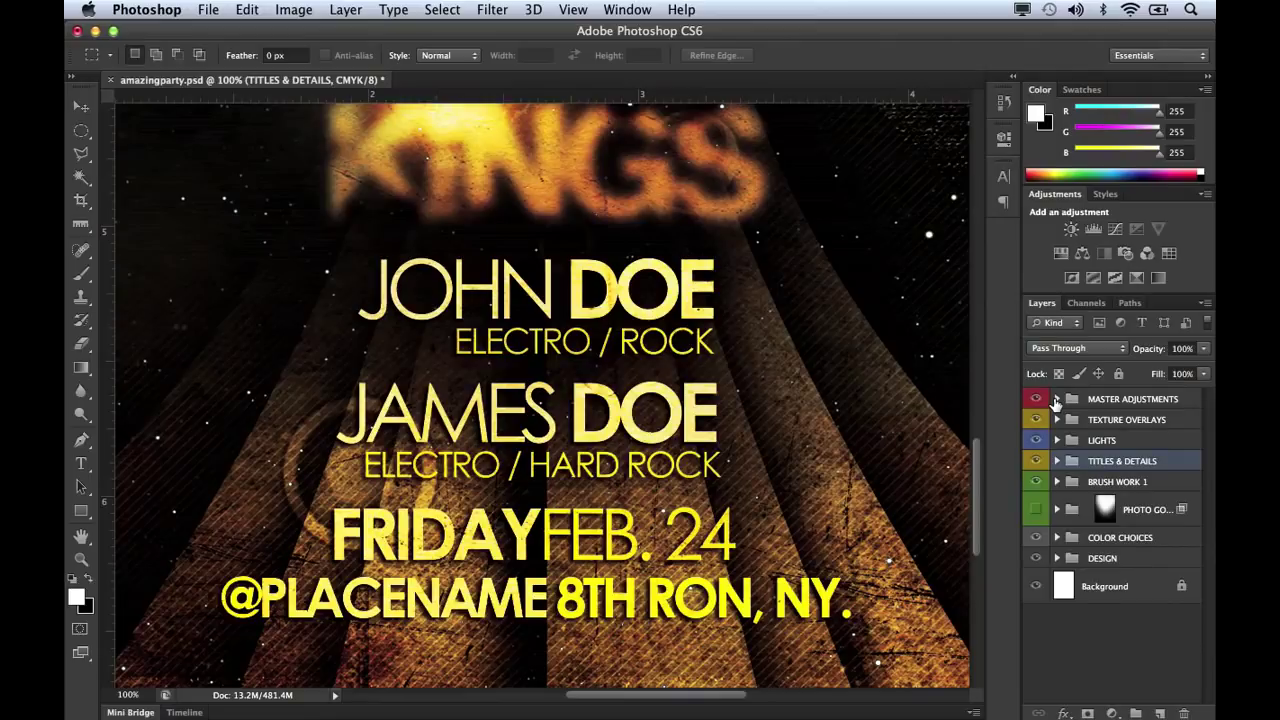
# Expand all top-level layer groups at once and duplicate the Blue and Blue copy layers of the LIGHTS group together.
pyautogui.click(1055, 399)
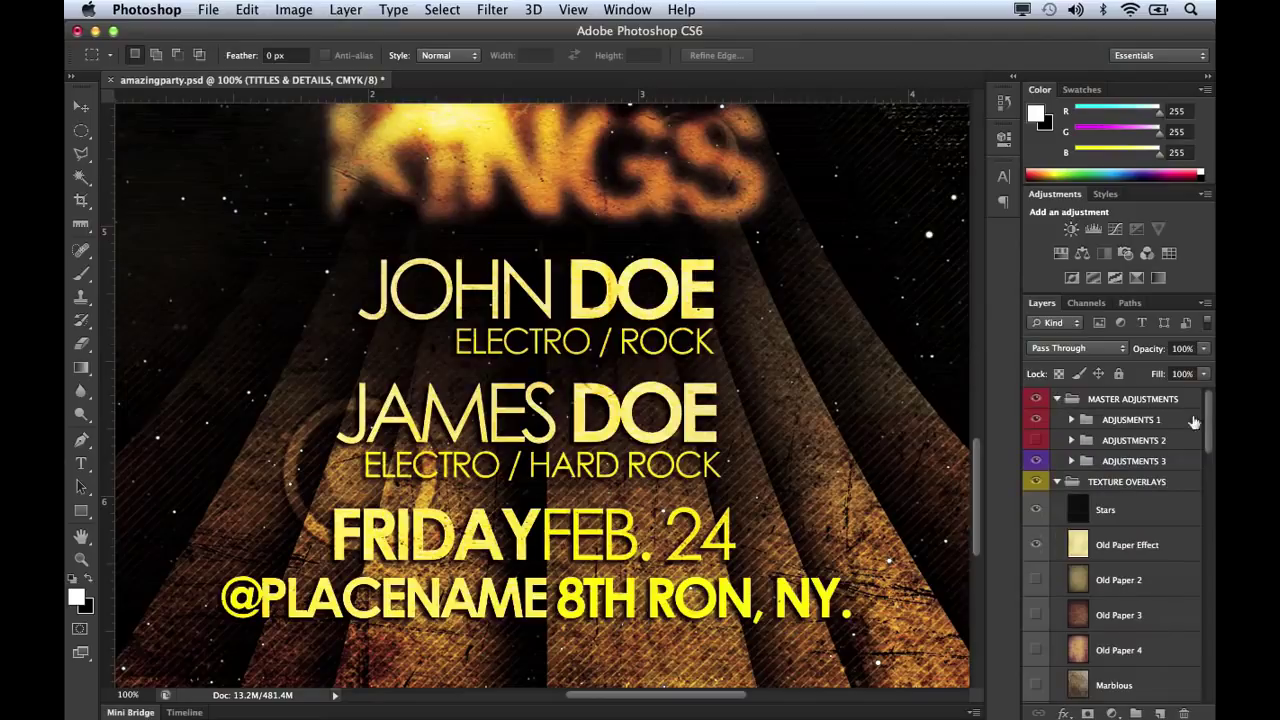
pyautogui.moveTo(1208, 427); pyautogui.dragTo(1210, 494)
pyautogui.click(1135, 520)
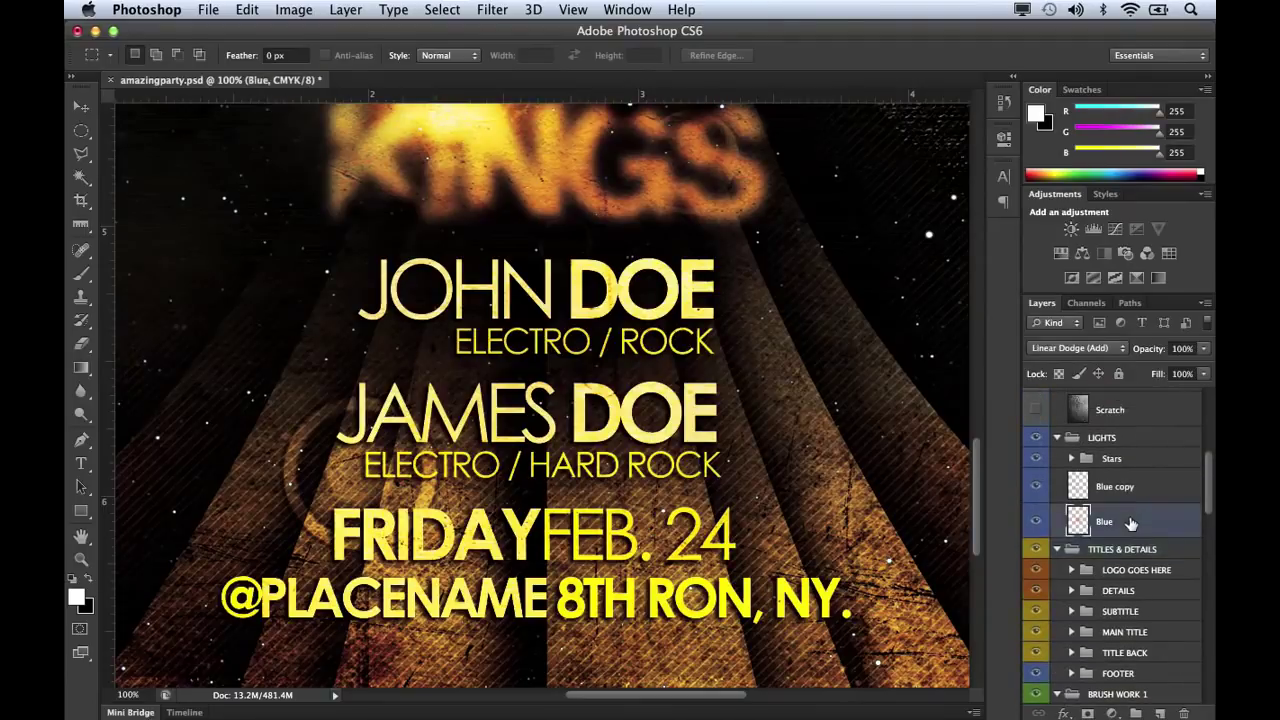
pyautogui.keyDown('shift'); pyautogui.click(1122, 484); pyautogui.keyUp('shift')
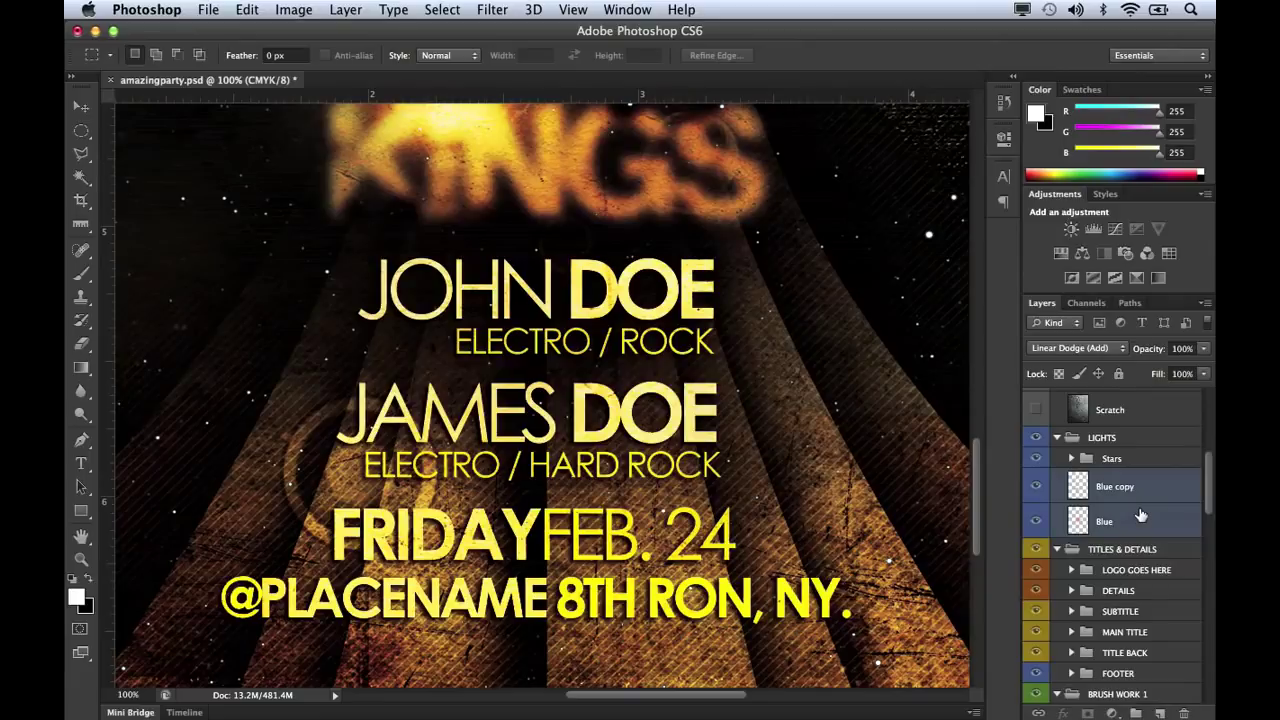
pyautogui.press('super+j')
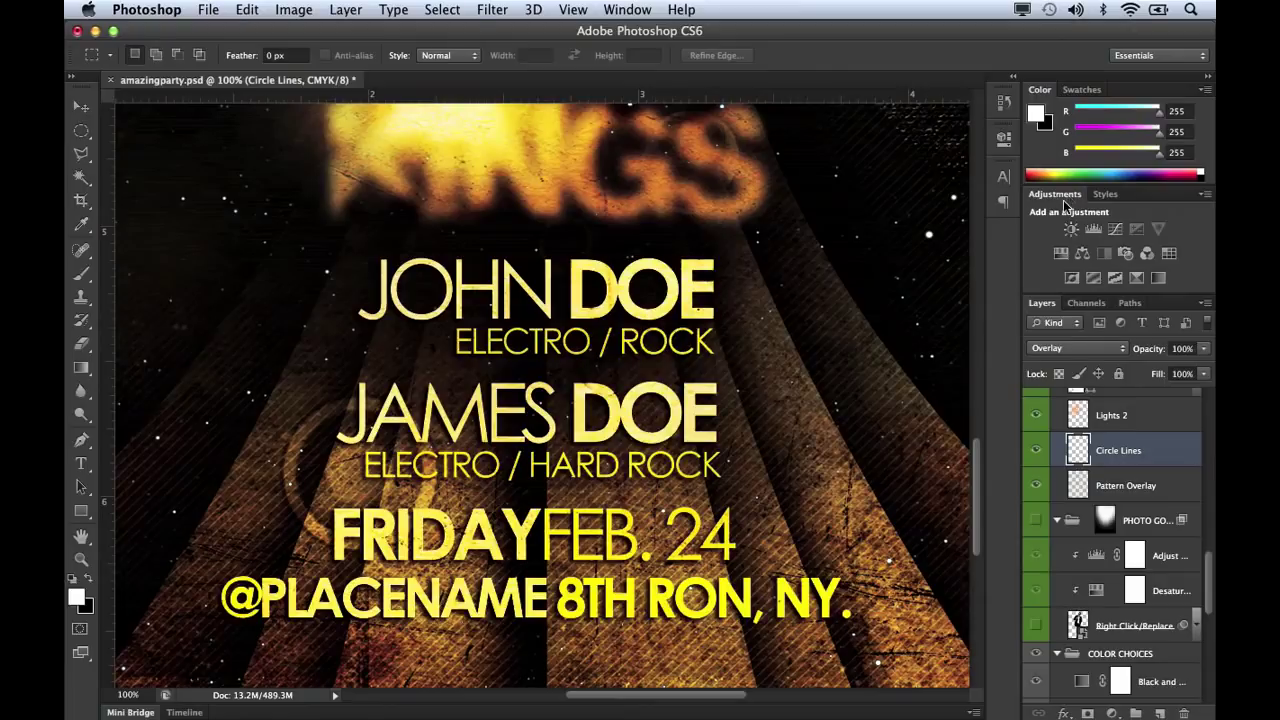
# Examine the Levels and mask properties of the contrast adjustment layer and the Gradient Map properties of Black and White.
pyautogui.doubleClick(1098, 558)
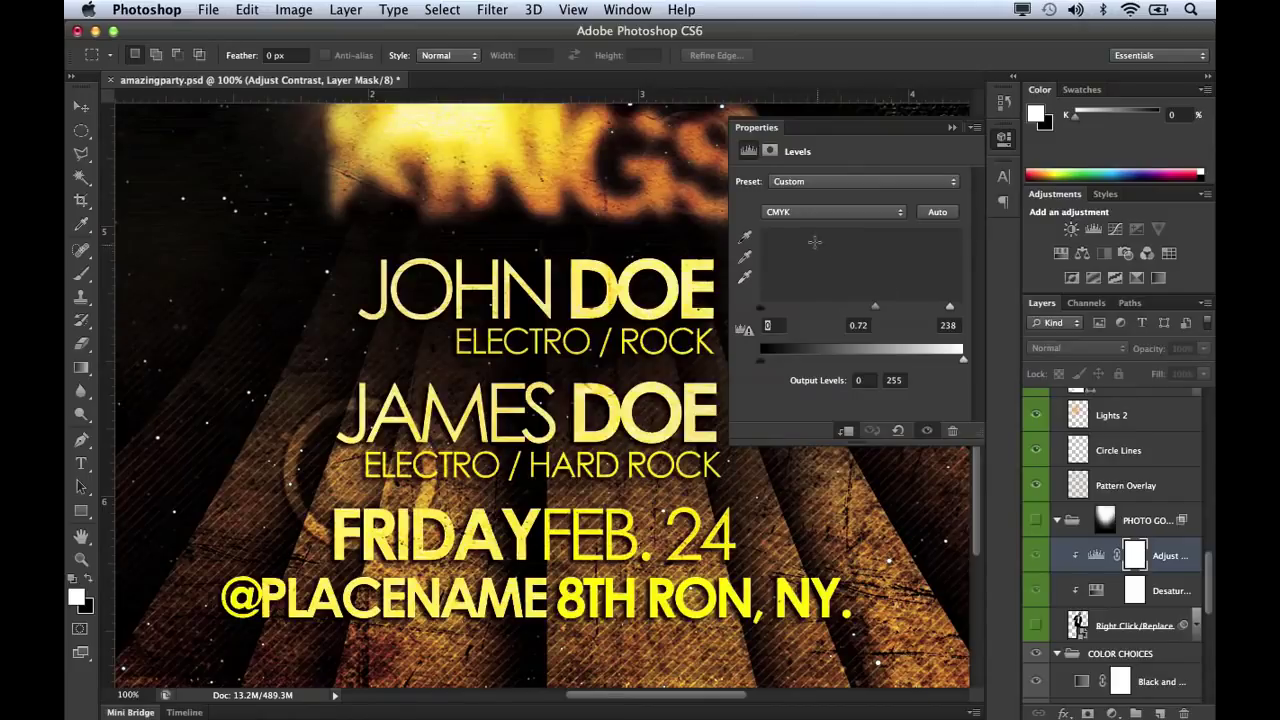
pyautogui.click(770, 152)
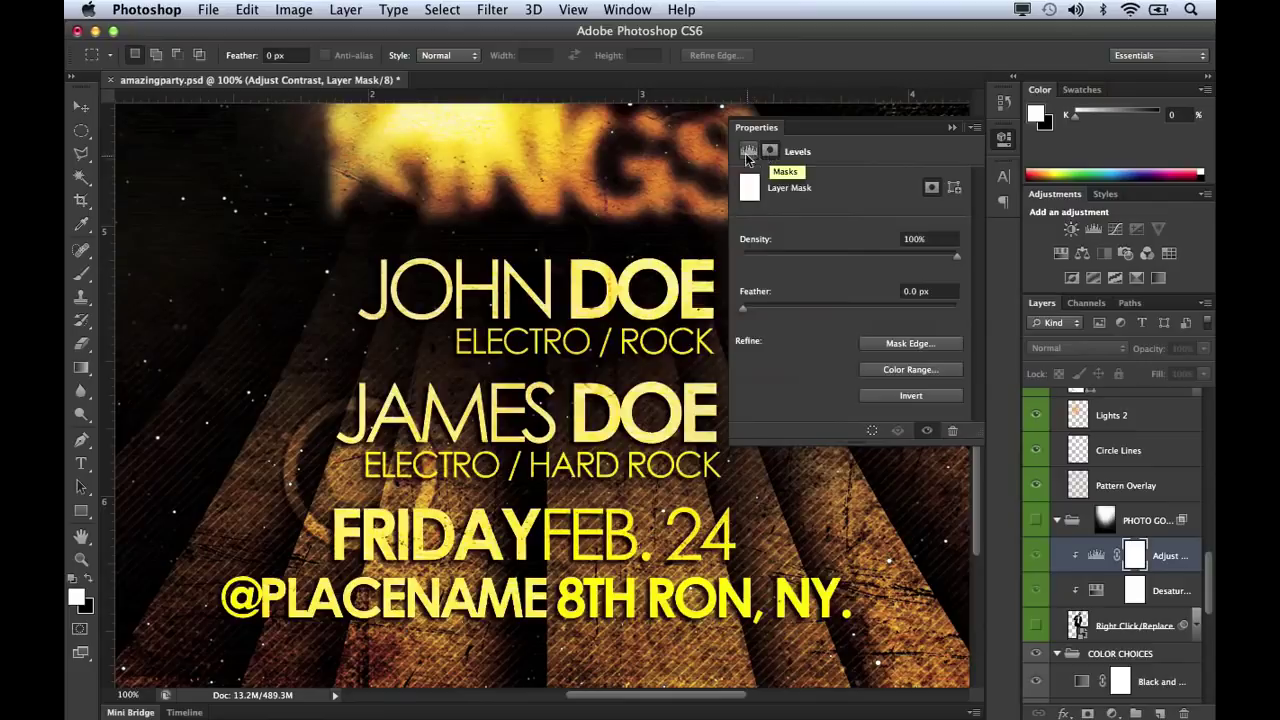
pyautogui.click(748, 152)
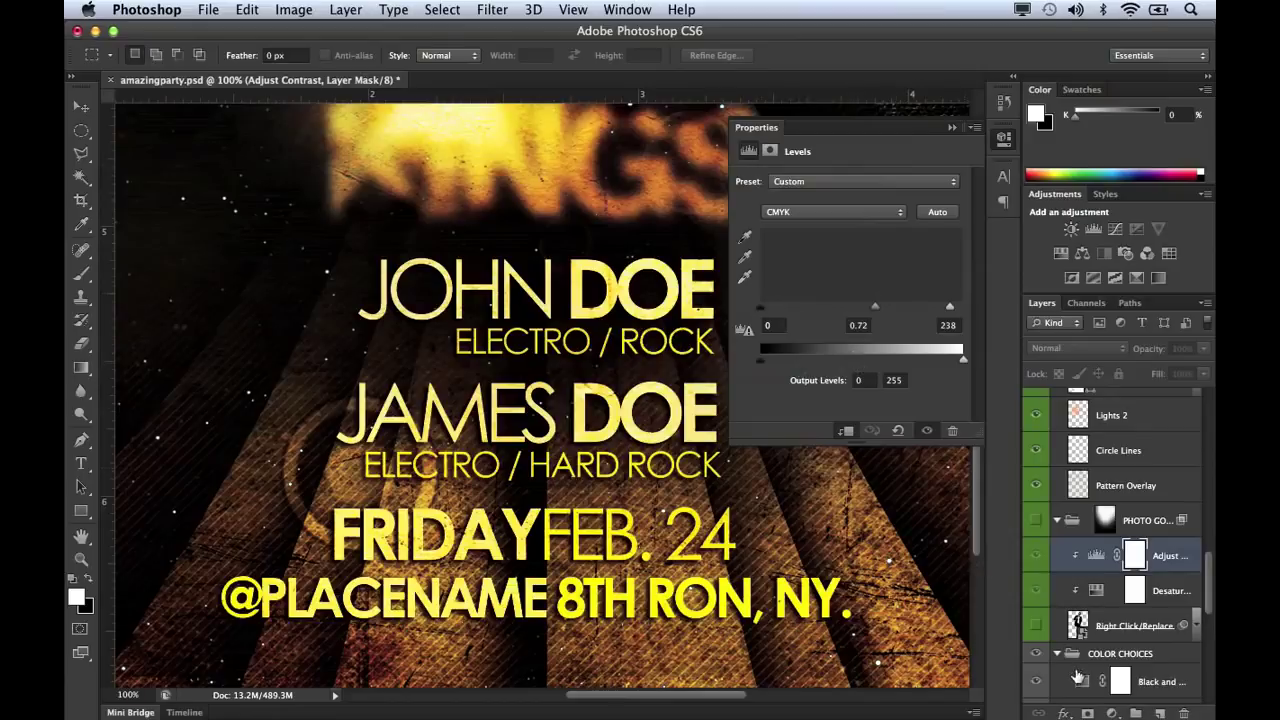
pyautogui.click(1080, 682)
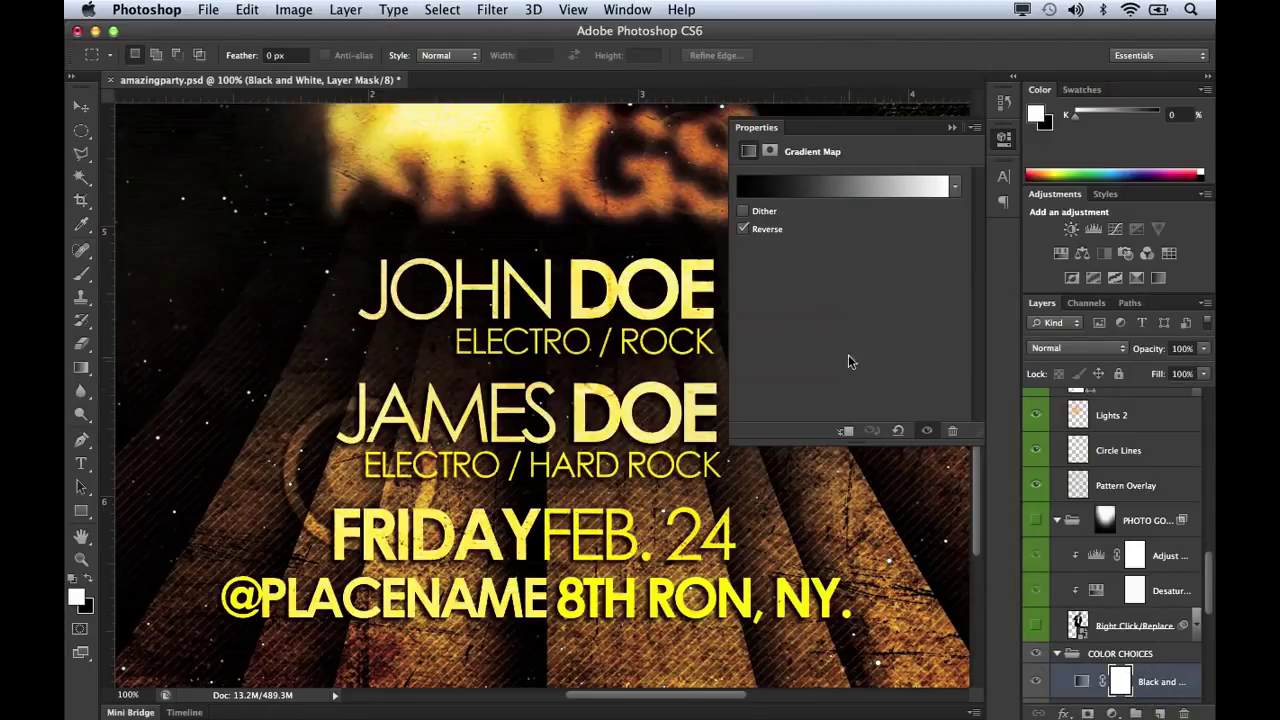
pyautogui.moveTo(899, 444); pyautogui.dragTo(900, 327)
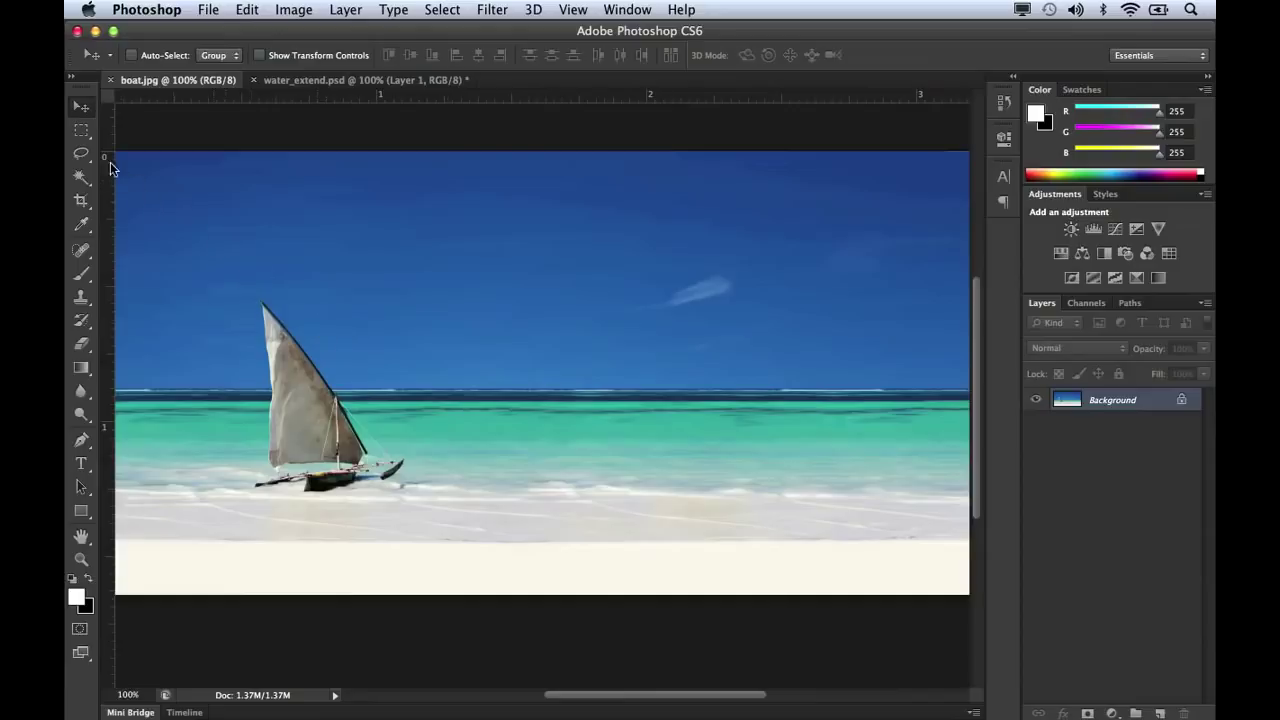
# Draw a loose freehand Lasso selection around the sailboat in boat.jpg.
pyautogui.click(81, 153)
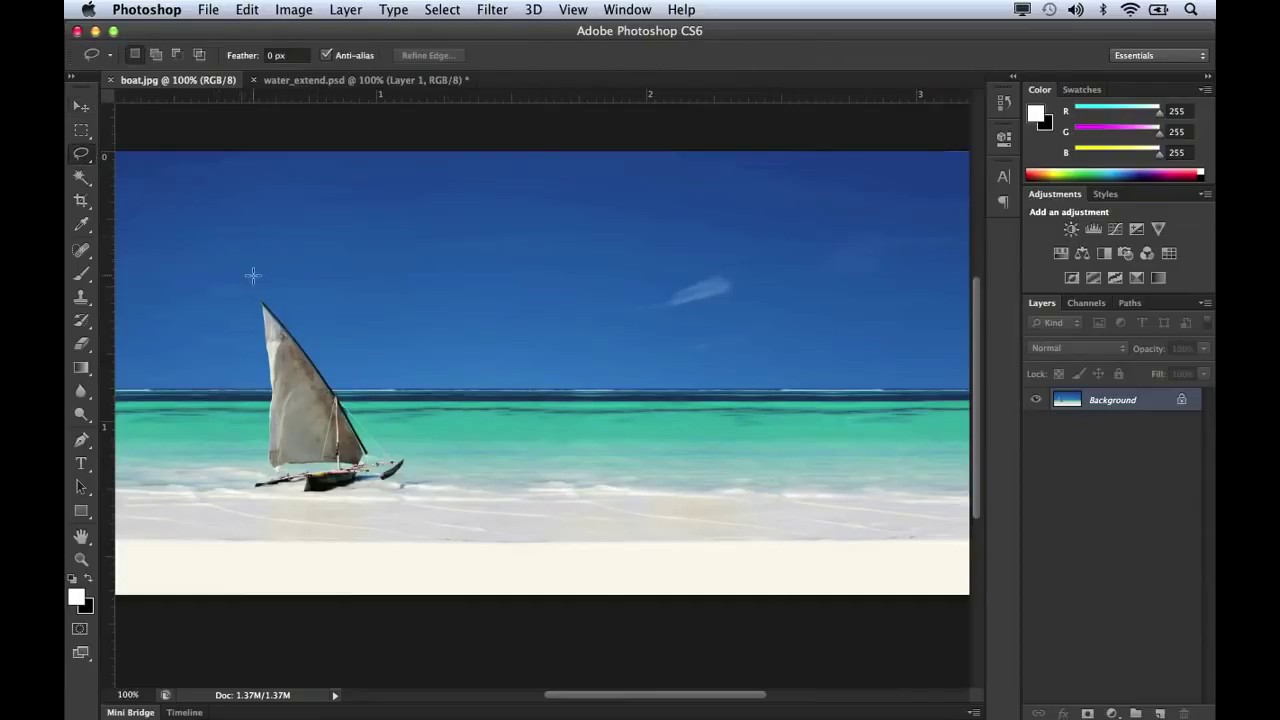
pyautogui.moveTo(251, 336)
pyautogui.mouseDown()
pyautogui.moveTo(243, 480)
pyautogui.moveTo(277, 505)
pyautogui.moveTo(418, 488)
pyautogui.moveTo(430, 473)
pyautogui.moveTo(307, 325)
pyautogui.moveTo(250, 294)
pyautogui.mouseUp()
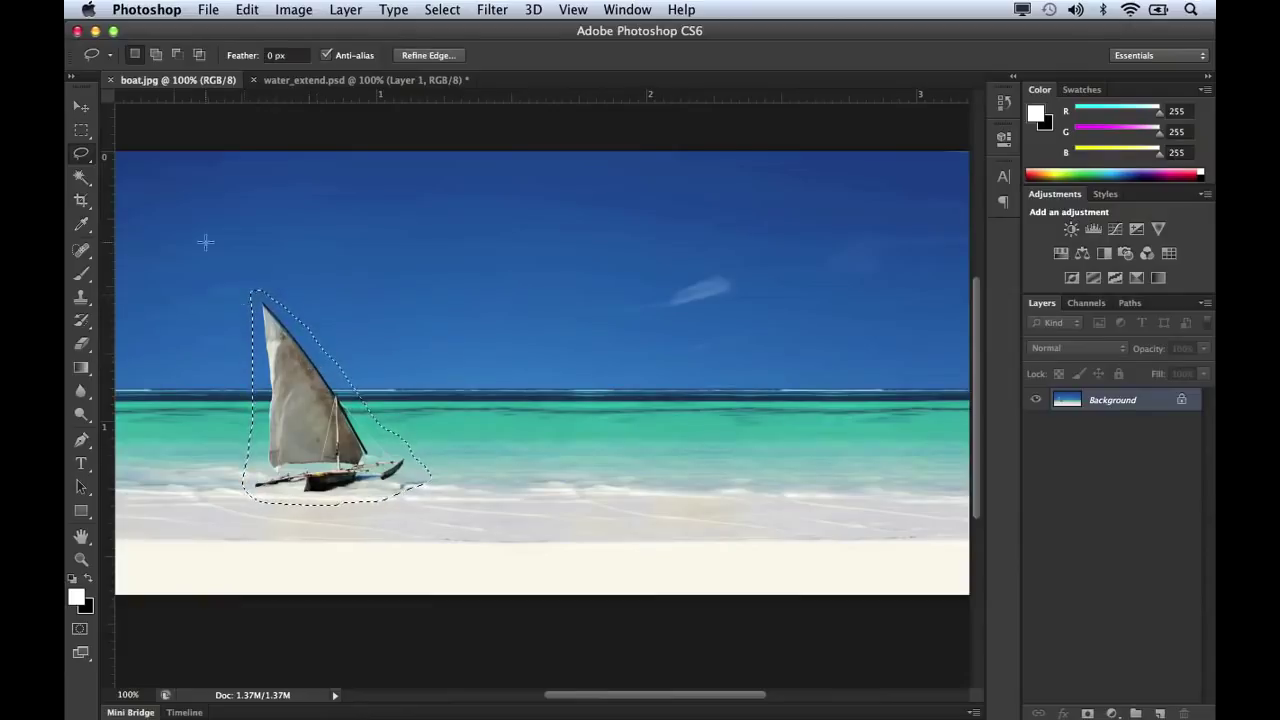
# Try shifting the selected sailboat about 1.57 in to the right with the Move tool, and undo the shift.
pyautogui.click(81, 106)
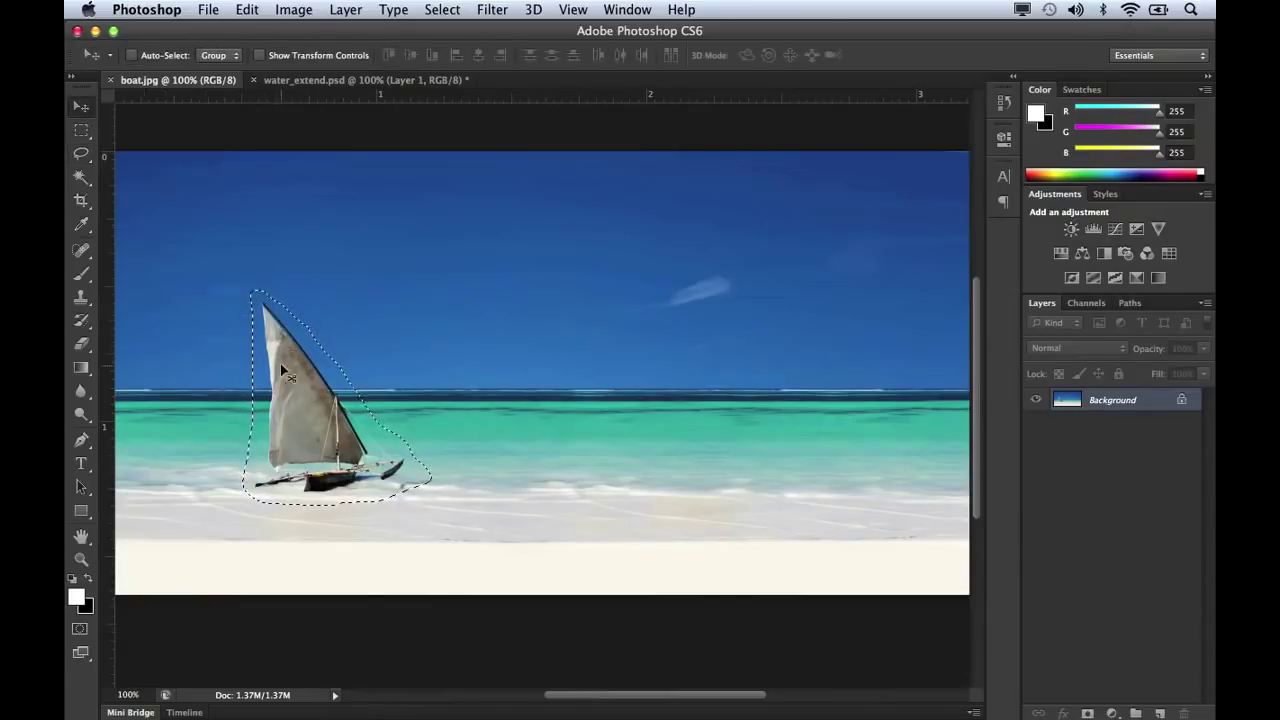
pyautogui.moveTo(284, 388)
pyautogui.mouseDown()
pyautogui.moveTo(697, 320)
pyautogui.moveTo(709, 390)
pyautogui.mouseUp()
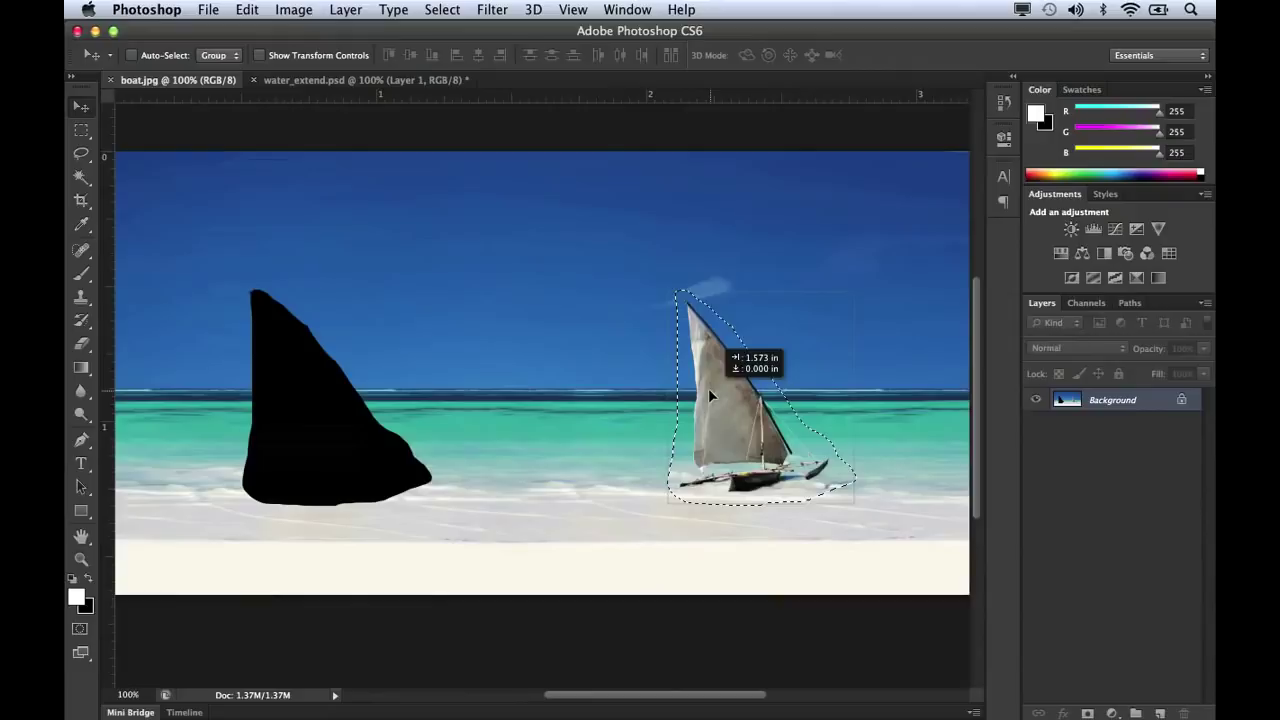
pyautogui.moveTo(708, 388); pyautogui.dragTo(708, 388)
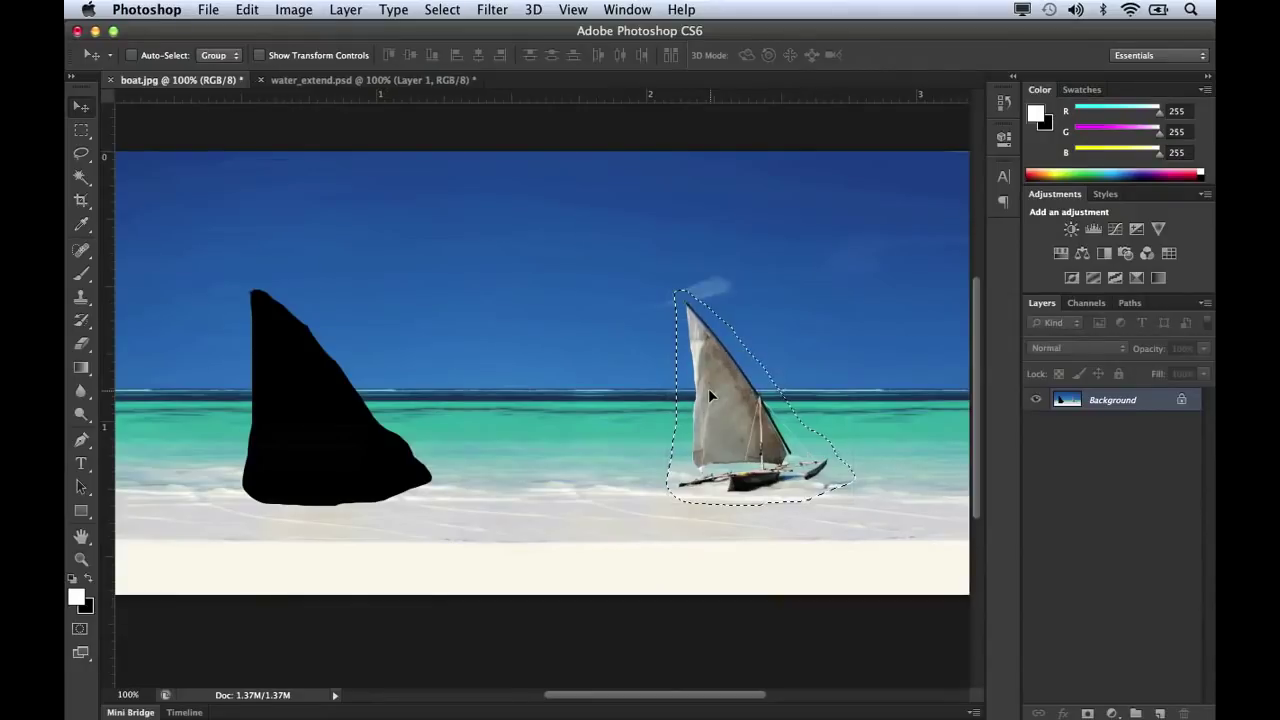
pyautogui.press('super+z')
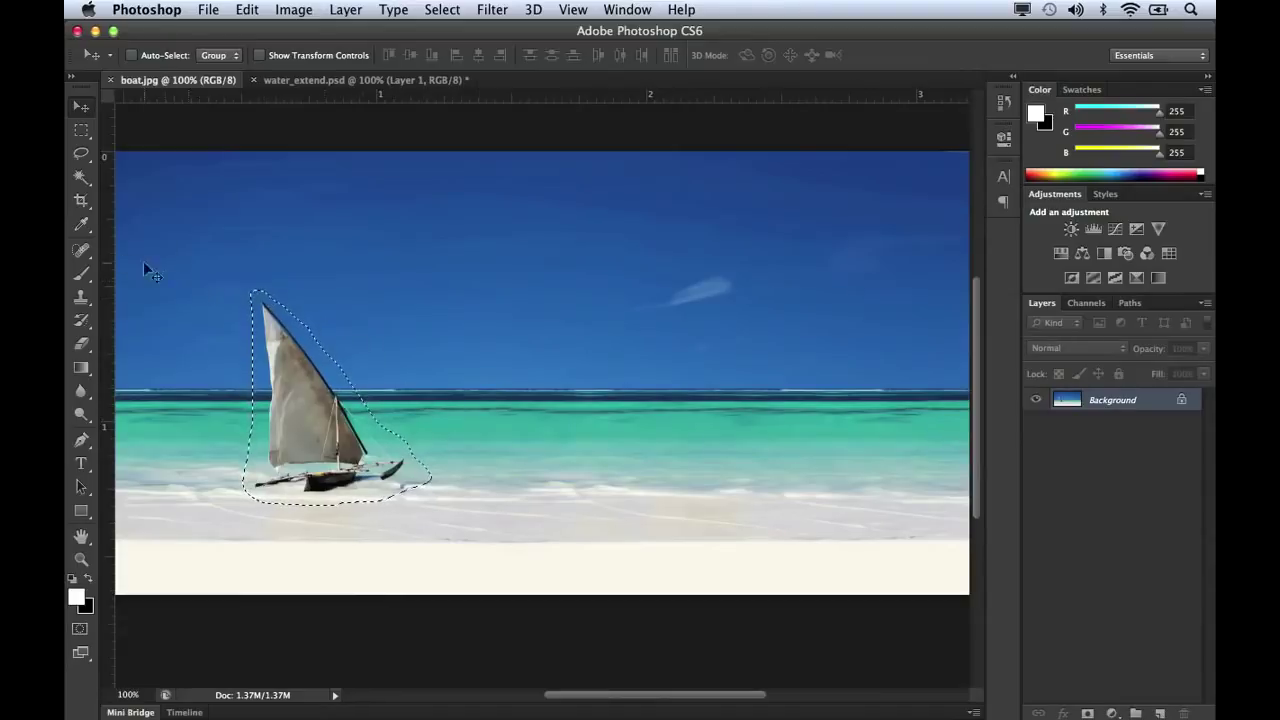
# Relocate the selected sailboat to the middle of the image using Content-Aware Move in Move mode with Medium adaptation.
pyautogui.click(84, 252)
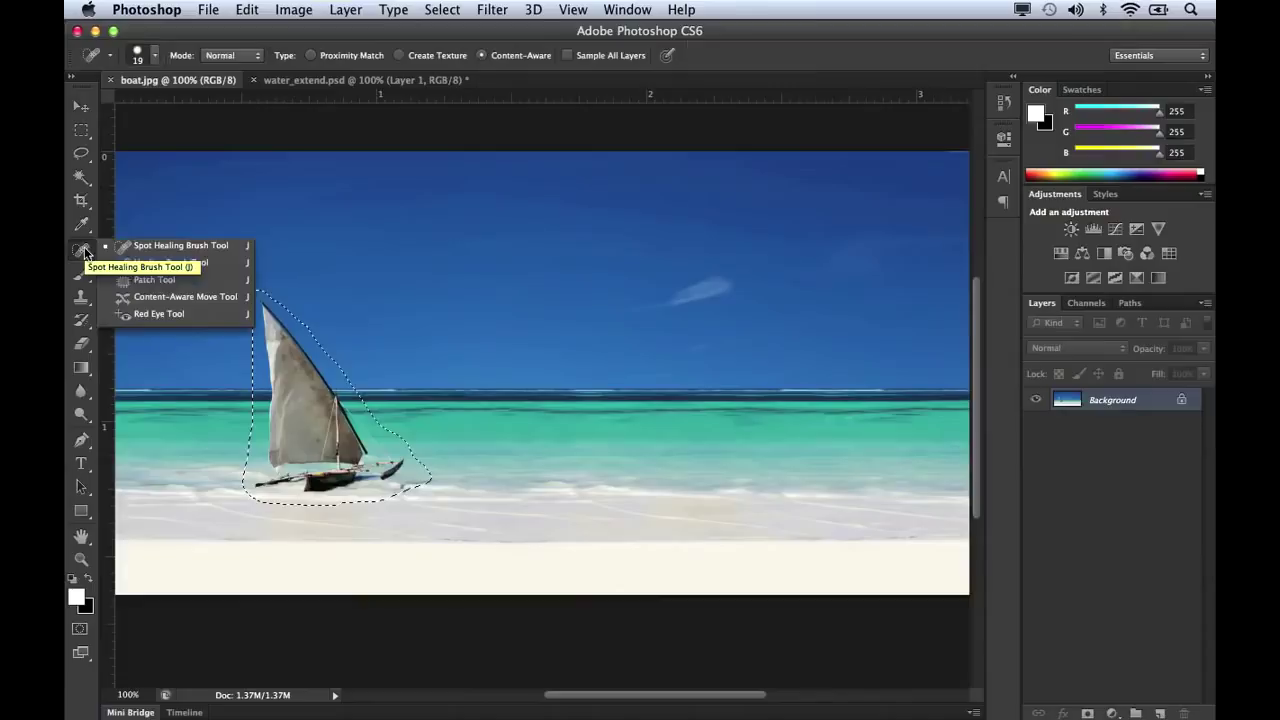
pyautogui.click(147, 298)
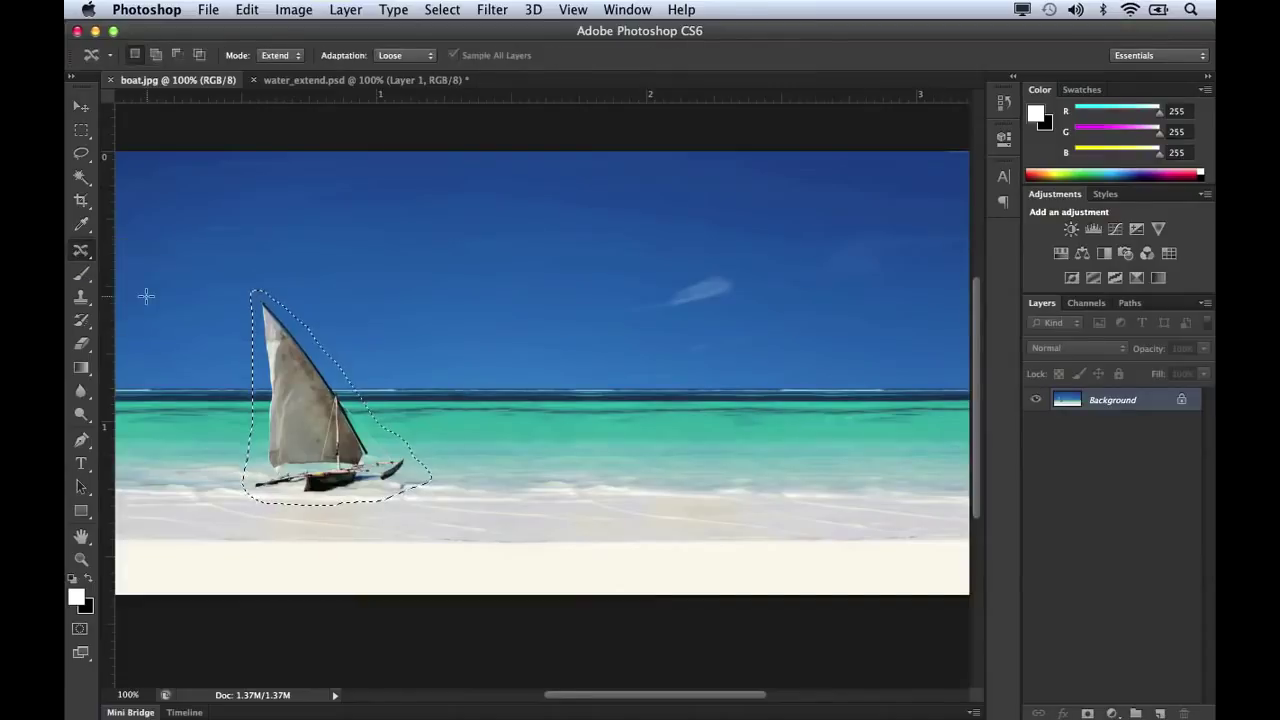
pyautogui.click(291, 57)
pyautogui.click(289, 44)
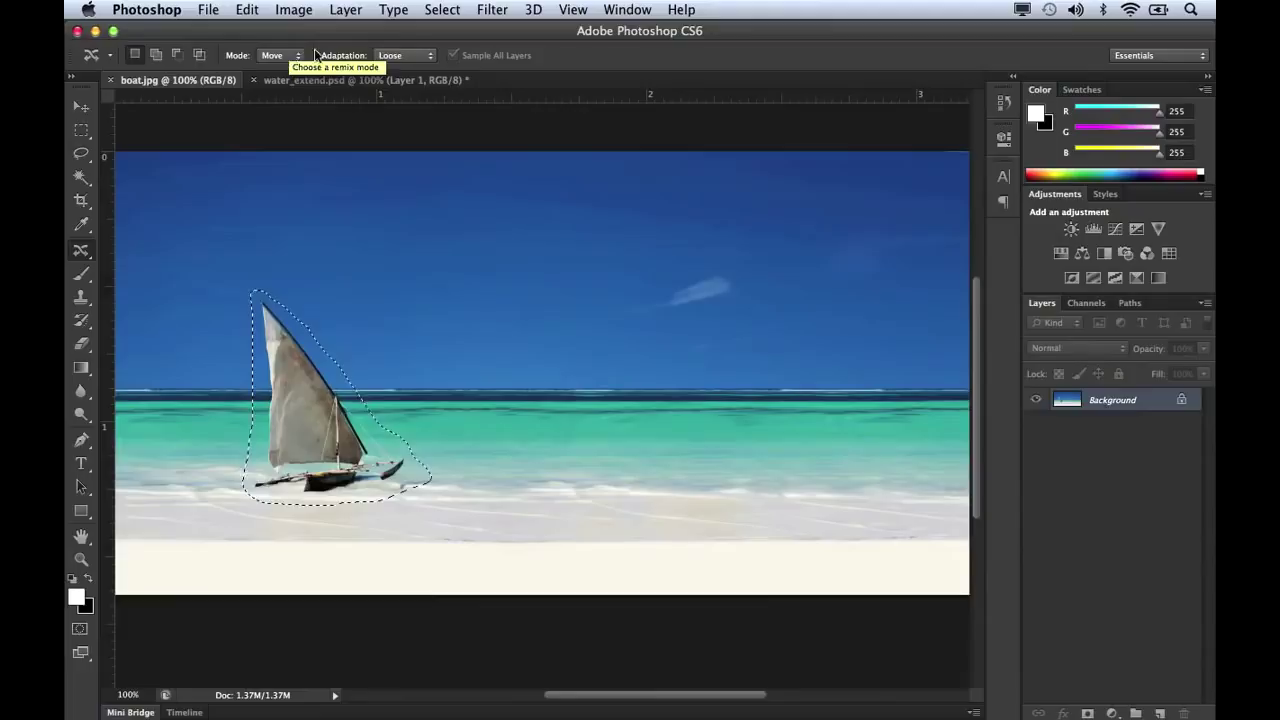
pyautogui.click(399, 58)
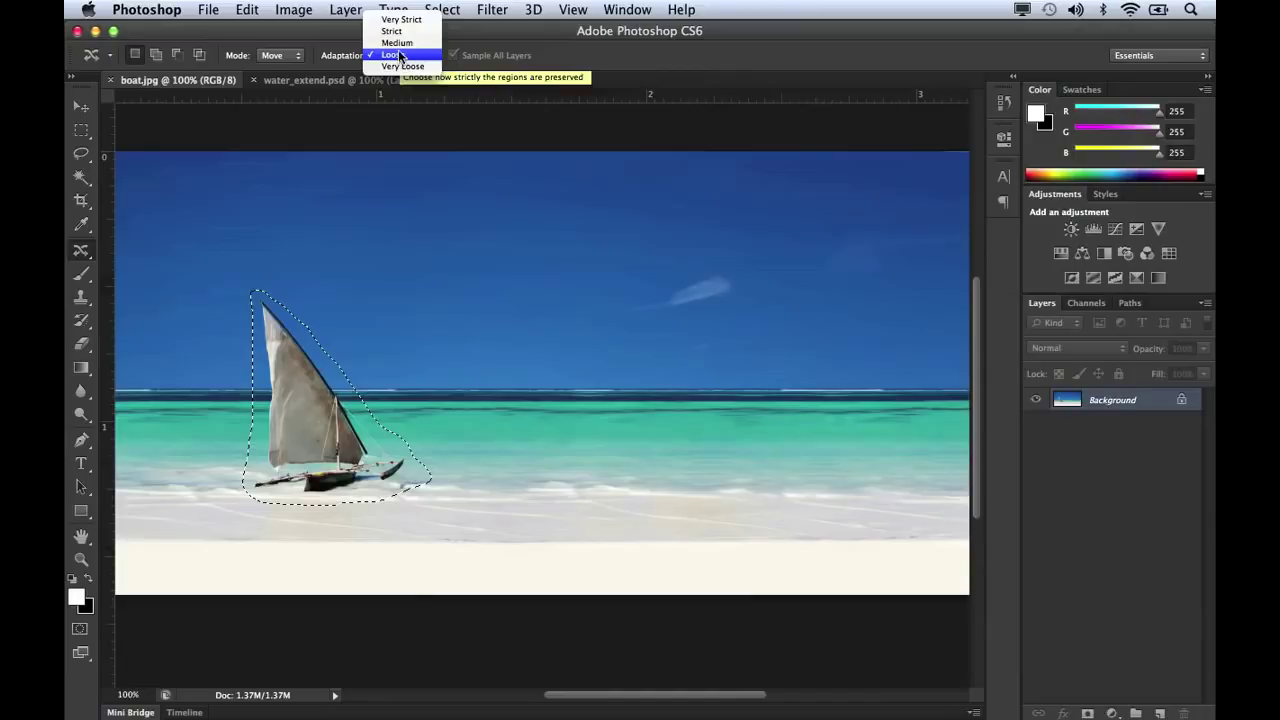
pyautogui.click(398, 43)
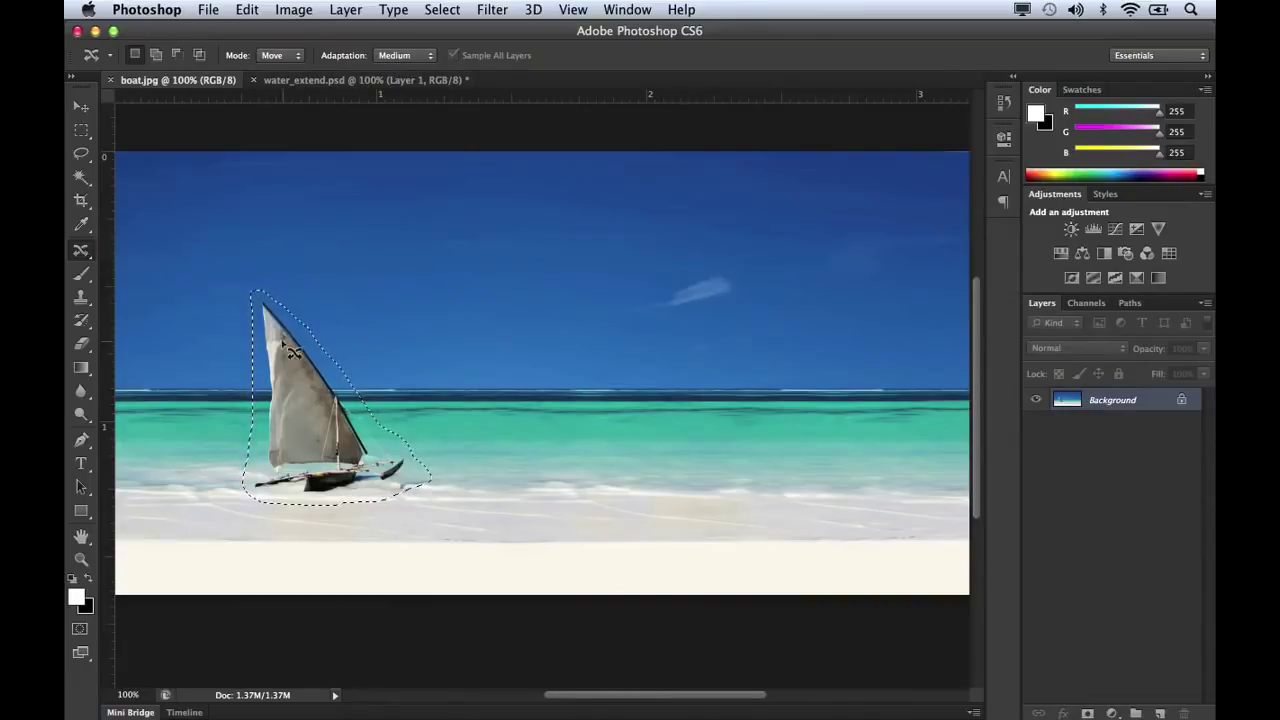
pyautogui.moveTo(324, 441); pyautogui.dragTo(620, 427)
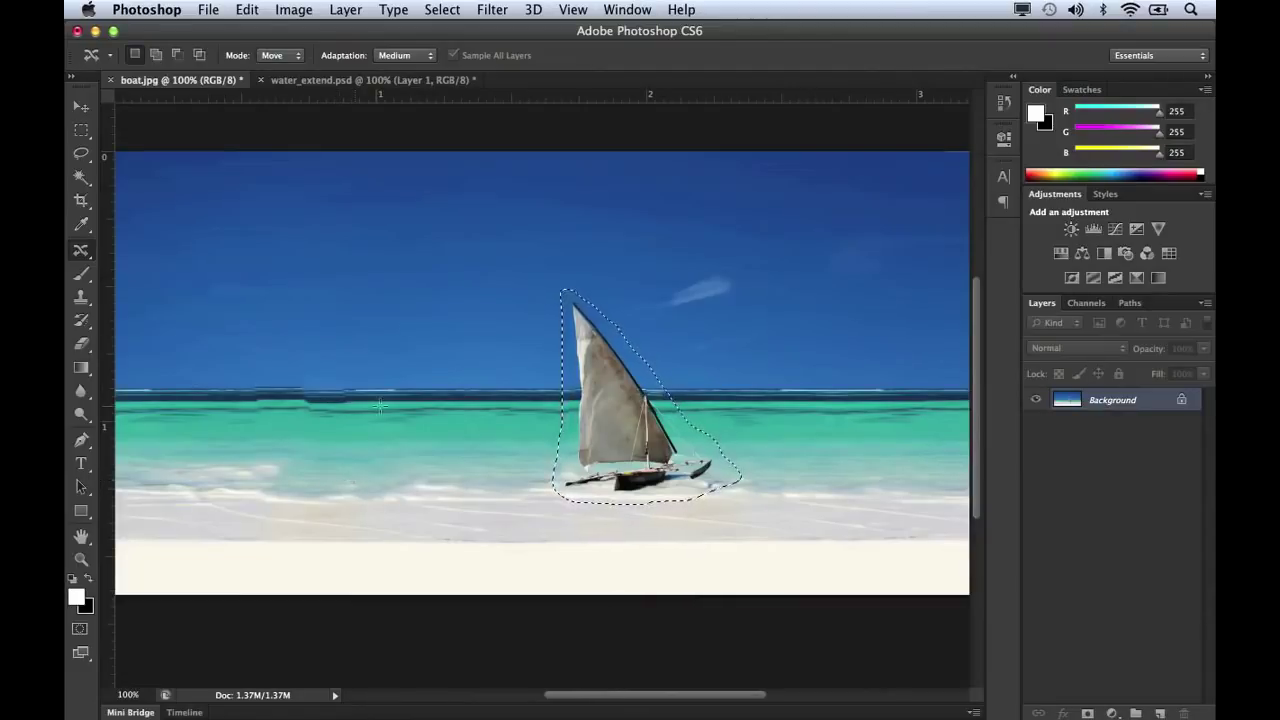
# Try Loose adaptation on the moved sailboat, set it to Strict instead, and deselect, keeping the Move mode.
pyautogui.click(422, 61)
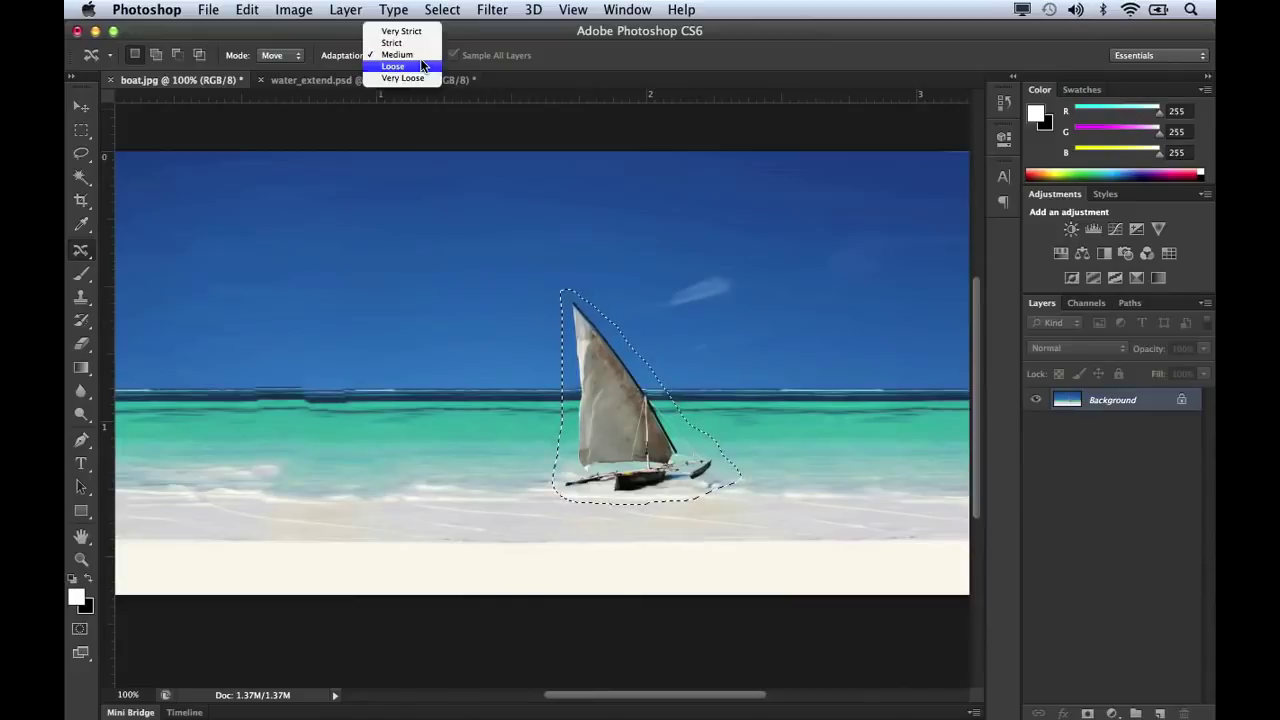
pyautogui.click(418, 66)
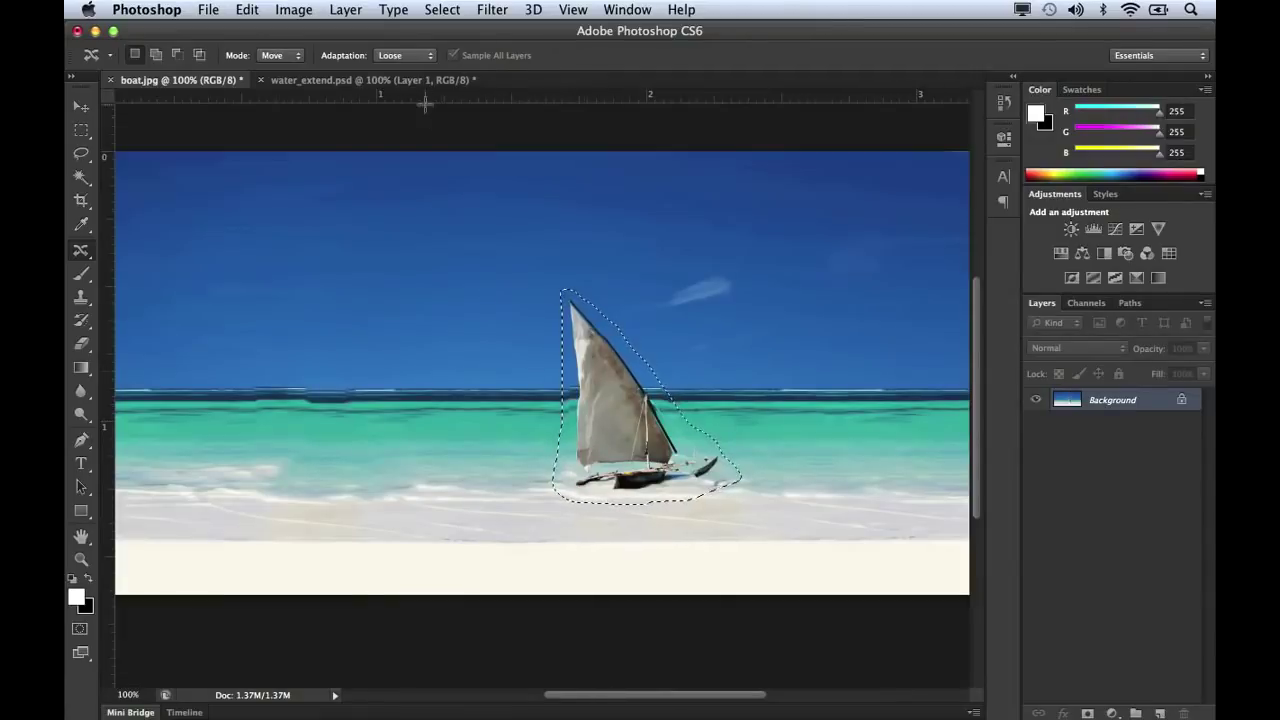
pyautogui.click(412, 57)
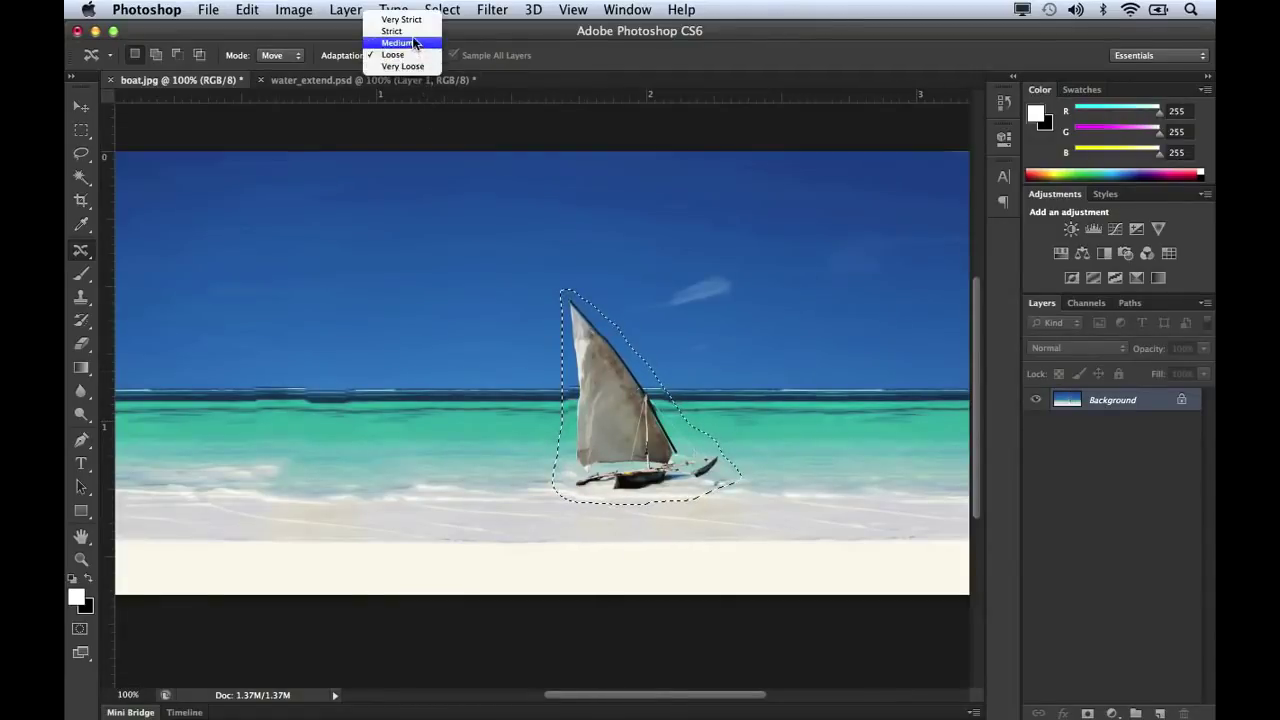
pyautogui.click(412, 40)
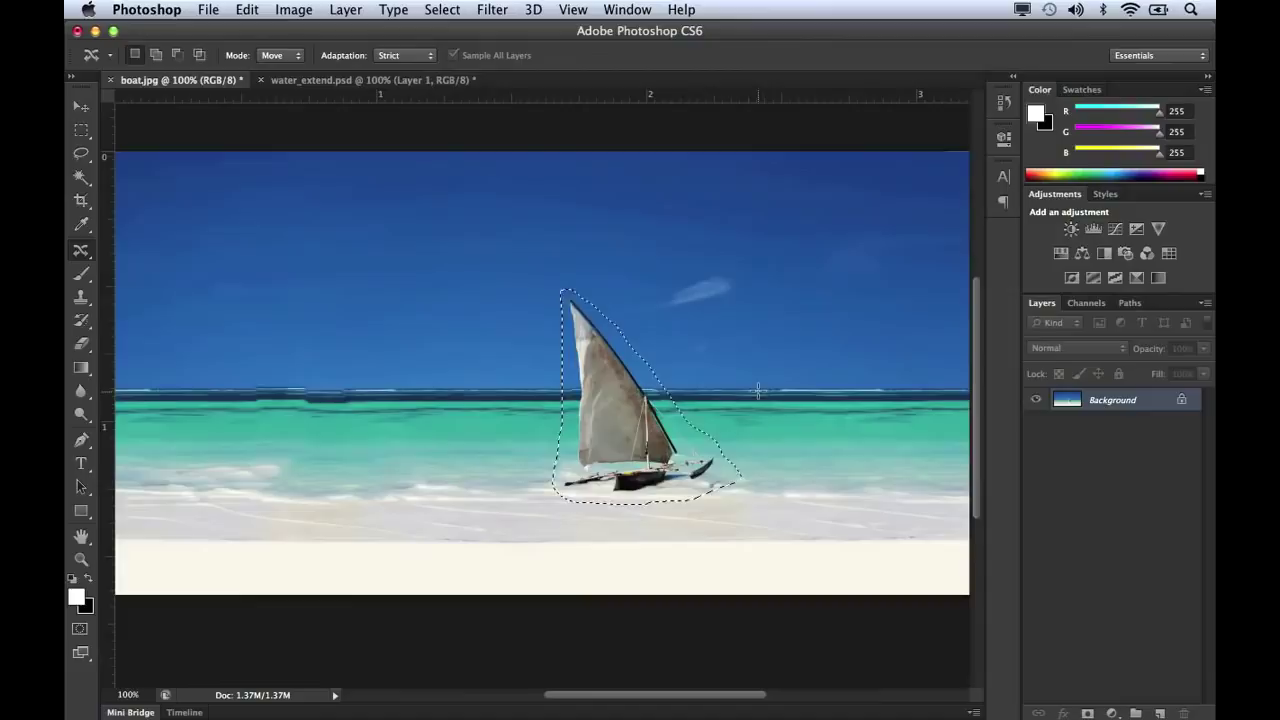
pyautogui.press('super+d')
pyautogui.click(295, 66)
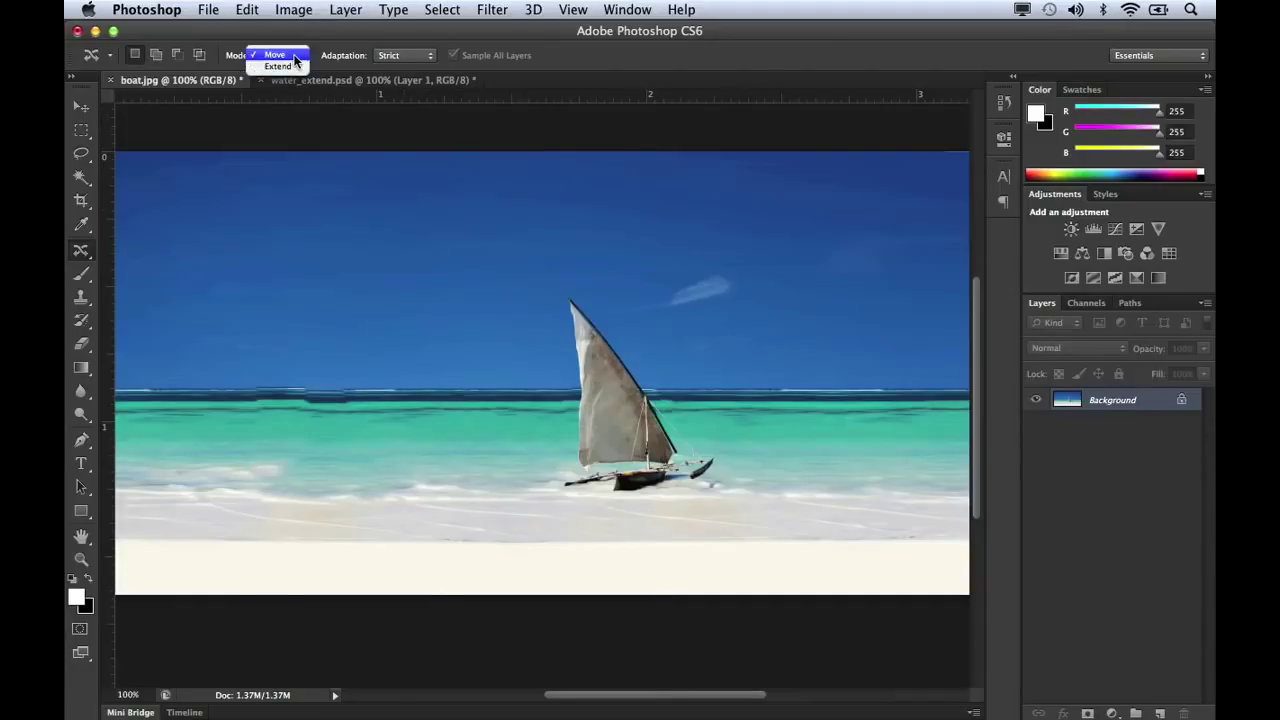
pyautogui.click(294, 50)
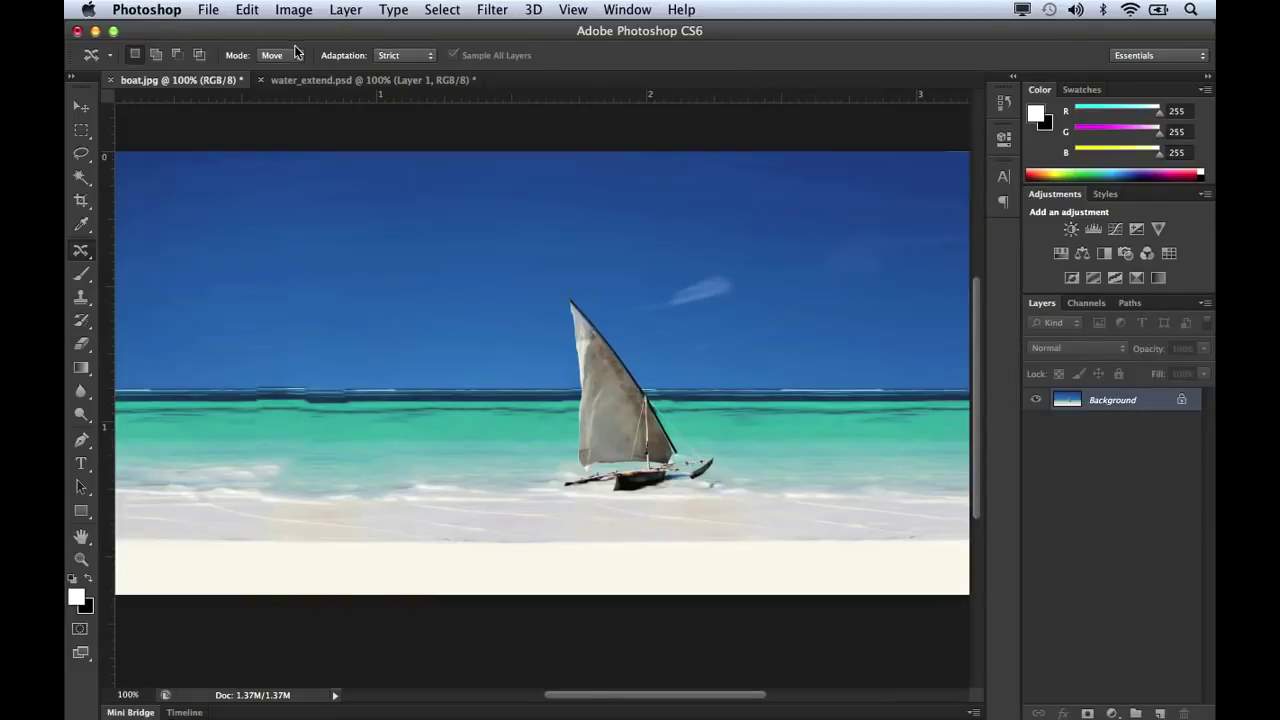
# In water_extend.psd, select the whole canvas and extend the beach strip rightward by about its own width using Content-Aware Extend with Medium adaptation, and deselect.
pyautogui.click(295, 79)
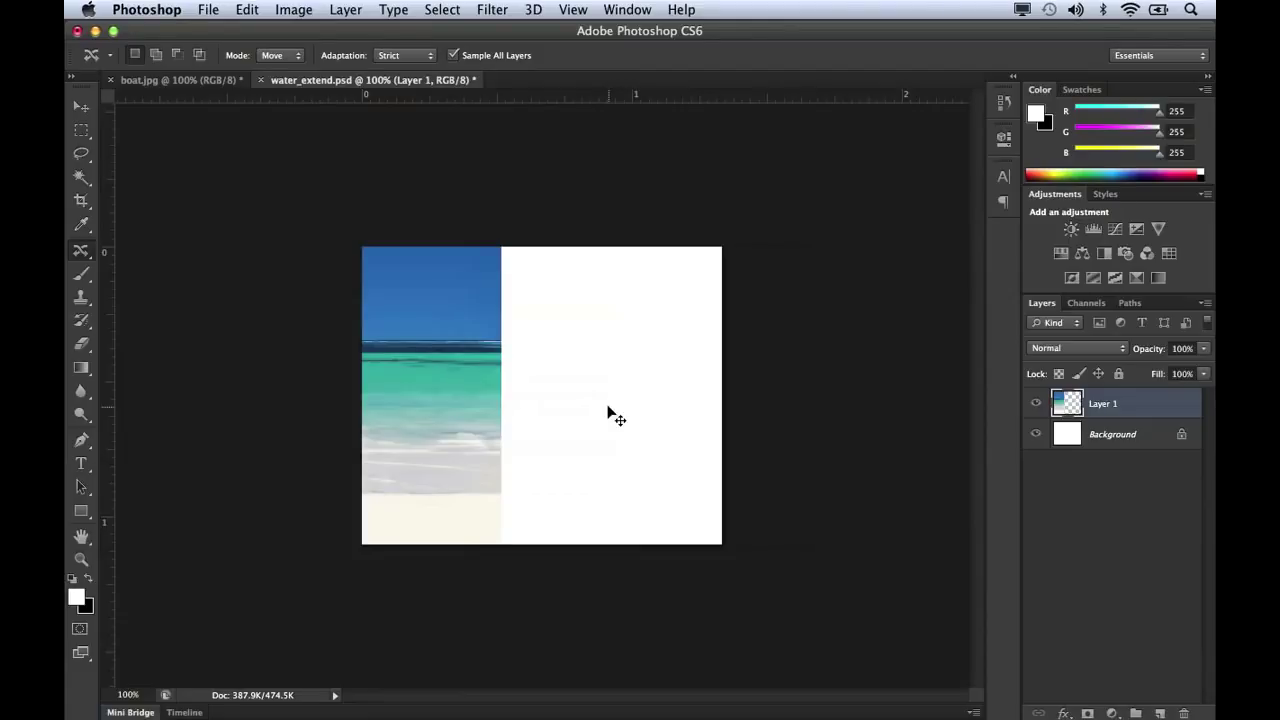
pyautogui.press('super+a')
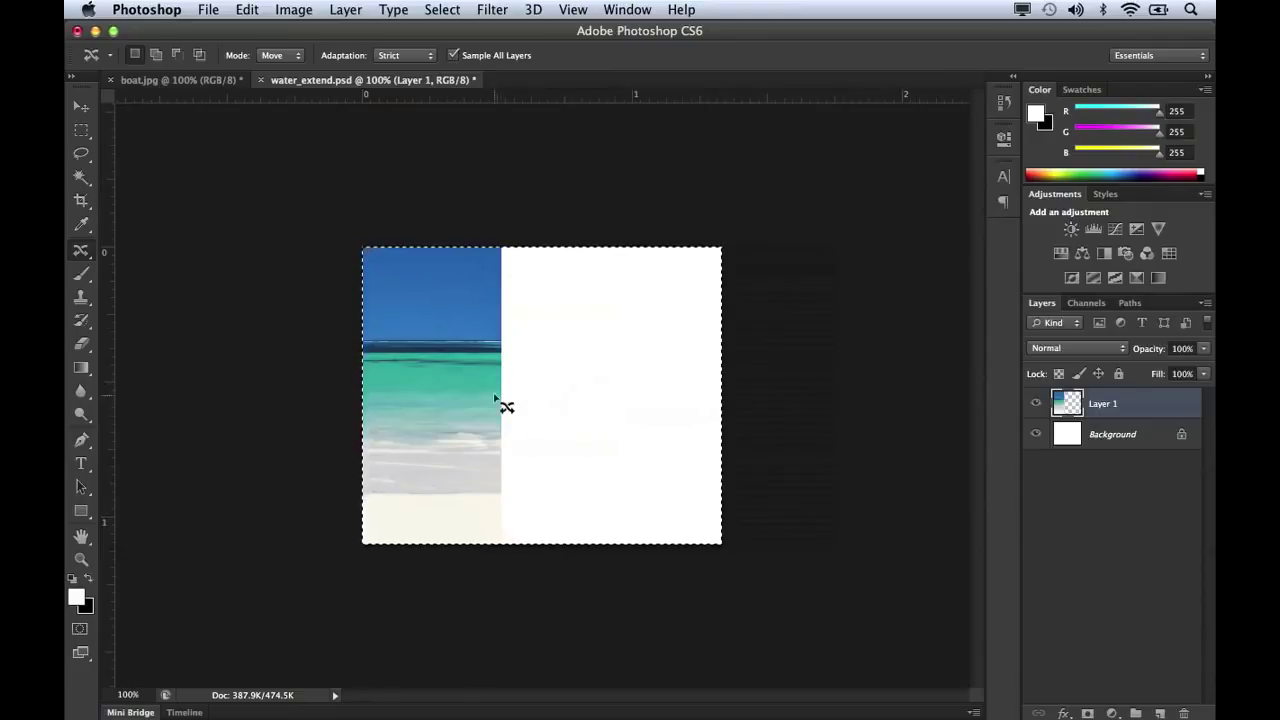
pyautogui.click(283, 55)
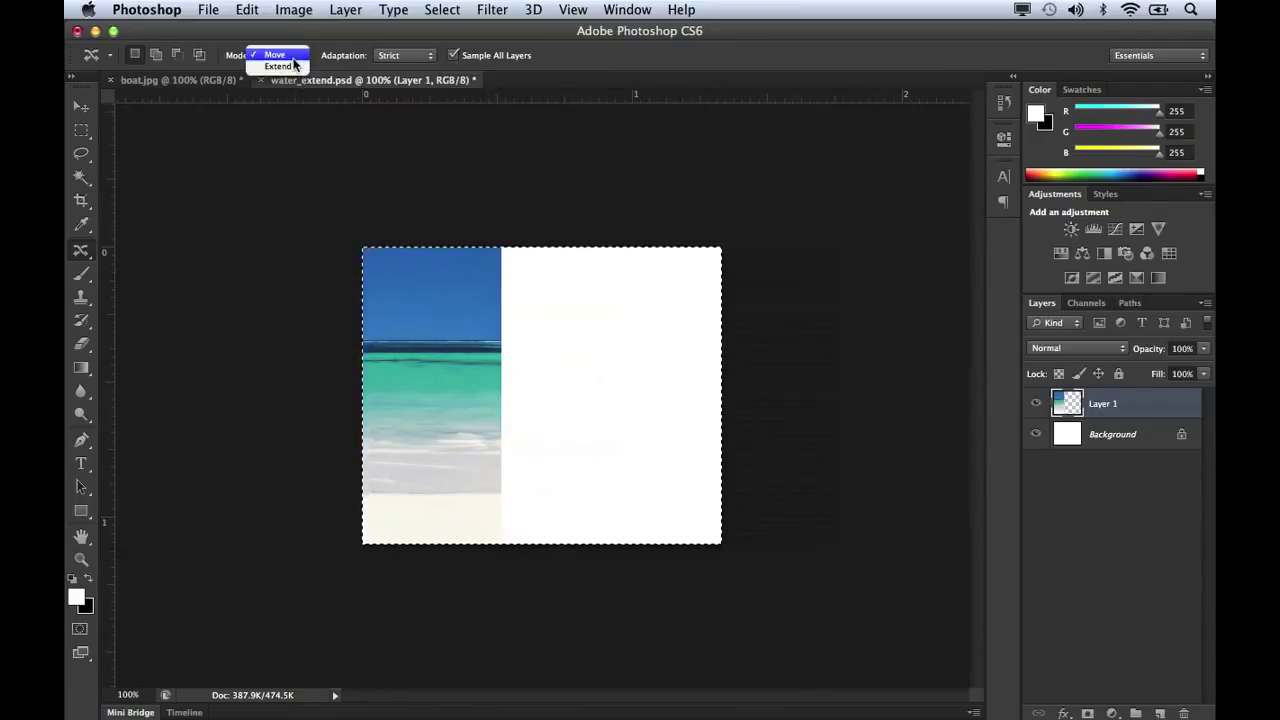
pyautogui.click(280, 66)
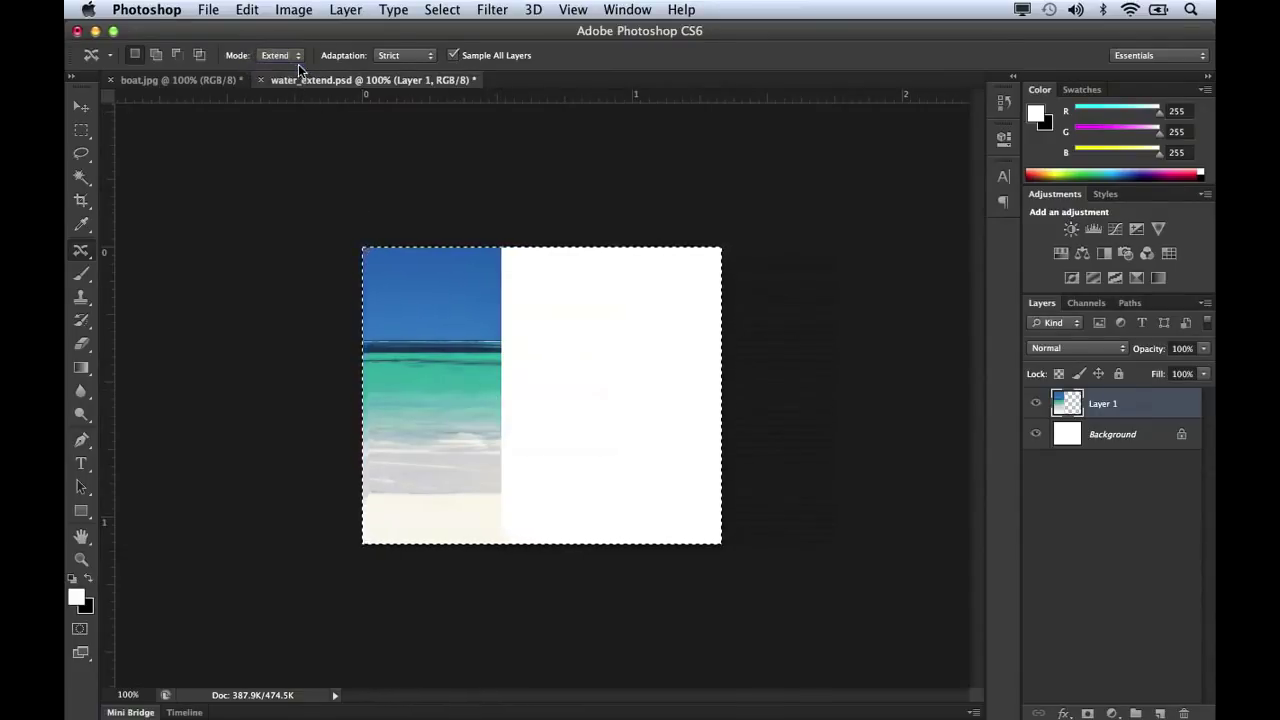
pyautogui.click(404, 56)
pyautogui.click(400, 66)
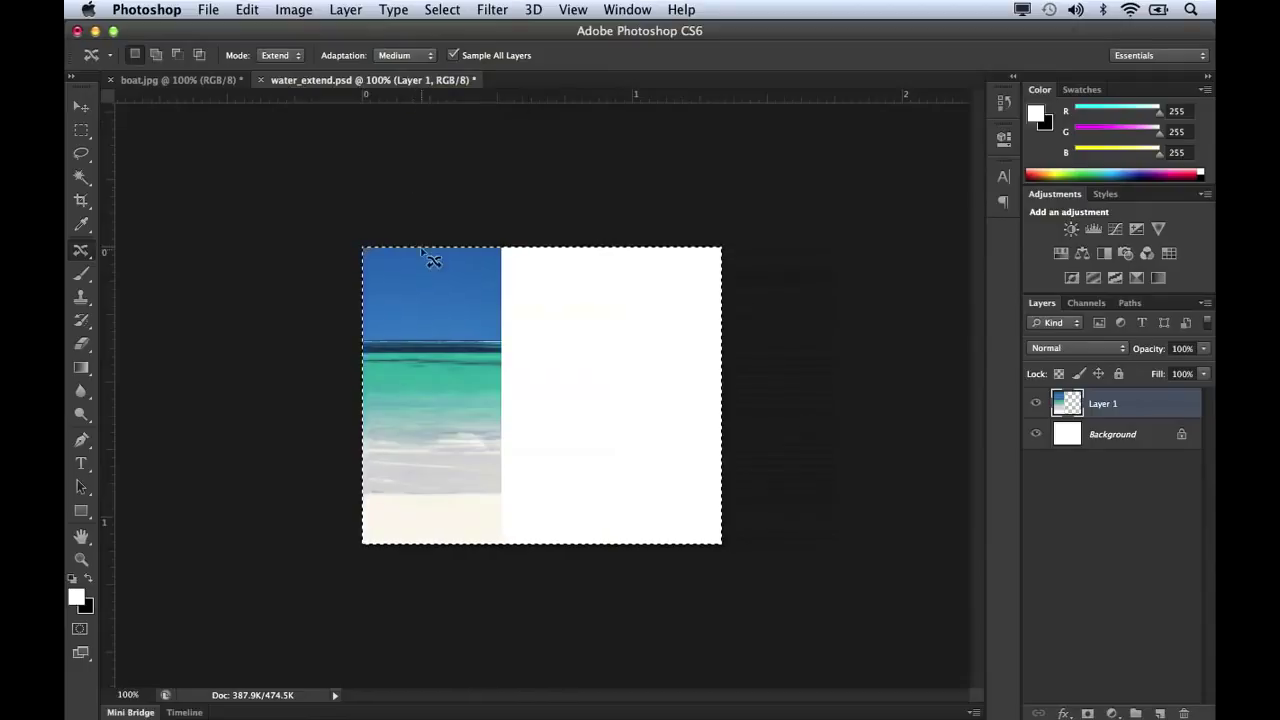
pyautogui.moveTo(429, 391); pyautogui.dragTo(566, 389)
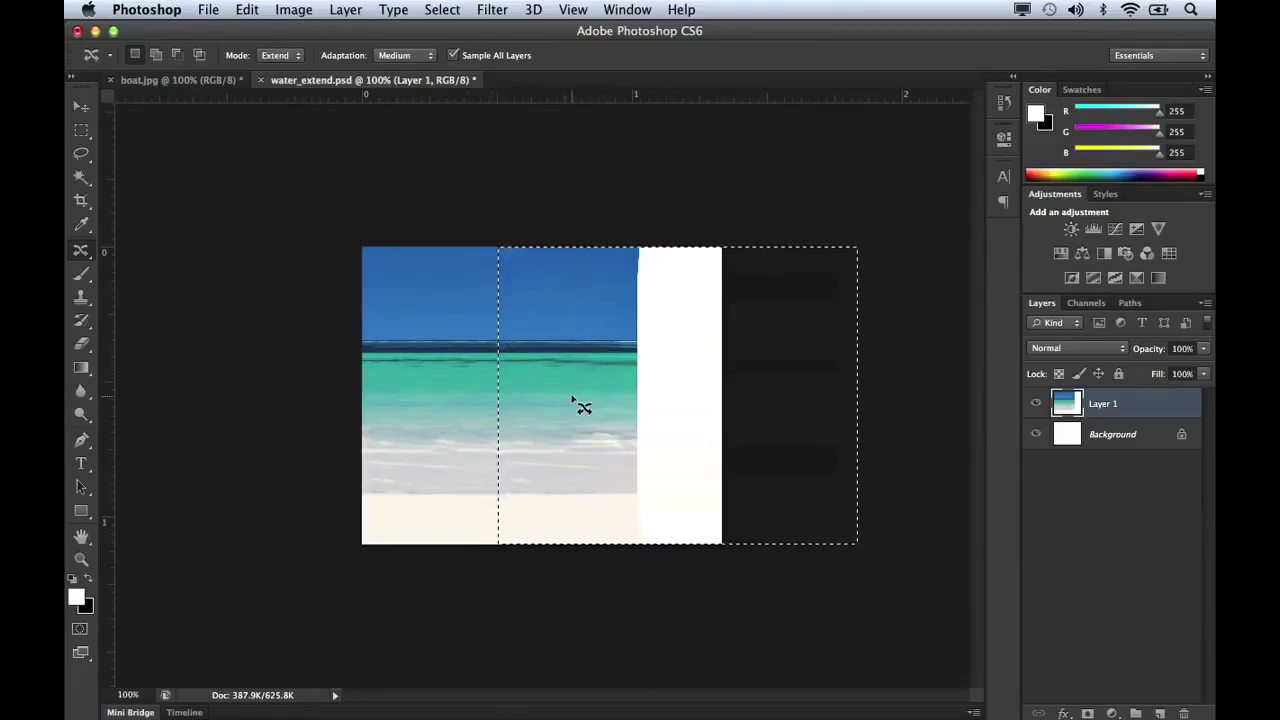
pyautogui.press('super+d')
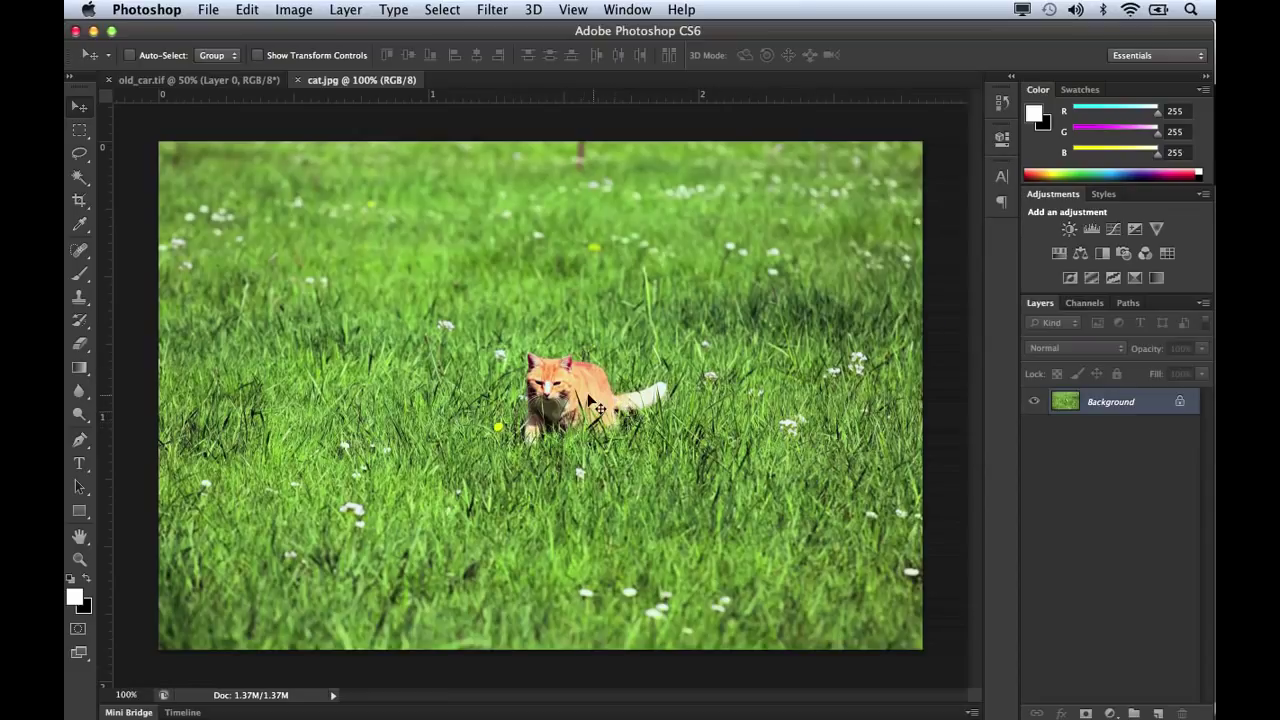
# Set the Patch tool to Normal mode and draw a loose Lasso selection around the cat in cat.jpg.
pyautogui.click(82, 252)
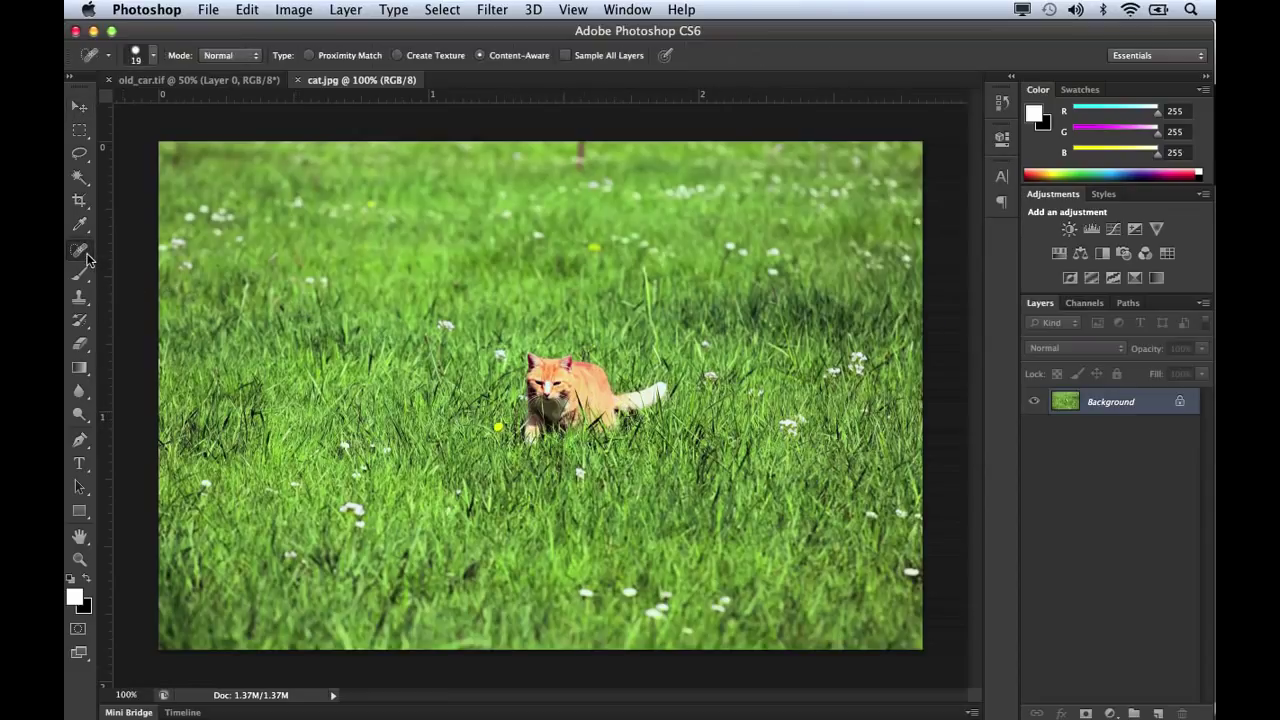
pyautogui.click(140, 279)
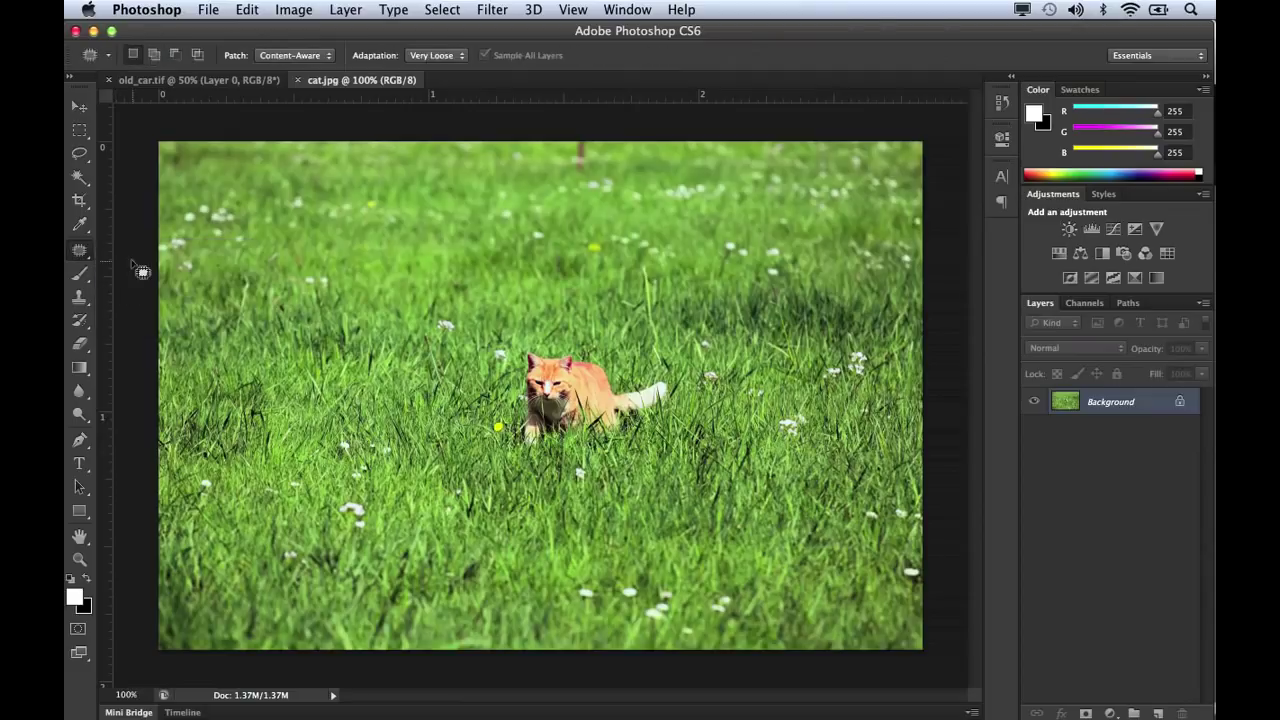
pyautogui.click(319, 57)
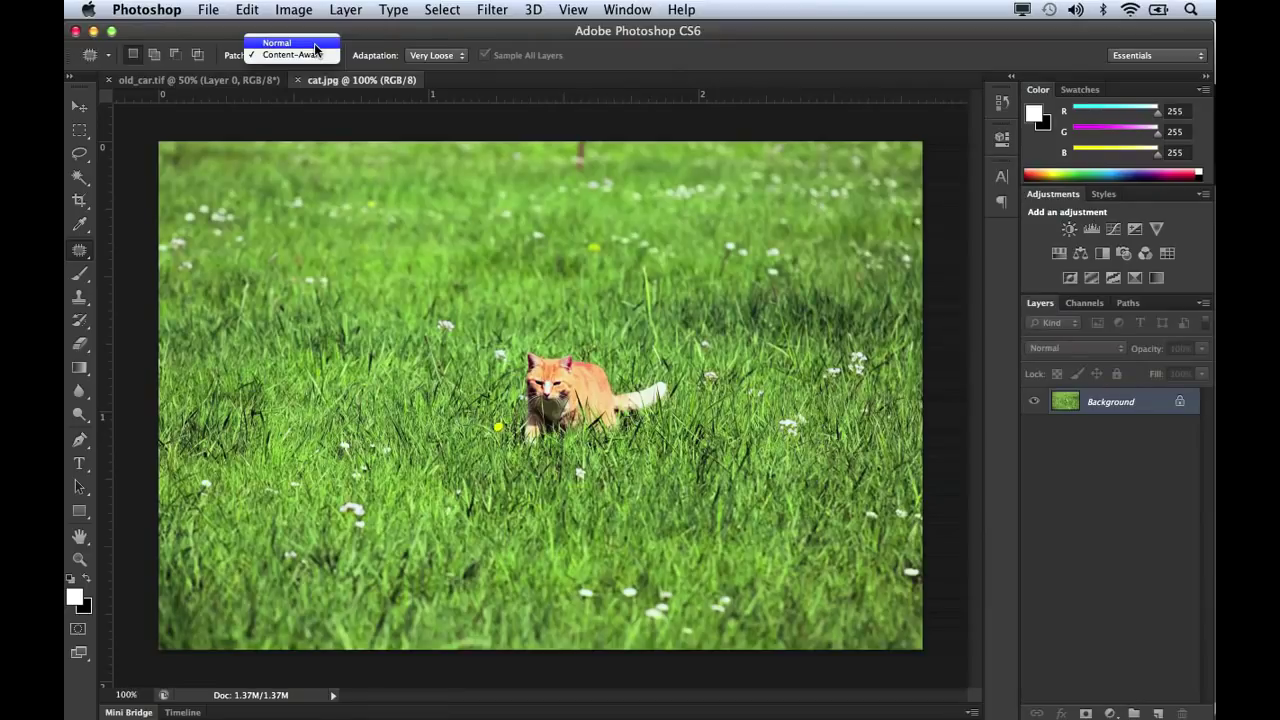
pyautogui.click(314, 44)
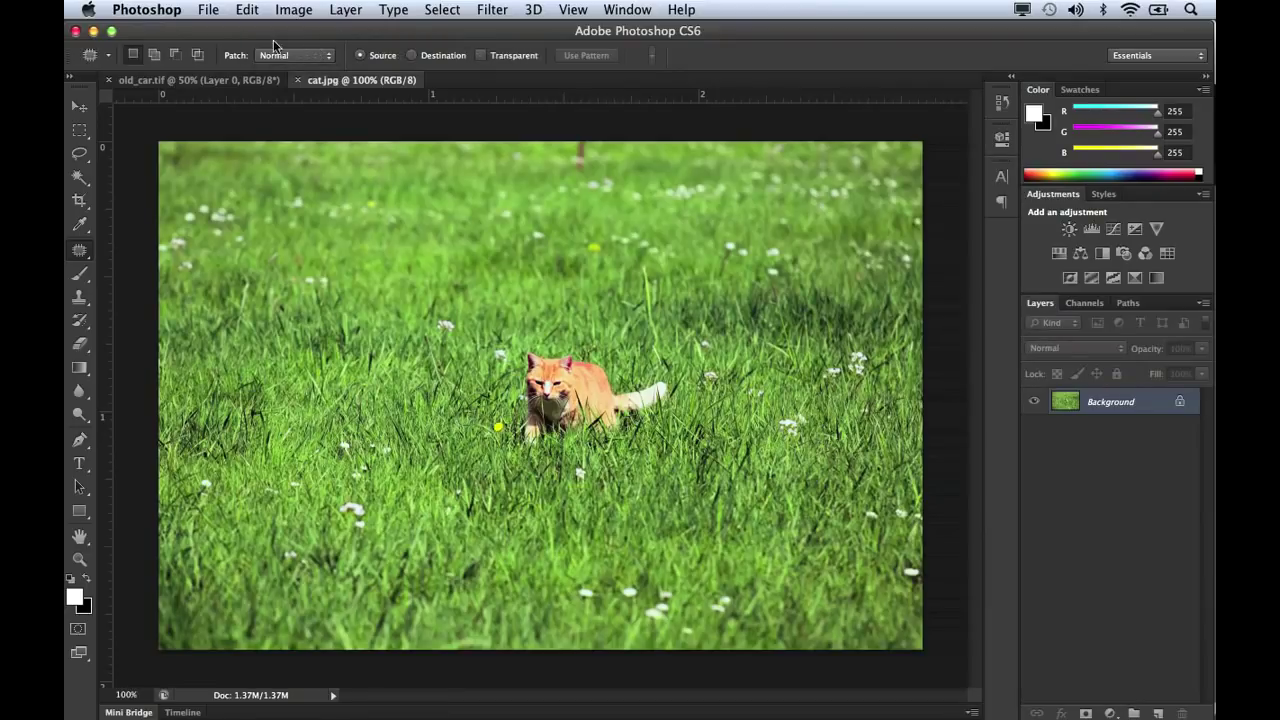
pyautogui.click(80, 153)
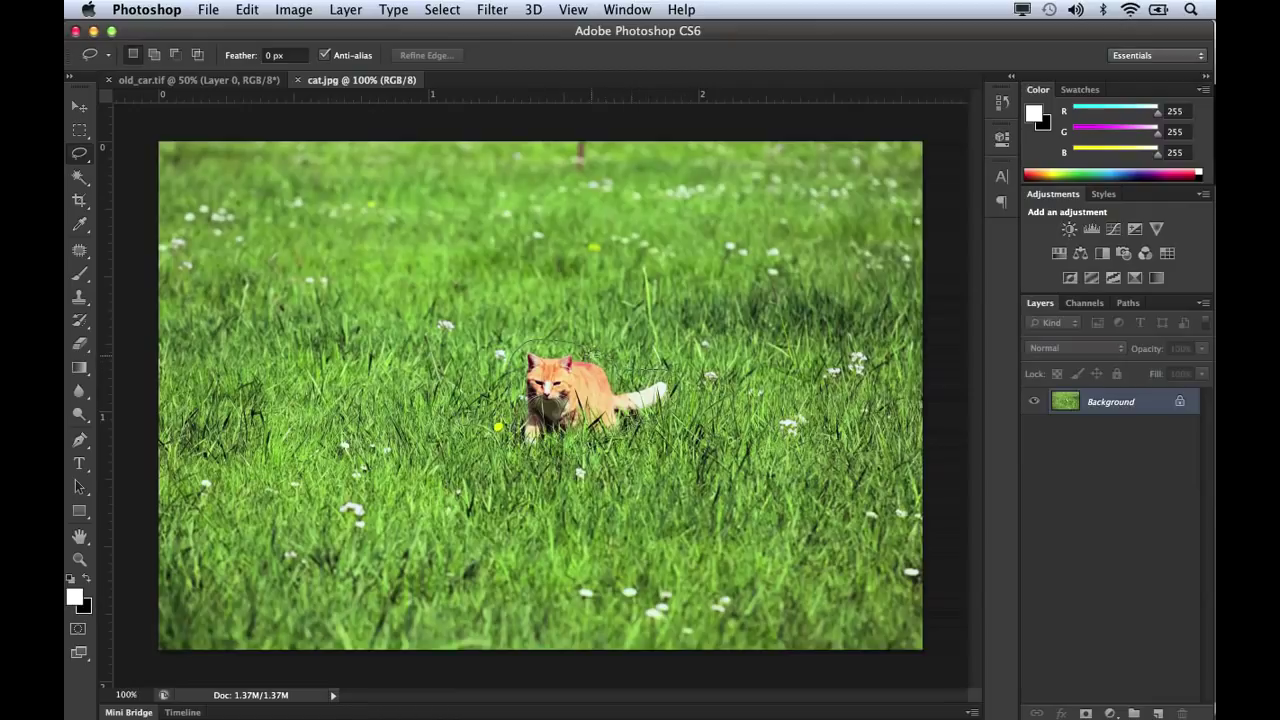
pyautogui.moveTo(584, 348); pyautogui.dragTo(587, 353)
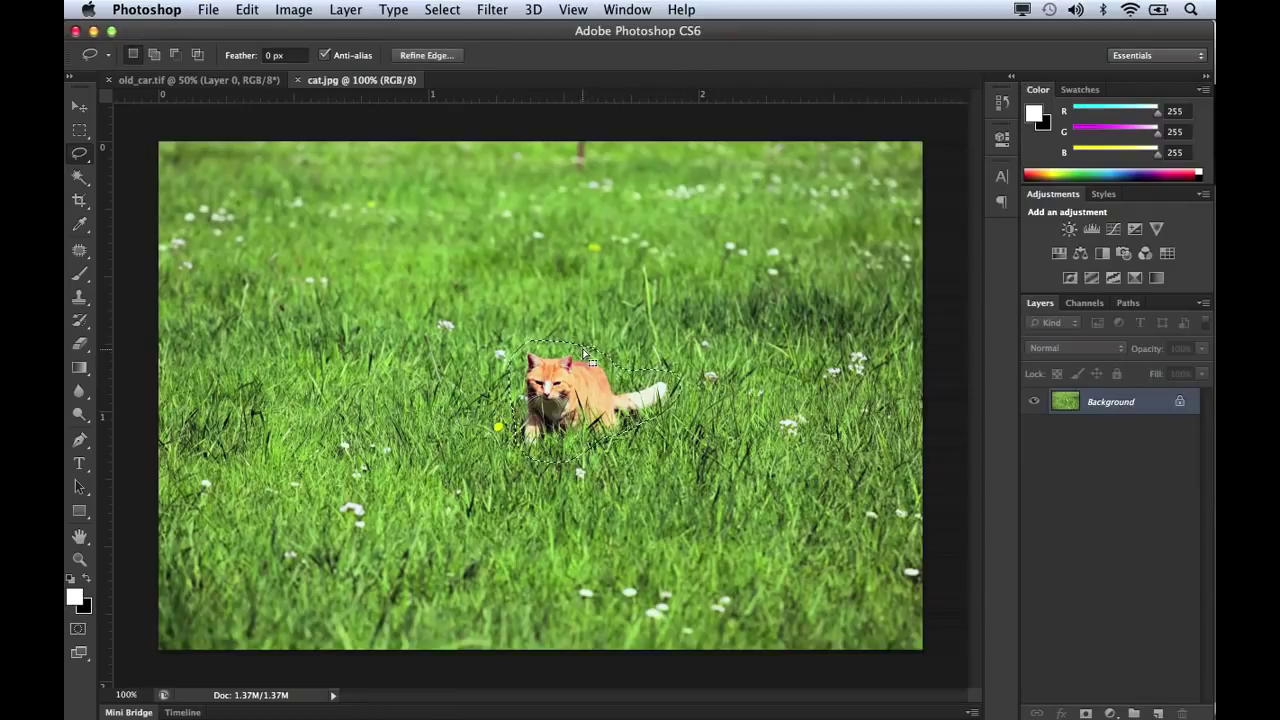
# Patch the selected cat with the grass to its left in Normal mode using the selection as Source, and deselect.
pyautogui.click(80, 254)
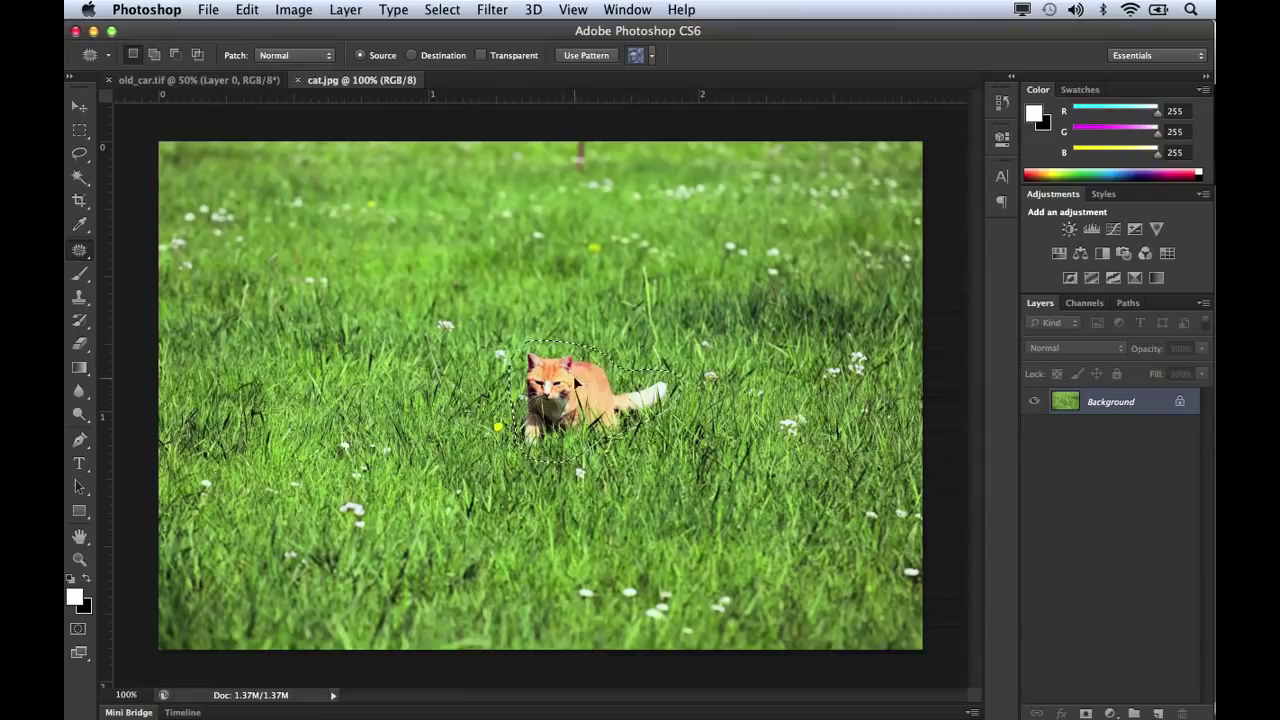
pyautogui.moveTo(498, 402); pyautogui.dragTo(343, 425)
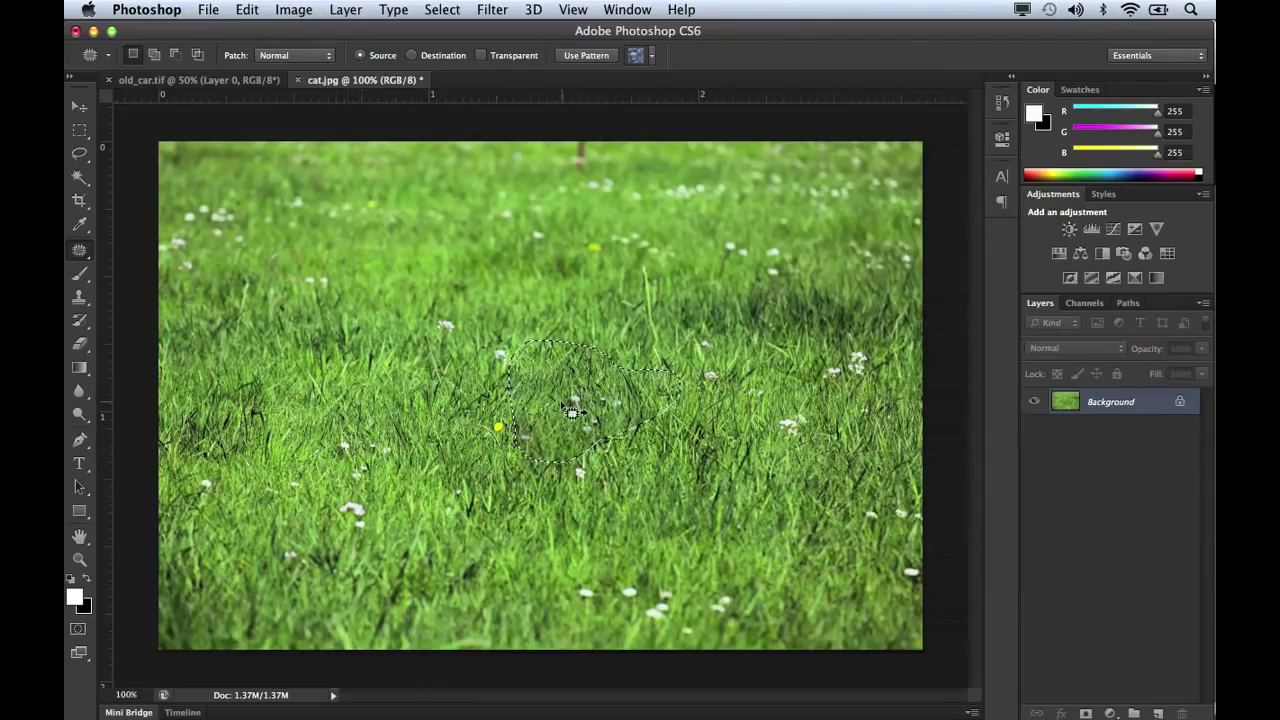
pyautogui.click(667, 465)
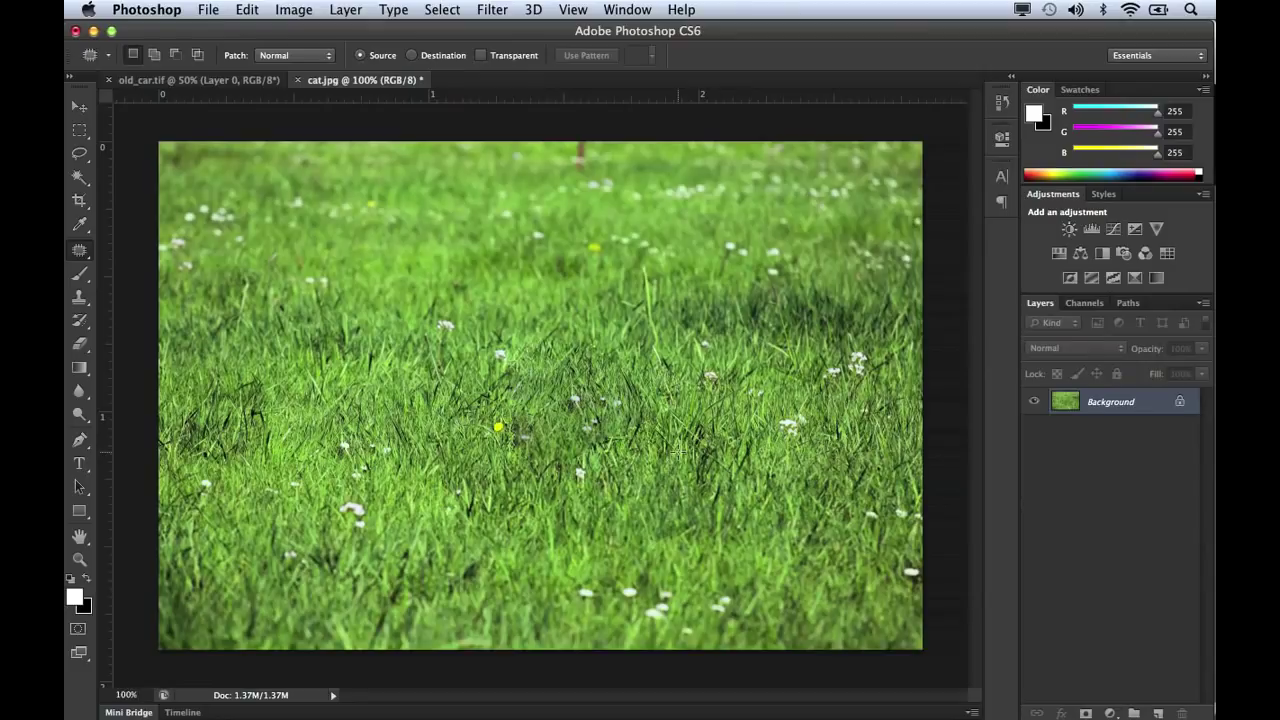
# Revert cat.jpg to its Lasso history state, undoing the patch and the deselection.
pyautogui.click(1001, 102)
pyautogui.click(897, 179)
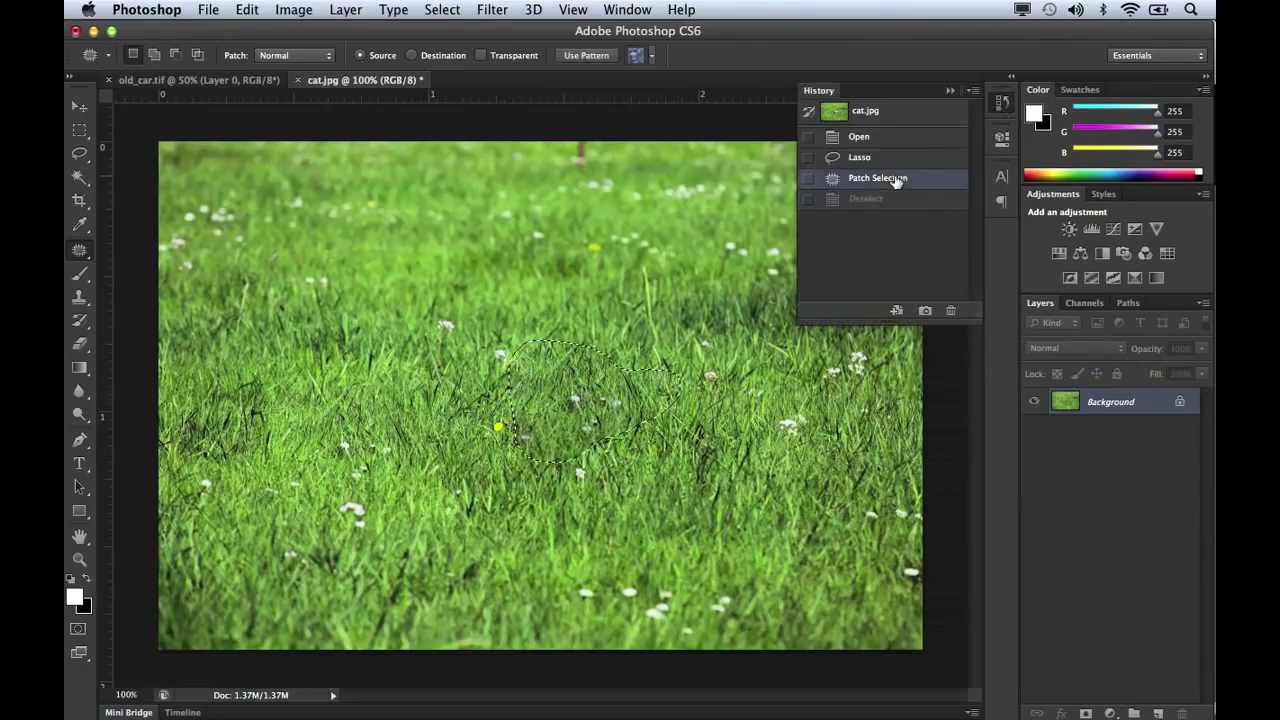
pyautogui.click(885, 164)
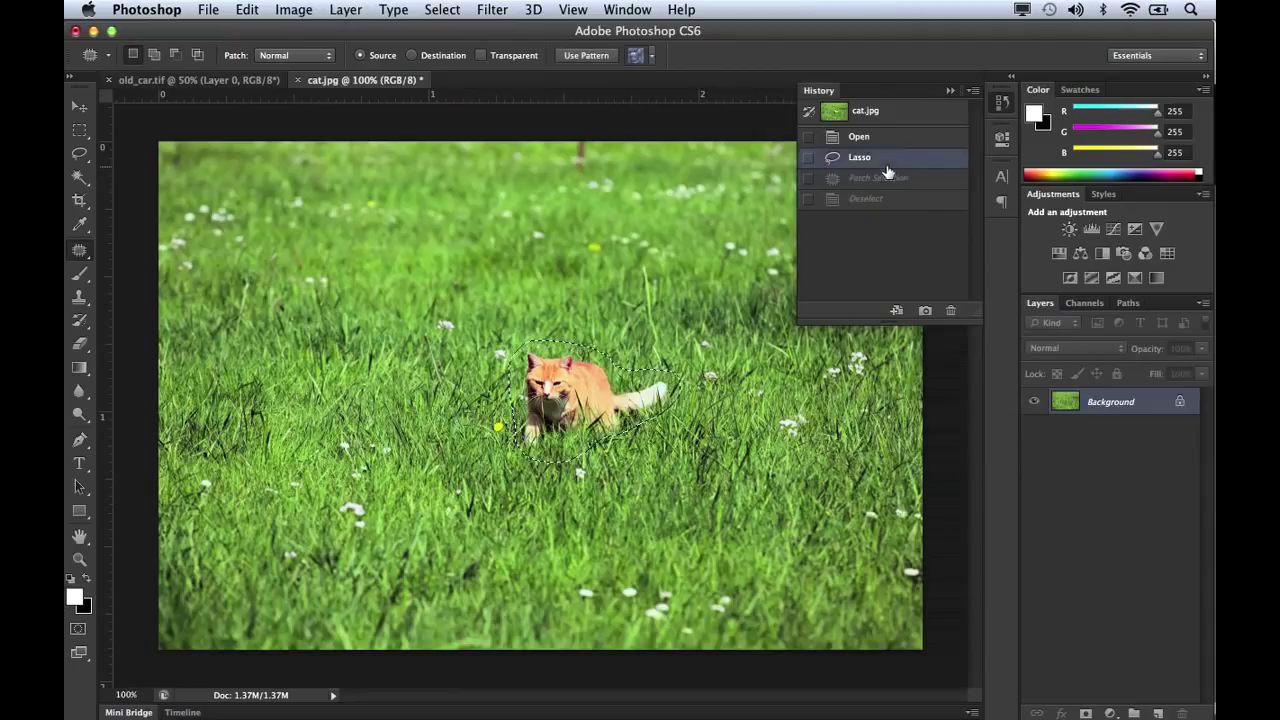
pyautogui.click(996, 106)
# Patch the selected cat with the grass to its left in Content-Aware mode with Very Loose adaptation, and inspect the patched area closely.
pyautogui.click(318, 56)
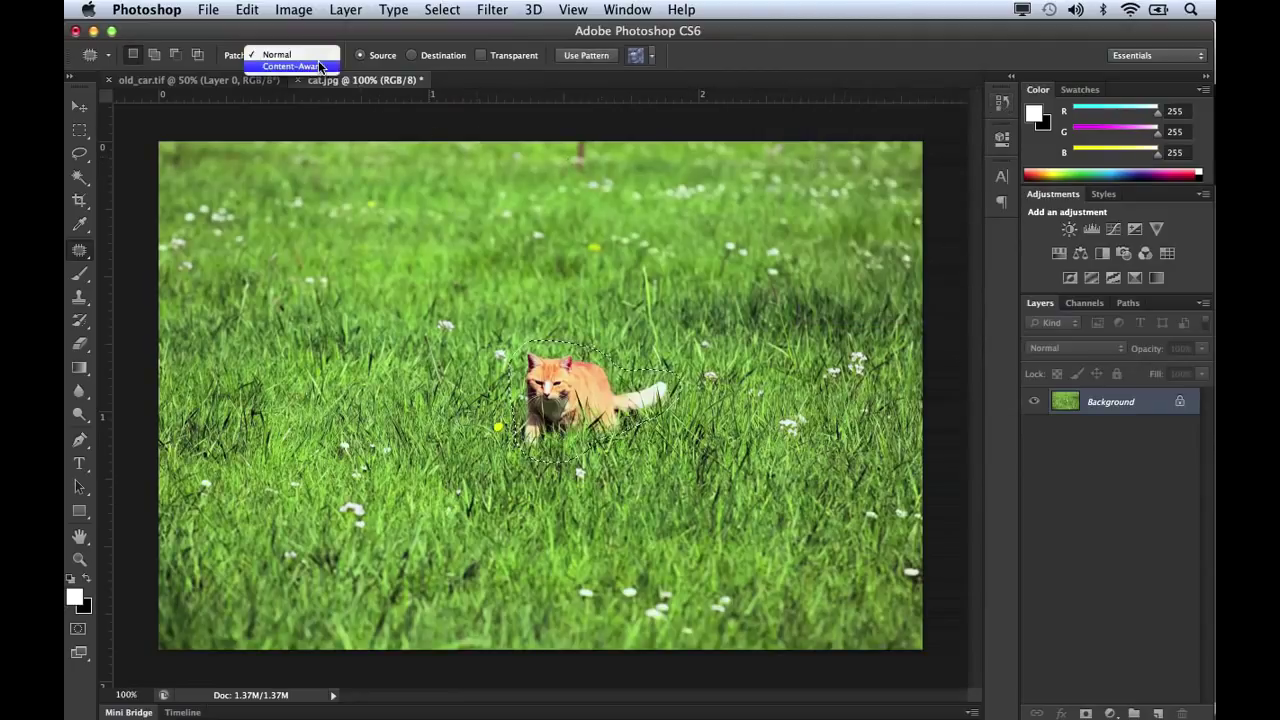
pyautogui.click(318, 66)
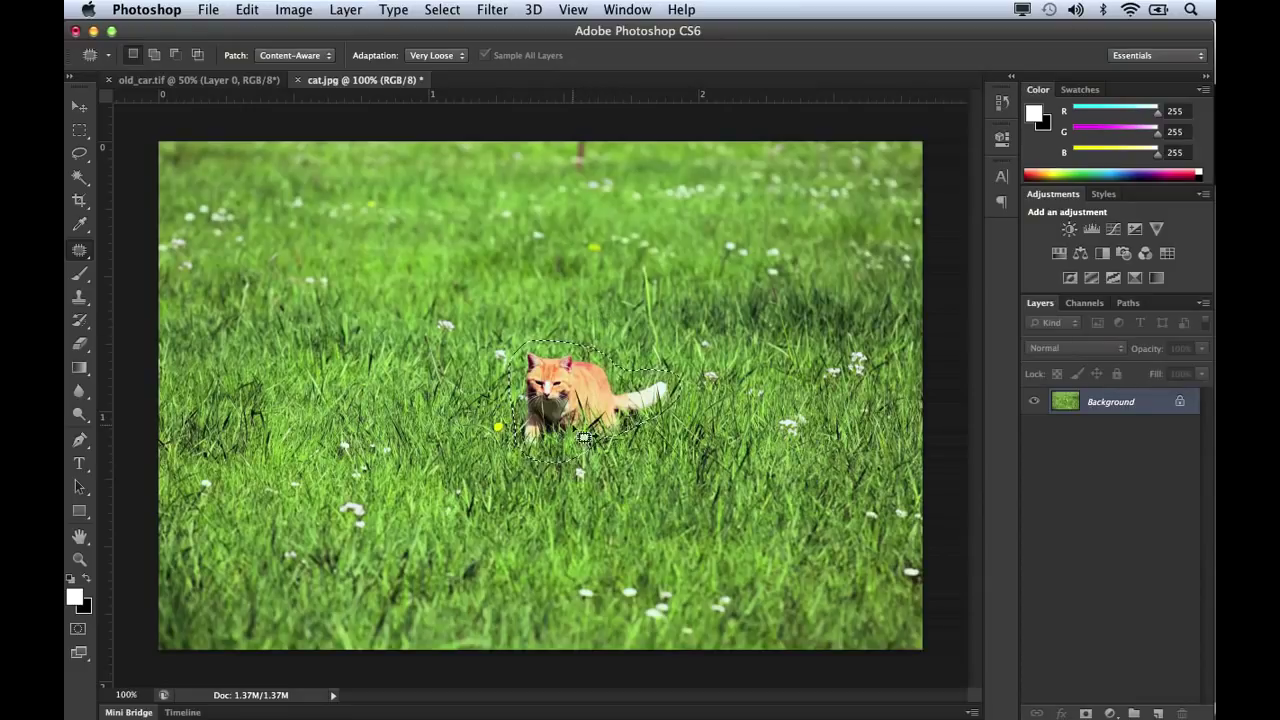
pyautogui.moveTo(522, 463); pyautogui.dragTo(346, 447)
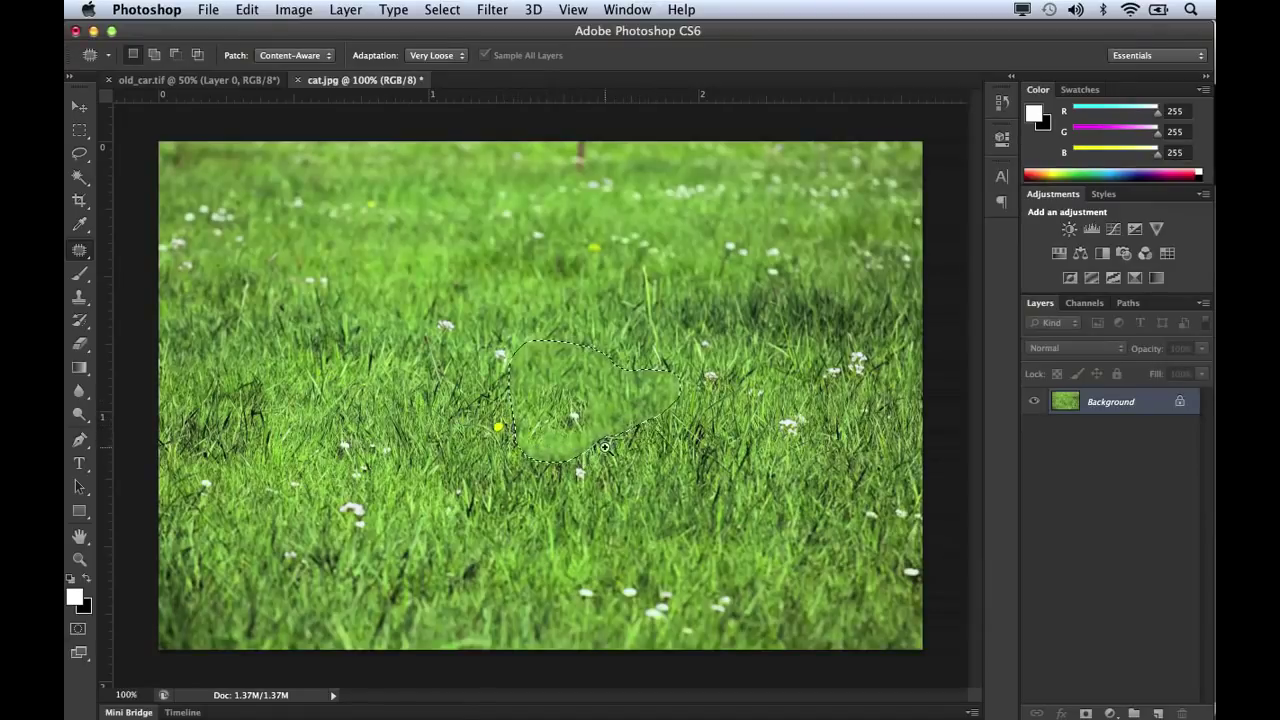
pyautogui.scroll(2, 605, 447)
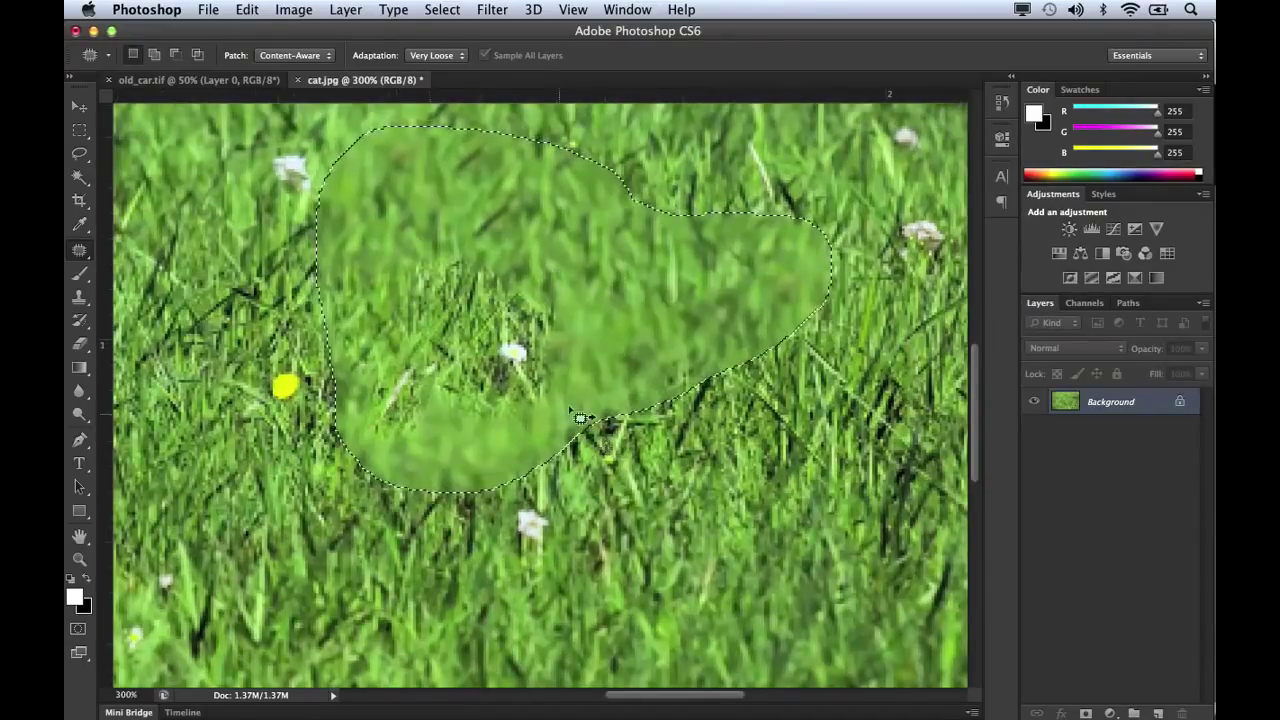
pyautogui.moveTo(606, 306); pyautogui.dragTo(632, 378)
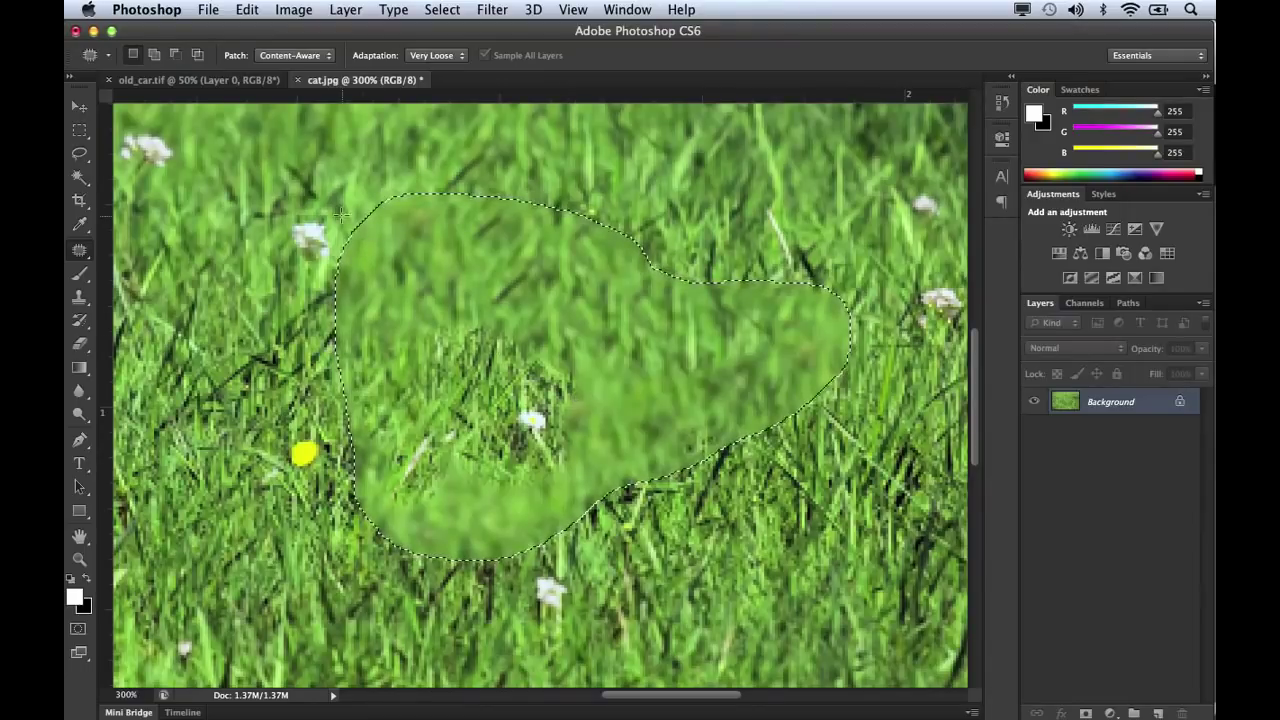
# In old_car.tif, draw a Lasso selection around the left part of the dirt road.
pyautogui.click(219, 84)
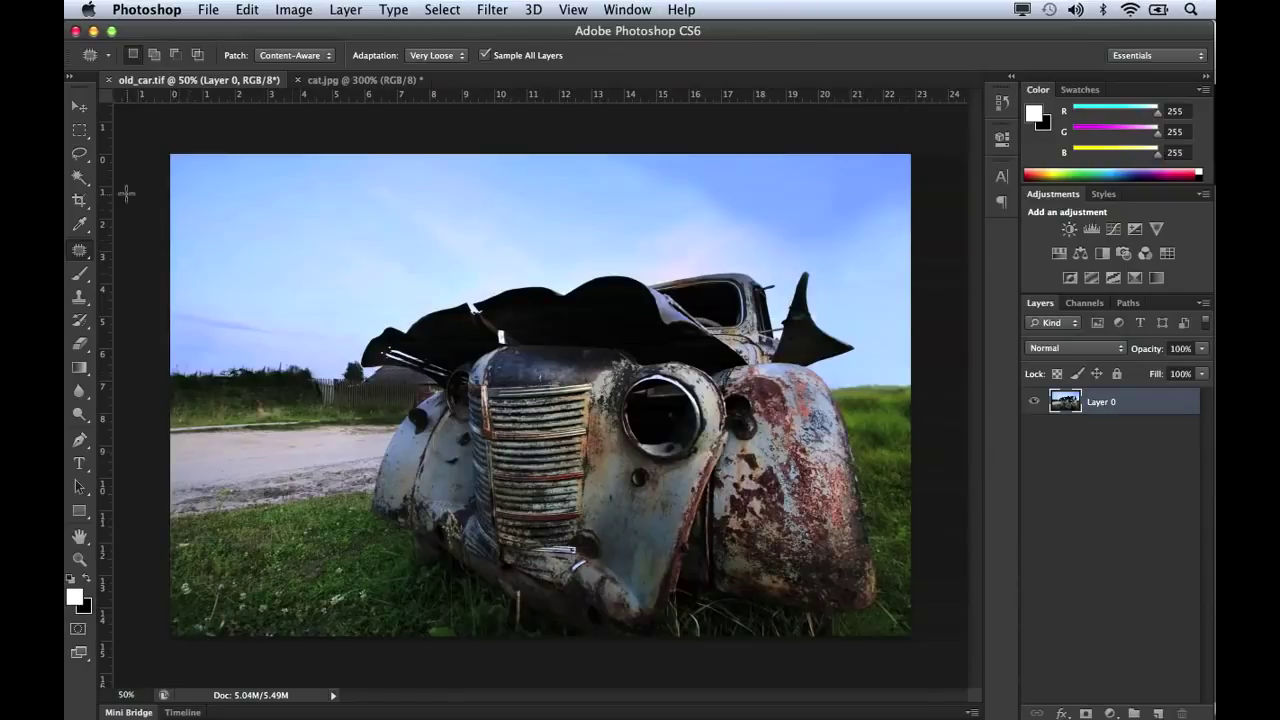
pyautogui.click(79, 153)
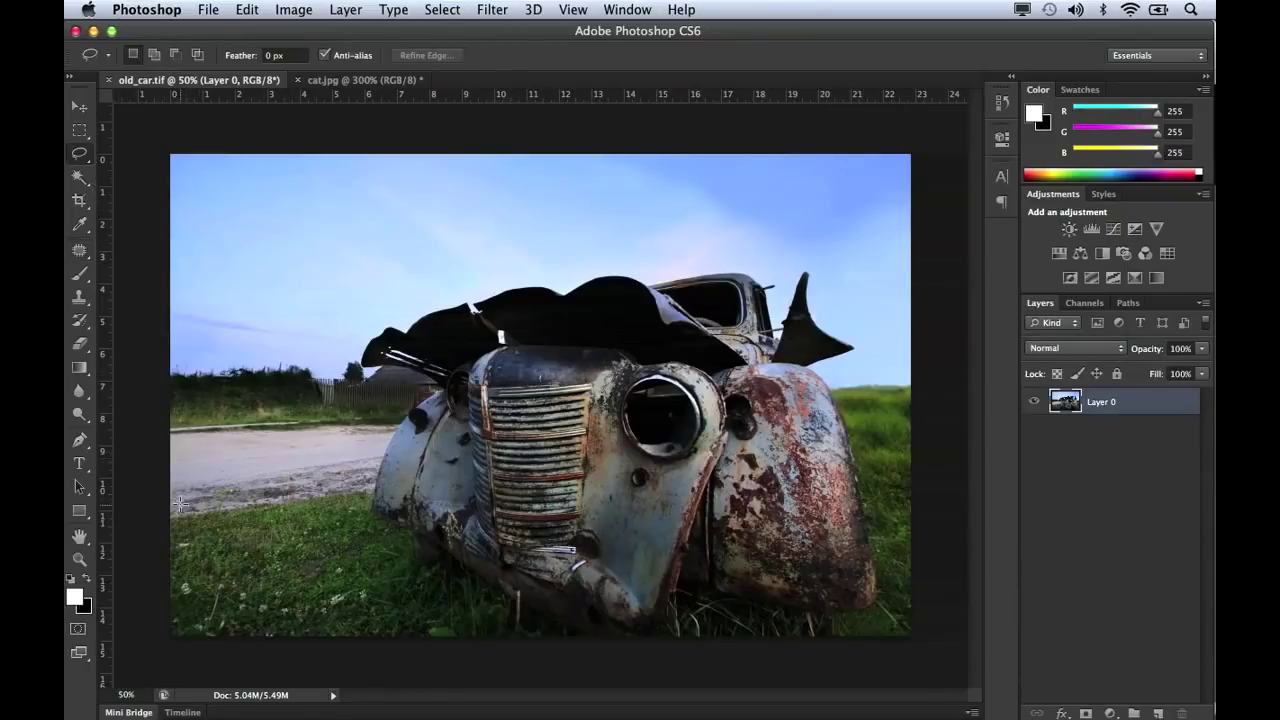
pyautogui.moveTo(165, 428)
pyautogui.mouseDown()
pyautogui.moveTo(290, 422)
pyautogui.moveTo(314, 432)
pyautogui.moveTo(308, 483)
pyautogui.moveTo(285, 505)
pyautogui.moveTo(185, 528)
pyautogui.moveTo(160, 482)
pyautogui.moveTo(160, 440)
pyautogui.moveTo(176, 424)
pyautogui.mouseUp()
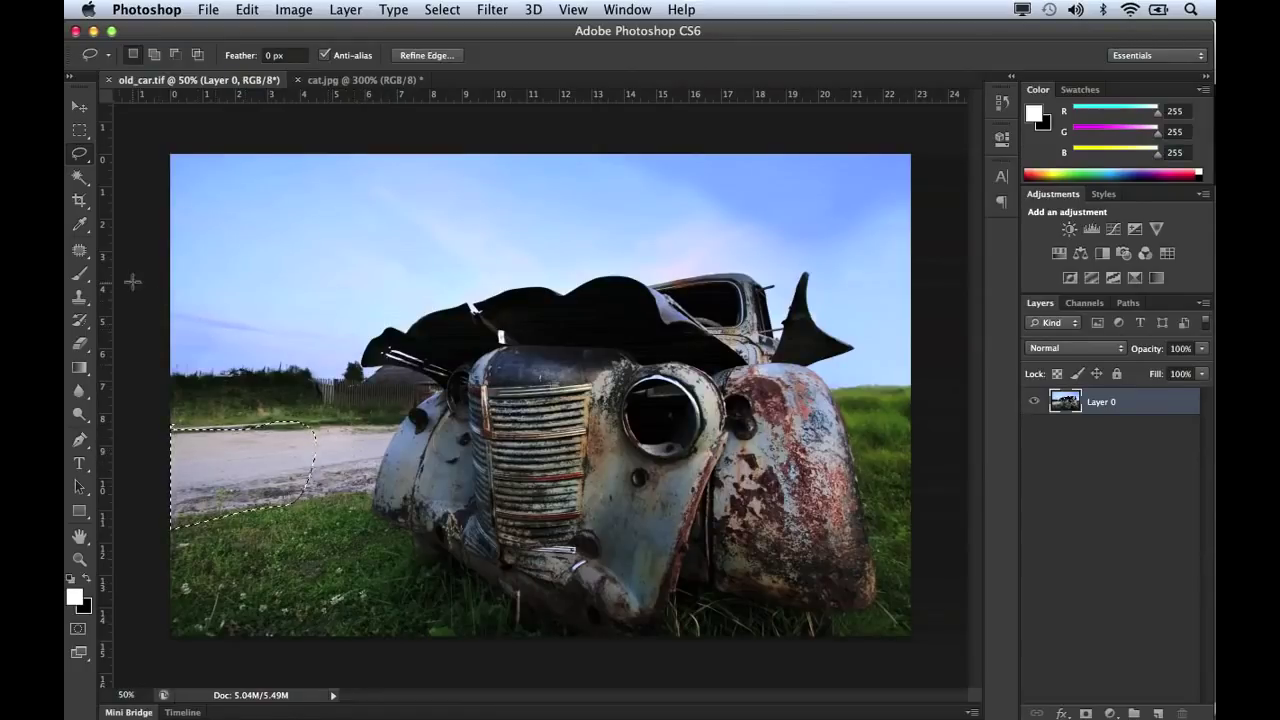
# Try patching the selected road area with the grass below it in Normal mode, and undo the patch.
pyautogui.click(82, 252)
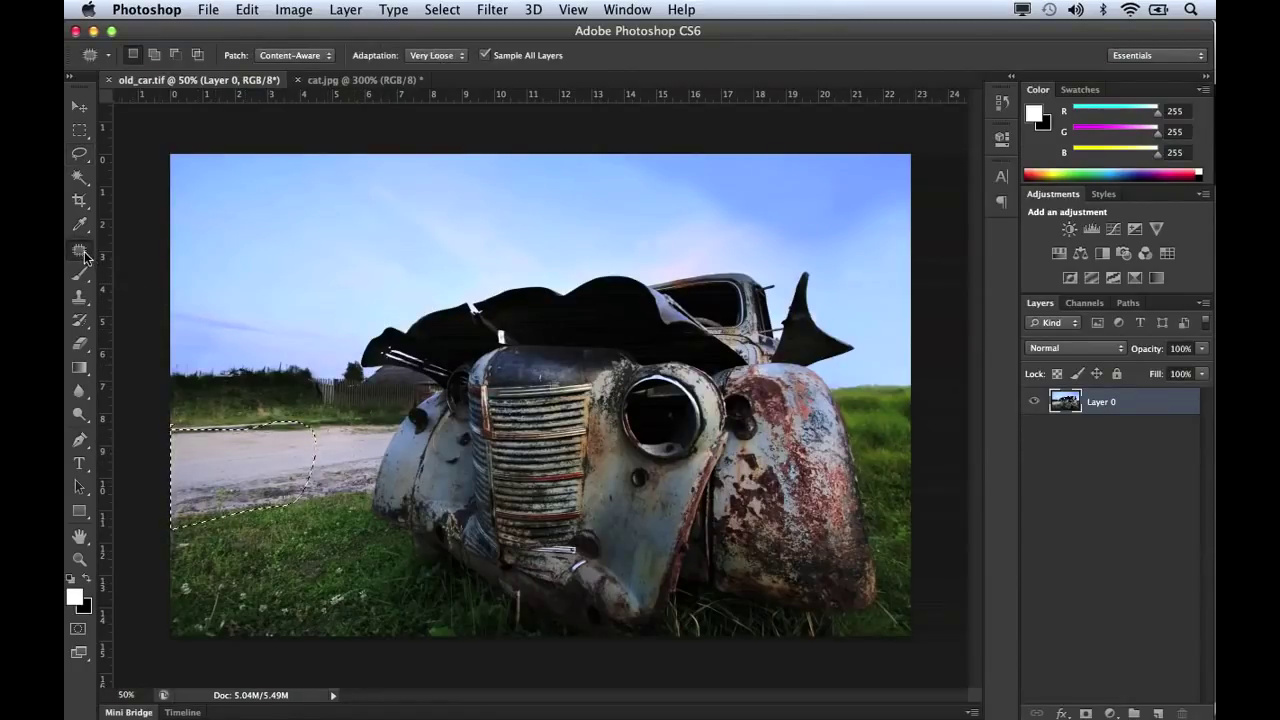
pyautogui.click(311, 58)
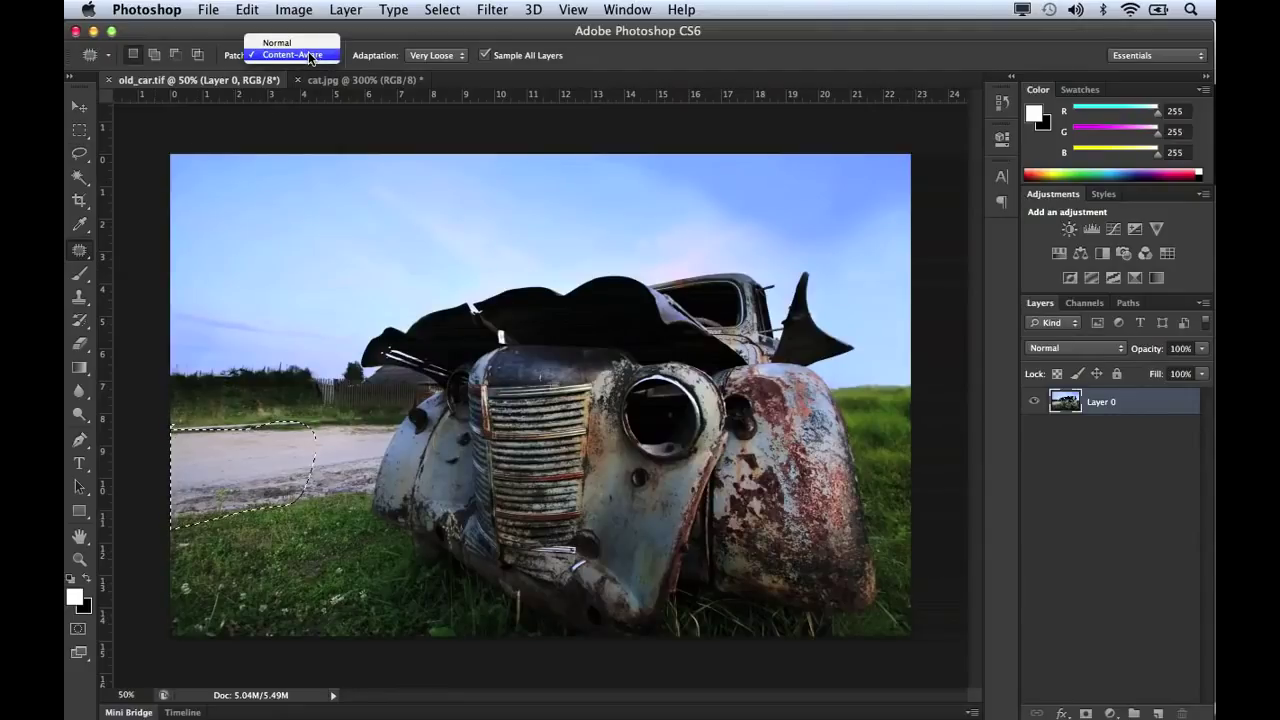
pyautogui.click(277, 43)
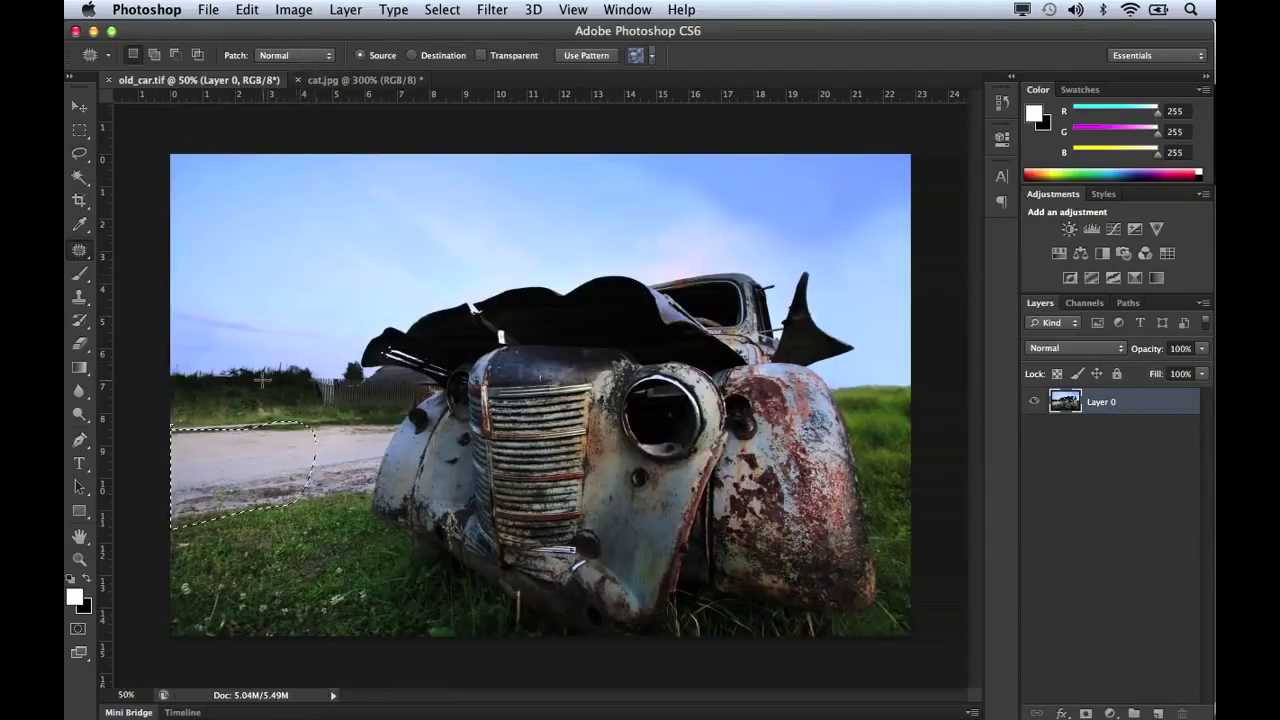
pyautogui.moveTo(244, 480)
pyautogui.mouseDown()
pyautogui.moveTo(251, 574)
pyautogui.moveTo(271, 568)
pyautogui.mouseUp()
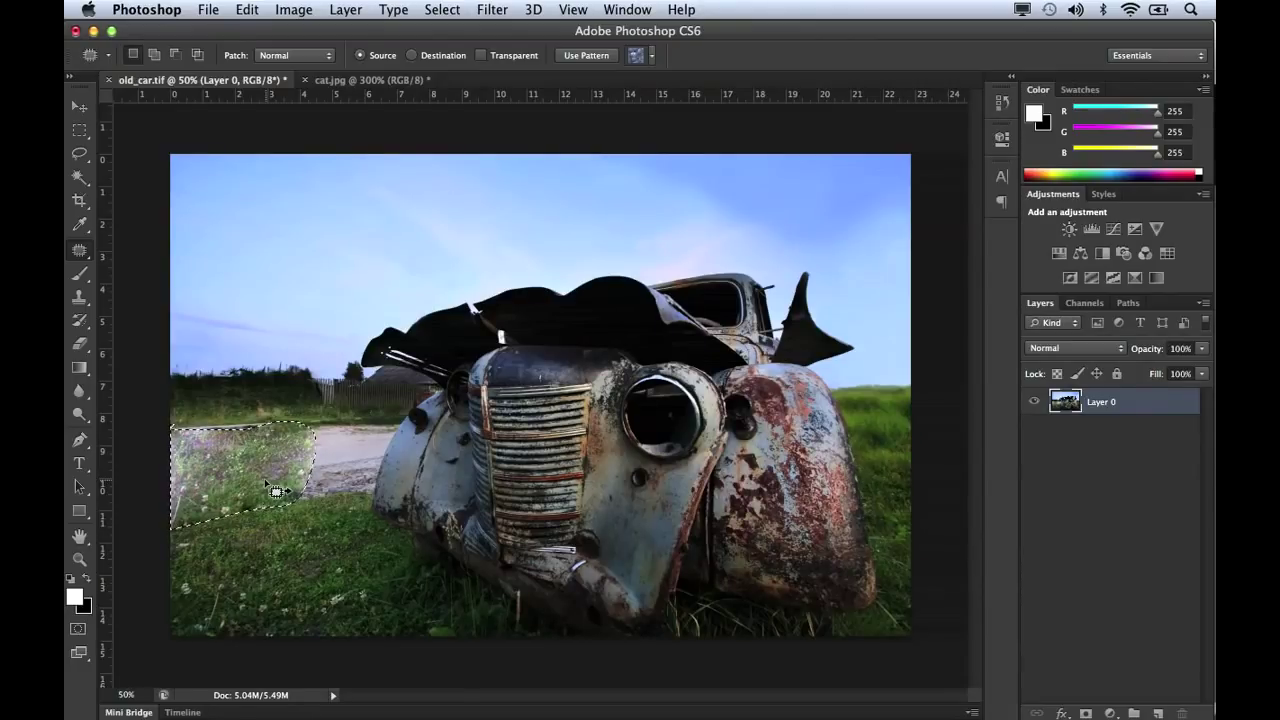
pyautogui.press('super+z')
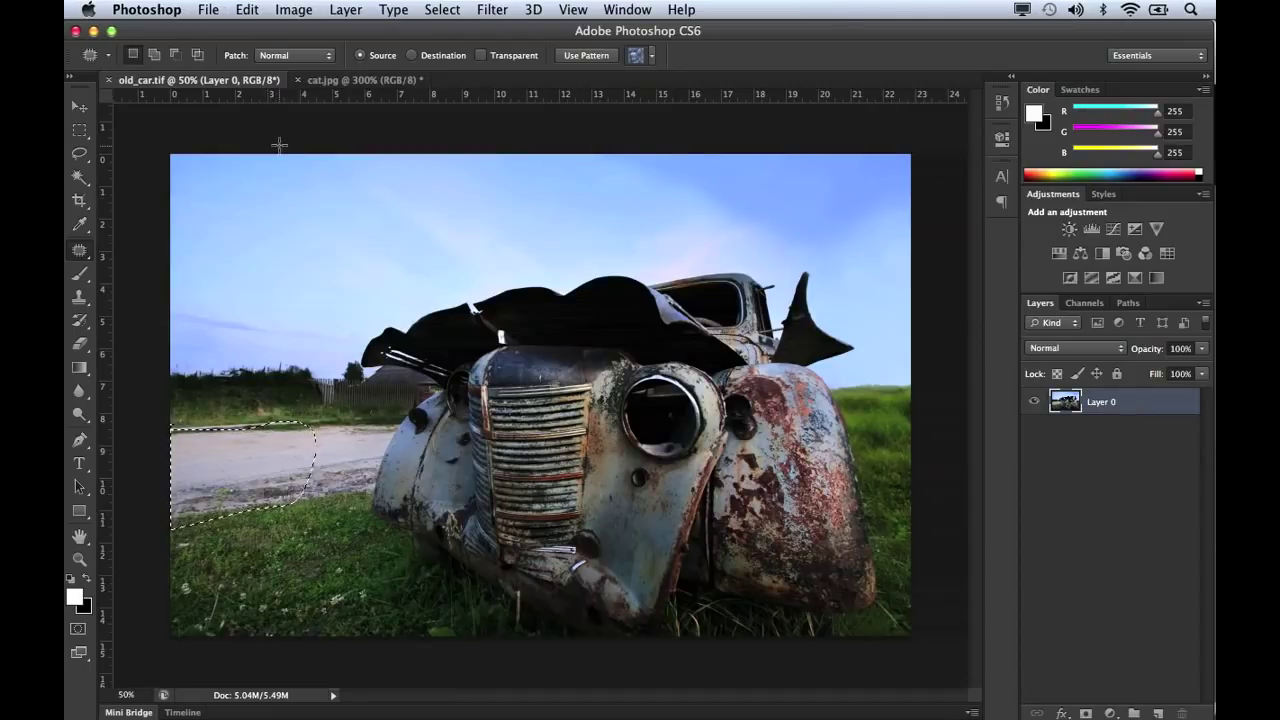
# Patch the selected road area with the grass below it in Content-Aware mode with Very Loose adaptation.
pyautogui.click(295, 60)
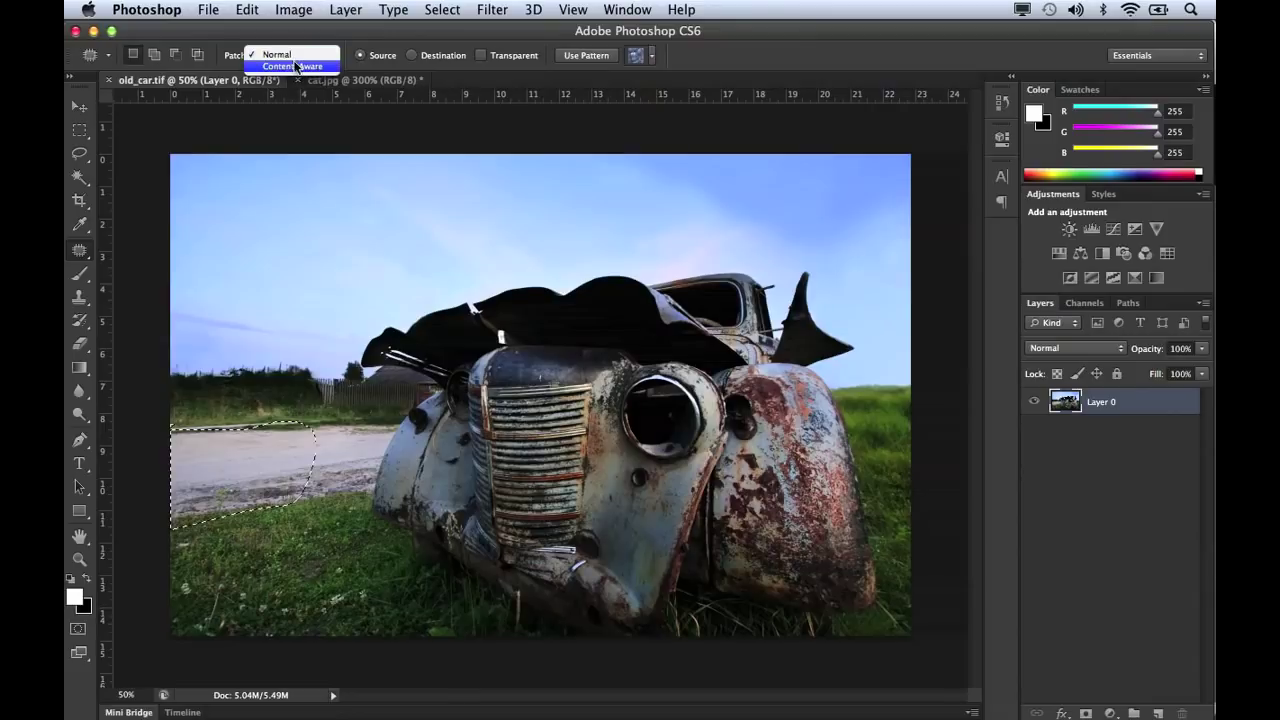
pyautogui.click(296, 66)
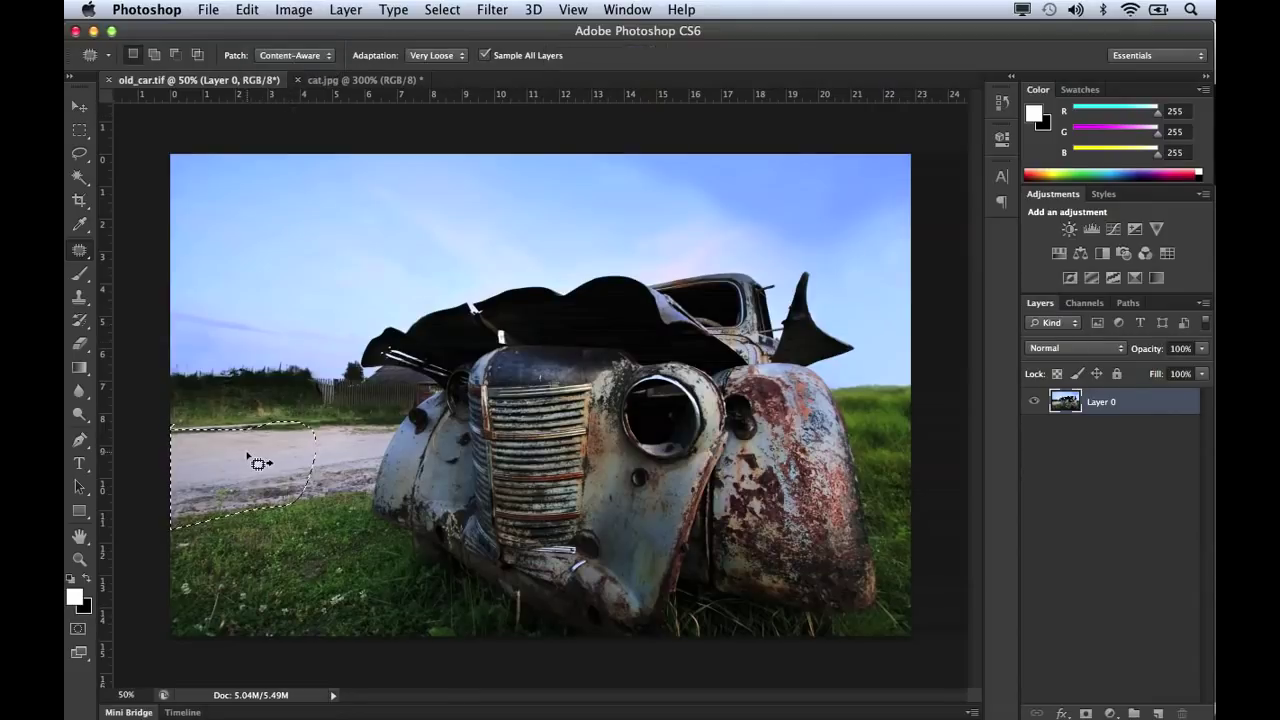
pyautogui.moveTo(250, 460); pyautogui.dragTo(276, 568)
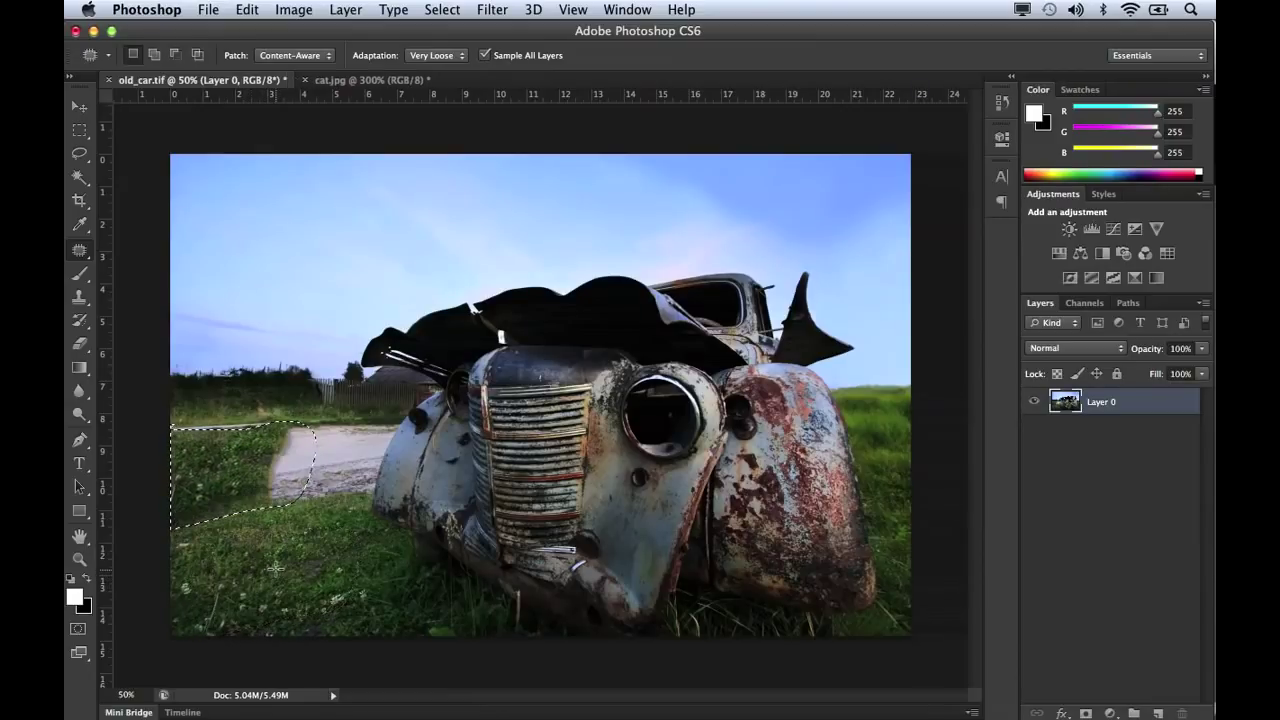
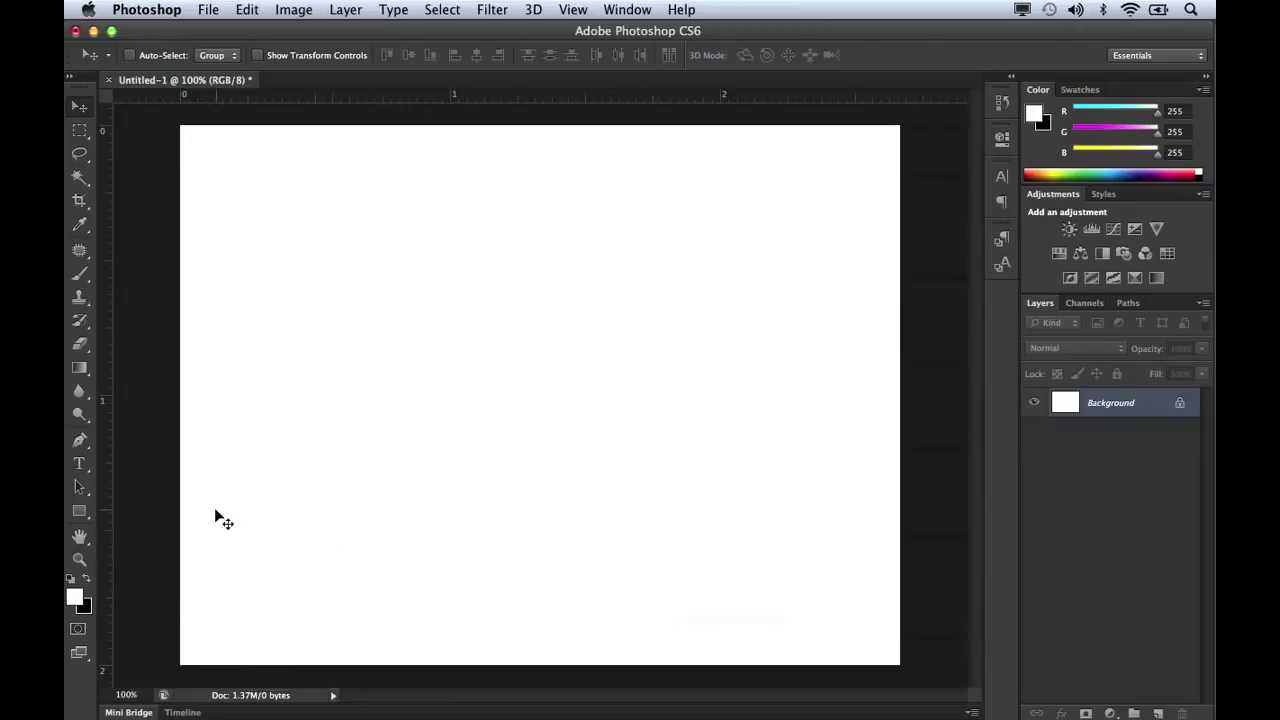
# Add a text layer reading "Sample" and duplicate it into a column of four evenly spaced lines on the white canvas.
pyautogui.click(79, 463)
pyautogui.click(258, 210)
pyautogui.write('Sample')
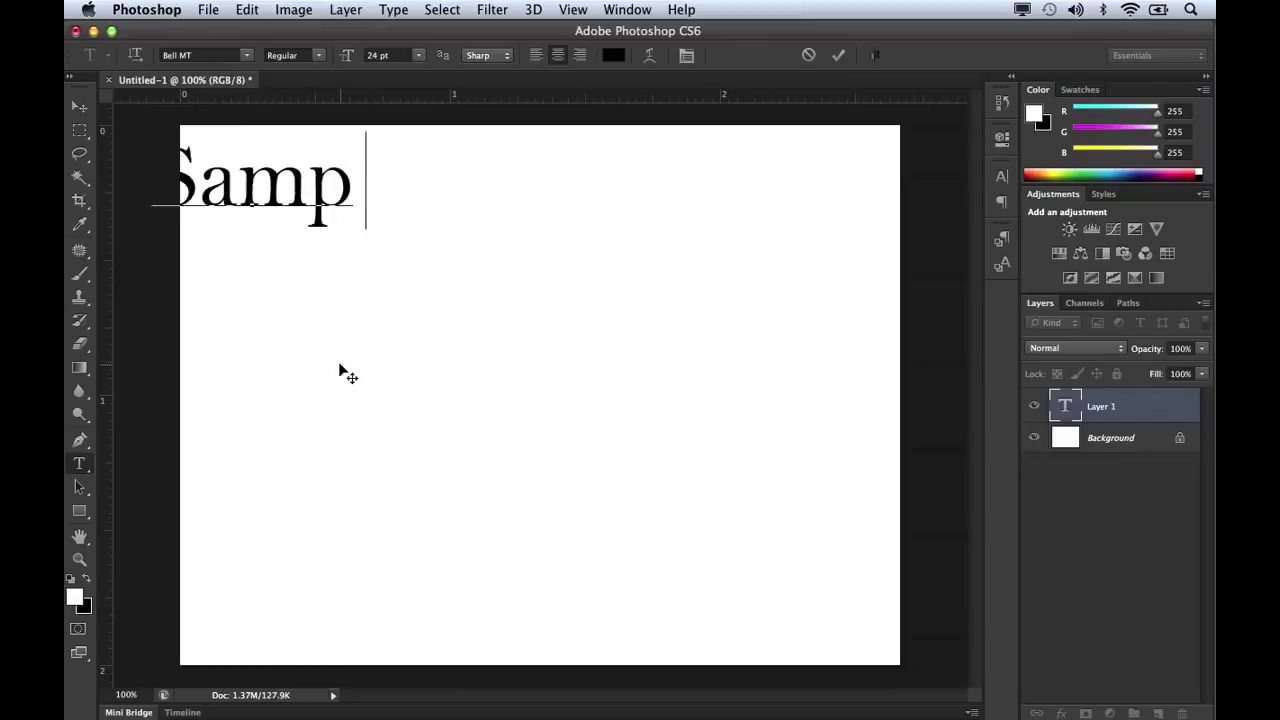
pyautogui.click(80, 106)
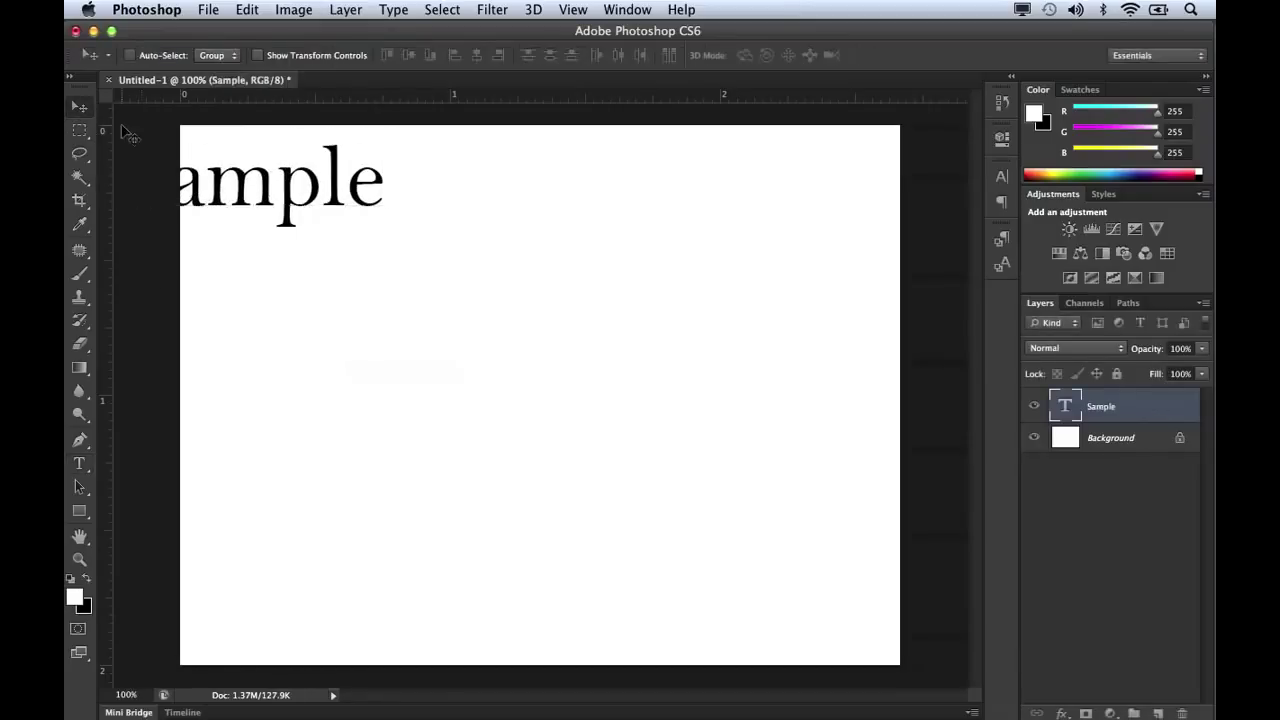
pyautogui.moveTo(218, 190); pyautogui.dragTo(350, 553)
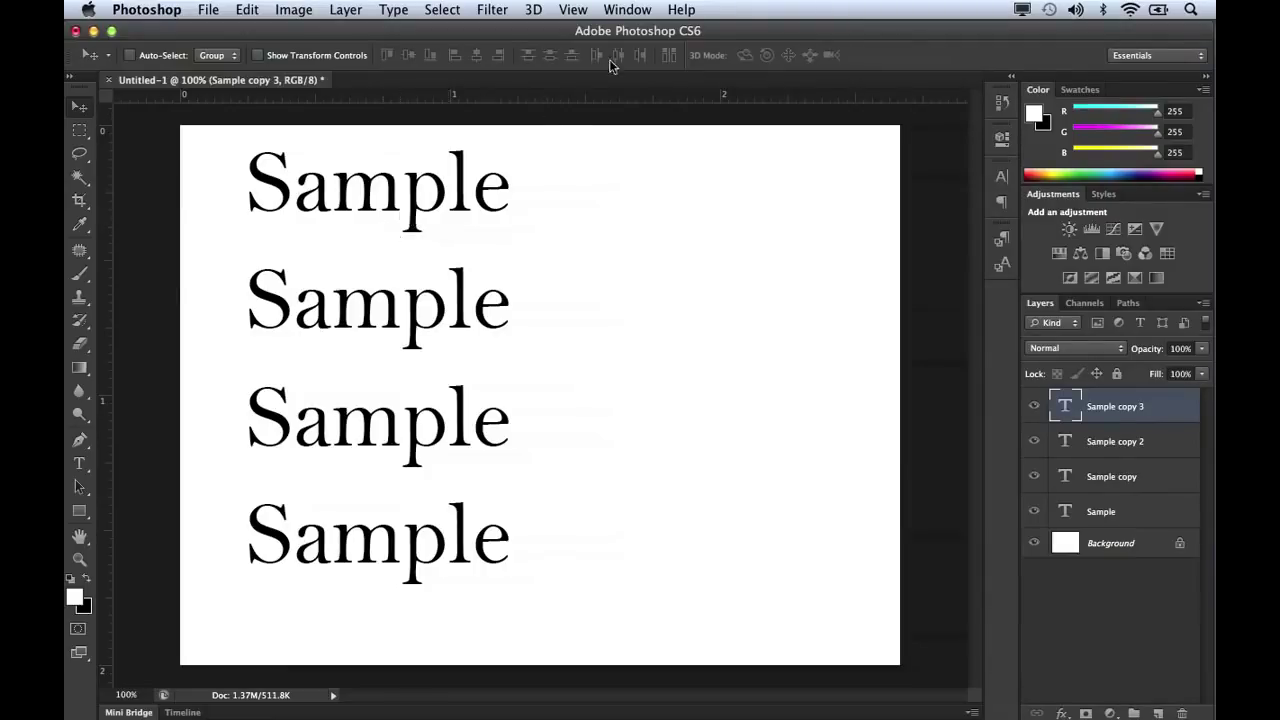
# Show the Character Styles panel and clear the style overrides on all four Sample text layers.
pyautogui.click(628, 10)
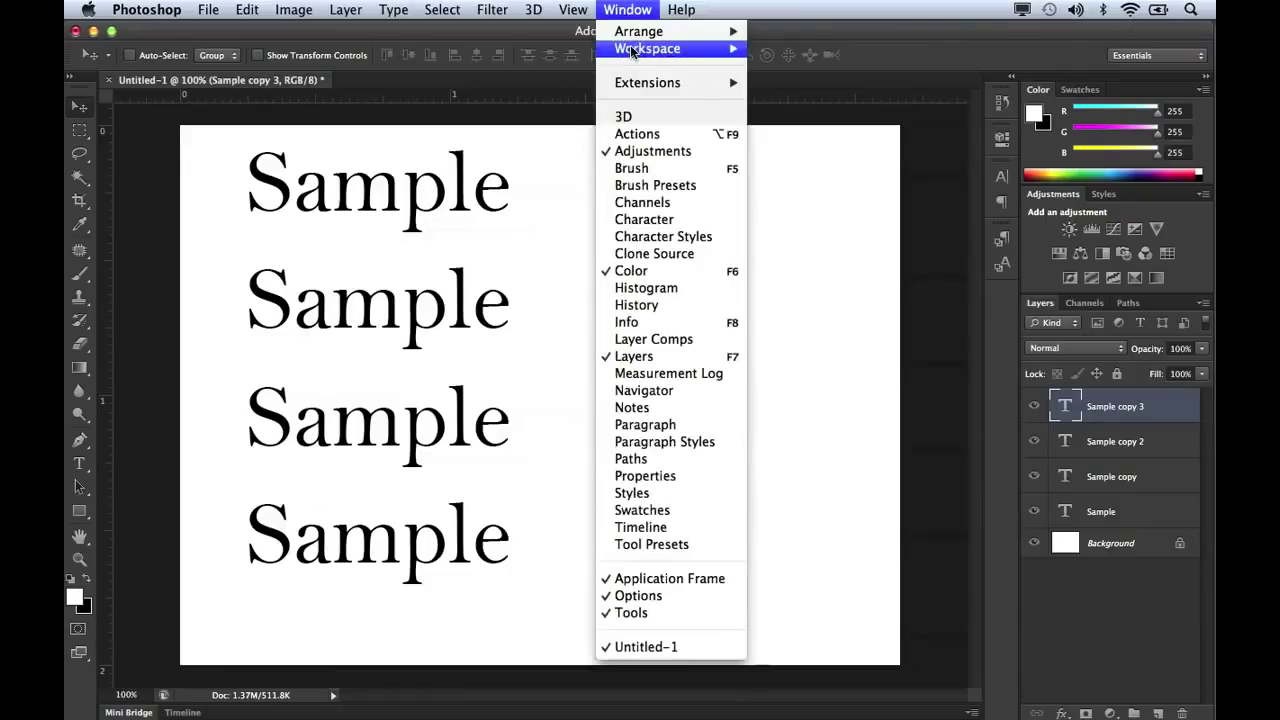
pyautogui.click(660, 238)
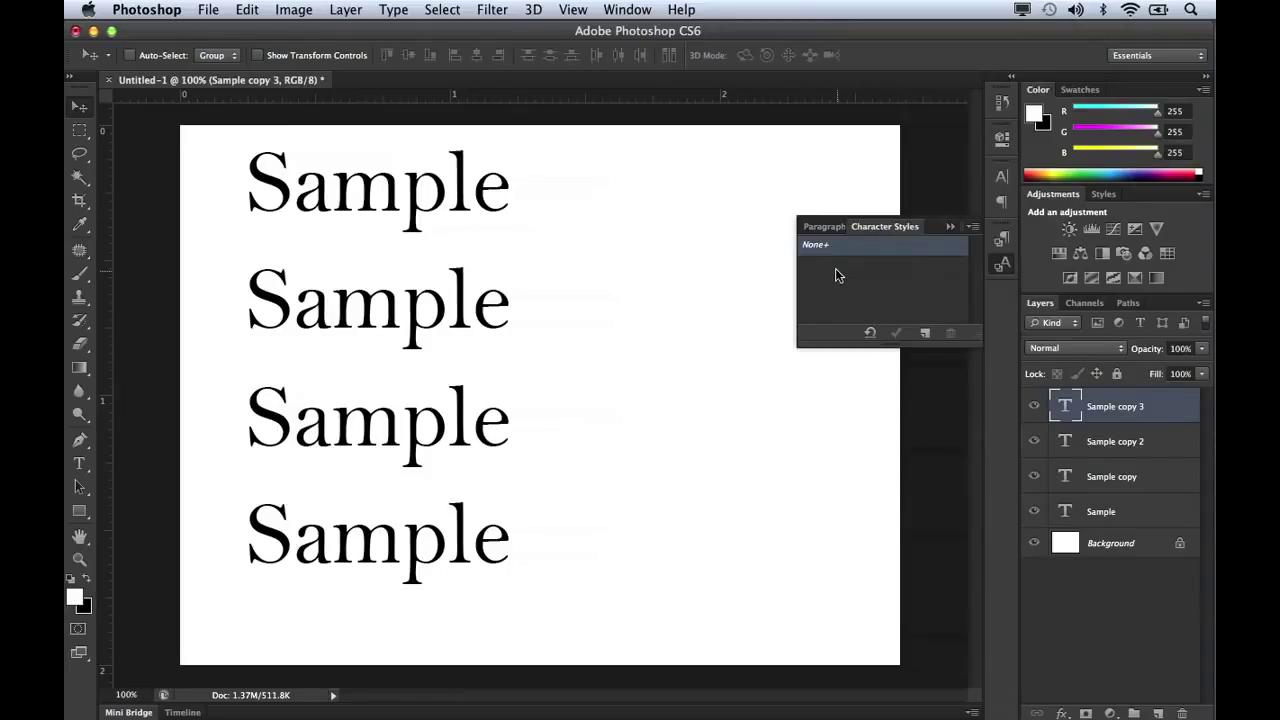
pyautogui.click(870, 334)
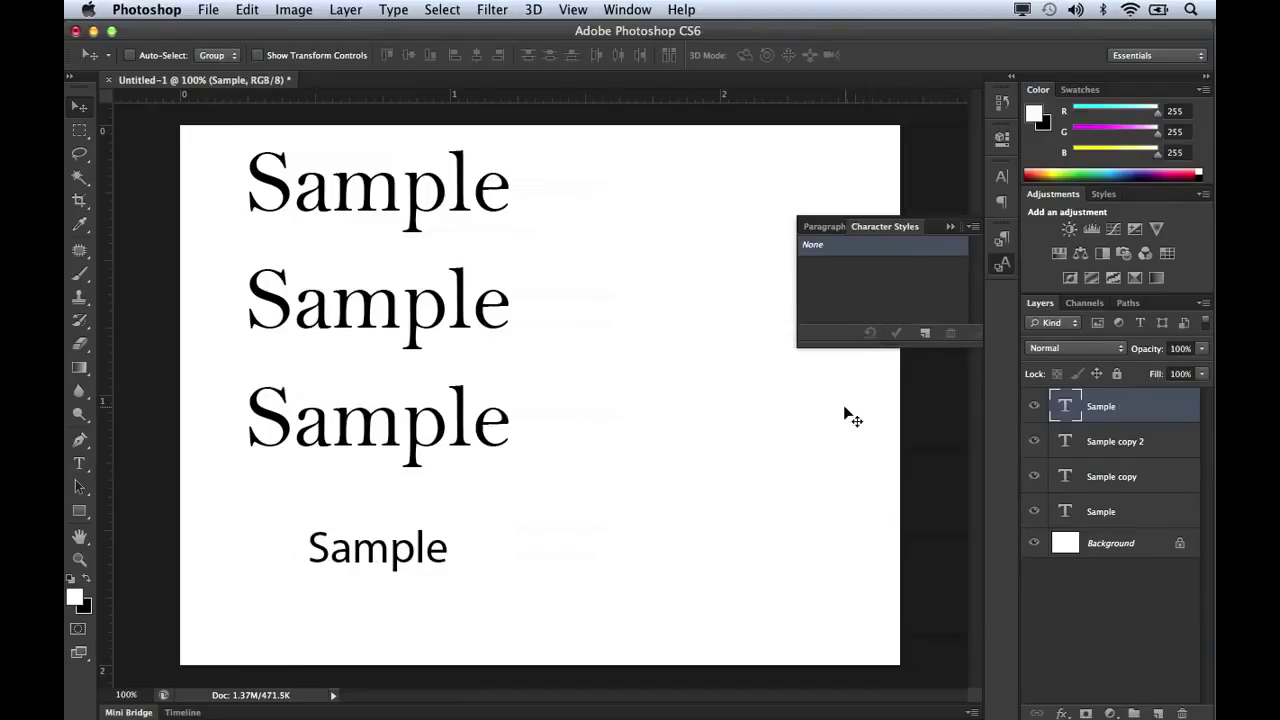
pyautogui.click(1088, 443)
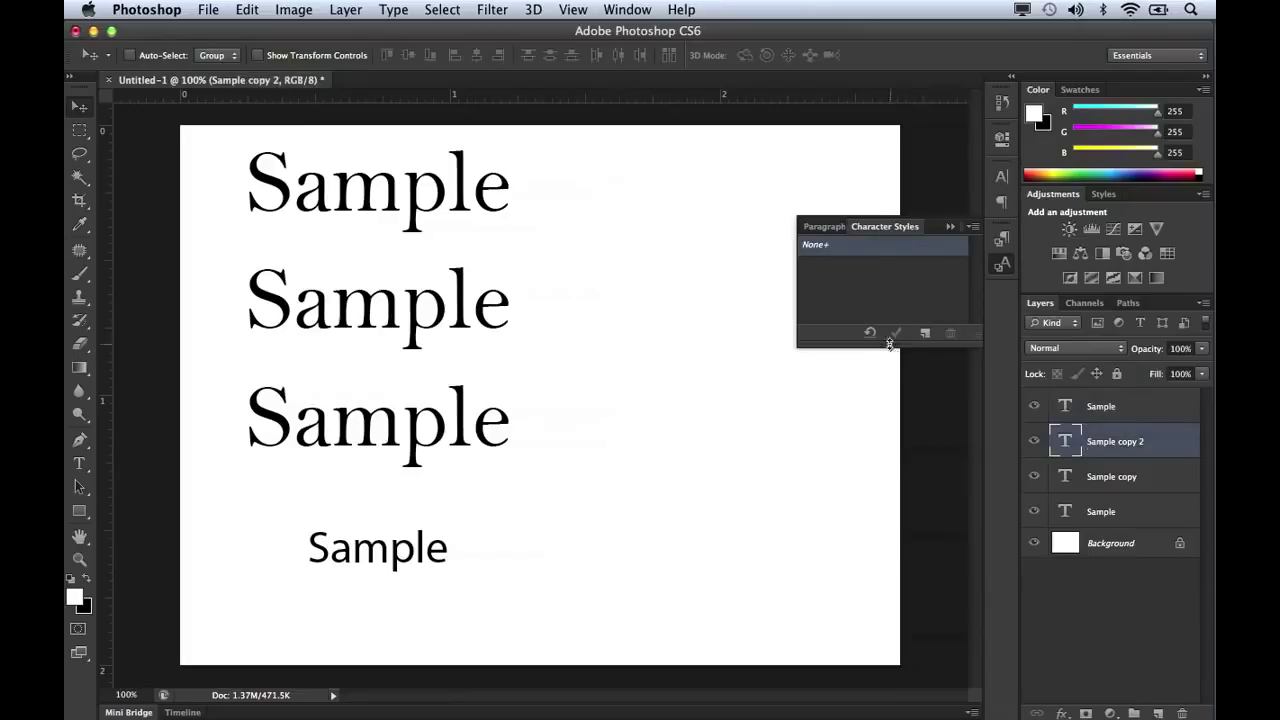
pyautogui.click(870, 334)
pyautogui.click(1085, 480)
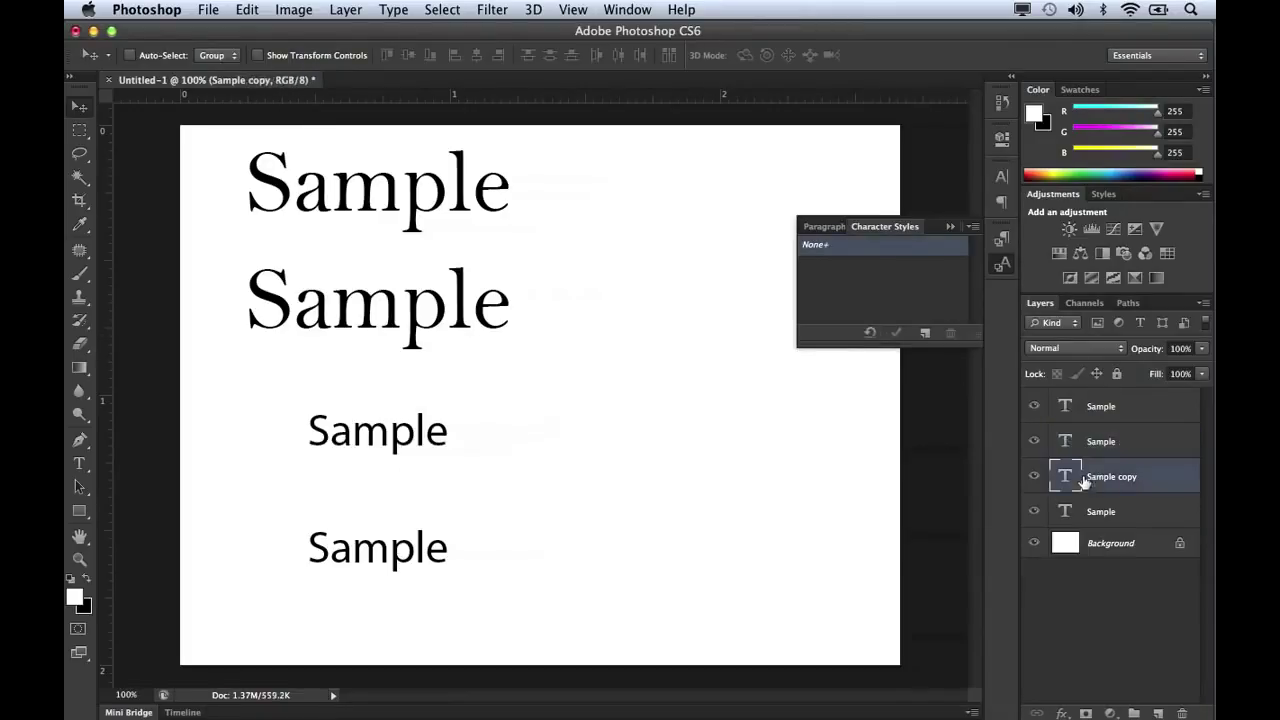
pyautogui.click(870, 334)
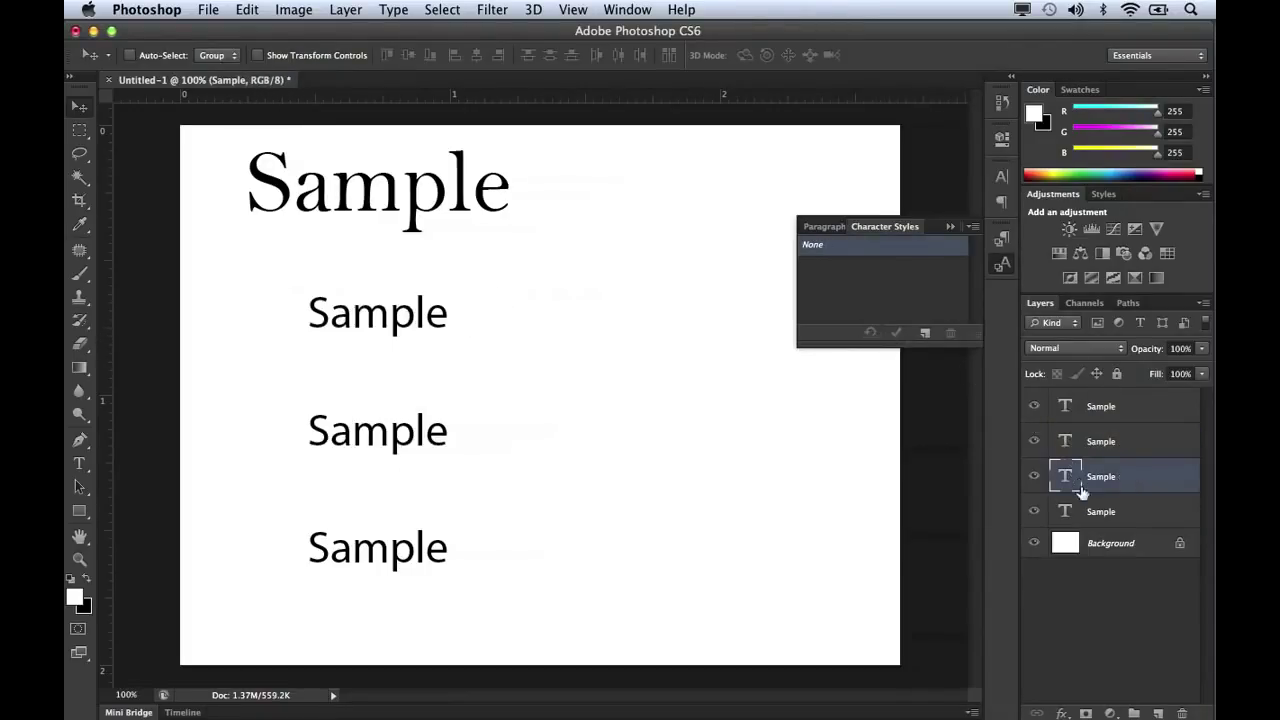
pyautogui.click(1086, 511)
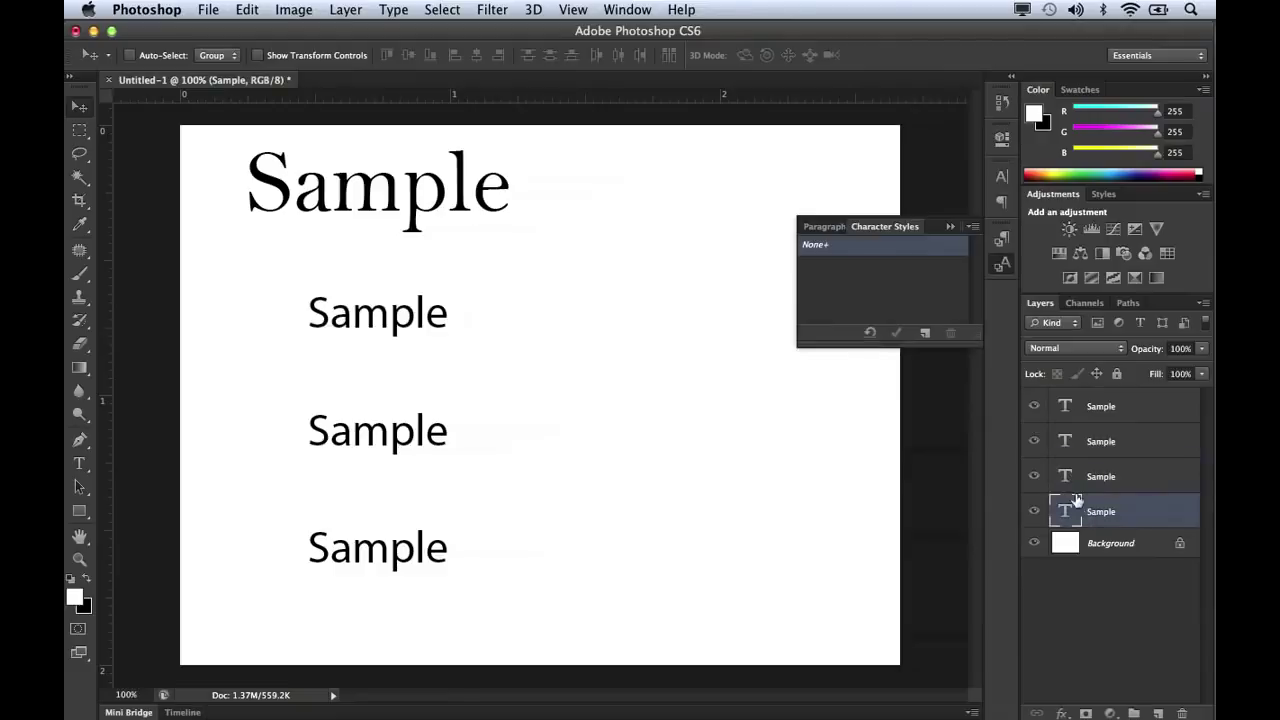
pyautogui.click(871, 334)
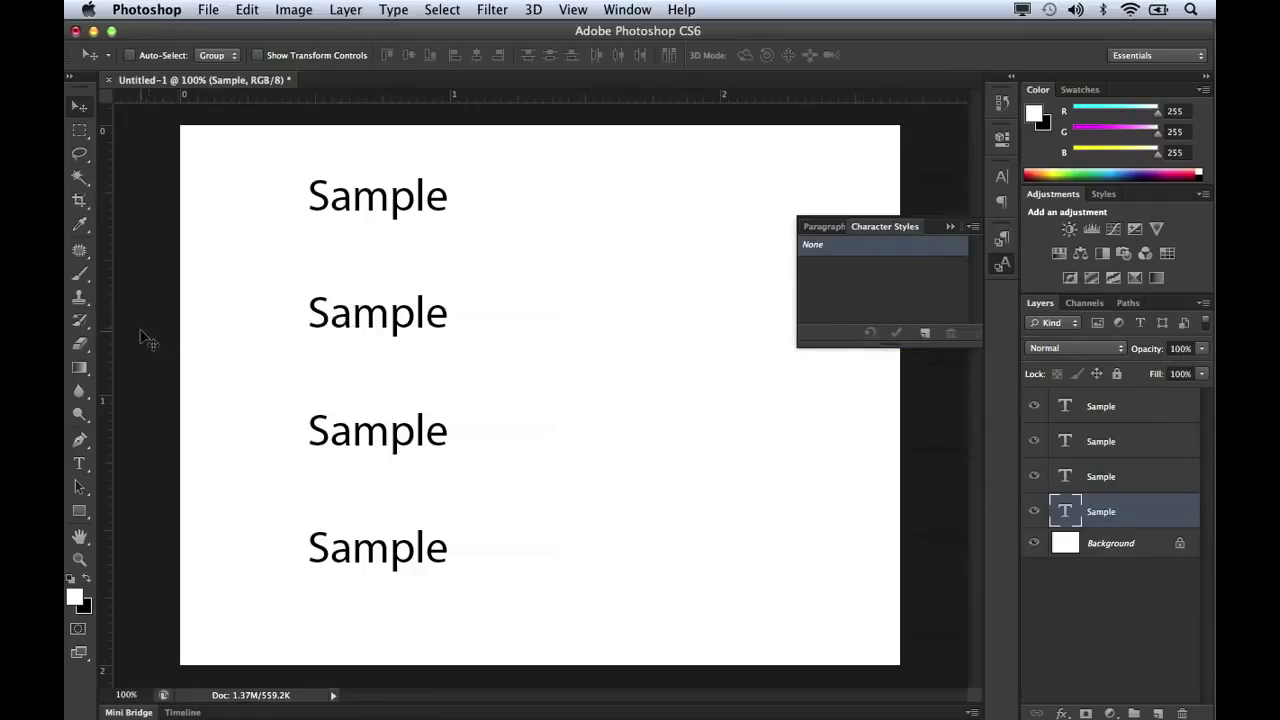
# With the bottommost Sample text selected, create a new character style and name it My Style.
pyautogui.click(80, 463)
pyautogui.click(404, 543)
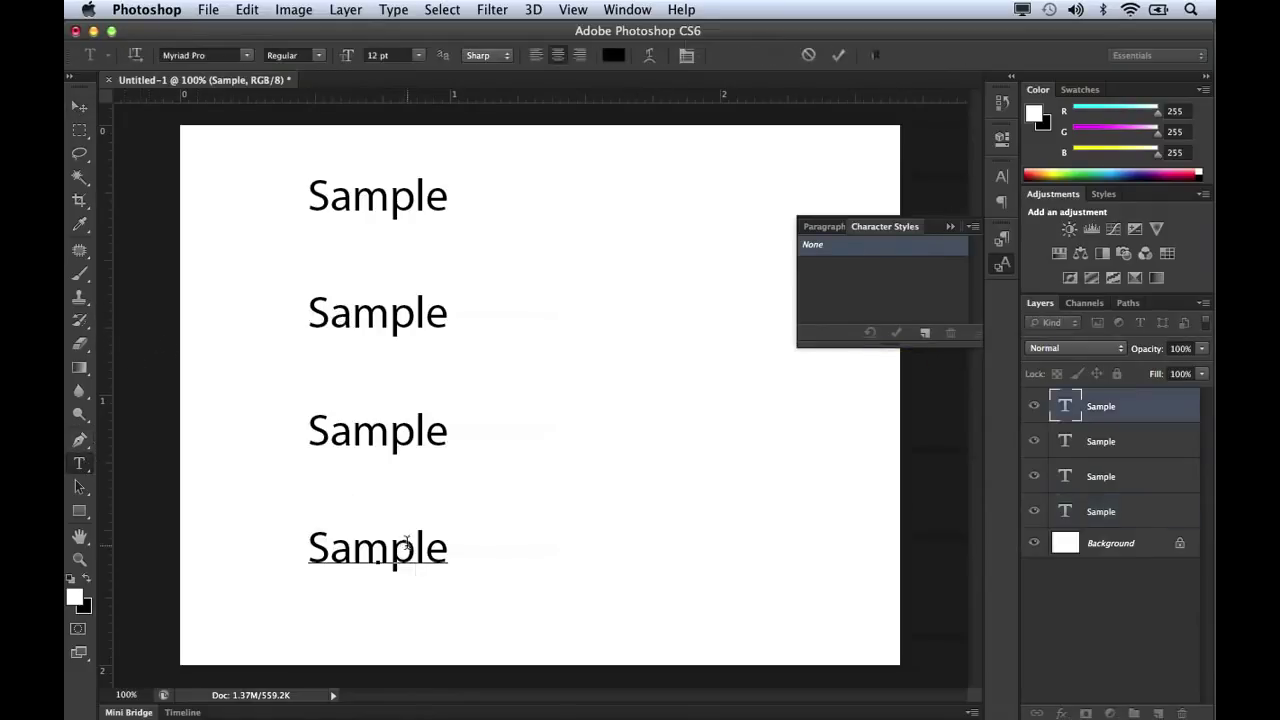
pyautogui.moveTo(449, 548); pyautogui.dragTo(280, 552)
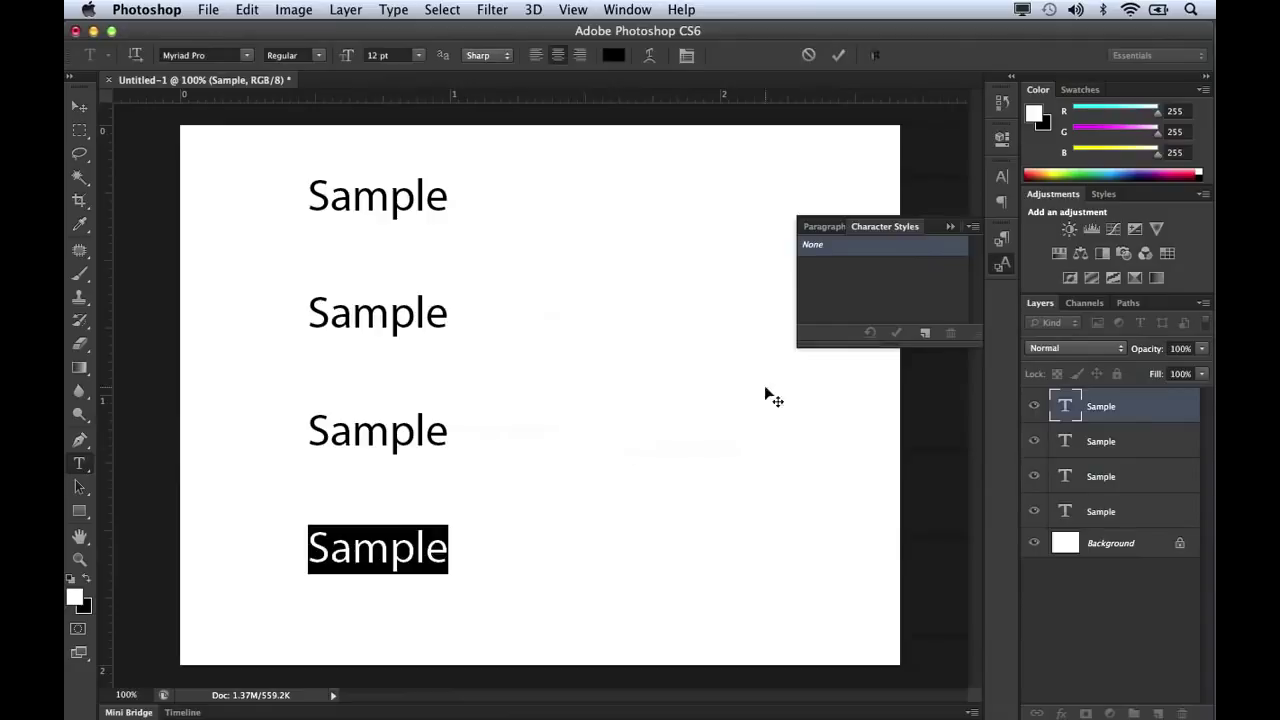
pyautogui.click(925, 334)
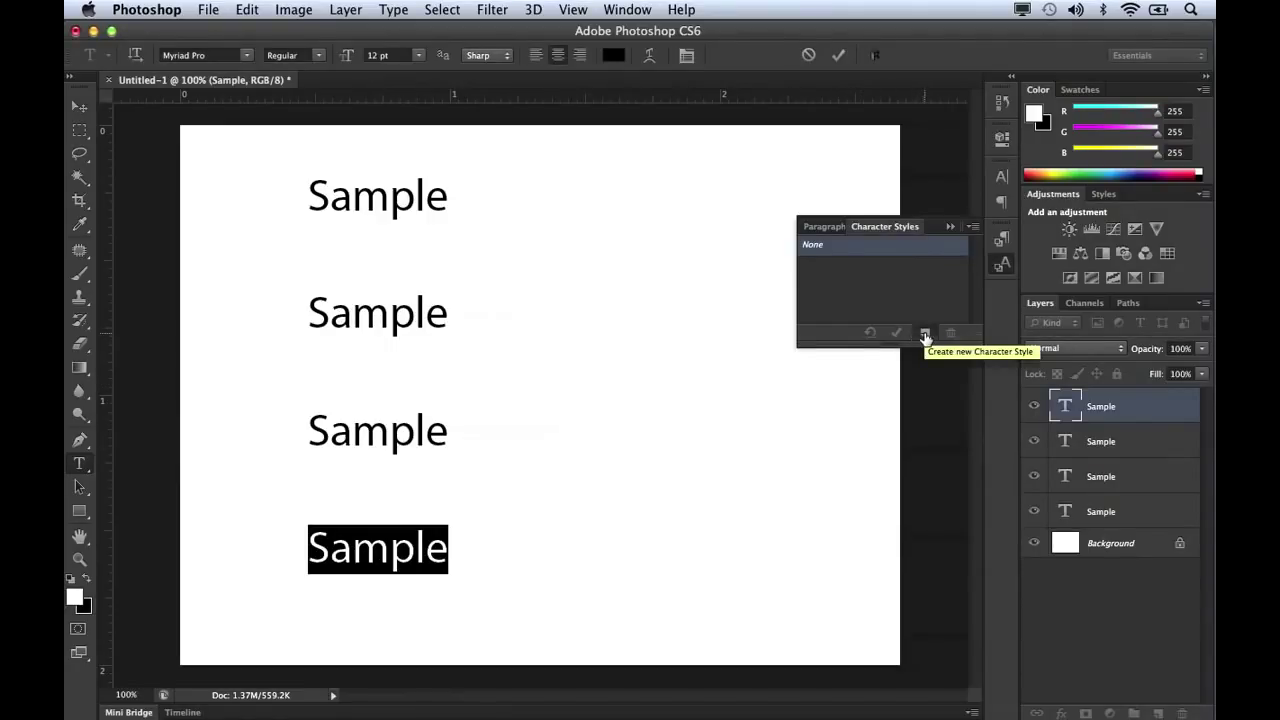
pyautogui.click(925, 334)
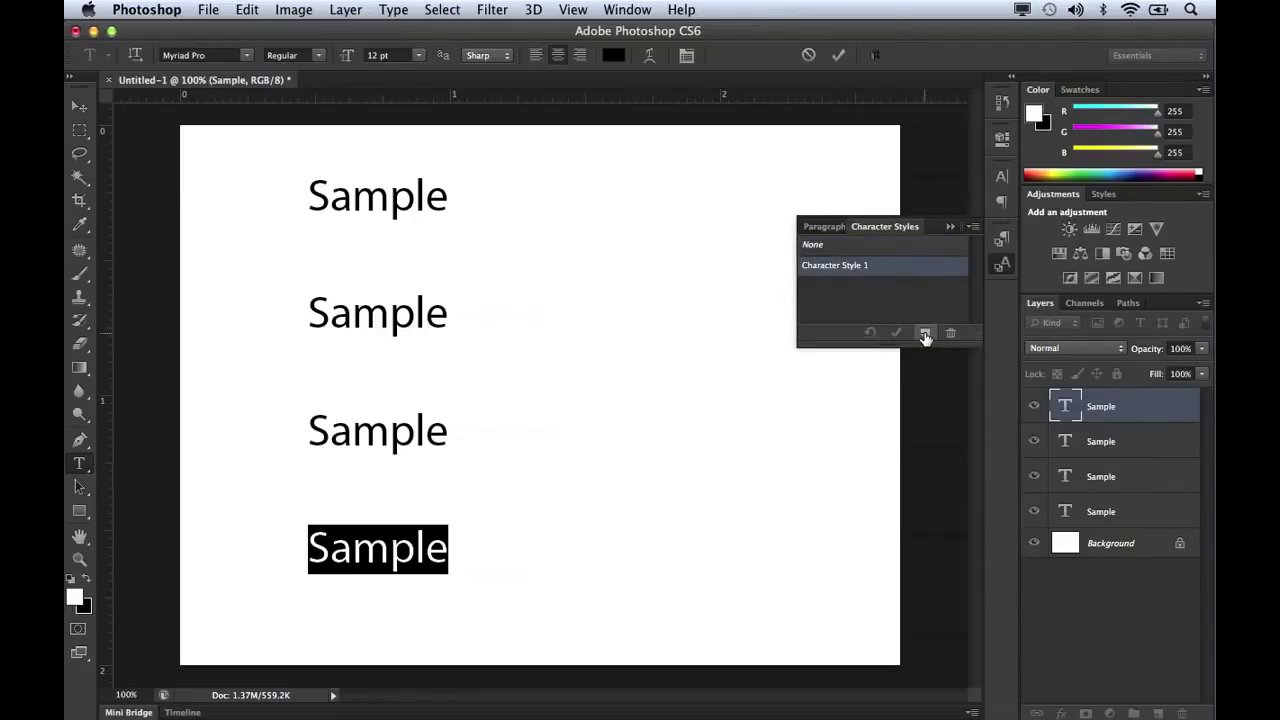
pyautogui.doubleClick(855, 275)
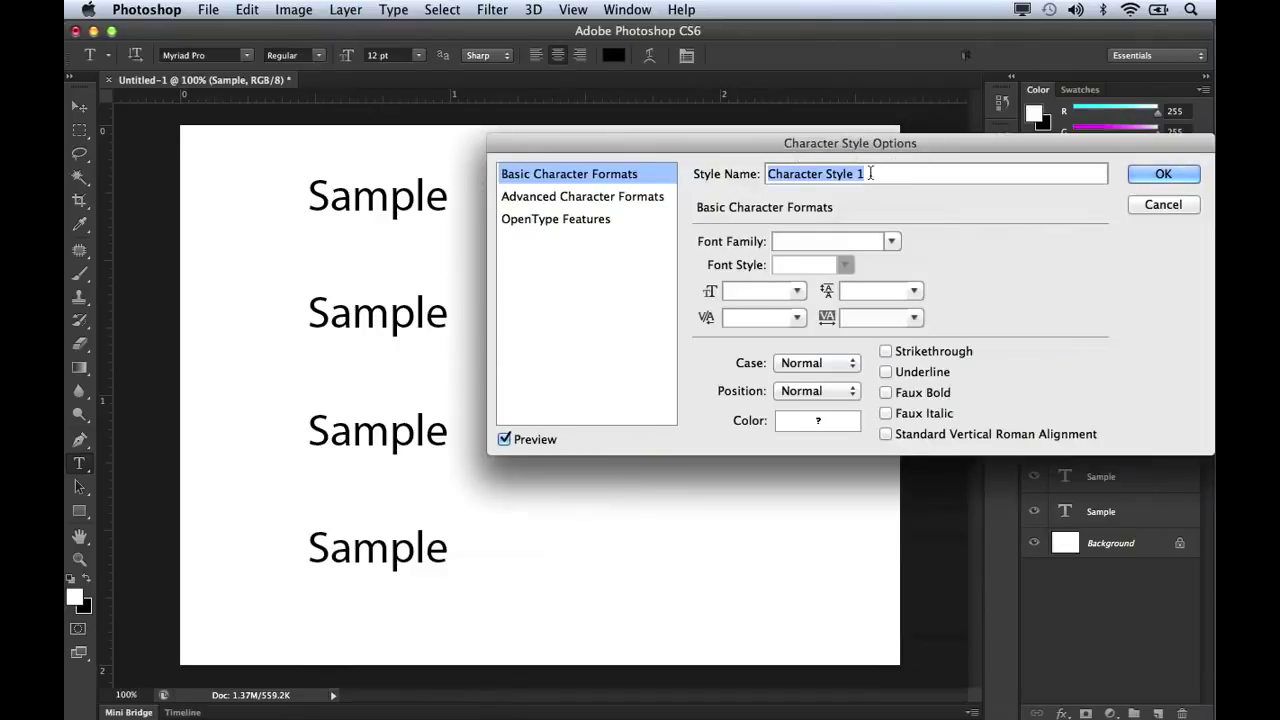
pyautogui.write('My Style')
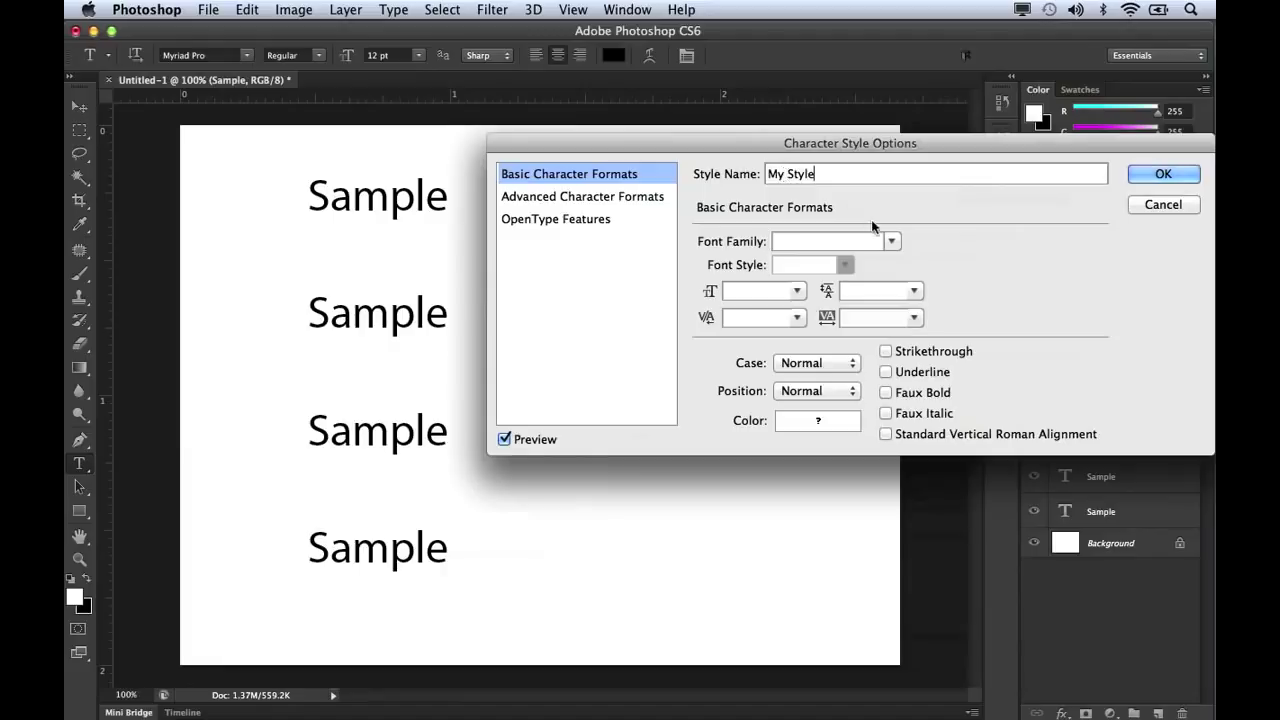
# Set the font family of My Style to ANGEL TEARS and its font size to 30 pt.
pyautogui.click(891, 241)
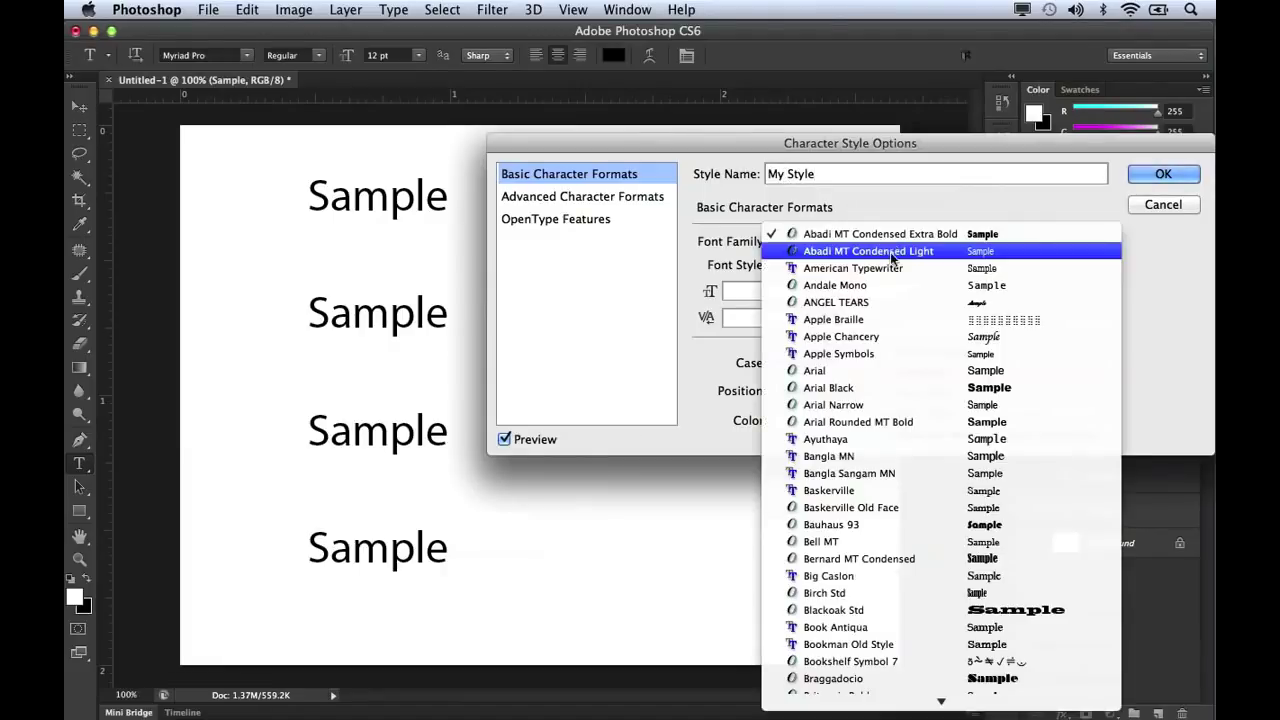
pyautogui.click(882, 304)
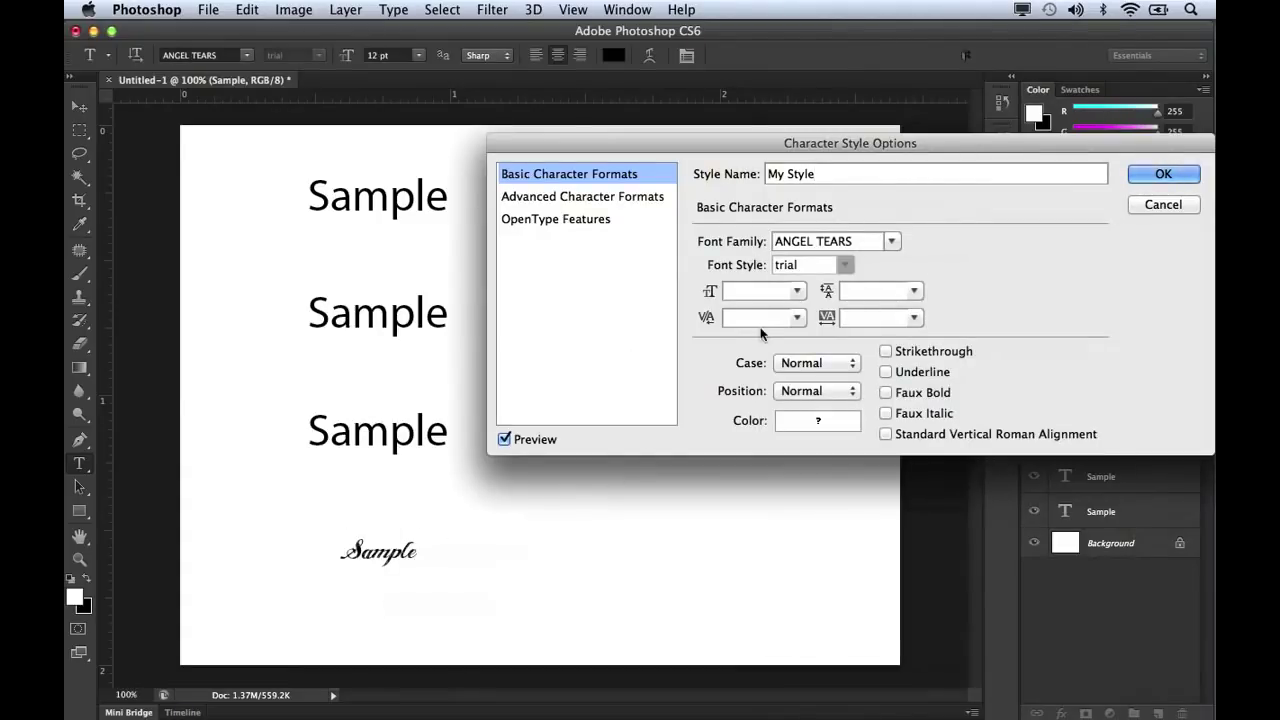
pyautogui.click(798, 291)
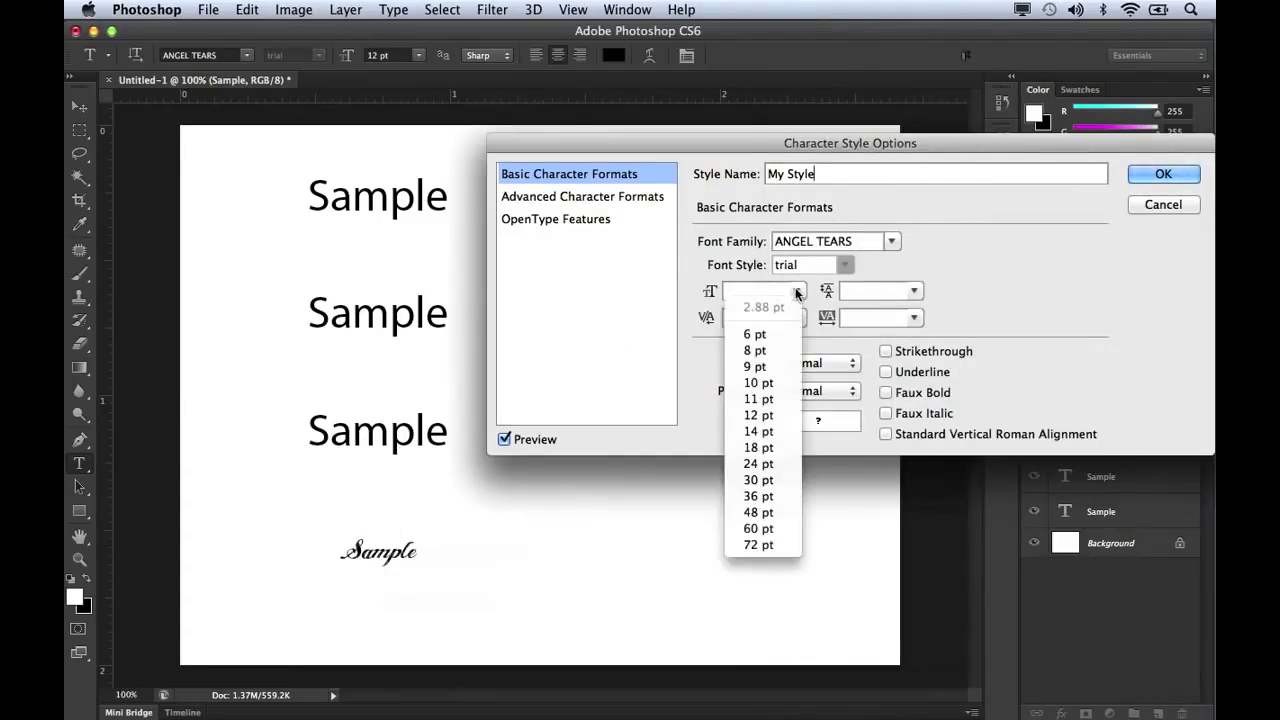
pyautogui.click(773, 481)
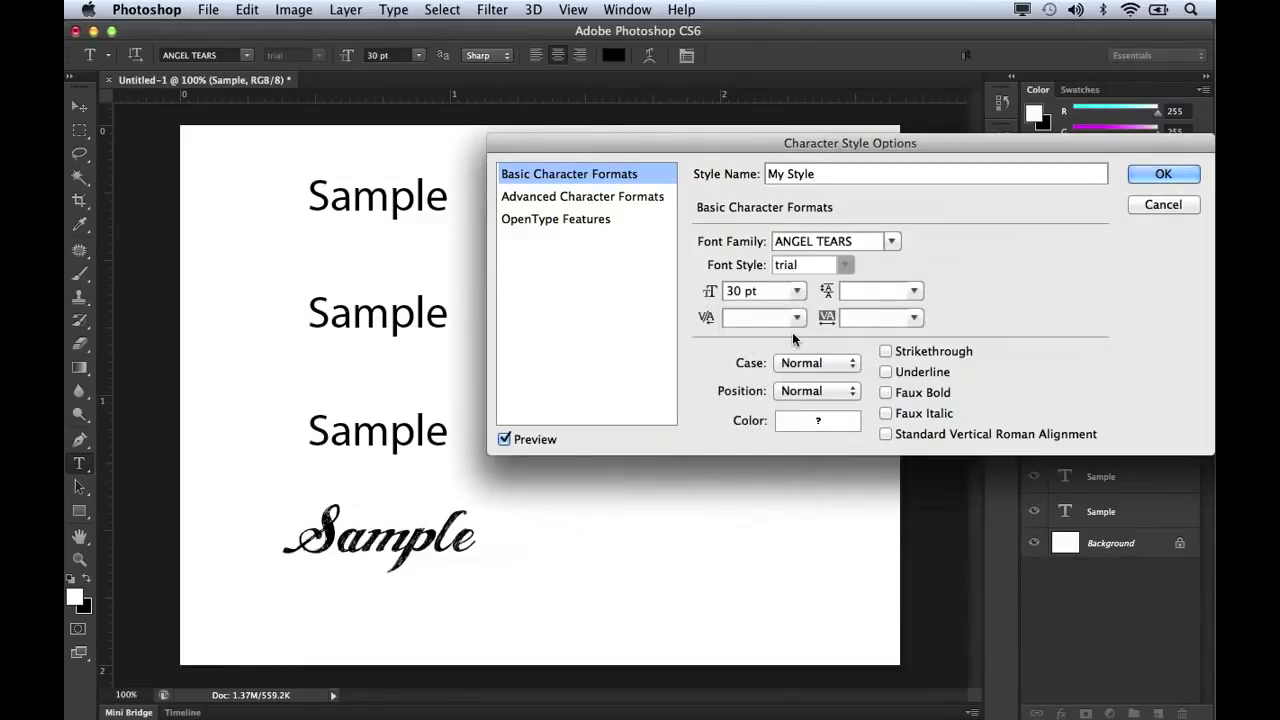
# Review the style's Advanced Character Formats and OpenType Features, and accept the style settings.
pyautogui.click(618, 204)
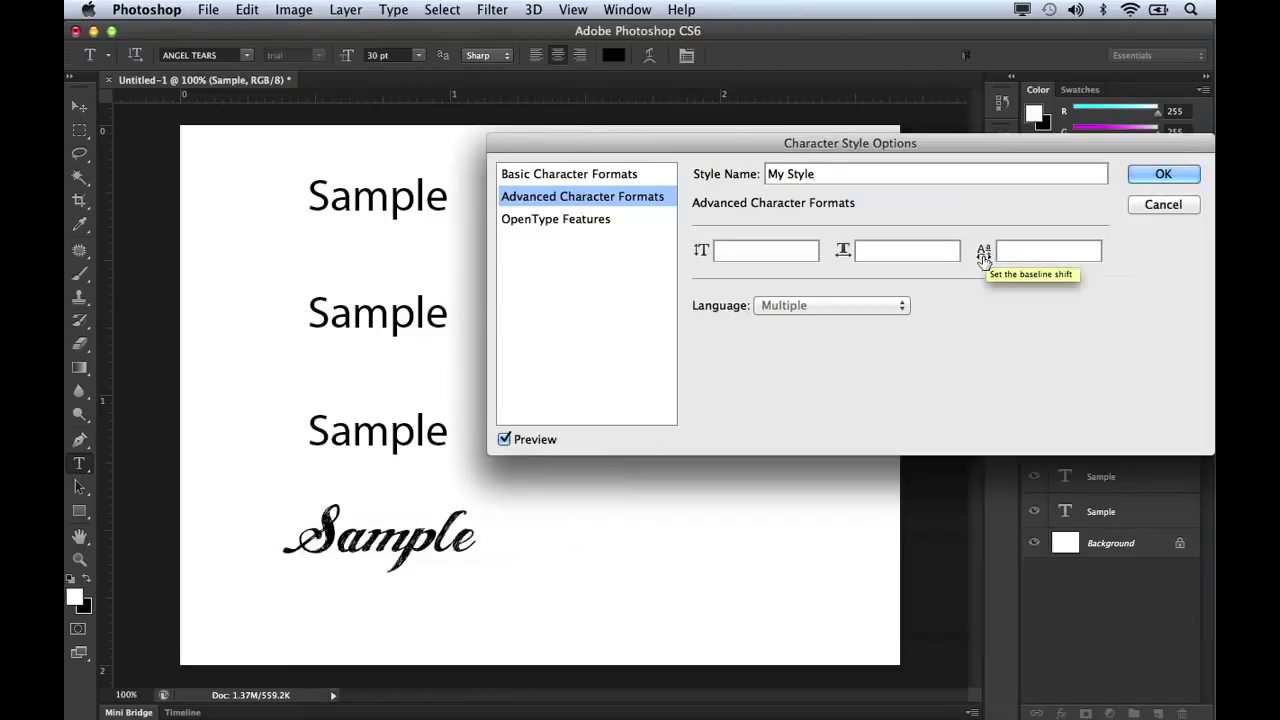
pyautogui.click(533, 221)
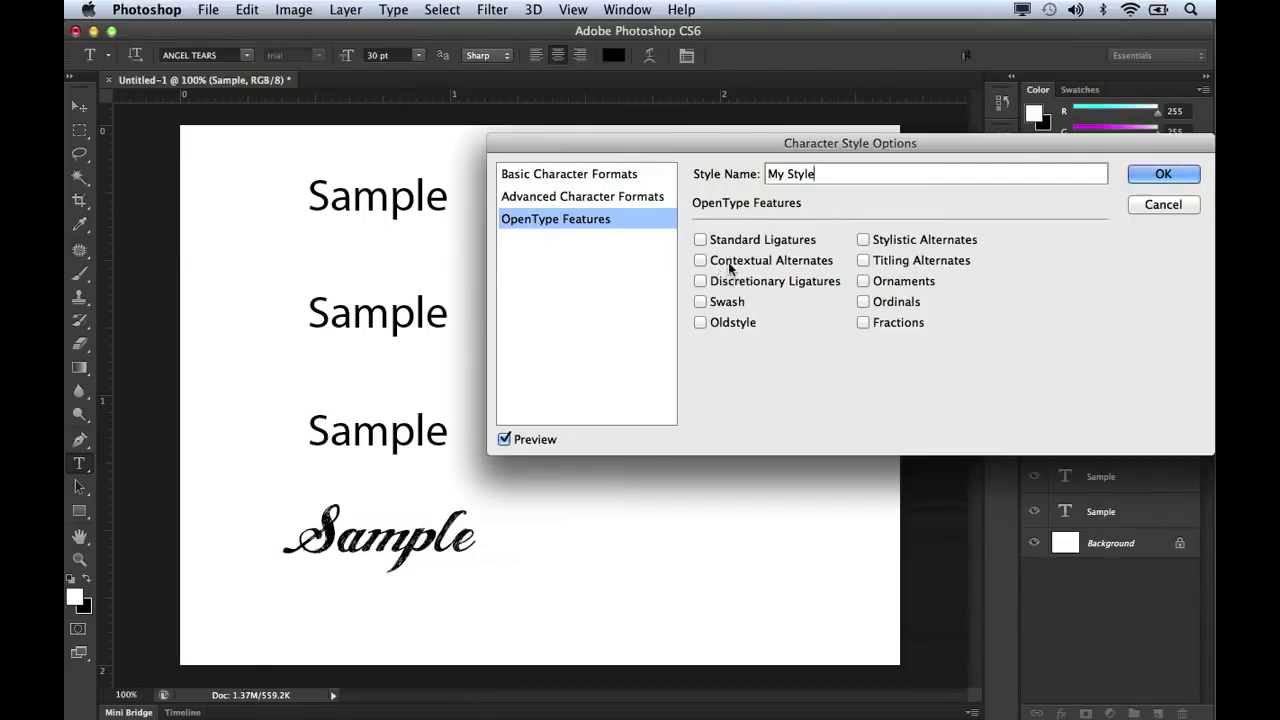
pyautogui.click(627, 175)
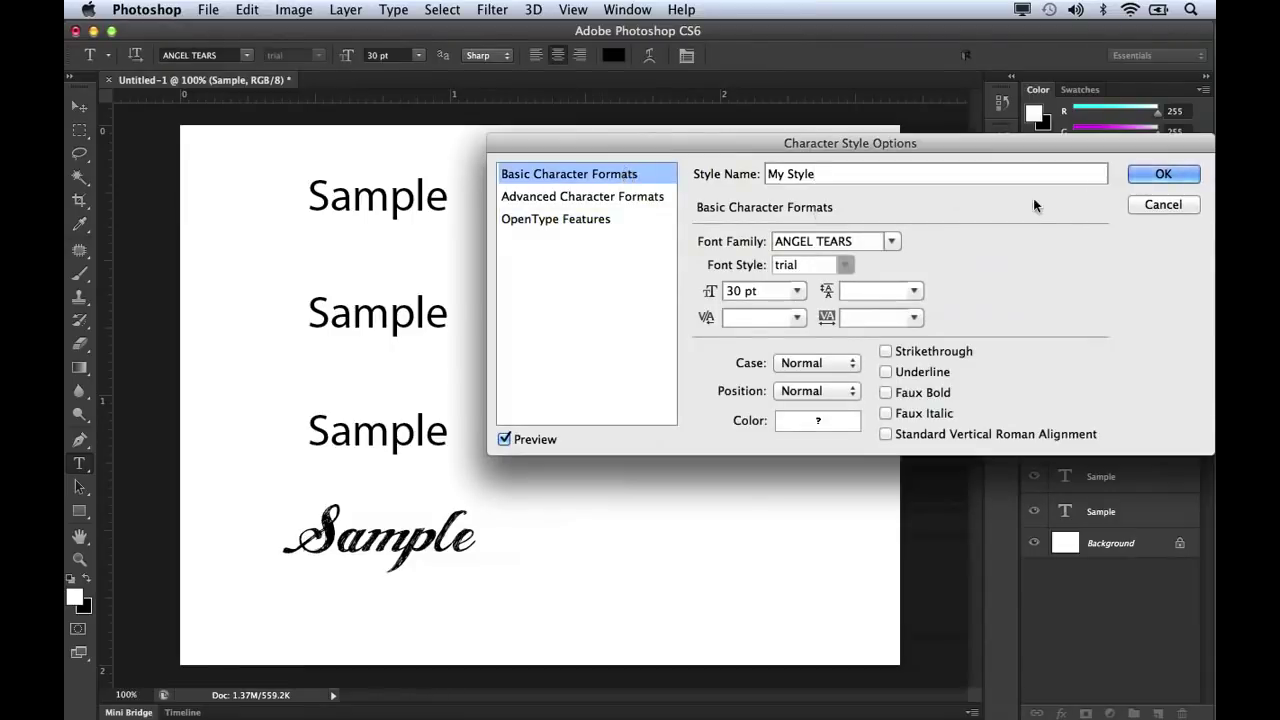
pyautogui.click(1159, 174)
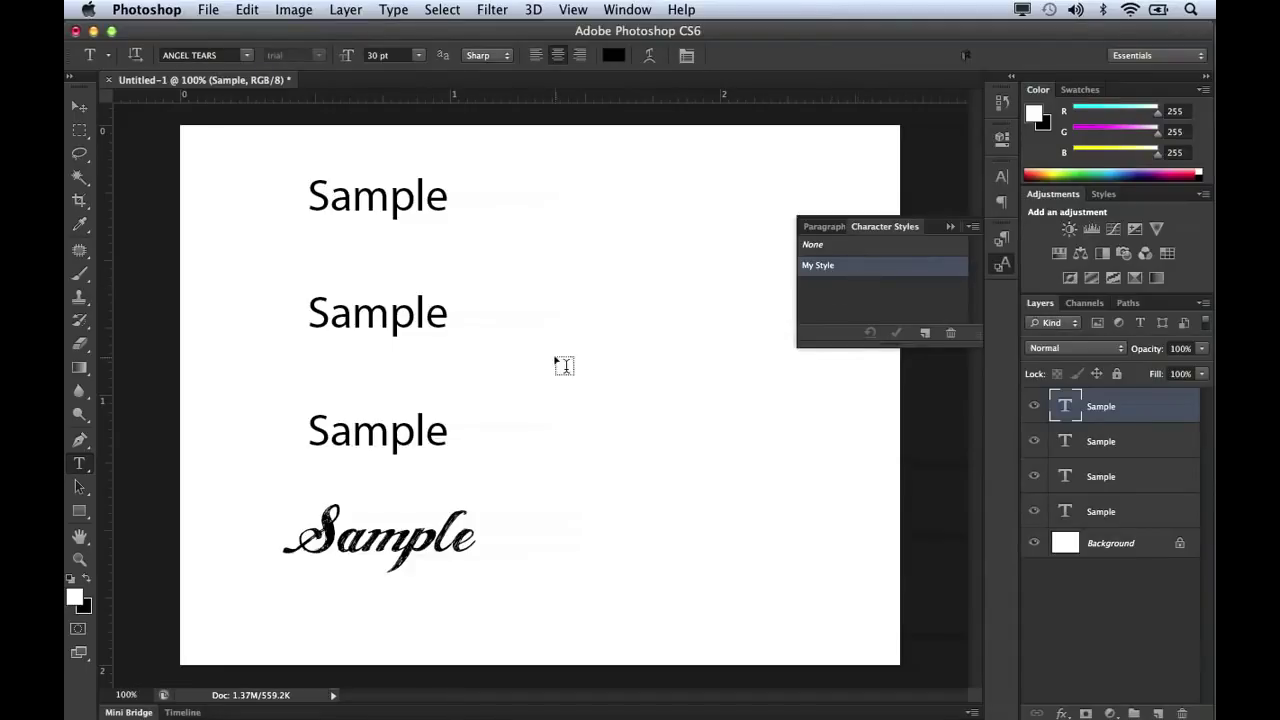
# Apply My Style to the third Sample text from the top.
pyautogui.click(411, 434)
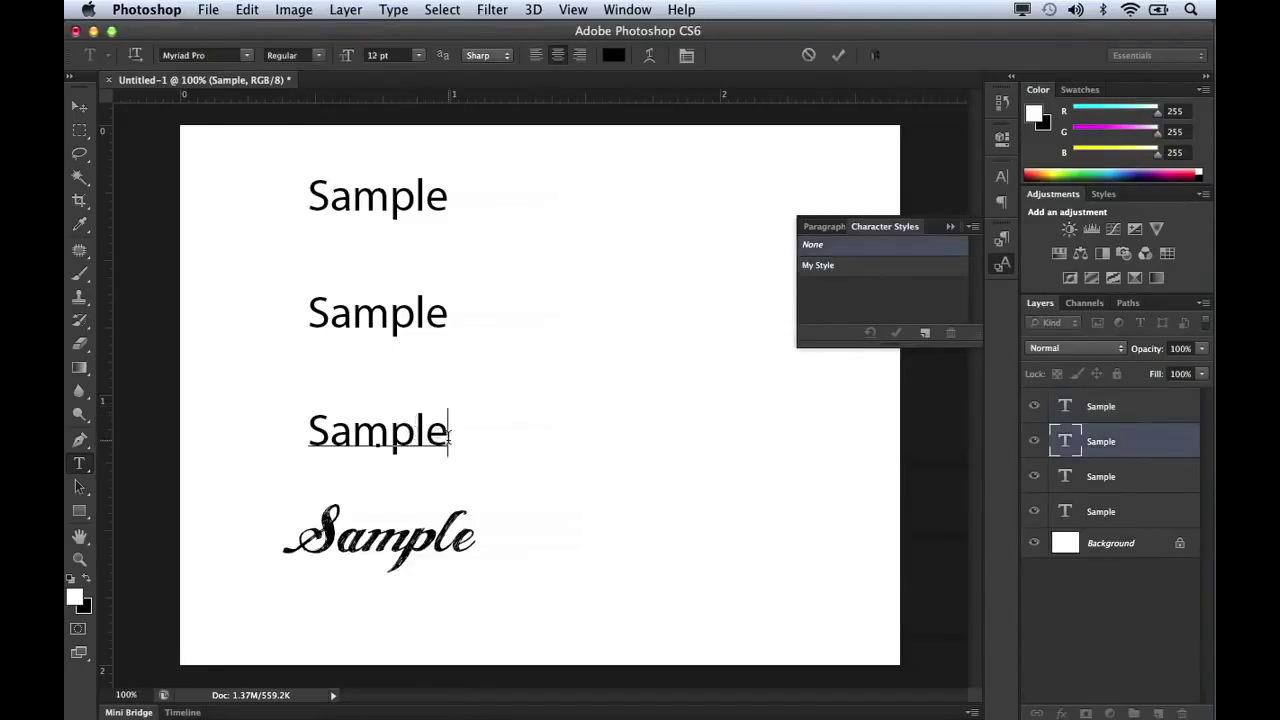
pyautogui.moveTo(448, 434); pyautogui.dragTo(310, 420)
pyautogui.click(828, 270)
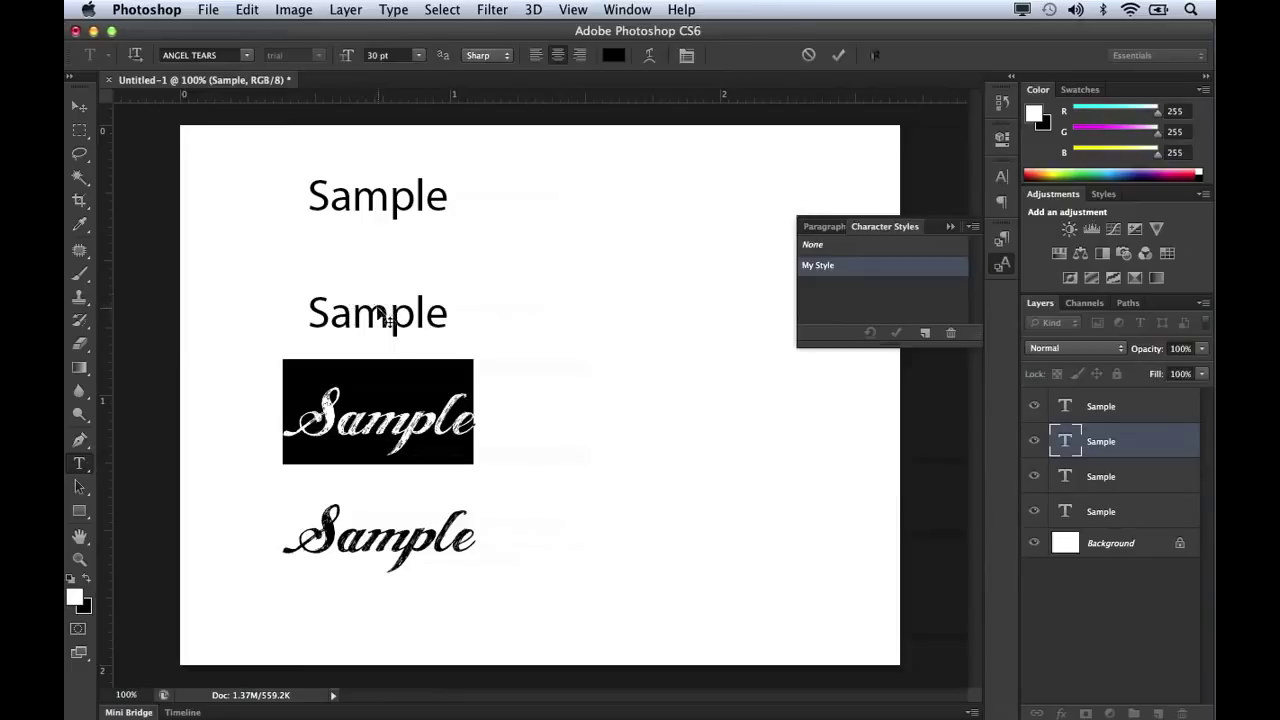
pyautogui.click(80, 106)
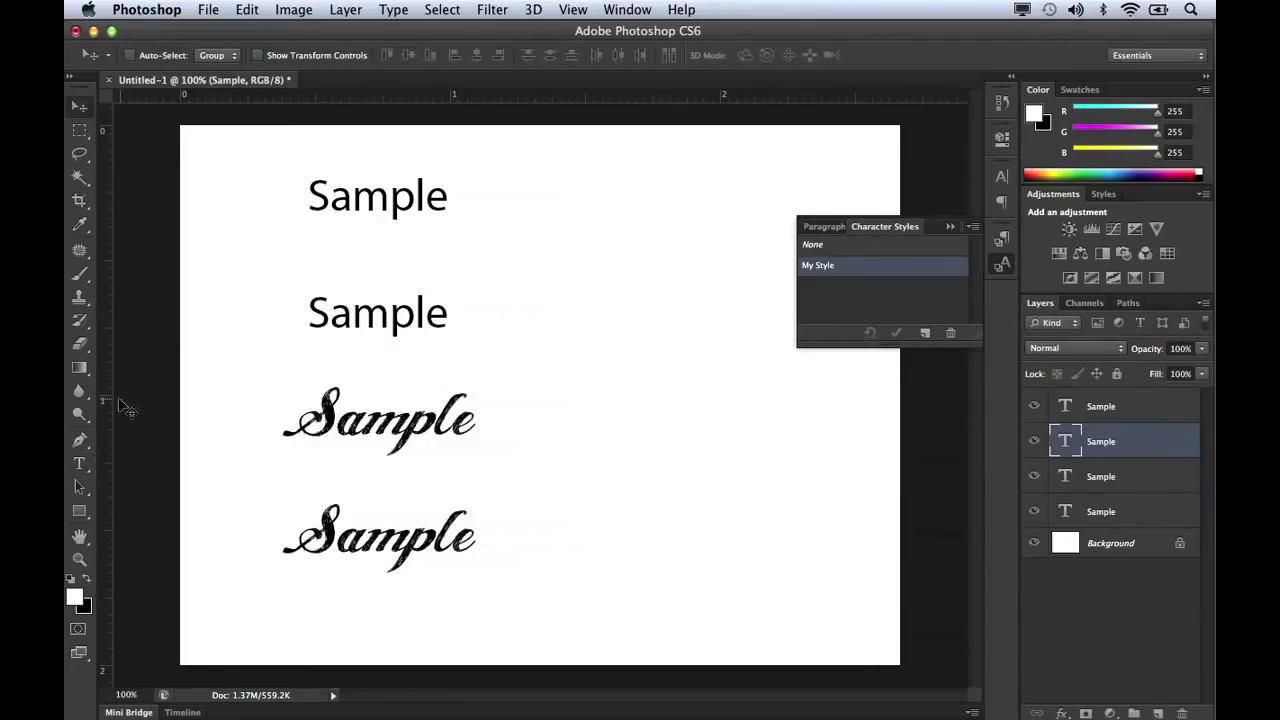
# Apply My Style to the second Sample text from the top.
pyautogui.click(80, 466)
pyautogui.click(430, 314)
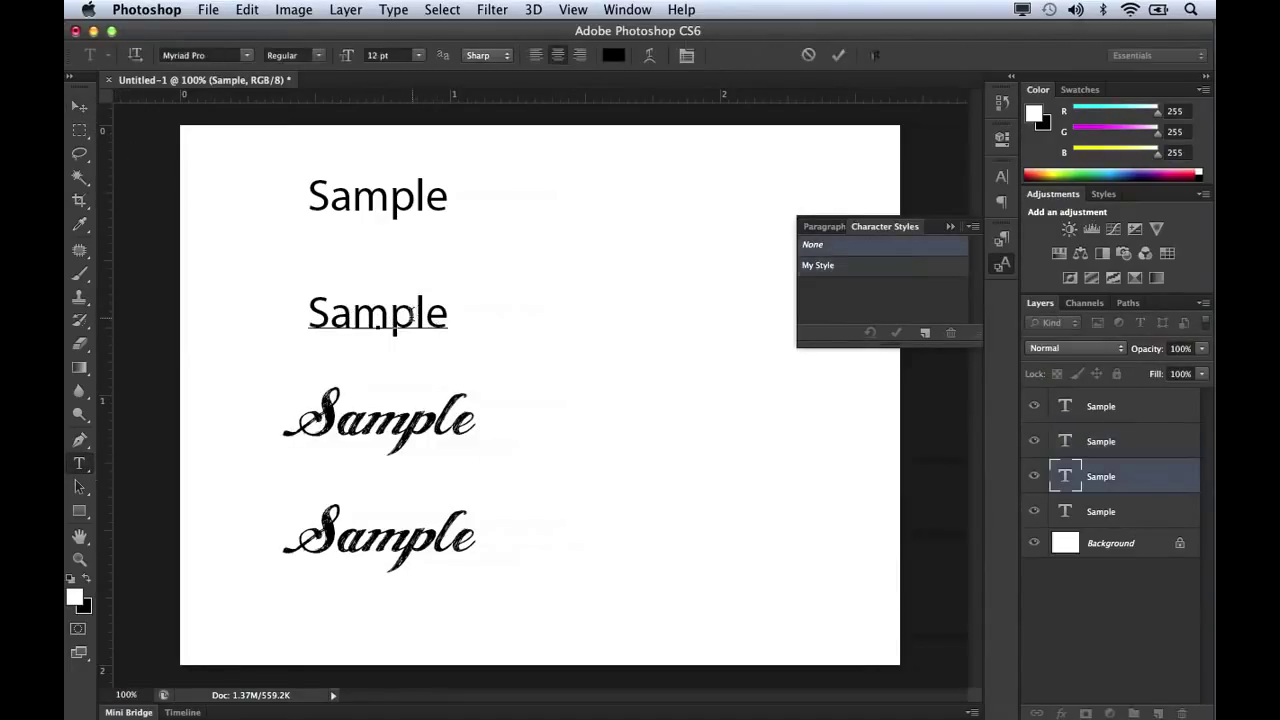
pyautogui.moveTo(450, 316); pyautogui.dragTo(306, 316)
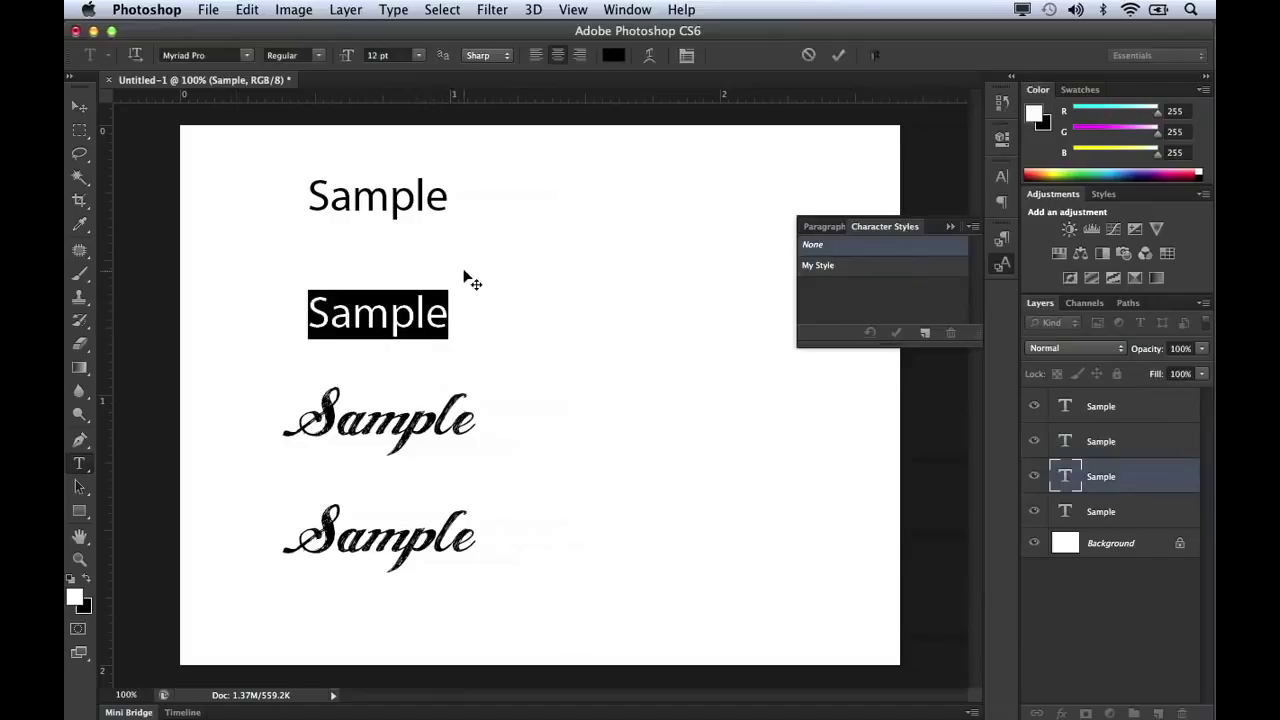
pyautogui.click(845, 270)
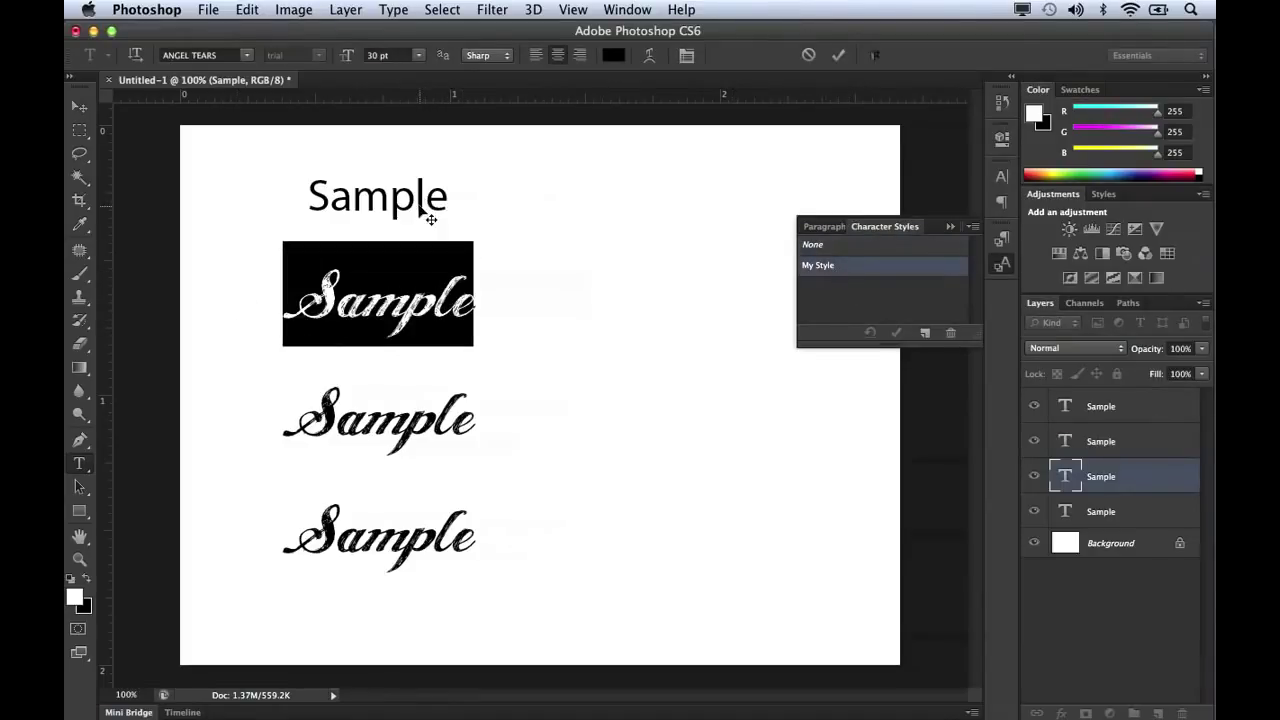
pyautogui.click(79, 106)
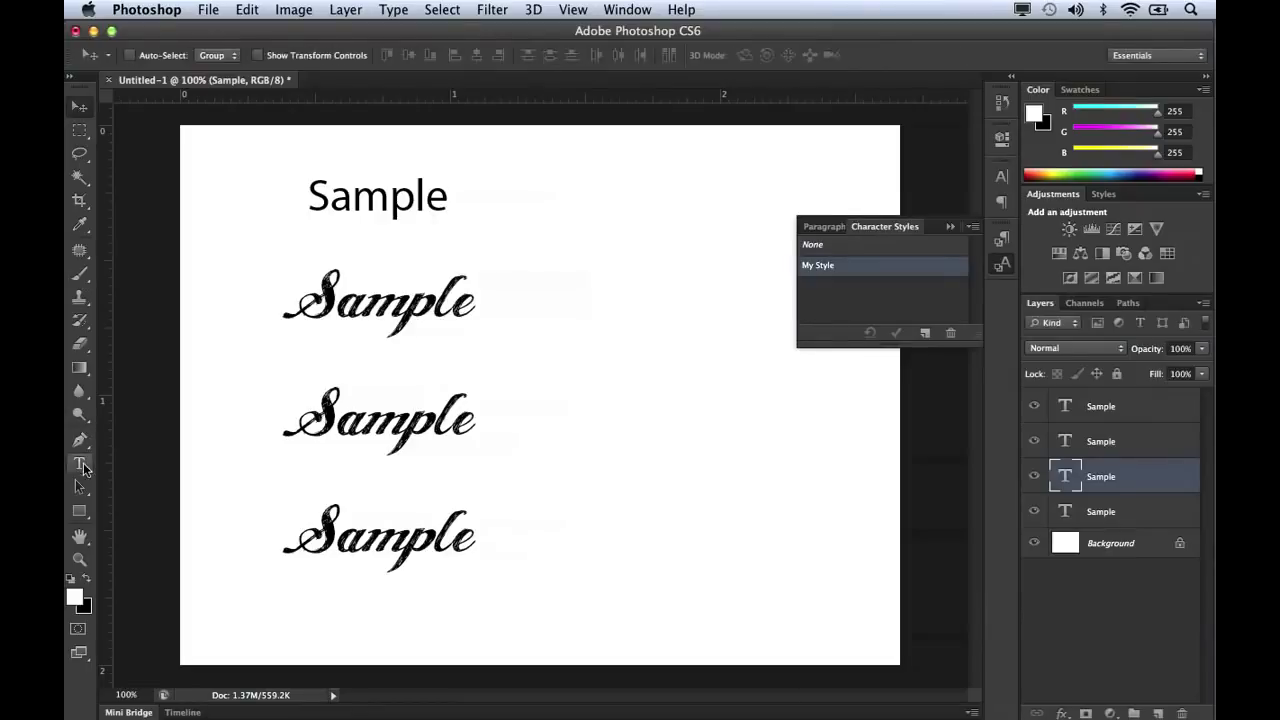
# Apply My Style to the topmost Sample text.
pyautogui.click(79, 463)
pyautogui.click(408, 195)
pyautogui.moveTo(448, 196); pyautogui.dragTo(277, 194)
pyautogui.click(826, 268)
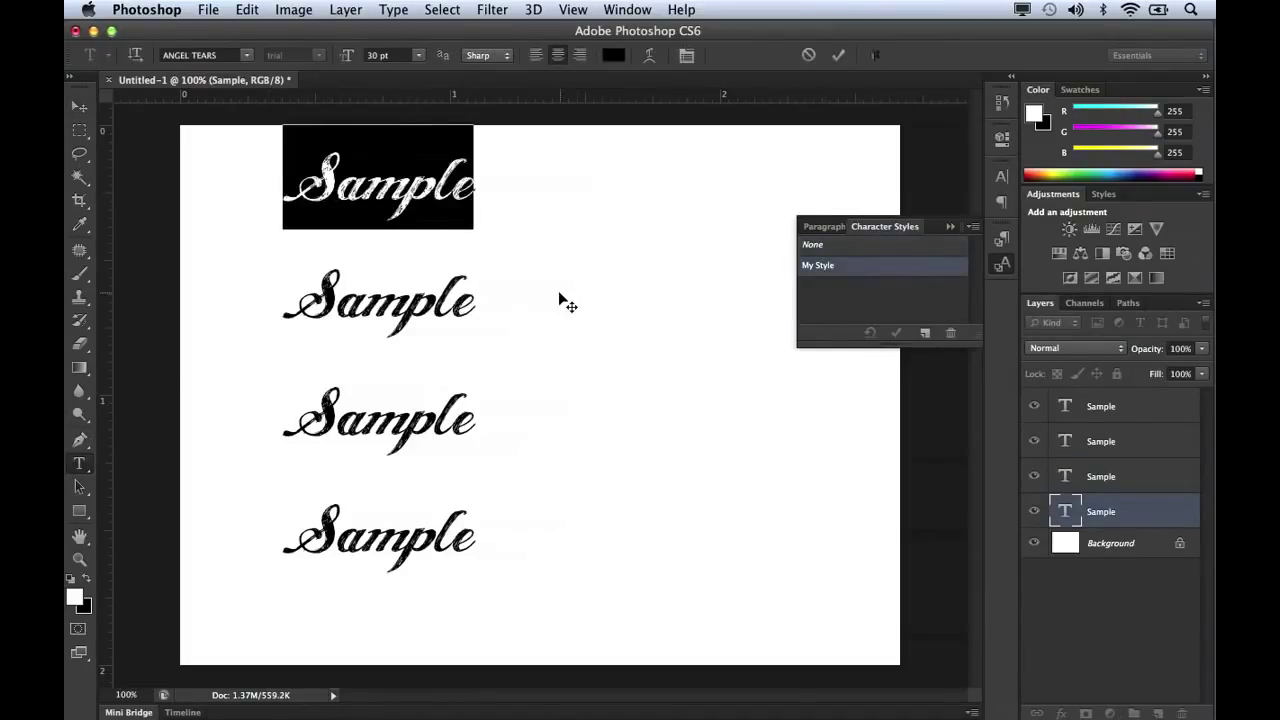
pyautogui.click(80, 107)
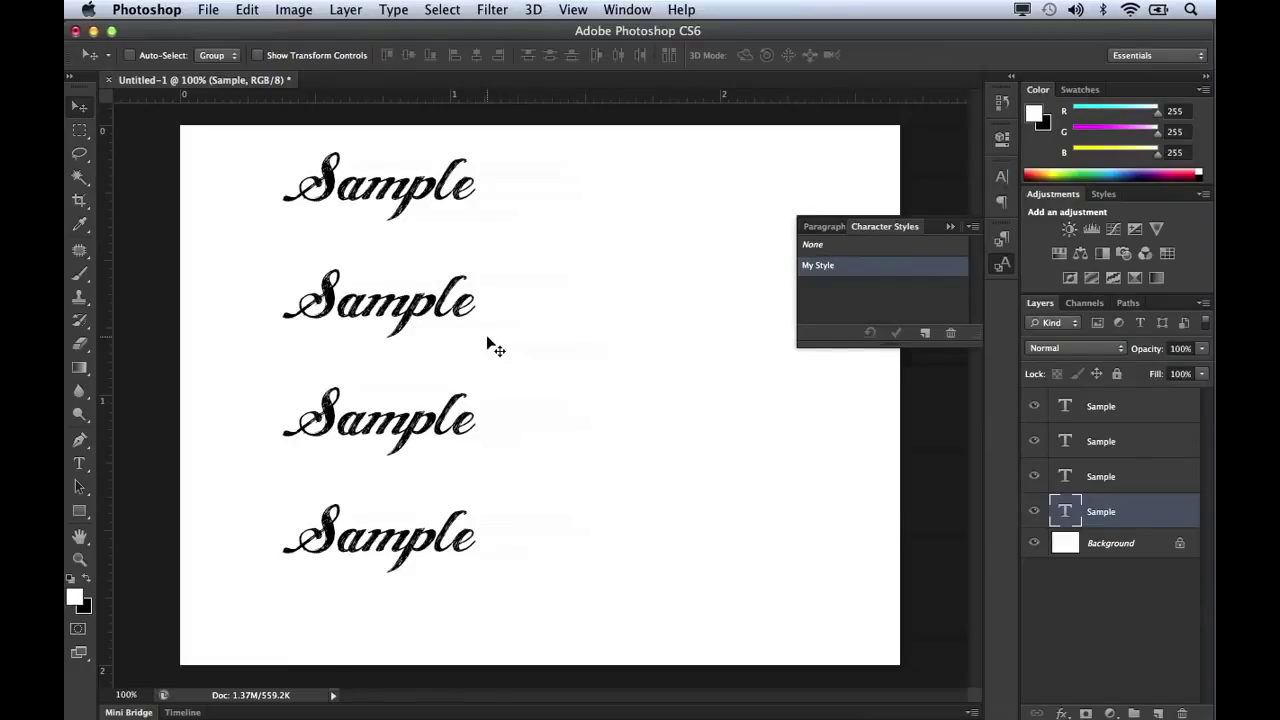
# Set the My Style character style's font size to 14 pt and put away the character styles.
pyautogui.doubleClick(858, 270)
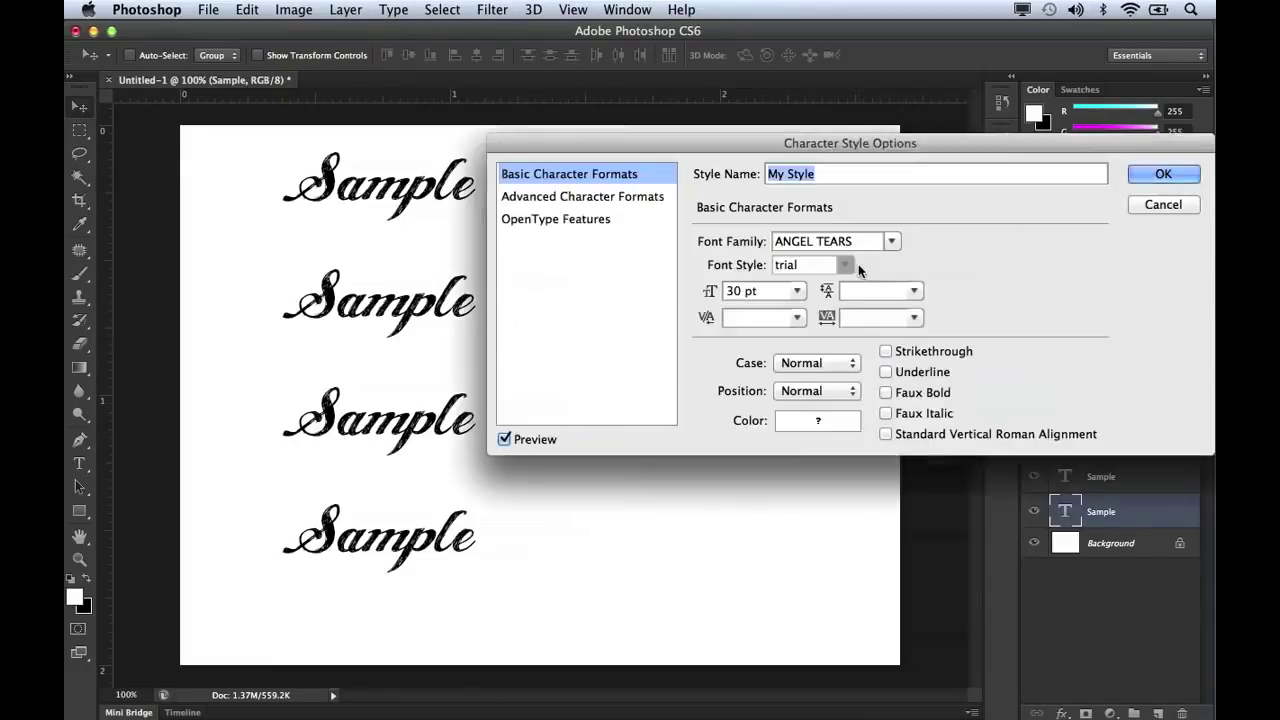
pyautogui.click(796, 292)
pyautogui.click(758, 431)
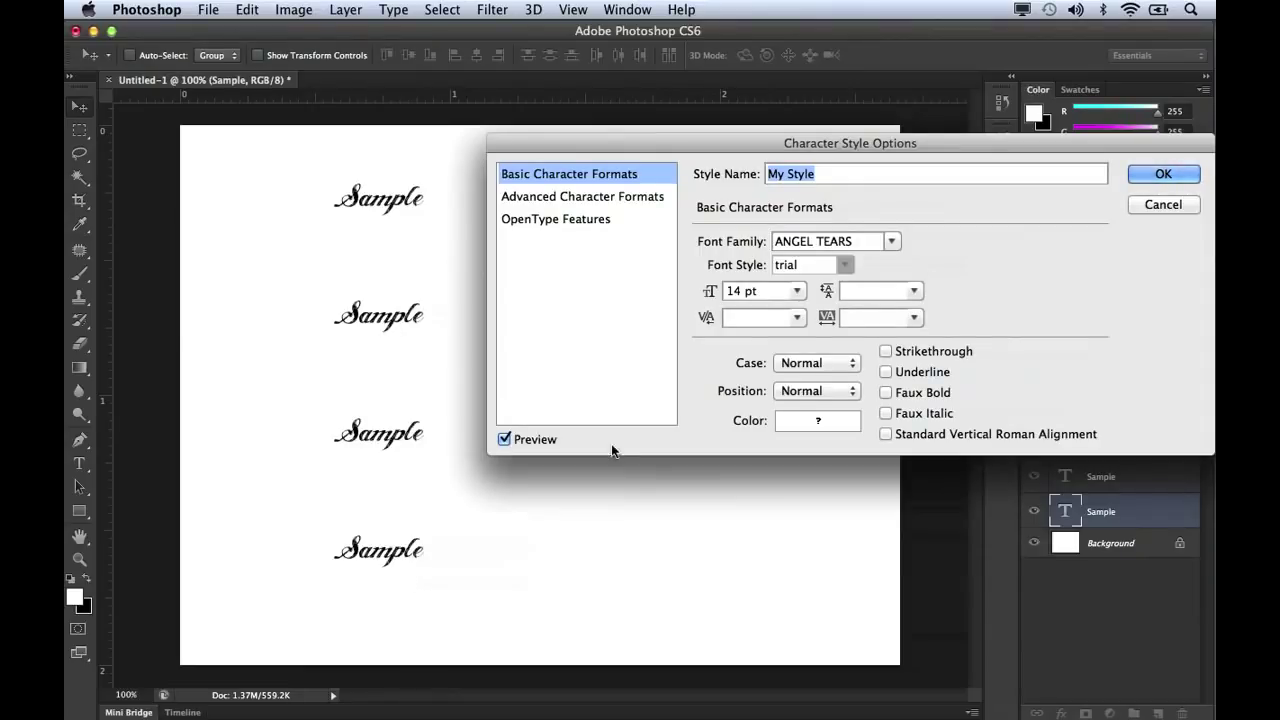
pyautogui.click(1150, 180)
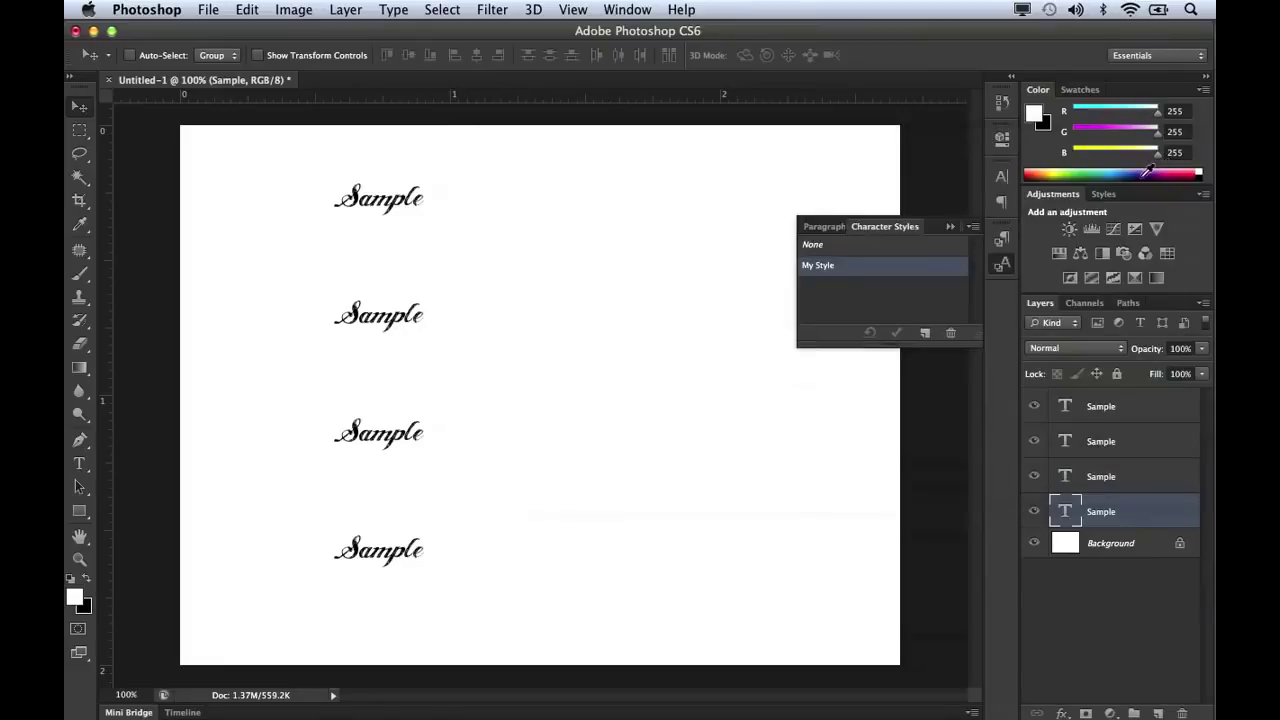
pyautogui.click(1001, 263)
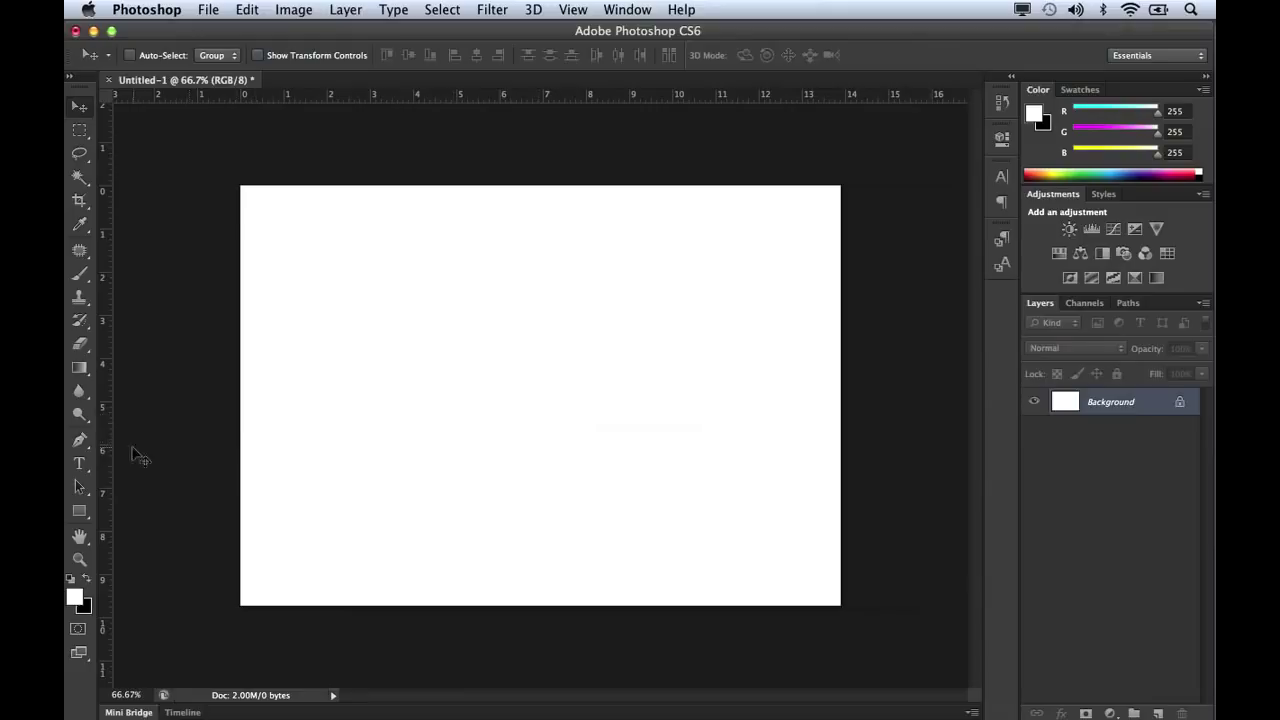
# Create a paragraph text box over the upper-left part of the blank canvas and fill it with Lorem Ipsum placeholder text.
pyautogui.click(84, 464)
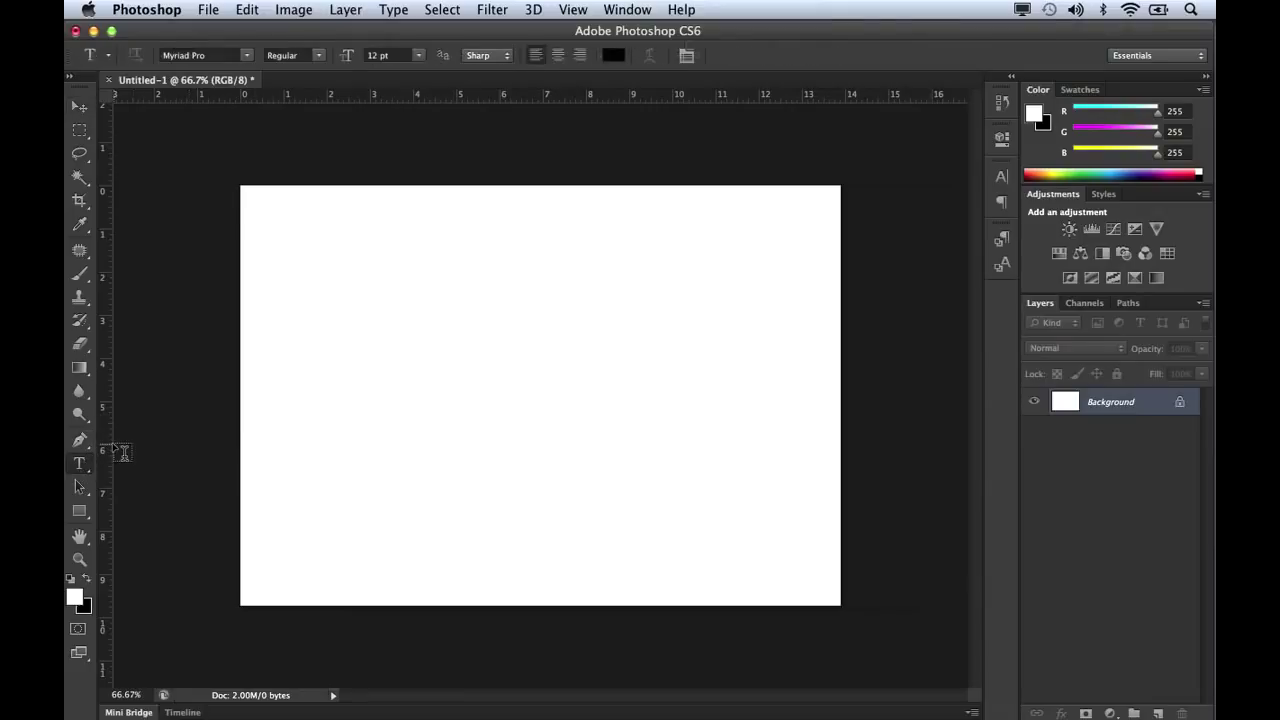
pyautogui.moveTo(300, 226); pyautogui.dragTo(643, 504)
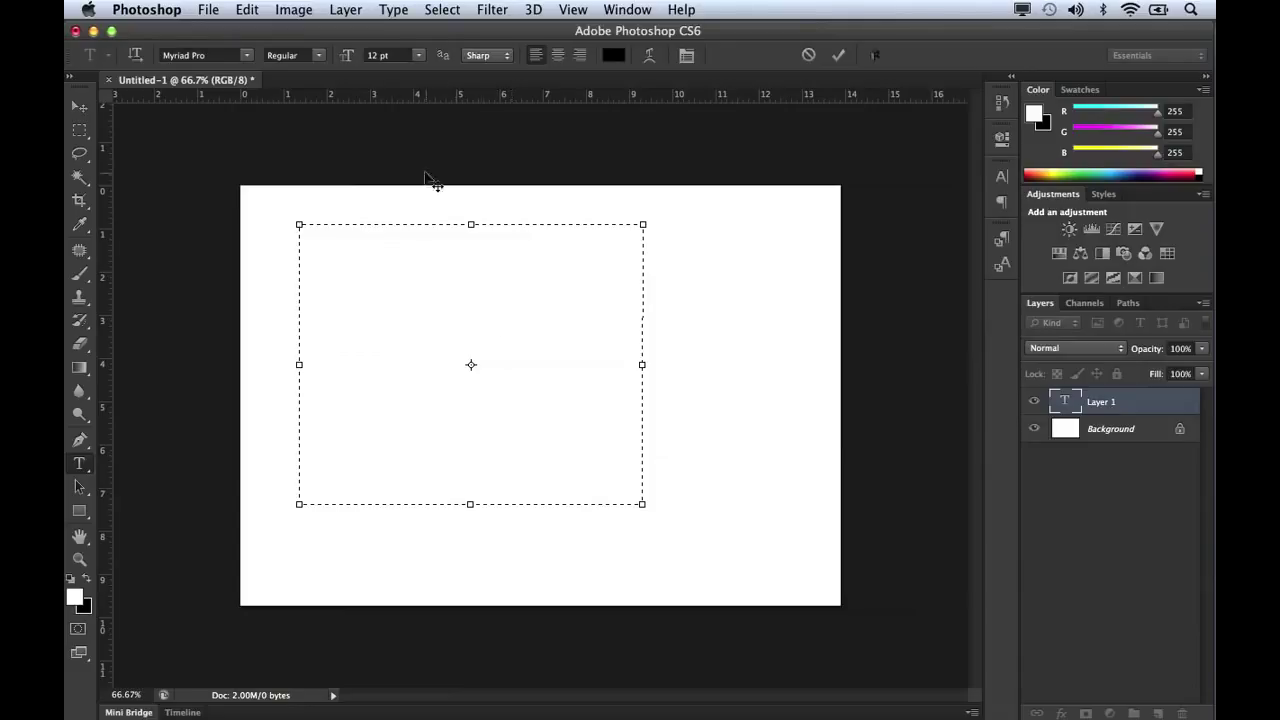
pyautogui.click(394, 9)
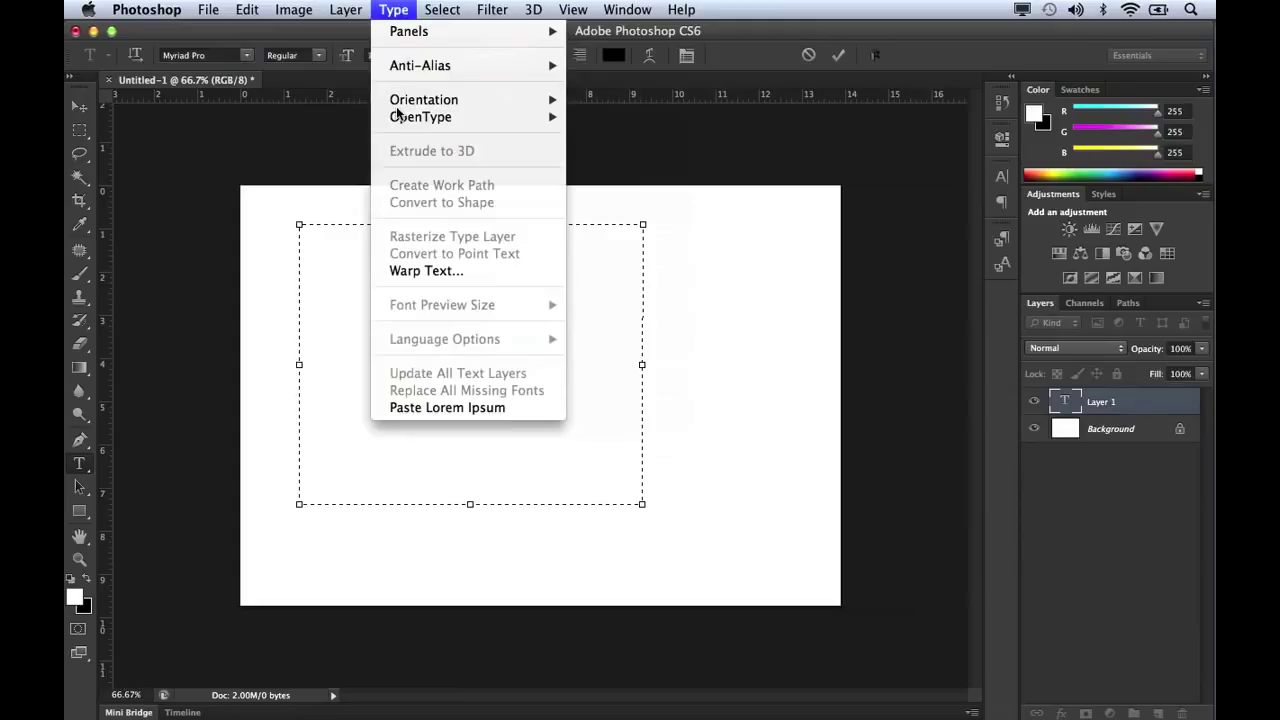
pyautogui.click(414, 407)
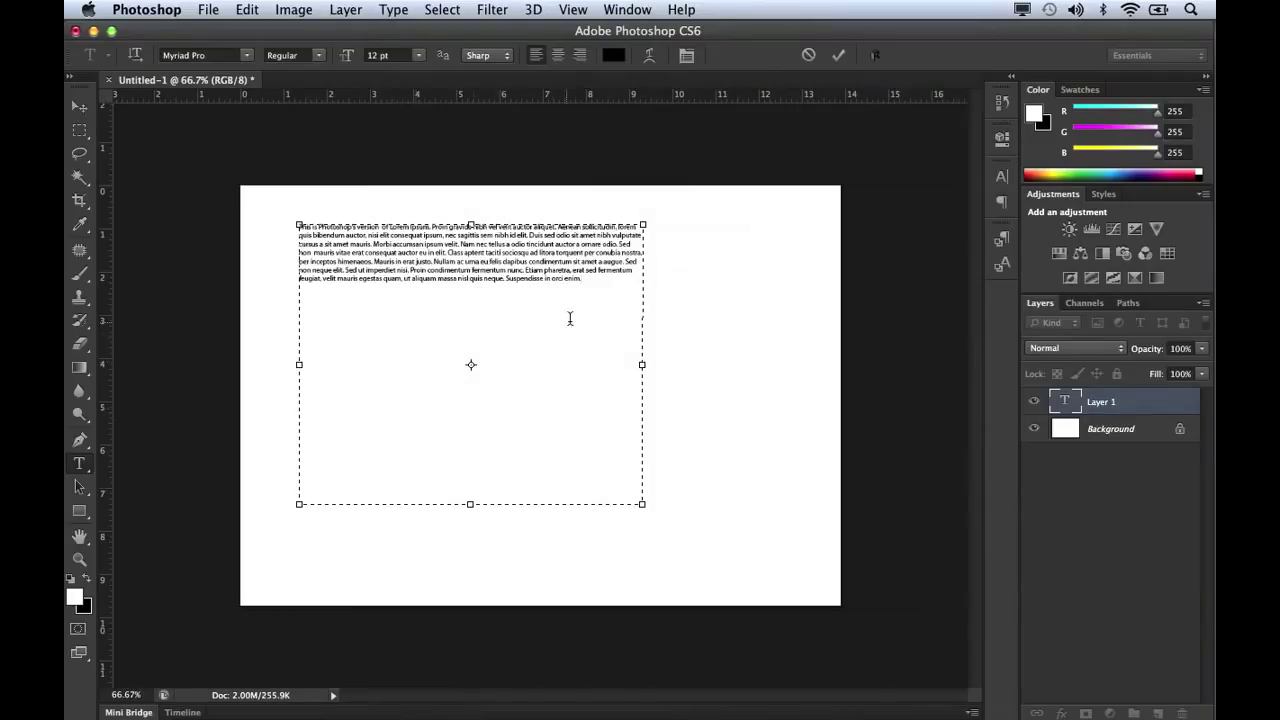
# Copy the Lorem Ipsum paragraph and paste a second copy below it in the same text box.
pyautogui.moveTo(585, 281); pyautogui.dragTo(269, 209)
pyautogui.press('super+c')
pyautogui.click(275, 250)
pyautogui.press('super+v')
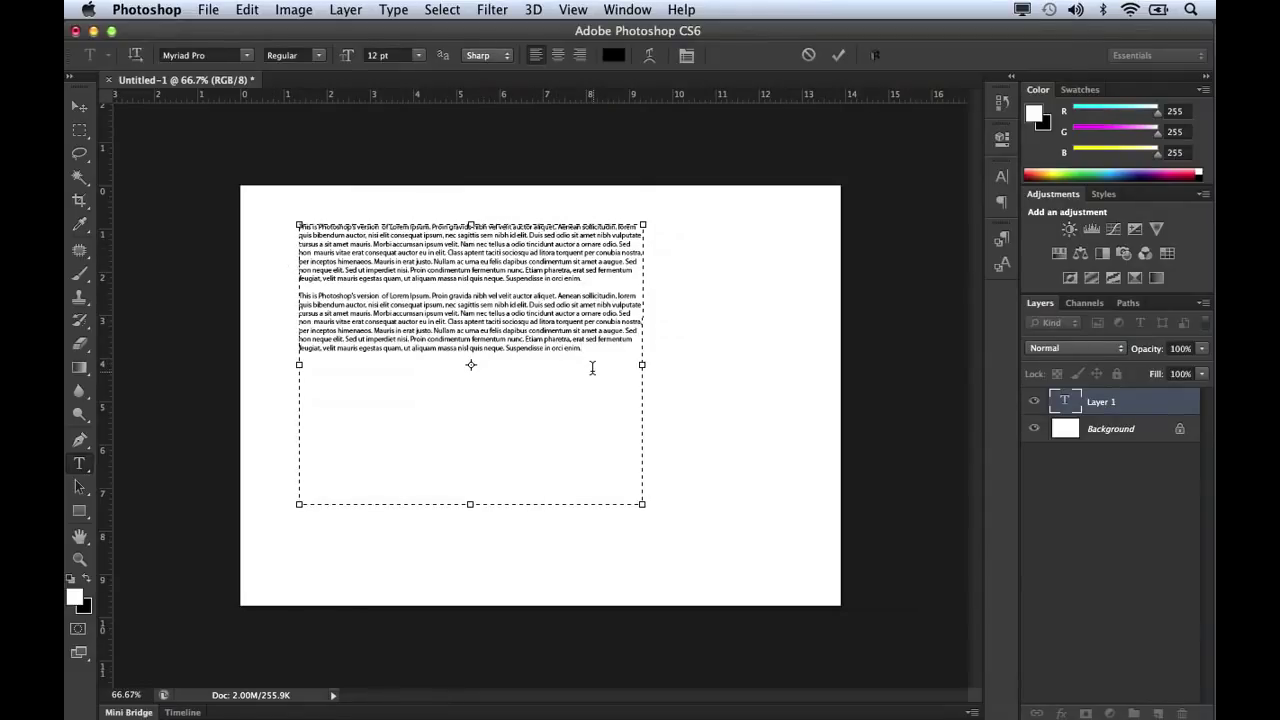
# Select both Lorem Ipsum paragraphs and create a new paragraph style for them.
pyautogui.moveTo(592, 357); pyautogui.dragTo(303, 200)
pyautogui.click(626, 9)
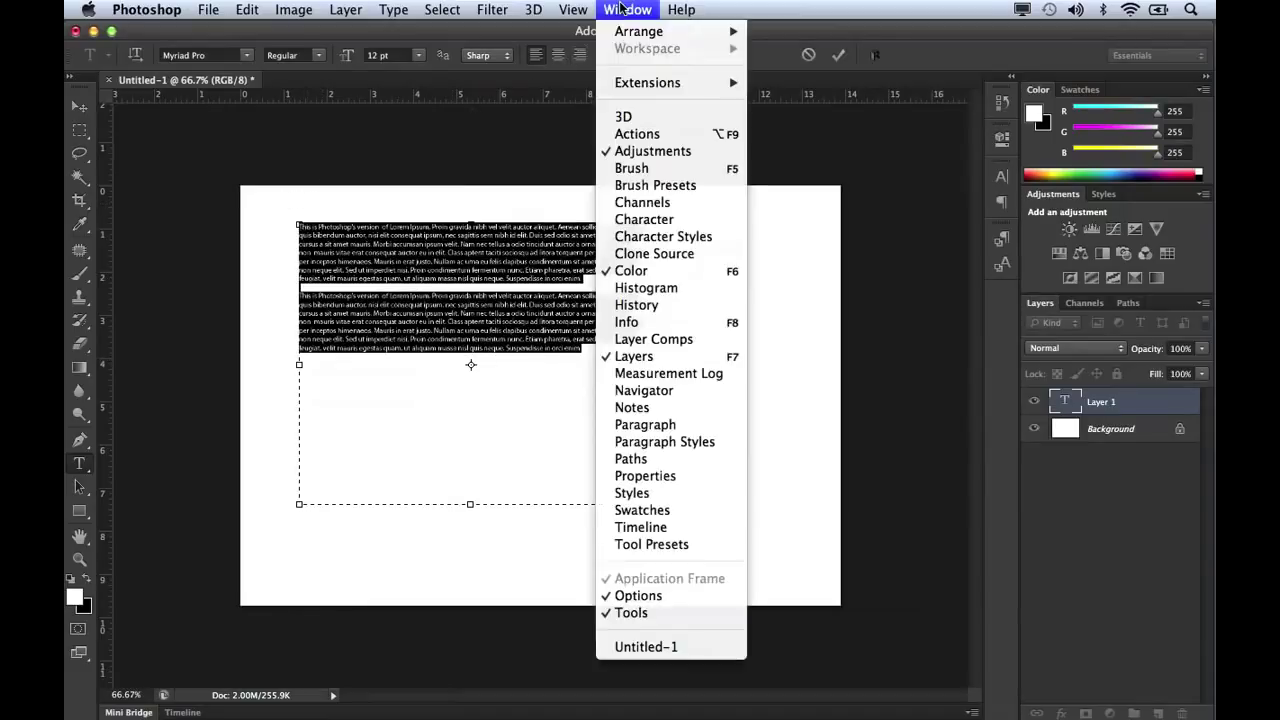
pyautogui.click(664, 442)
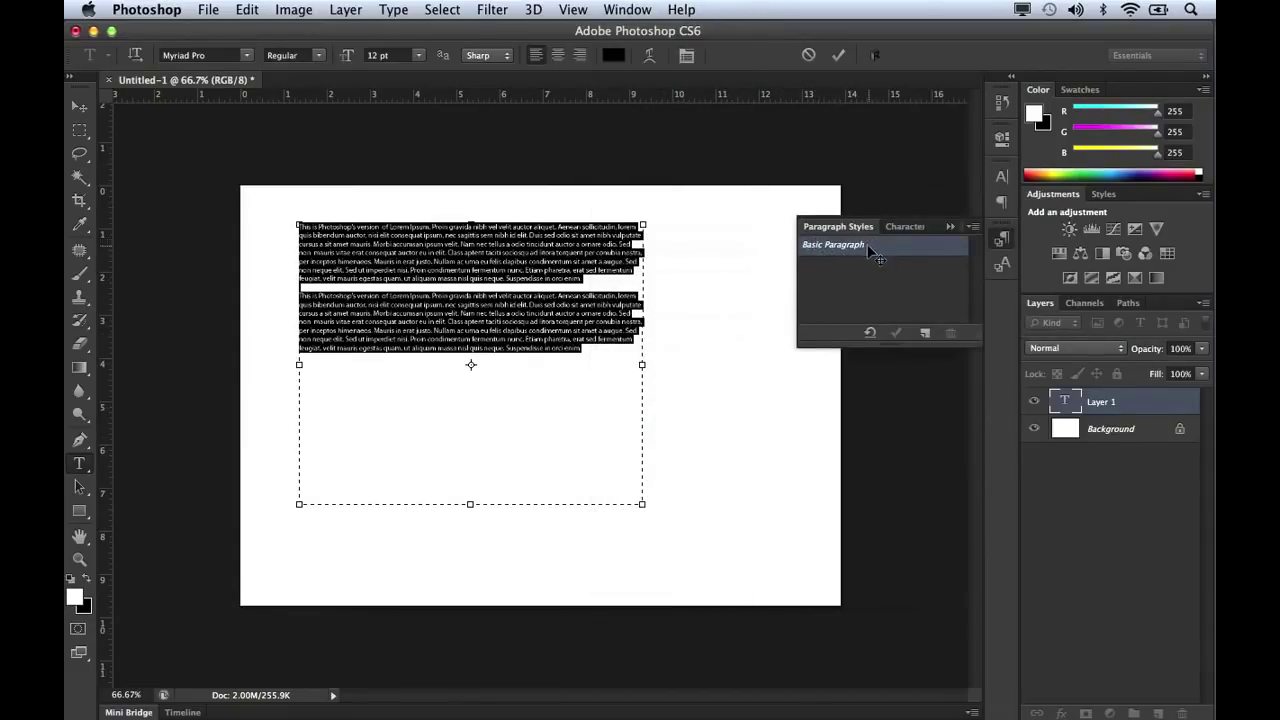
pyautogui.click(871, 333)
pyautogui.click(924, 334)
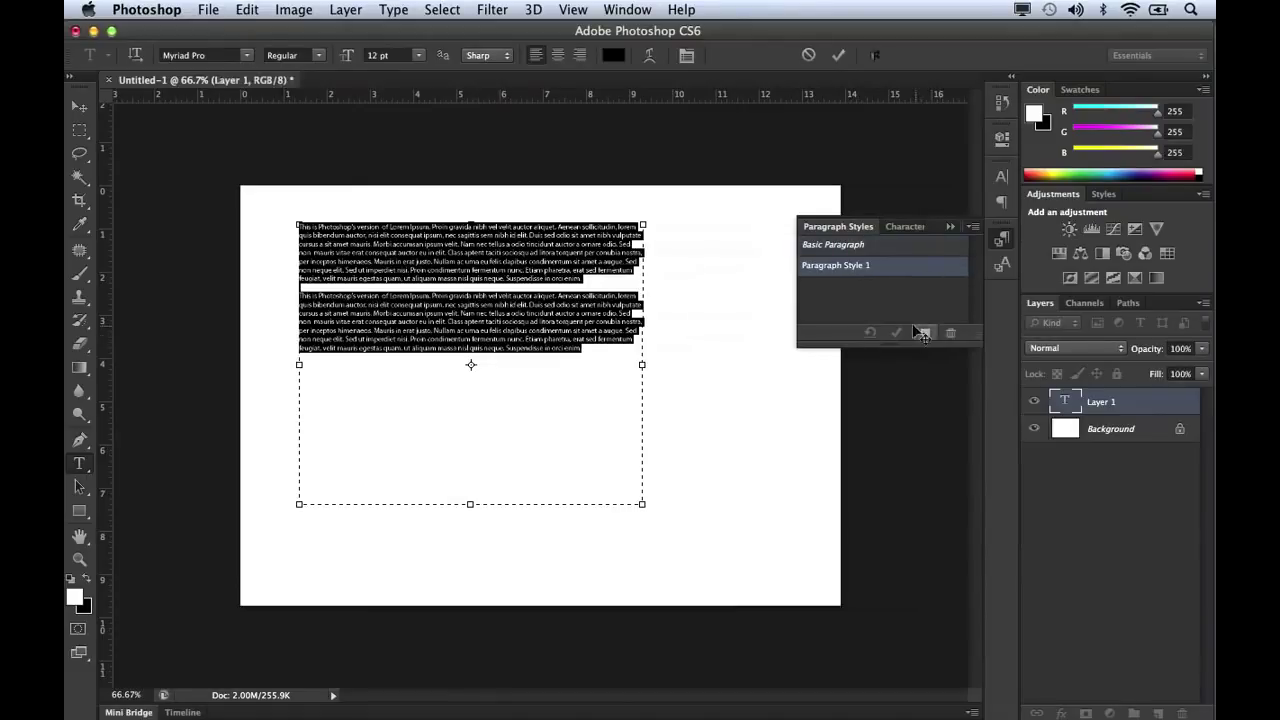
# Examine the new paragraph style's Indents and Spacing, Composition, Justification and Hyphenation options.
pyautogui.doubleClick(858, 268)
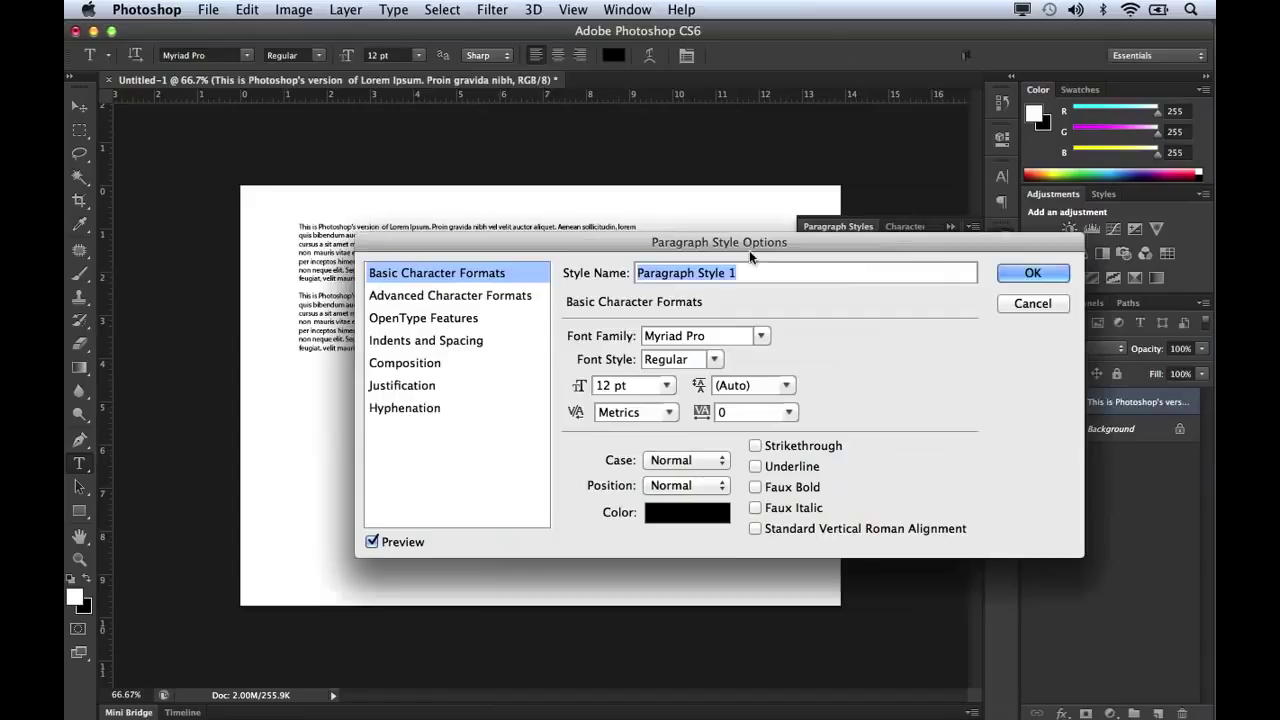
pyautogui.moveTo(740, 242); pyautogui.dragTo(796, 126)
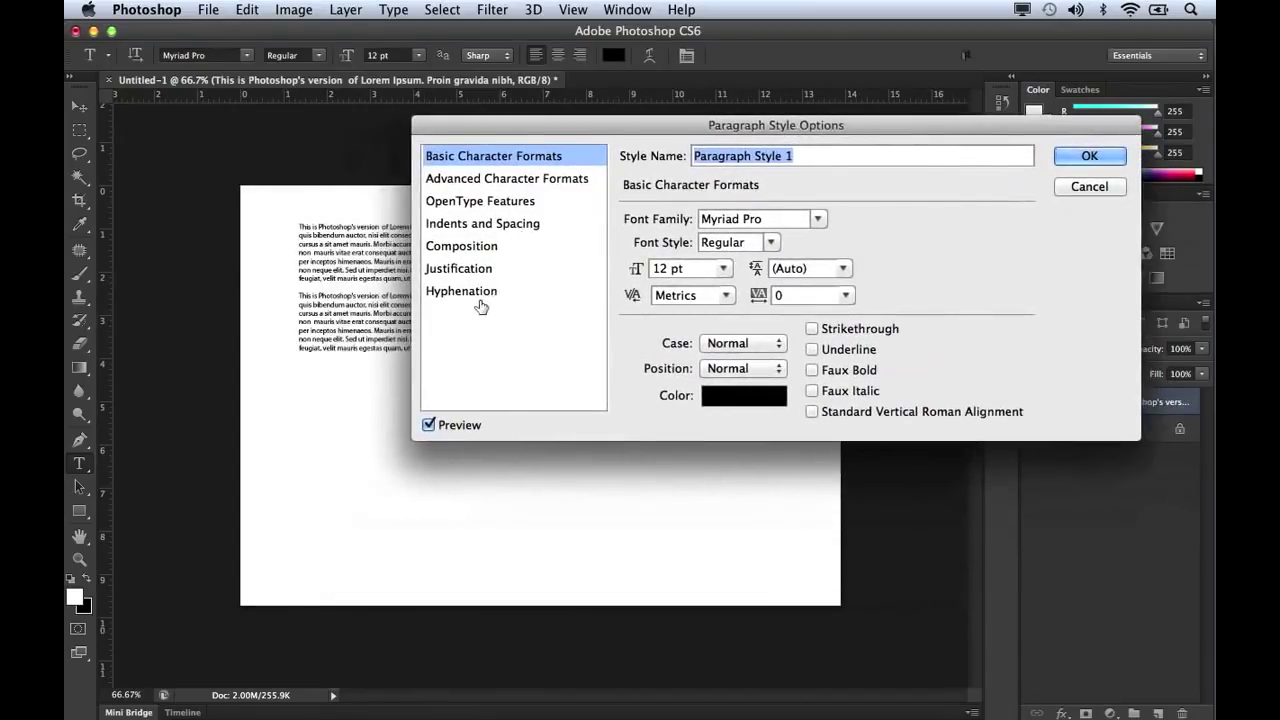
pyautogui.click(506, 224)
pyautogui.click(490, 247)
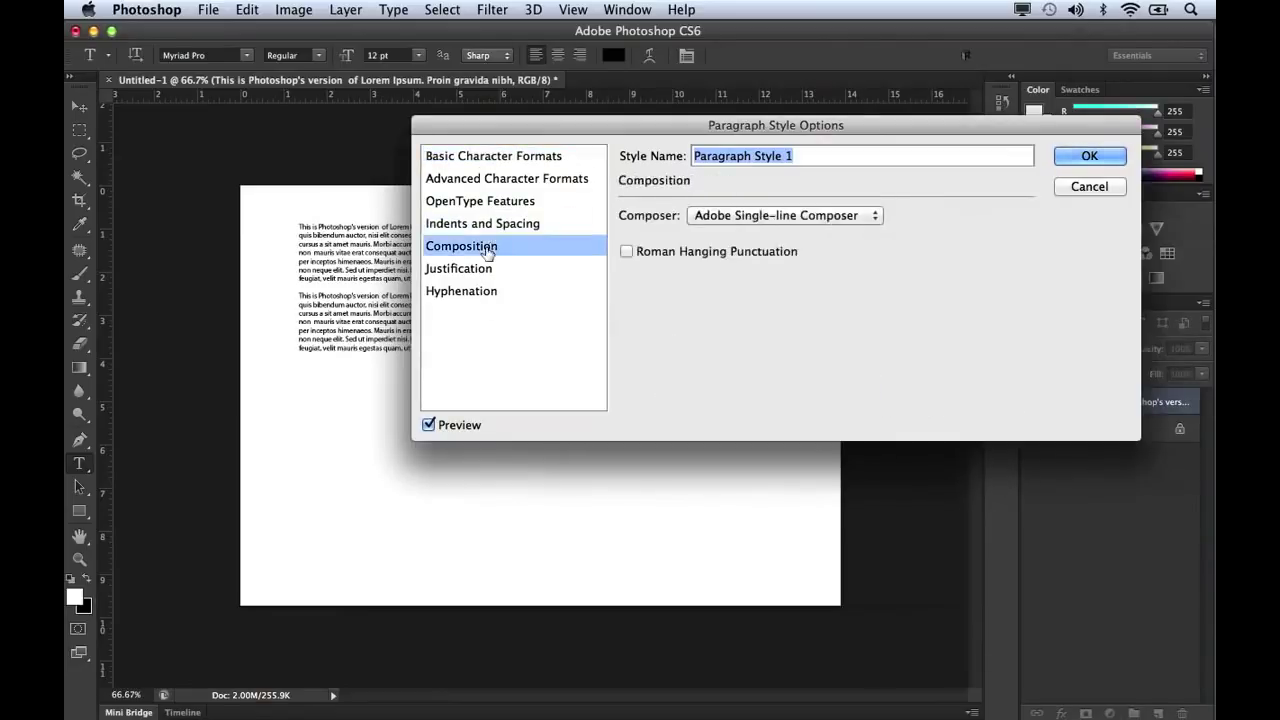
pyautogui.click(480, 270)
pyautogui.click(483, 294)
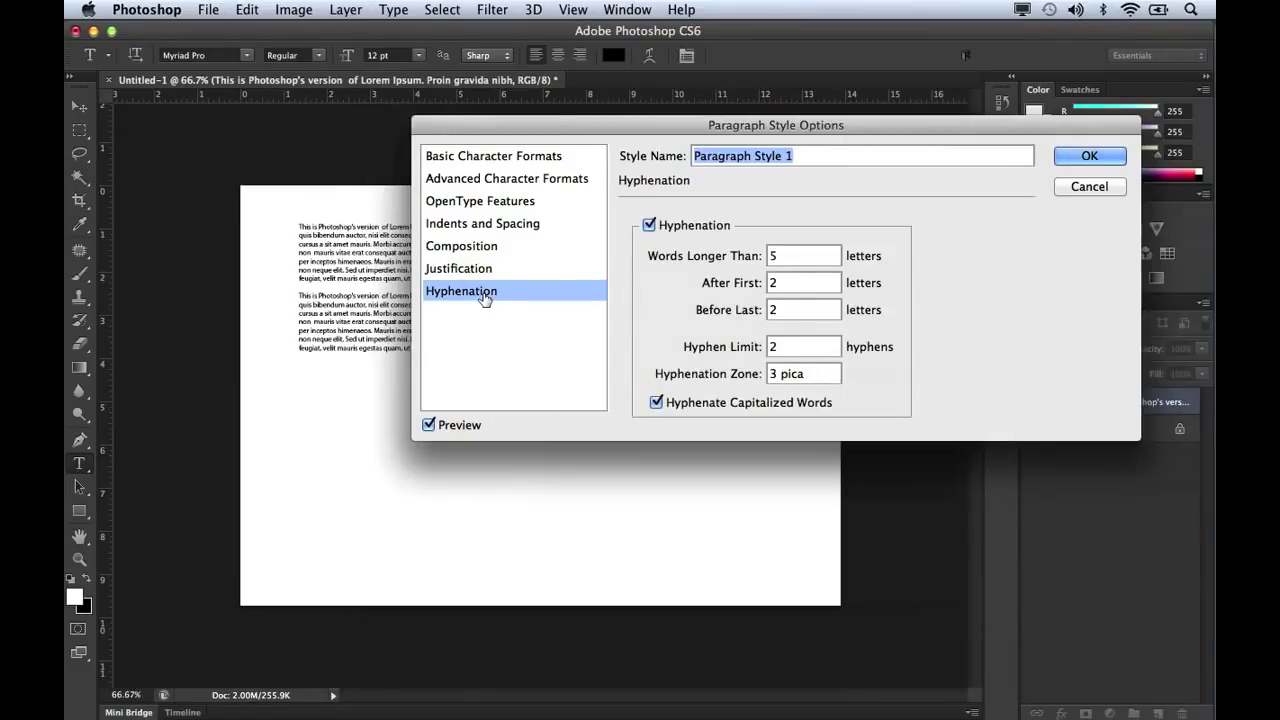
pyautogui.click(480, 270)
pyautogui.click(478, 291)
pyautogui.click(478, 269)
pyautogui.click(472, 249)
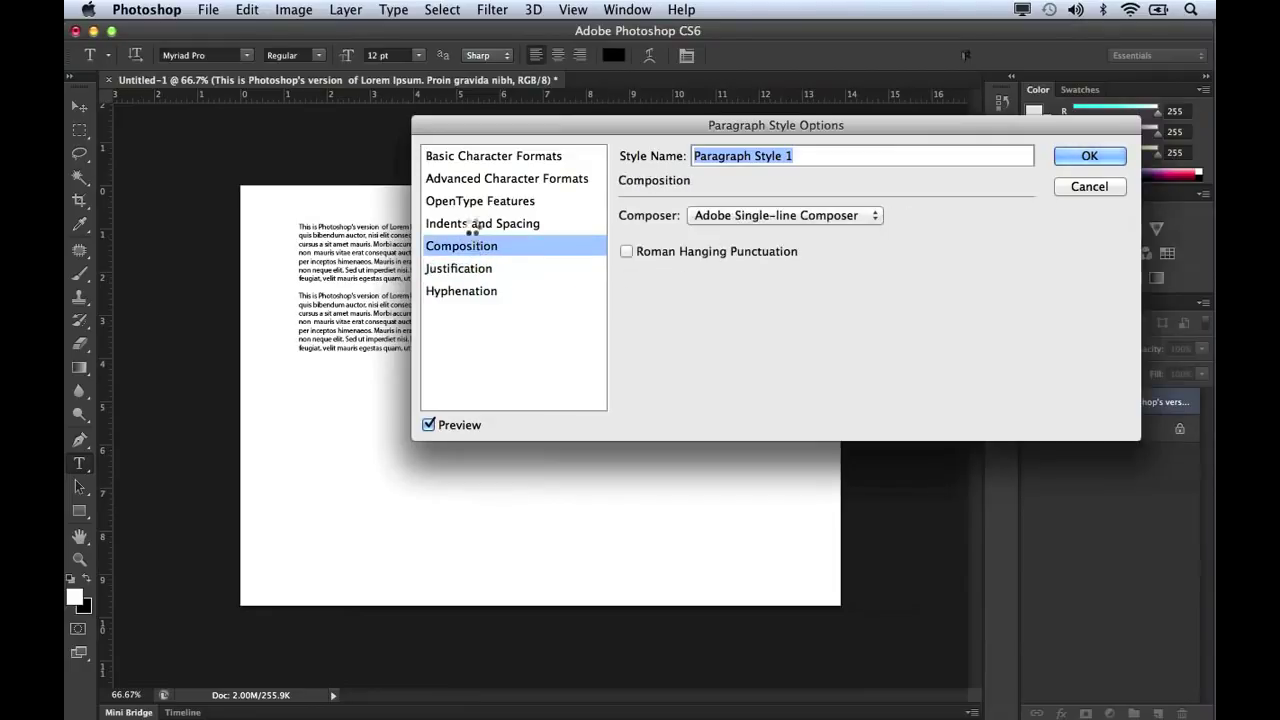
pyautogui.click(473, 229)
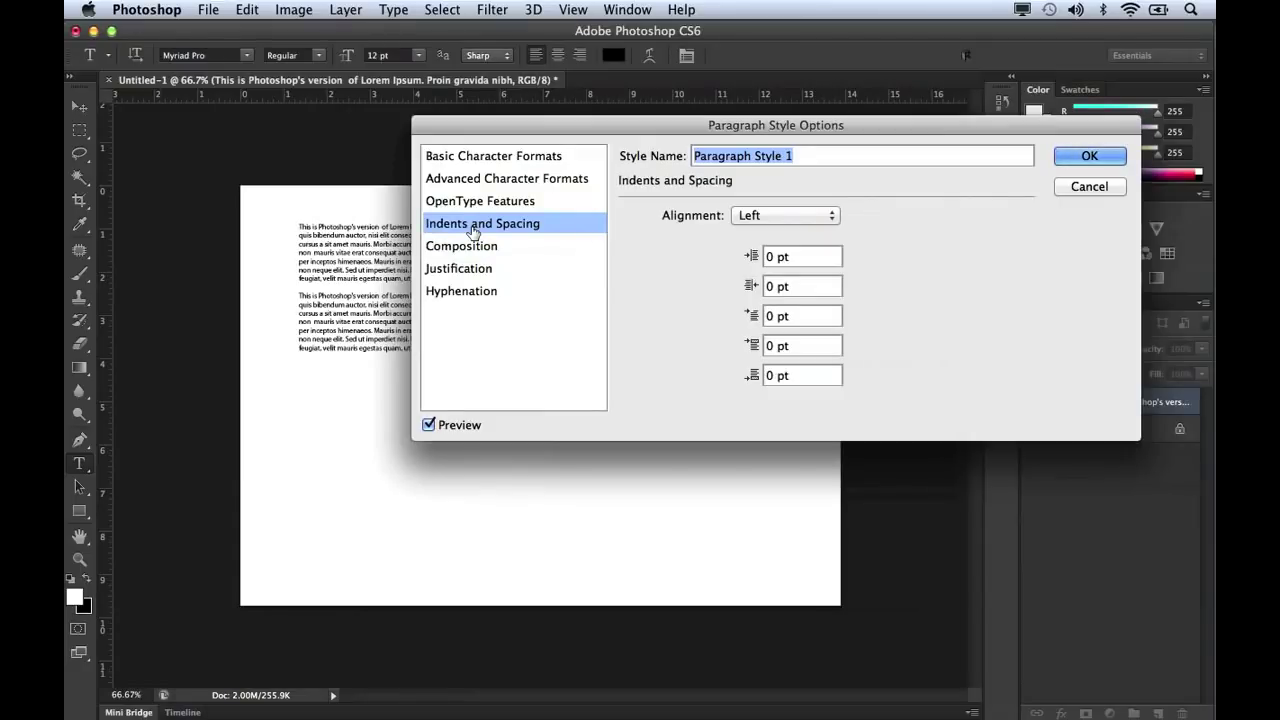
# Set the paragraph style's font size to 18 pt and its leading to 24 pt in Basic Character Formats.
pyautogui.click(486, 157)
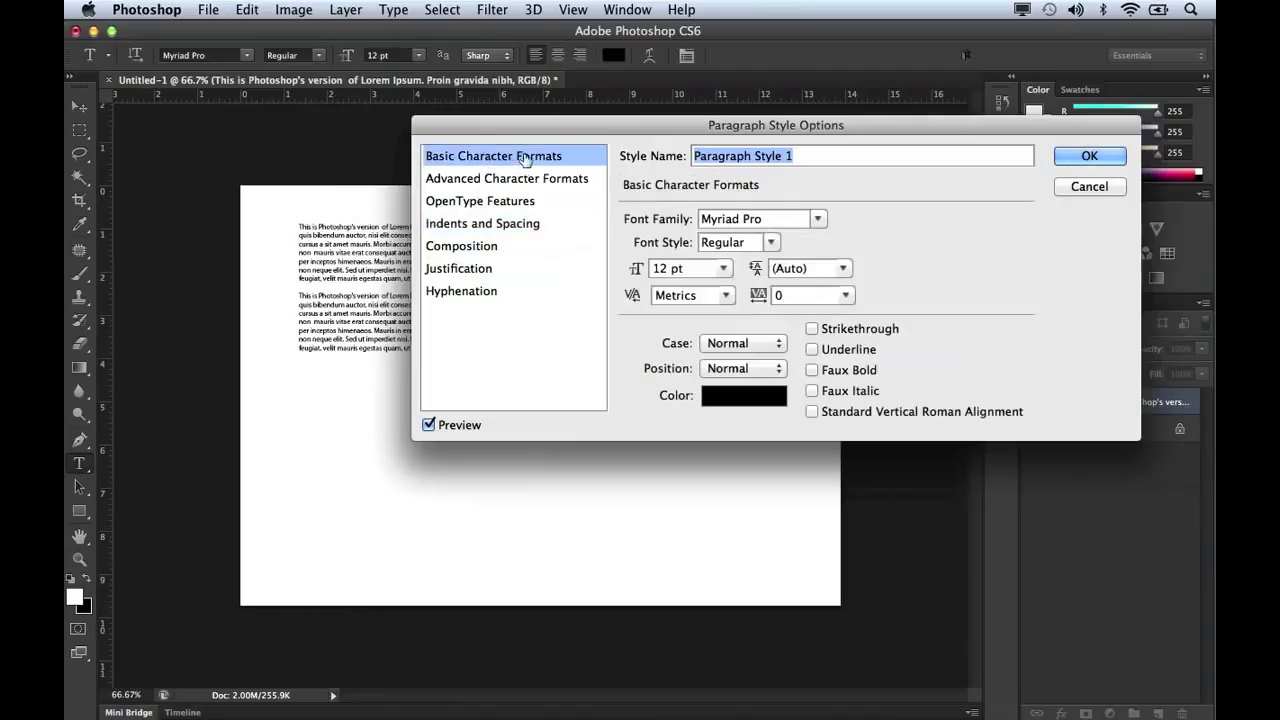
pyautogui.click(724, 269)
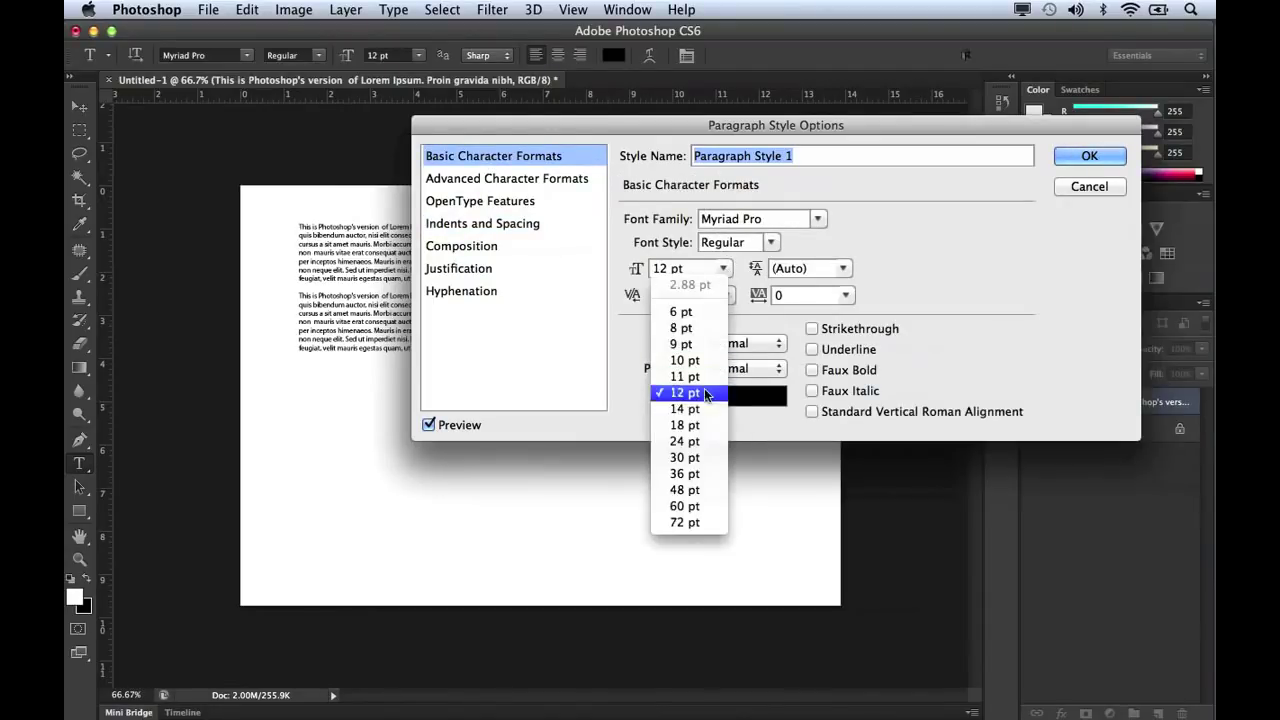
pyautogui.click(698, 421)
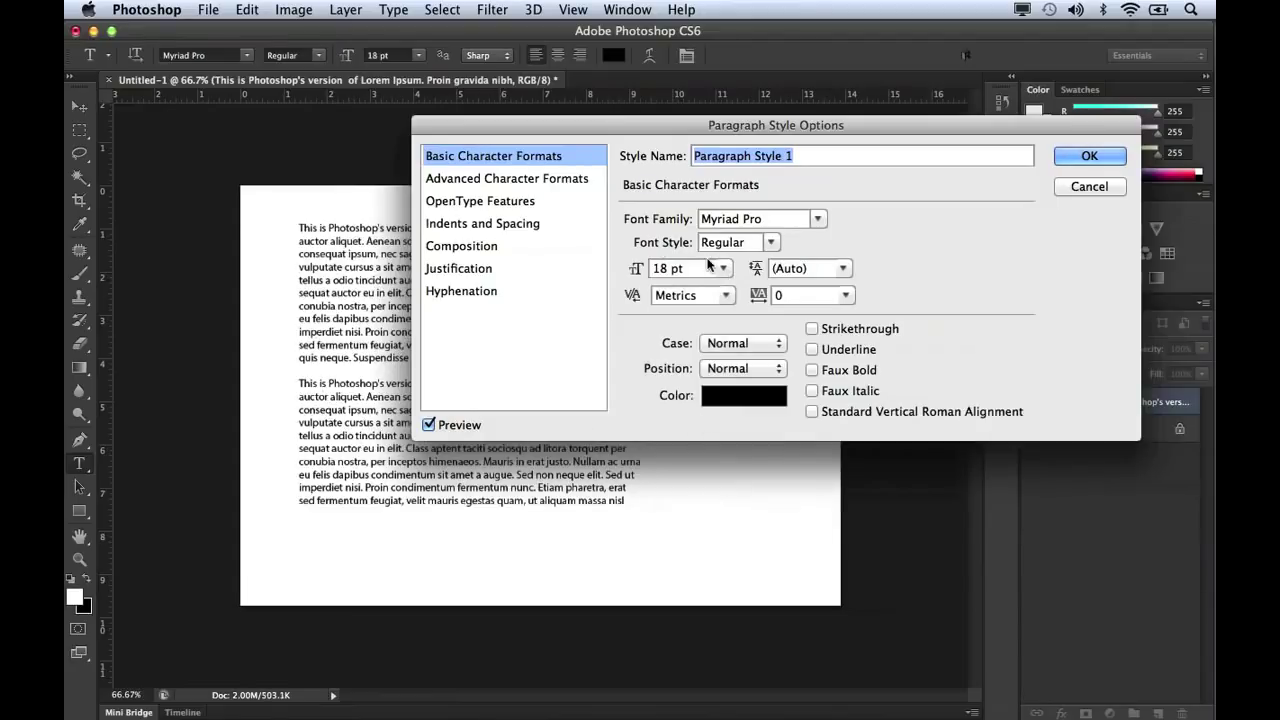
pyautogui.click(842, 270)
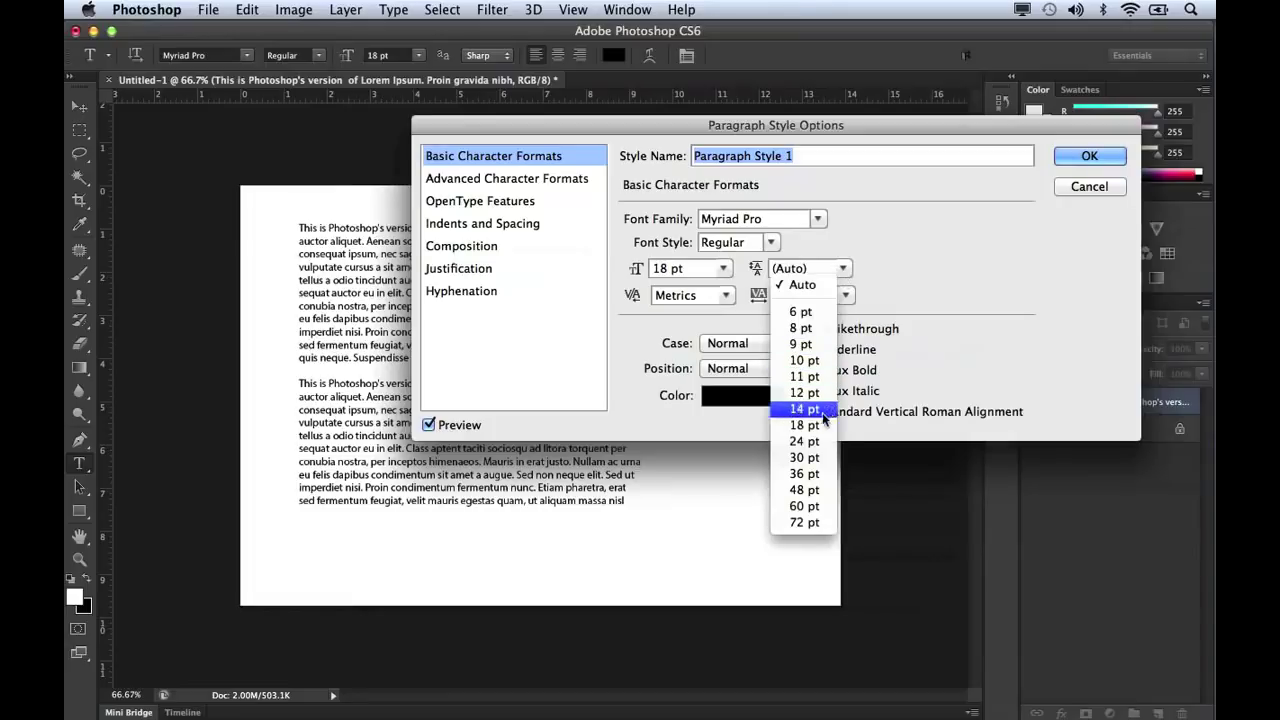
pyautogui.click(808, 441)
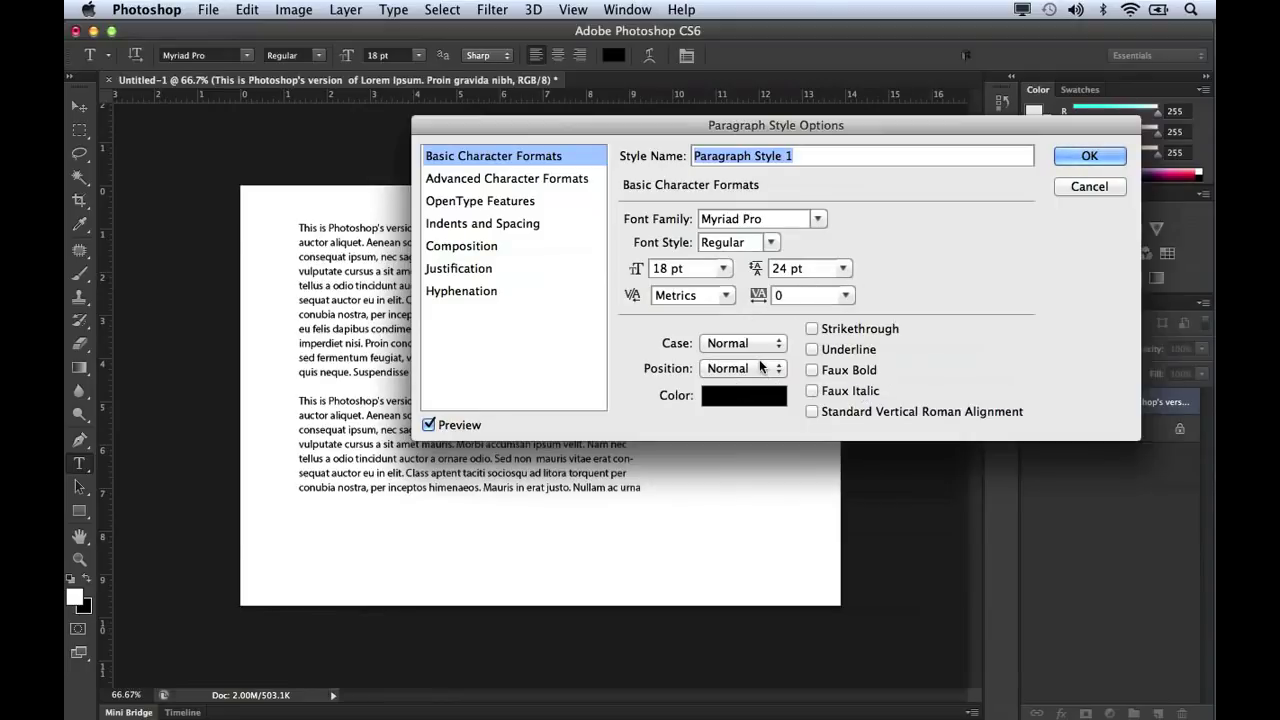
# Name the paragraph style My Style and accept its settings.
pyautogui.moveTo(802, 157); pyautogui.dragTo(634, 151)
pyautogui.write('My Style')
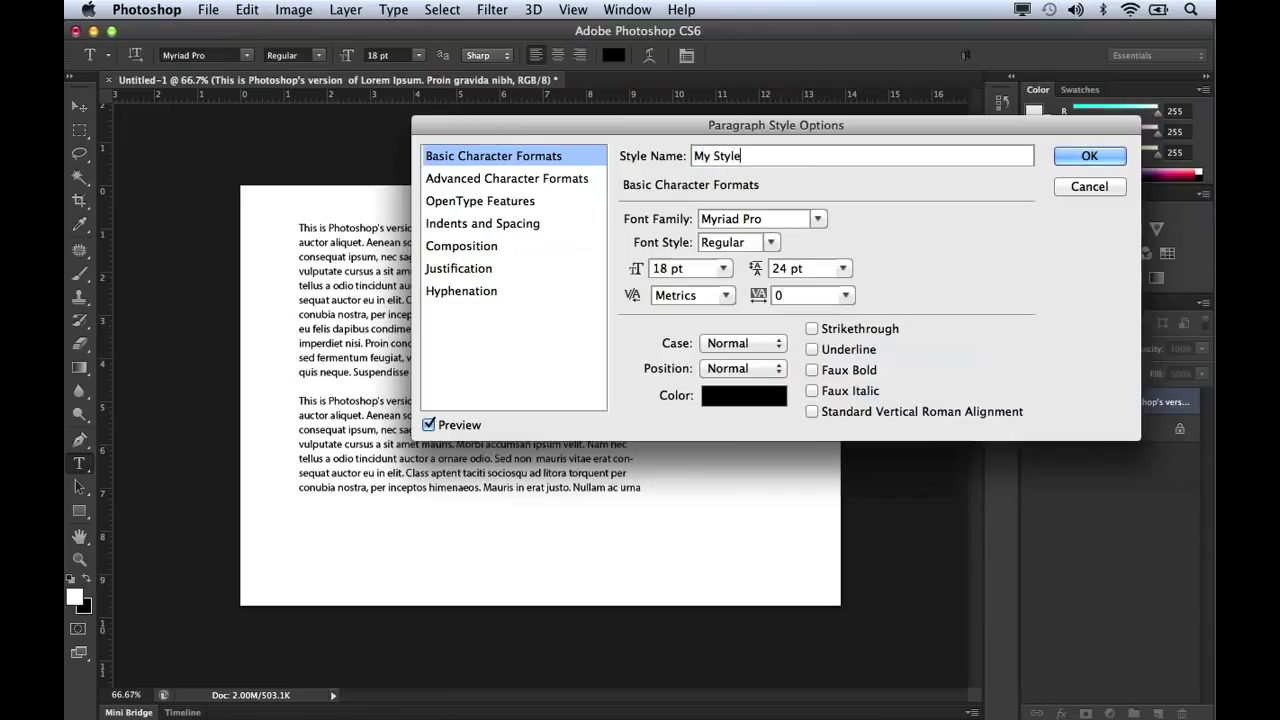
pyautogui.click(1069, 155)
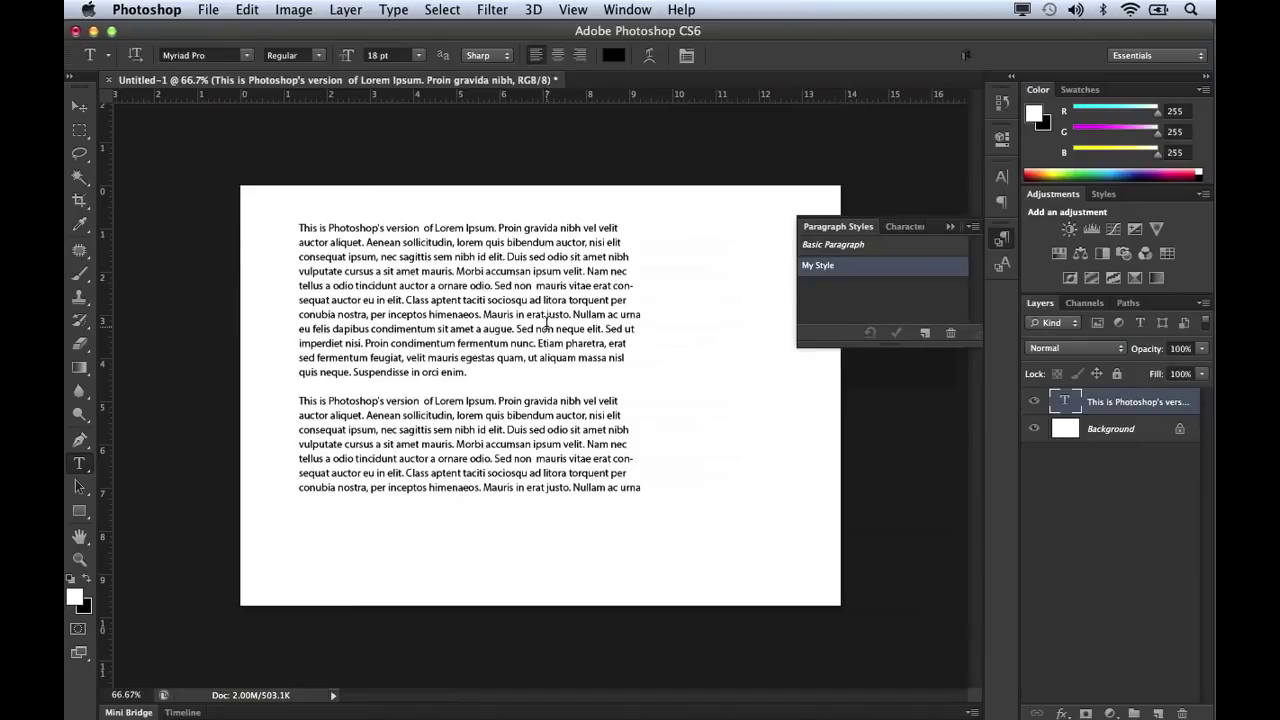
# Set the My Style paragraph style's font size to 14 pt and accept the change.
pyautogui.doubleClick(838, 268)
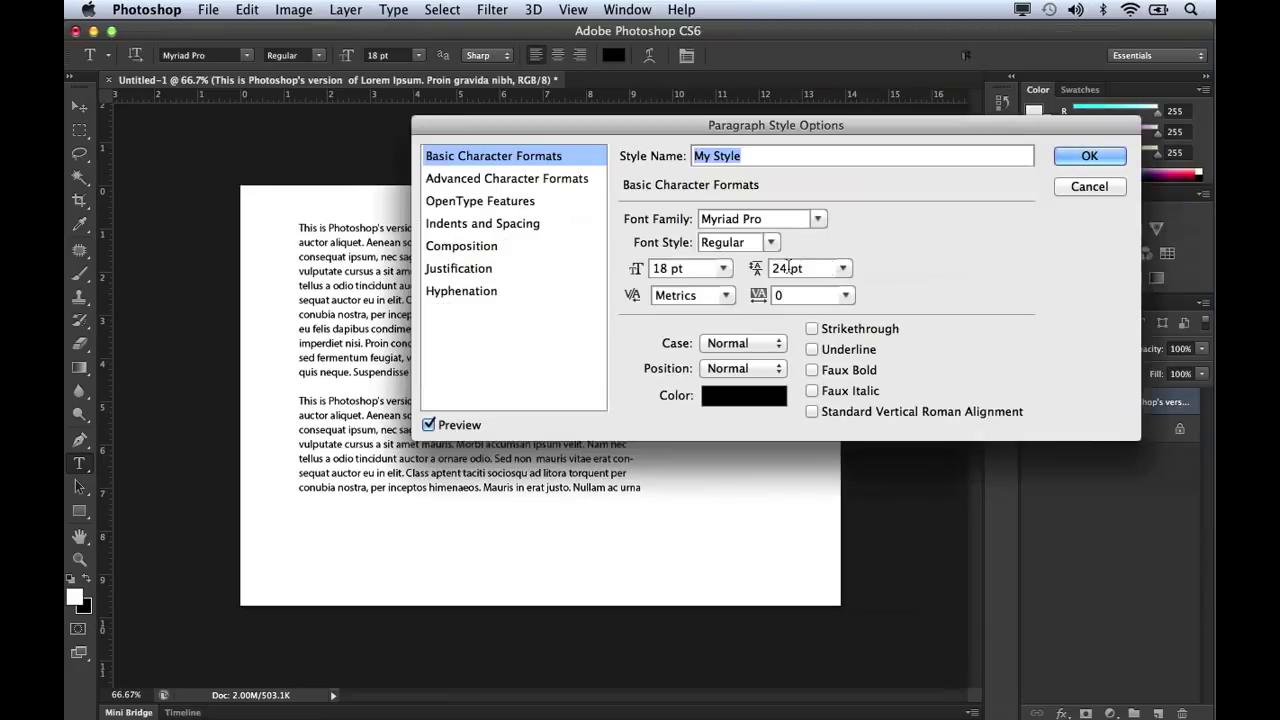
pyautogui.click(722, 268)
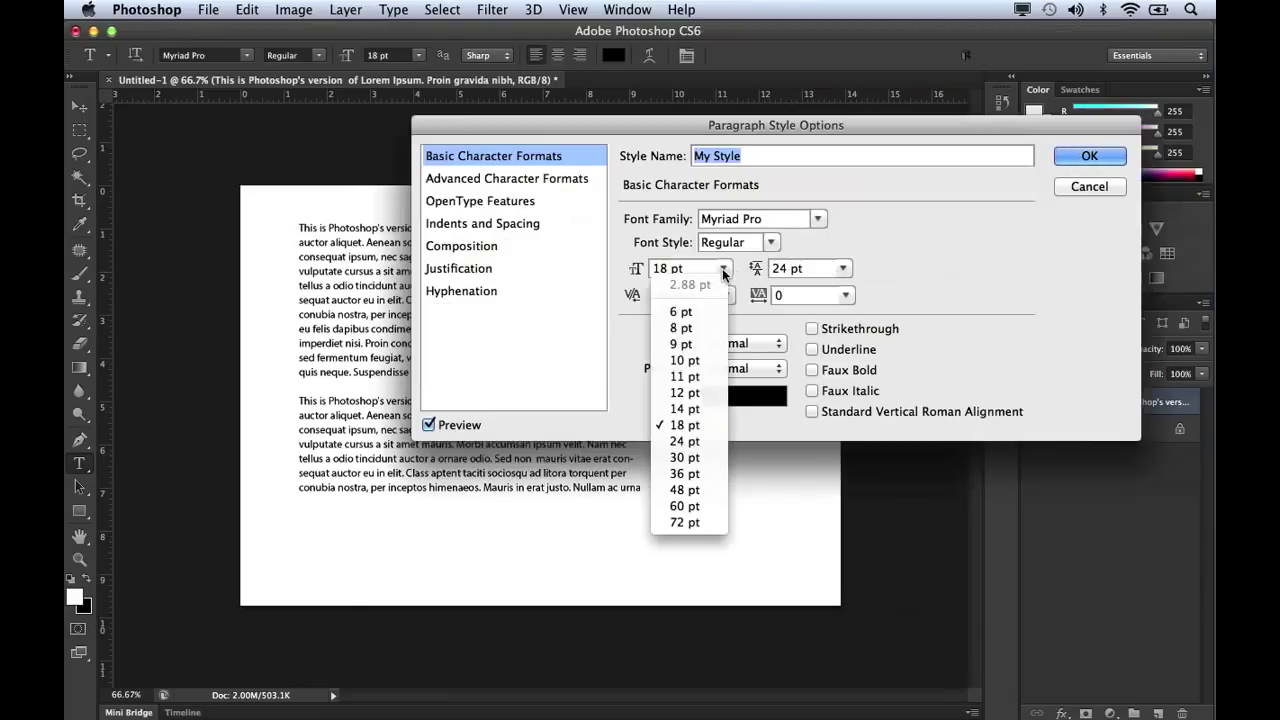
pyautogui.click(710, 409)
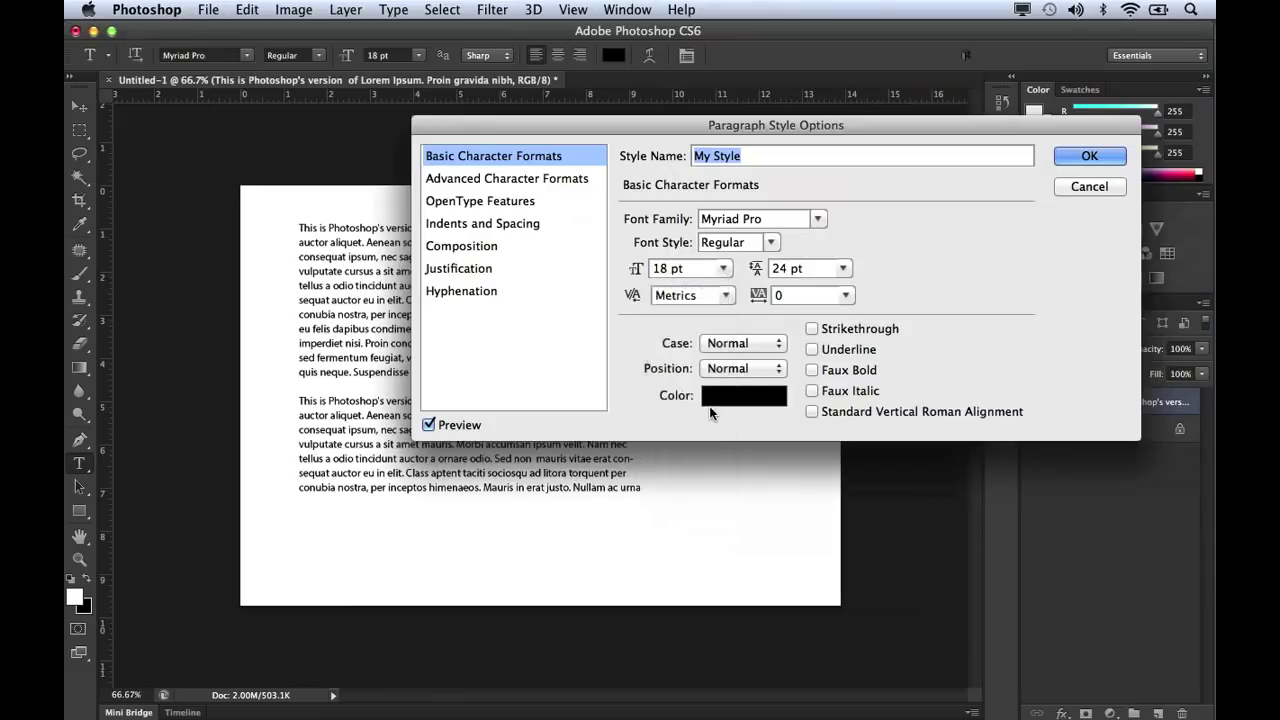
pyautogui.click(1069, 155)
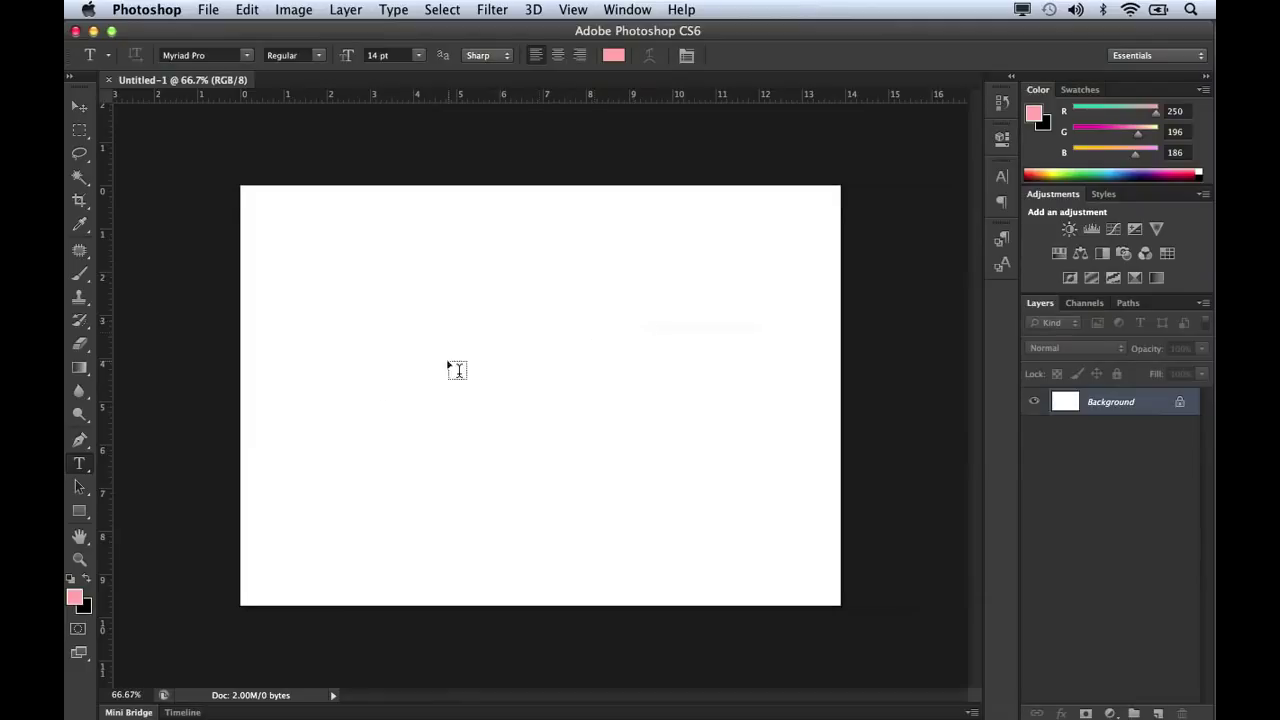
# Draw a rectangle shape about 620 by 352 px in the middle of the blank canvas and fill it with solid light blue.
pyautogui.click(80, 511)
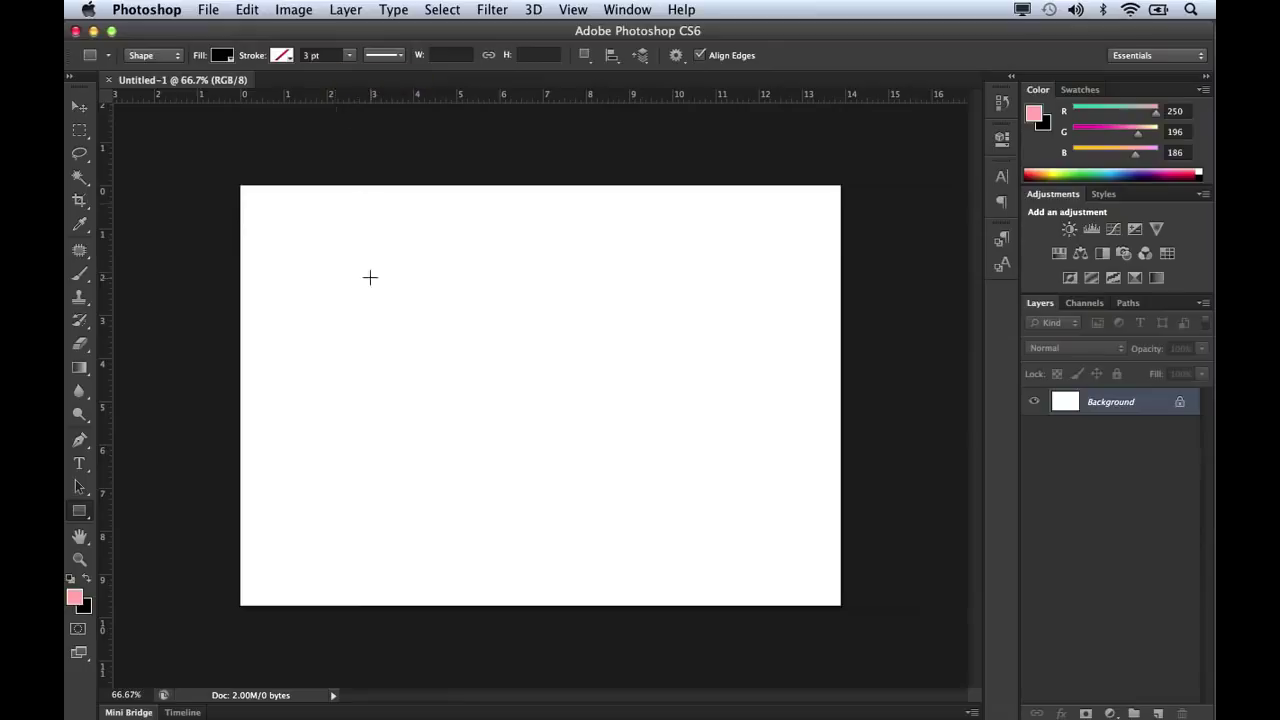
pyautogui.moveTo(334, 277); pyautogui.dragTo(705, 486)
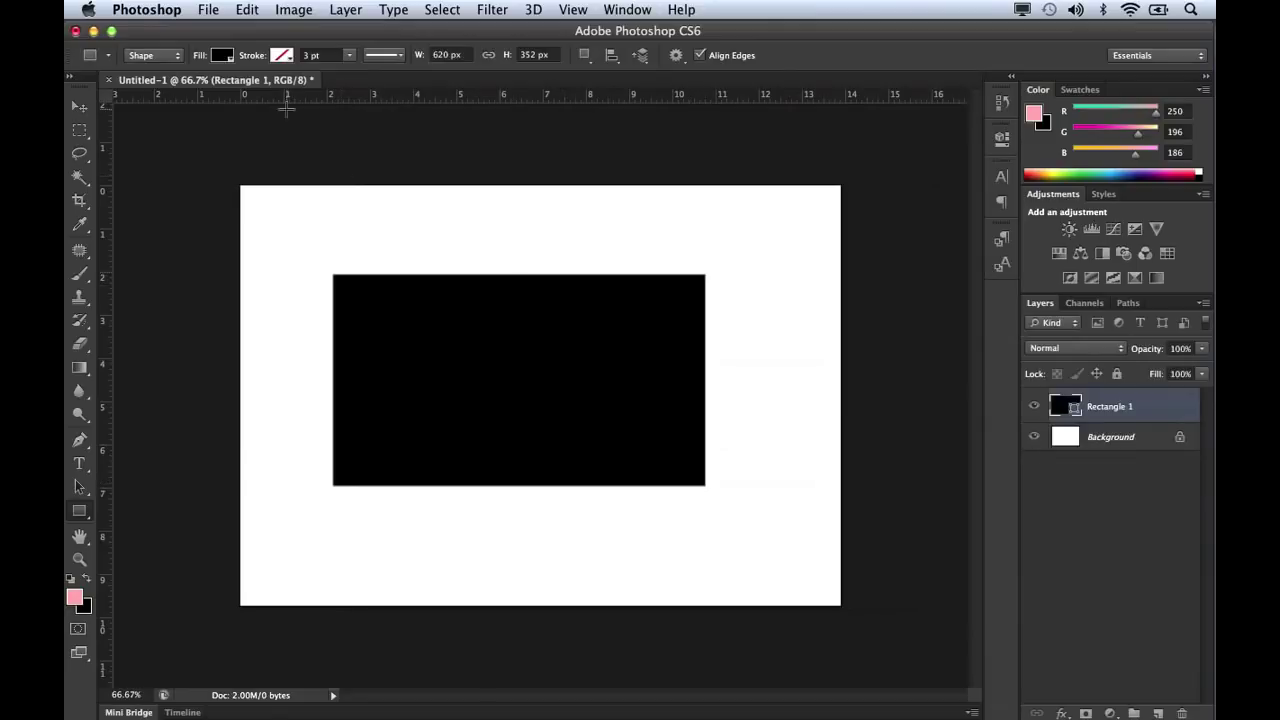
pyautogui.click(229, 60)
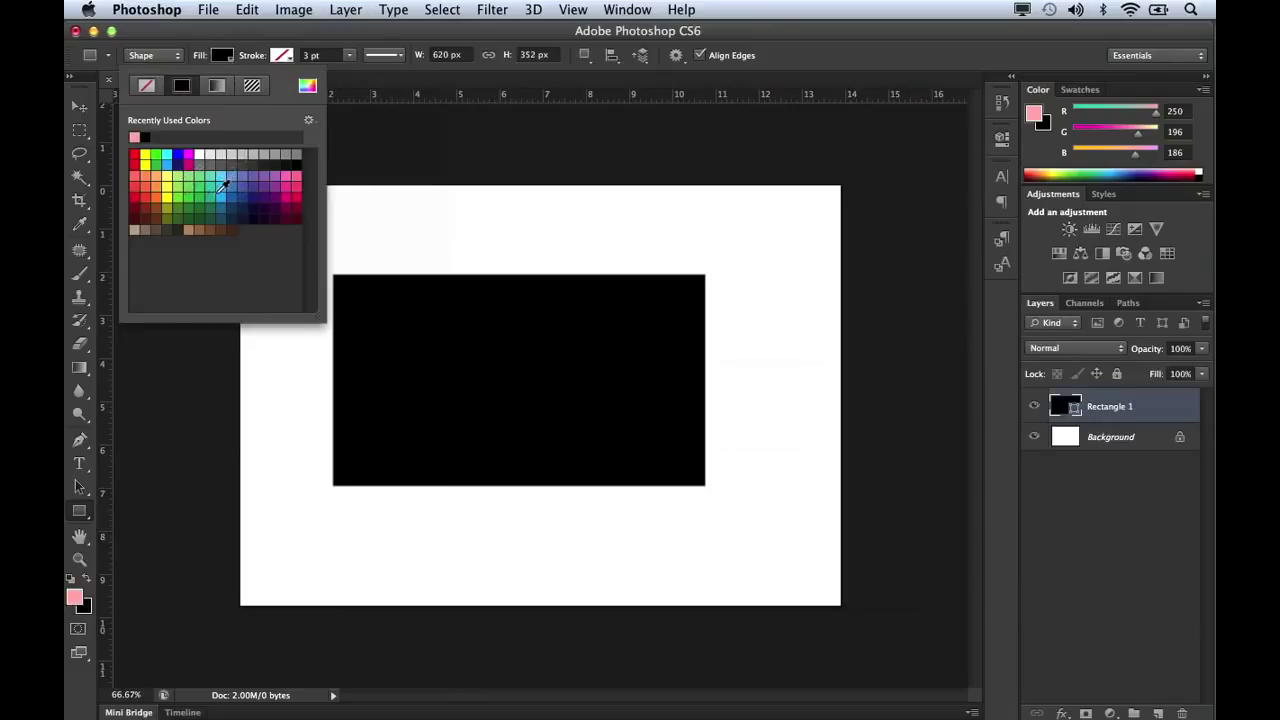
pyautogui.click(217, 178)
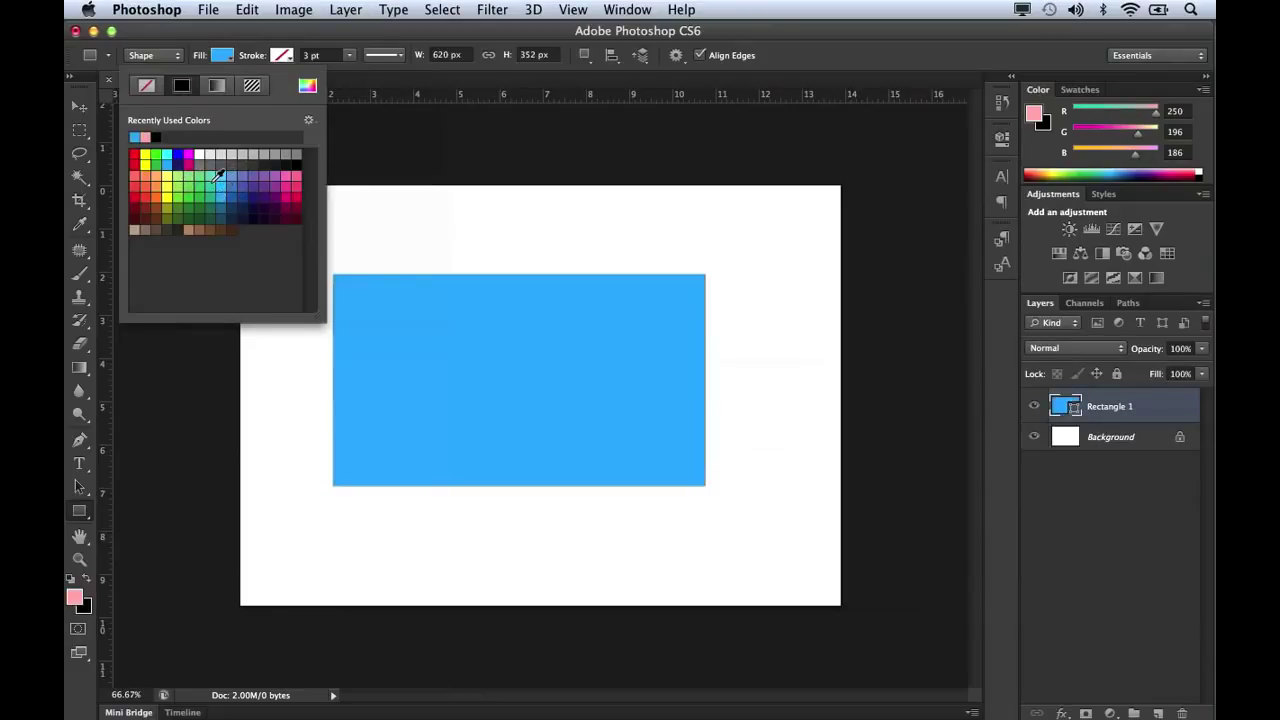
# Try a linear black-to-white gradient fill on the rectangle, and replace it with the blue bubble pattern fill.
pyautogui.click(216, 86)
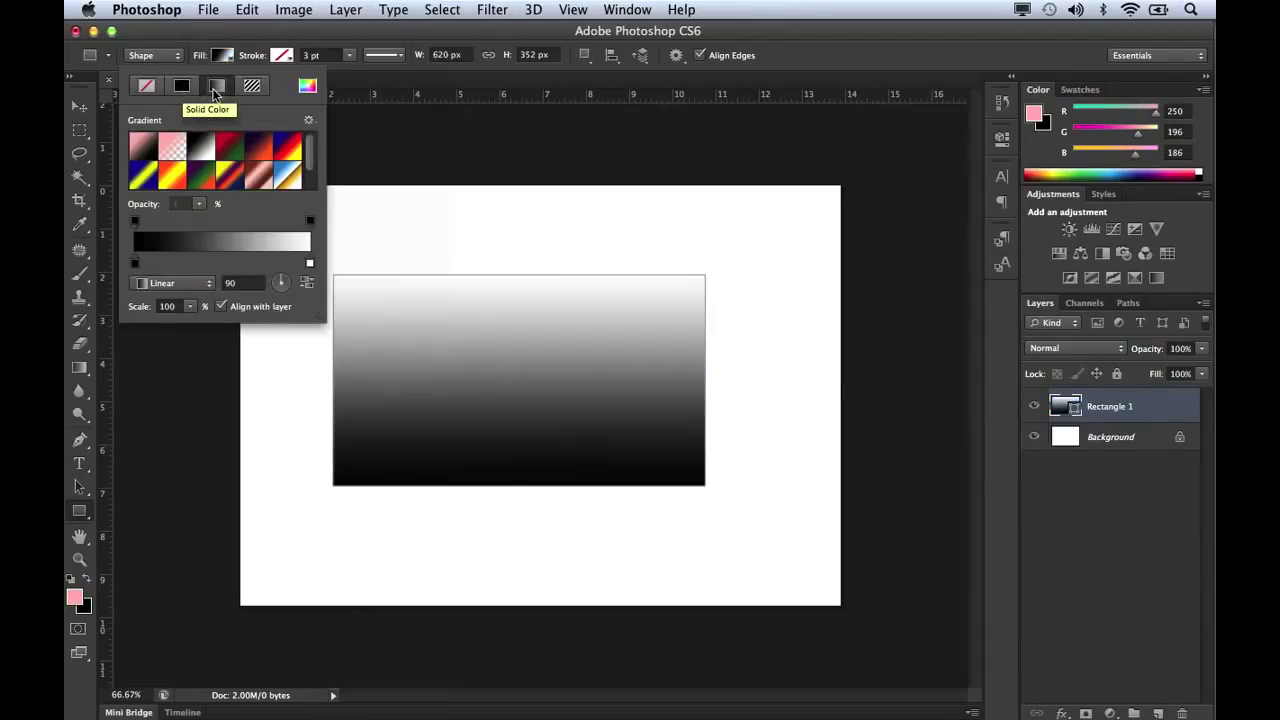
pyautogui.click(251, 86)
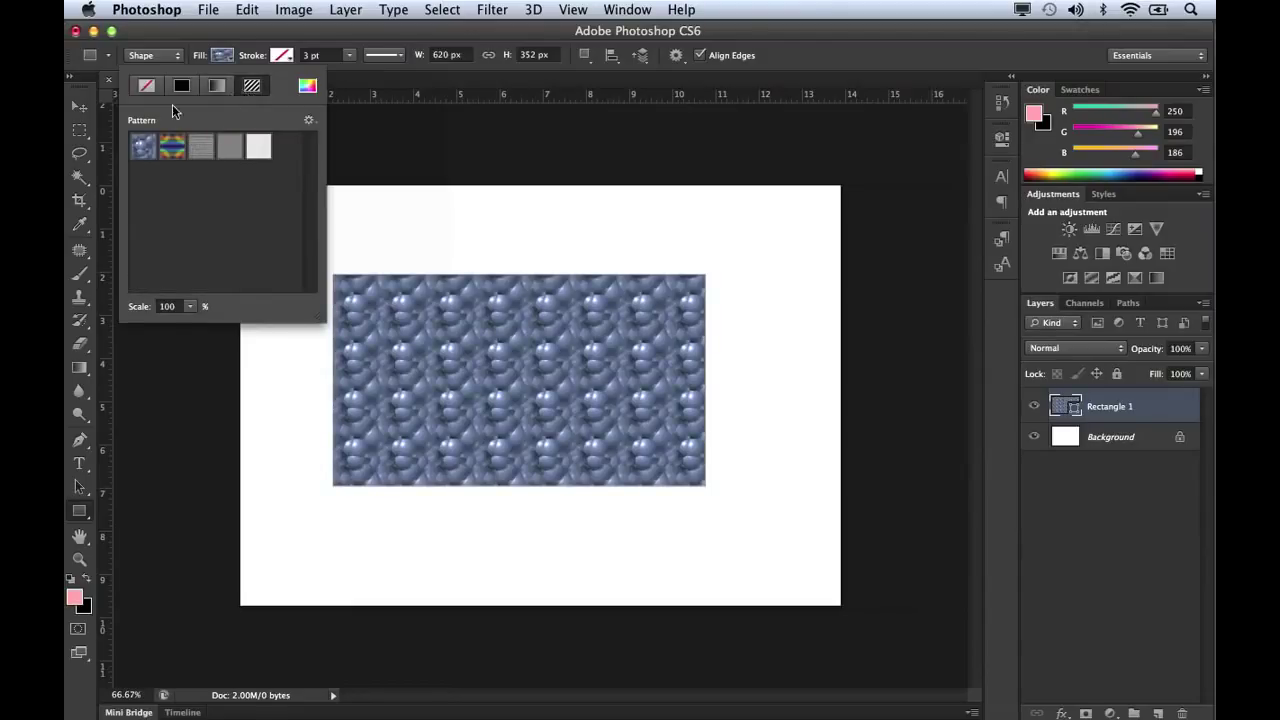
# Replace the rectangle's pattern fill with solid light blue and give the shape a dark blue stroke.
pyautogui.click(146, 88)
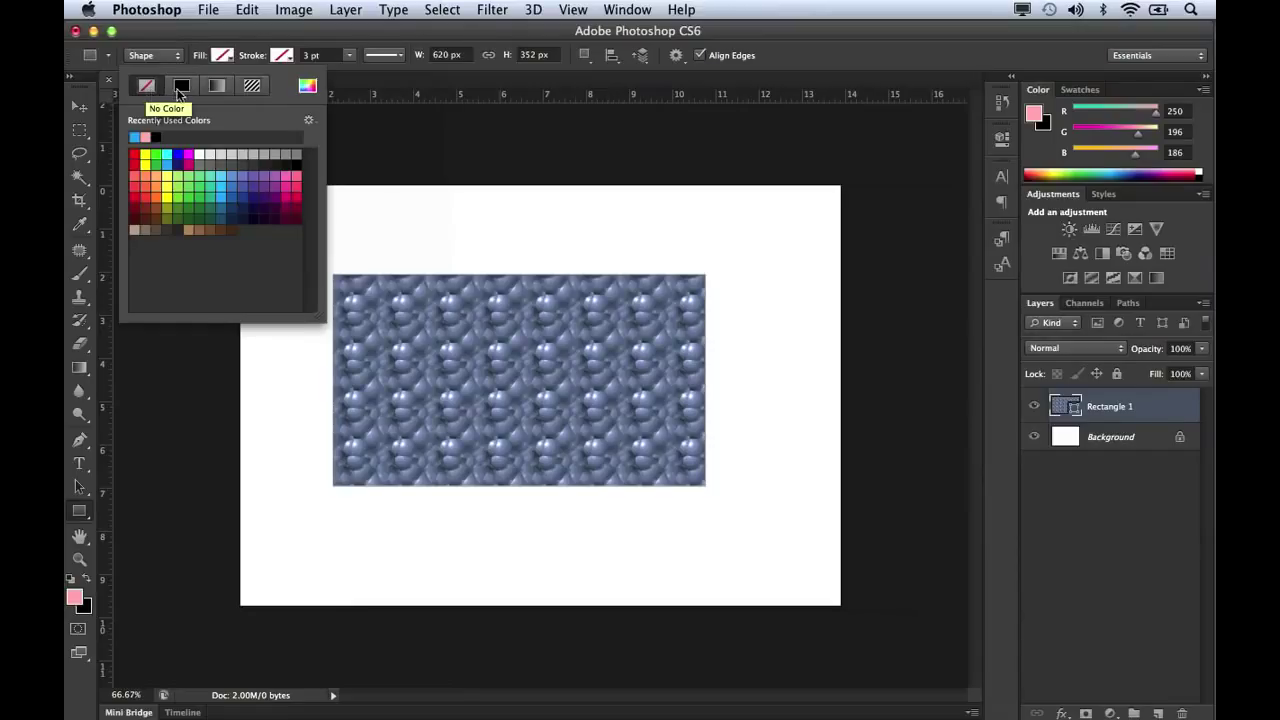
pyautogui.click(182, 90)
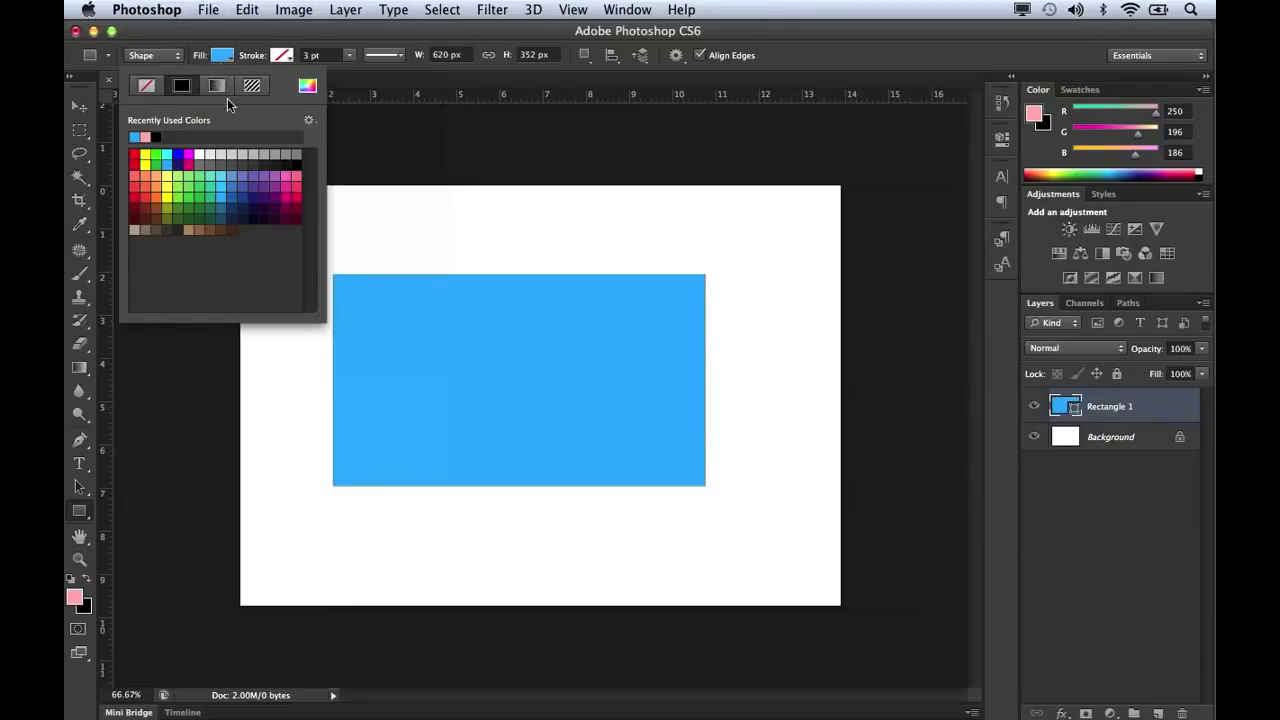
pyautogui.click(282, 56)
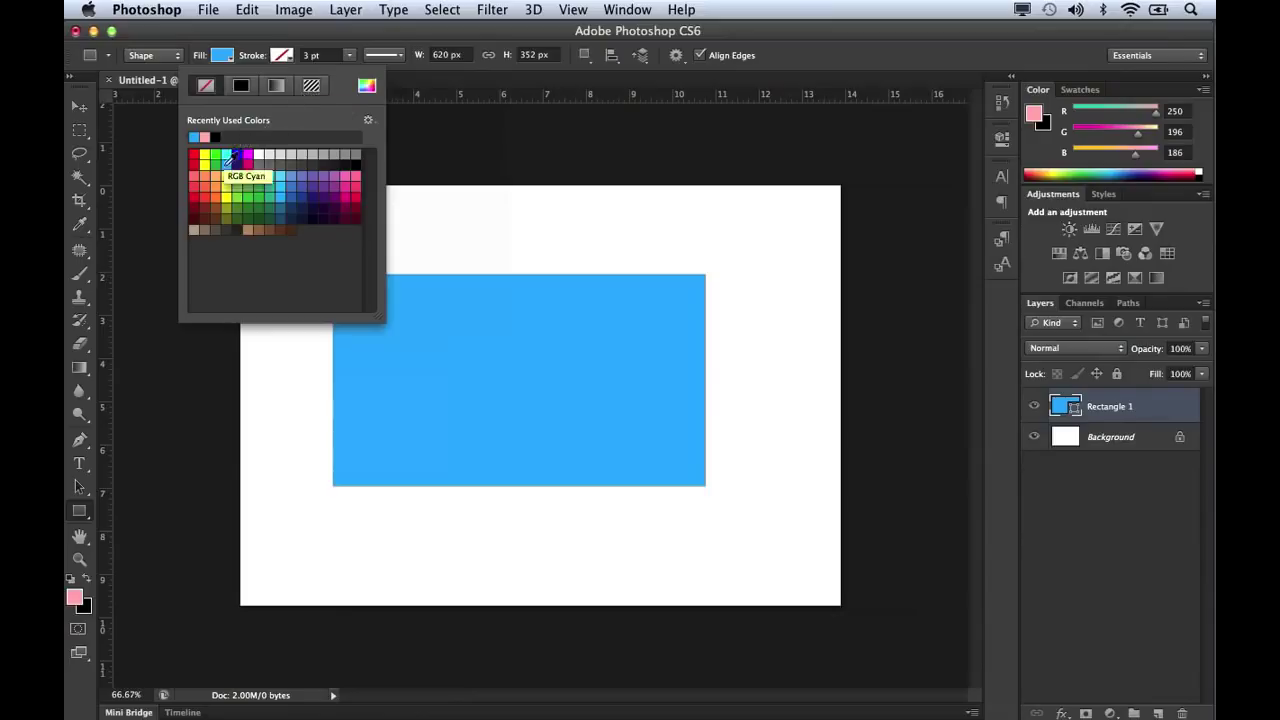
pyautogui.click(302, 194)
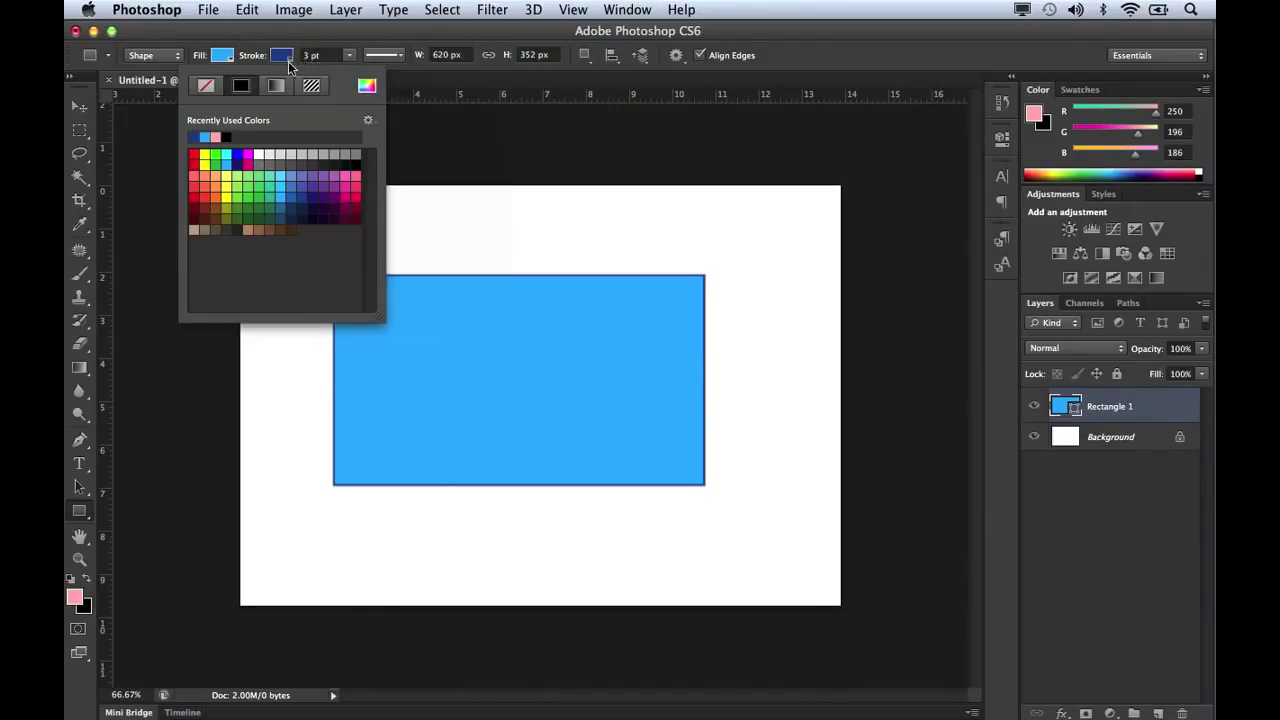
# Make the rectangle's stroke dashed and align it to the outside of the shape.
pyautogui.click(396, 57)
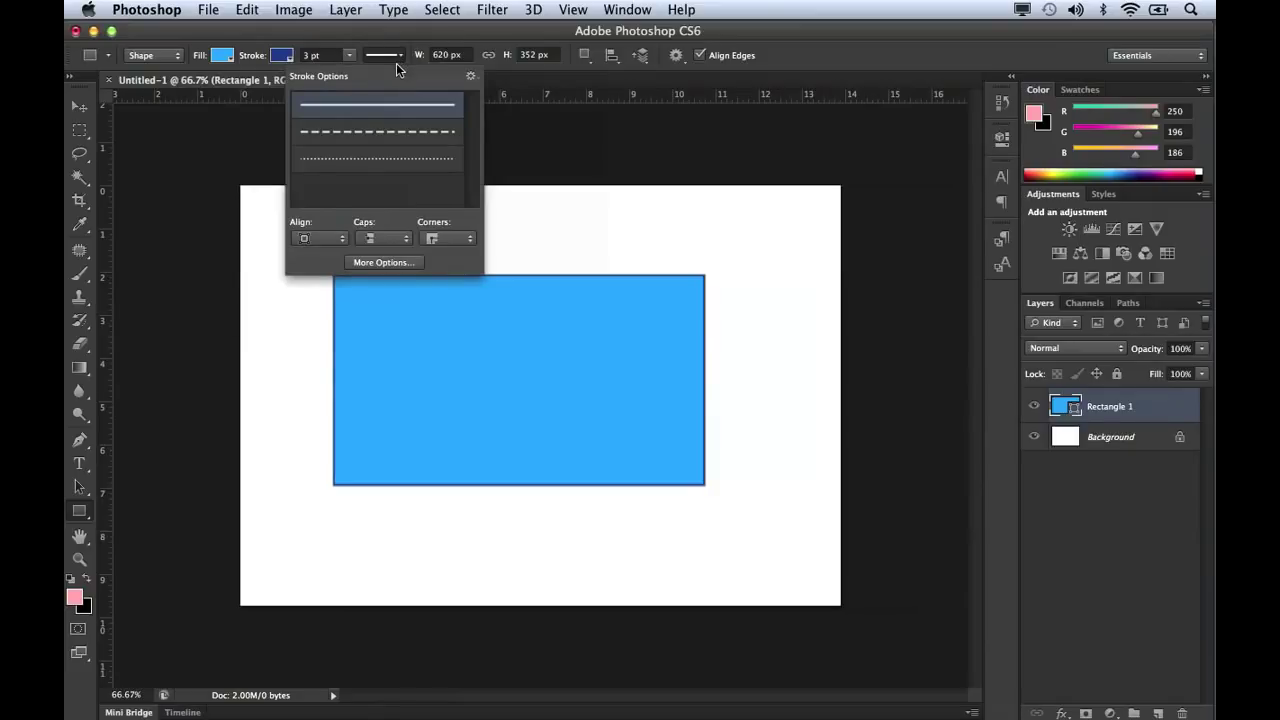
pyautogui.click(390, 132)
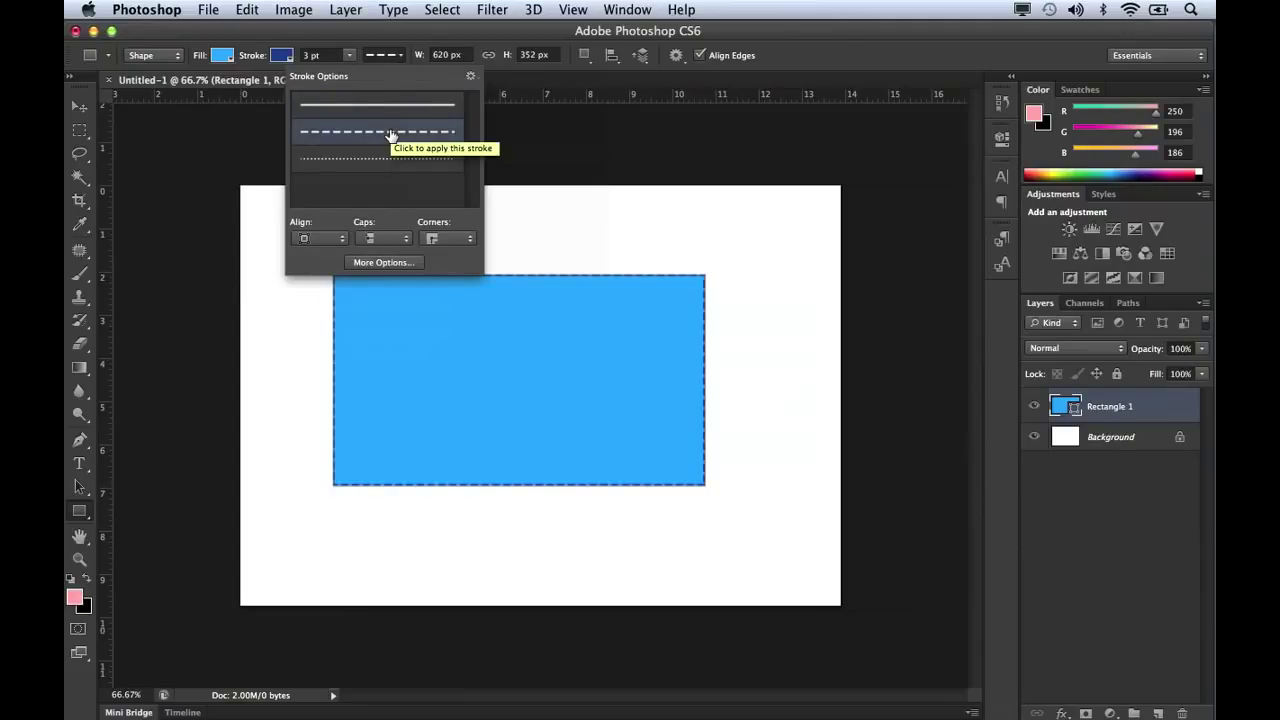
pyautogui.click(333, 239)
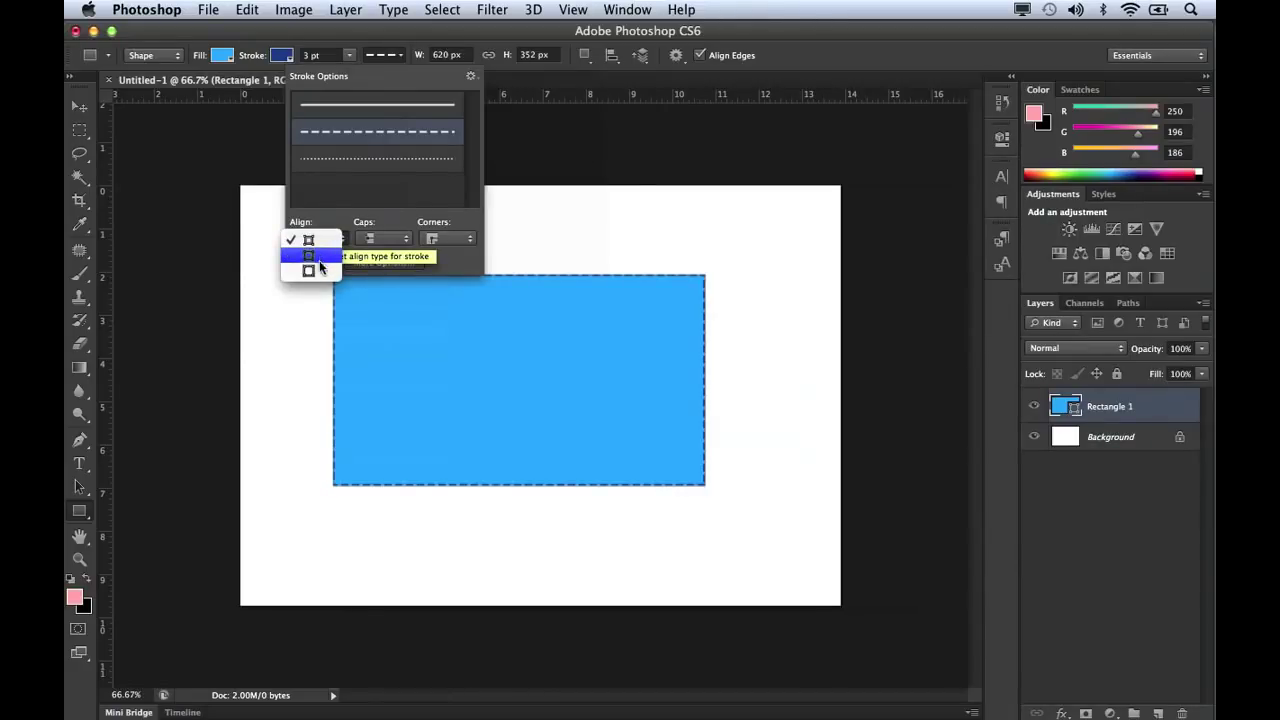
pyautogui.click(320, 261)
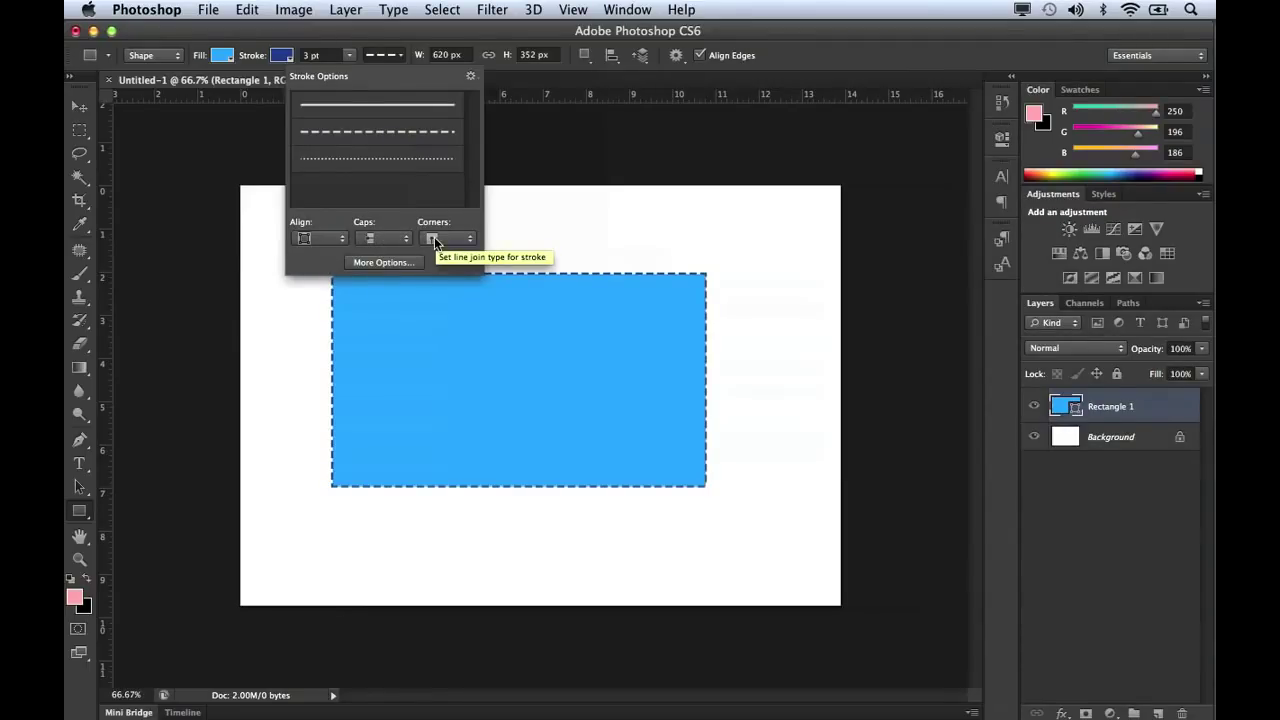
# Customize the dashed stroke with round caps, a dash of 1 and a gap of 4, and save it as a preset.
pyautogui.click(404, 261)
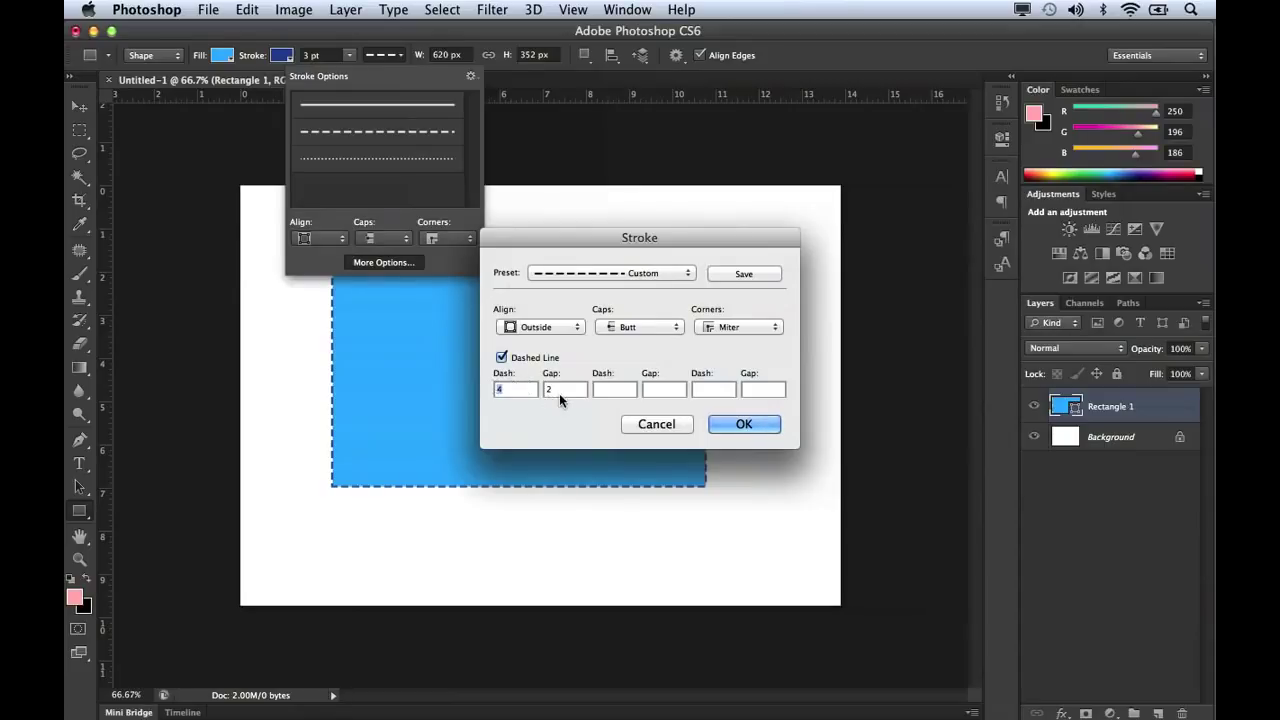
pyautogui.click(640, 328)
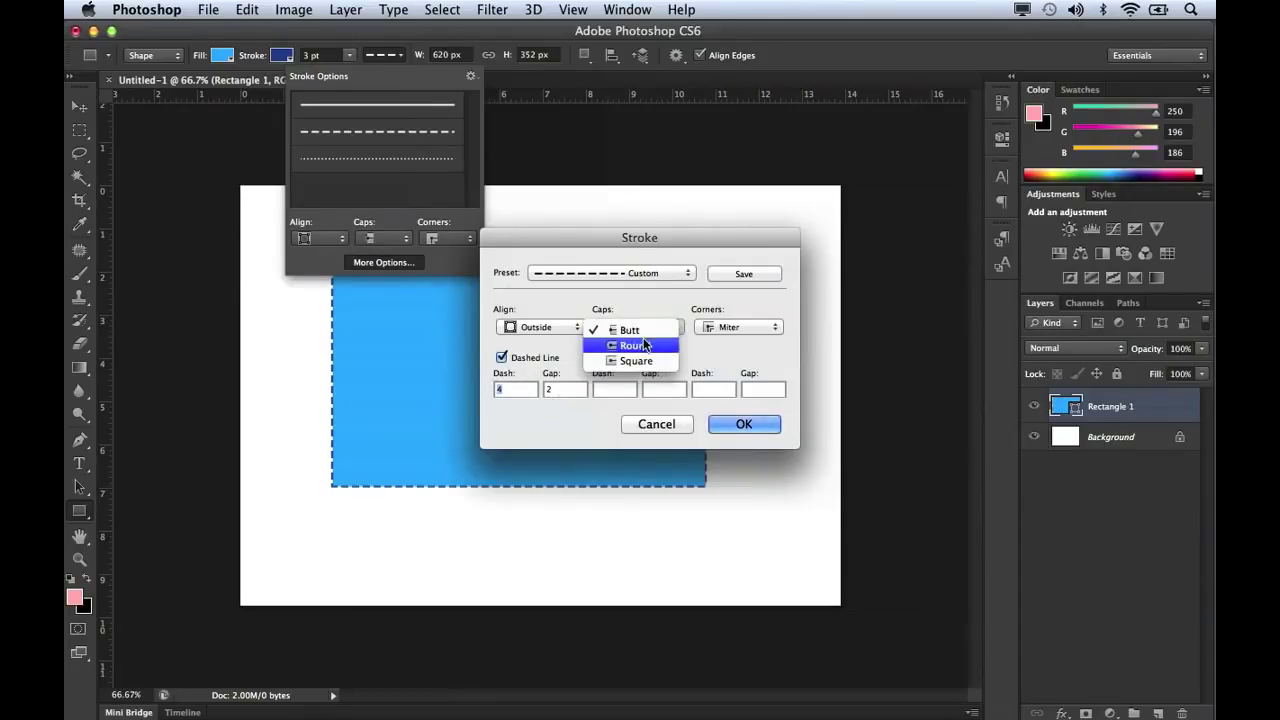
pyautogui.click(640, 345)
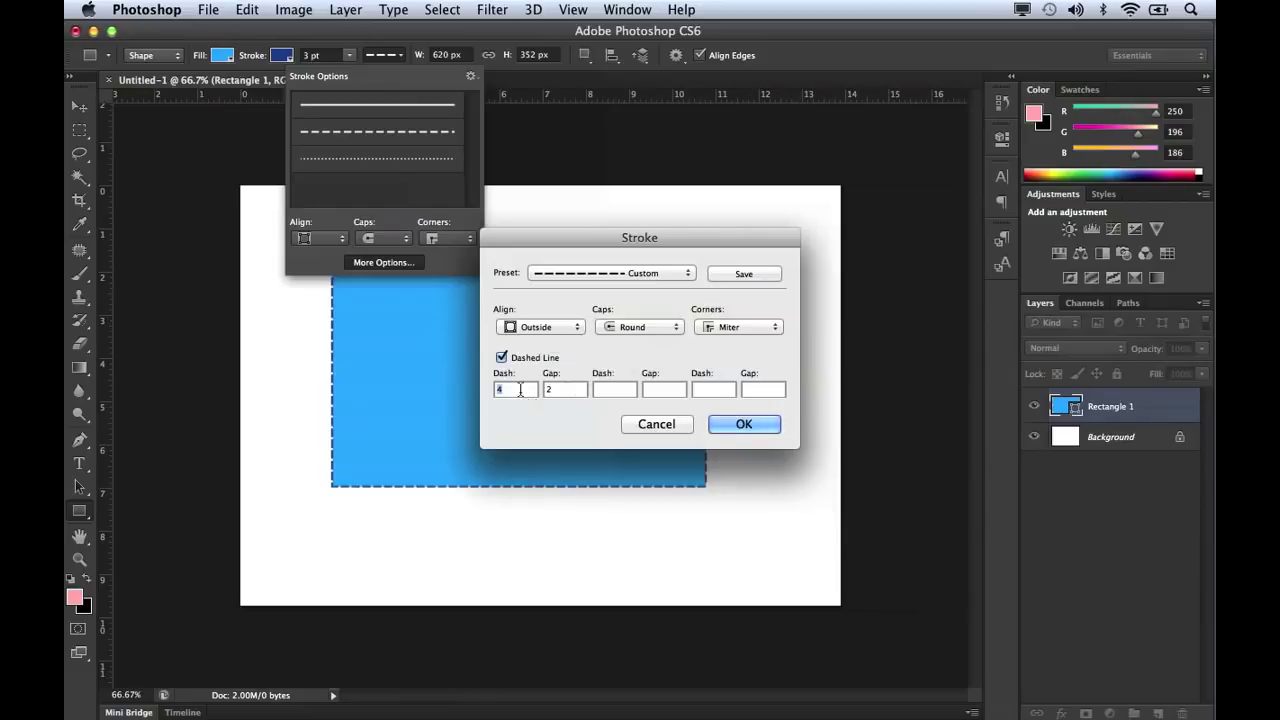
pyautogui.write('1')
pyautogui.press('Tab')
pyautogui.write('4')
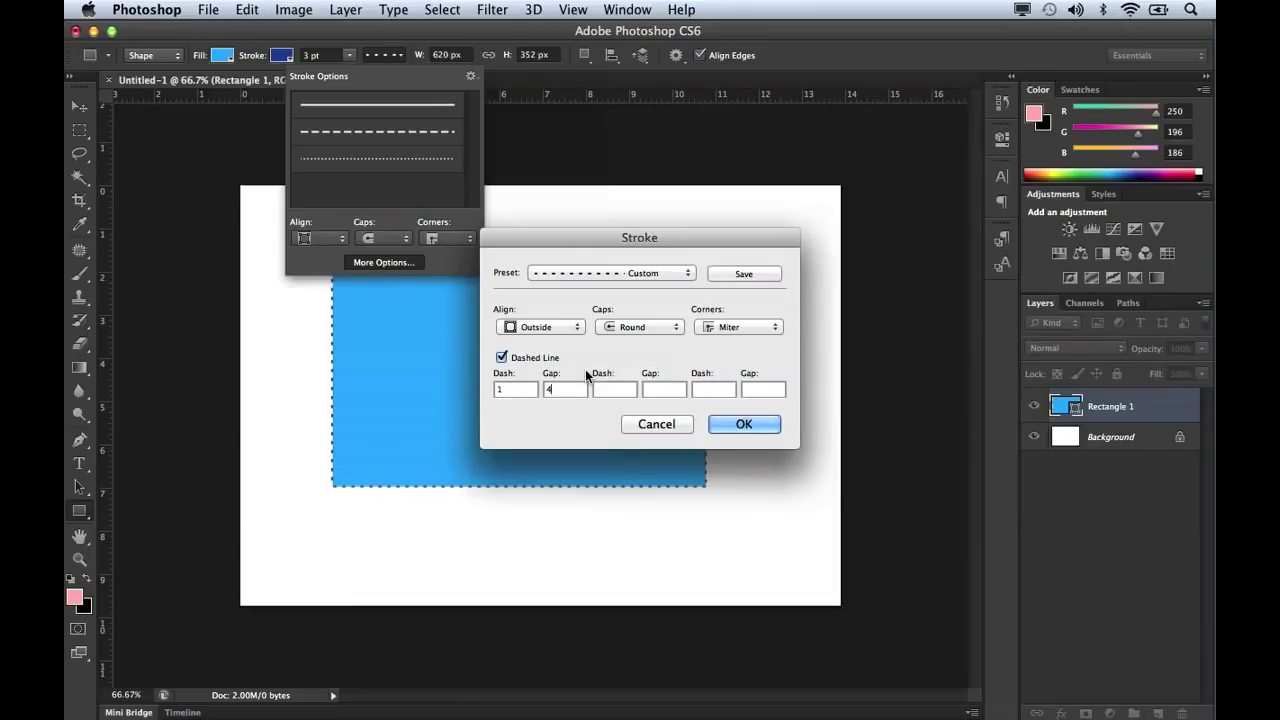
pyautogui.click(730, 273)
pyautogui.click(741, 424)
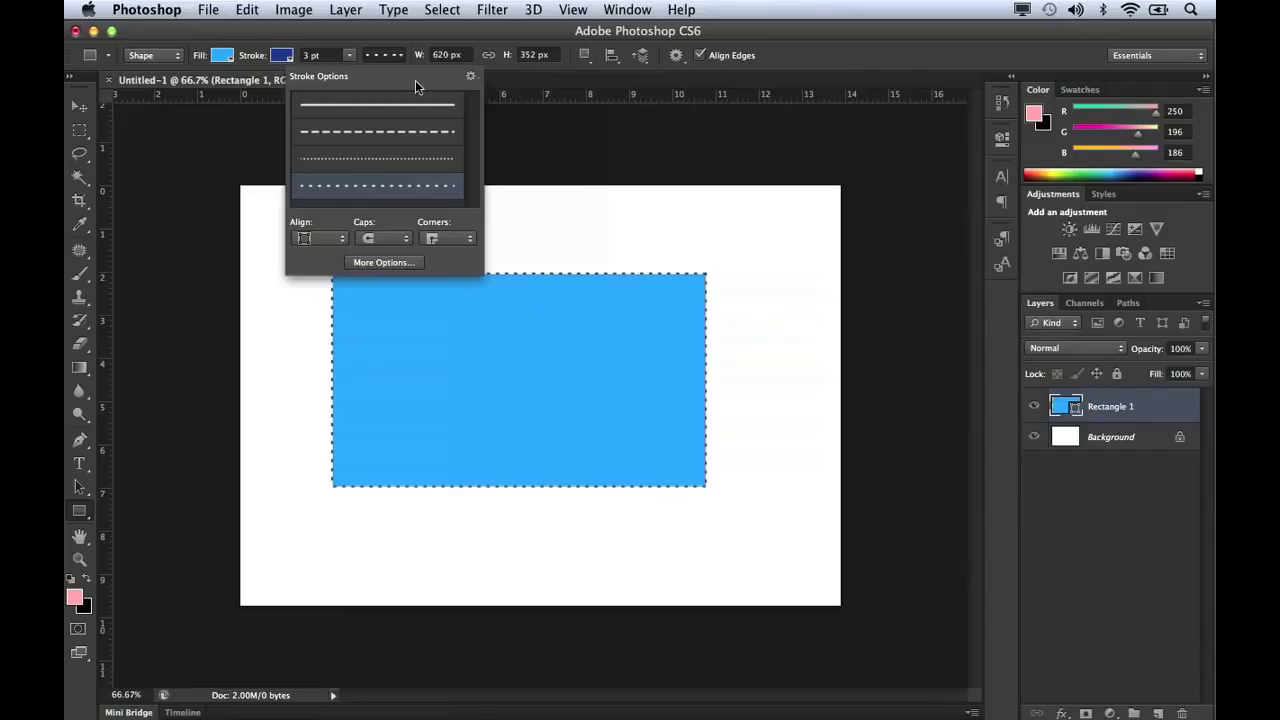
pyautogui.press('Return')
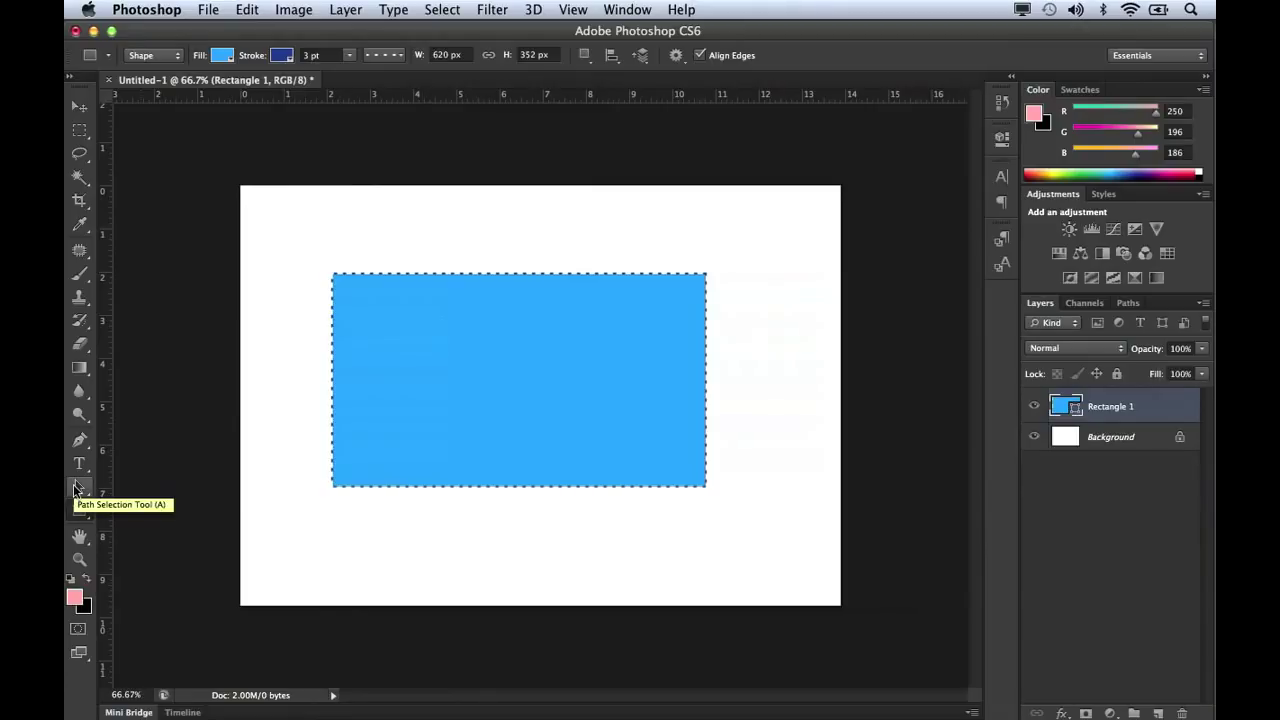
# Select the rectangle with the Path Selection tool and set its stroke width to 3.68 pt.
pyautogui.click(75, 489)
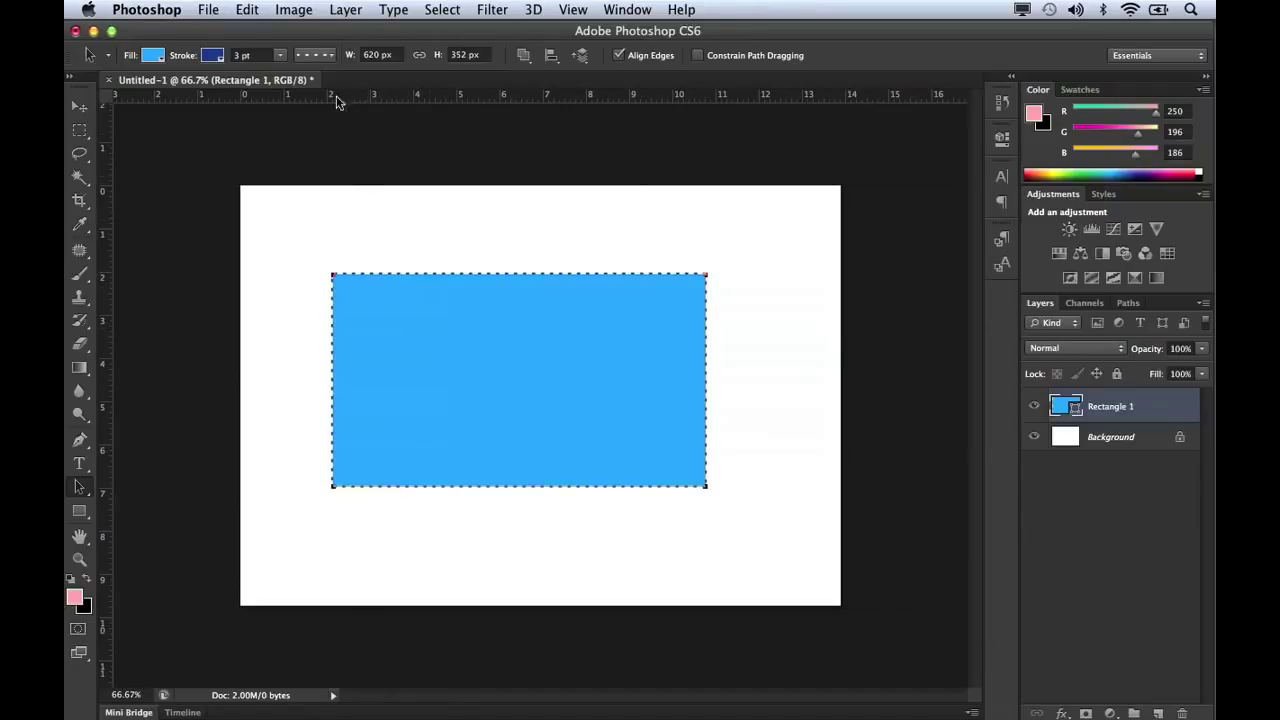
pyautogui.click(281, 56)
pyautogui.moveTo(284, 70); pyautogui.dragTo(281, 72)
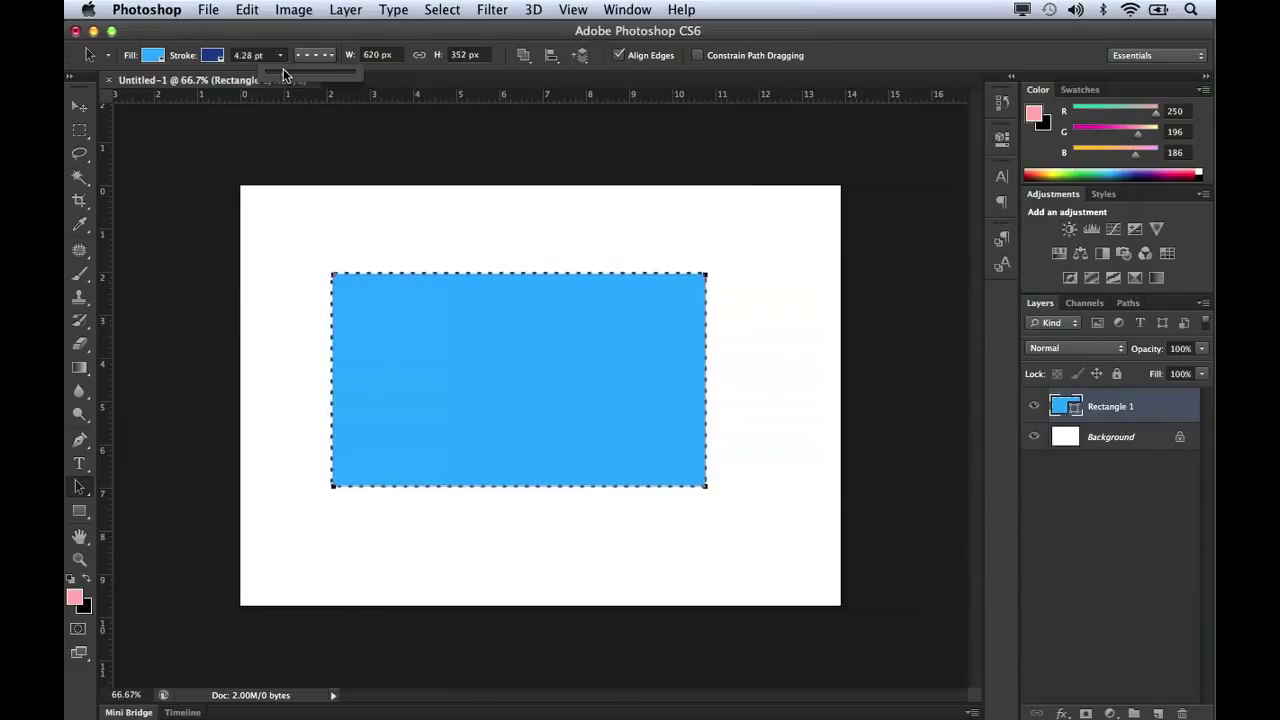
pyautogui.moveTo(284, 70); pyautogui.dragTo(283, 70)
# Examine the path operation, alignment and stacking order options available for the rectangle.
pyautogui.click(523, 55)
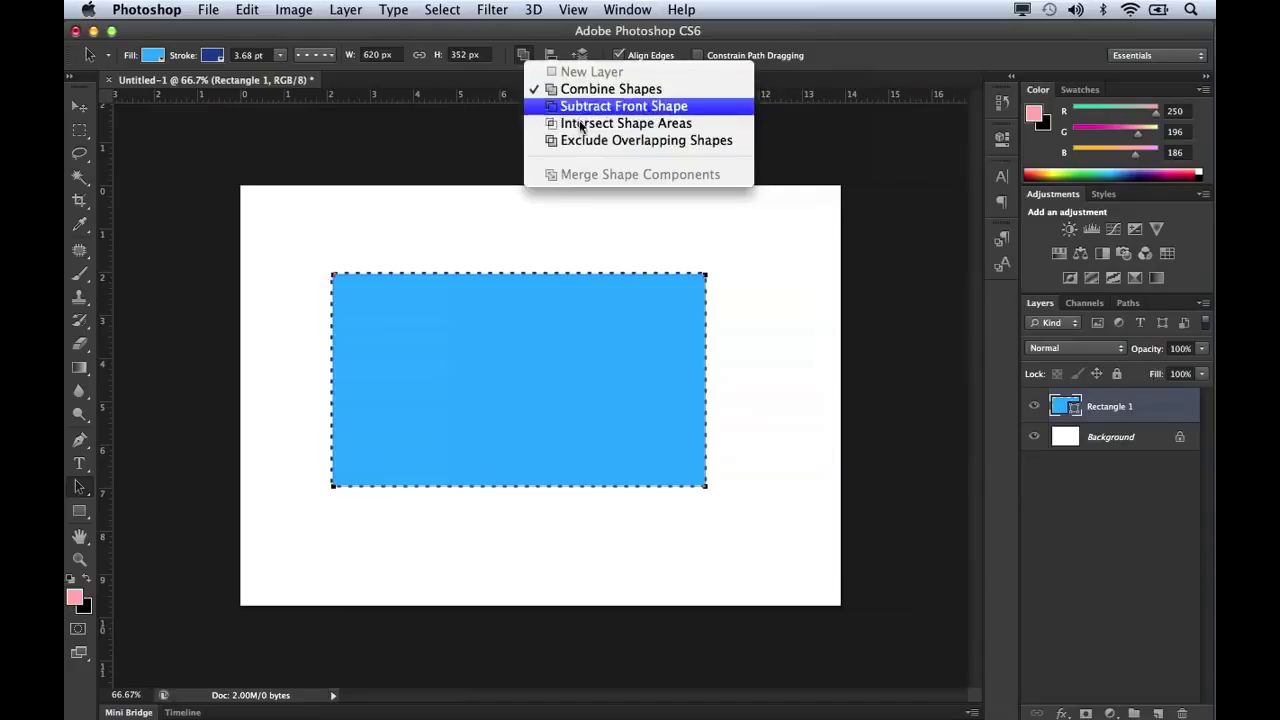
pyautogui.click(556, 58)
pyautogui.click(557, 58)
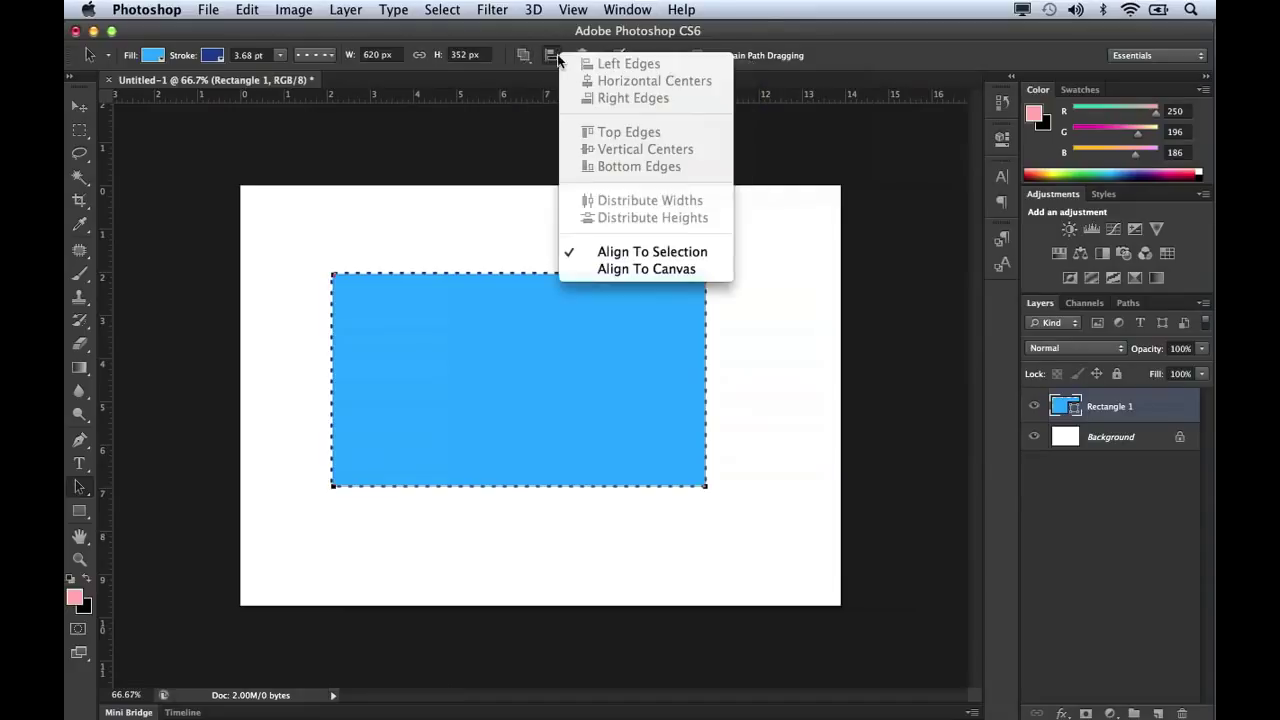
pyautogui.click(557, 56)
pyautogui.click(575, 54)
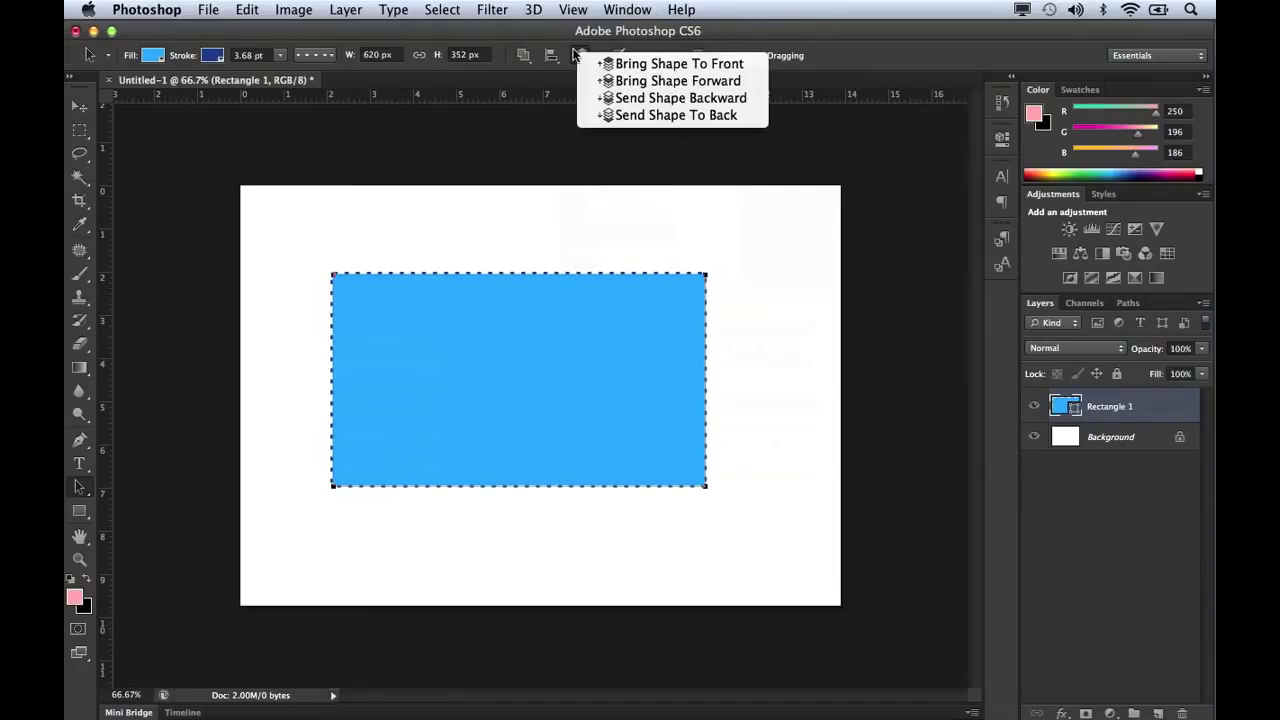
pyautogui.click(575, 54)
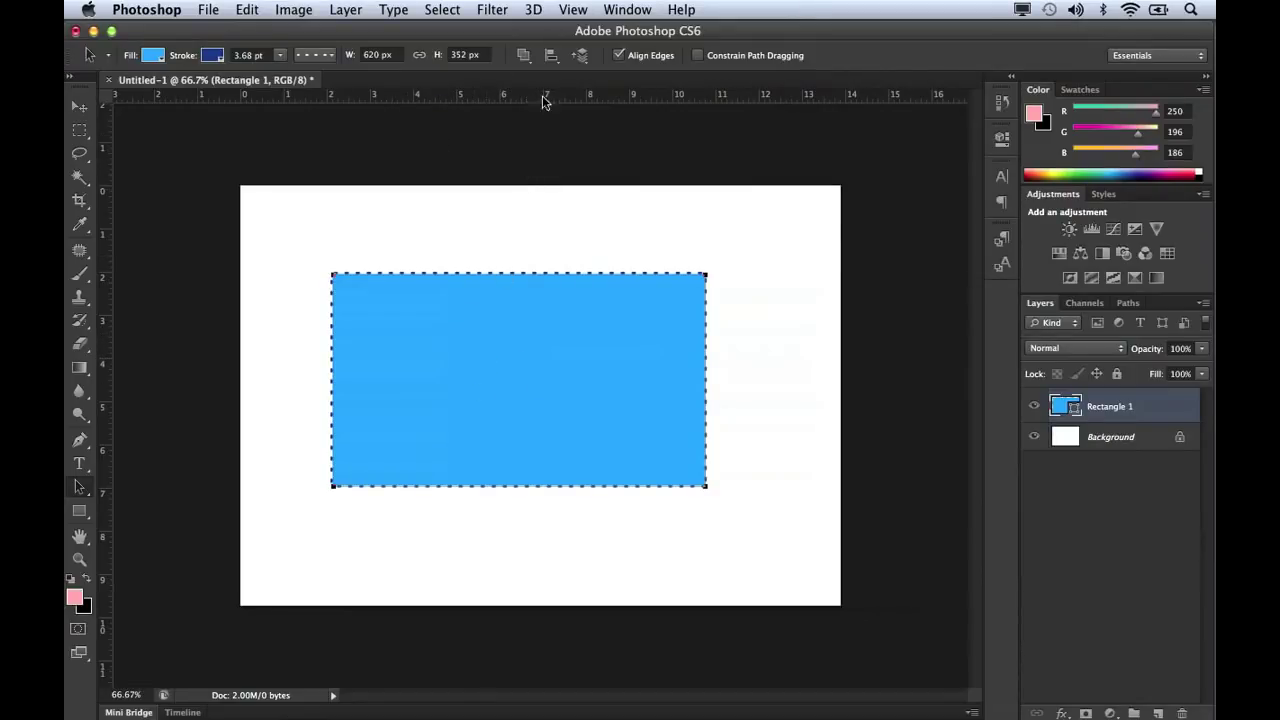
# Set alignment relative to the canvas and center the rectangle horizontally and vertically on it.
pyautogui.click(552, 57)
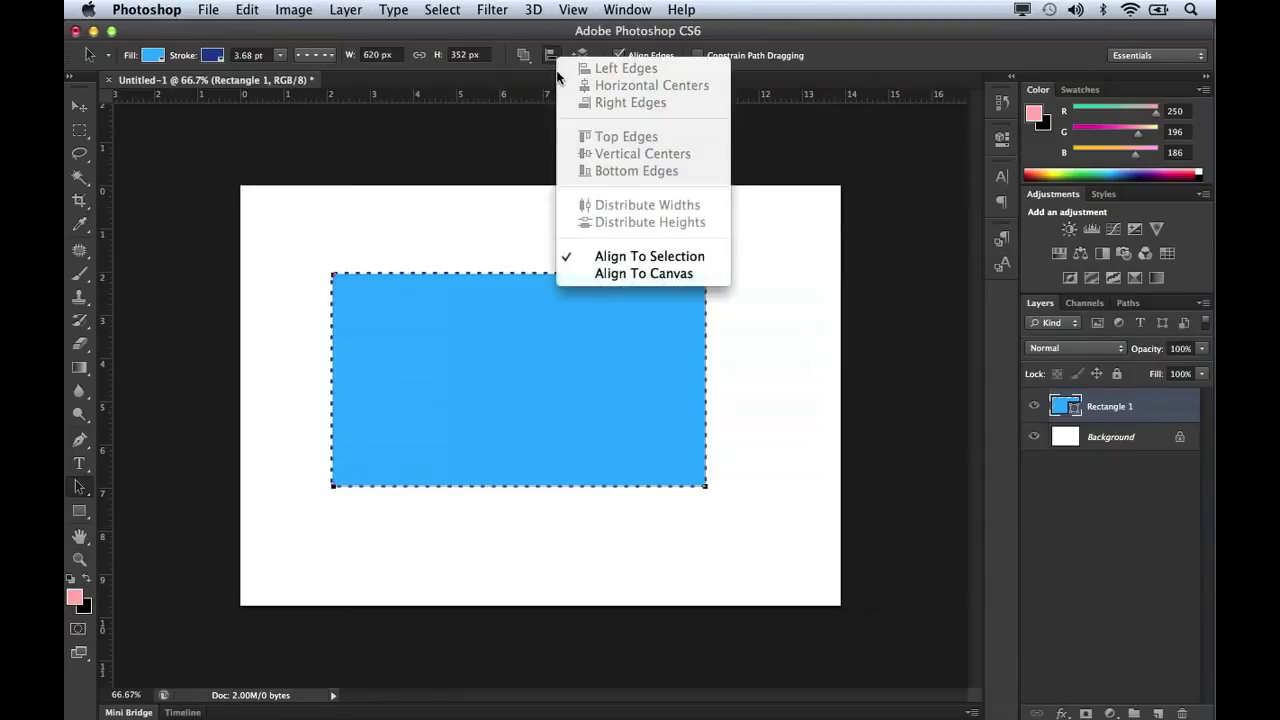
pyautogui.click(609, 274)
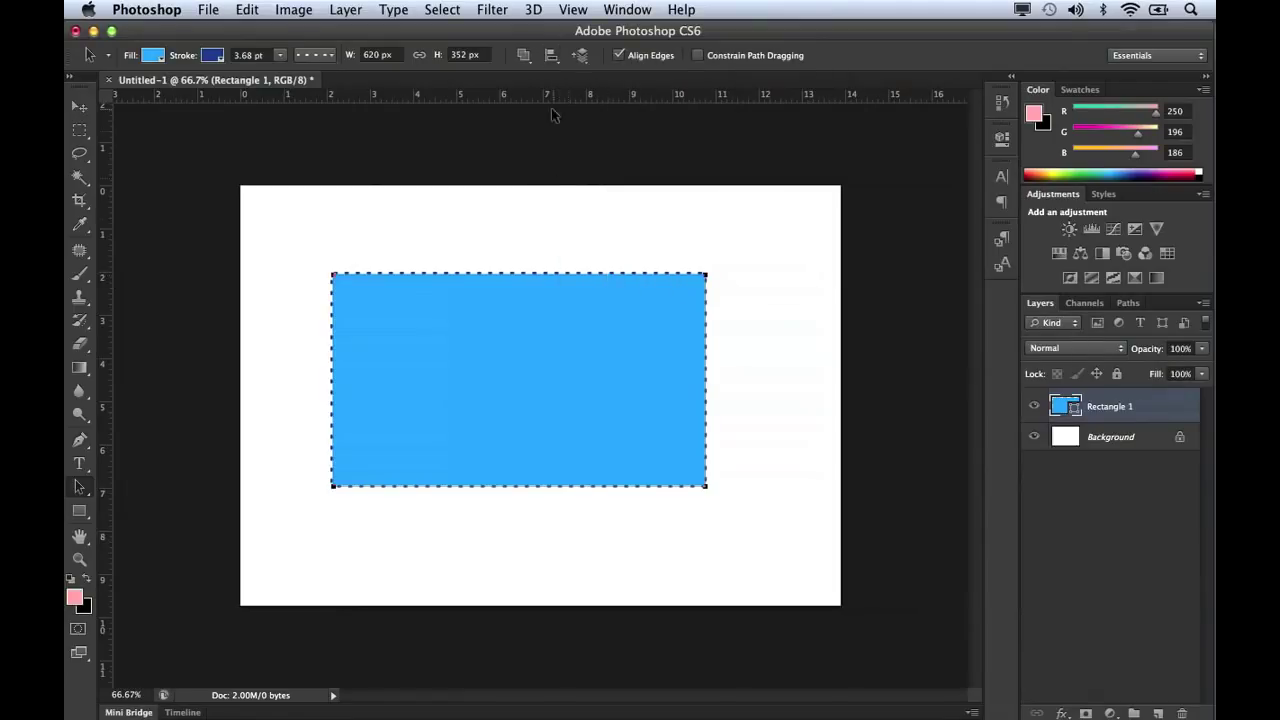
pyautogui.click(550, 58)
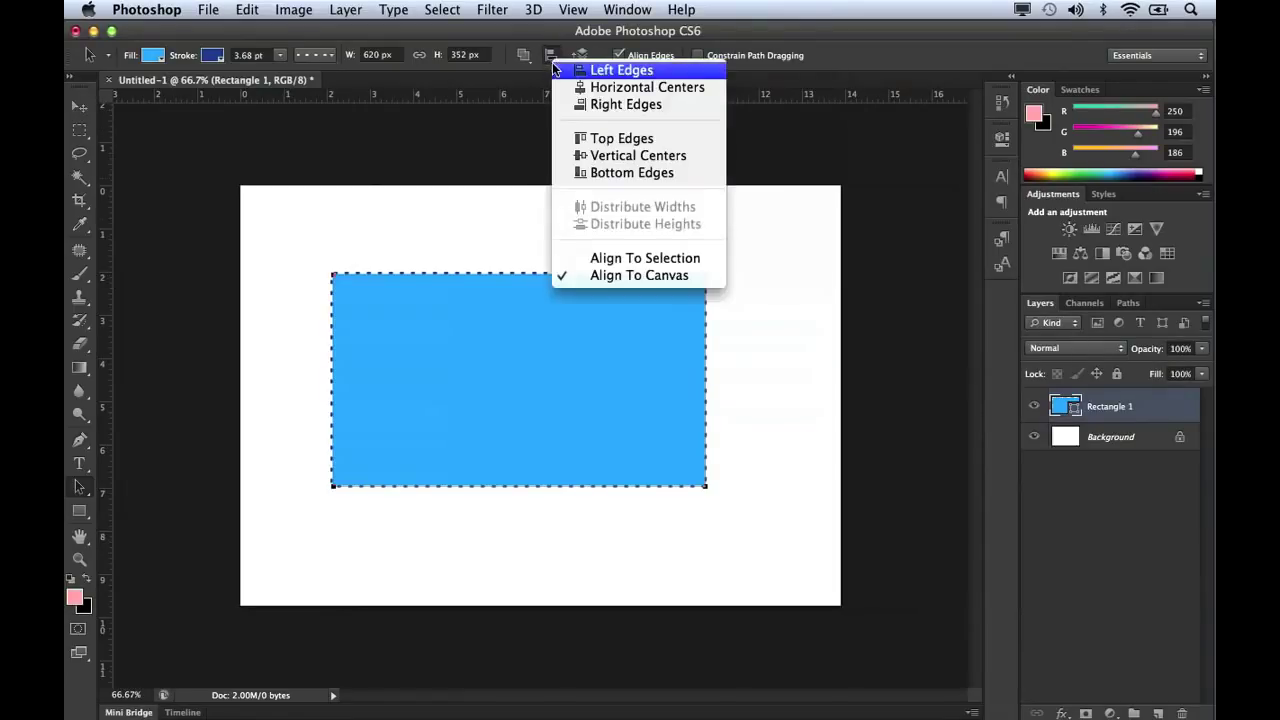
pyautogui.click(576, 89)
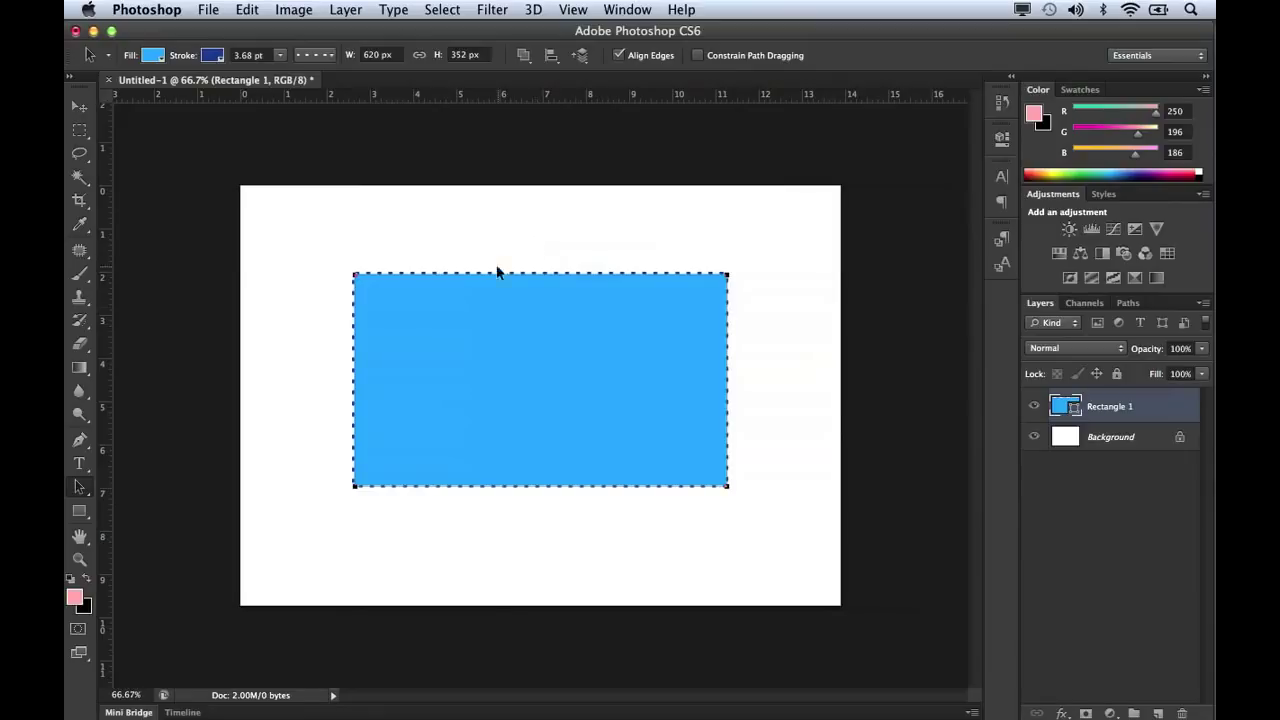
pyautogui.click(551, 56)
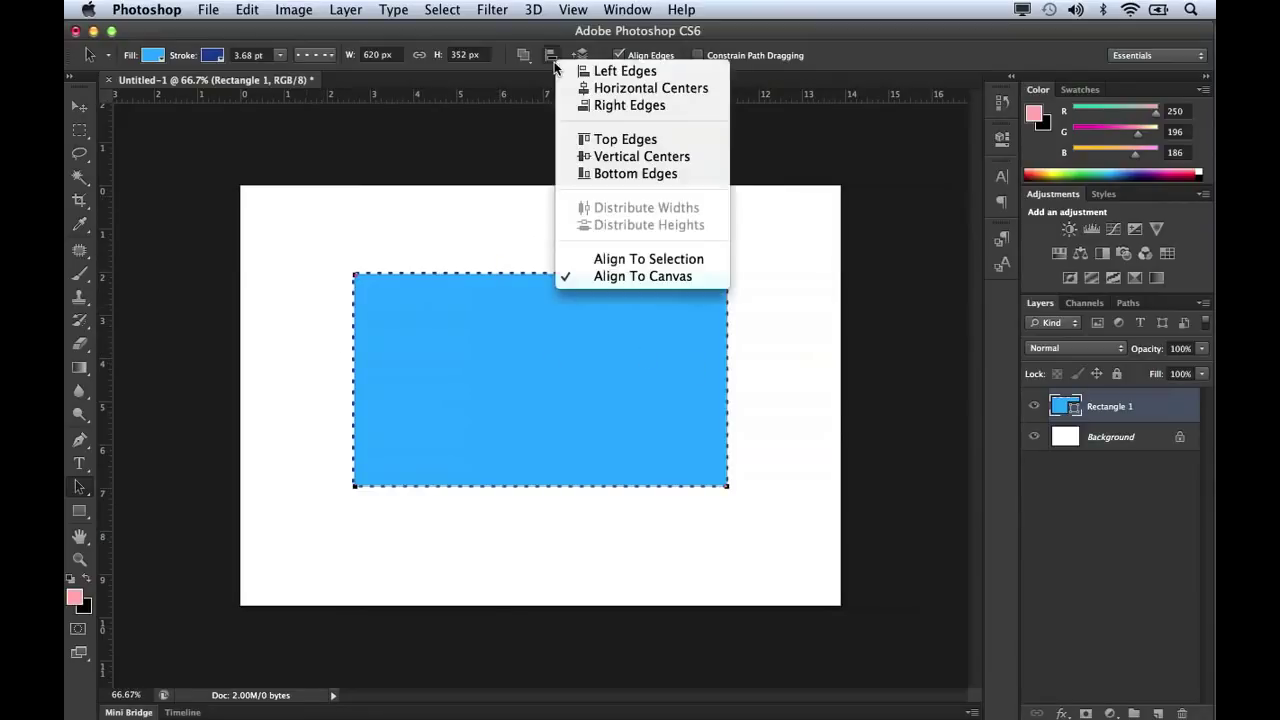
pyautogui.click(589, 157)
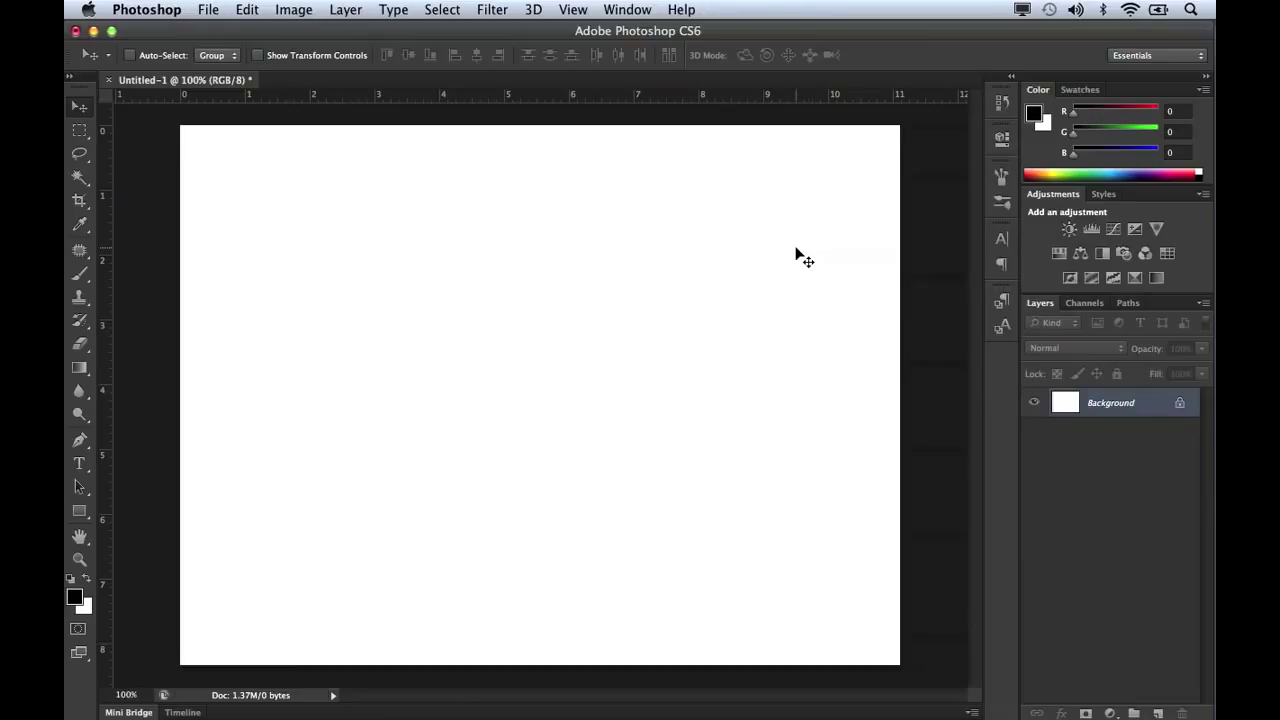
# Set up the Brush tool with the 25 px erodible tip, keeping its shape as Erodible Point.
pyautogui.click(84, 273)
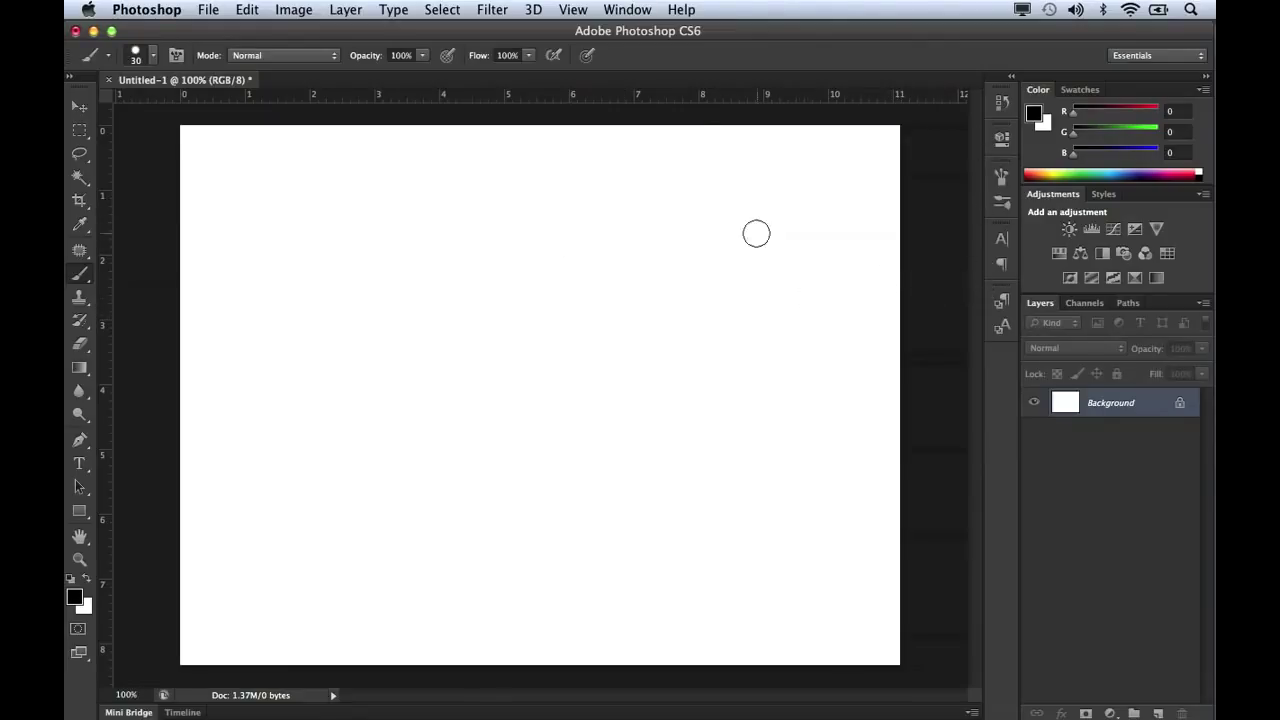
pyautogui.click(628, 10)
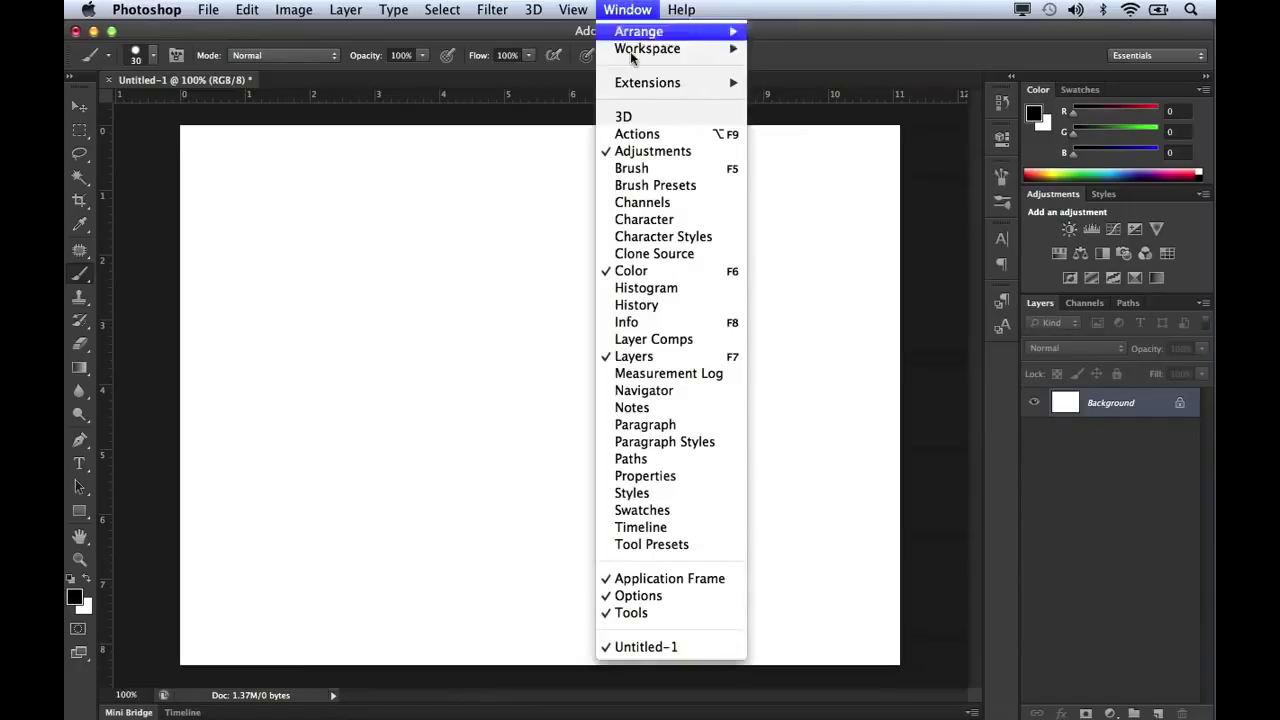
pyautogui.click(657, 168)
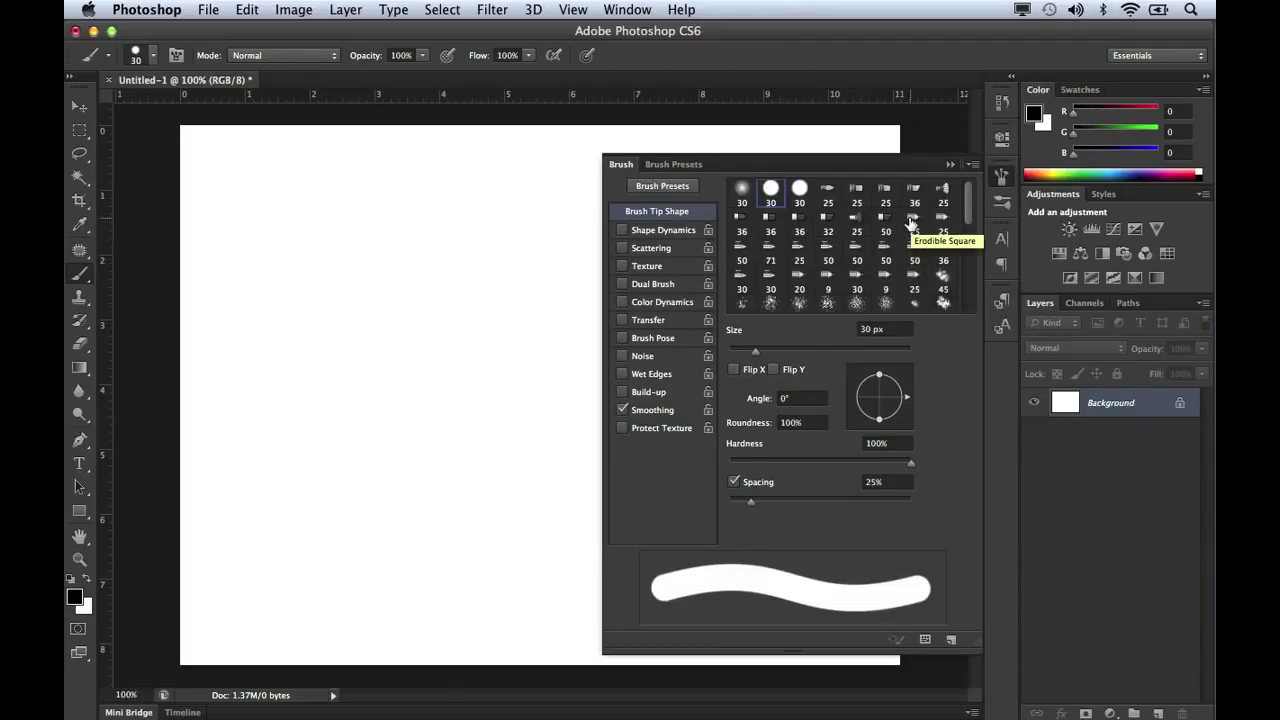
pyautogui.click(905, 275)
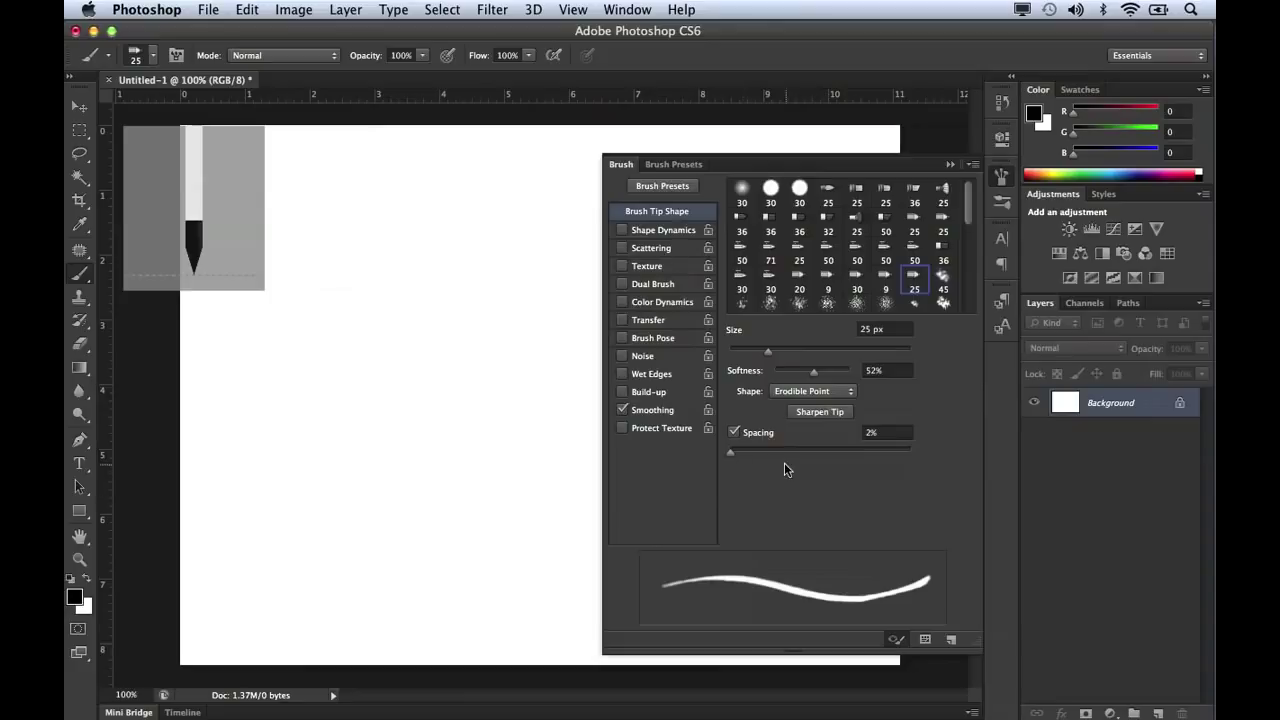
pyautogui.click(853, 392)
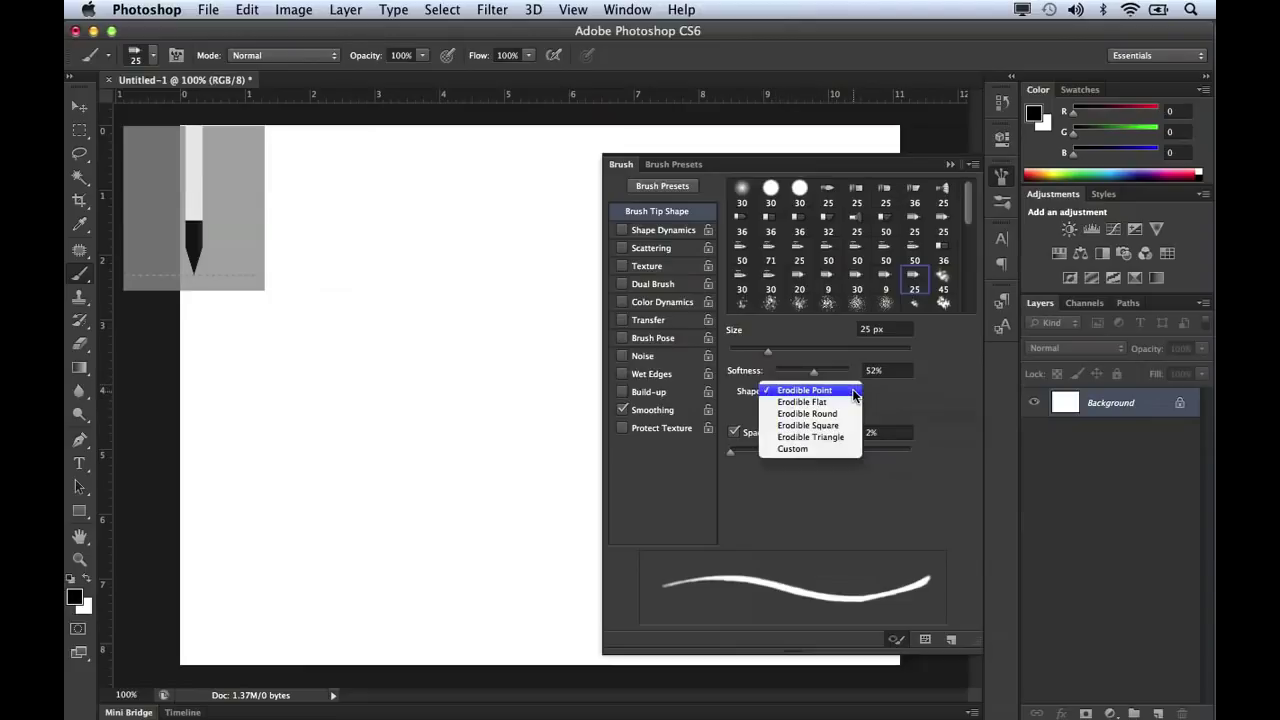
pyautogui.click(853, 391)
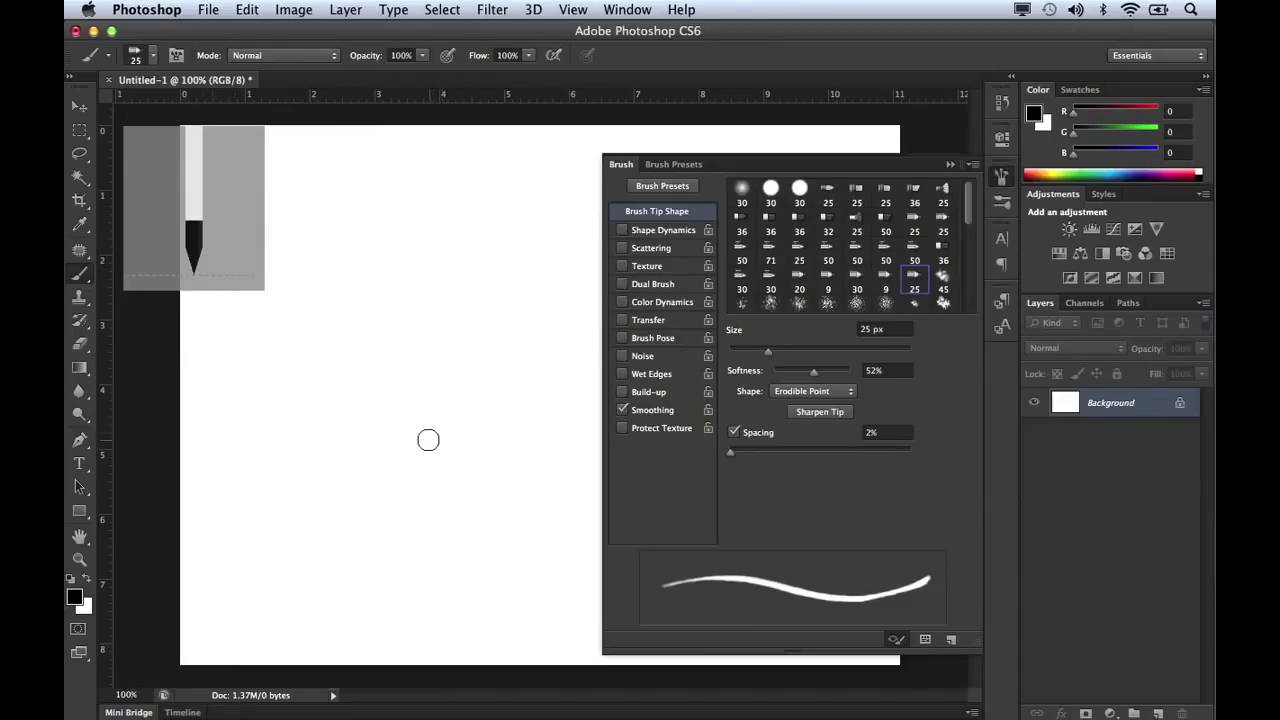
# Paint thin curved lines and heavy overlapping scribbles on the blank canvas to wear down the erodible tip.
pyautogui.moveTo(428, 467)
pyautogui.mouseDown()
pyautogui.moveTo(435, 338)
pyautogui.moveTo(468, 279)
pyautogui.mouseUp()
pyautogui.moveTo(435, 277)
pyautogui.mouseDown()
pyautogui.moveTo(403, 443)
pyautogui.moveTo(434, 283)
pyautogui.moveTo(407, 361)
pyautogui.moveTo(412, 440)
pyautogui.moveTo(462, 258)
pyautogui.moveTo(434, 395)
pyautogui.moveTo(450, 356)
pyautogui.mouseUp()
pyautogui.moveTo(491, 262)
pyautogui.mouseDown()
pyautogui.moveTo(468, 347)
pyautogui.moveTo(486, 446)
pyautogui.moveTo(477, 475)
pyautogui.moveTo(401, 492)
pyautogui.moveTo(373, 474)
pyautogui.moveTo(357, 418)
pyautogui.moveTo(366, 482)
pyautogui.moveTo(352, 414)
pyautogui.moveTo(376, 449)
pyautogui.moveTo(368, 376)
pyautogui.moveTo(396, 408)
pyautogui.moveTo(397, 420)
pyautogui.moveTo(388, 385)
pyautogui.moveTo(392, 402)
pyautogui.moveTo(376, 379)
pyautogui.moveTo(388, 397)
pyautogui.moveTo(339, 367)
pyautogui.moveTo(361, 415)
pyautogui.moveTo(320, 394)
pyautogui.moveTo(340, 405)
pyautogui.moveTo(307, 408)
pyautogui.moveTo(332, 428)
pyautogui.moveTo(303, 432)
pyautogui.moveTo(325, 432)
pyautogui.moveTo(338, 514)
pyautogui.moveTo(328, 510)
pyautogui.moveTo(400, 480)
pyautogui.moveTo(377, 467)
pyautogui.moveTo(423, 437)
pyautogui.moveTo(408, 395)
pyautogui.moveTo(420, 397)
pyautogui.moveTo(383, 365)
pyautogui.moveTo(323, 380)
pyautogui.moveTo(337, 367)
pyautogui.moveTo(298, 415)
pyautogui.moveTo(300, 509)
pyautogui.moveTo(422, 518)
pyautogui.mouseUp()
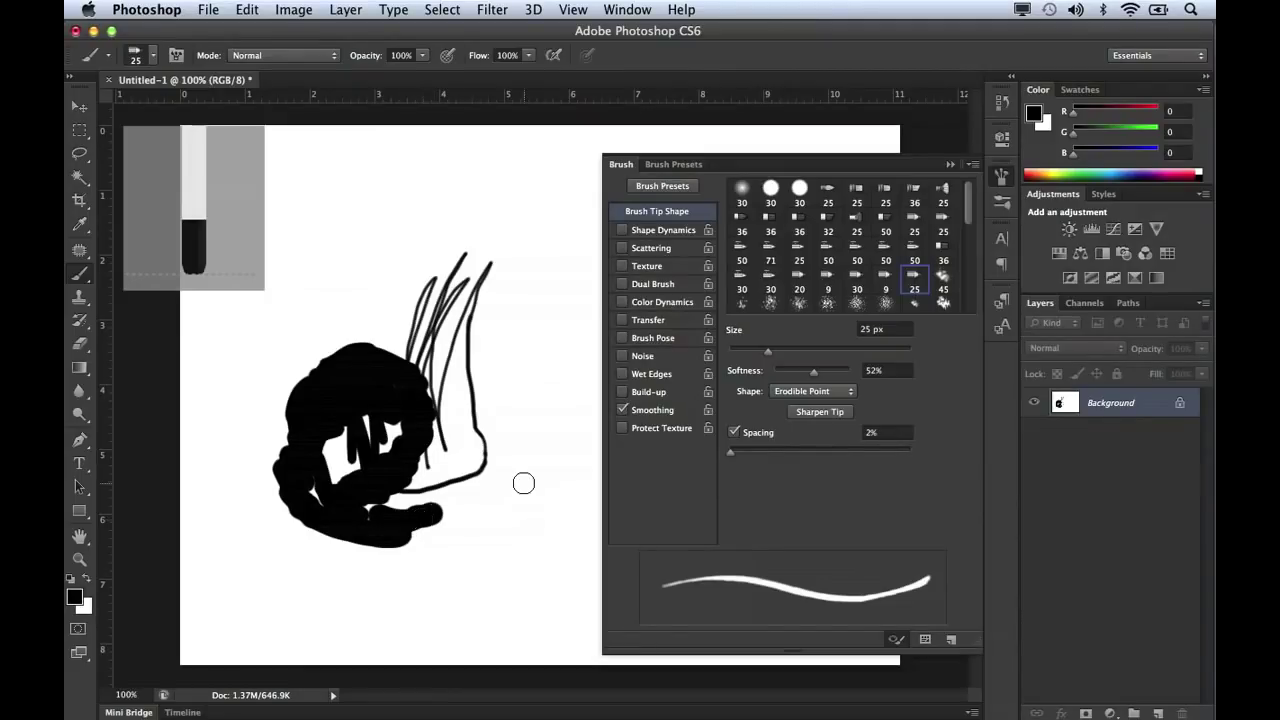
# Sharpen the erodible tip and paint a continuous zigzag arching over the black scribble.
pyautogui.click(800, 414)
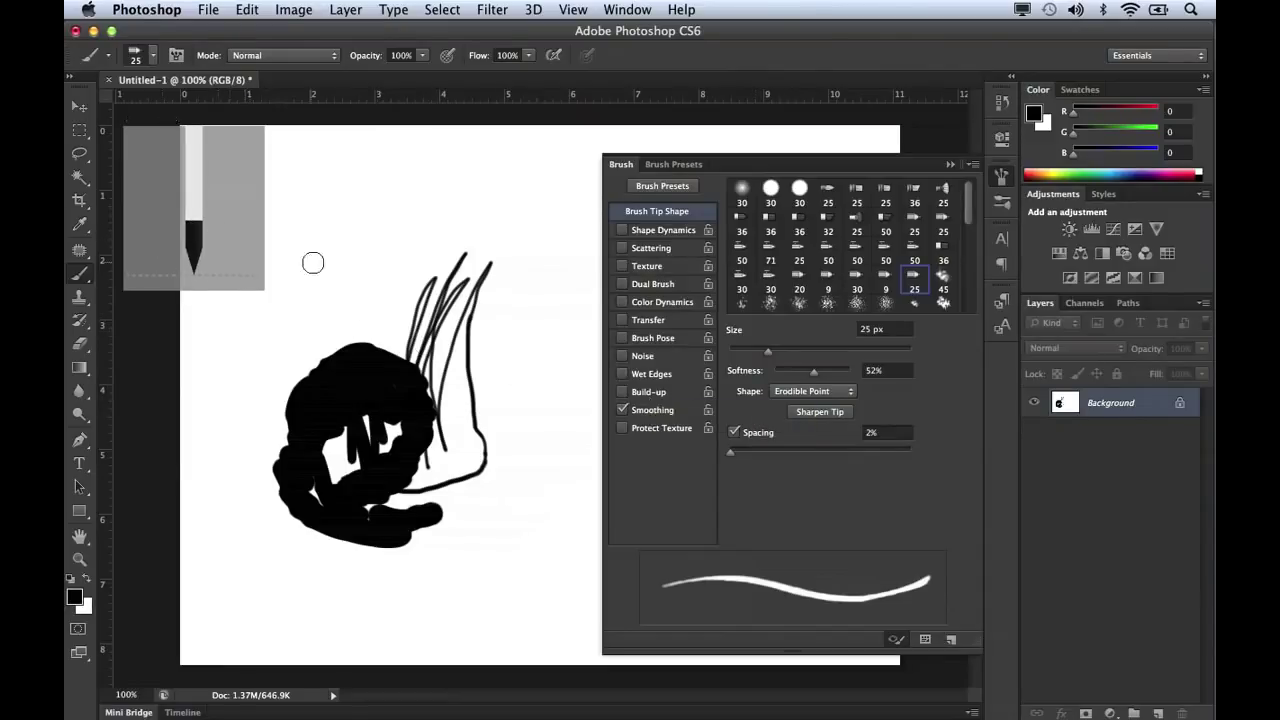
pyautogui.moveTo(568, 360)
pyautogui.mouseDown()
pyautogui.moveTo(485, 365)
pyautogui.moveTo(510, 273)
pyautogui.moveTo(490, 251)
pyautogui.moveTo(503, 204)
pyautogui.moveTo(488, 195)
pyautogui.moveTo(432, 264)
pyautogui.moveTo(469, 189)
pyautogui.moveTo(425, 257)
pyautogui.moveTo(436, 214)
pyautogui.moveTo(389, 303)
pyautogui.moveTo(420, 204)
pyautogui.moveTo(354, 321)
pyautogui.moveTo(364, 237)
pyautogui.moveTo(341, 322)
pyautogui.moveTo(354, 216)
pyautogui.moveTo(315, 312)
pyautogui.moveTo(313, 267)
pyautogui.moveTo(278, 351)
pyautogui.moveTo(260, 442)
pyautogui.moveTo(238, 411)
pyautogui.moveTo(263, 487)
pyautogui.mouseUp()
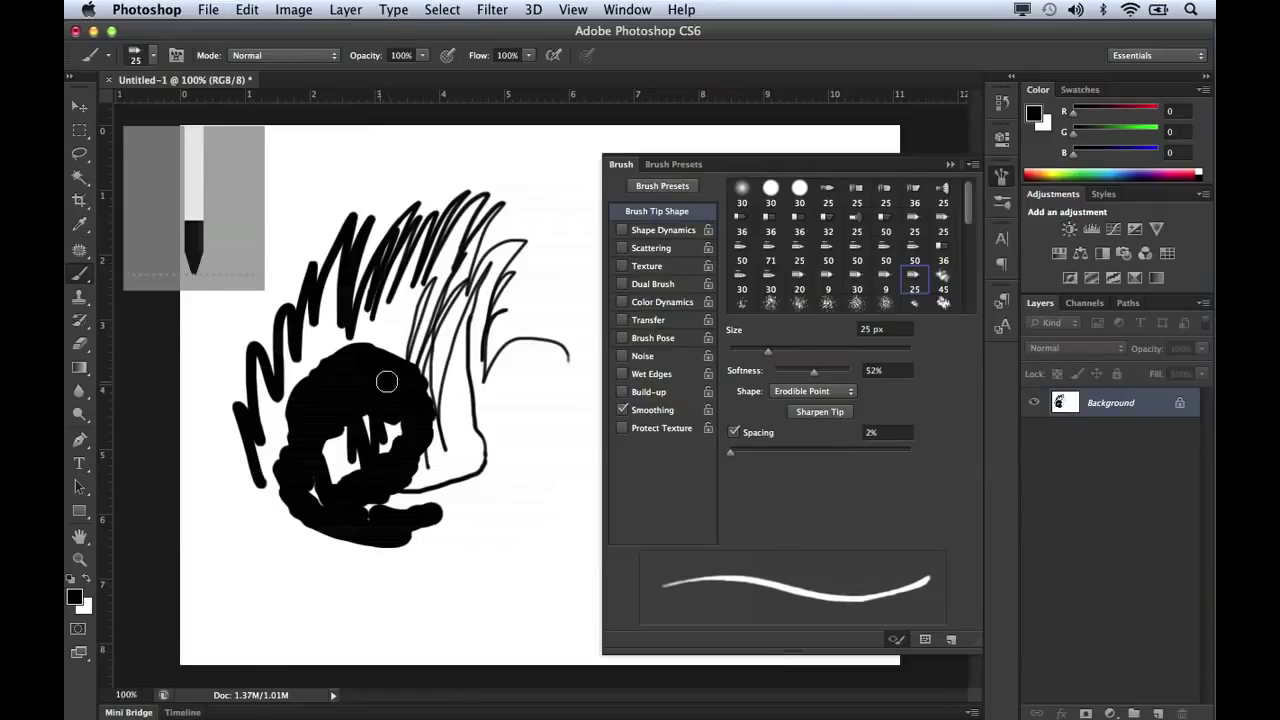
# Choose the 50 px airbrush tip and spray grainy strokes beside the scribble plus a zigzag above it.
pyautogui.click(828, 258)
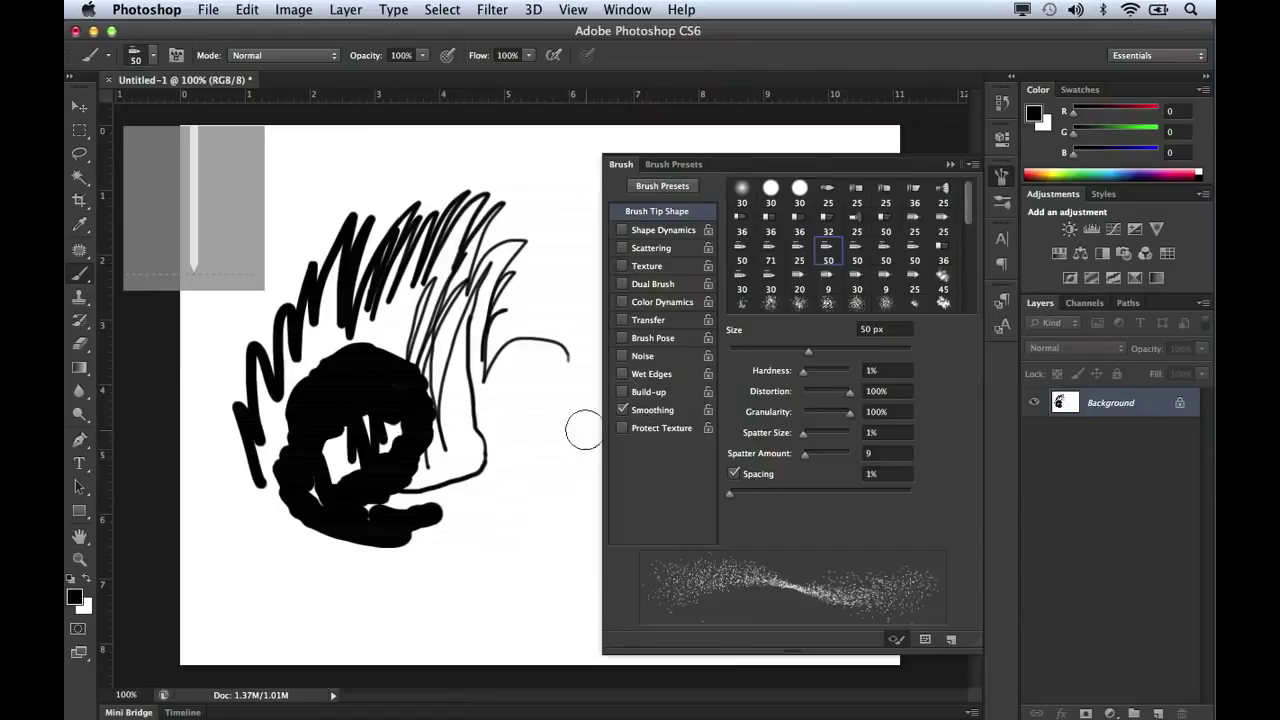
pyautogui.moveTo(523, 509)
pyautogui.mouseDown()
pyautogui.moveTo(548, 387)
pyautogui.moveTo(530, 466)
pyautogui.moveTo(544, 522)
pyautogui.moveTo(539, 385)
pyautogui.moveTo(551, 340)
pyautogui.moveTo(535, 446)
pyautogui.moveTo(547, 500)
pyautogui.moveTo(532, 410)
pyautogui.moveTo(557, 346)
pyautogui.moveTo(522, 495)
pyautogui.mouseUp()
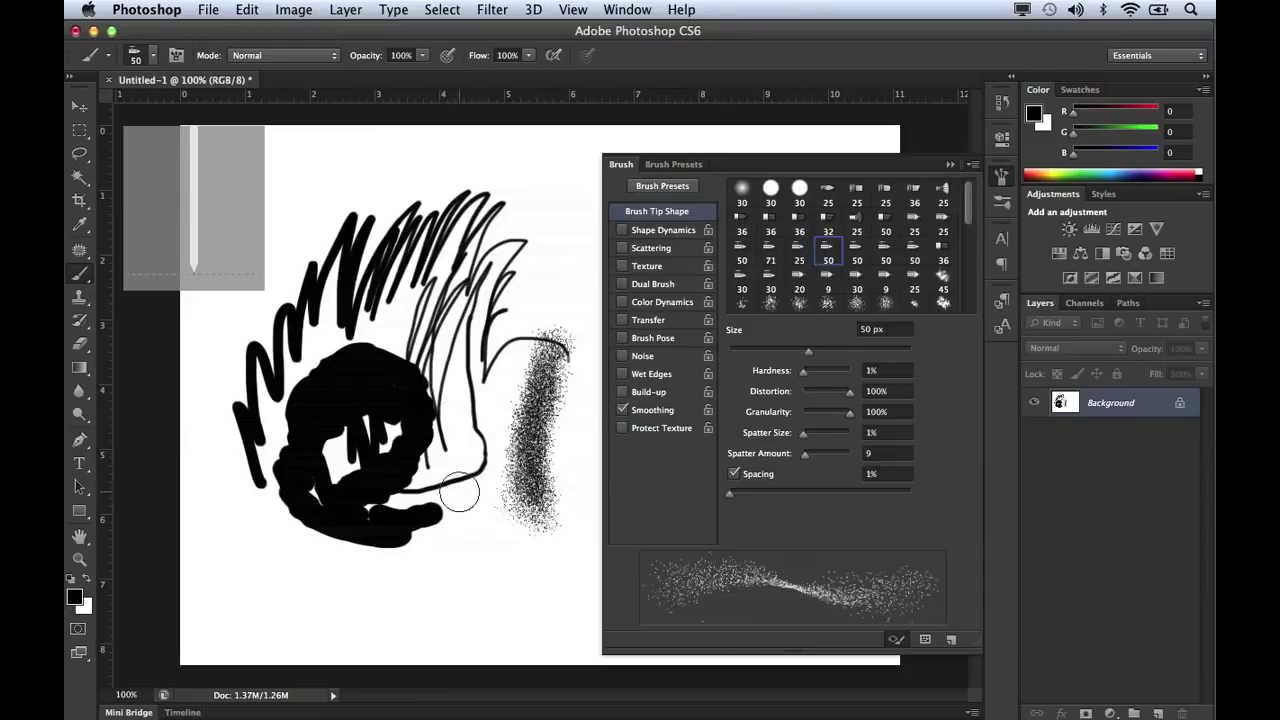
pyautogui.moveTo(483, 548)
pyautogui.mouseDown()
pyautogui.moveTo(476, 480)
pyautogui.moveTo(495, 344)
pyautogui.moveTo(477, 427)
pyautogui.moveTo(476, 475)
pyautogui.moveTo(487, 377)
pyautogui.moveTo(538, 255)
pyautogui.moveTo(514, 313)
pyautogui.moveTo(492, 502)
pyautogui.moveTo(506, 323)
pyautogui.mouseUp()
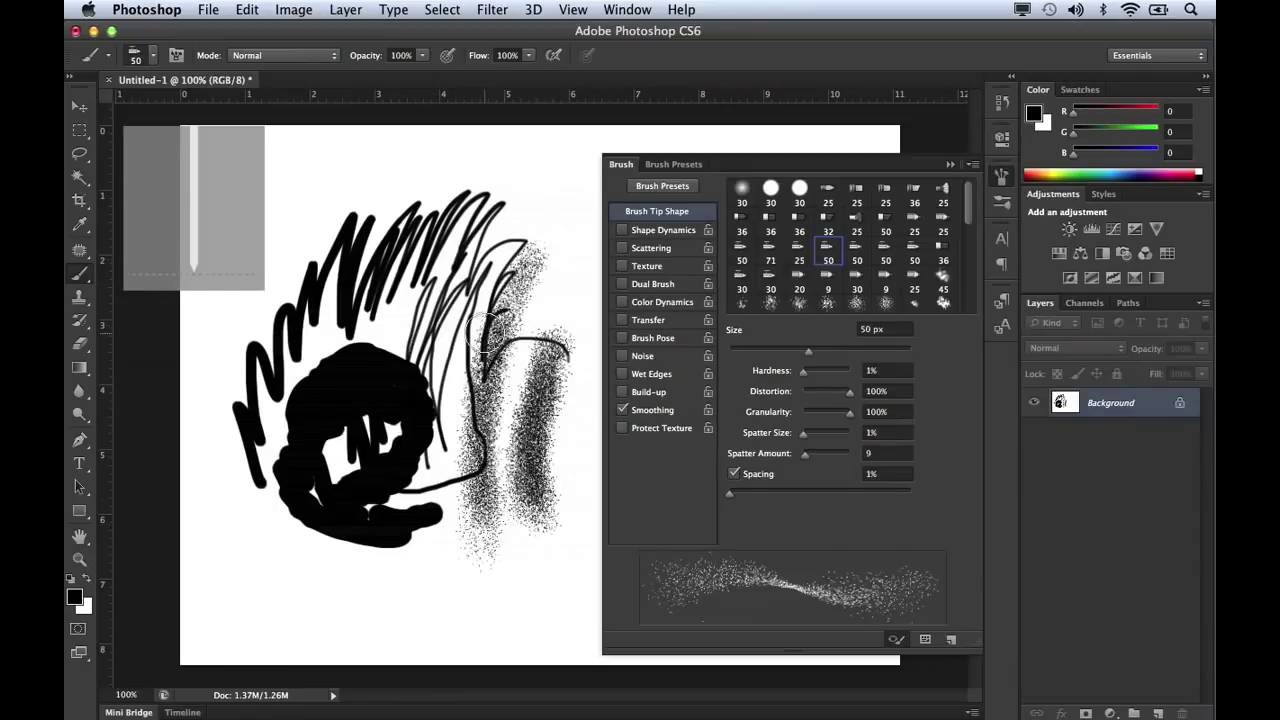
pyautogui.moveTo(386, 183)
pyautogui.mouseDown()
pyautogui.moveTo(550, 182)
pyautogui.moveTo(371, 183)
pyautogui.moveTo(439, 174)
pyautogui.moveTo(401, 146)
pyautogui.moveTo(486, 150)
pyautogui.moveTo(553, 176)
pyautogui.mouseUp()
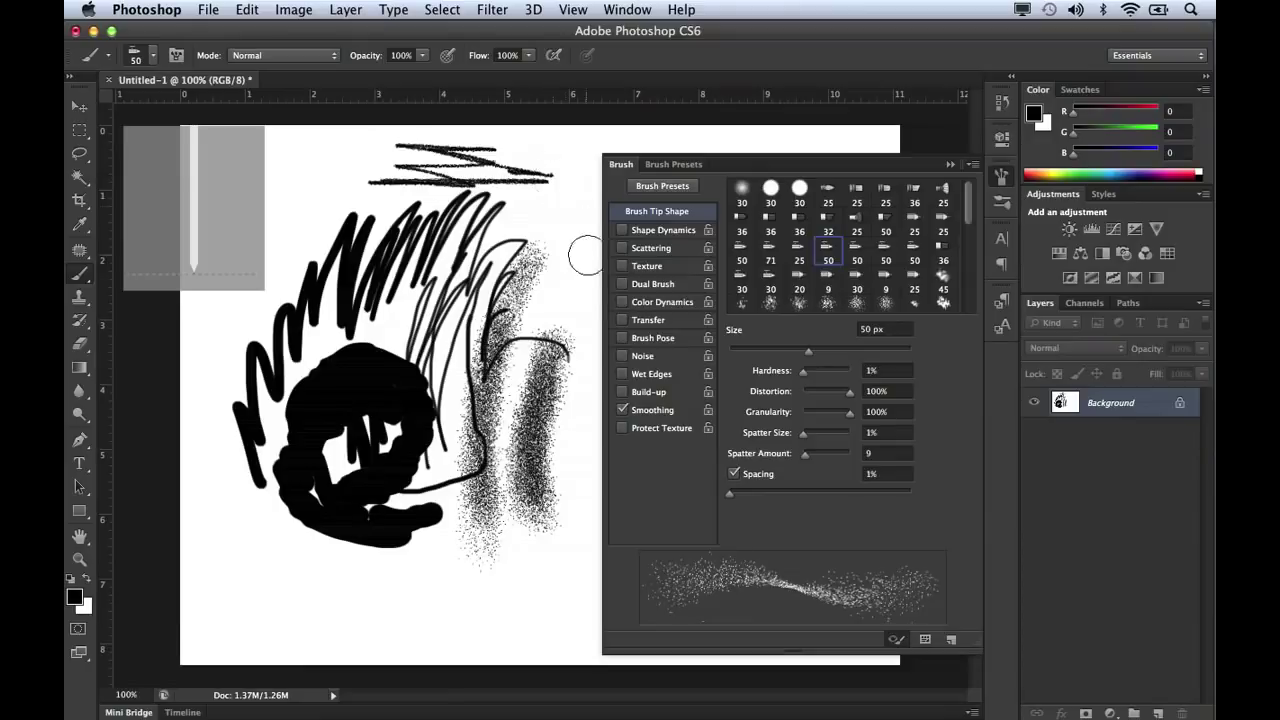
# Enable Brush Pose for the airbrush tip and set Tilt X to -65%.
pyautogui.click(623, 339)
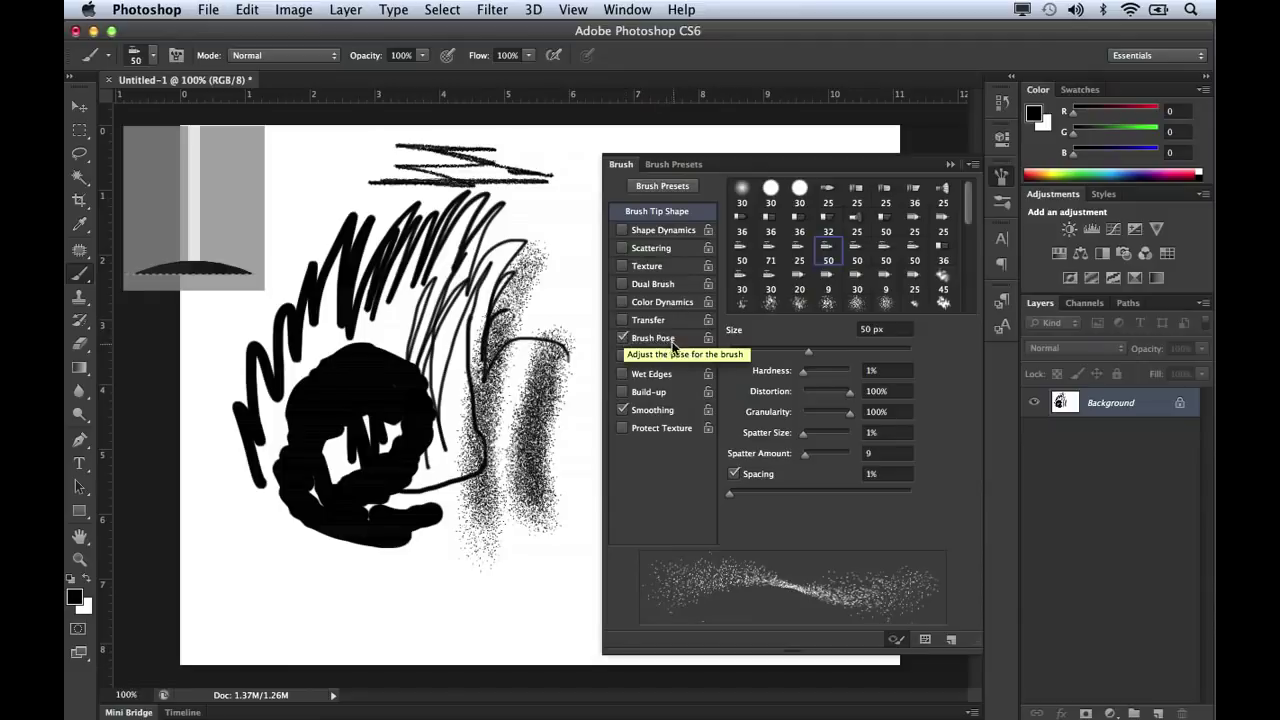
pyautogui.click(668, 339)
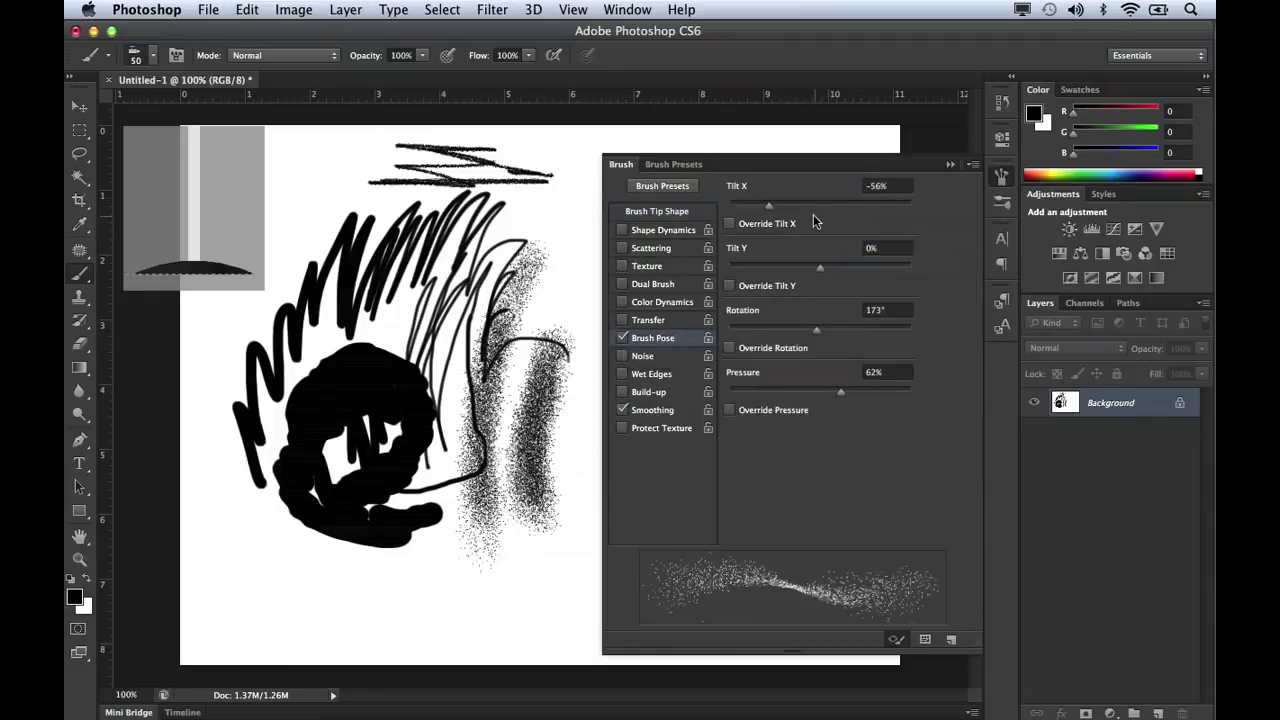
pyautogui.moveTo(769, 205); pyautogui.dragTo(760, 205)
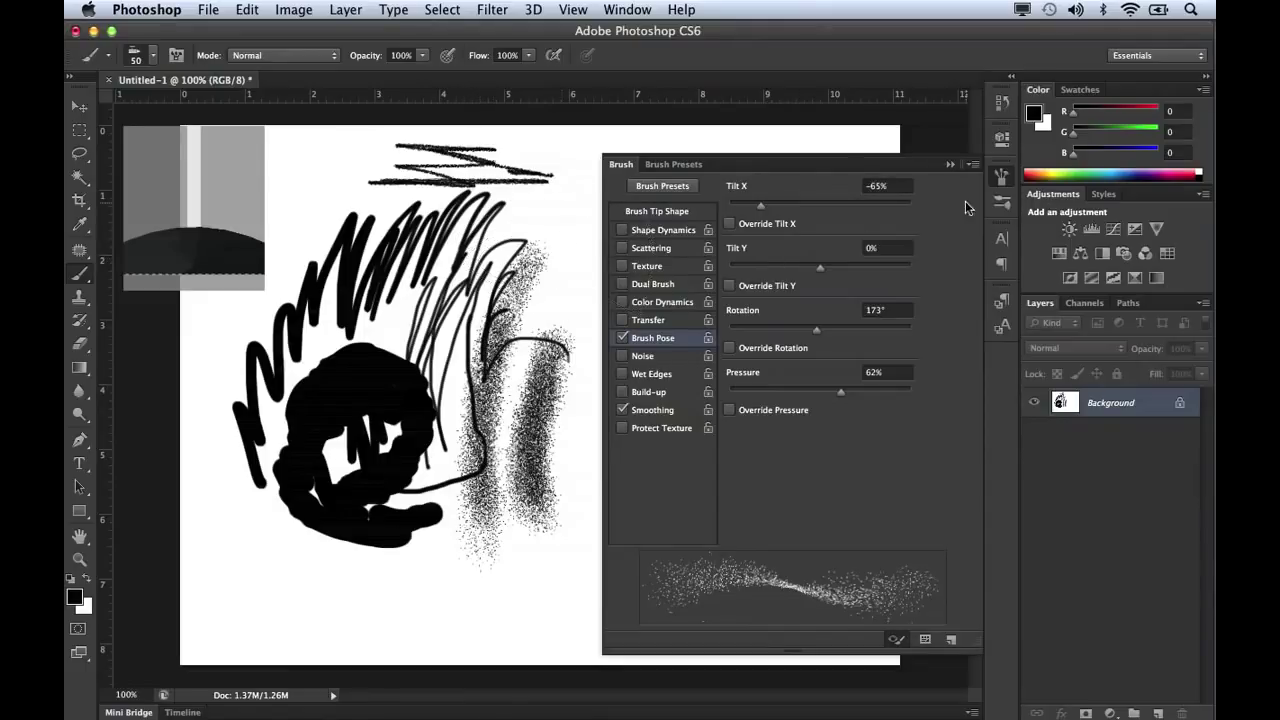
# Paint several near-vertical strokes with the tilted airbrush tip in the empty area beside the existing strokes.
pyautogui.click(1001, 176)
pyautogui.moveTo(652, 220)
pyautogui.mouseDown()
pyautogui.moveTo(672, 300)
pyautogui.moveTo(669, 447)
pyautogui.mouseUp()
pyautogui.moveTo(632, 222)
pyautogui.mouseDown()
pyautogui.moveTo(657, 303)
pyautogui.moveTo(627, 436)
pyautogui.mouseUp()
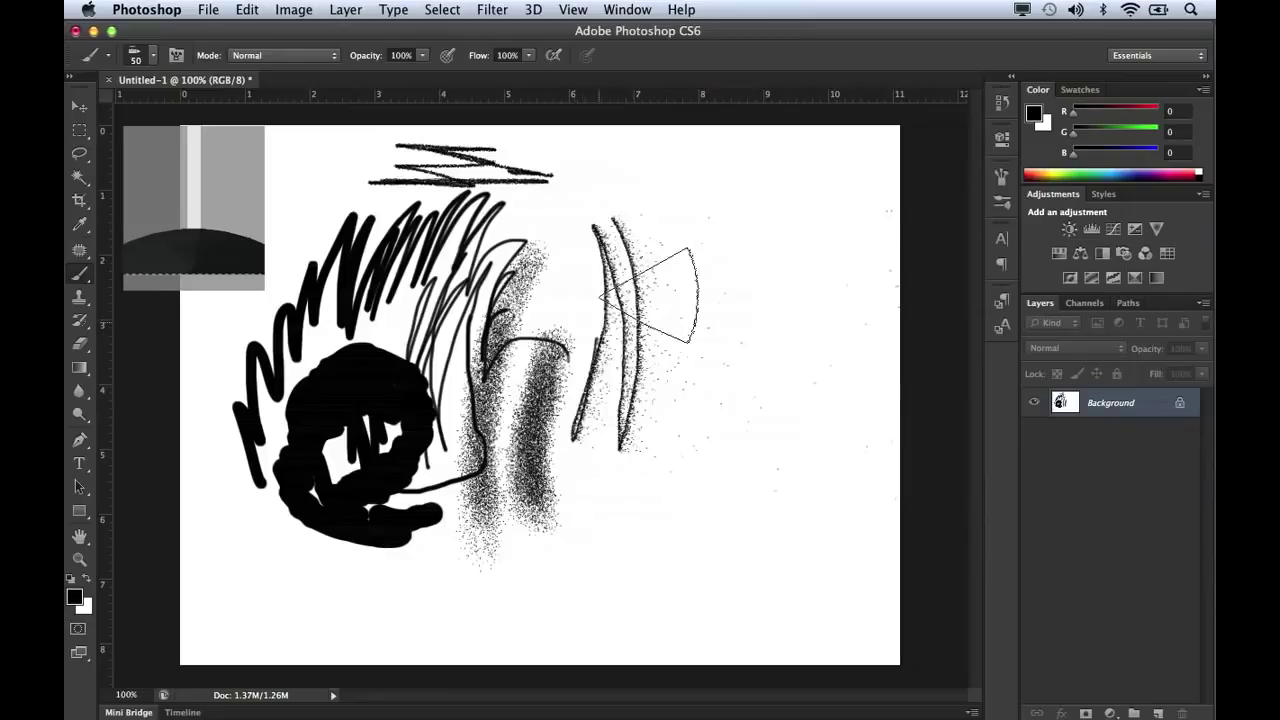
pyautogui.moveTo(613, 211); pyautogui.dragTo(608, 330)
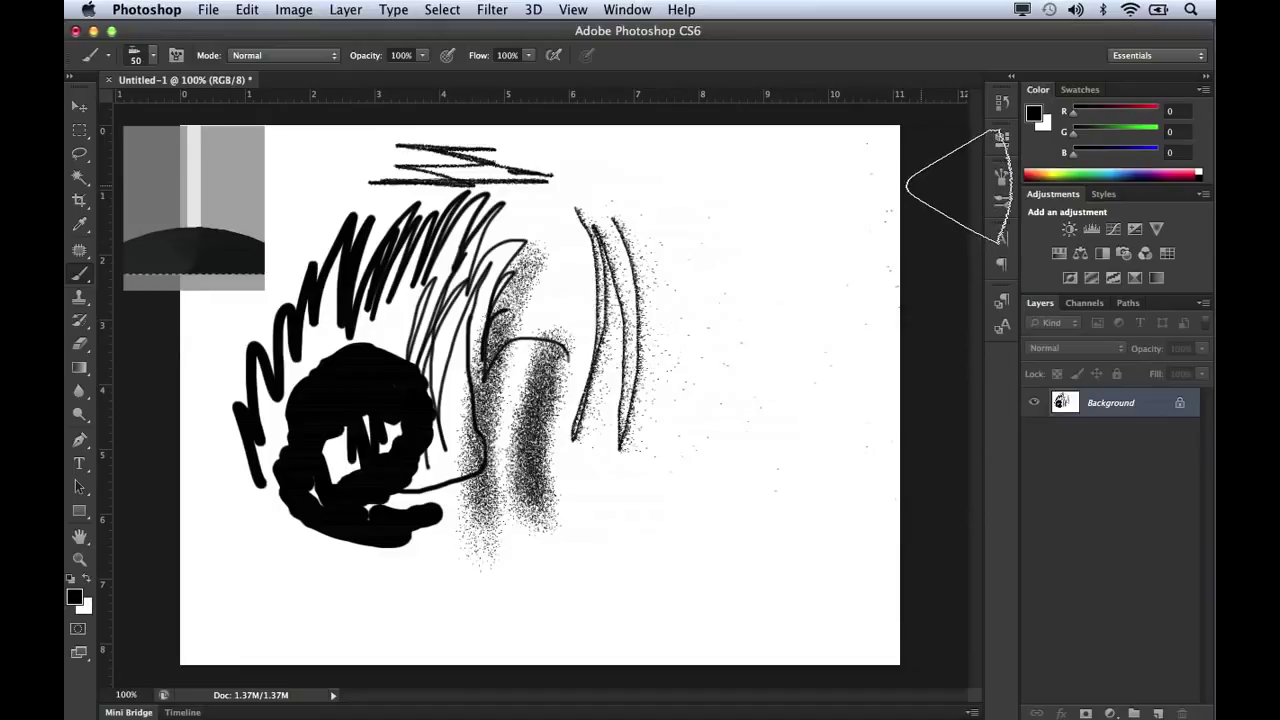
# Enable Color Dynamics for the airbrush tip.
pyautogui.click(1001, 177)
pyautogui.click(1004, 177)
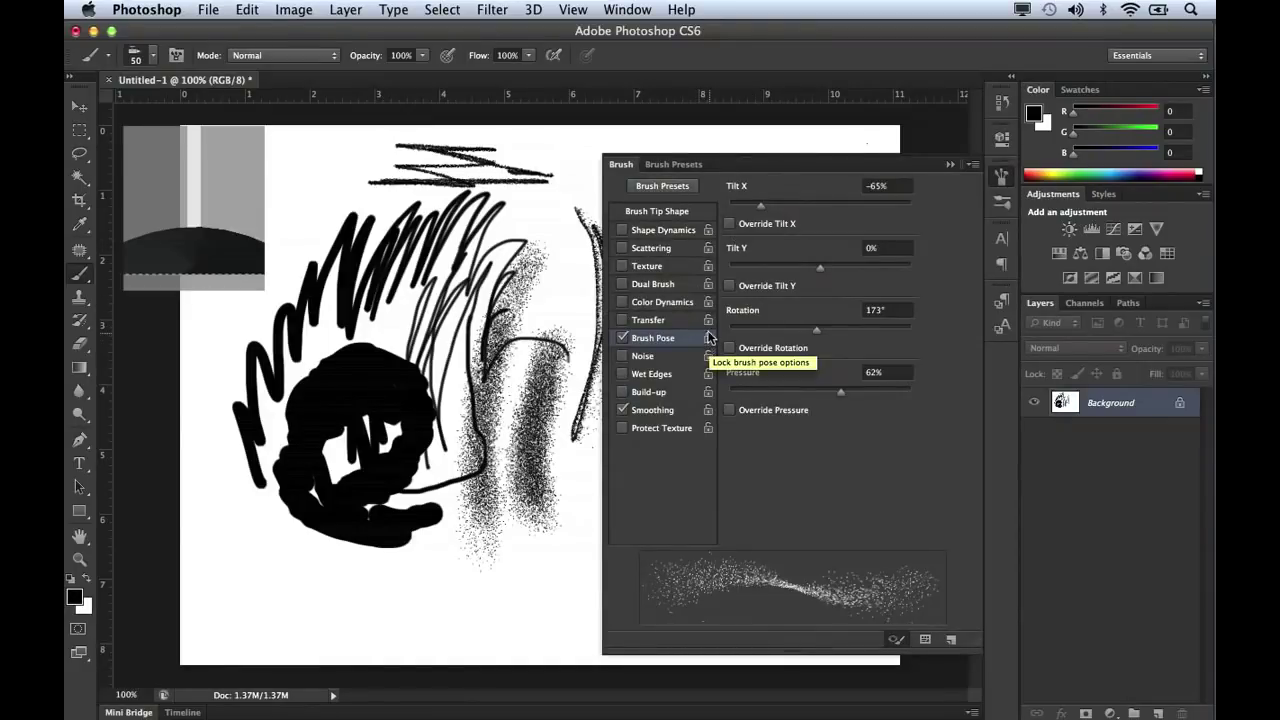
pyautogui.click(683, 306)
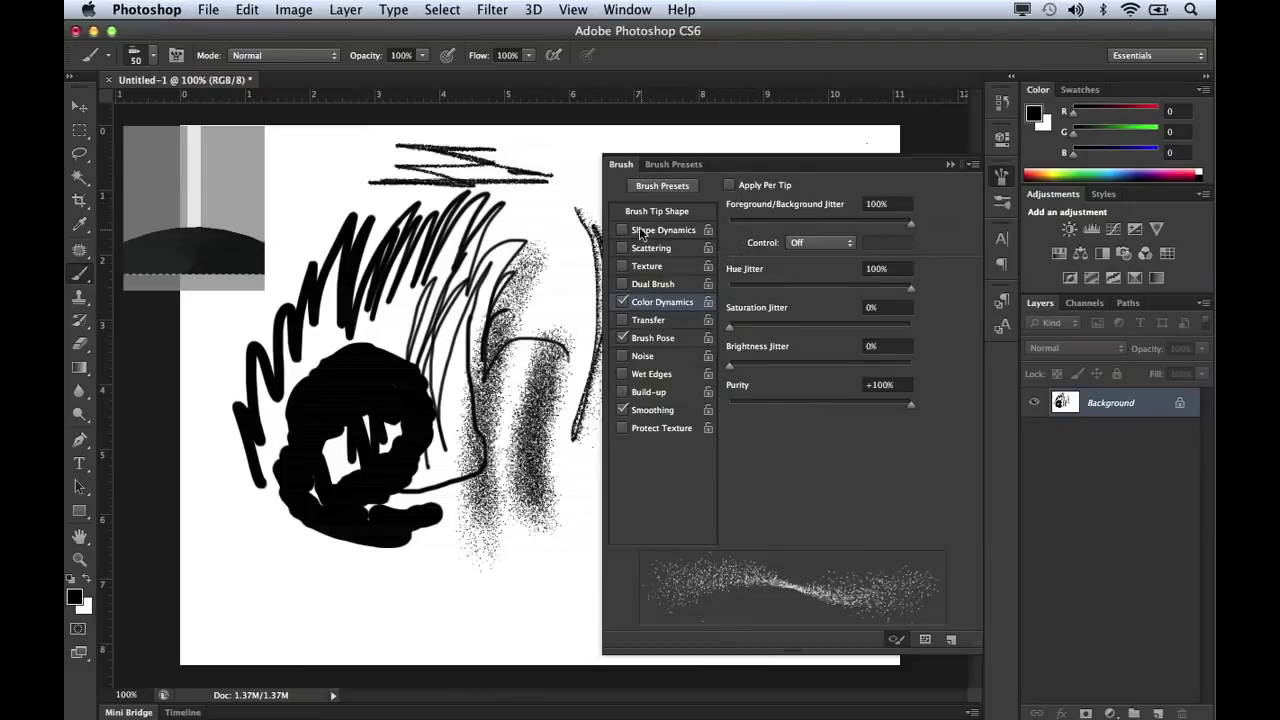
# Set the foreground color to red, RGB 223, 27, 27.
pyautogui.click(74, 597)
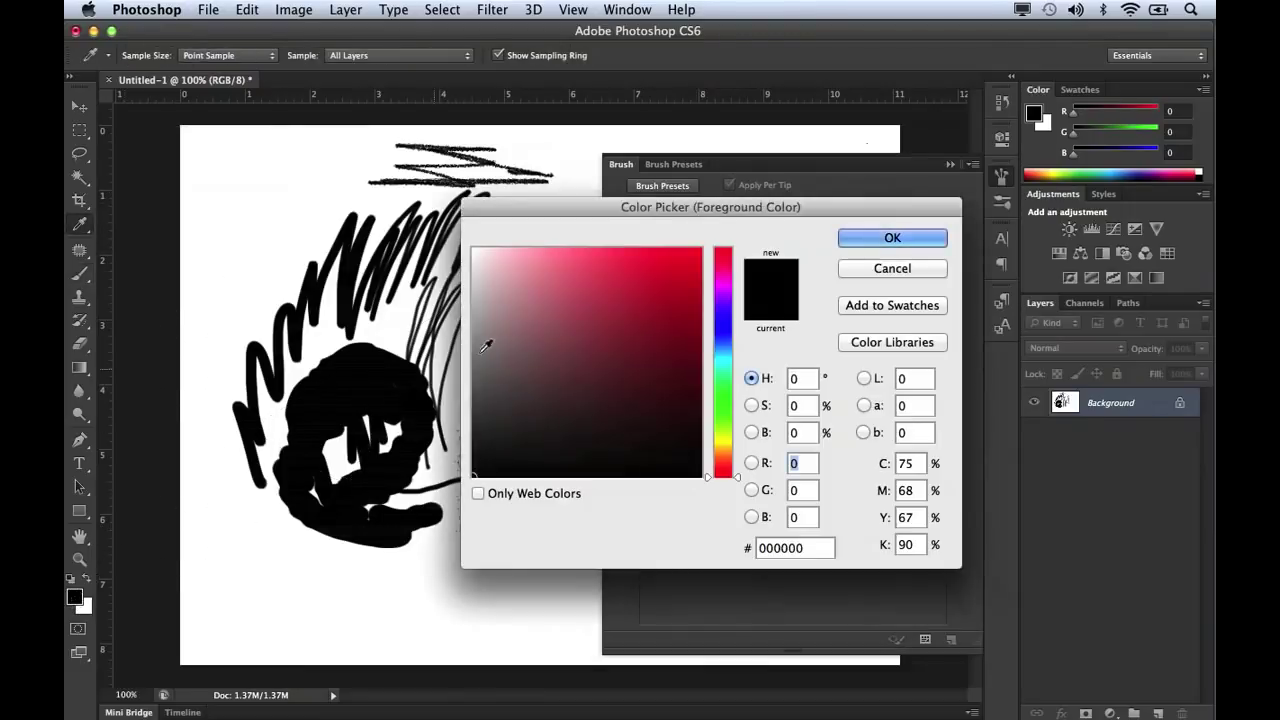
pyautogui.click(674, 277)
pyautogui.click(922, 241)
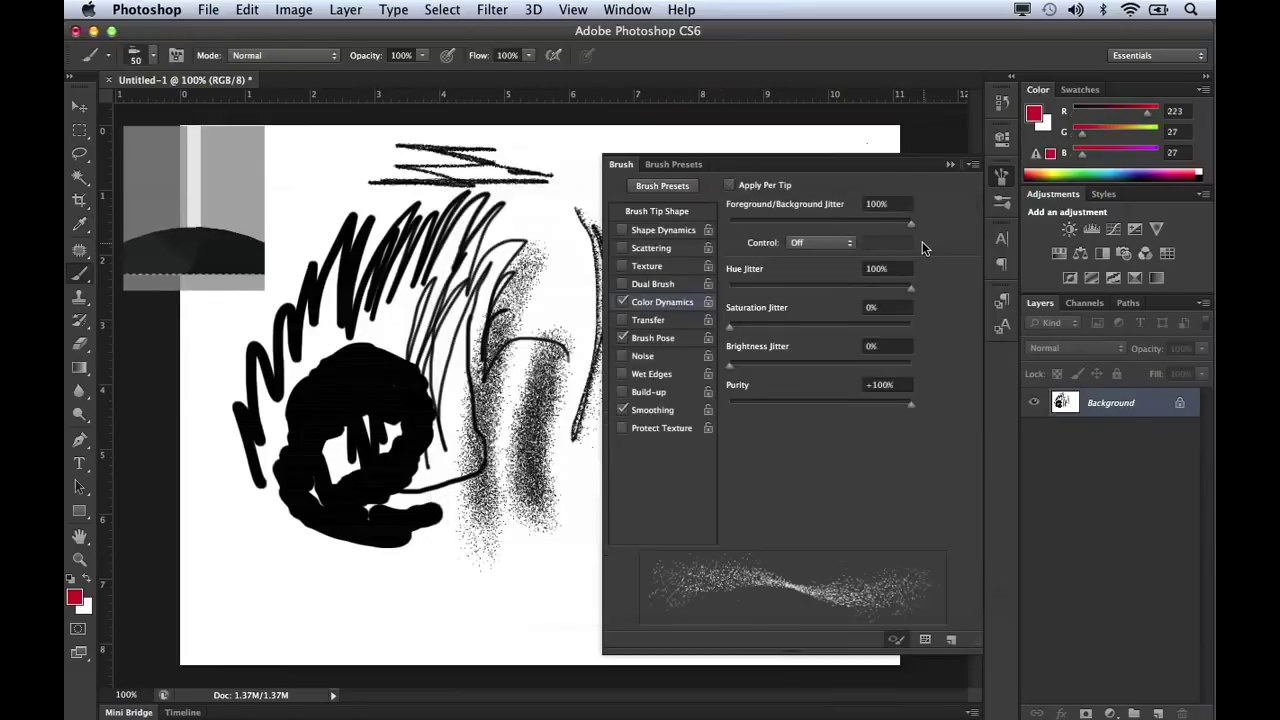
# Turn on Apply Per Tip for Color Dynamics and disable Brush Pose.
pyautogui.click(731, 186)
pyautogui.click(624, 338)
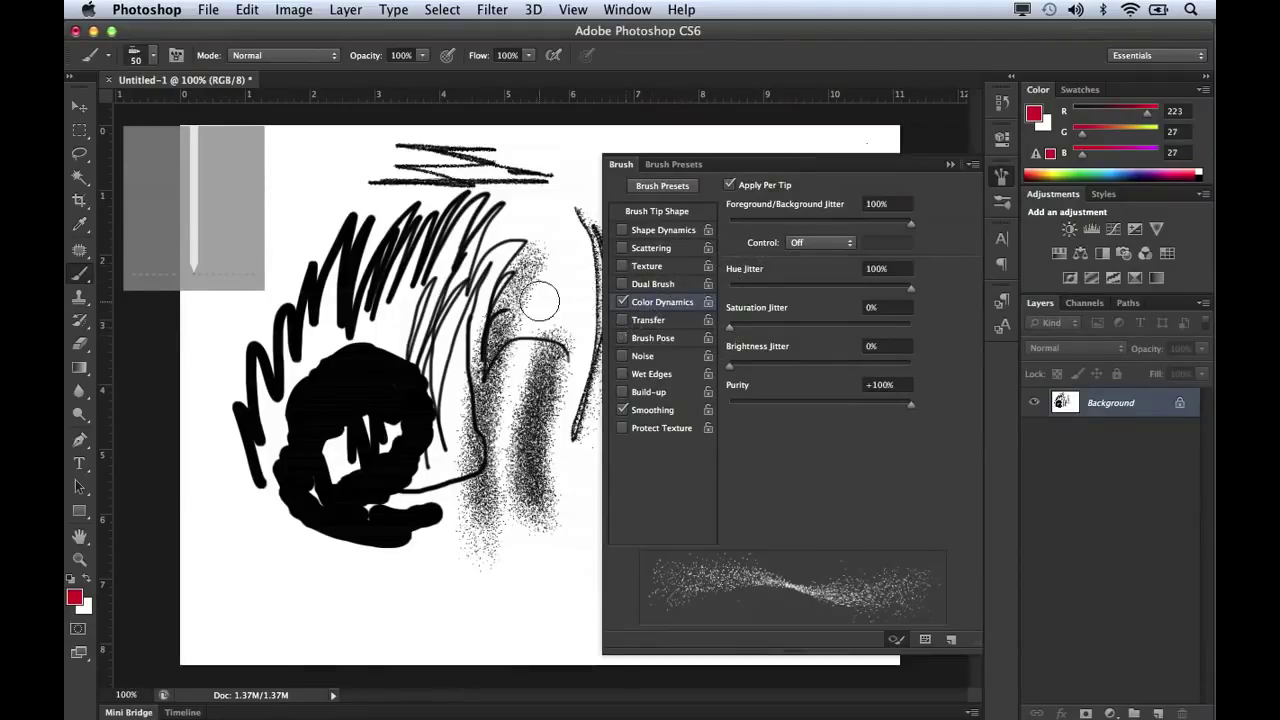
pyautogui.click(705, 212)
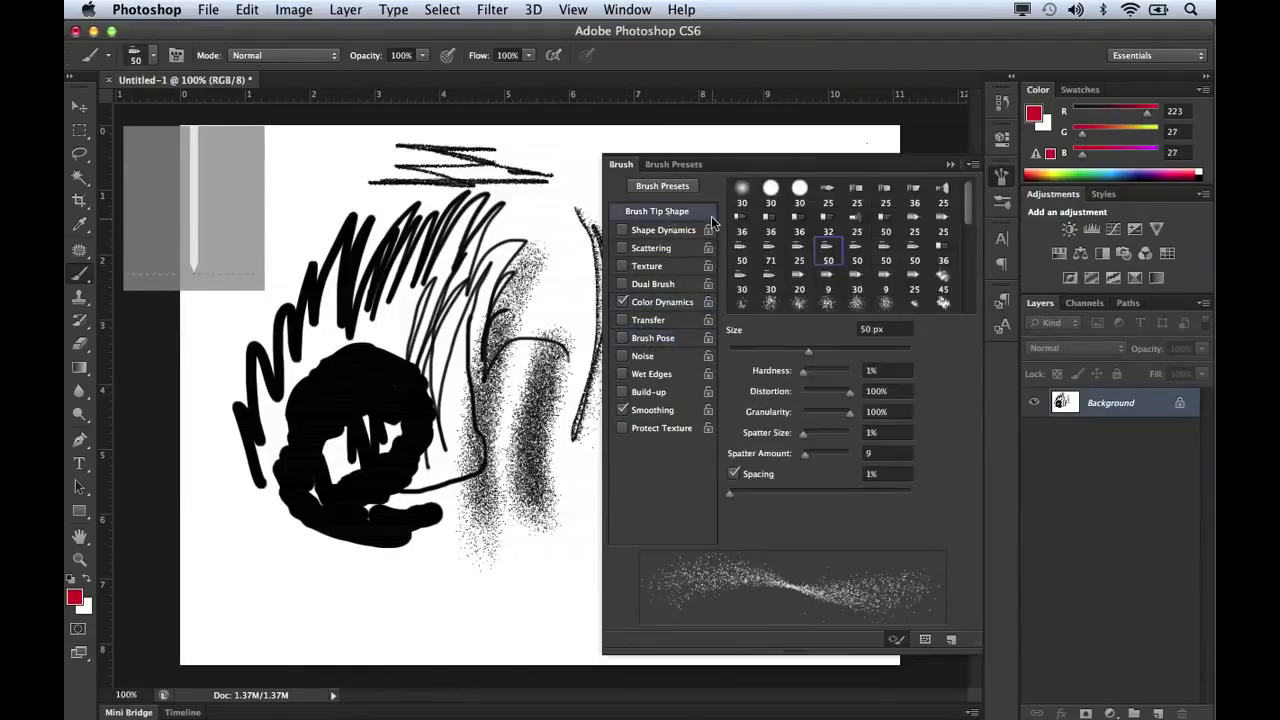
# Spray long multicolored speckled strokes in the empty part of the canvas beyond the black ones.
pyautogui.click(1002, 178)
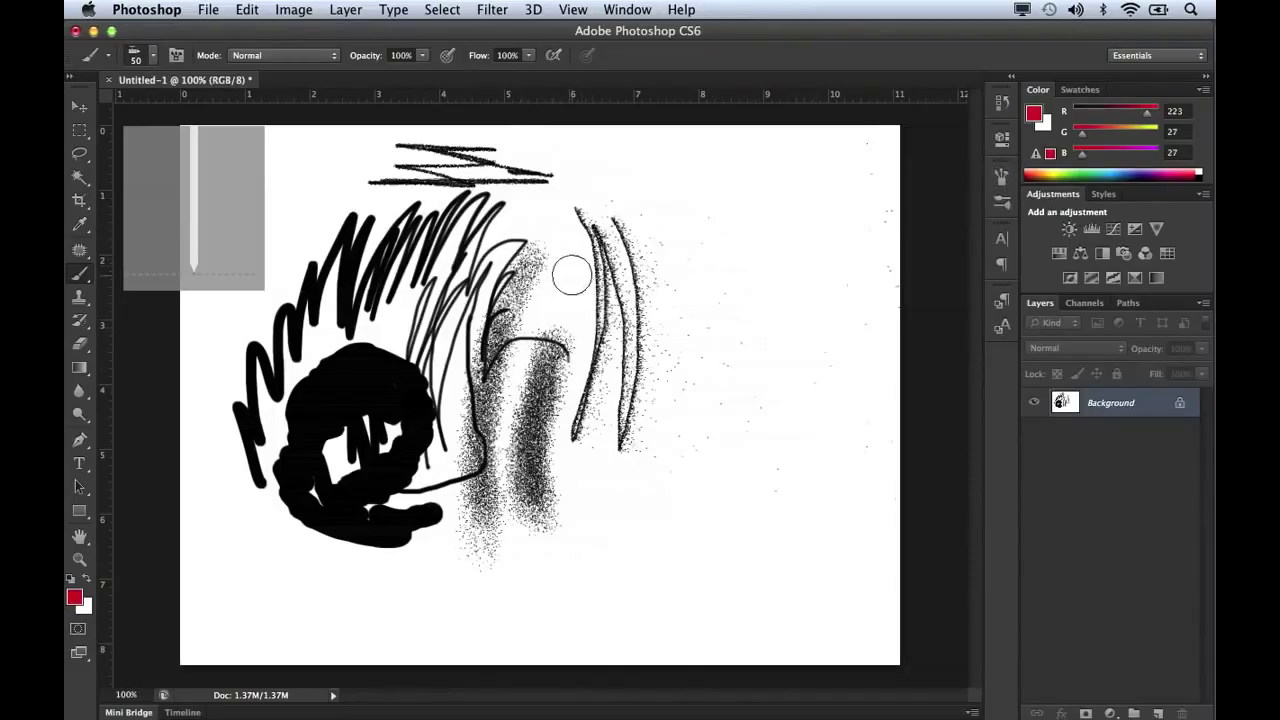
pyautogui.moveTo(722, 177)
pyautogui.mouseDown()
pyautogui.moveTo(688, 276)
pyautogui.moveTo(682, 368)
pyautogui.moveTo(718, 508)
pyautogui.moveTo(702, 373)
pyautogui.moveTo(721, 272)
pyautogui.moveTo(745, 201)
pyautogui.moveTo(723, 325)
pyautogui.moveTo(745, 466)
pyautogui.moveTo(762, 274)
pyautogui.moveTo(784, 232)
pyautogui.mouseUp()
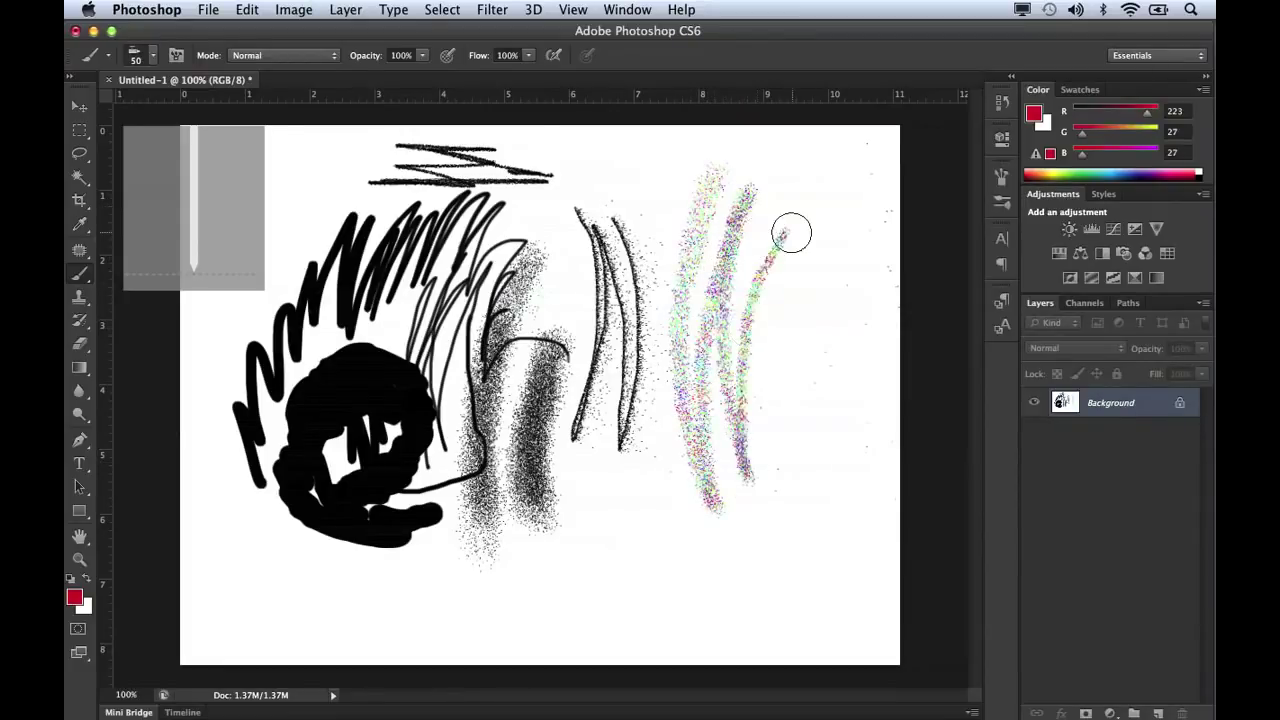
# Turn off Apply Per Tip in the brush's Color Dynamics settings.
pyautogui.click(999, 200)
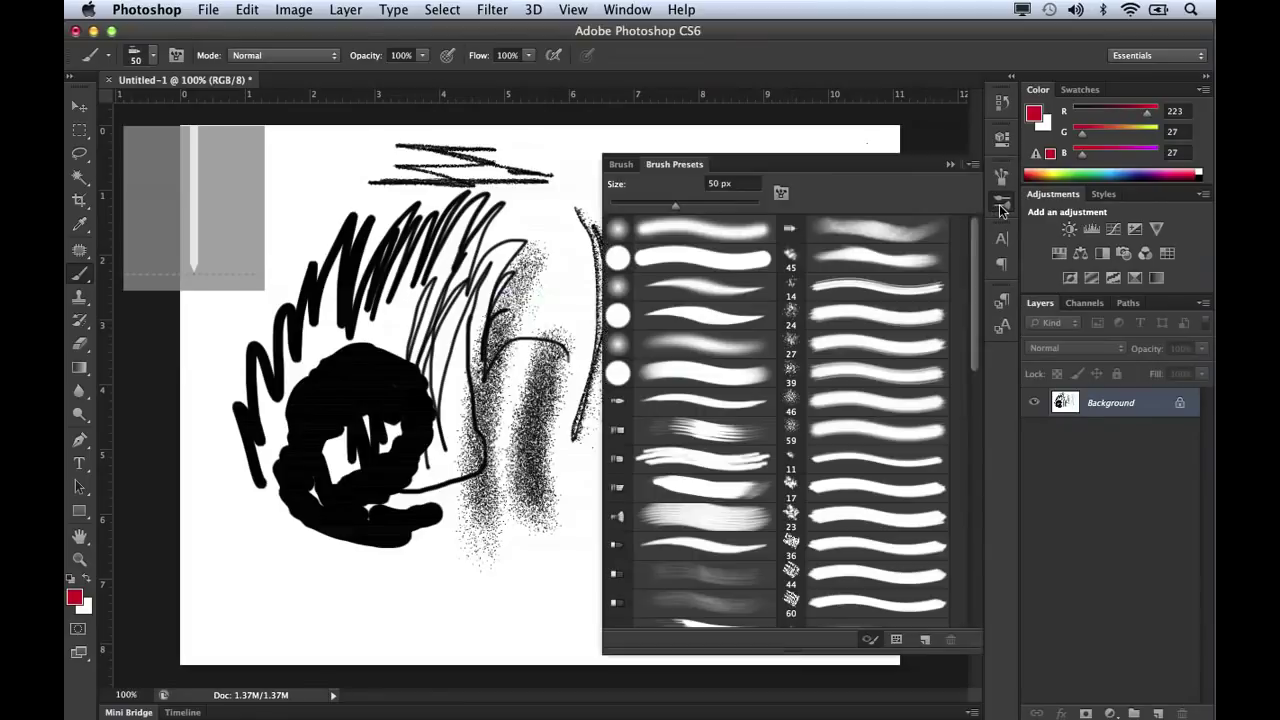
pyautogui.click(1001, 176)
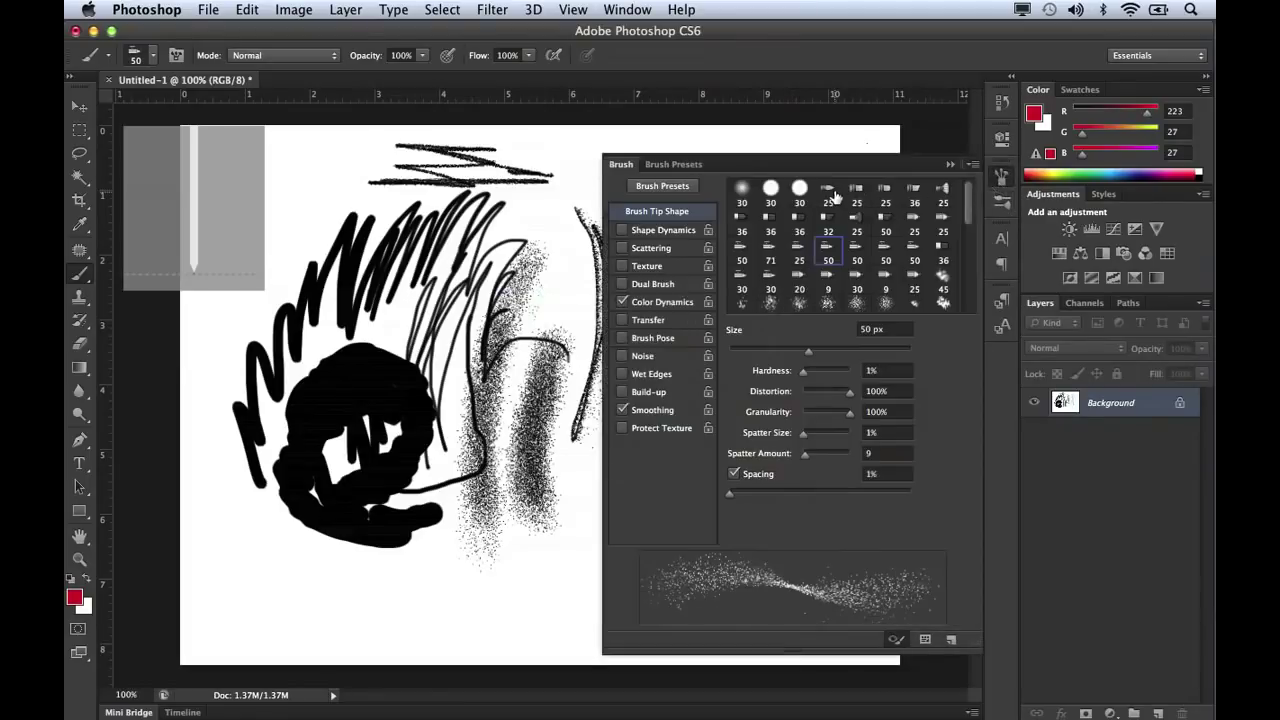
pyautogui.click(674, 305)
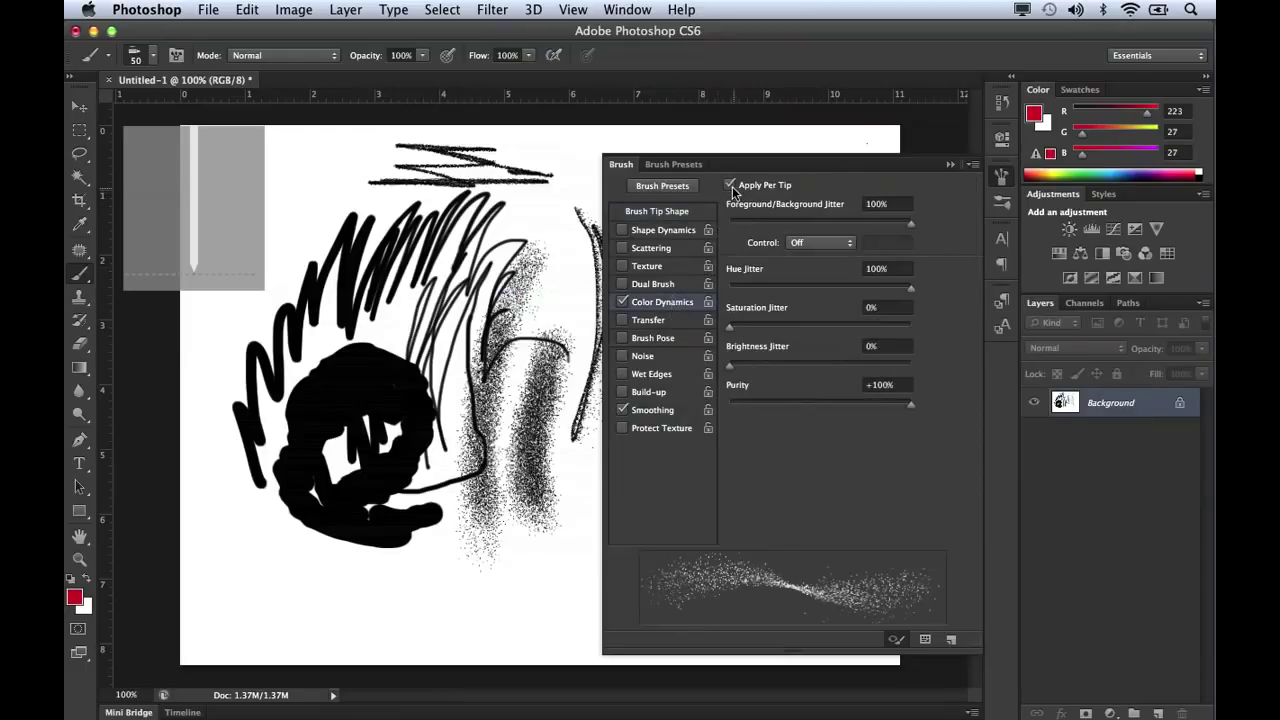
pyautogui.click(1001, 176)
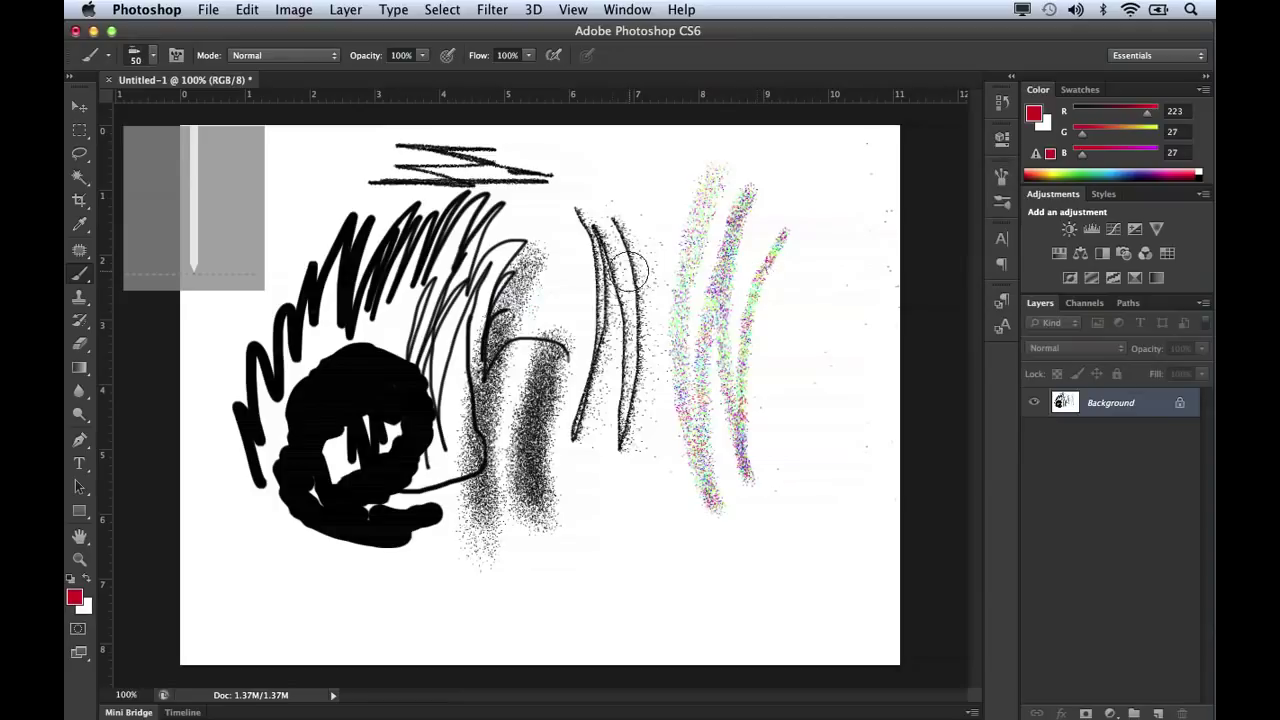
# Paint several long single-color airbrush strokes over, beside and below the multicolored speckled ones.
pyautogui.moveTo(780, 222); pyautogui.dragTo(749, 524)
pyautogui.moveTo(782, 214)
pyautogui.mouseDown()
pyautogui.moveTo(749, 306)
pyautogui.moveTo(748, 532)
pyautogui.mouseUp()
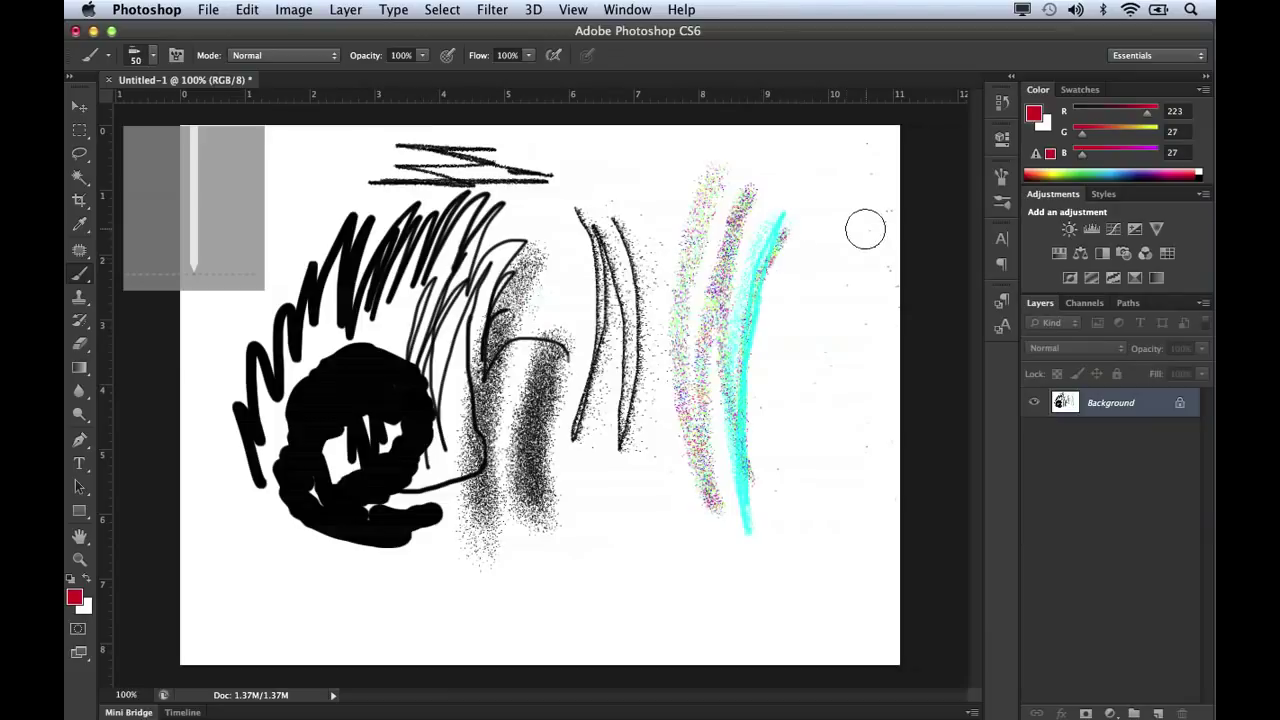
pyautogui.moveTo(826, 257)
pyautogui.mouseDown()
pyautogui.moveTo(798, 395)
pyautogui.moveTo(798, 527)
pyautogui.moveTo(794, 345)
pyautogui.moveTo(809, 266)
pyautogui.moveTo(800, 470)
pyautogui.mouseUp()
pyautogui.moveTo(666, 551); pyautogui.dragTo(651, 343)
pyautogui.moveTo(626, 483)
pyautogui.mouseDown()
pyautogui.moveTo(598, 455)
pyautogui.moveTo(640, 531)
pyautogui.moveTo(608, 423)
pyautogui.mouseUp()
pyautogui.moveTo(606, 580)
pyautogui.mouseDown()
pyautogui.moveTo(580, 445)
pyautogui.moveTo(604, 588)
pyautogui.moveTo(580, 529)
pyautogui.moveTo(563, 422)
pyautogui.mouseUp()
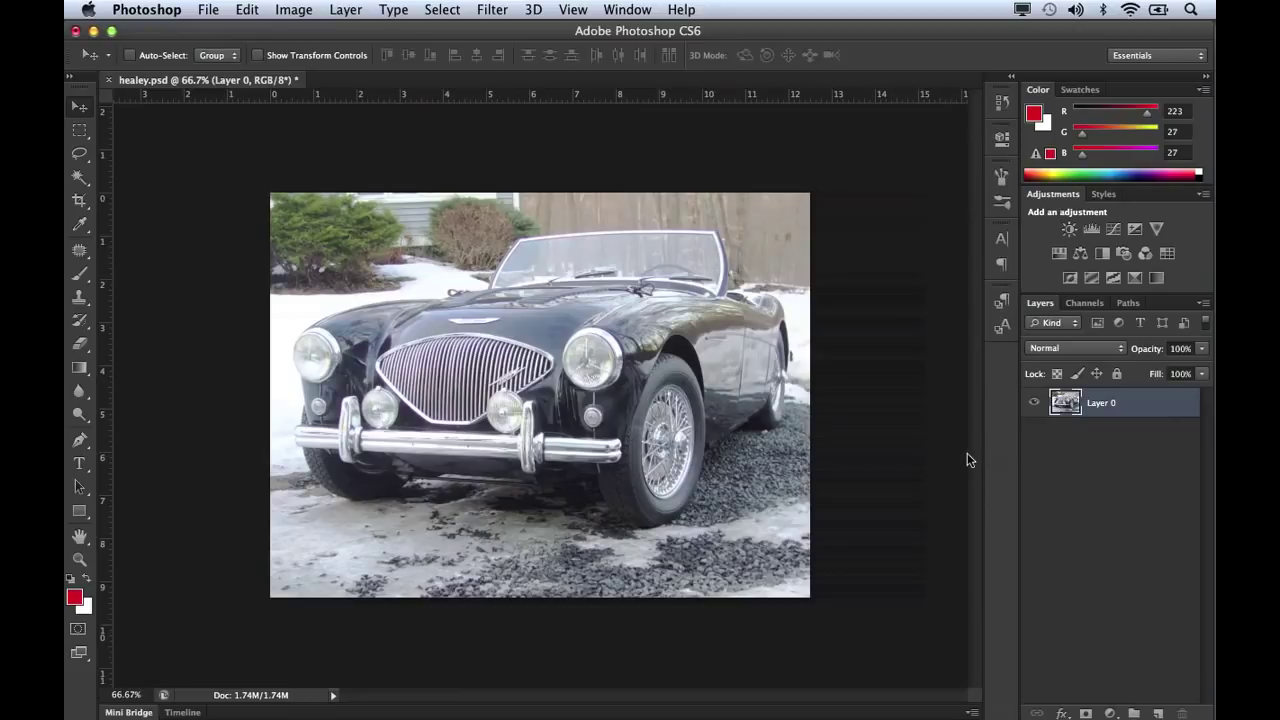
# Try Auto Color on the car photo in healey.psd and undo the correction.
pyautogui.click(296, 12)
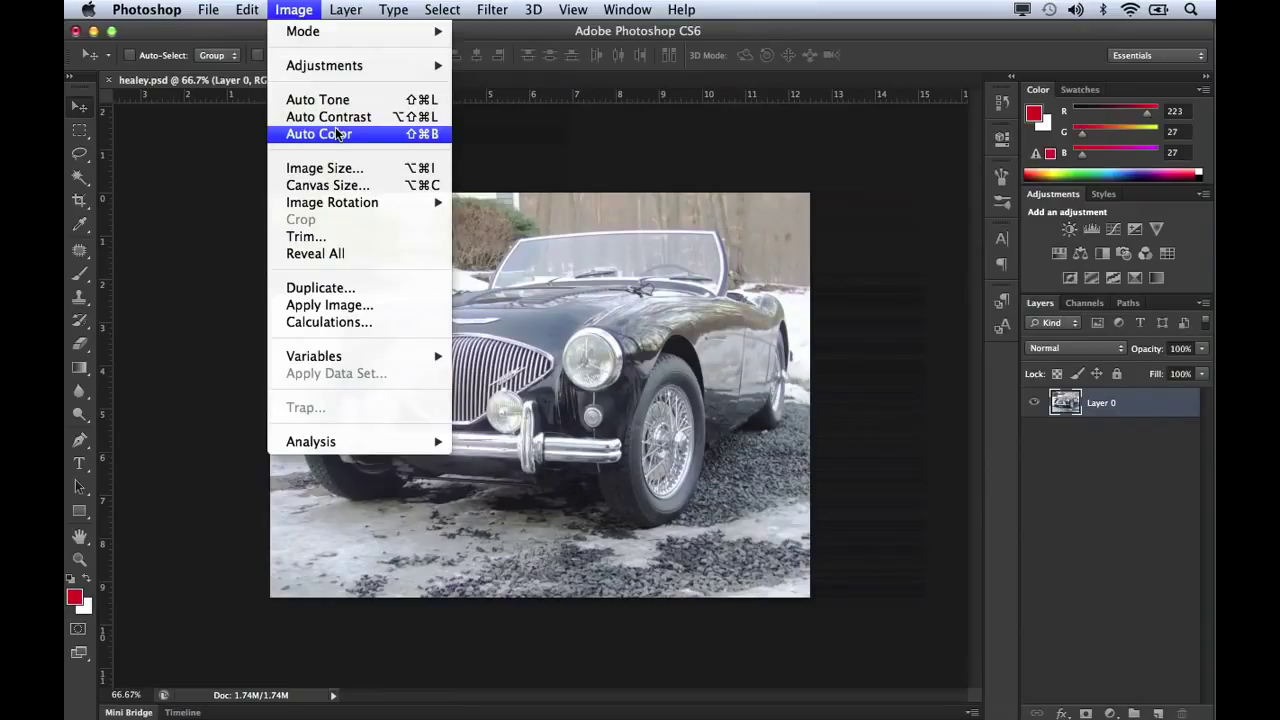
pyautogui.click(337, 133)
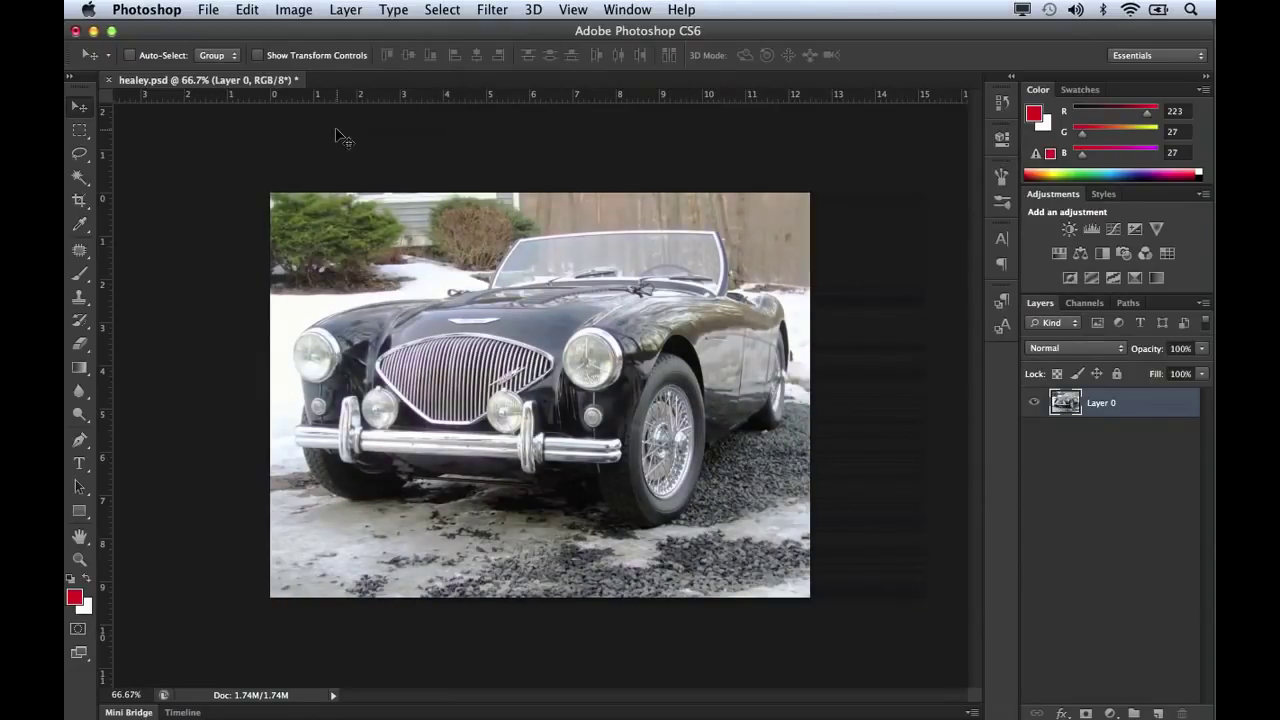
pyautogui.press('super+z')
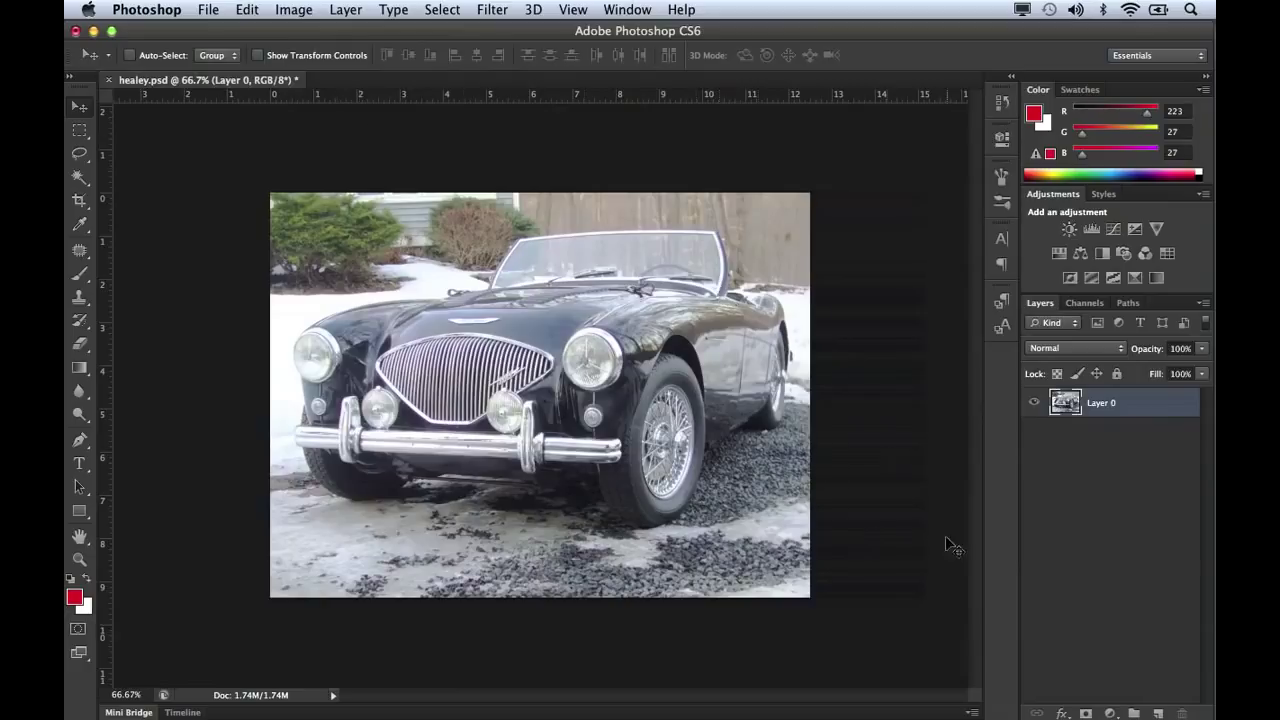
# Add a Brightness/Contrast adjustment layer above the car photo, apply its automatic correction and compare the photo with and without it.
pyautogui.click(1110, 713)
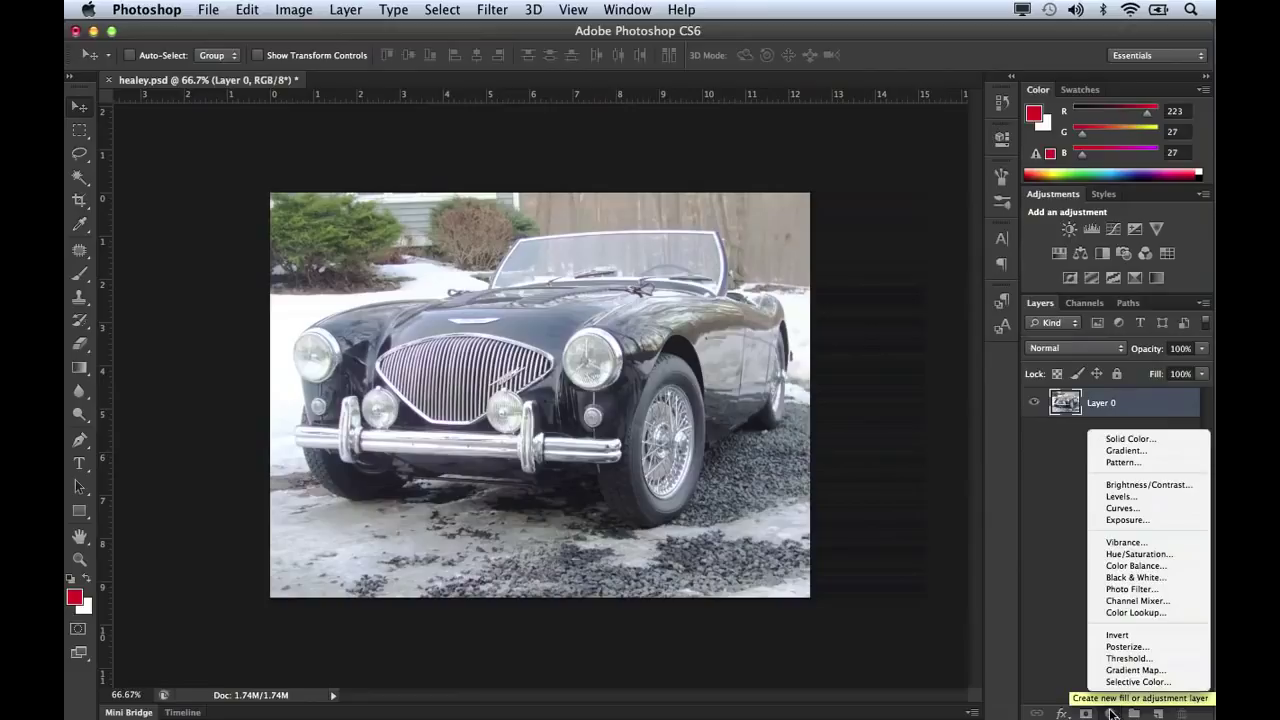
pyautogui.click(1144, 488)
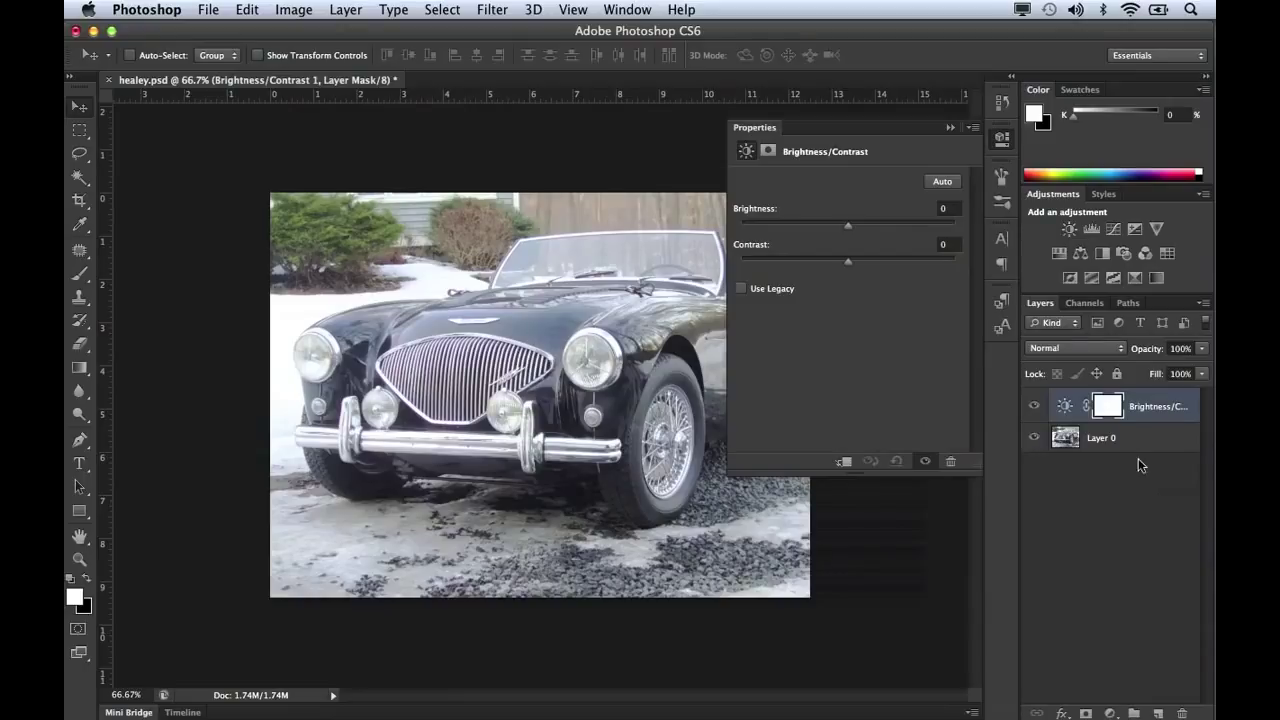
pyautogui.click(943, 182)
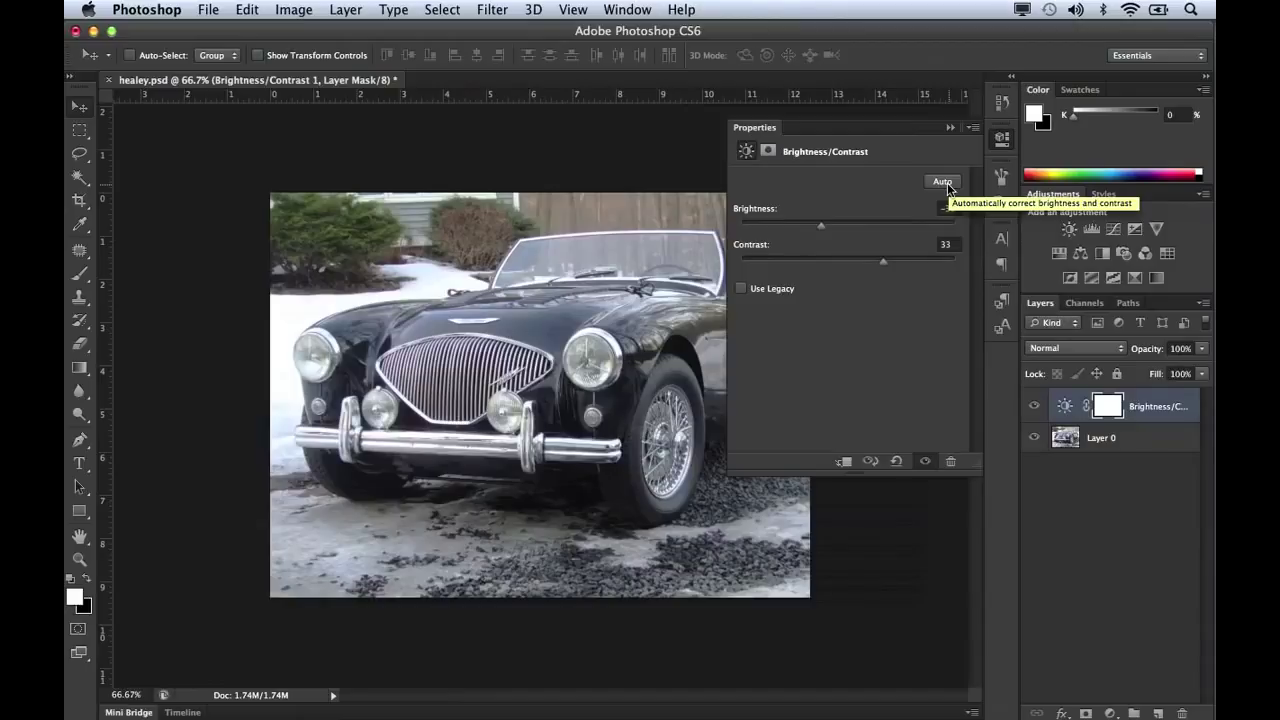
pyautogui.click(926, 462)
pyautogui.click(926, 462)
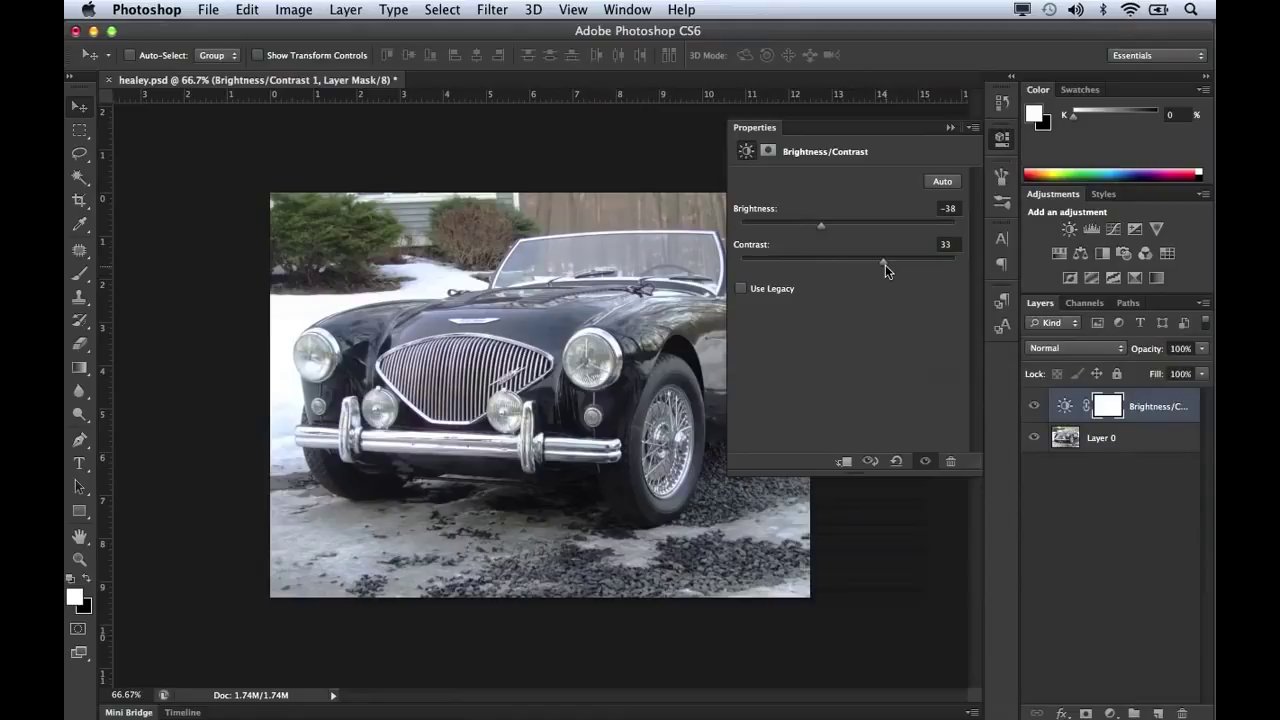
# Set the Brightness/Contrast adjustment's Contrast to 46 and Brightness to -59, and collapse its settings.
pyautogui.moveTo(884, 262); pyautogui.dragTo(896, 264)
pyautogui.moveTo(822, 234); pyautogui.dragTo(808, 234)
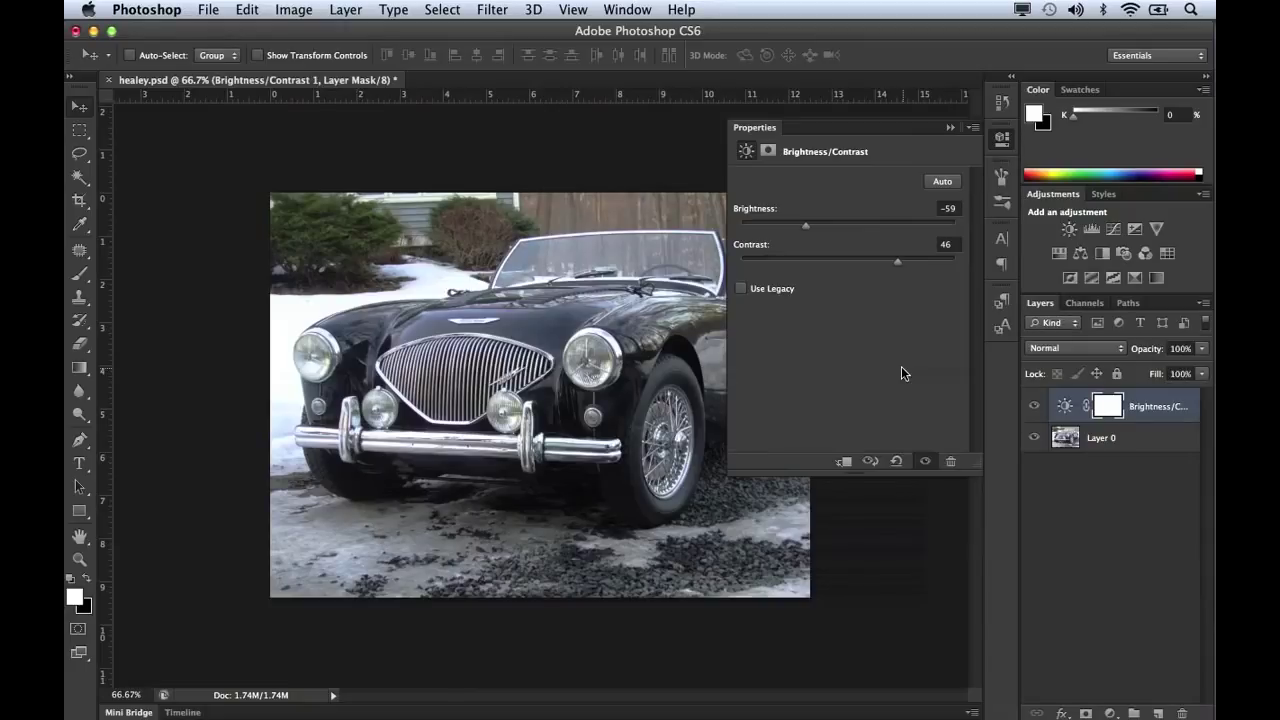
pyautogui.click(1000, 142)
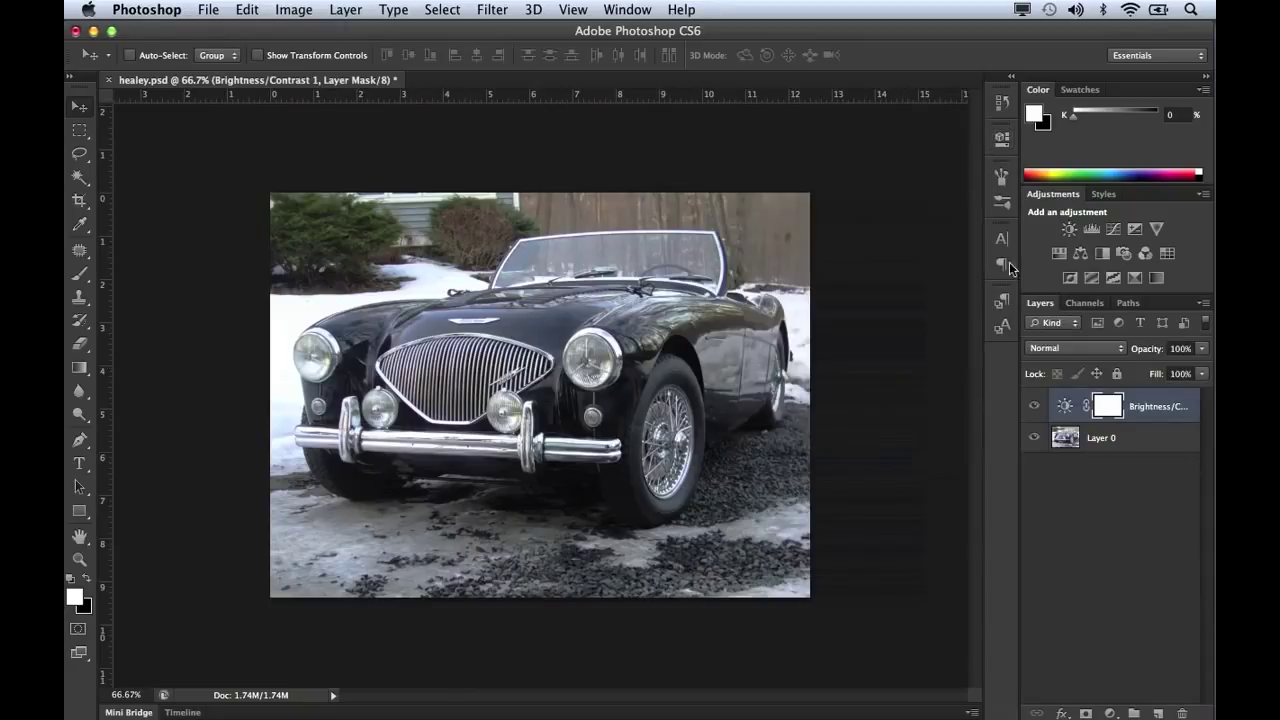
# Hide the Brightness/Contrast layer and add a Levels adjustment layer with its automatic correction applied.
pyautogui.click(1035, 408)
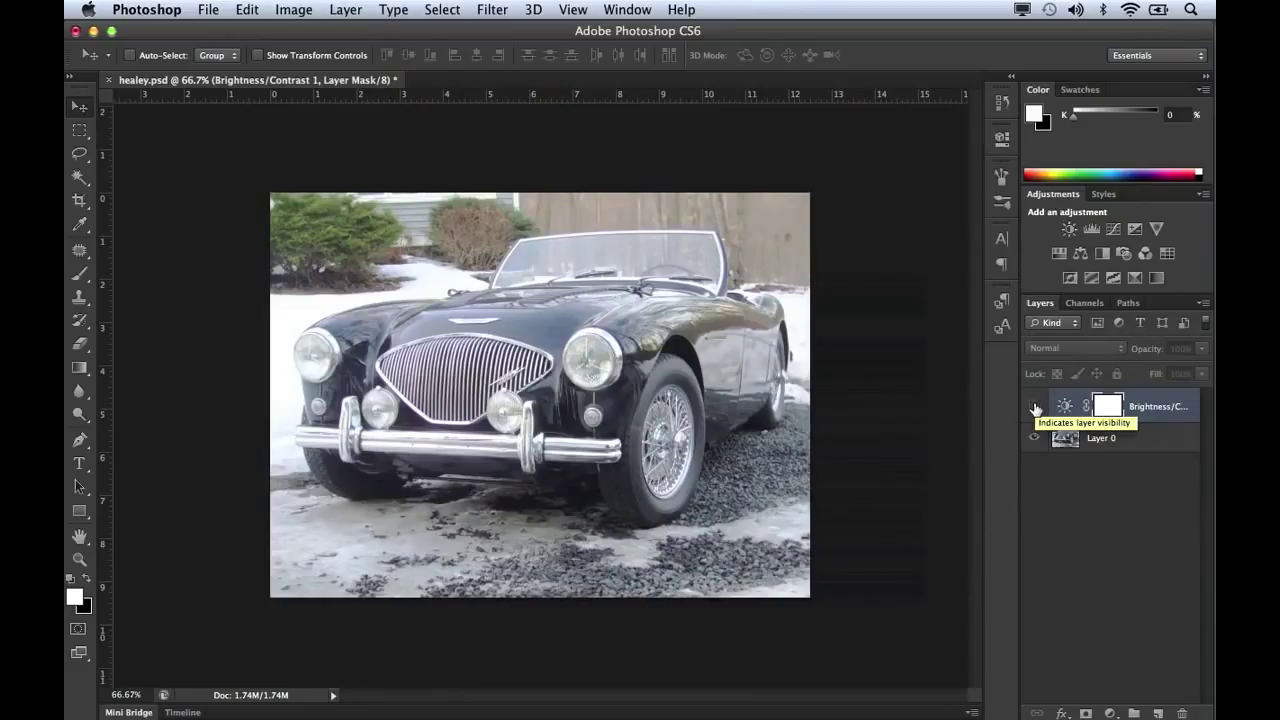
pyautogui.click(1035, 408)
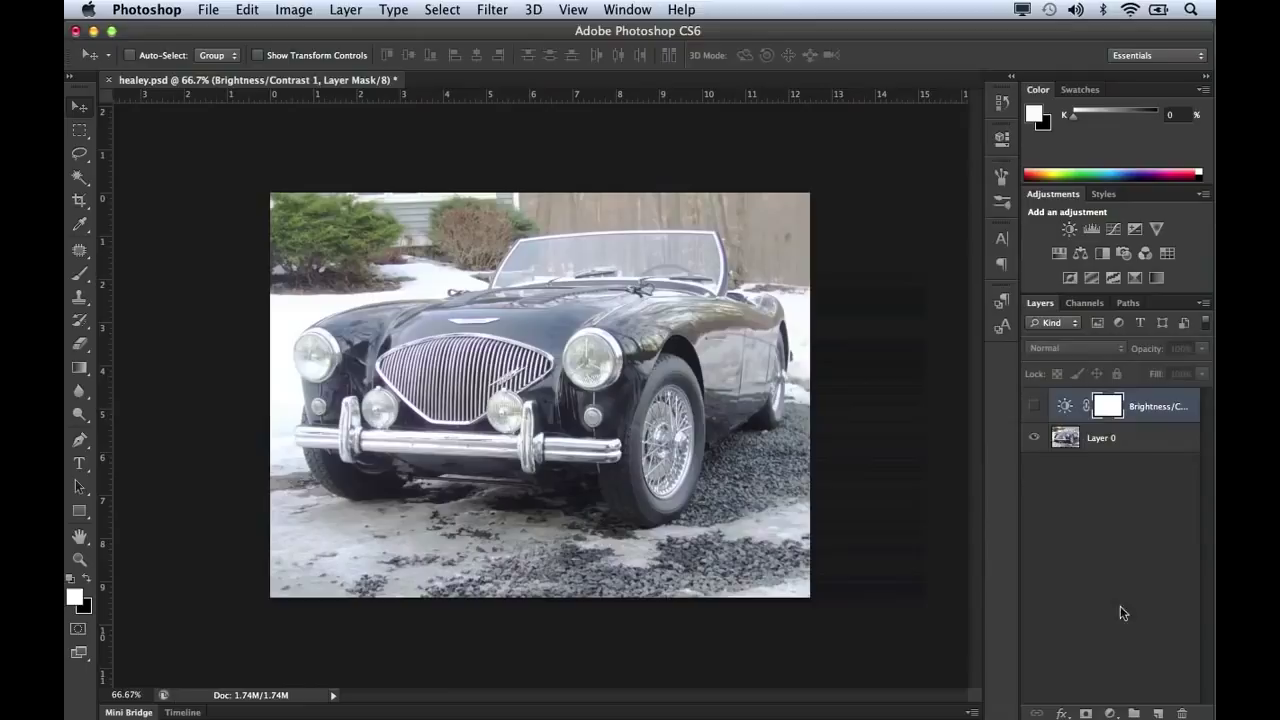
pyautogui.click(1110, 713)
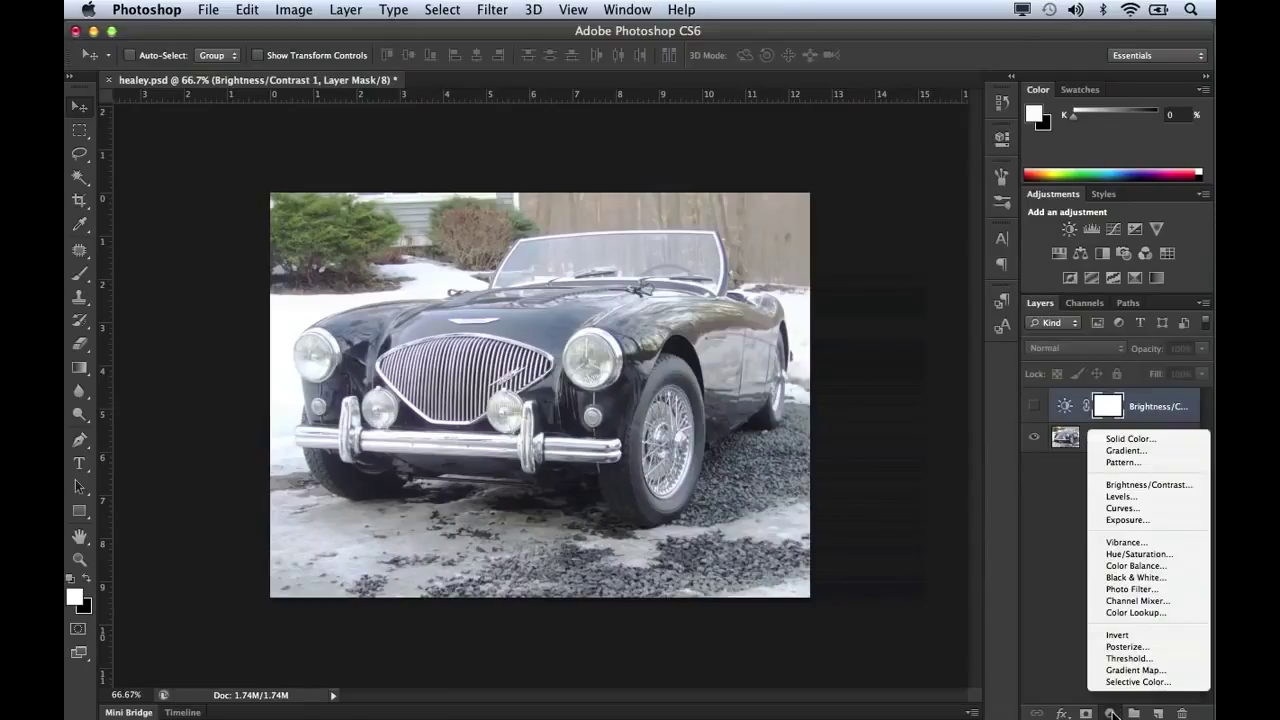
pyautogui.click(1141, 498)
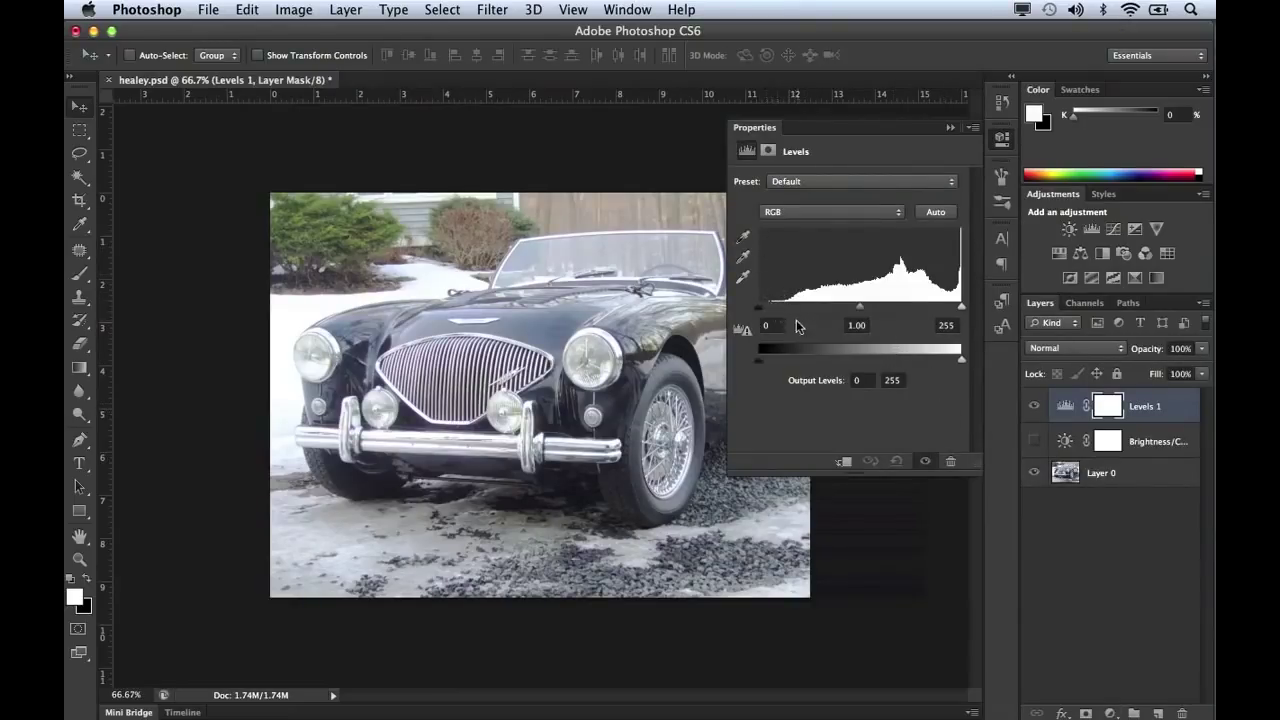
pyautogui.click(927, 217)
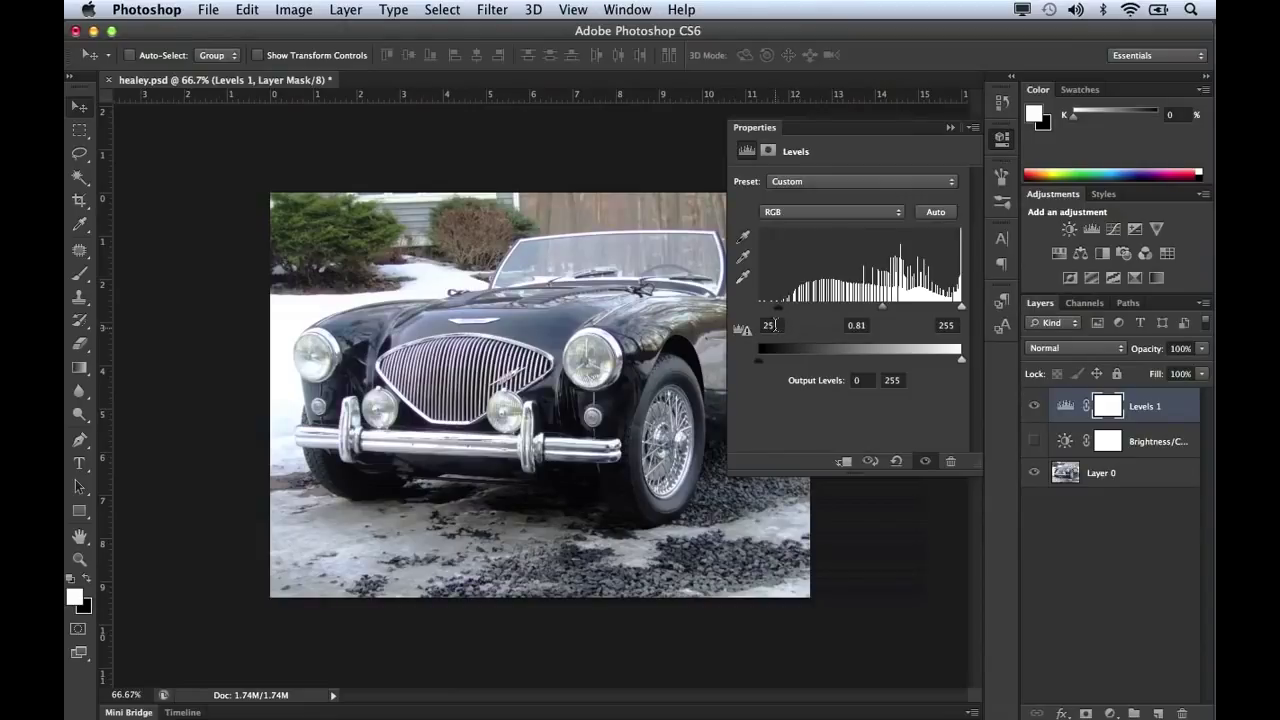
# Try the Enhance Monochromatic Contrast algorithm against Enhance Brightness and Contrast in the Levels auto correction options, and cancel.
pyautogui.keyDown('alt'); pyautogui.click(937, 214); pyautogui.keyUp('alt')
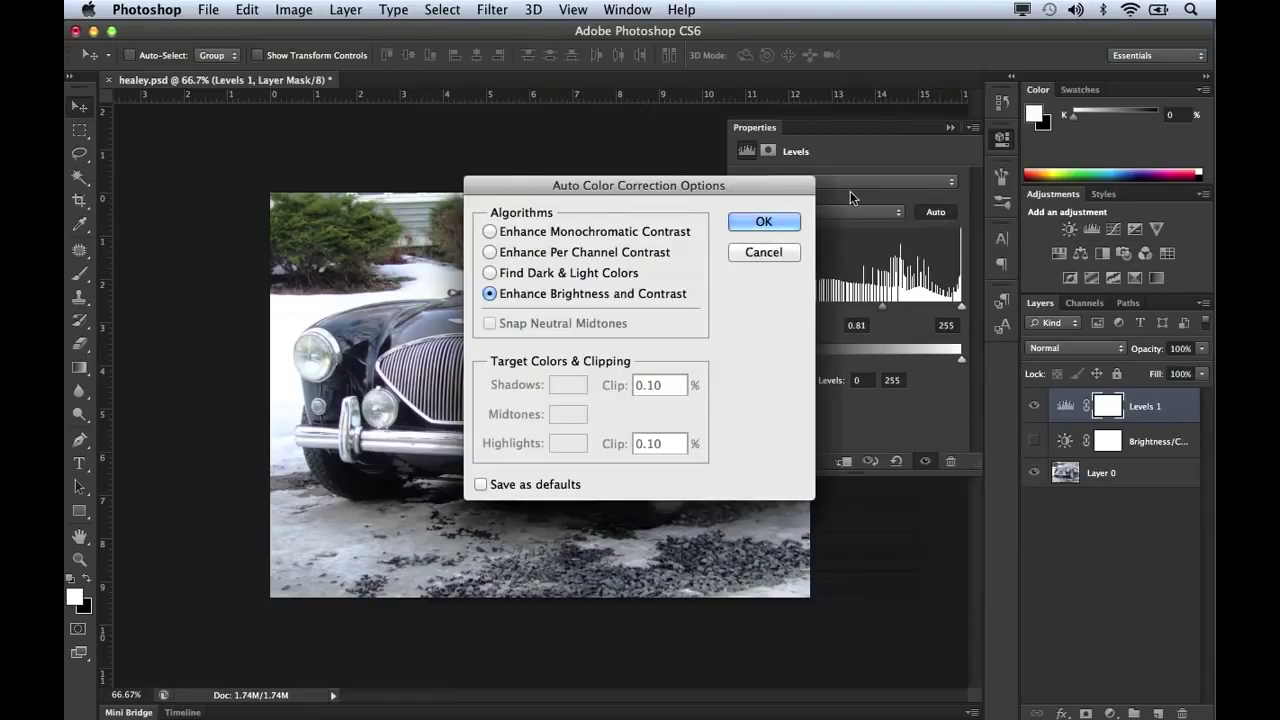
pyautogui.moveTo(762, 190); pyautogui.dragTo(1109, 142)
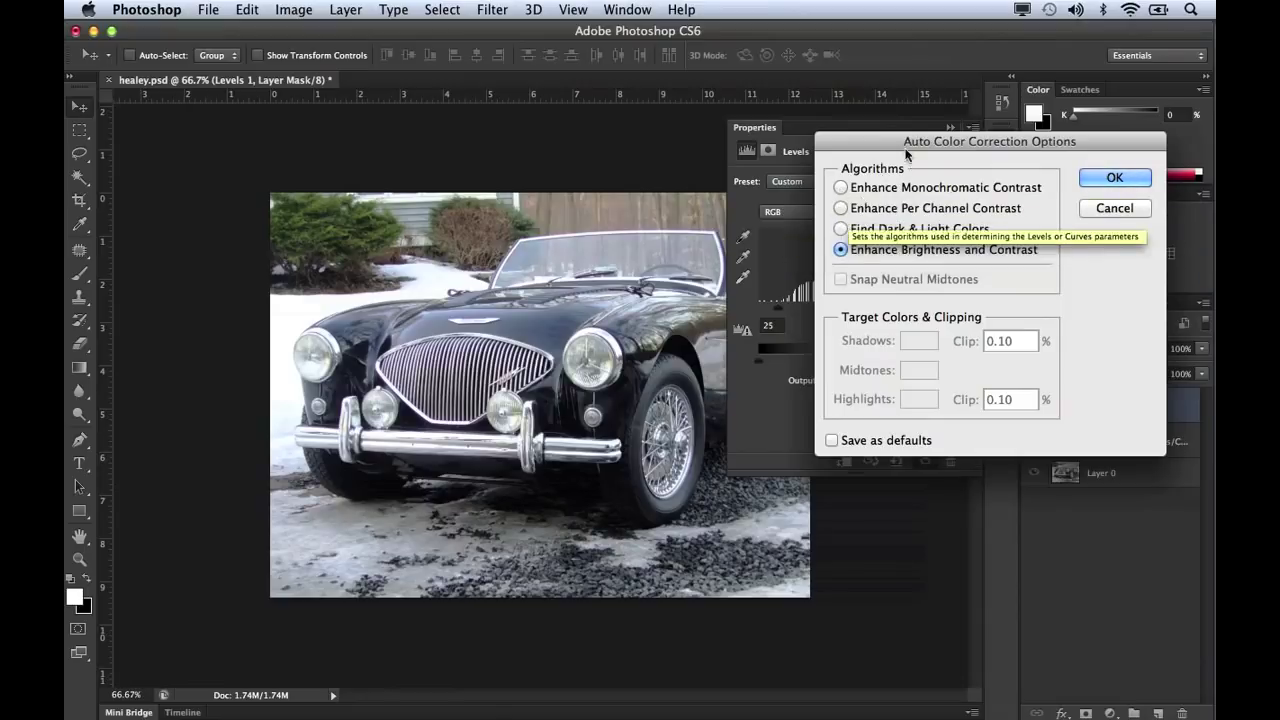
pyautogui.moveTo(900, 148); pyautogui.dragTo(1013, 148)
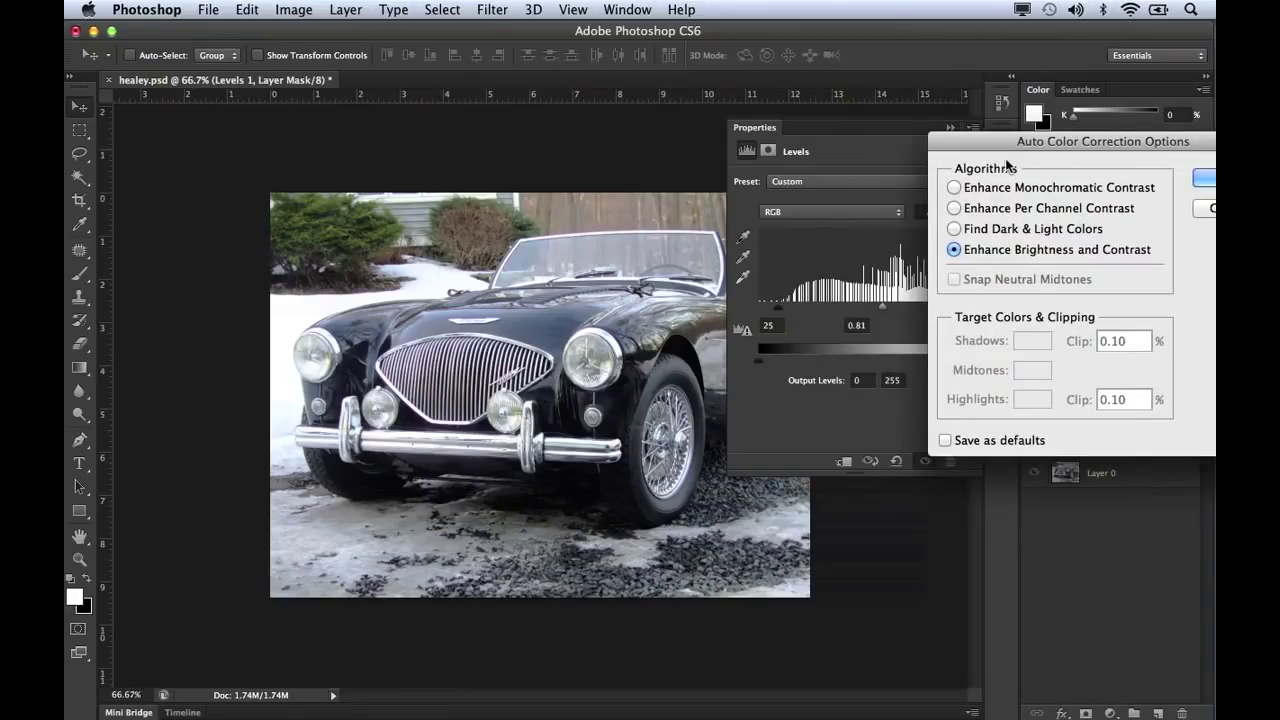
pyautogui.click(955, 188)
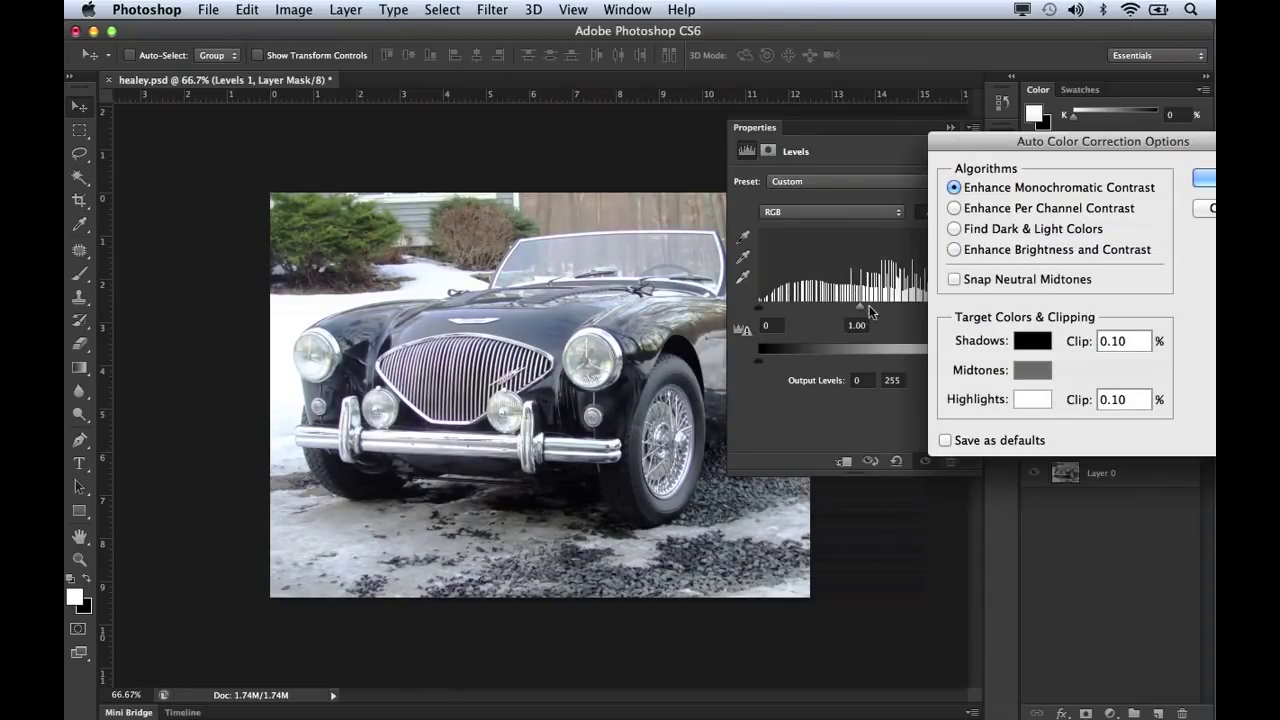
pyautogui.click(954, 252)
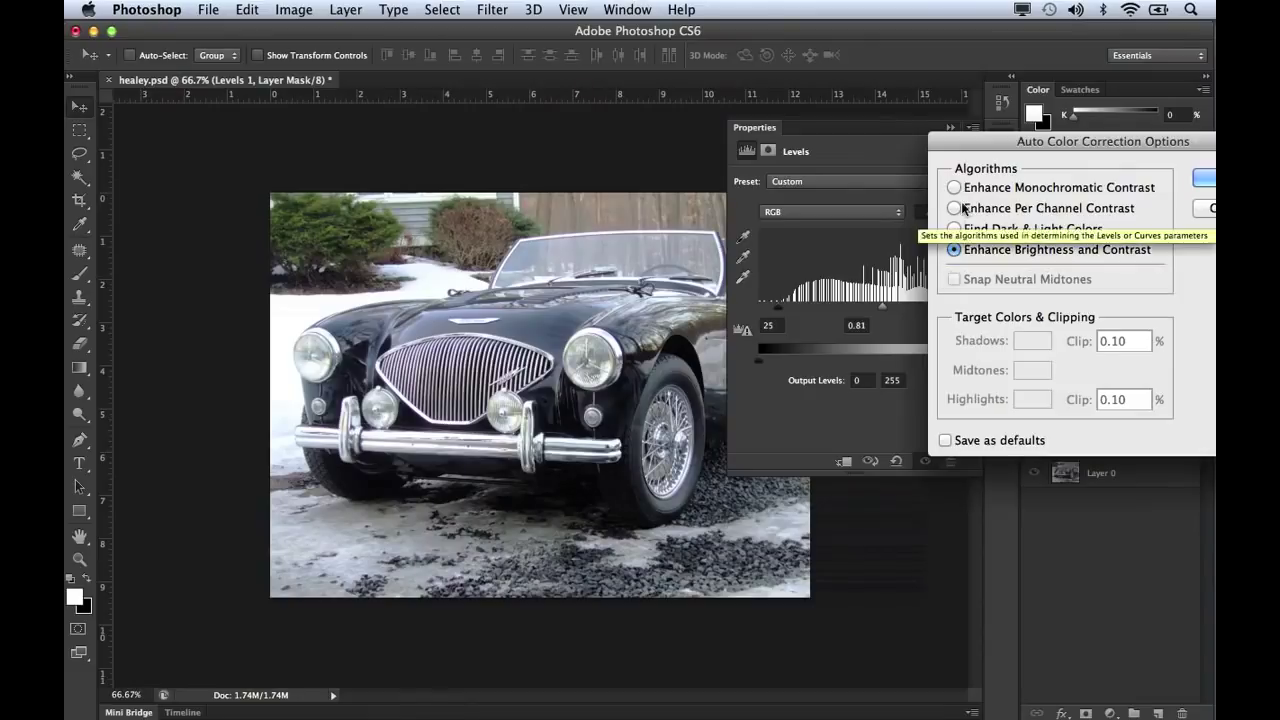
pyautogui.moveTo(1012, 146); pyautogui.dragTo(888, 147)
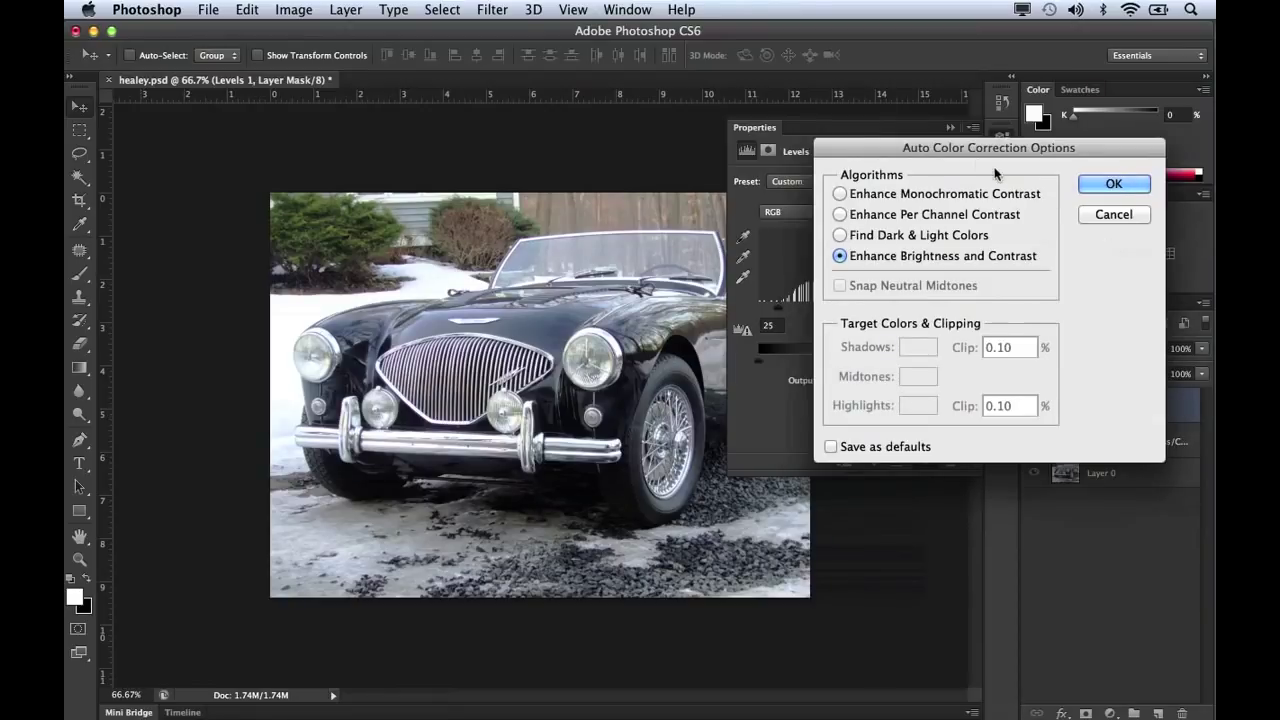
pyautogui.moveTo(963, 148); pyautogui.dragTo(1051, 162)
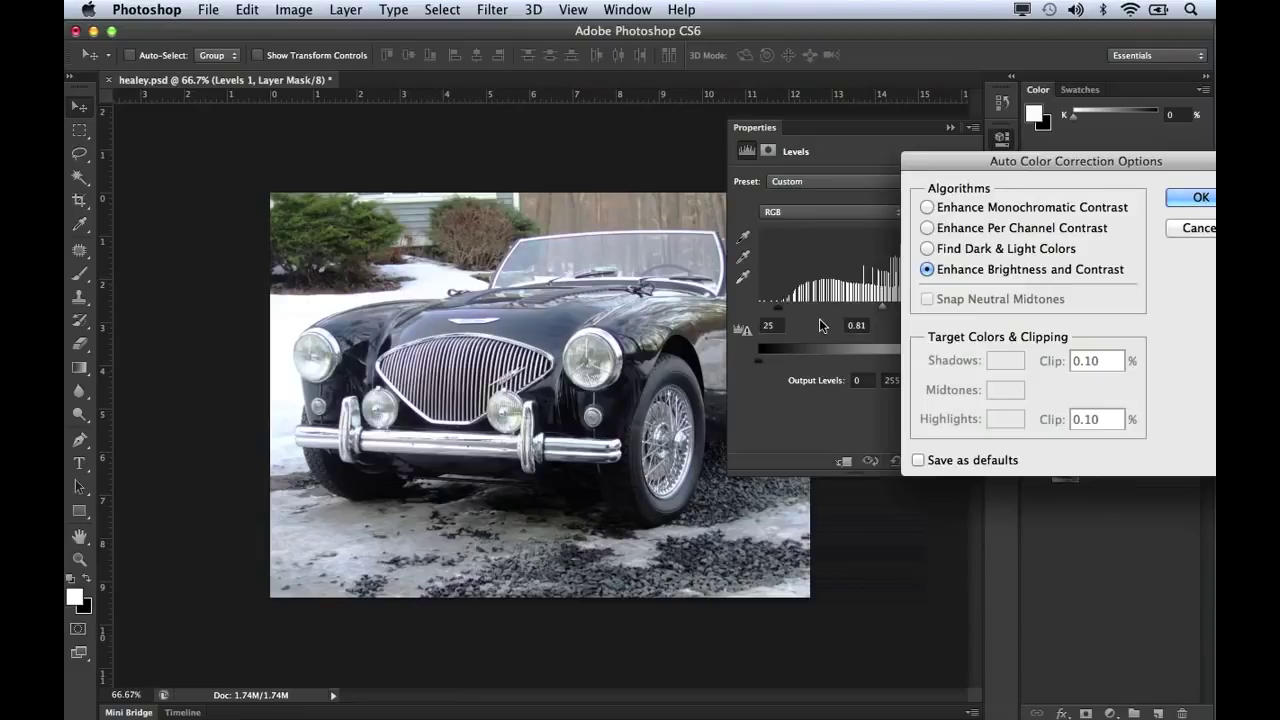
pyautogui.click(1188, 230)
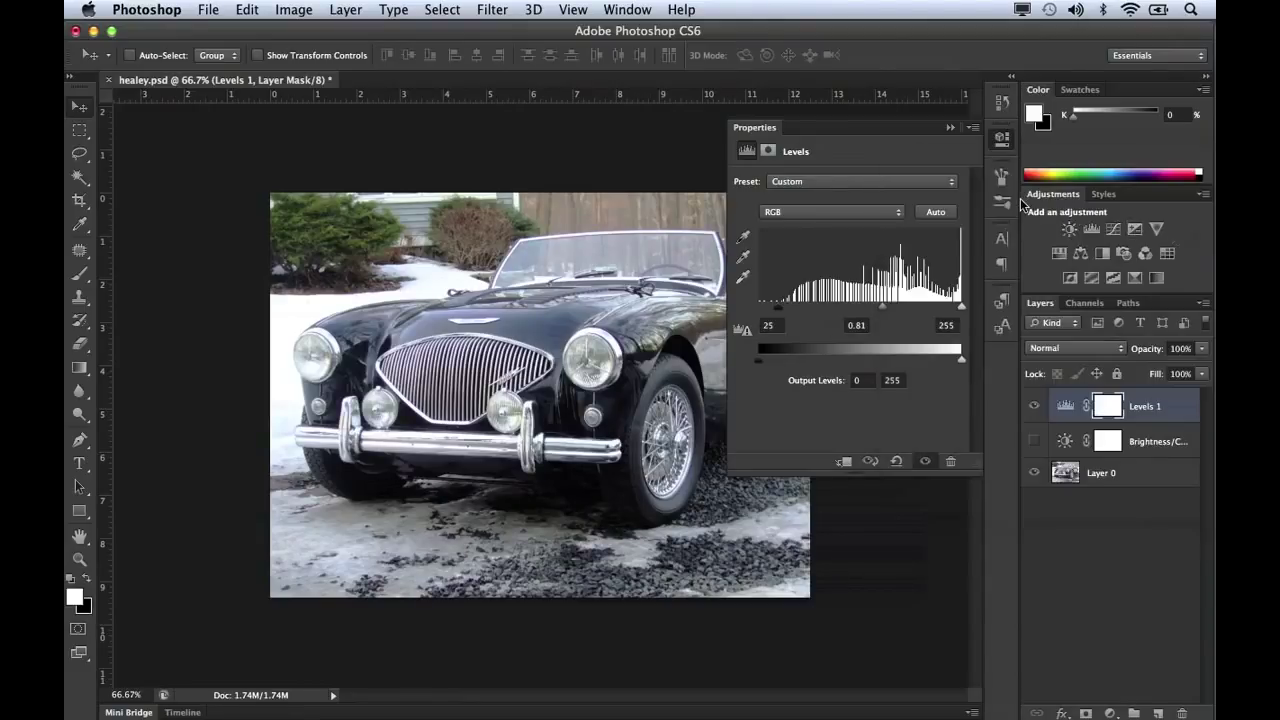
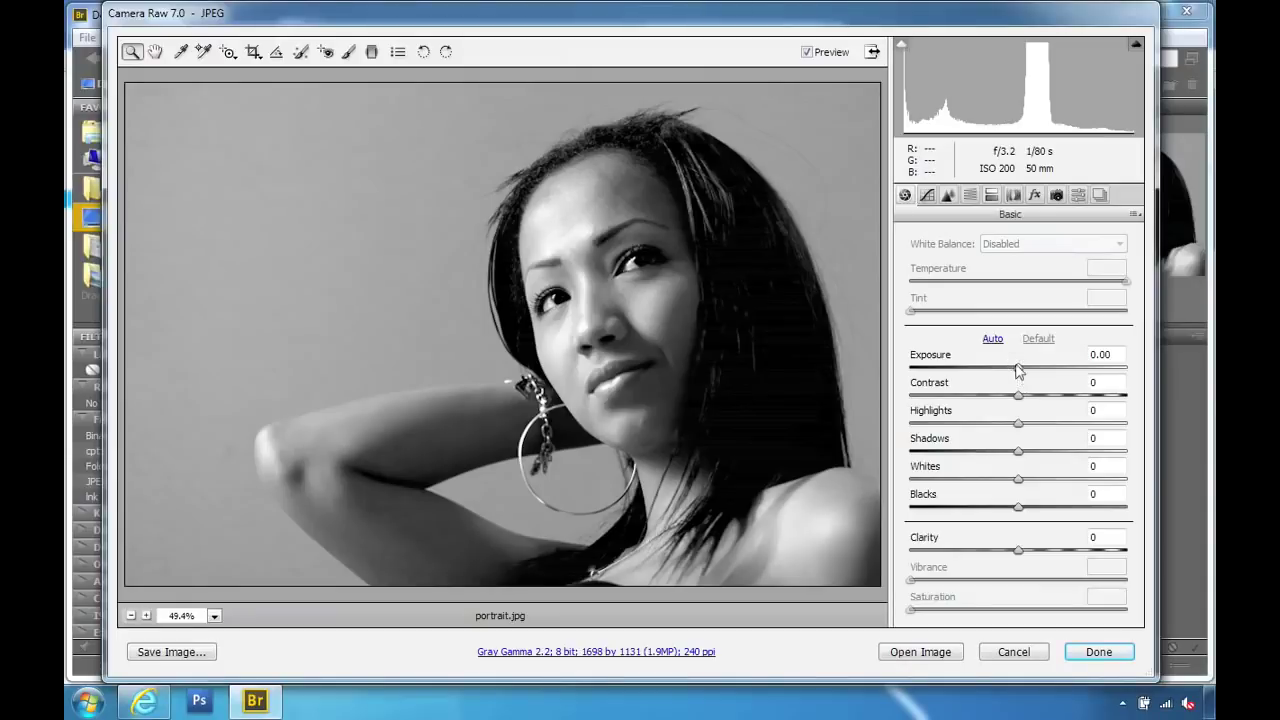
# Set Exposure to +0.70, Contrast to +32, Highlights to -28 and Shadows to -38 for portrait.jpg in Camera Raw.
pyautogui.moveTo(1017, 370)
pyautogui.mouseDown()
pyautogui.moveTo(1048, 372)
pyautogui.moveTo(990, 372)
pyautogui.moveTo(1034, 372)
pyautogui.moveTo(991, 374)
pyautogui.moveTo(1012, 377)
pyautogui.mouseUp()
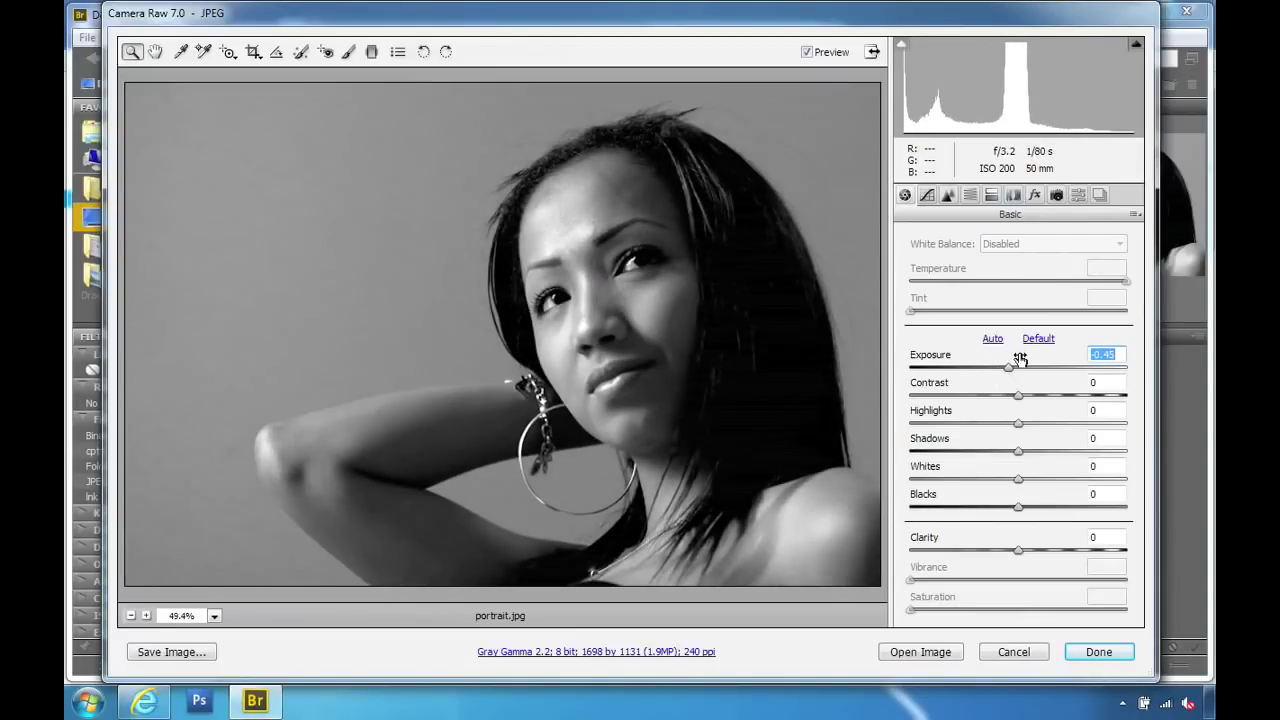
pyautogui.moveTo(1009, 372); pyautogui.dragTo(1035, 377)
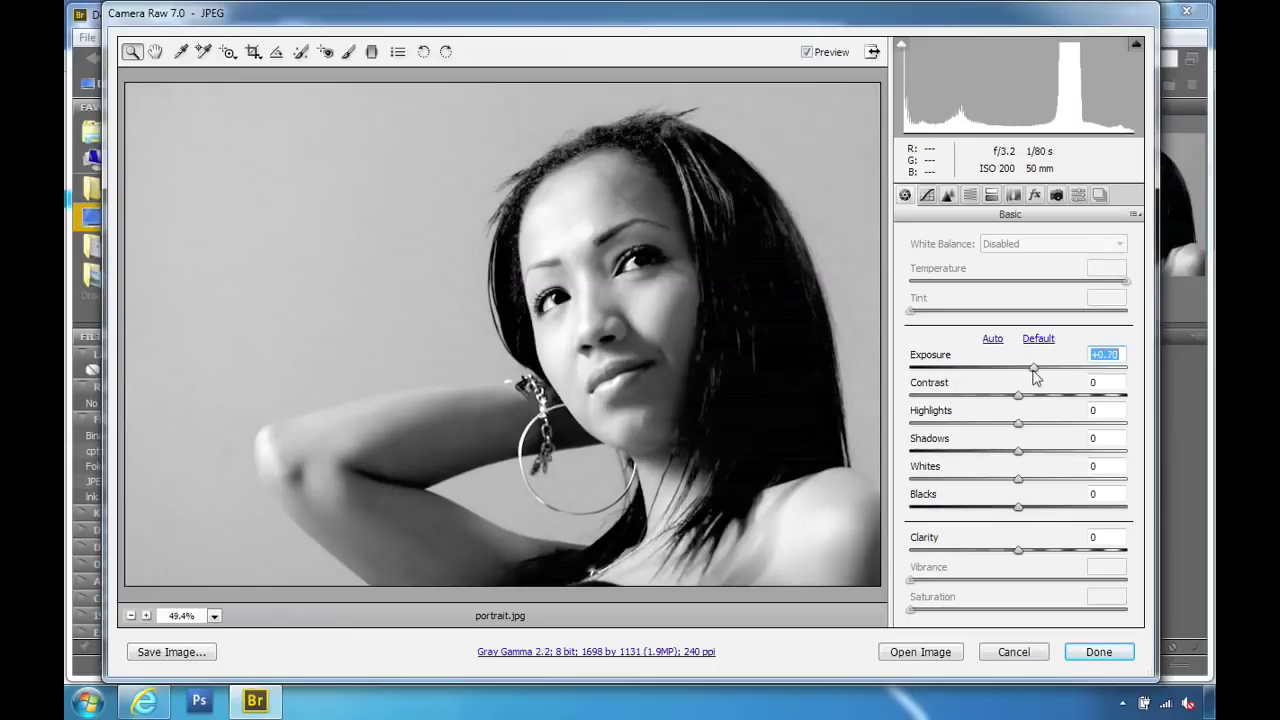
pyautogui.click(1018, 402)
pyautogui.moveTo(1016, 400); pyautogui.dragTo(977, 454)
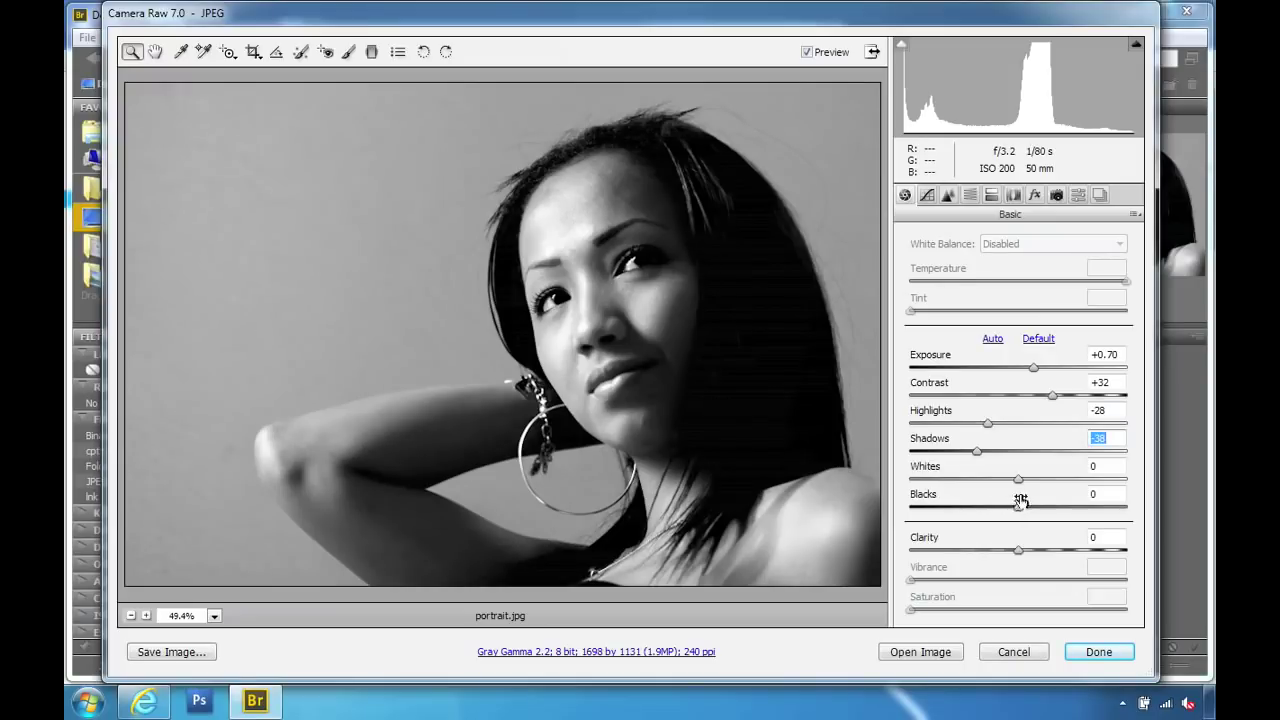
# Set the portrait's Whites to +53, Blacks to +43 and Clarity to +63.
pyautogui.click(1016, 481)
pyautogui.moveTo(1016, 481); pyautogui.dragTo(1066, 506)
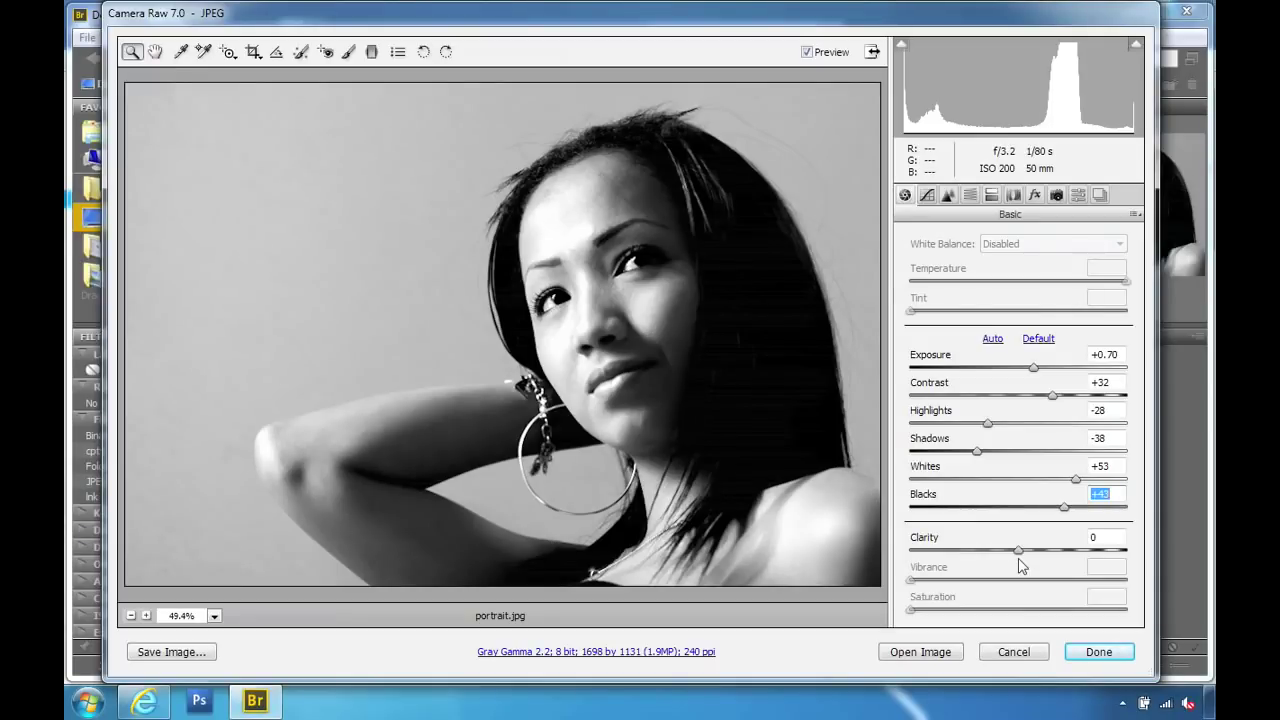
pyautogui.moveTo(1018, 550); pyautogui.dragTo(1086, 555)
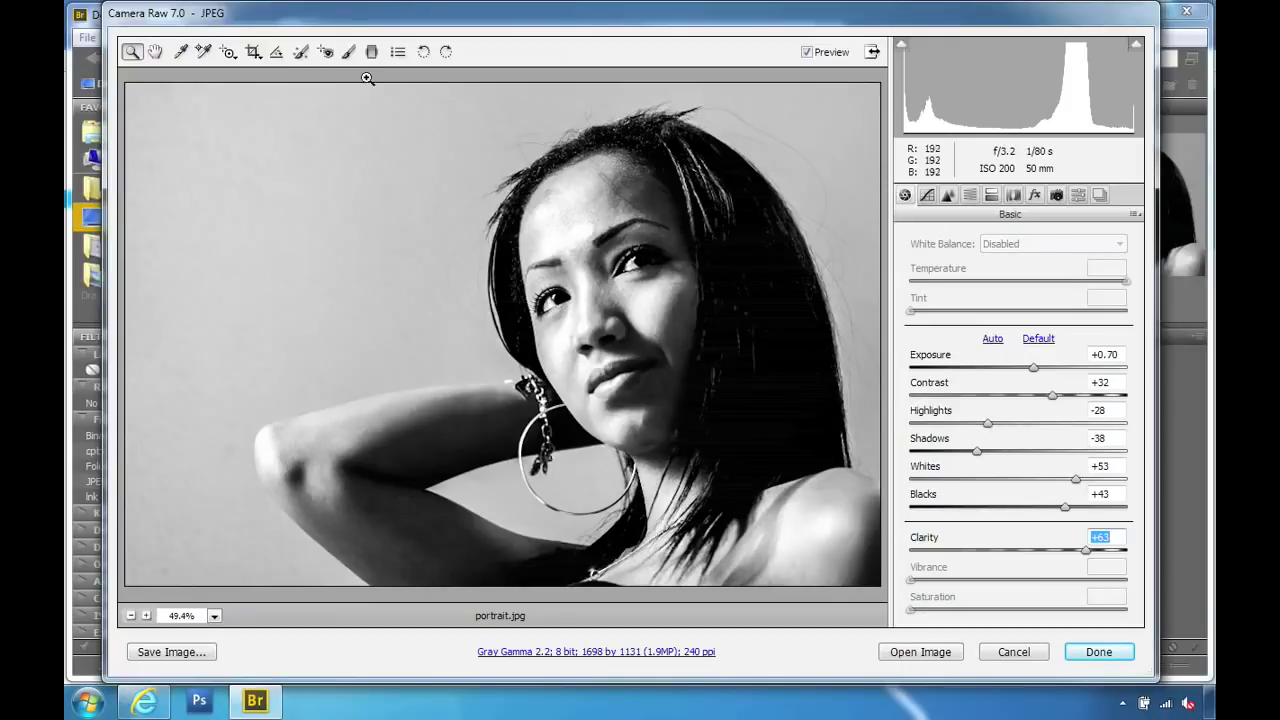
# Paint over the woman's face using the Adjustment Brush with Noise Reduction at +64, and reduce the painted area's noise reduction.
pyautogui.click(346, 53)
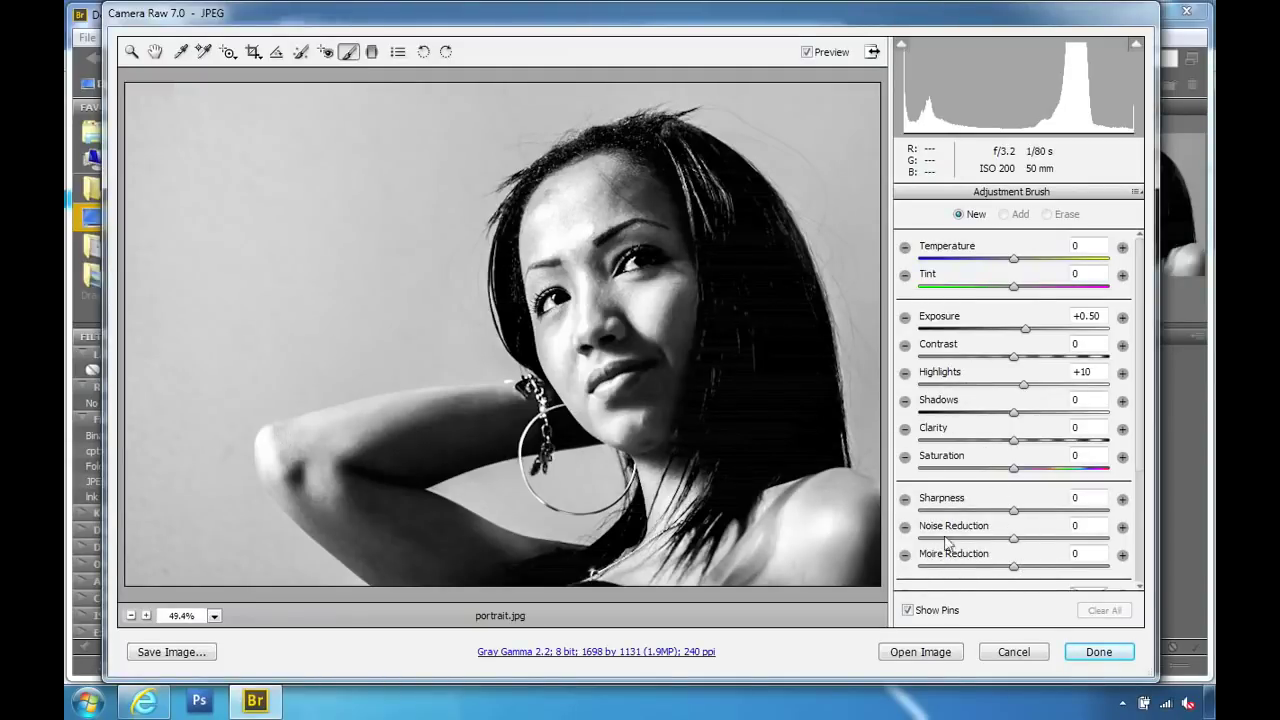
pyautogui.click(1014, 540)
pyautogui.moveTo(1013, 538); pyautogui.dragTo(1075, 540)
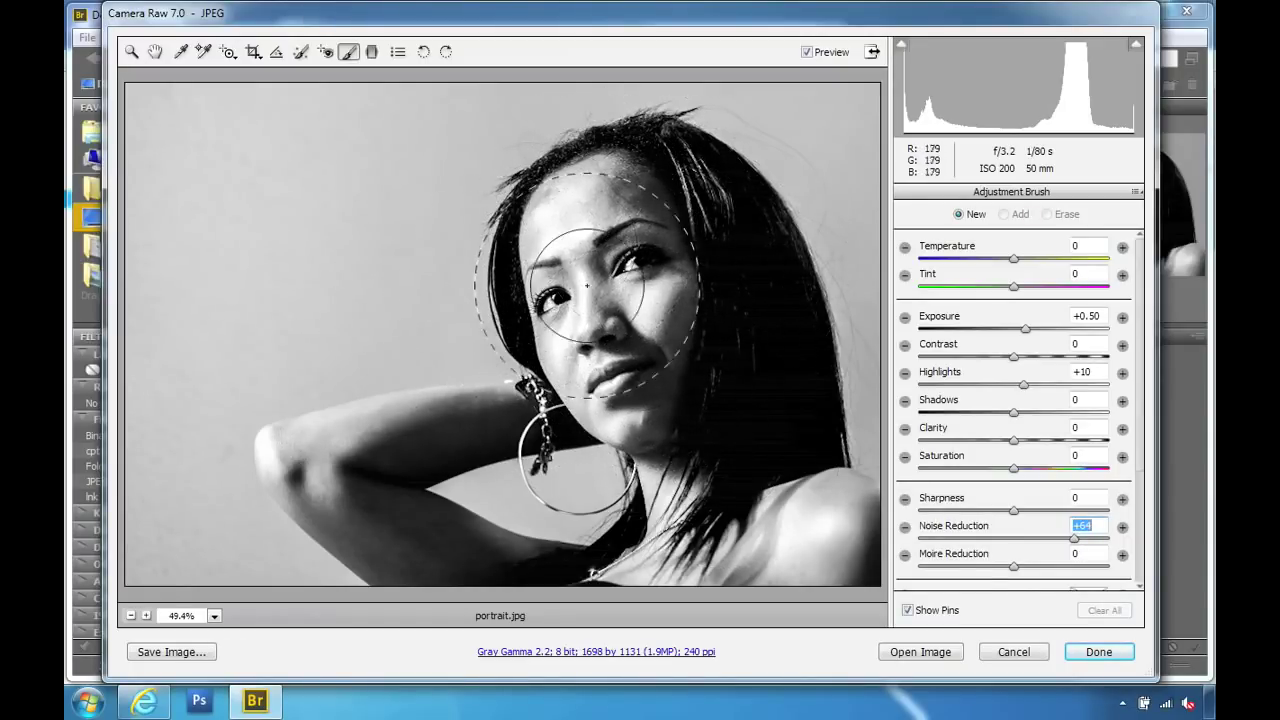
pyautogui.moveTo(640, 200)
pyautogui.mouseDown()
pyautogui.moveTo(513, 266)
pyautogui.moveTo(551, 269)
pyautogui.moveTo(657, 228)
pyautogui.mouseUp()
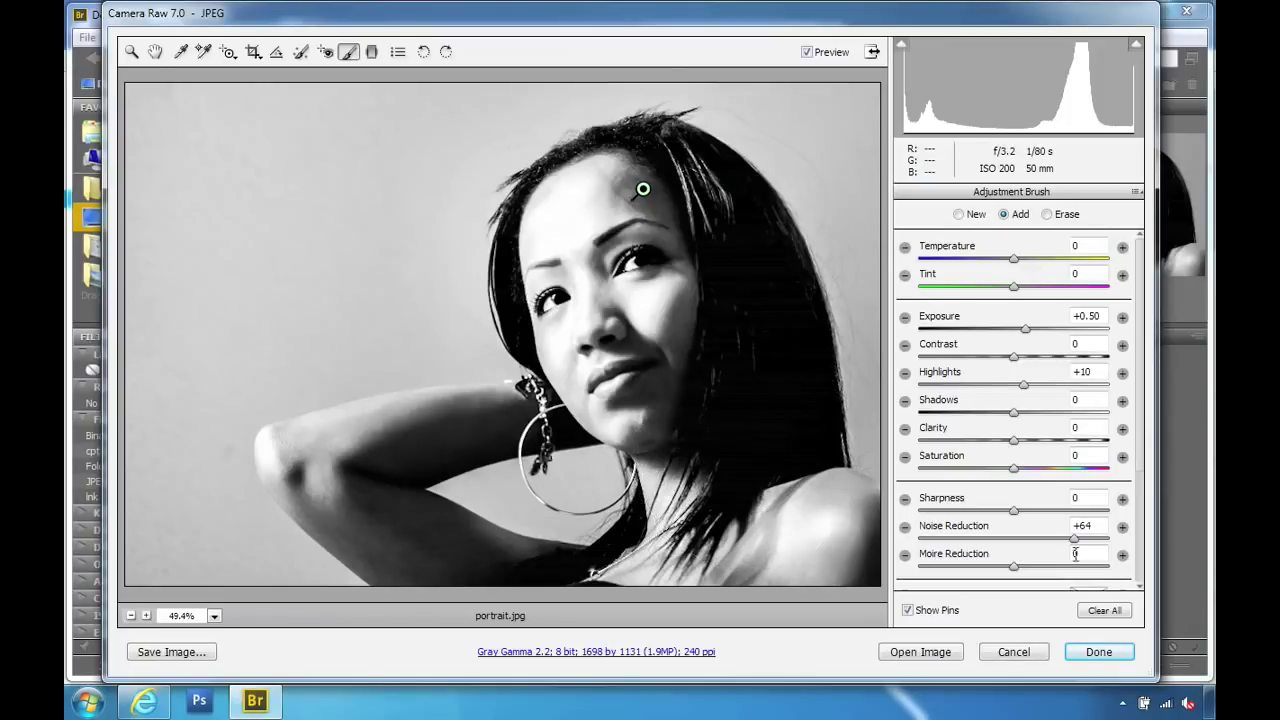
pyautogui.moveTo(1073, 540); pyautogui.dragTo(1021, 541)
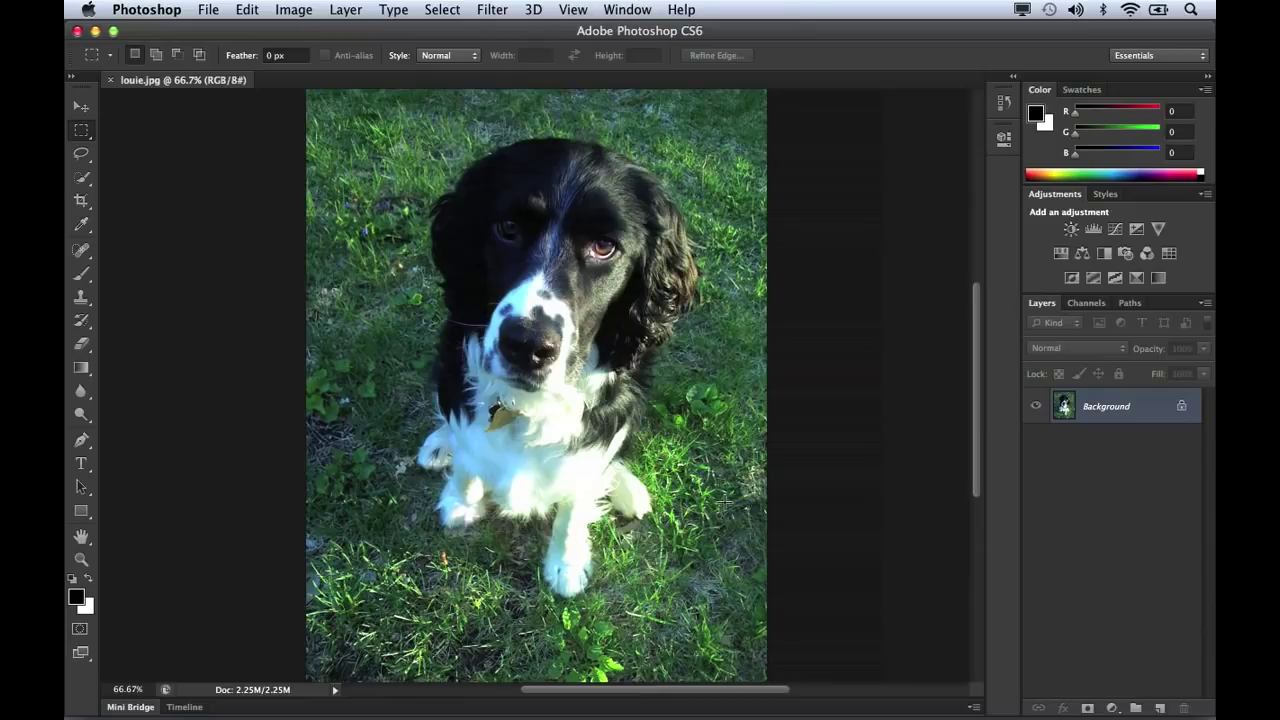
# Convert the Background layer of louie.jpg to a smart object and open the Oil Paint filter for it.
pyautogui.rightClick(1063, 412)
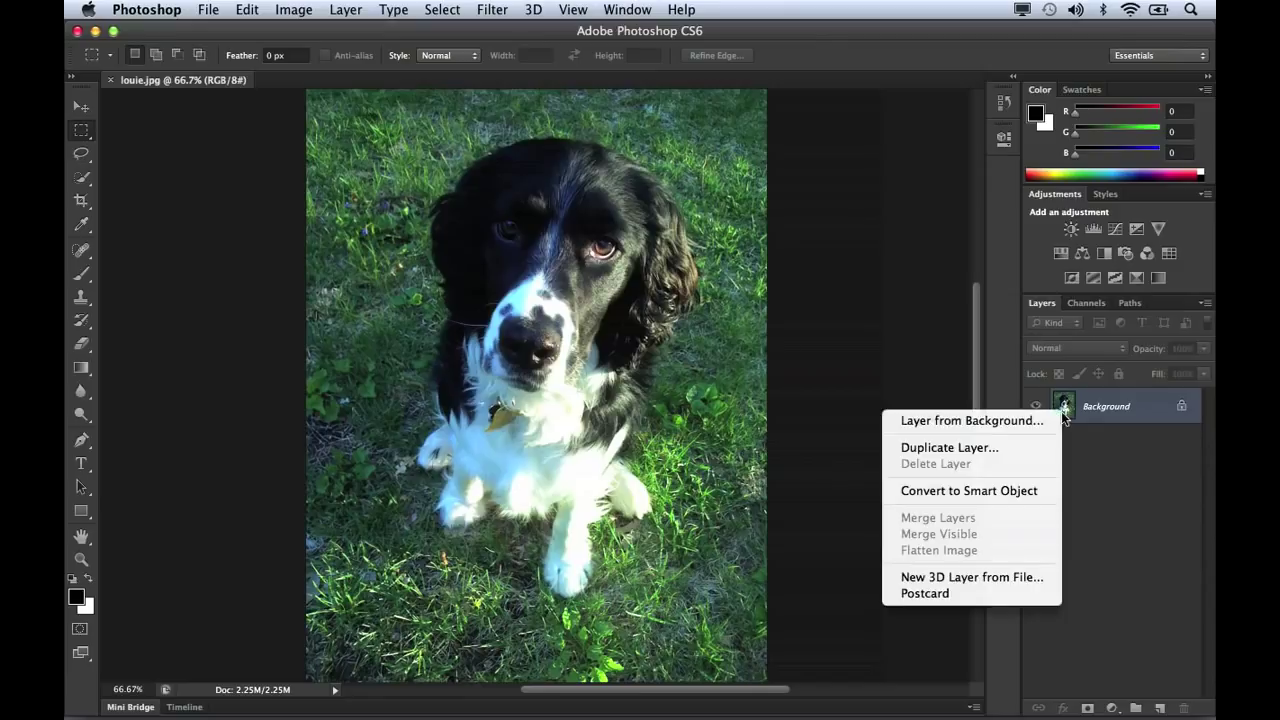
pyautogui.click(1034, 490)
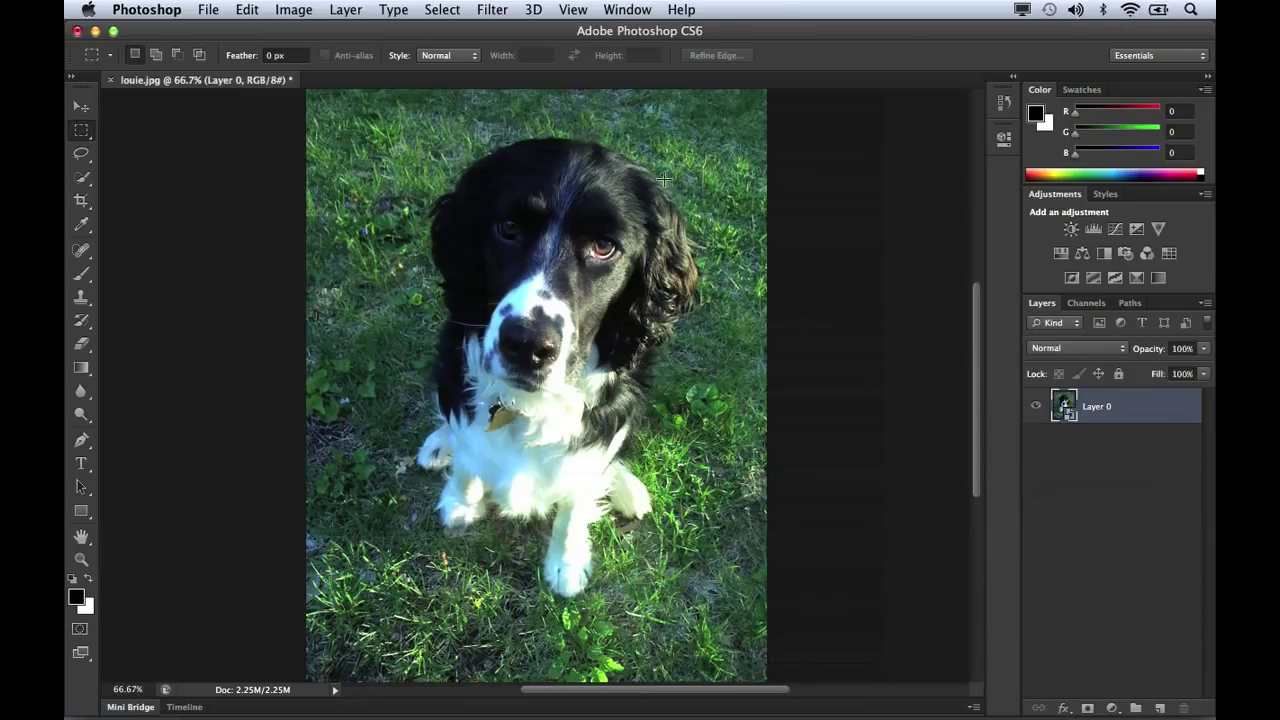
pyautogui.click(494, 9)
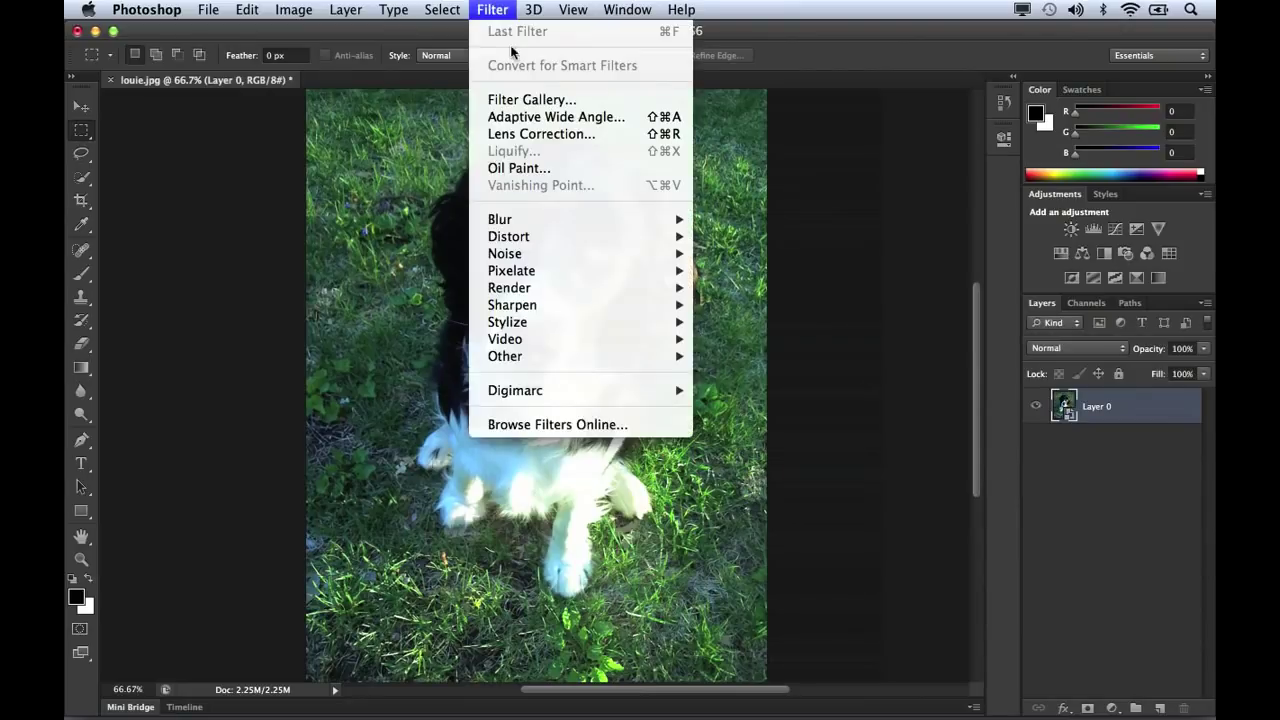
pyautogui.click(552, 167)
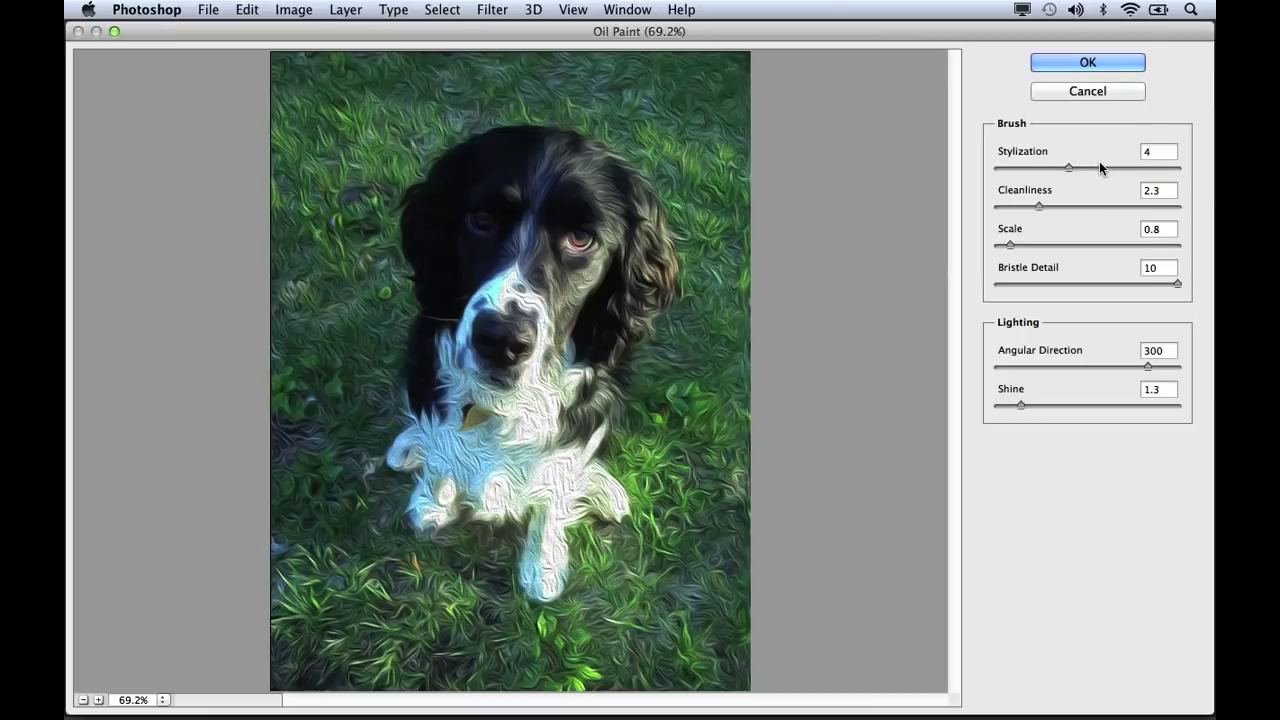
# Try the Oil Paint brush Stylization at 10 and 0.5, and set it to 7.38.
pyautogui.moveTo(1070, 167); pyautogui.dragTo(1205, 190)
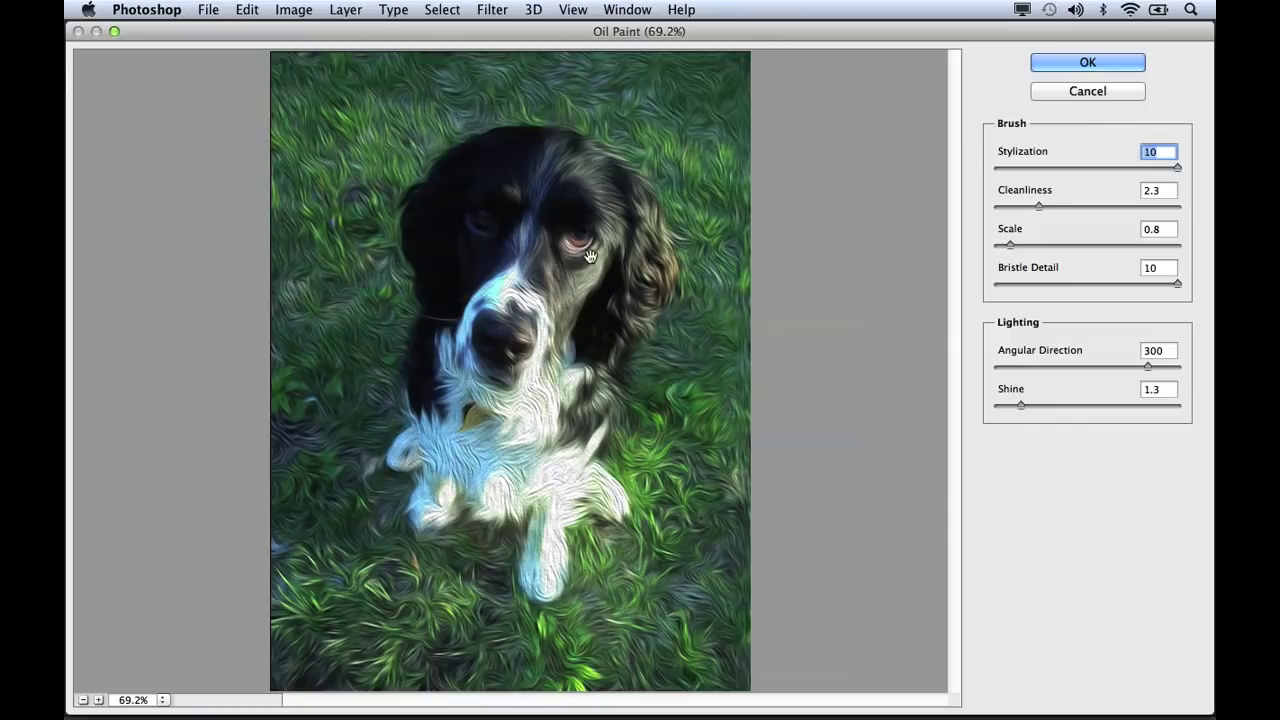
pyautogui.moveTo(1172, 176); pyautogui.dragTo(1003, 177)
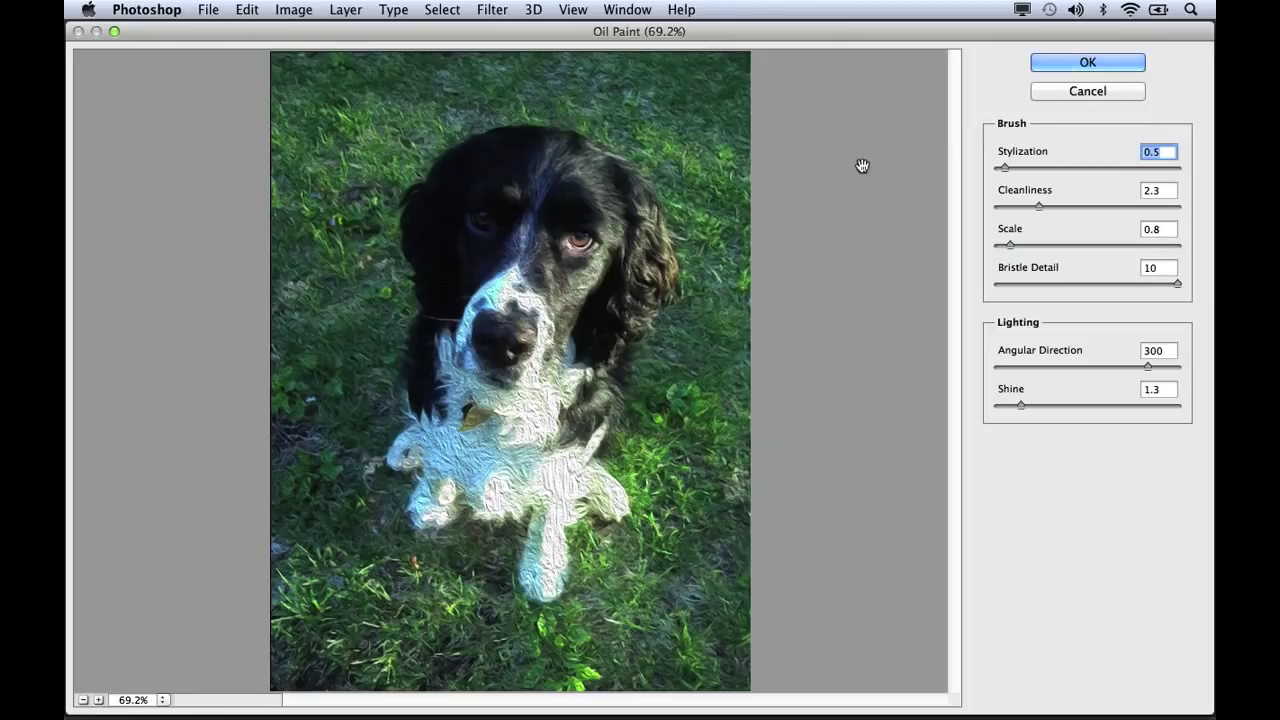
pyautogui.moveTo(1001, 169); pyautogui.dragTo(1129, 168)
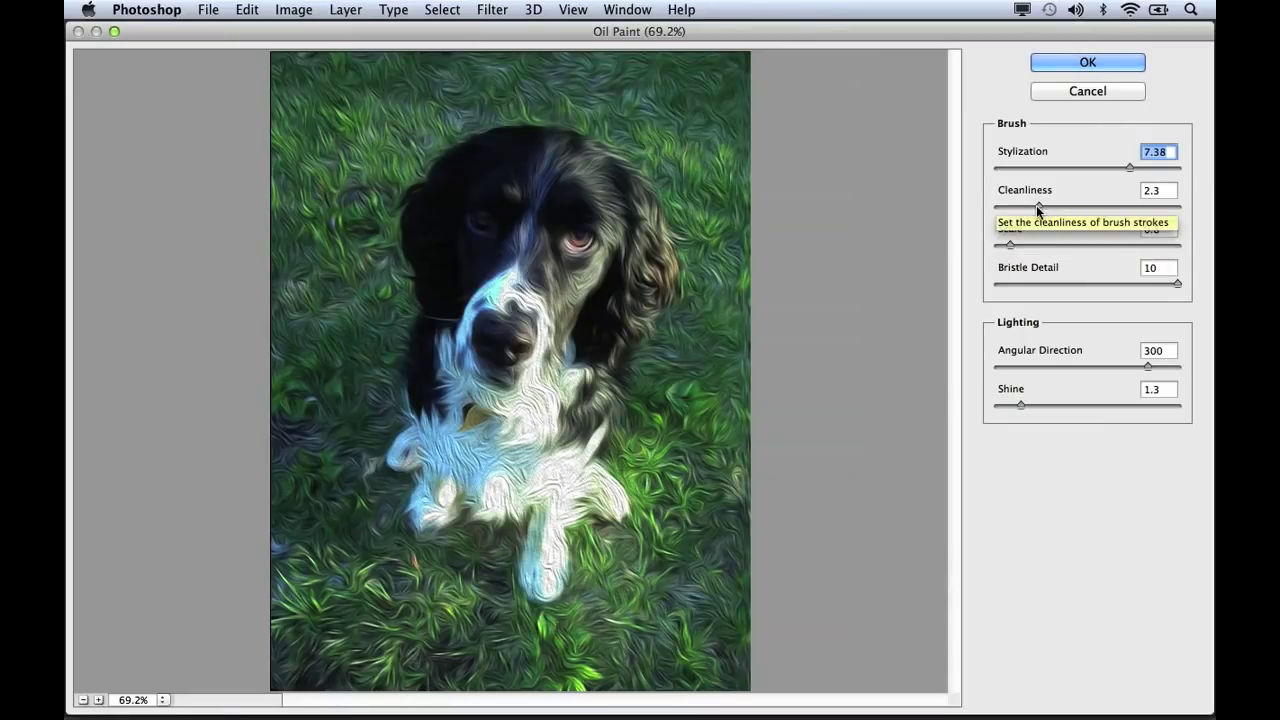
# Compare high and low brush Cleanliness values on the dog's face, and set Cleanliness to 3.2.
pyautogui.moveTo(1037, 206); pyautogui.dragTo(1196, 204)
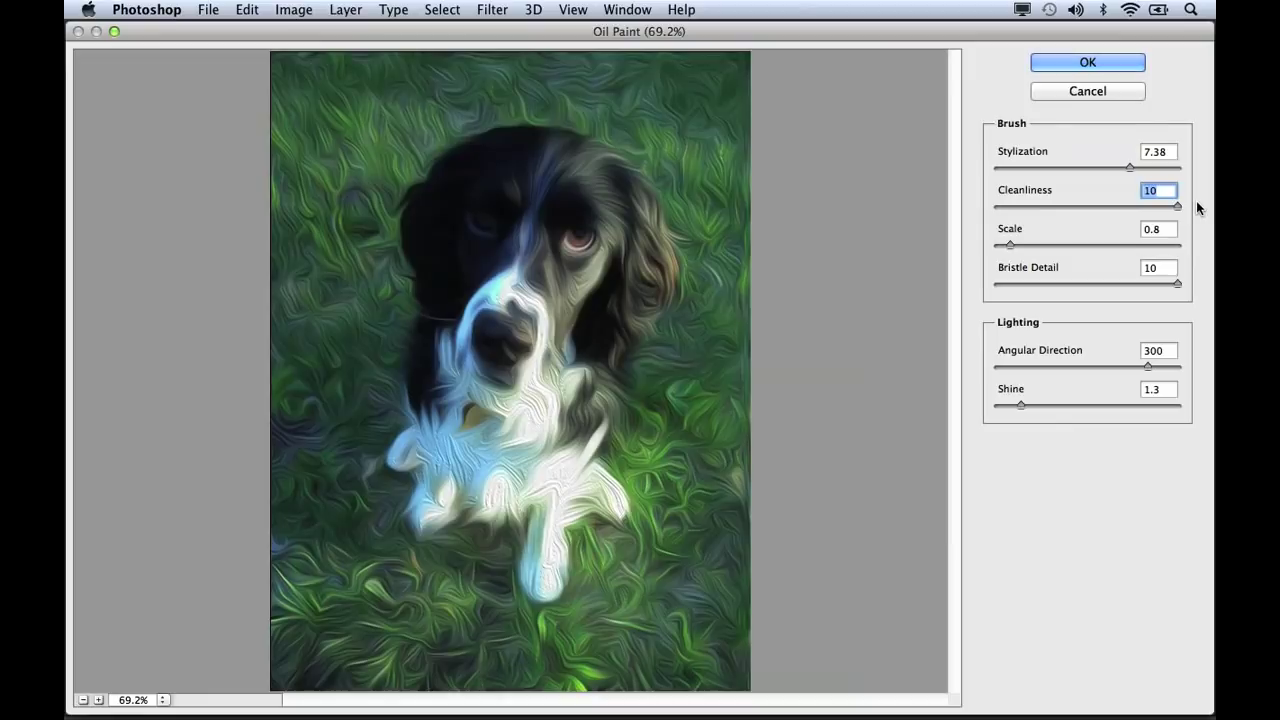
pyautogui.moveTo(1179, 205); pyautogui.dragTo(1036, 207)
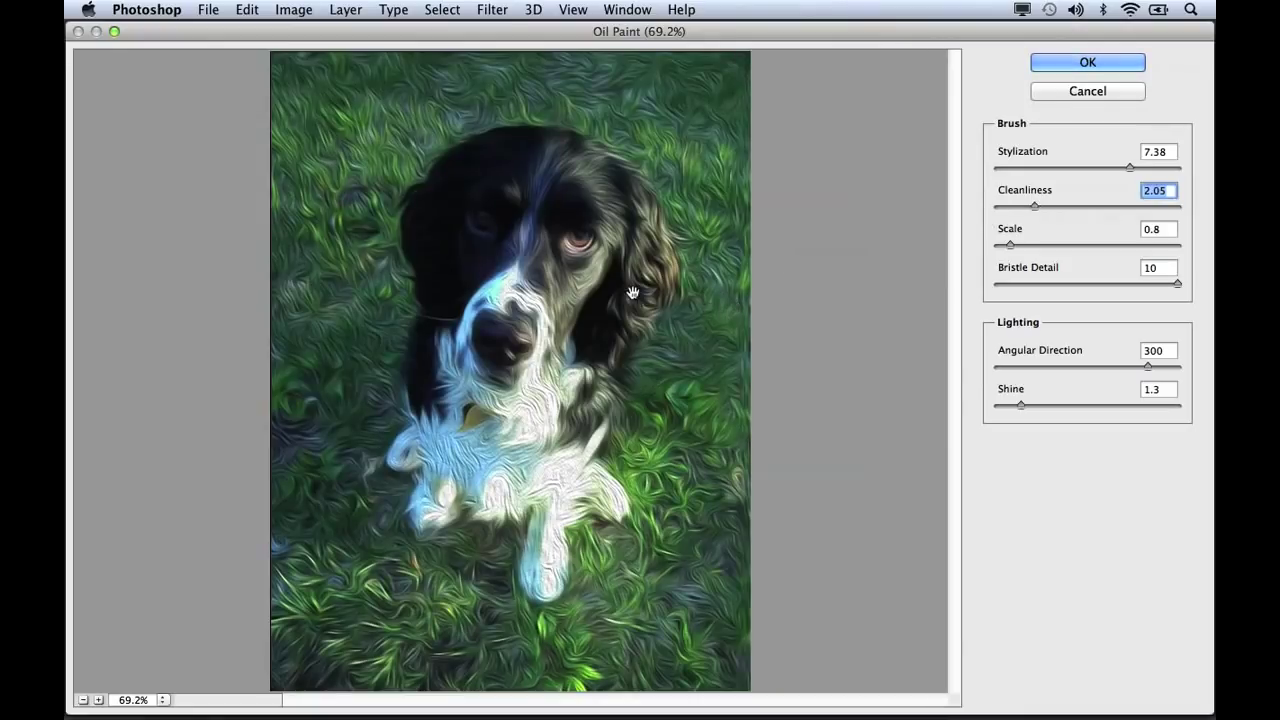
pyautogui.keyDown('super'); pyautogui.click(551, 286); pyautogui.keyUp('super')
pyautogui.keyDown('super'); pyautogui.click(551, 290); pyautogui.keyUp('super')
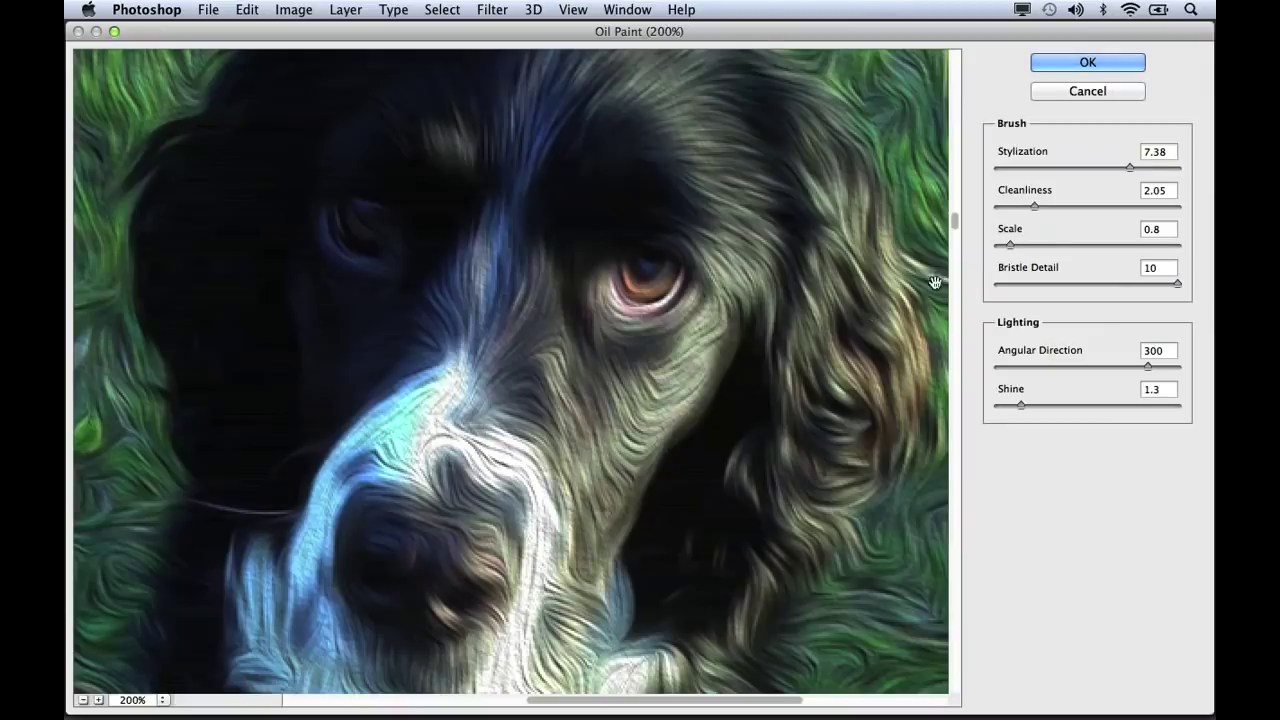
pyautogui.moveTo(1034, 207); pyautogui.dragTo(1190, 209)
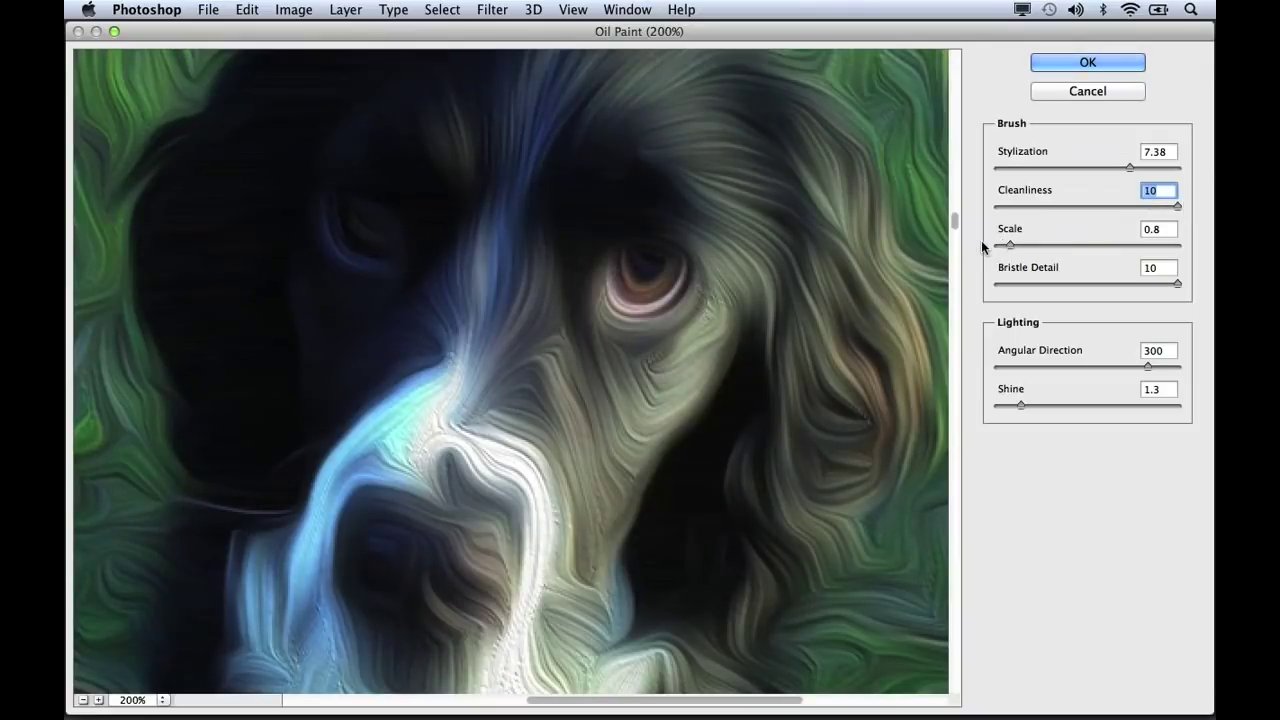
pyautogui.moveTo(1178, 207); pyautogui.dragTo(1056, 205)
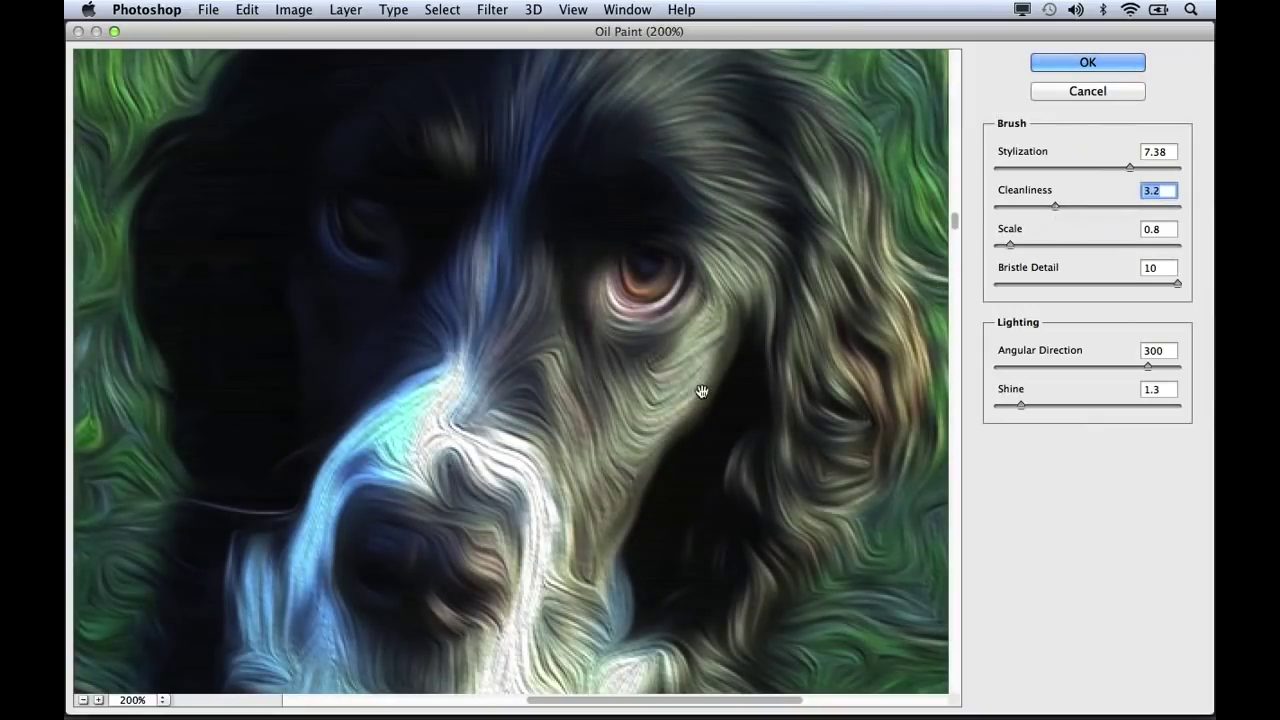
# Try the brush Scale at 6.29 and set it to 5.64.
pyautogui.keyDown('alt'); pyautogui.click(628, 405); pyautogui.keyUp('alt')
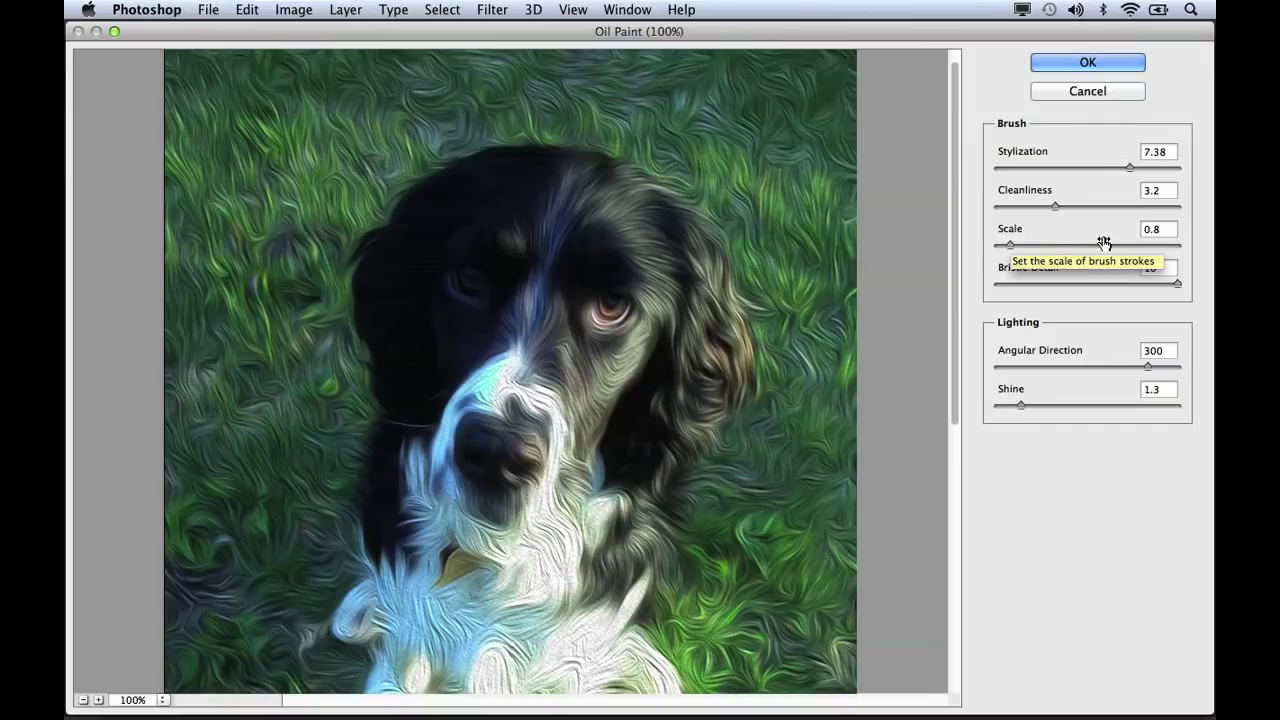
pyautogui.moveTo(1011, 246)
pyautogui.mouseDown()
pyautogui.moveTo(1091, 247)
pyautogui.moveTo(1134, 231)
pyautogui.moveTo(1186, 241)
pyautogui.moveTo(1112, 258)
pyautogui.mouseUp()
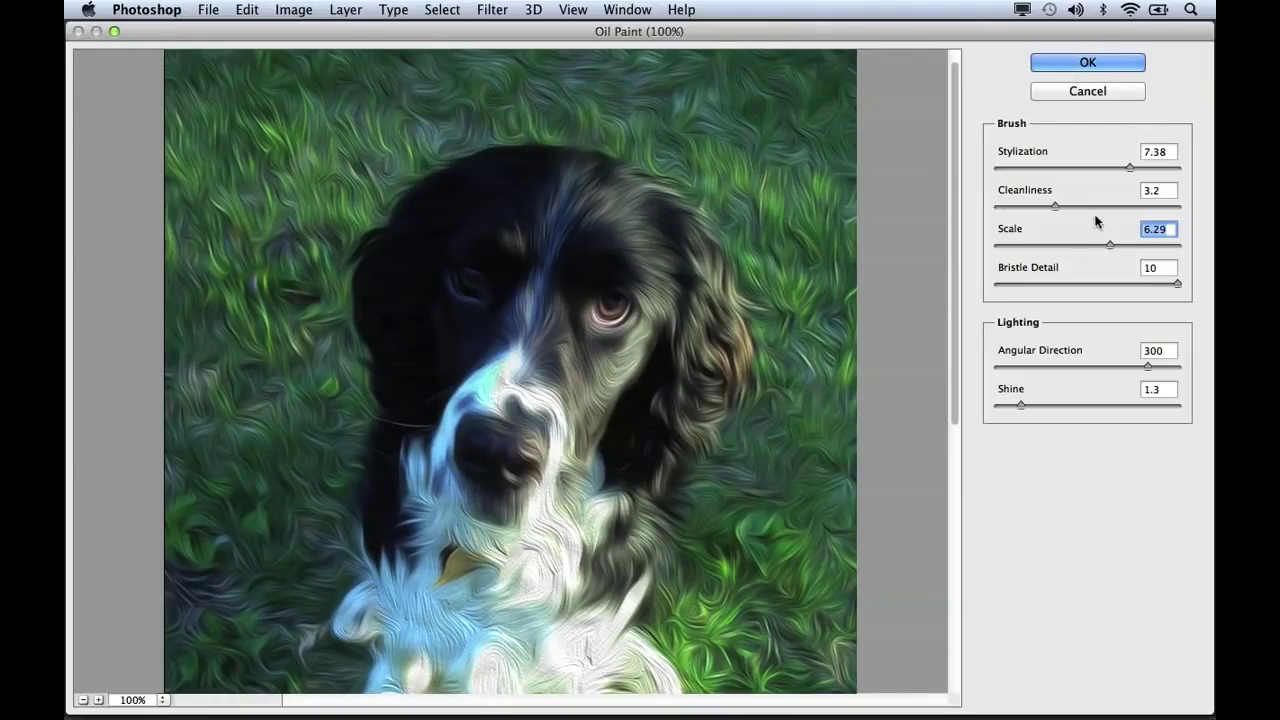
pyautogui.moveTo(1112, 245); pyautogui.dragTo(1101, 244)
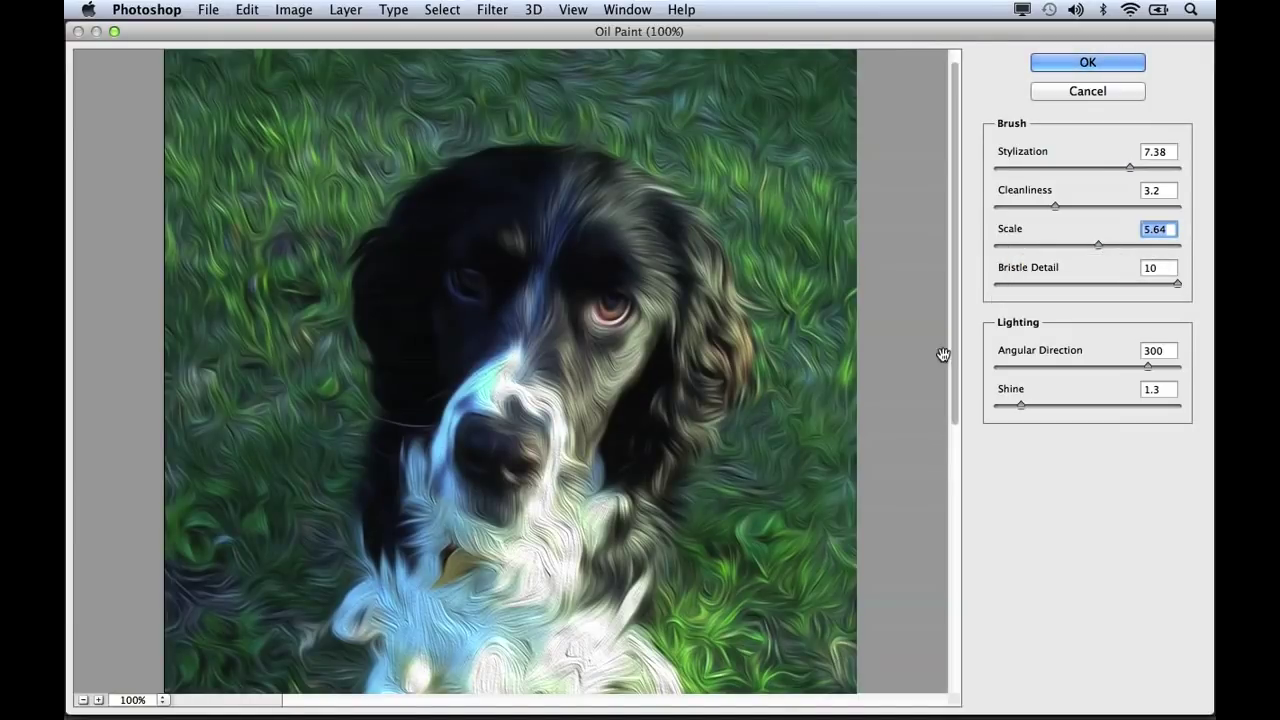
# Compare Bristle Detail at 0 and at 10 on a close-up of the dog's face.
pyautogui.press('alt')
pyautogui.keyDown('super'); pyautogui.click(541, 394); pyautogui.keyUp('super')
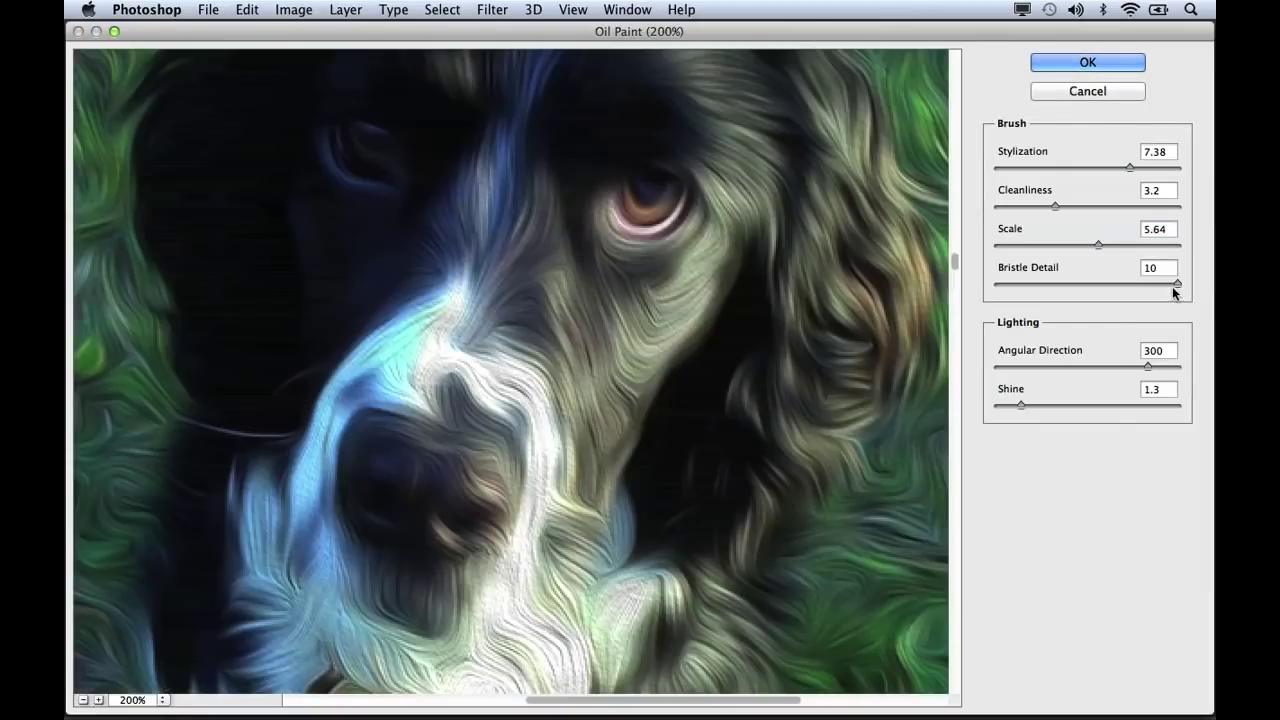
pyautogui.moveTo(1177, 284); pyautogui.dragTo(986, 290)
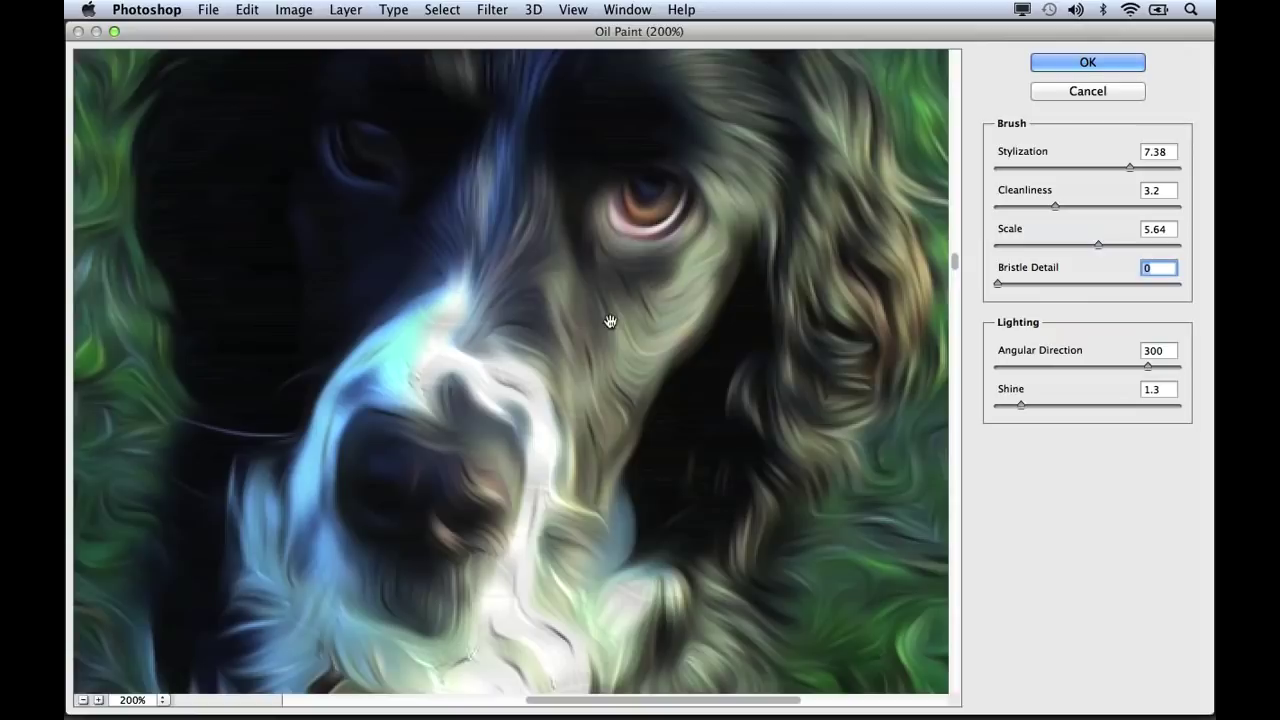
pyautogui.moveTo(997, 285); pyautogui.dragTo(1210, 286)
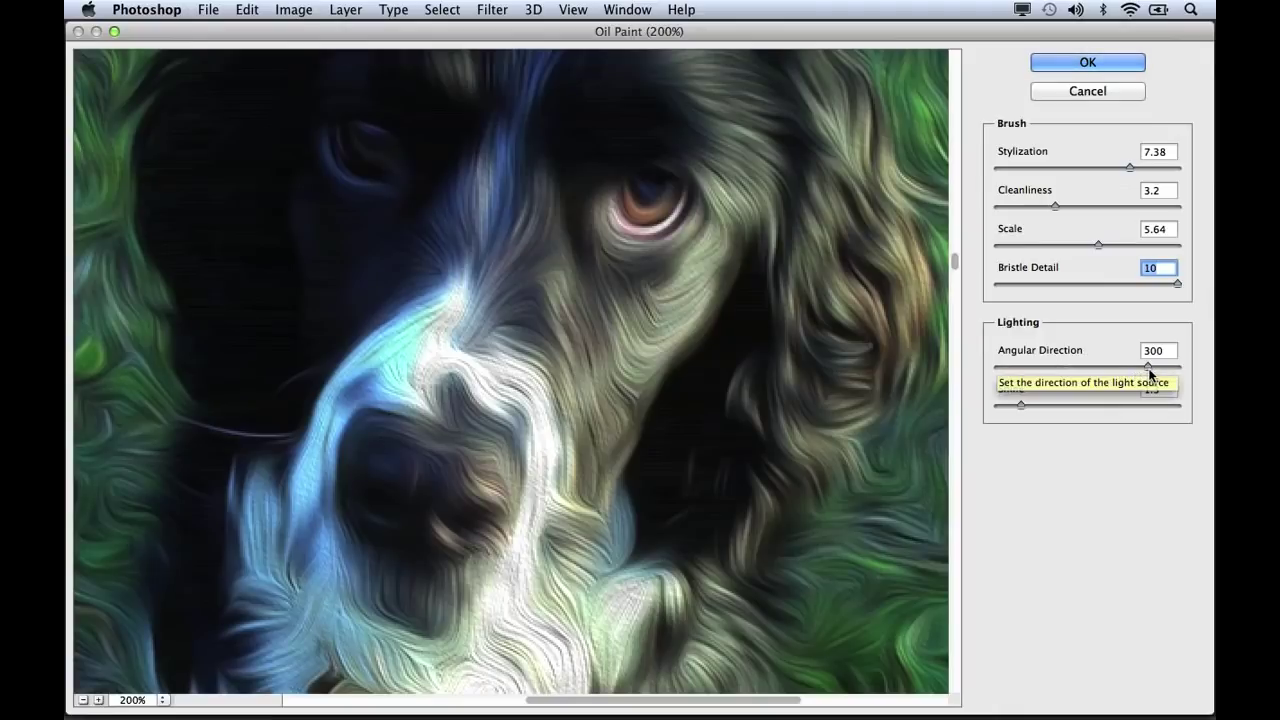
# Set the lighting's Angular Direction to 194.4, try Shine at 8.45, and set Shine to 0.25.
pyautogui.moveTo(1149, 369); pyautogui.dragTo(1096, 369)
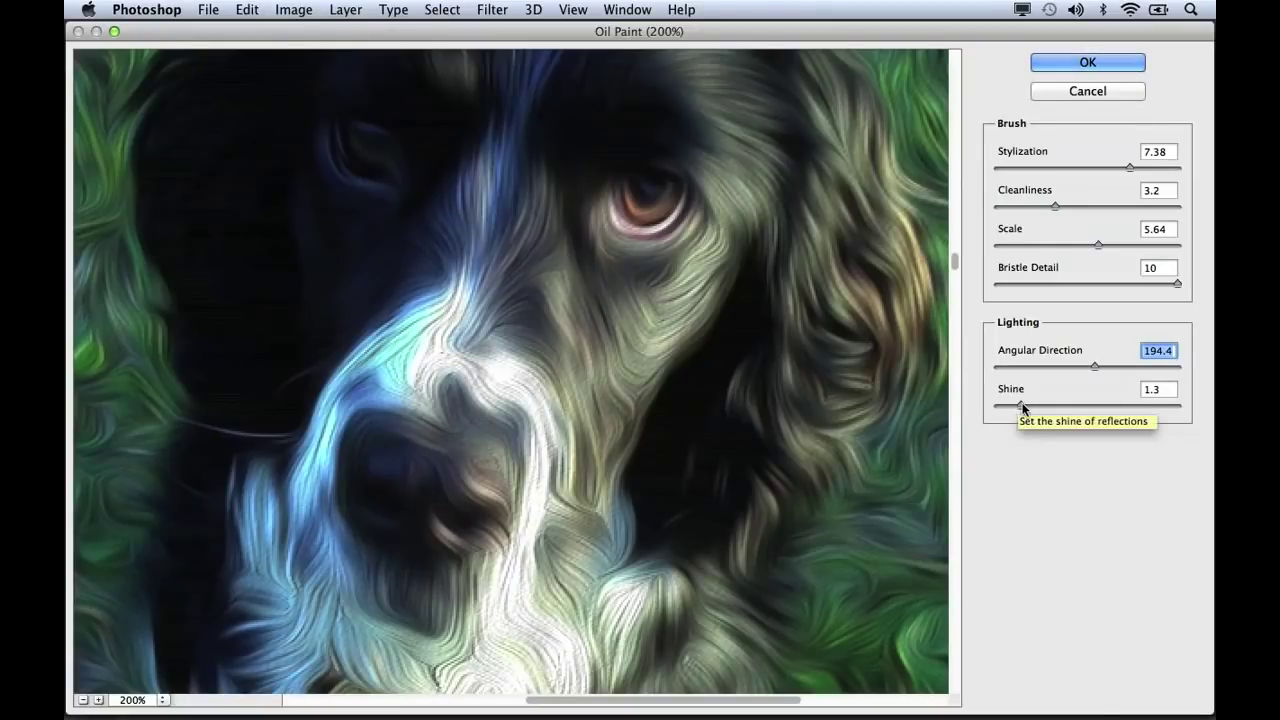
pyautogui.keyDown('alt'); pyautogui.click(772, 399); pyautogui.keyUp('alt')
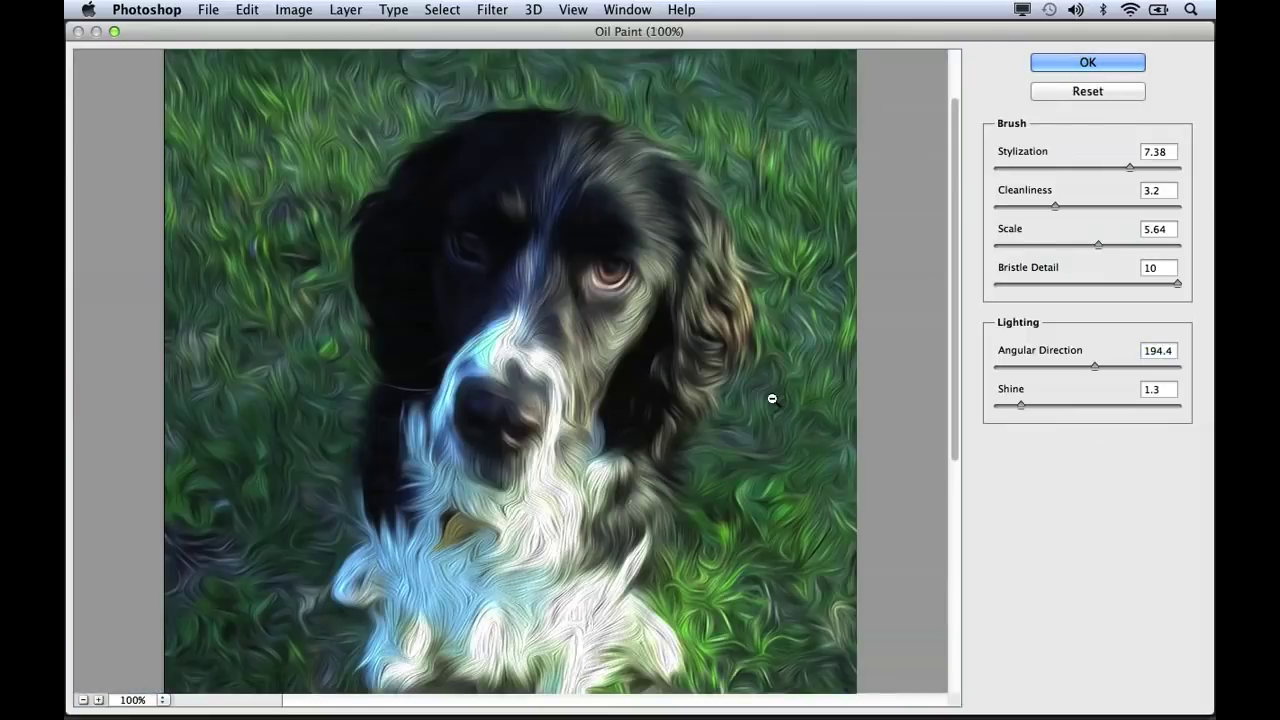
pyautogui.click(1022, 406)
pyautogui.moveTo(1022, 408); pyautogui.dragTo(1150, 407)
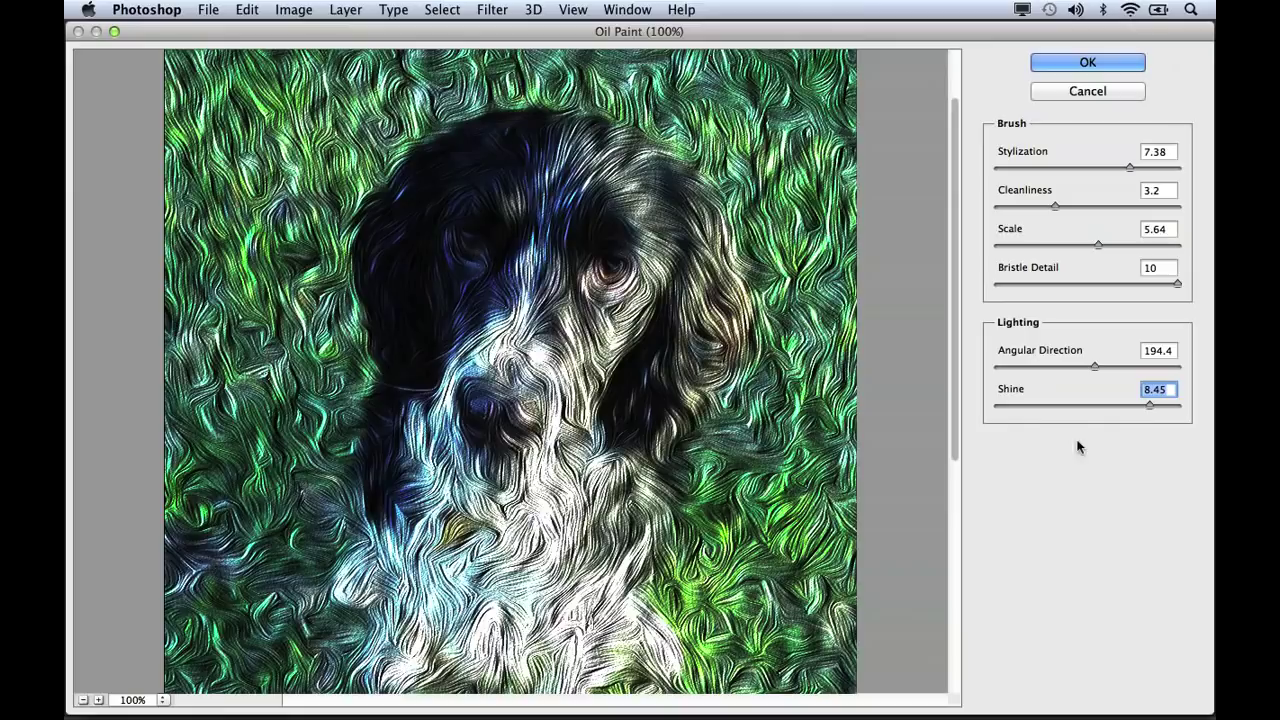
pyautogui.moveTo(1150, 410); pyautogui.dragTo(1001, 411)
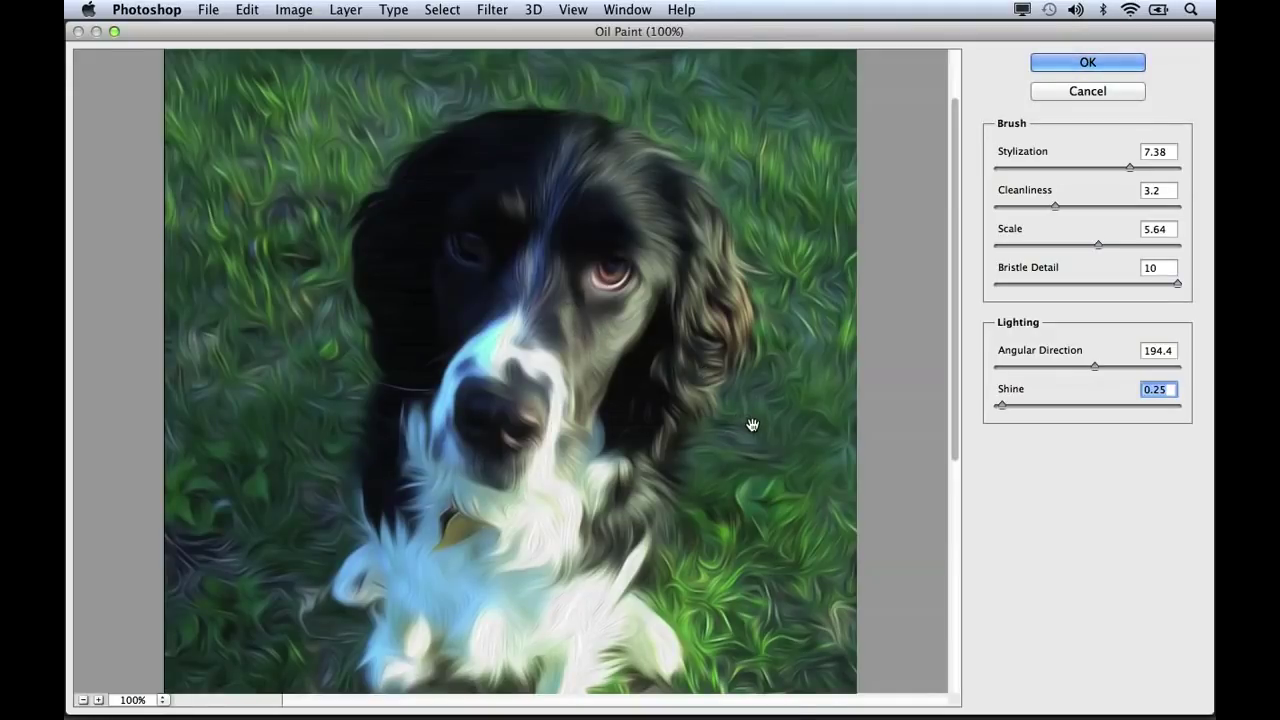
pyautogui.press('alt')
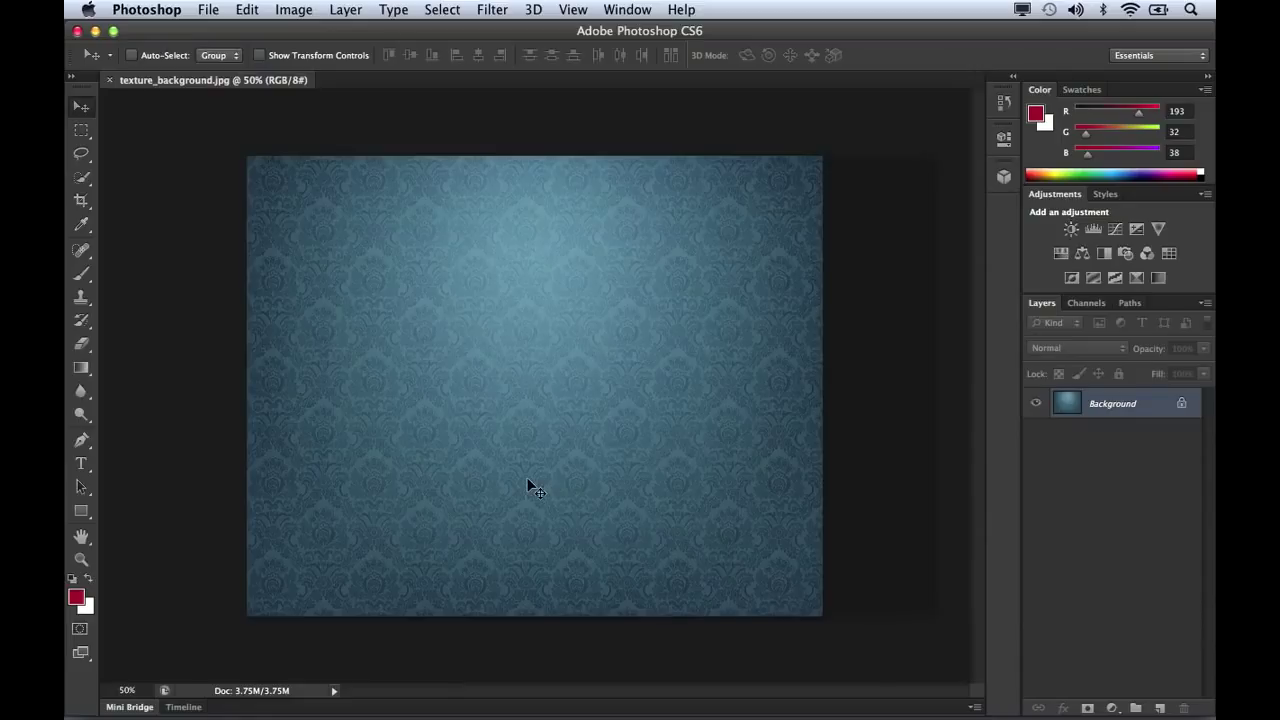
# Add the text "3D TYPE" in red 72 pt Myriad Pro Bold near the middle of texture_background.jpg.
pyautogui.click(81, 465)
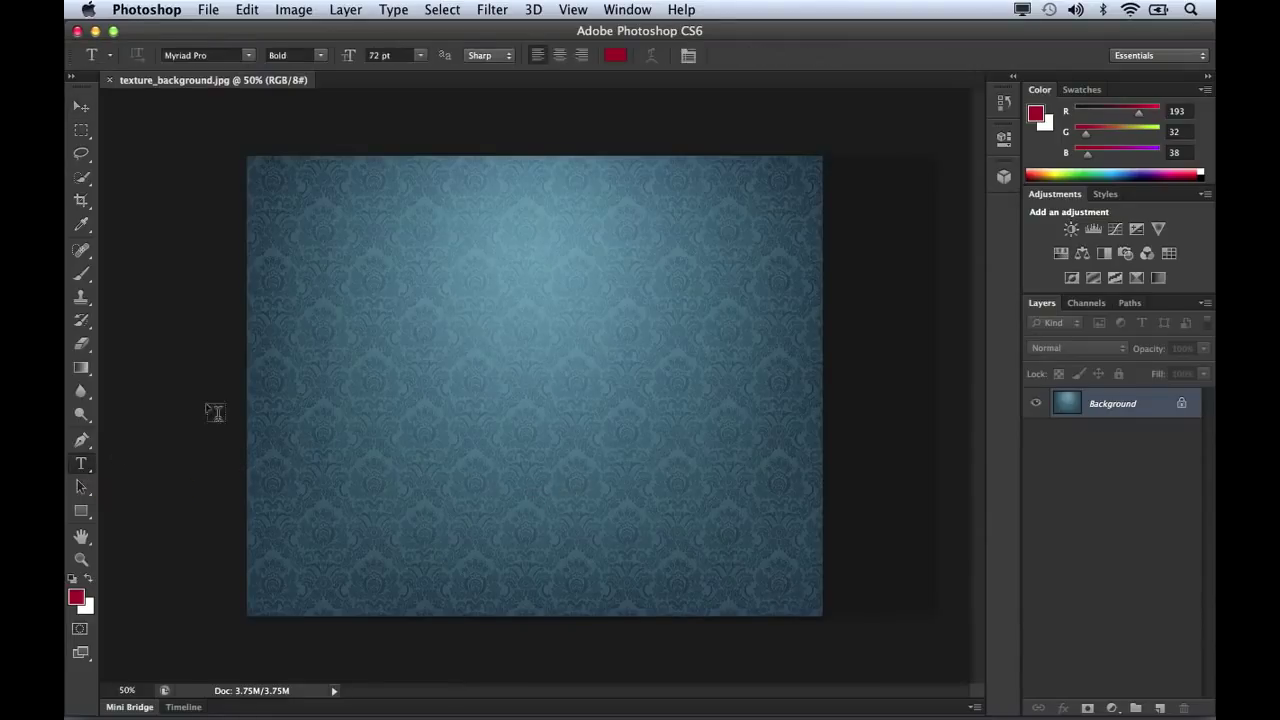
pyautogui.click(459, 377)
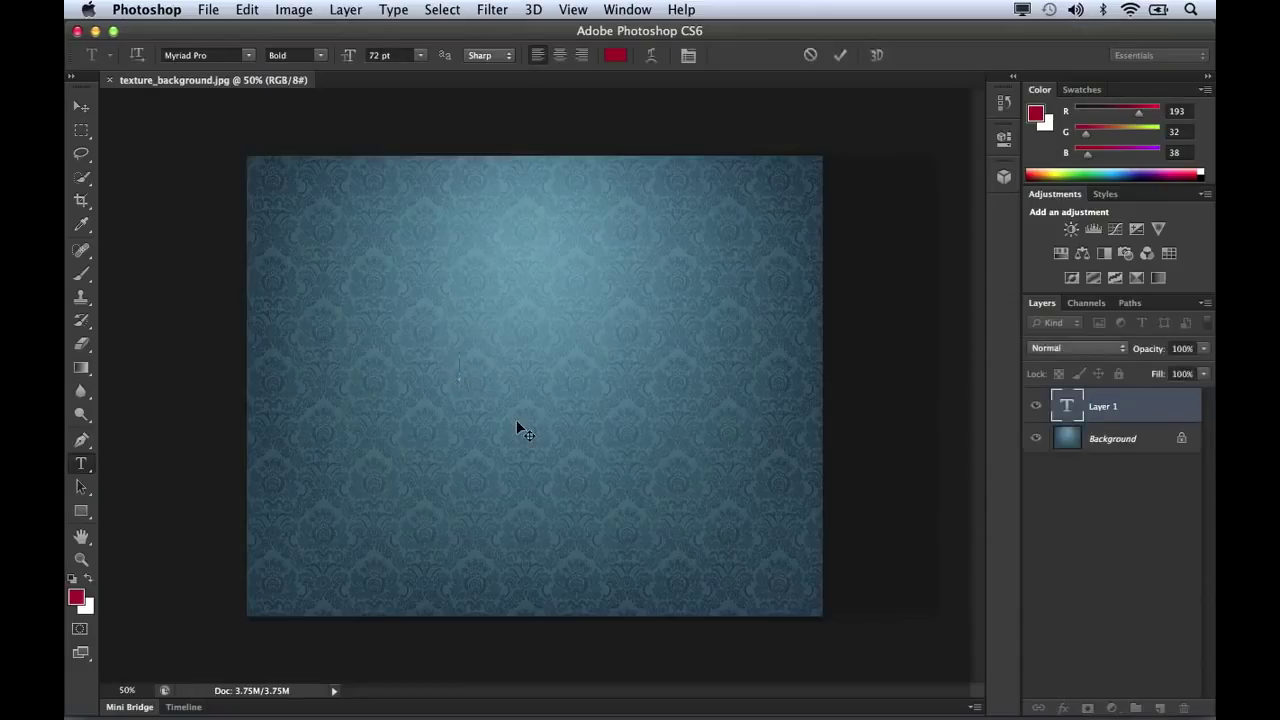
pyautogui.write('3D TYPE')
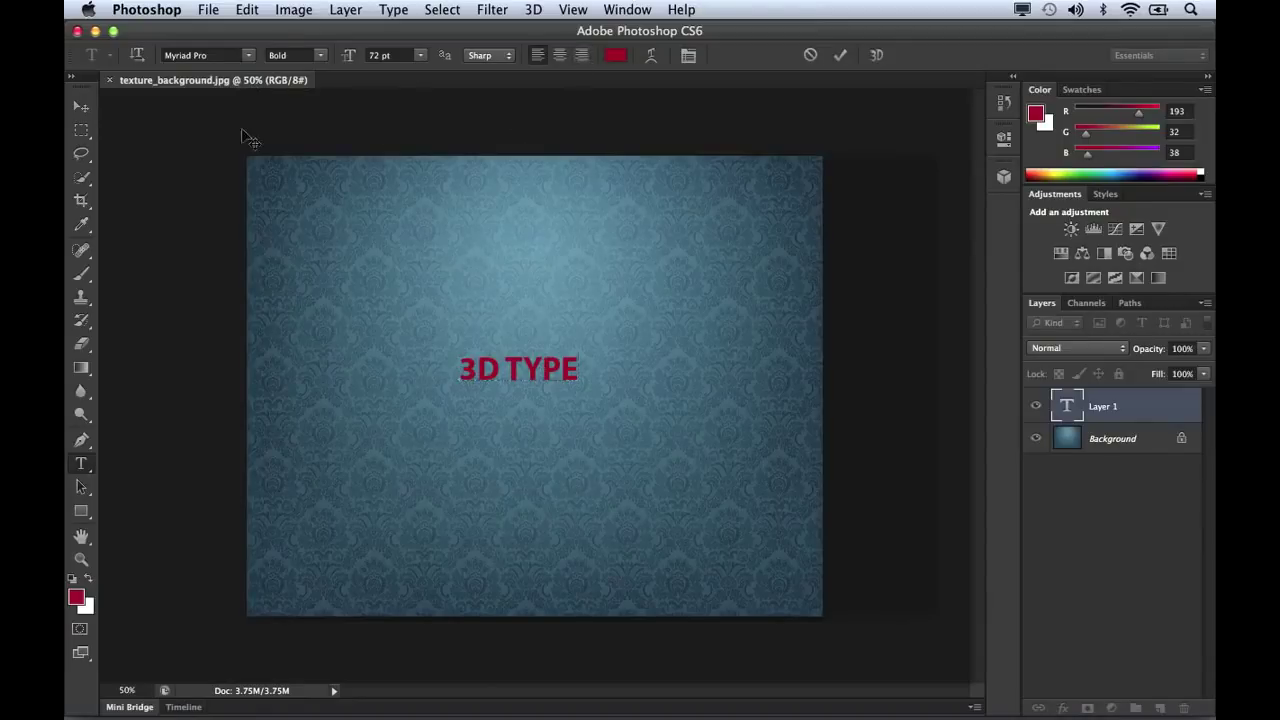
pyautogui.click(81, 106)
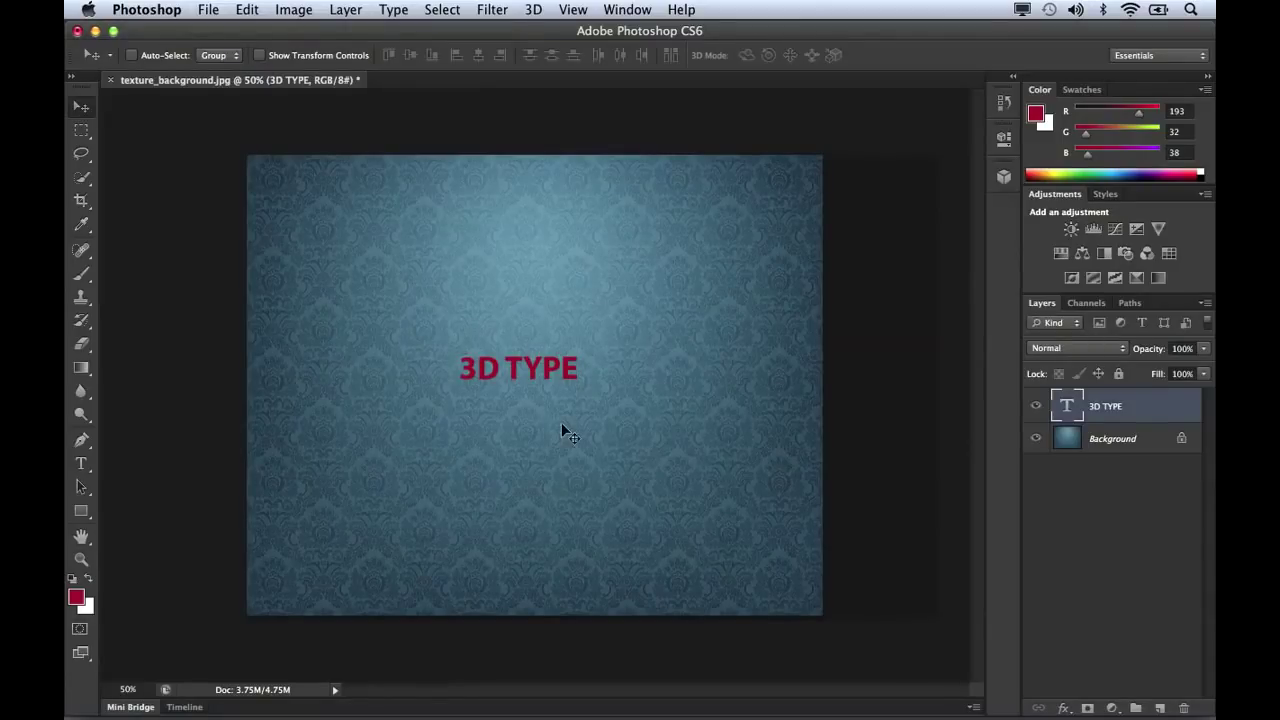
# Enlarge the 3D TYPE text to about 337% and position its centre at about X 644 px, Y 489 px.
pyautogui.press('super+t')
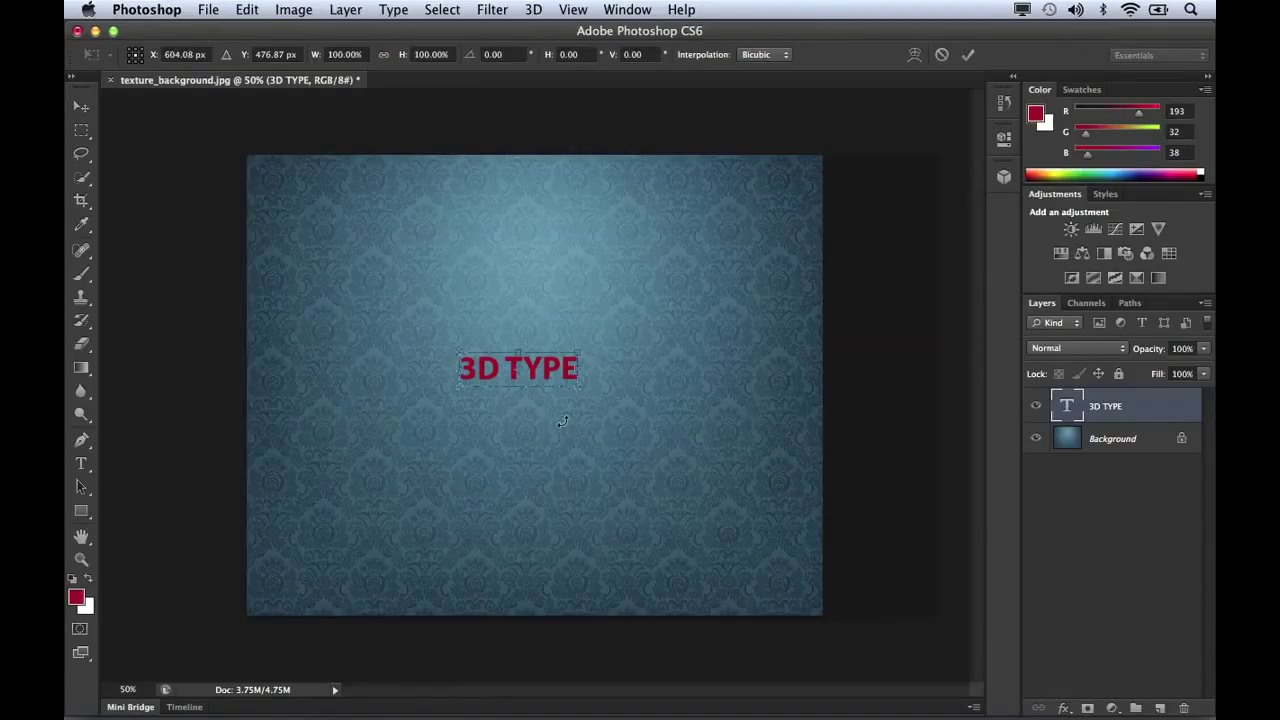
pyautogui.moveTo(579, 385); pyautogui.dragTo(722, 492)
pyautogui.moveTo(457, 352); pyautogui.dragTo(337, 318)
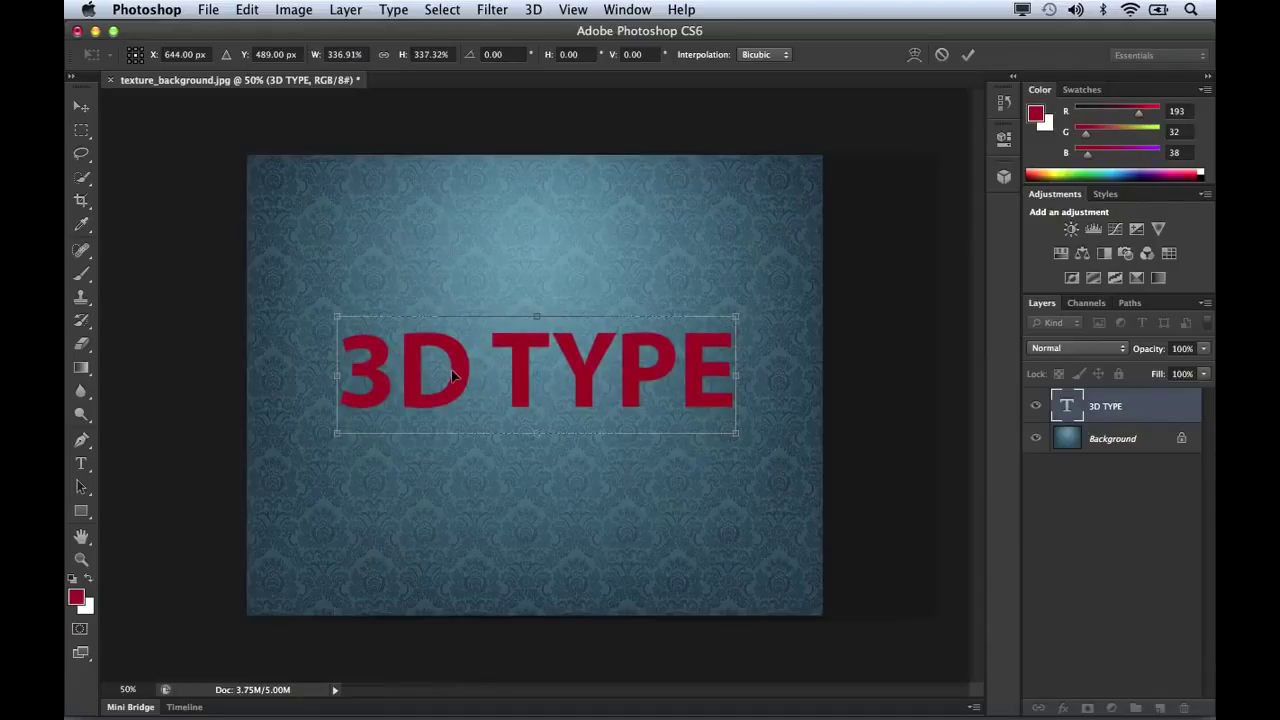
pyautogui.press('Return')
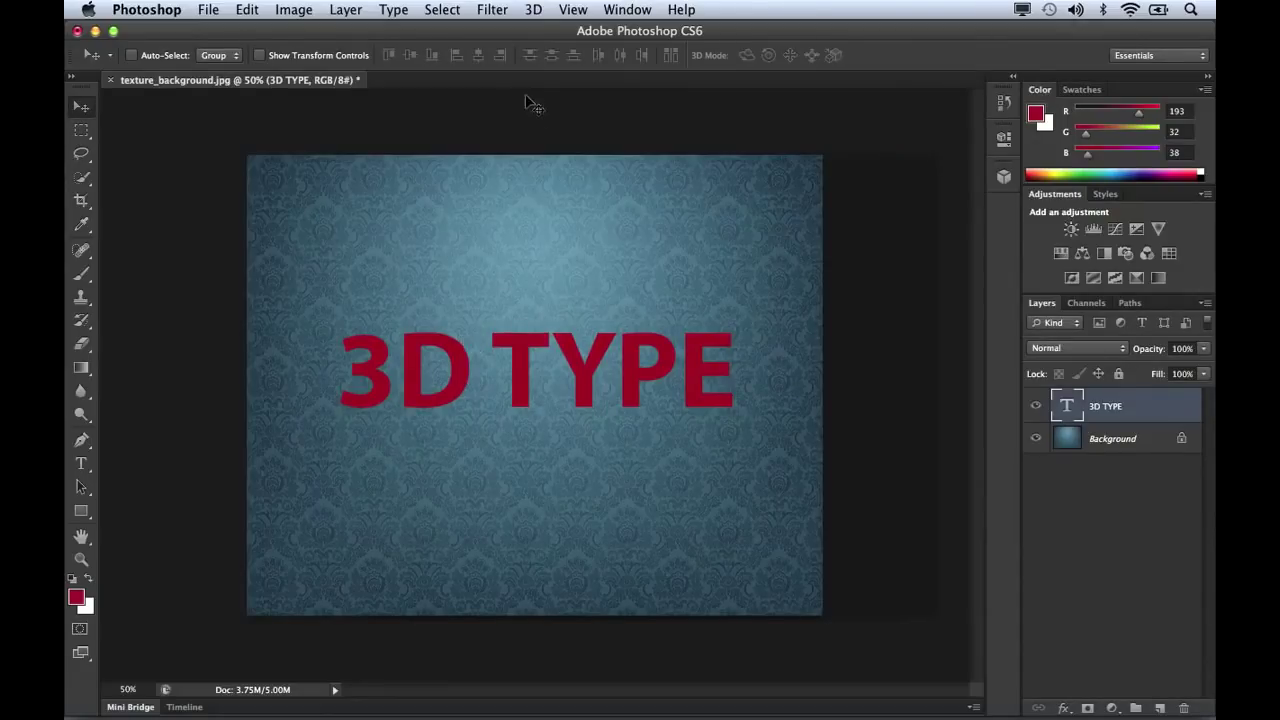
# Create a 3D extrusion from the 3D TYPE text layer and switch to the 3D workspace.
pyautogui.click(534, 10)
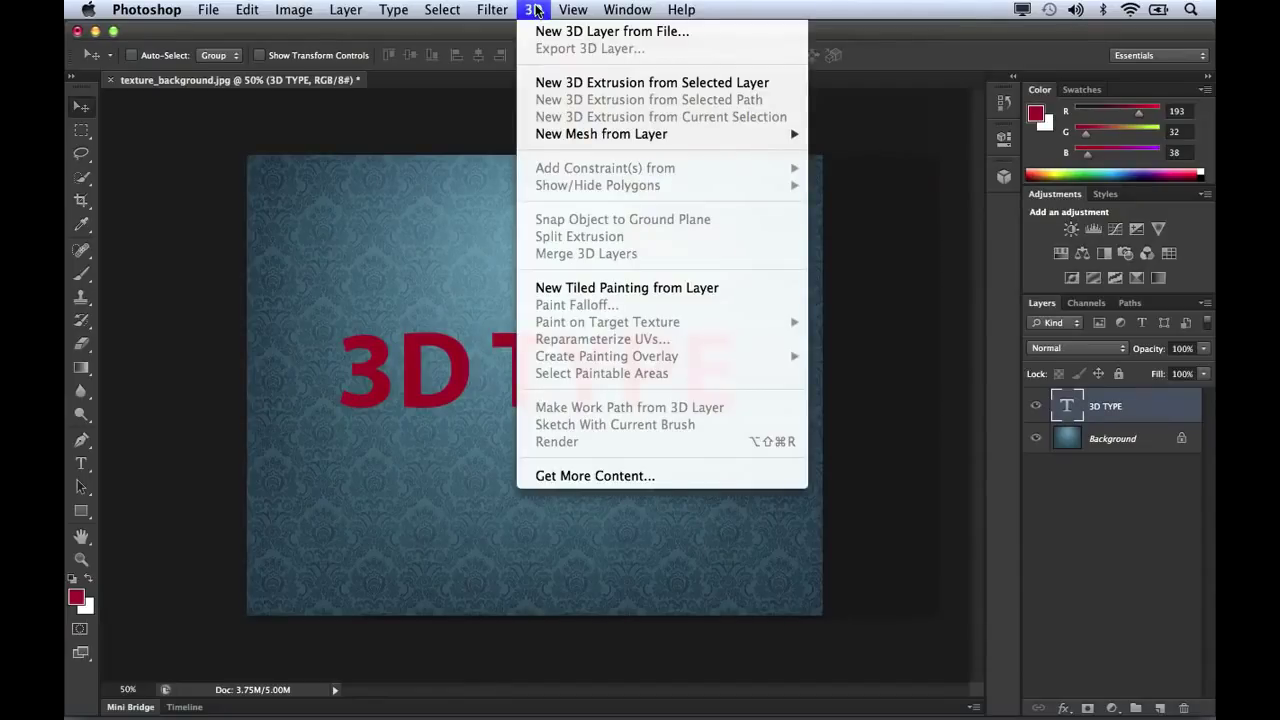
pyautogui.click(553, 85)
pyautogui.click(721, 85)
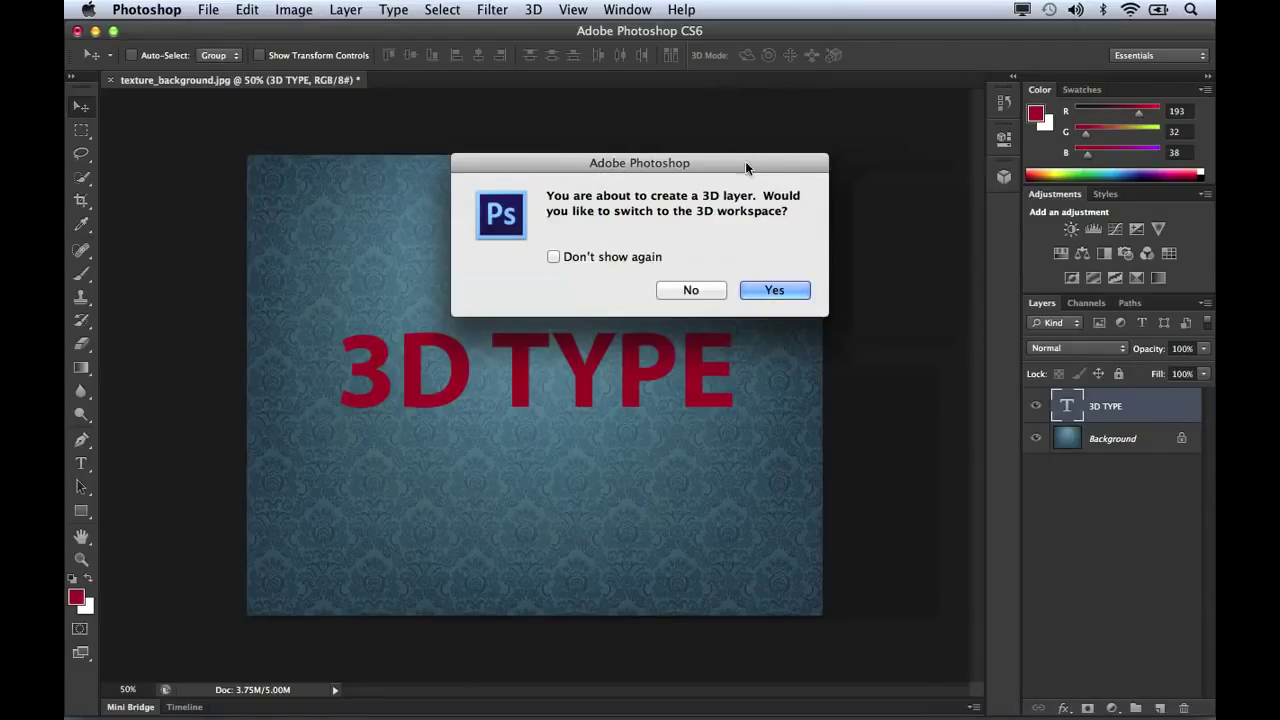
pyautogui.click(775, 290)
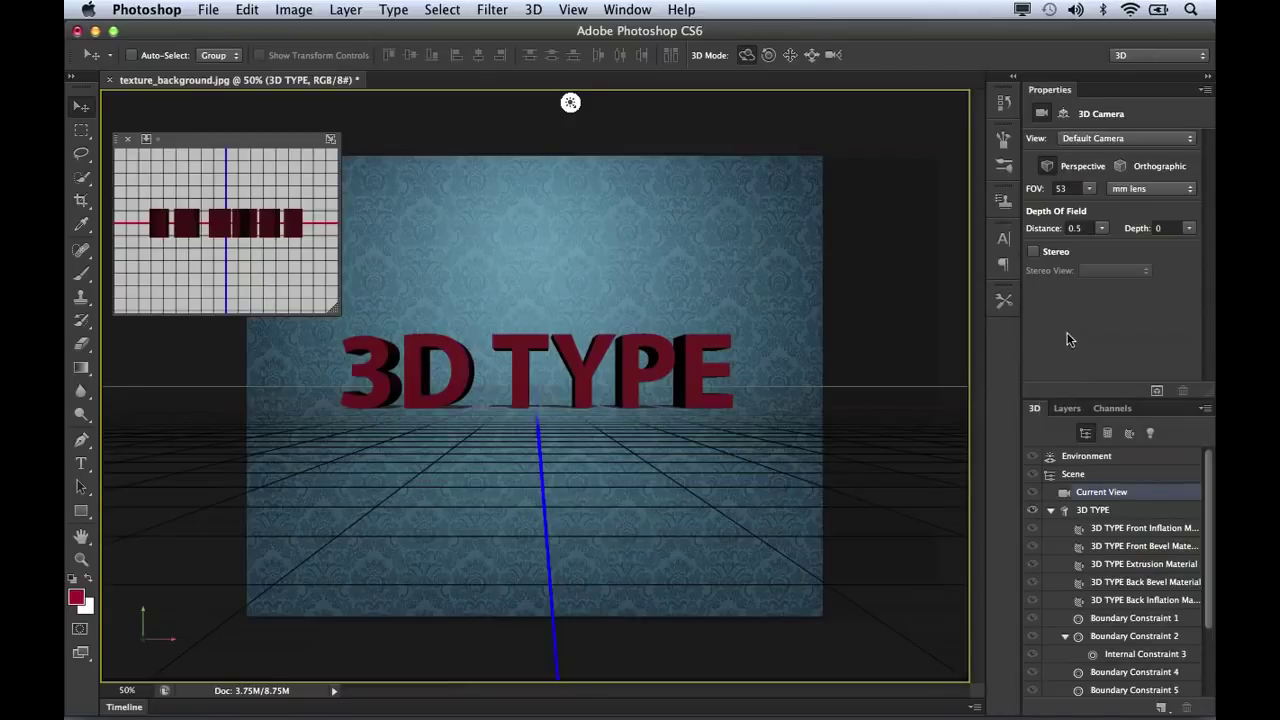
# View the front inflation material's properties, and return to the camera properties of the current view.
pyautogui.click(1108, 528)
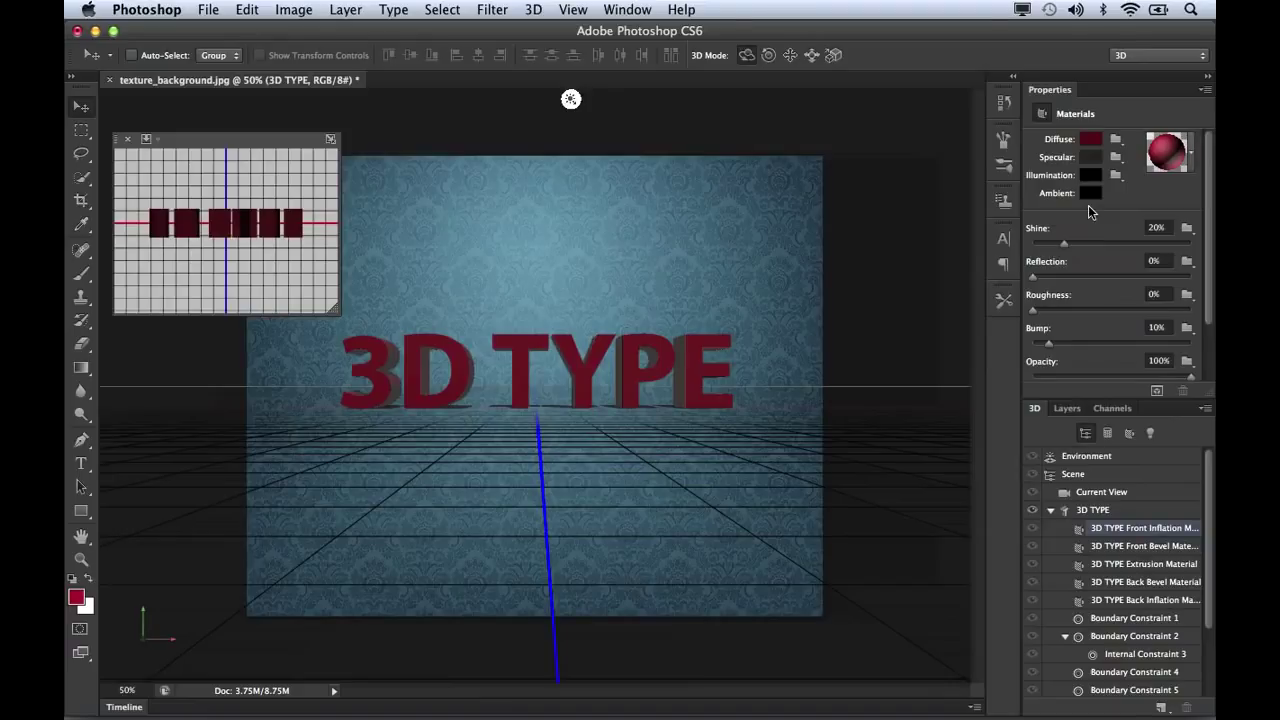
pyautogui.click(1102, 493)
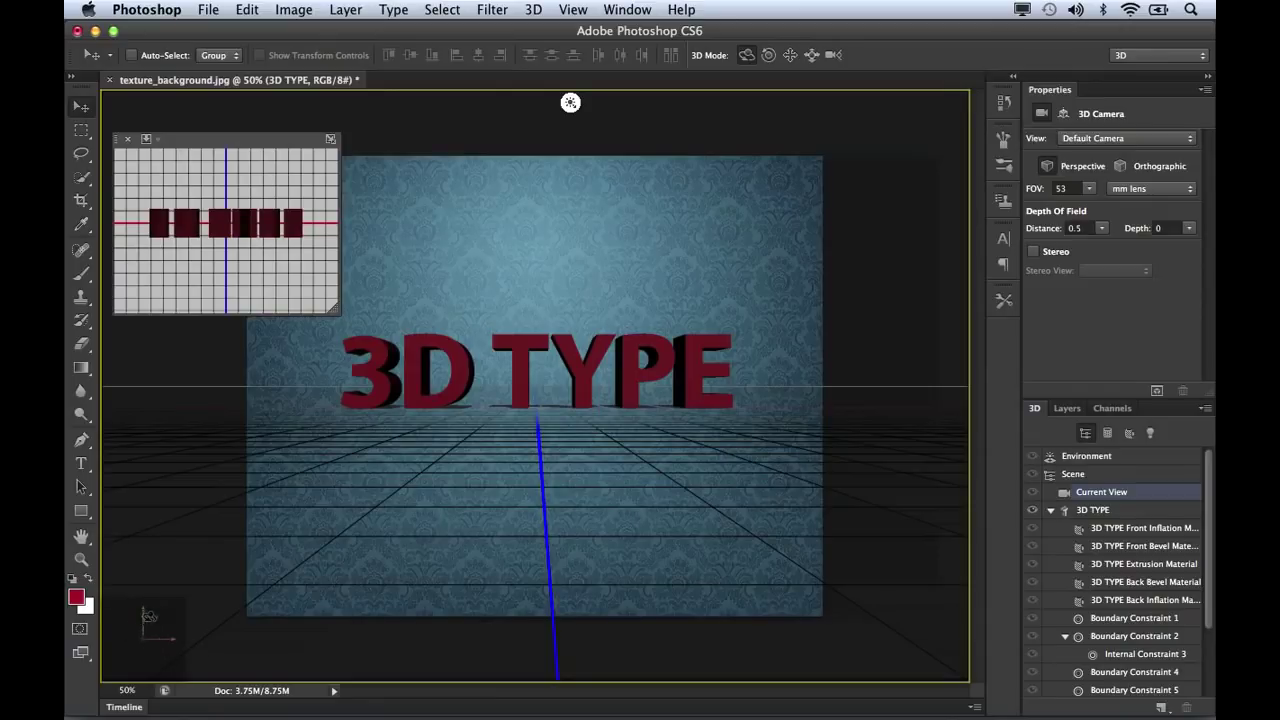
# Orbit the camera to an angled view of the extruded text, and select the 3D TYPE mesh.
pyautogui.moveTo(508, 373); pyautogui.dragTo(465, 386)
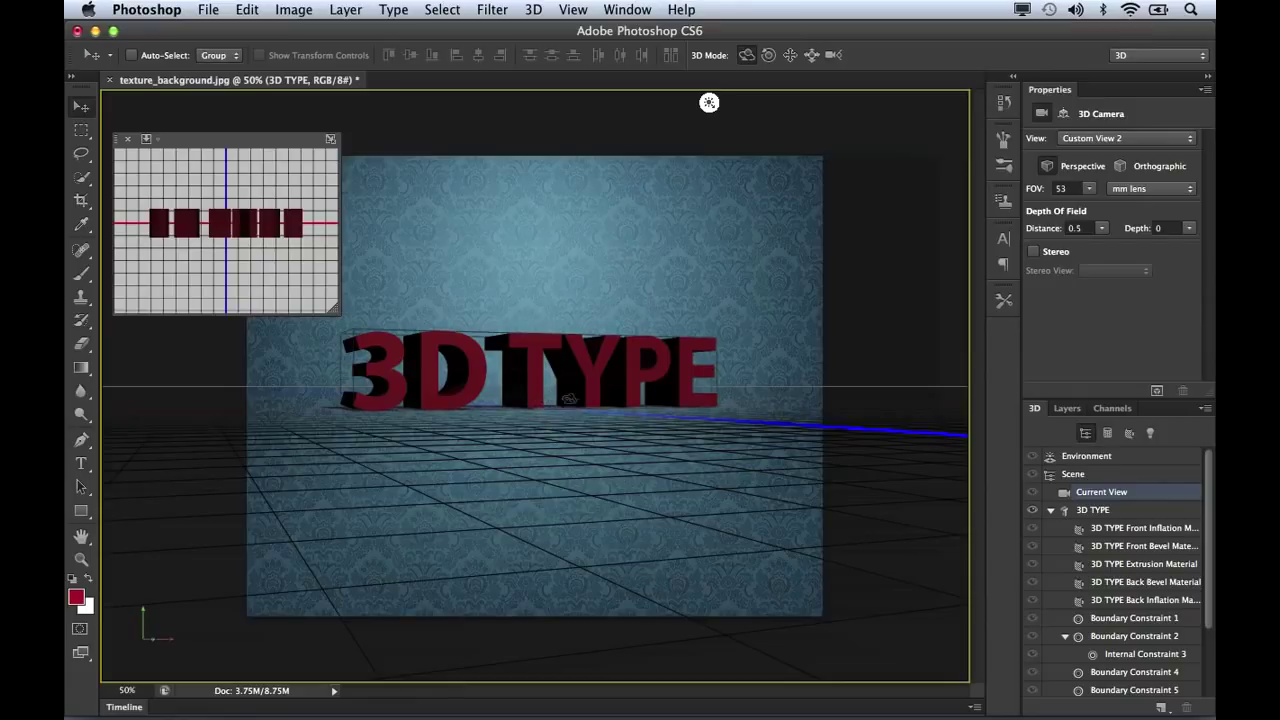
pyautogui.keyDown('shift'); pyautogui.click(545, 378); pyautogui.keyUp('shift')
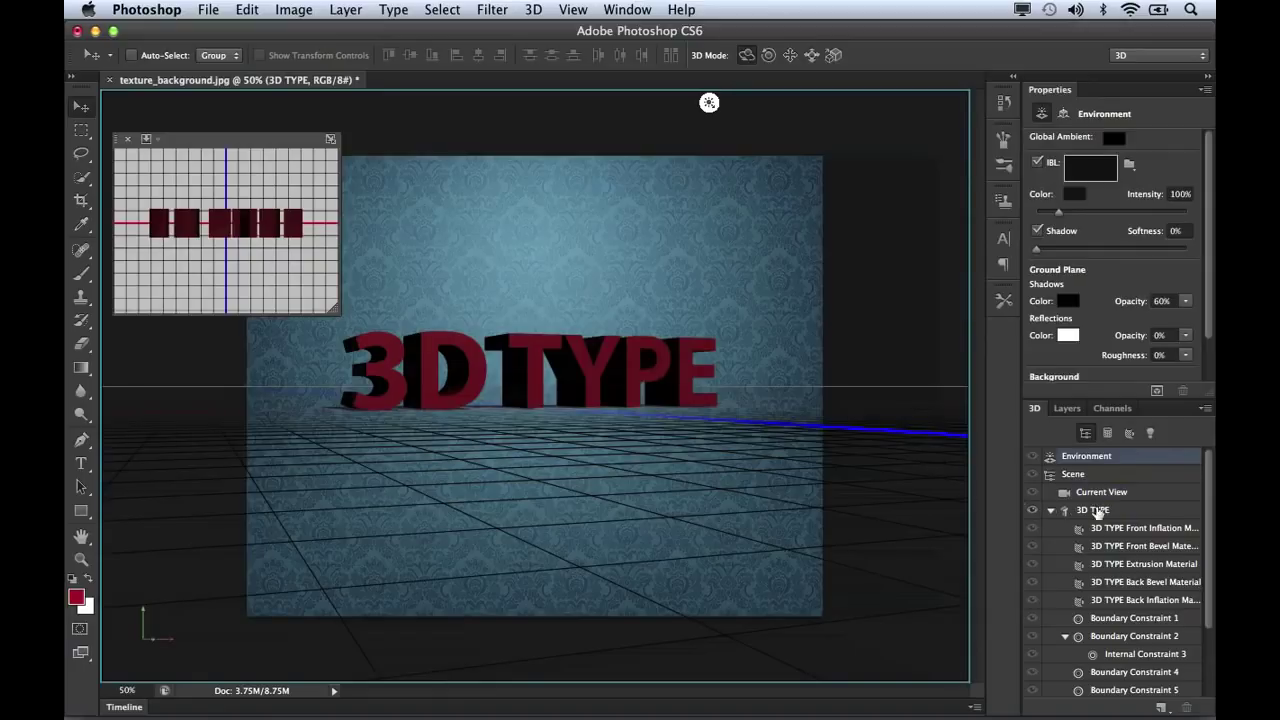
pyautogui.click(1099, 512)
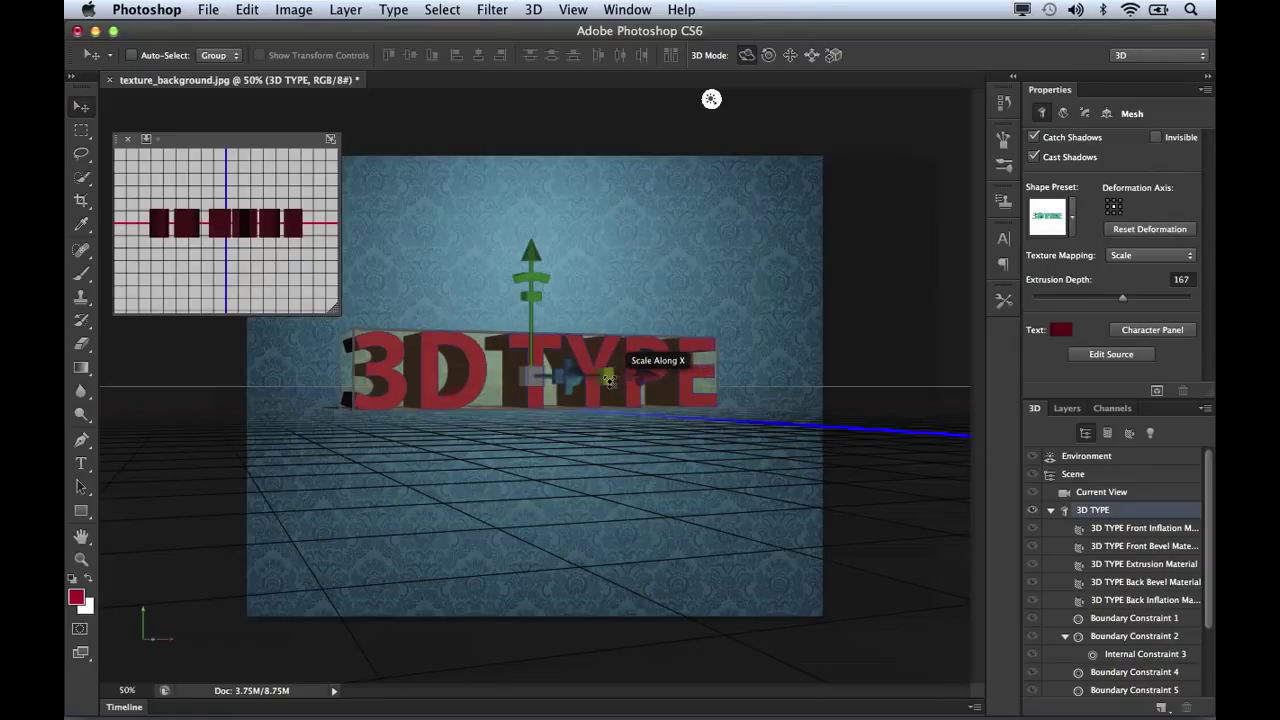
# Try to scale the 3D TYPE mesh along the X axis, and undo the change.
pyautogui.moveTo(609, 380); pyautogui.dragTo(625, 382)
pyautogui.moveTo(614, 379); pyautogui.dragTo(619, 381)
pyautogui.press('super+z')
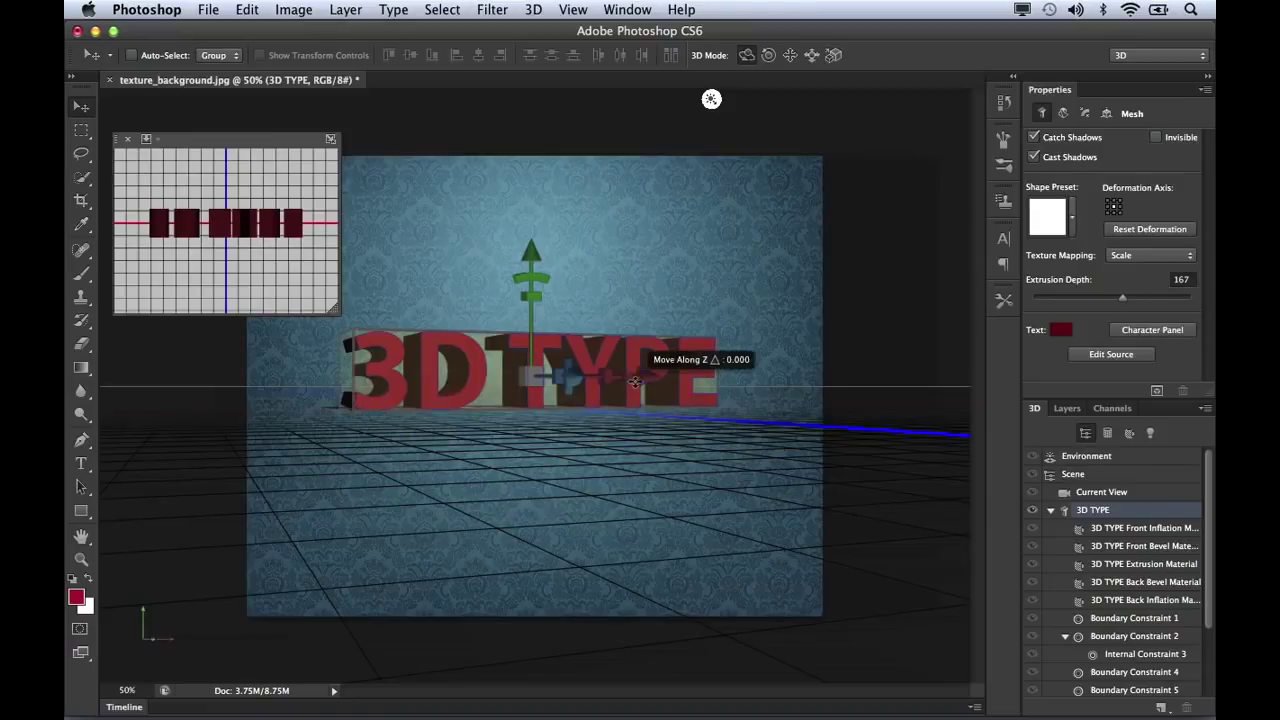
# Move the 3D TYPE mesh forward along the Z axis towards the camera and tilt it slightly.
pyautogui.moveTo(635, 381); pyautogui.dragTo(725, 455)
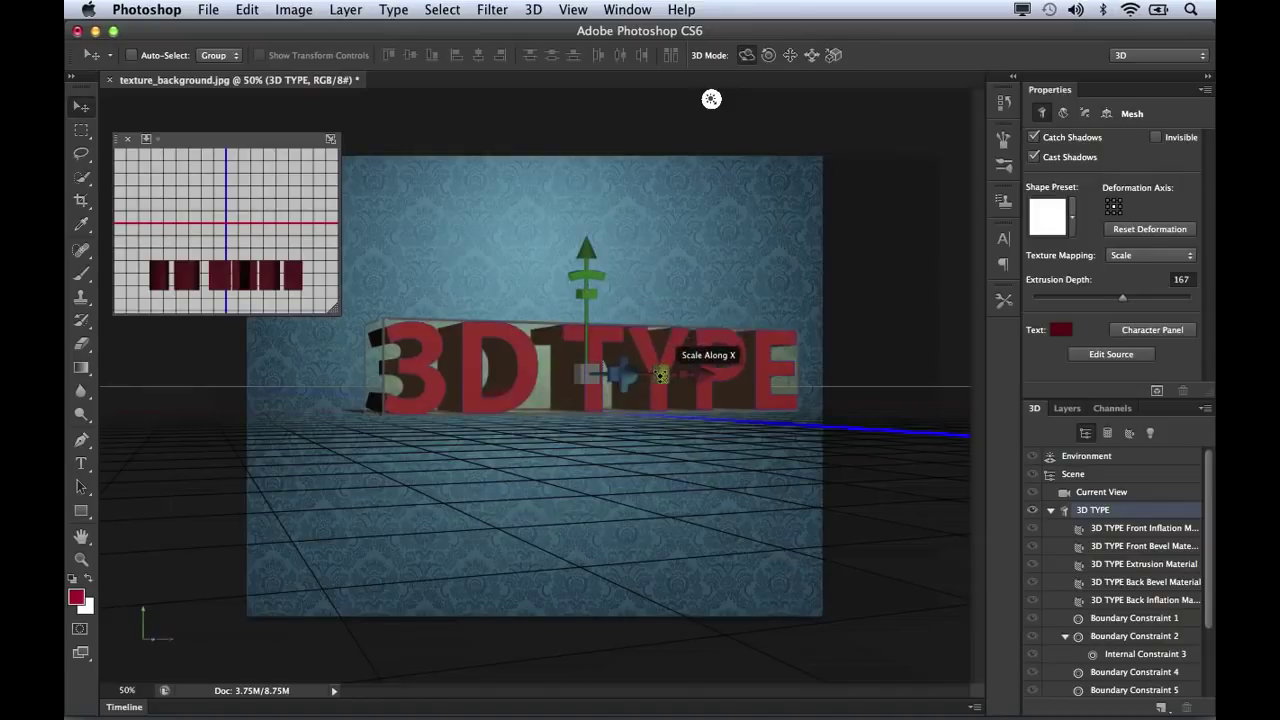
pyautogui.moveTo(621, 380); pyautogui.dragTo(612, 361)
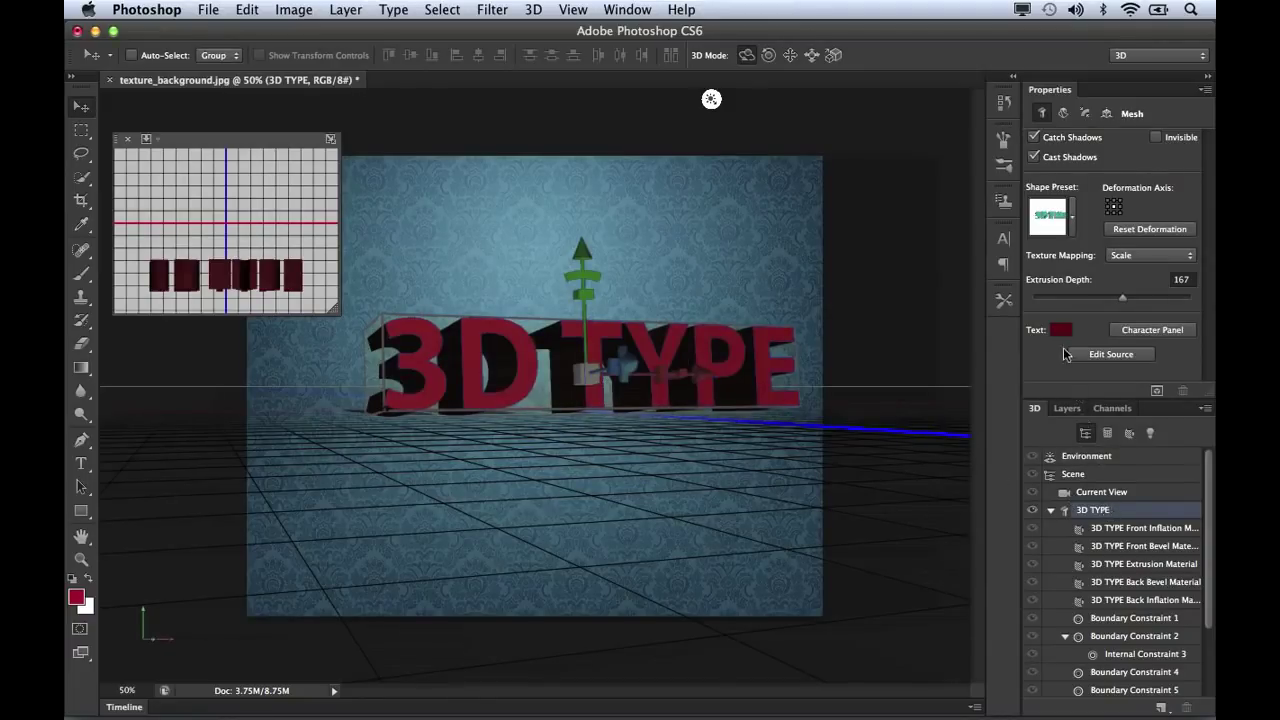
# Cycle through the mesh, deform and cap controls of the 3D TYPE object and through the available 3D modes.
pyautogui.click(1063, 114)
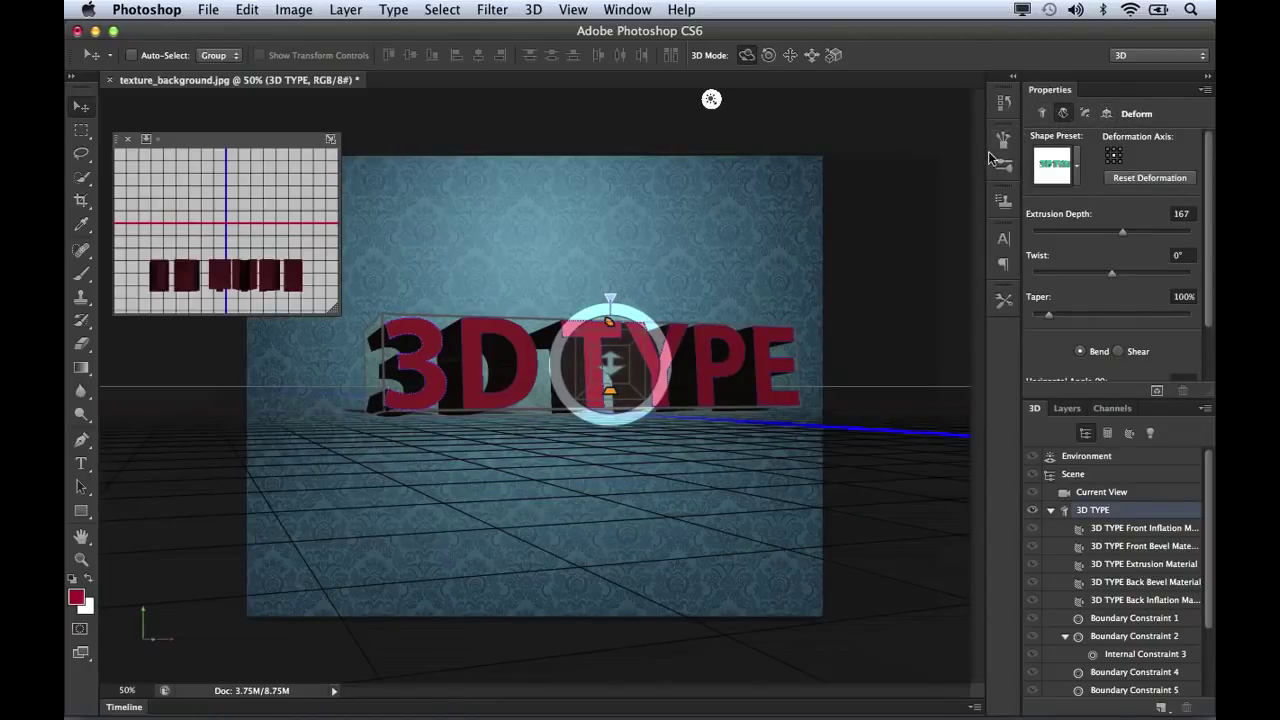
pyautogui.press('v')
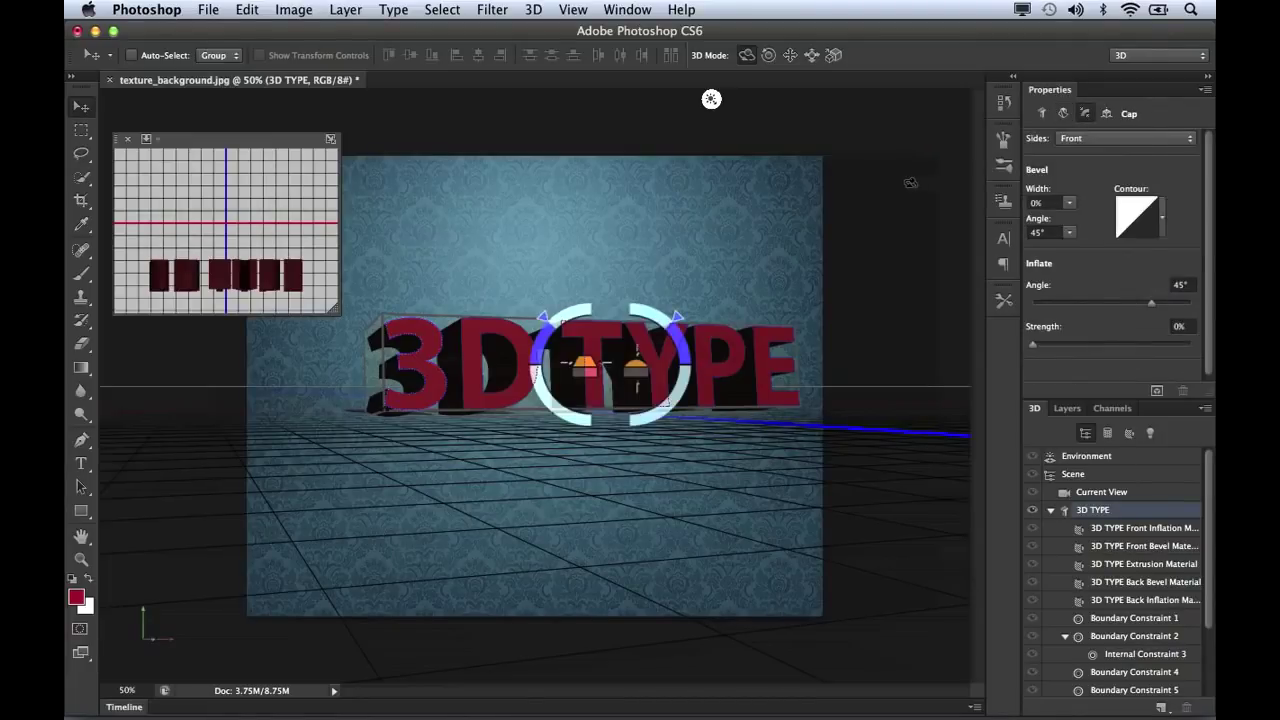
pyautogui.press('v')
pyautogui.press('v')
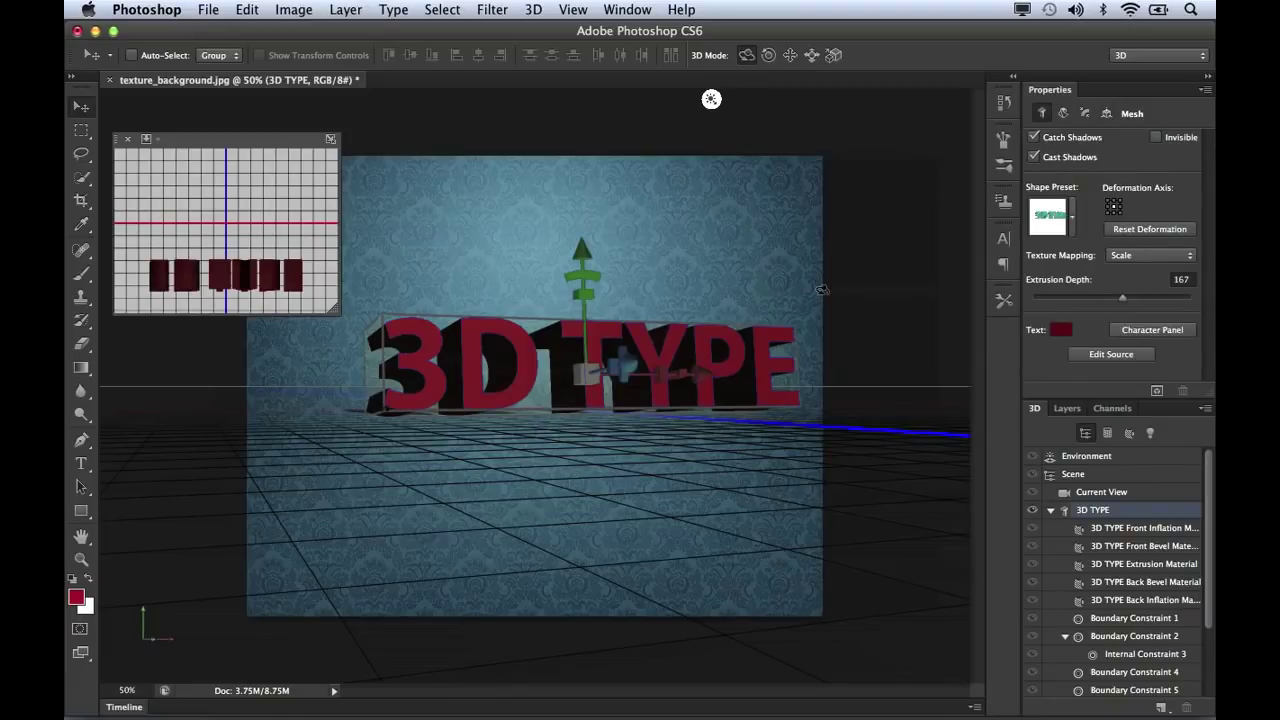
pyautogui.press('v')
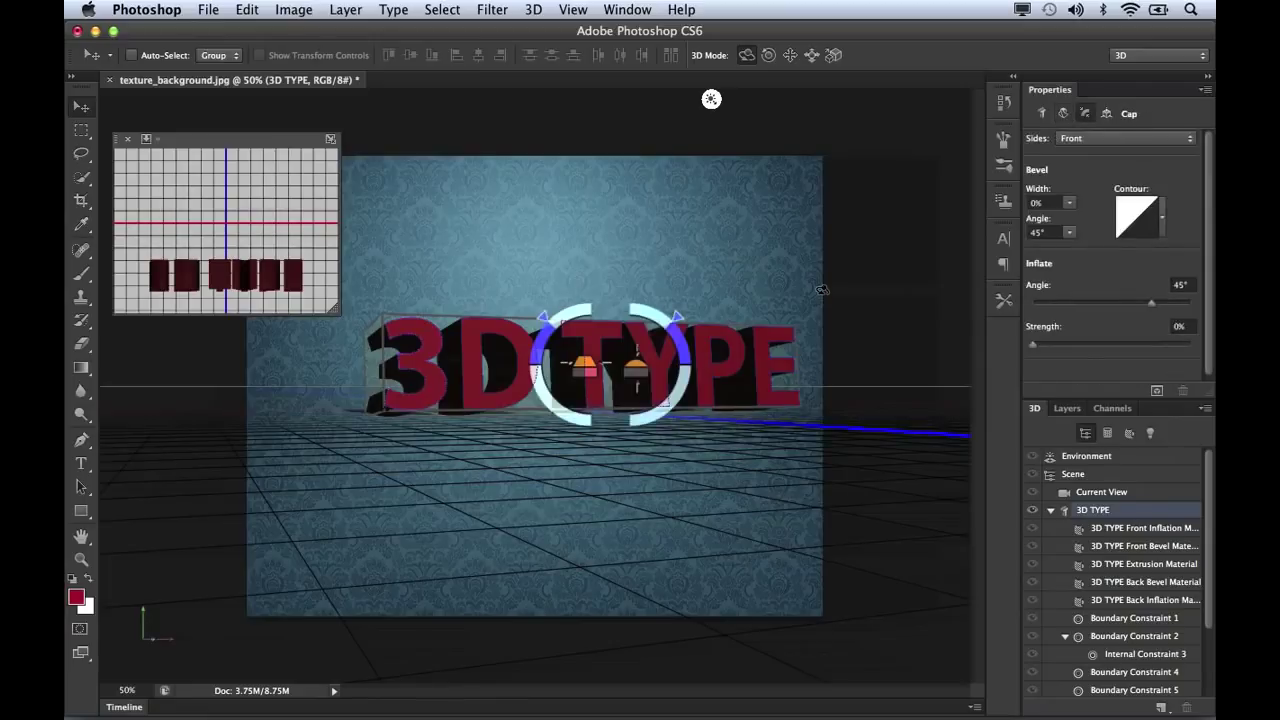
pyautogui.press('v')
pyautogui.press('v')
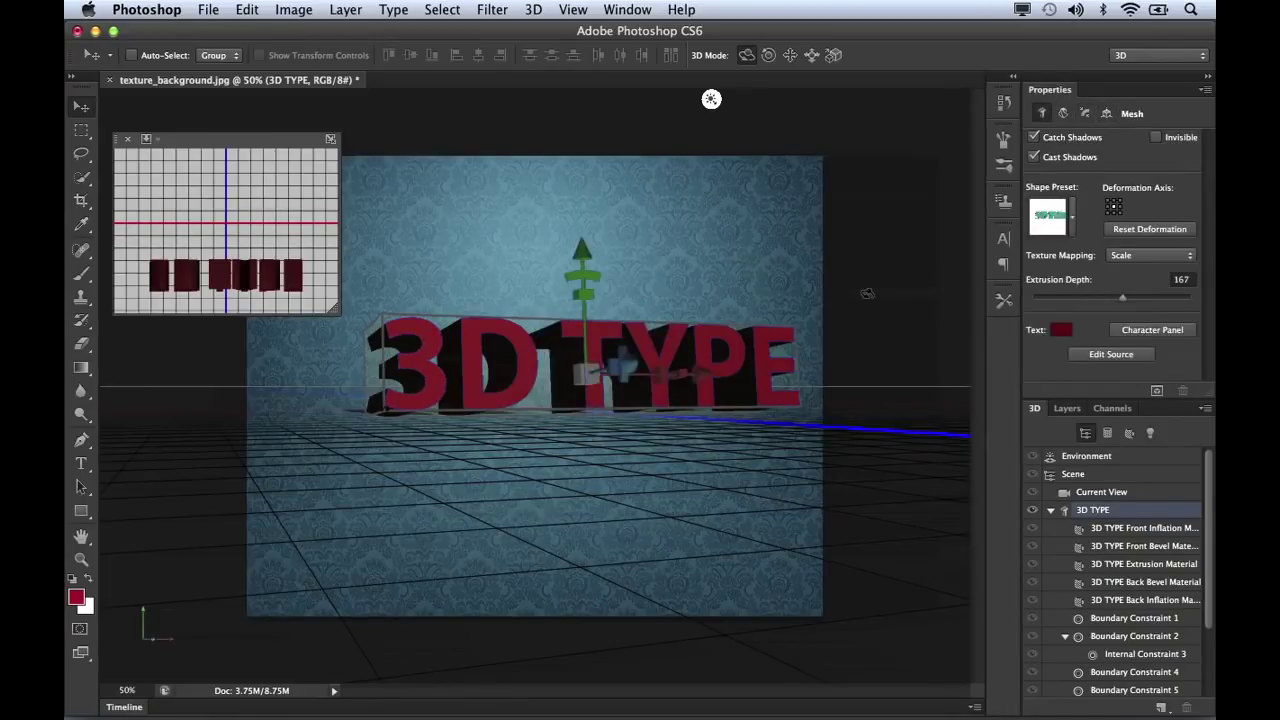
pyautogui.hotkey('shift', 'v')
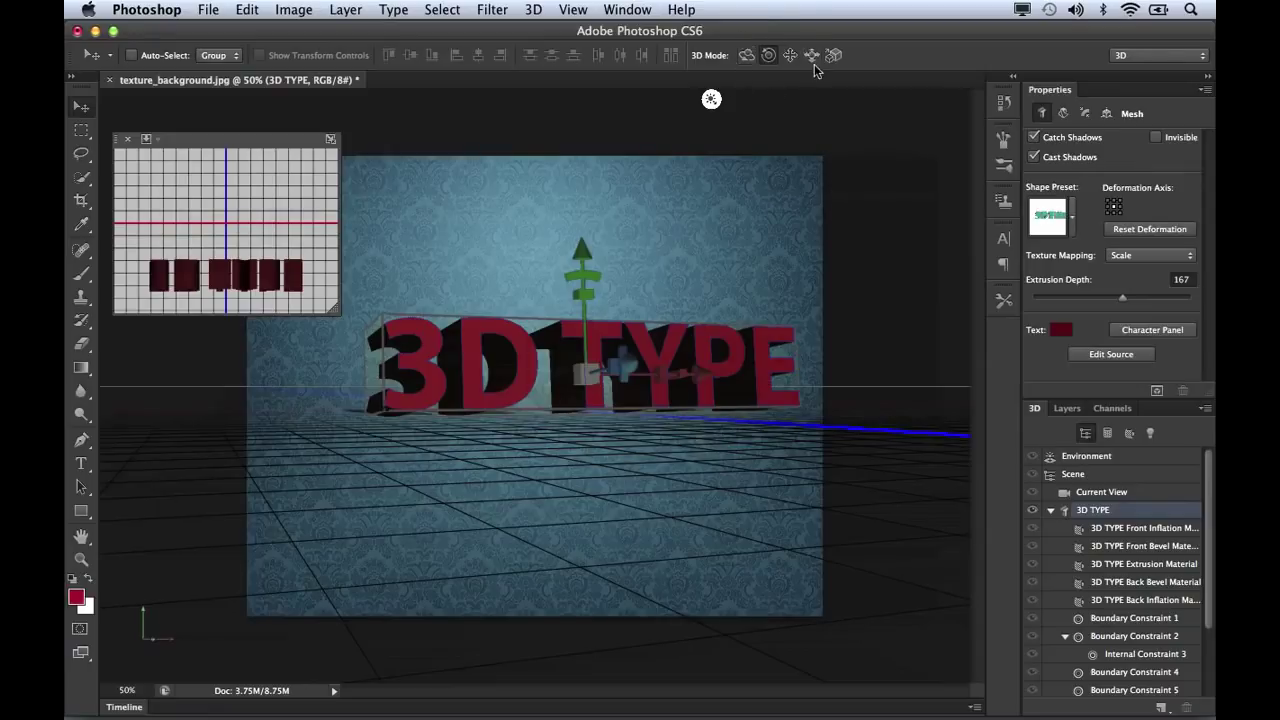
pyautogui.hotkey('shift', 'v')
pyautogui.hotkey('shift', 'v')
pyautogui.hotkey('shift', 'v')
pyautogui.hotkey('shift', 'v')
pyautogui.press('v')
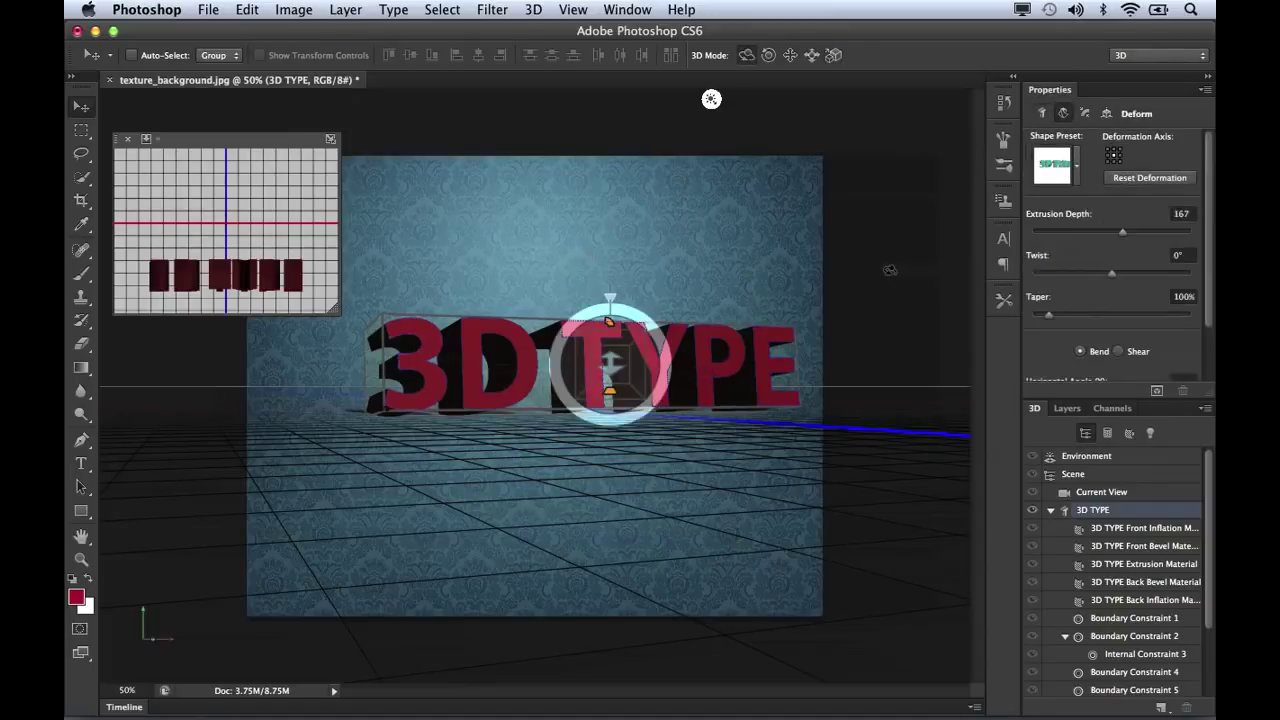
pyautogui.press('v')
pyautogui.press('v')
pyautogui.press('v')
pyautogui.press('v')
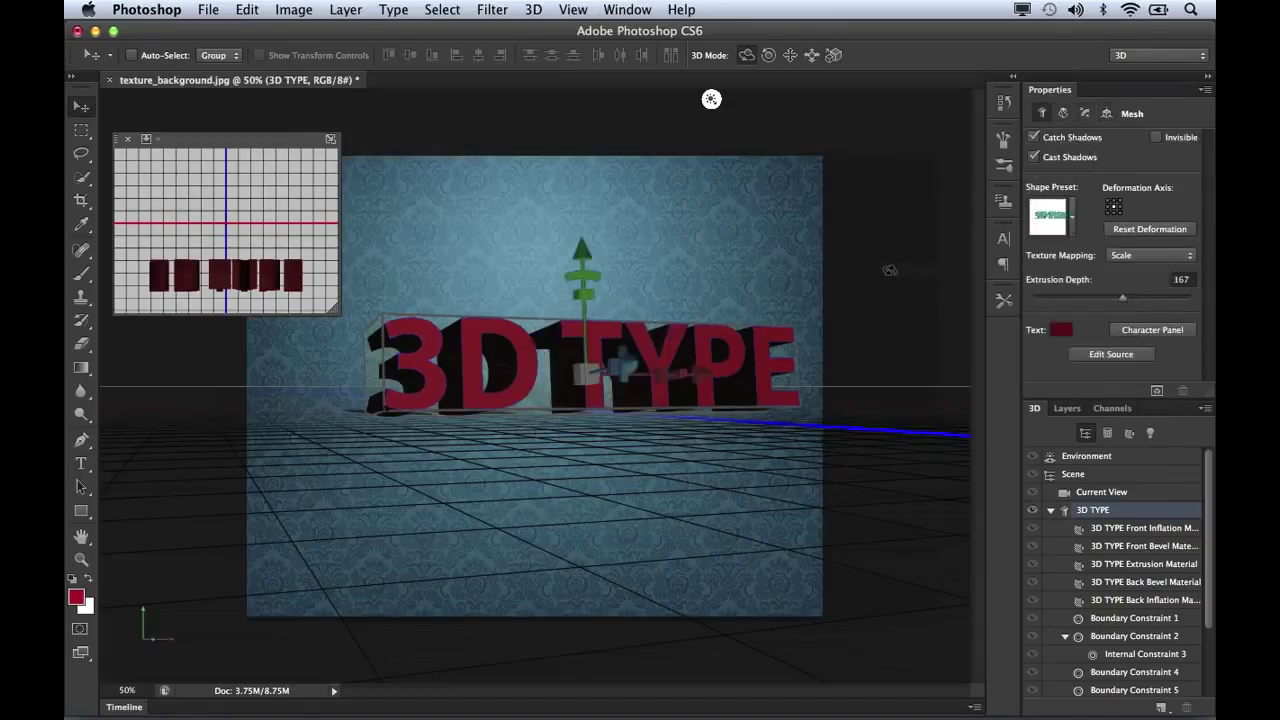
# Bring up the deform controls of the 3D TYPE mesh and reduce its extrusion depth to 92.
pyautogui.press('v')
pyautogui.press('v')
pyautogui.press('v')
pyautogui.press('v')
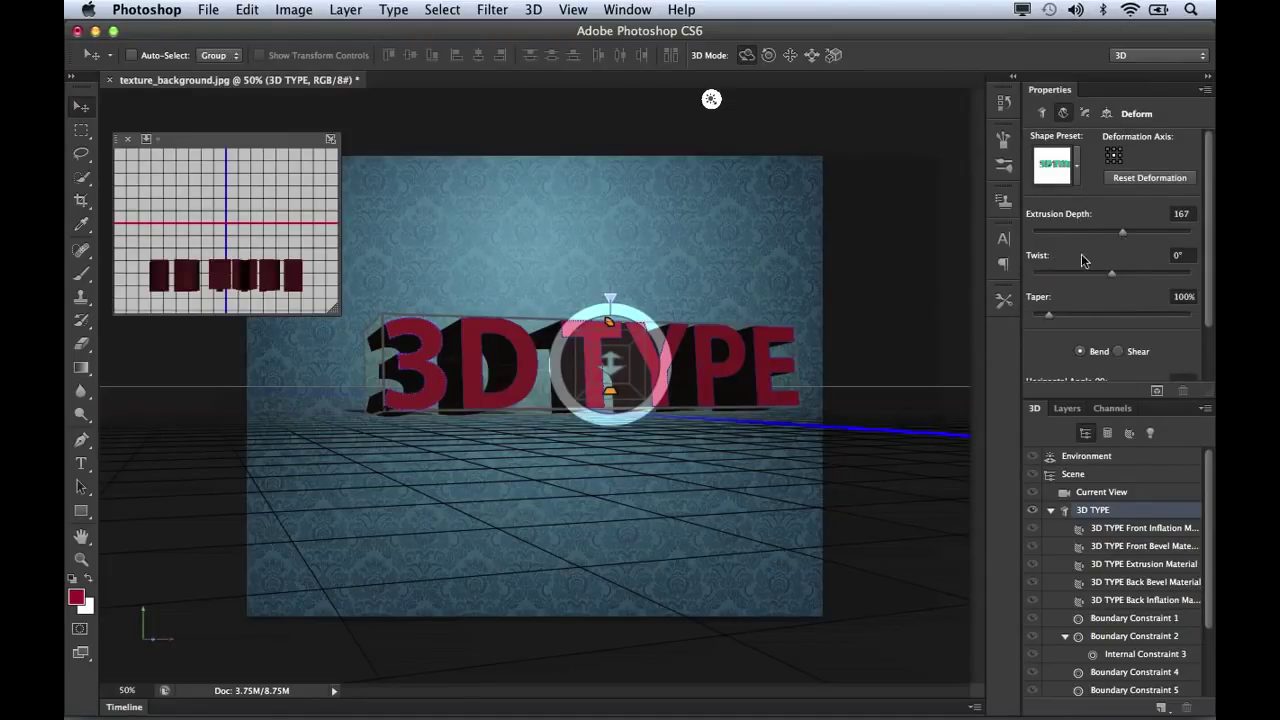
pyautogui.moveTo(1124, 237); pyautogui.dragTo(1120, 237)
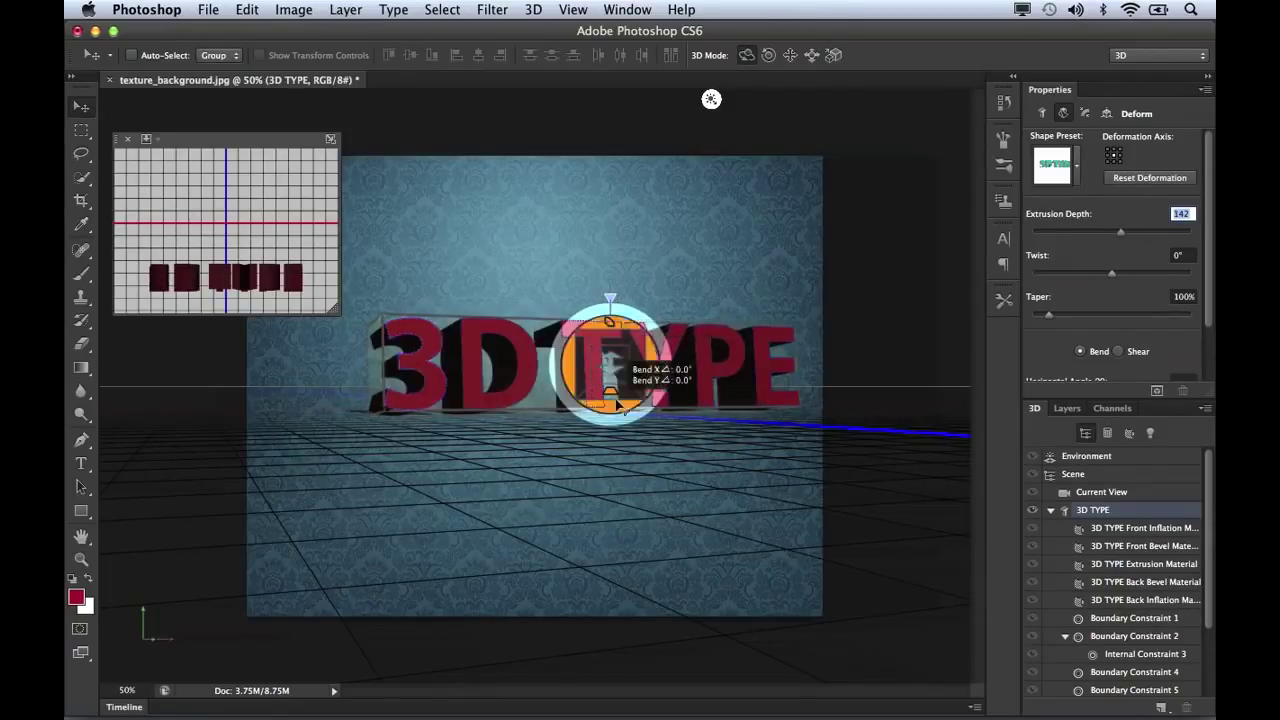
pyautogui.moveTo(611, 368)
pyautogui.mouseDown()
pyautogui.moveTo(608, 393)
pyautogui.moveTo(609, 229)
pyautogui.moveTo(607, 387)
pyautogui.mouseUp()
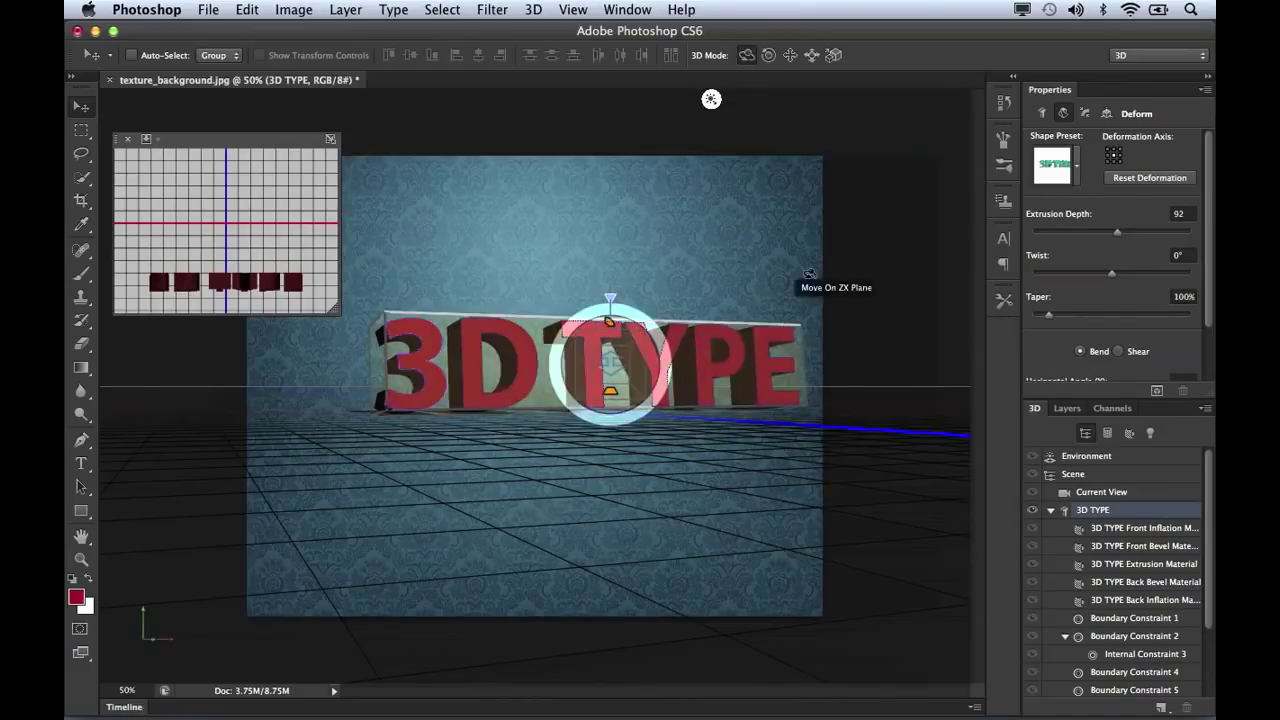
# Set the front cap's bevel to 14% width and 17° angle, and its inflation to 46° angle and 7% strength.
pyautogui.click(1087, 114)
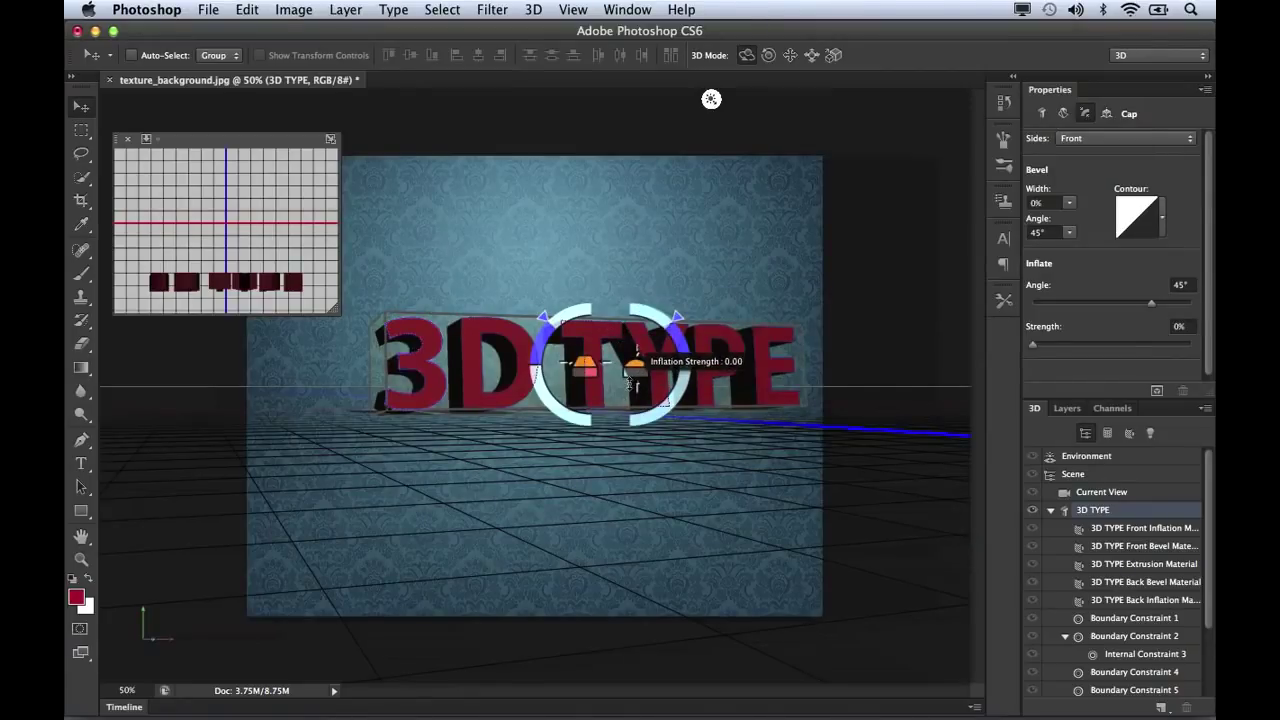
pyautogui.click(1069, 232)
pyautogui.moveTo(1095, 256); pyautogui.dragTo(1083, 252)
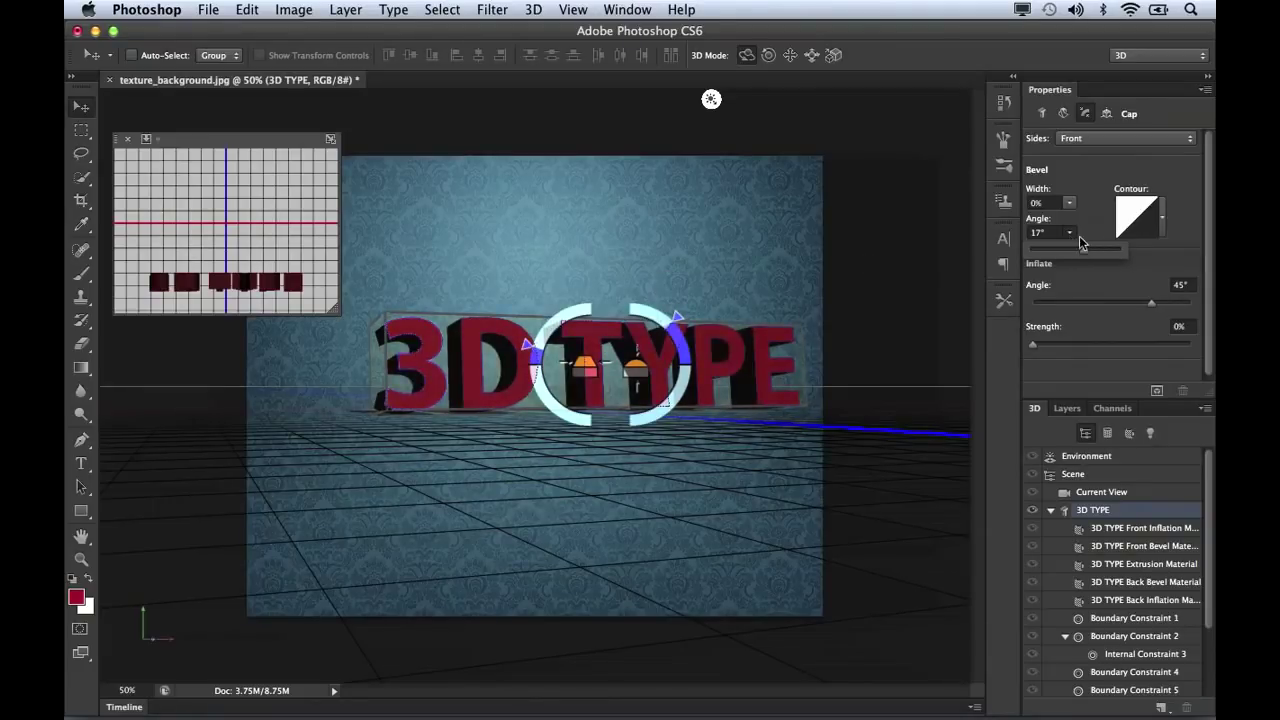
pyautogui.moveTo(1068, 205)
pyautogui.mouseDown()
pyautogui.moveTo(1080, 222)
pyautogui.moveTo(1111, 218)
pyautogui.moveTo(1084, 222)
pyautogui.mouseUp()
pyautogui.click(1150, 306)
pyautogui.moveTo(1149, 306); pyautogui.dragTo(1153, 311)
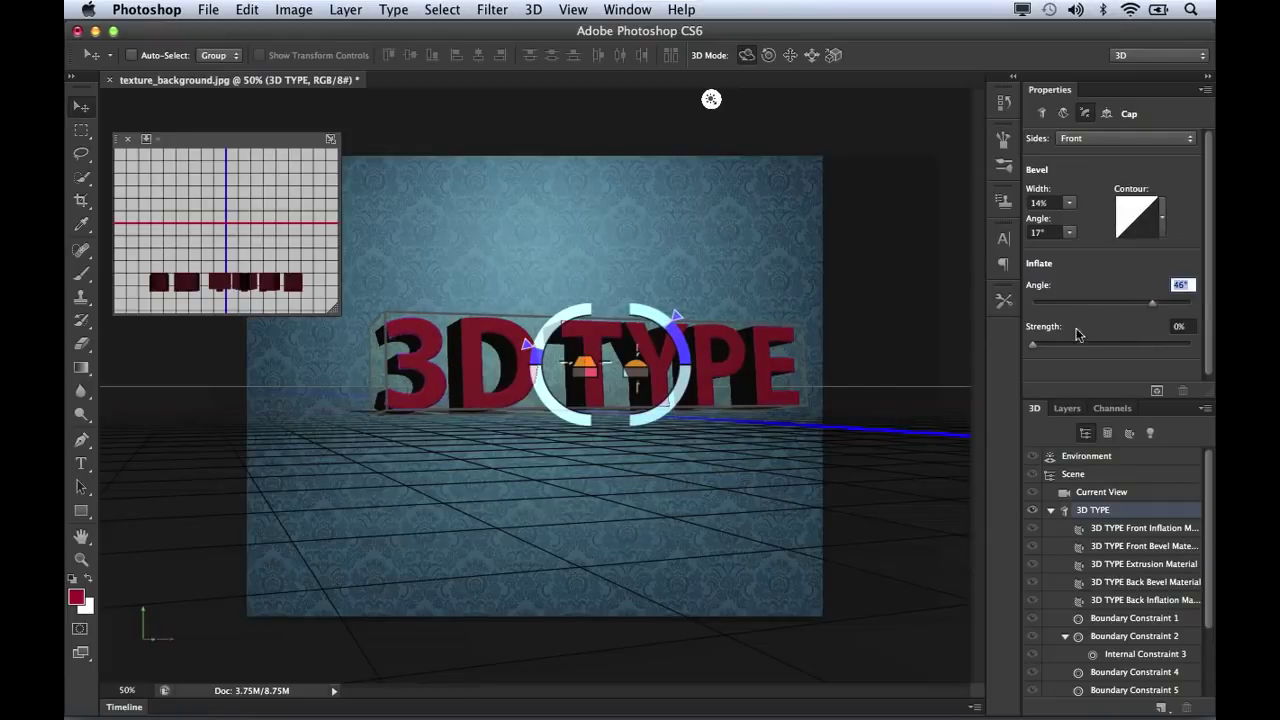
pyautogui.moveTo(1036, 342); pyautogui.dragTo(1044, 348)
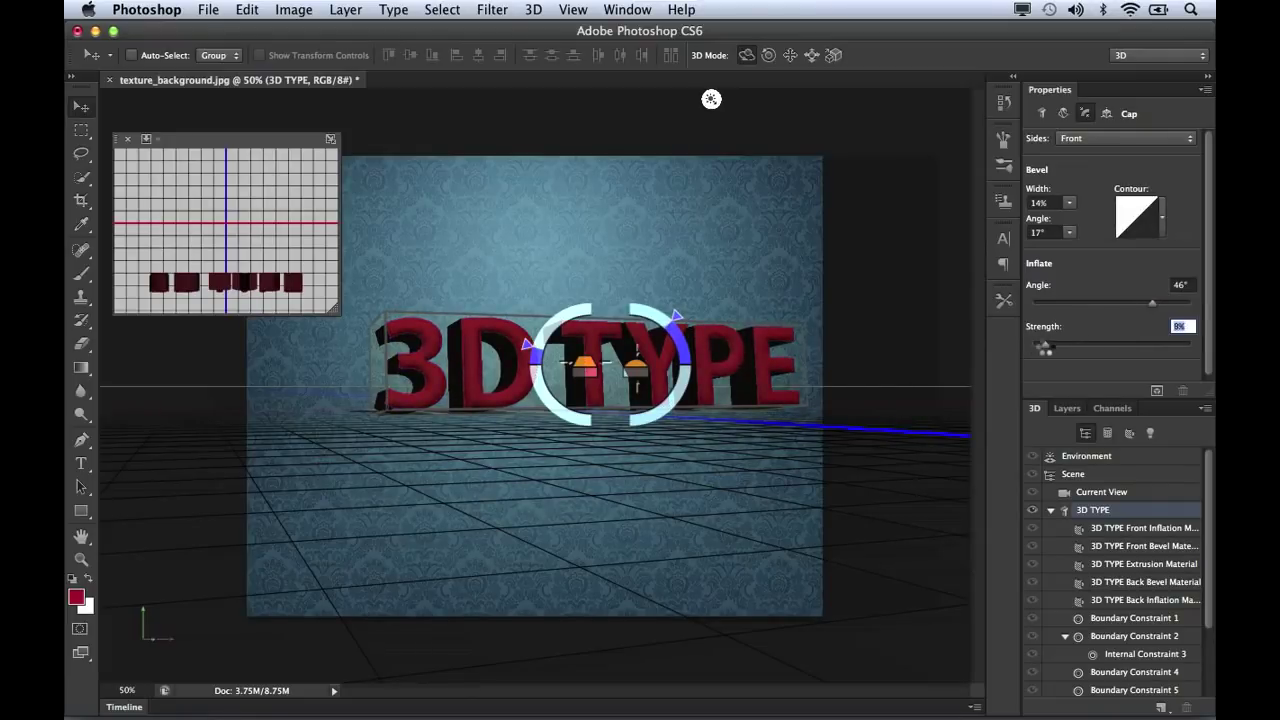
# Apply the Cove - Shallow contour to the front cap's bevel.
pyautogui.click(1161, 224)
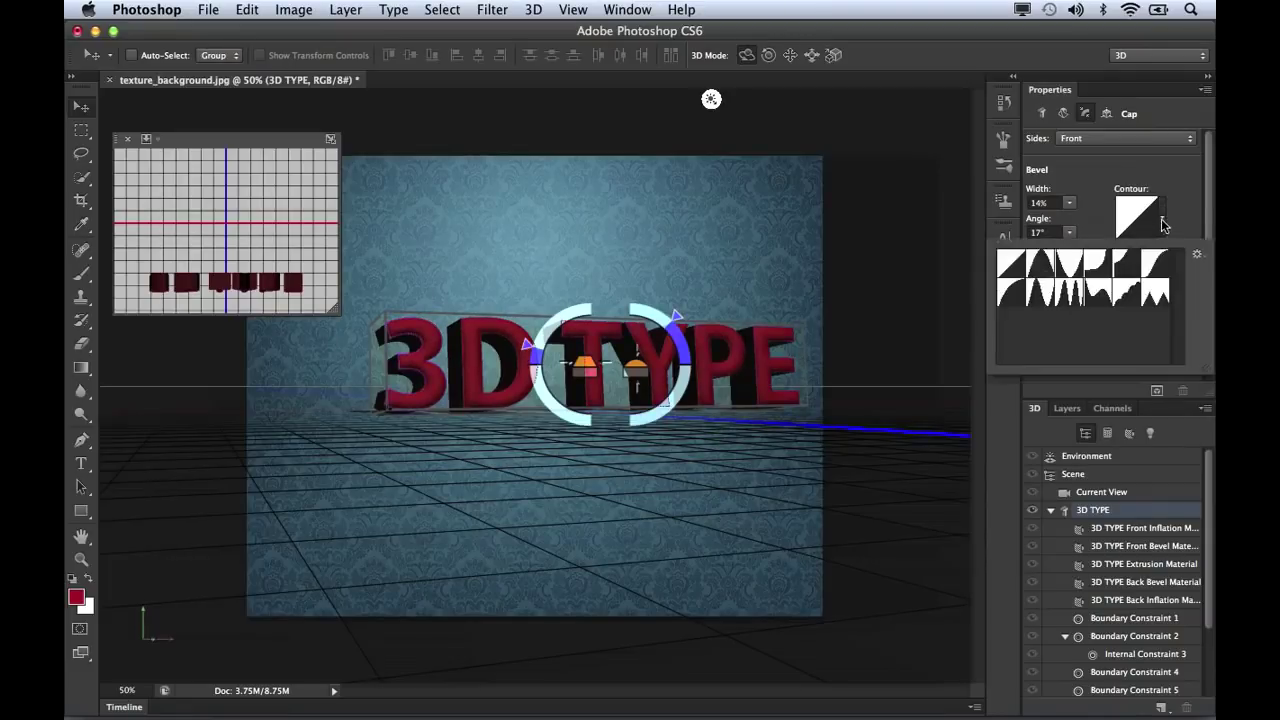
pyautogui.click(1136, 276)
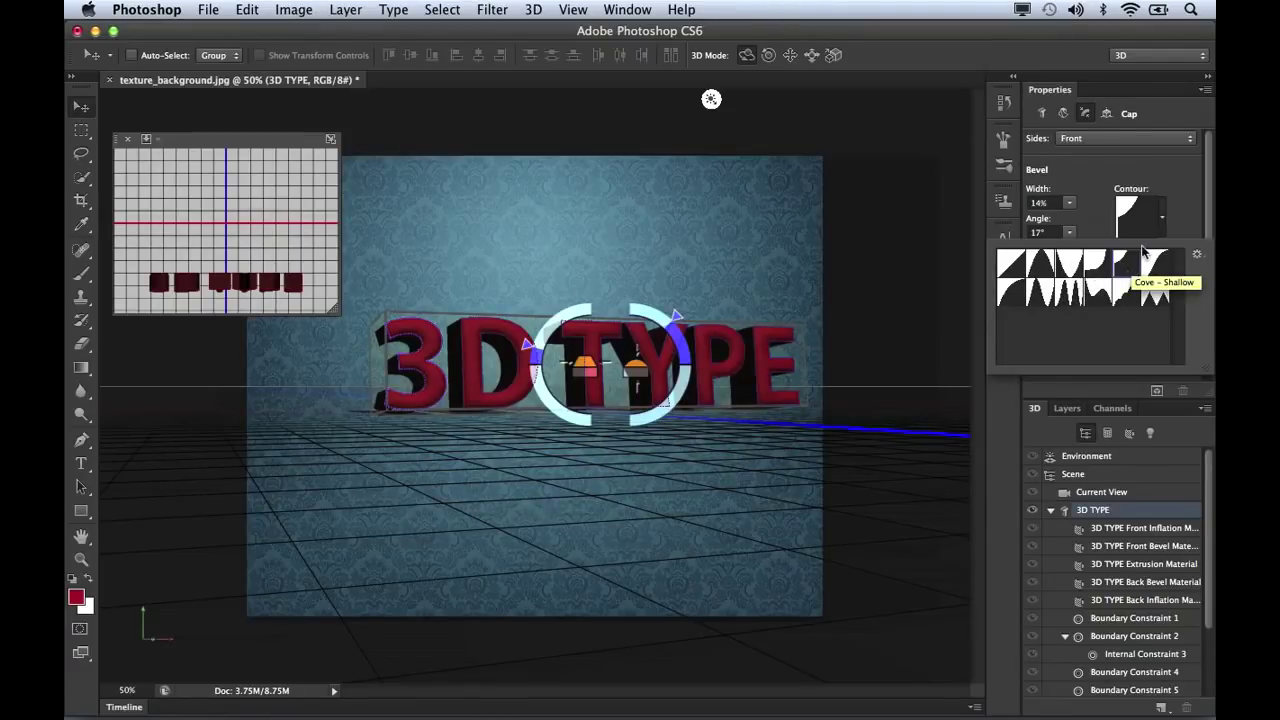
pyautogui.click(1169, 212)
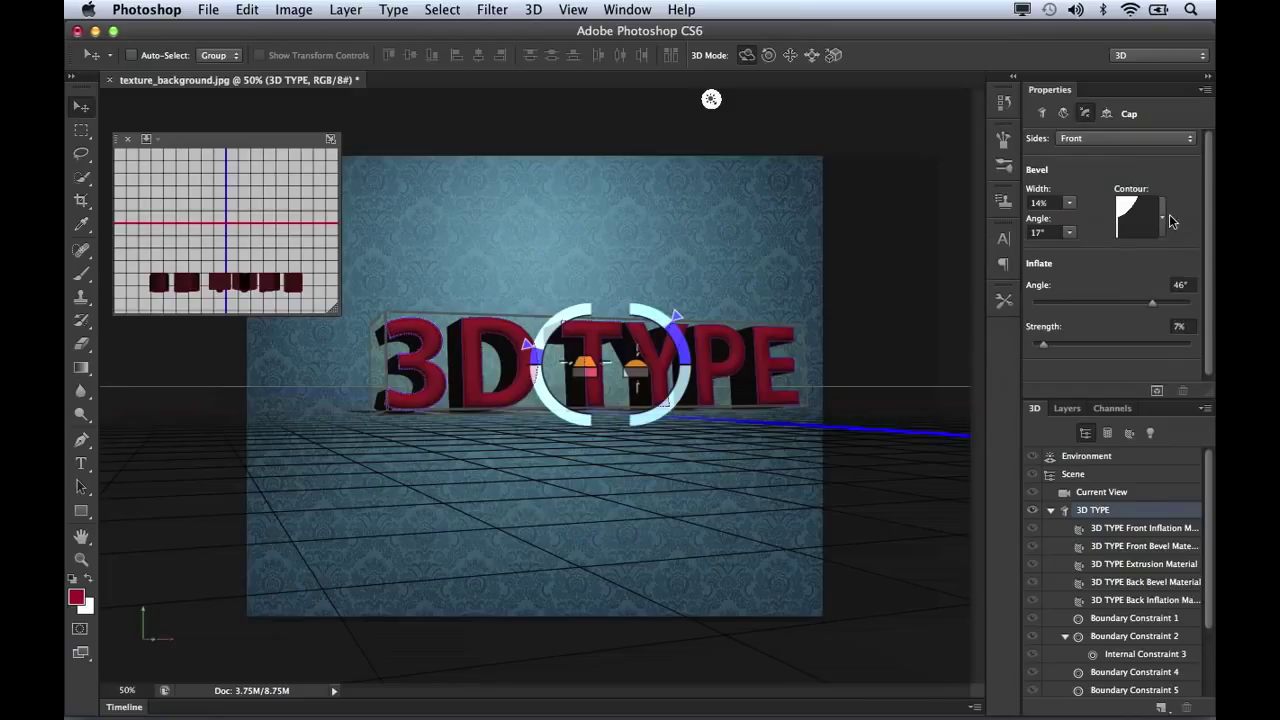
# Apply the dark blue preset material to the 3D TYPE front inflation material.
pyautogui.click(1125, 534)
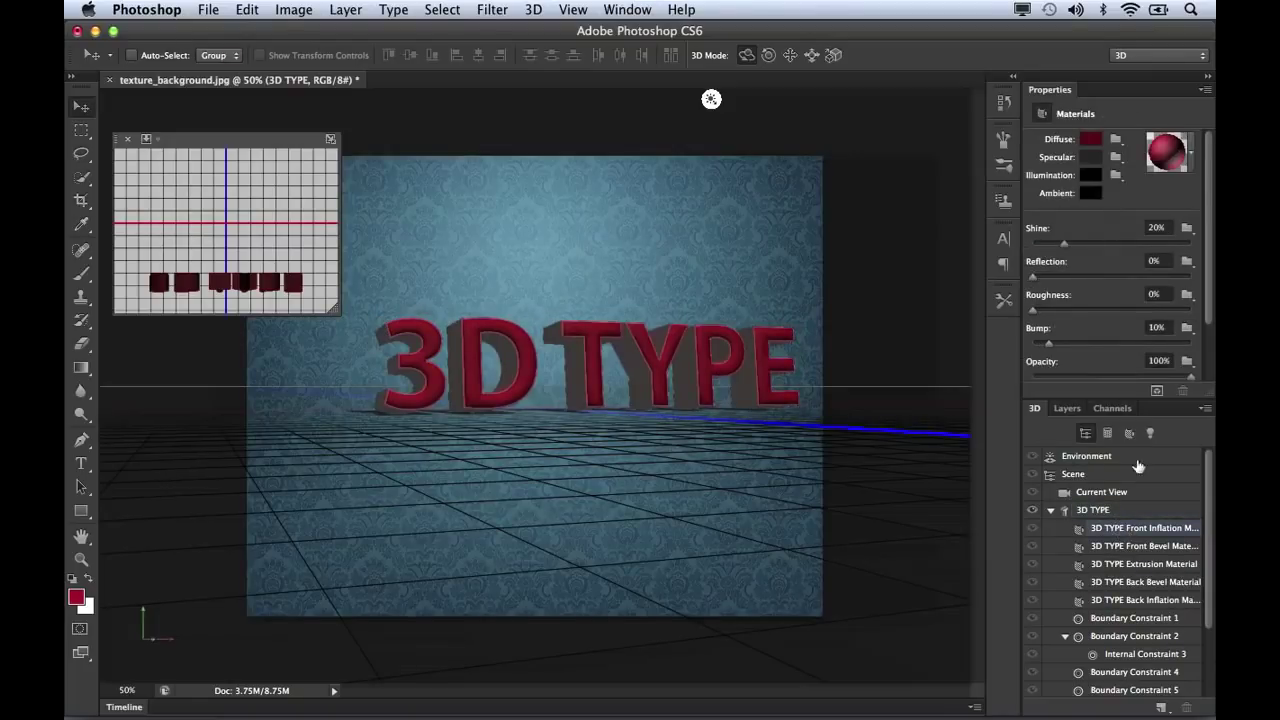
pyautogui.click(1191, 157)
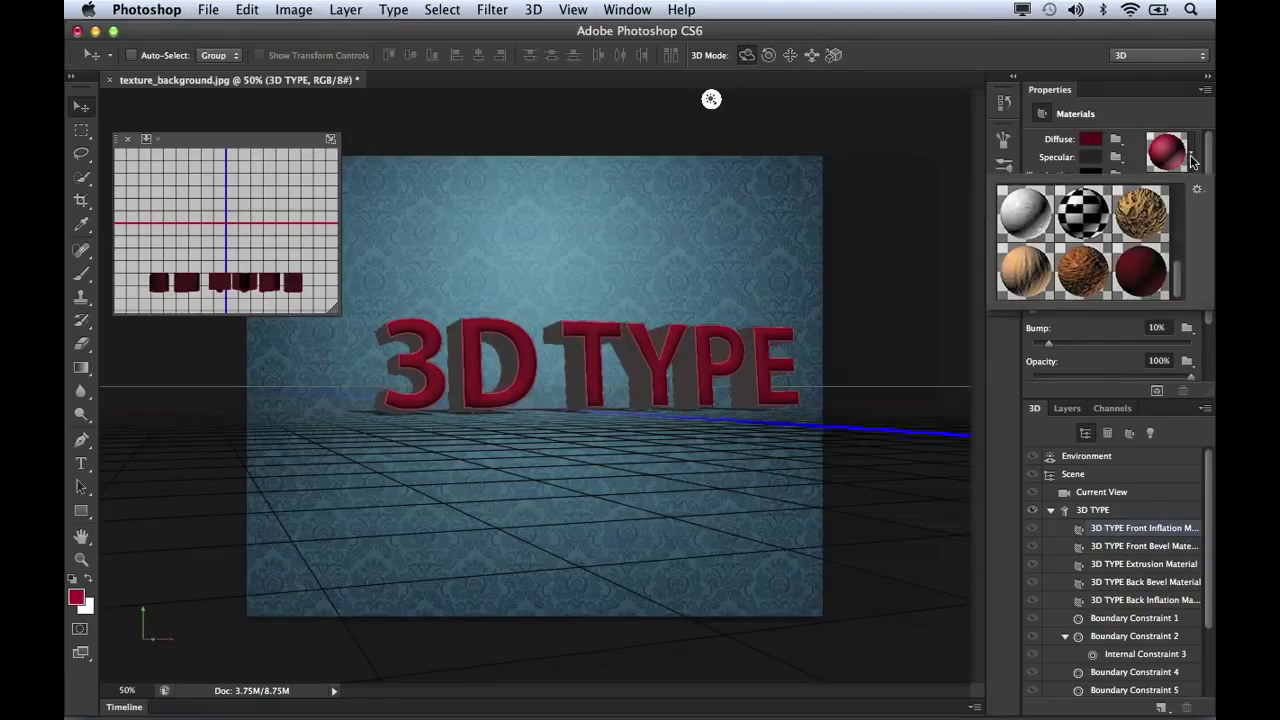
pyautogui.moveTo(1177, 279); pyautogui.dragTo(1180, 200)
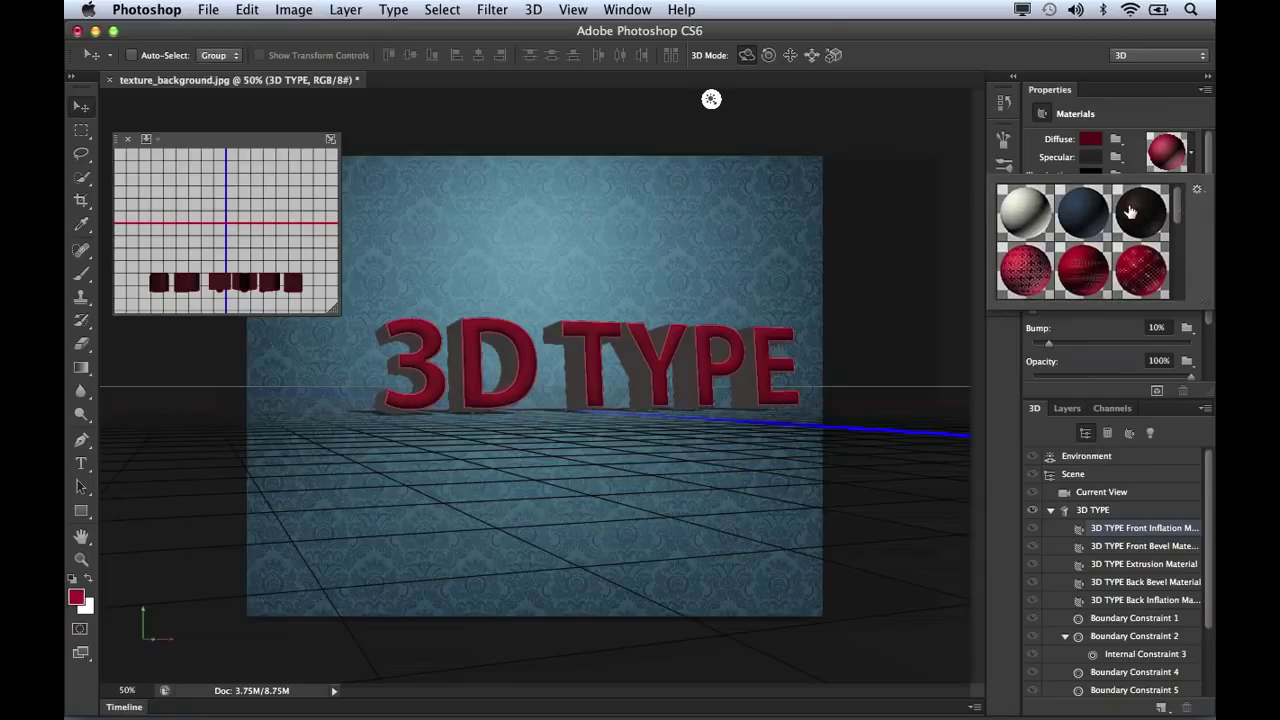
pyautogui.click(1088, 220)
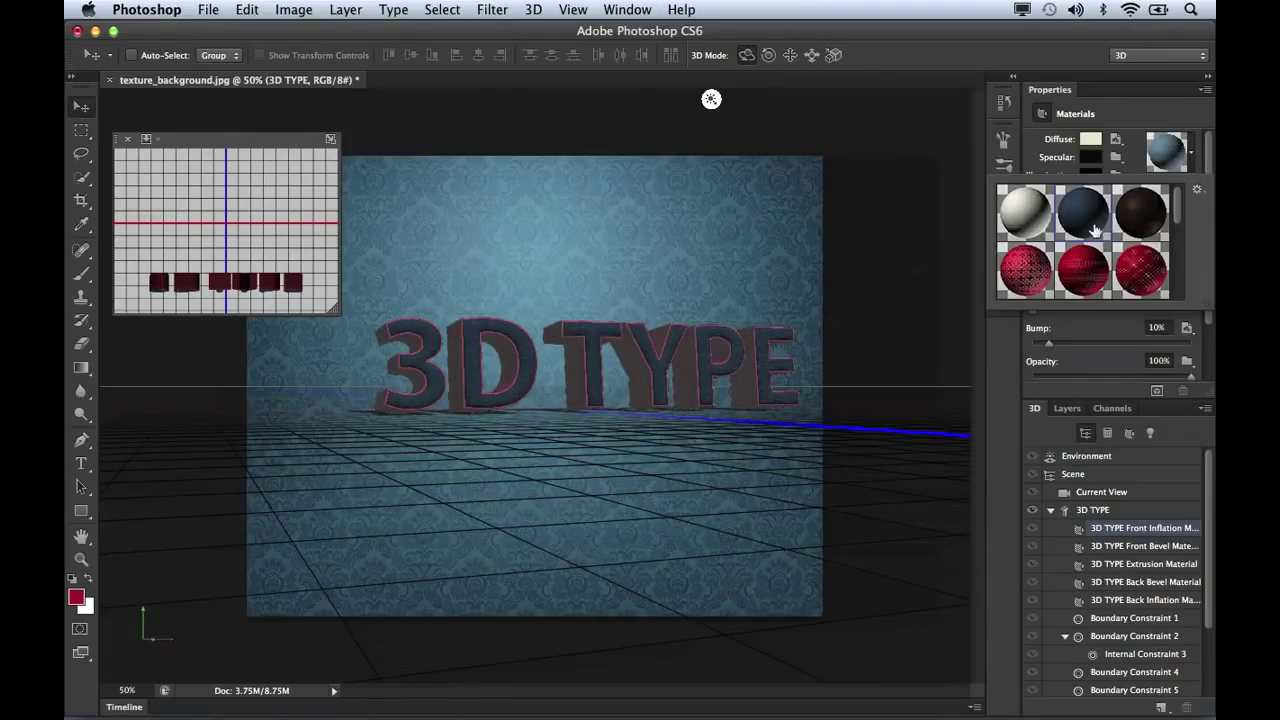
# Apply the same dark blue preset material to the 3D TYPE front bevel material.
pyautogui.click(1135, 549)
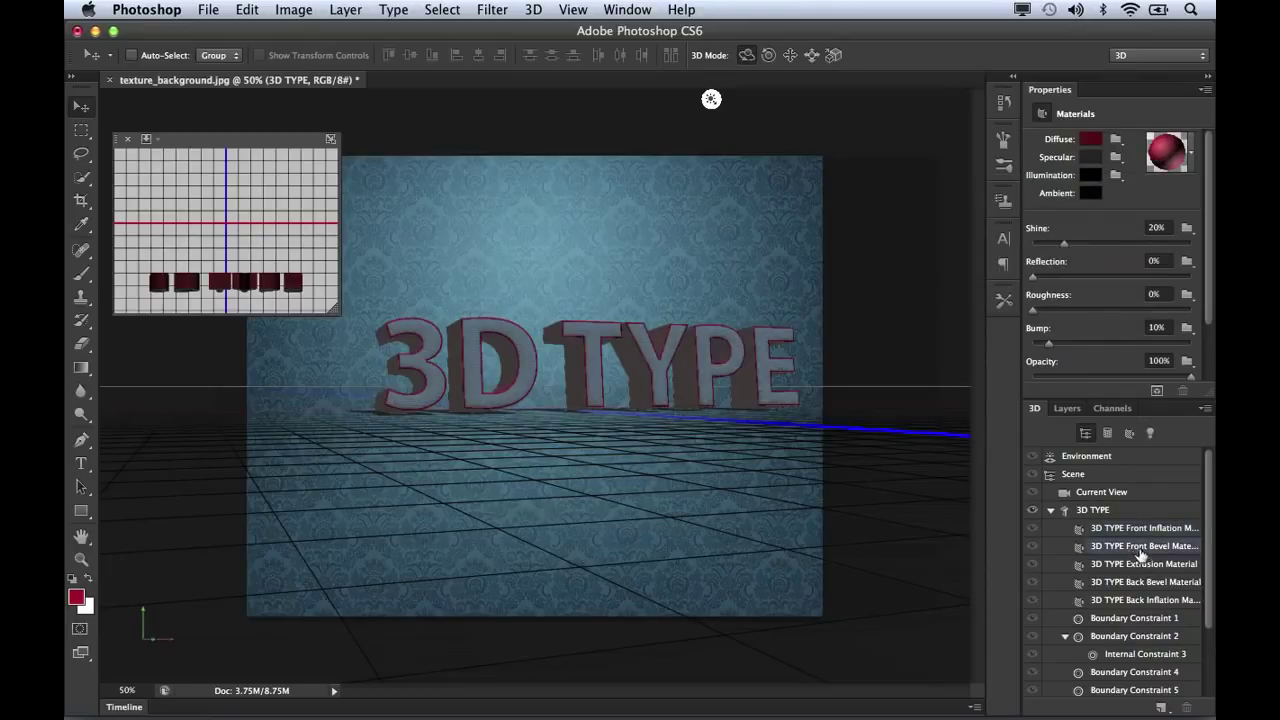
pyautogui.click(1190, 156)
pyautogui.click(1086, 221)
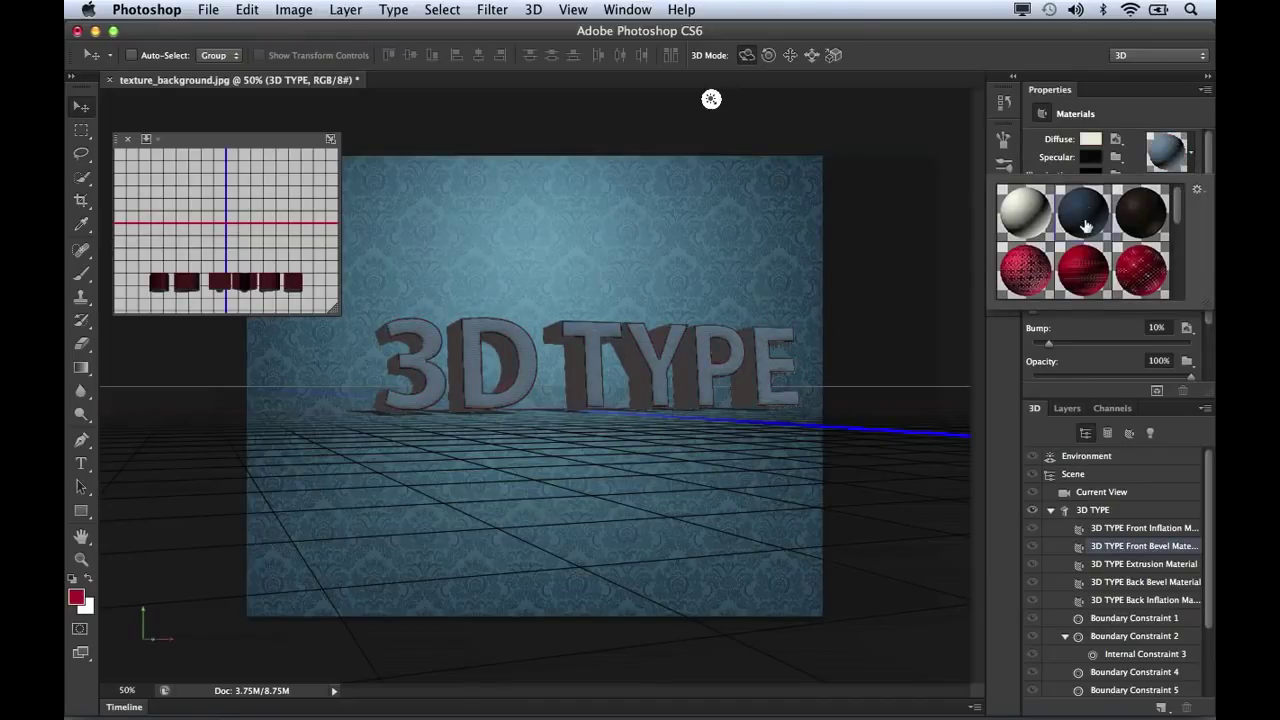
# Apply the Wood Redwood preset to the 3D TYPE extrusion material.
pyautogui.click(1137, 566)
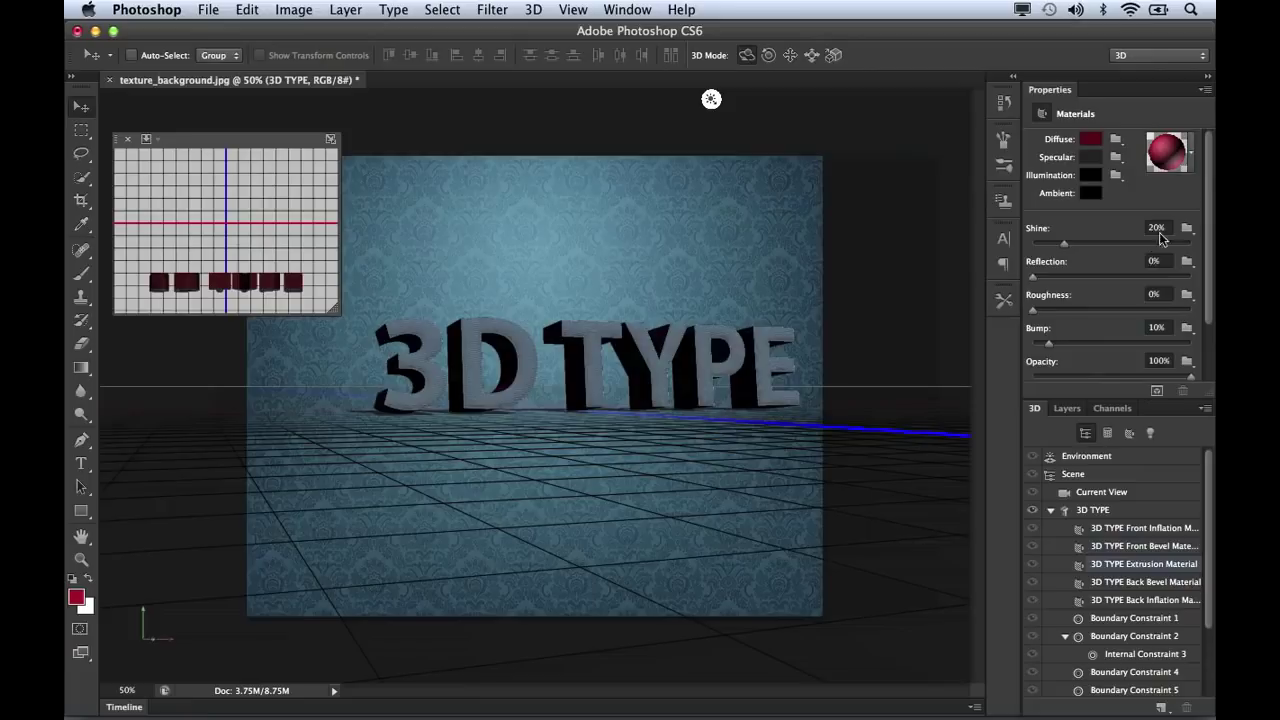
pyautogui.click(1190, 160)
pyautogui.moveTo(1178, 232); pyautogui.dragTo(1178, 272)
pyautogui.click(1145, 292)
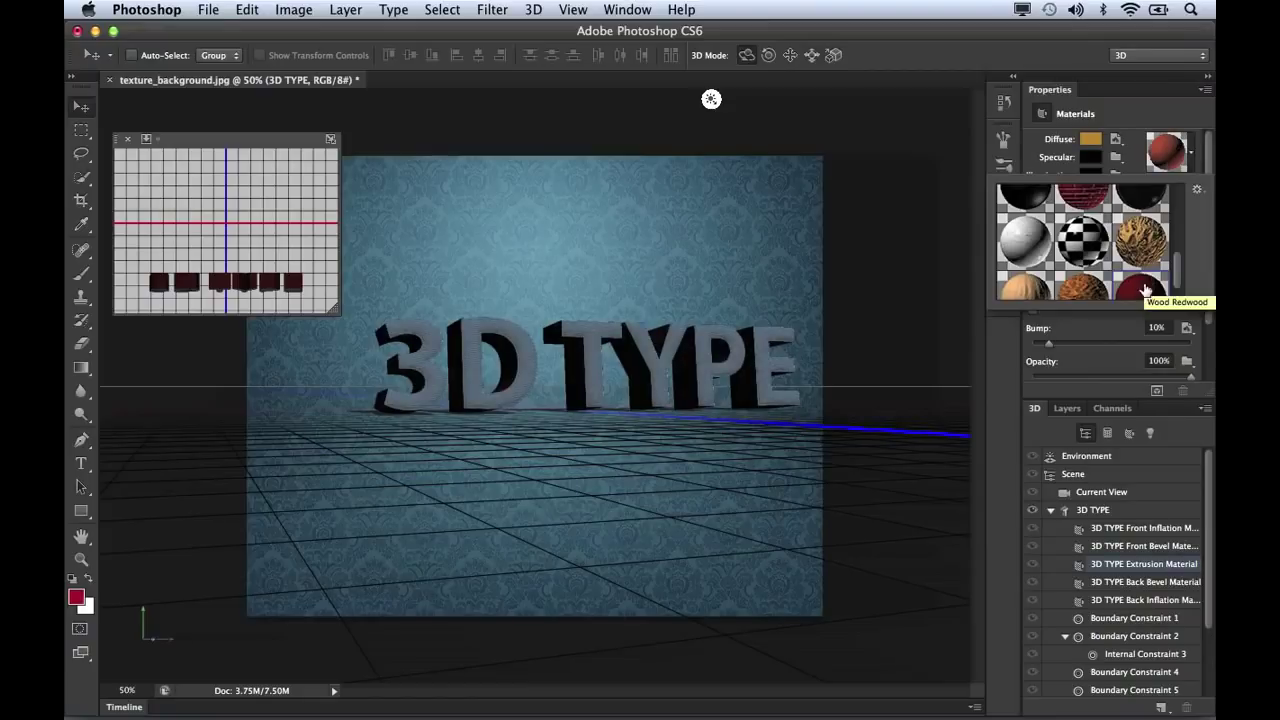
pyautogui.click(1178, 433)
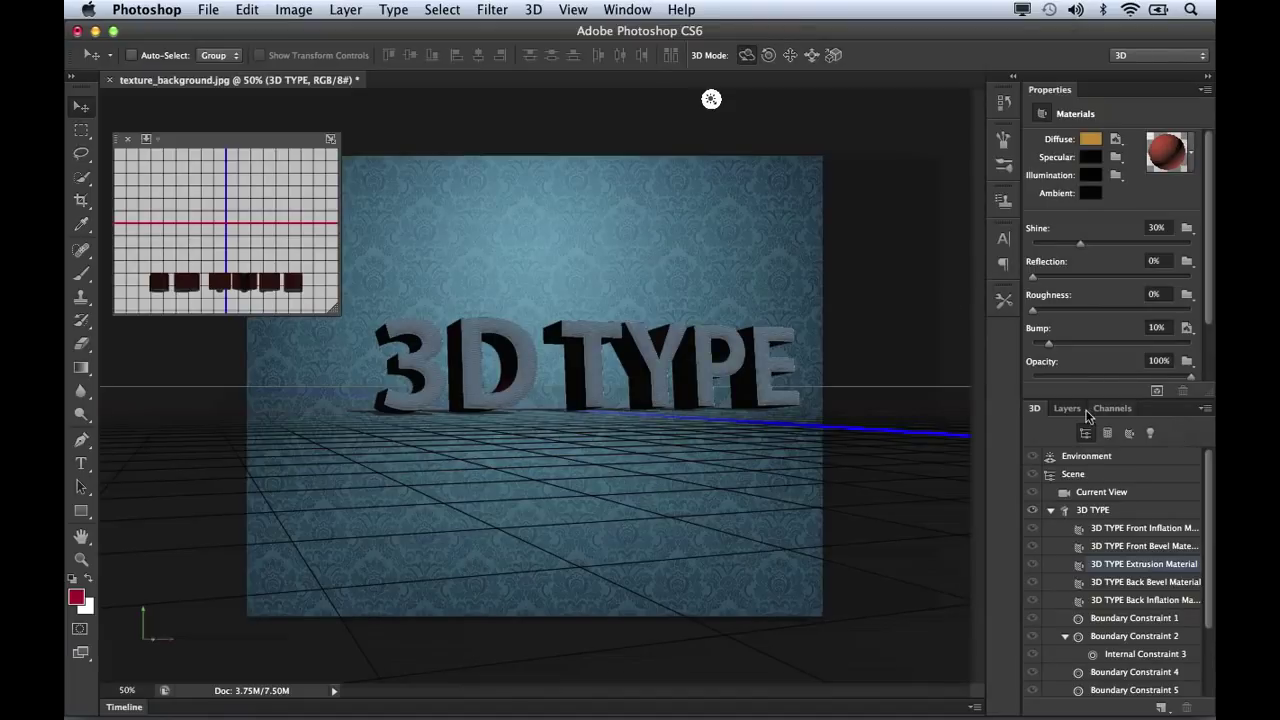
# Set the shadow softness of the scene's infinite light to 40%.
pyautogui.click(711, 101)
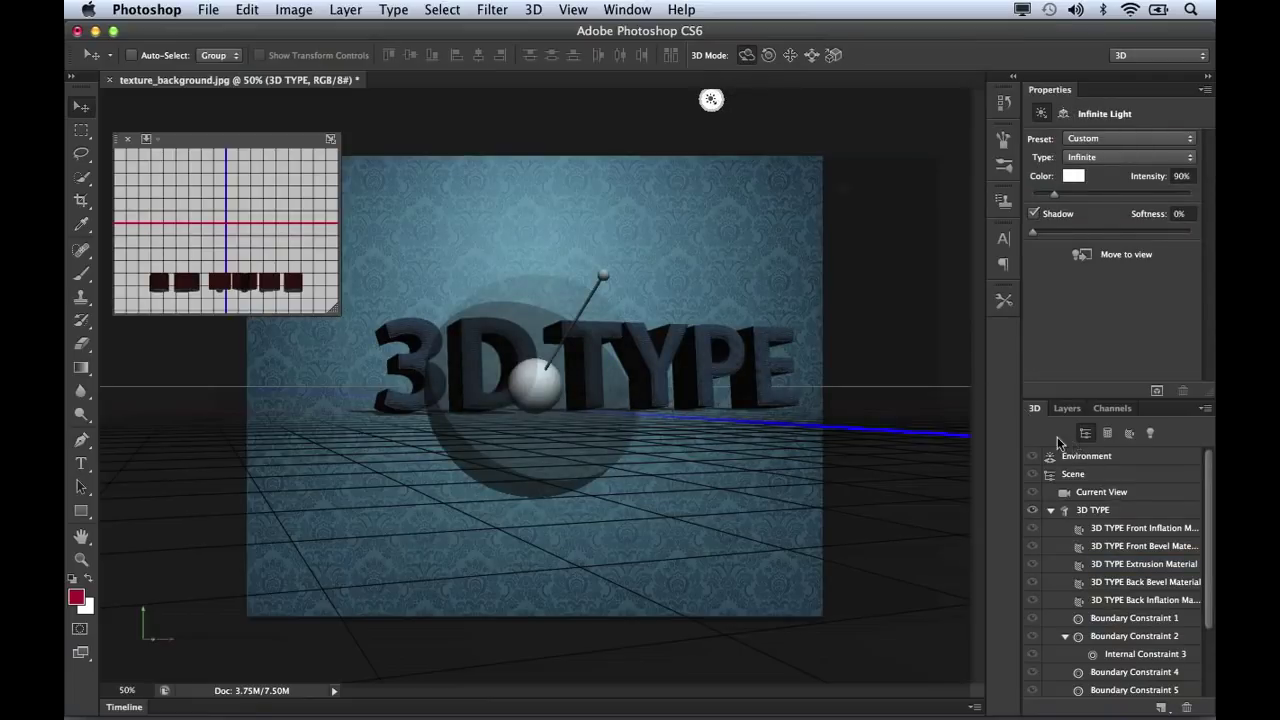
pyautogui.moveTo(1207, 553); pyautogui.dragTo(1211, 637)
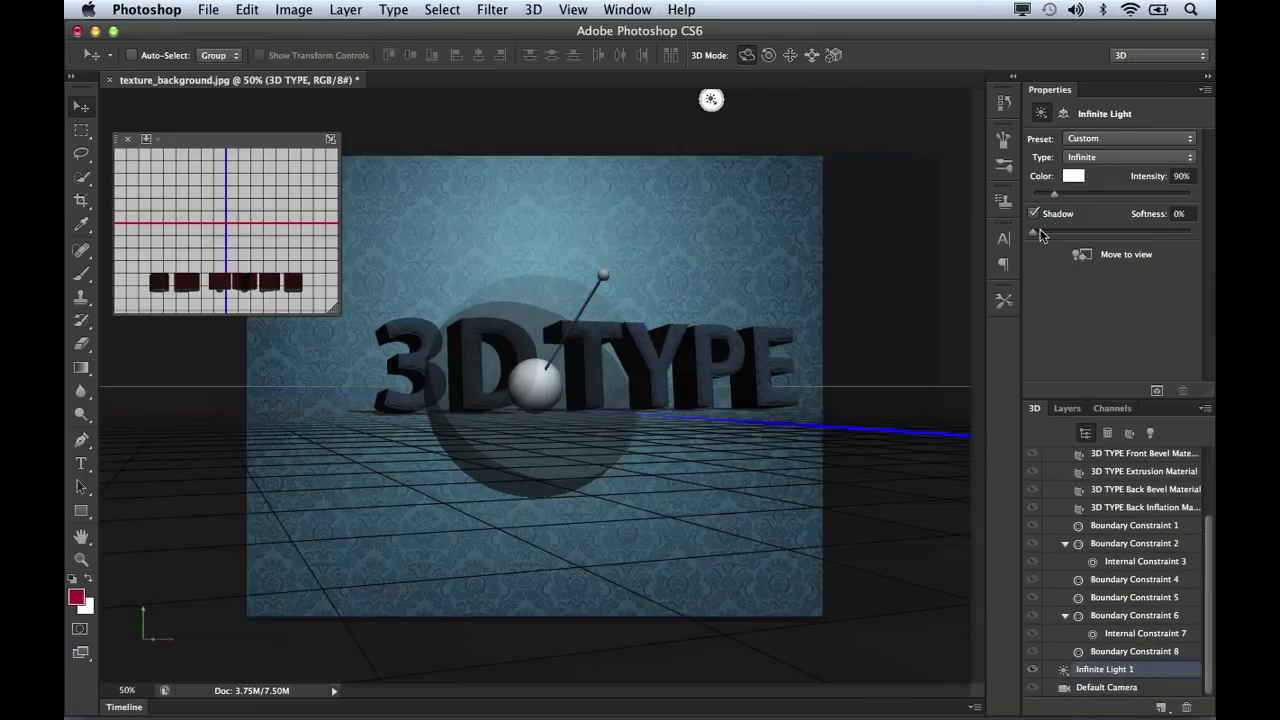
pyautogui.moveTo(1036, 236); pyautogui.dragTo(1092, 229)
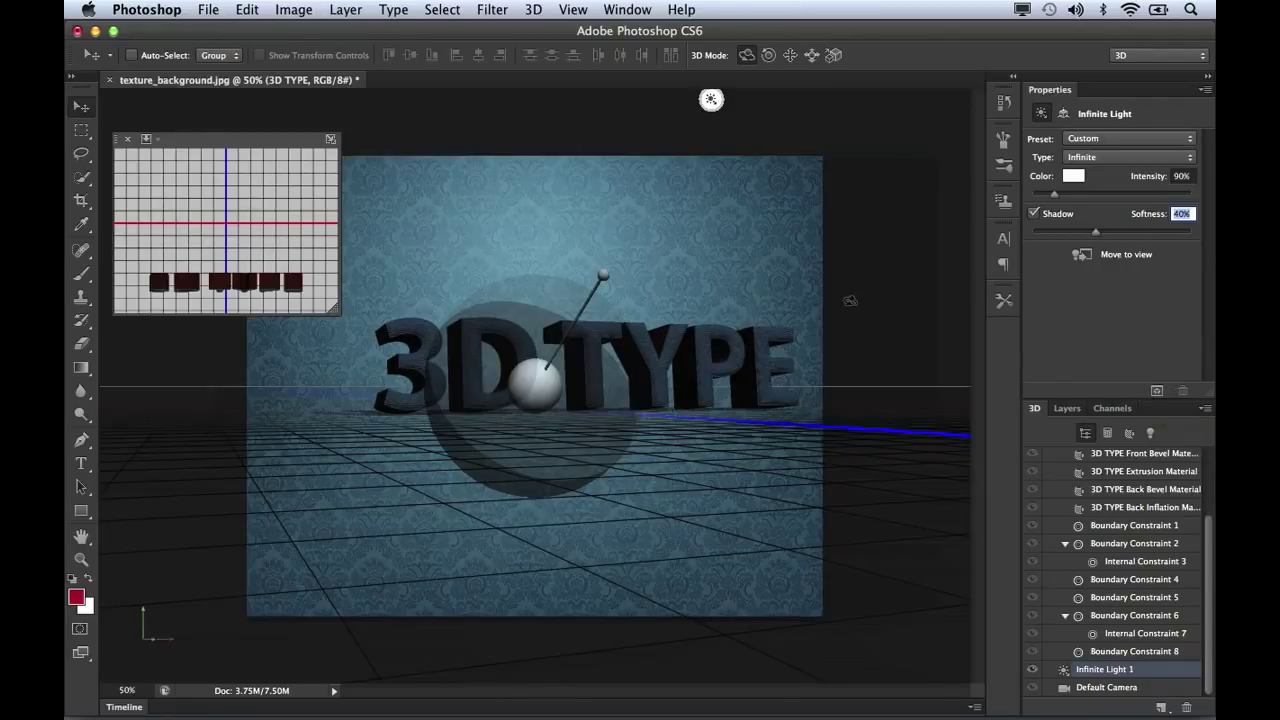
# Render the 3D TYPE scene and stop the render partway.
pyautogui.click(532, 10)
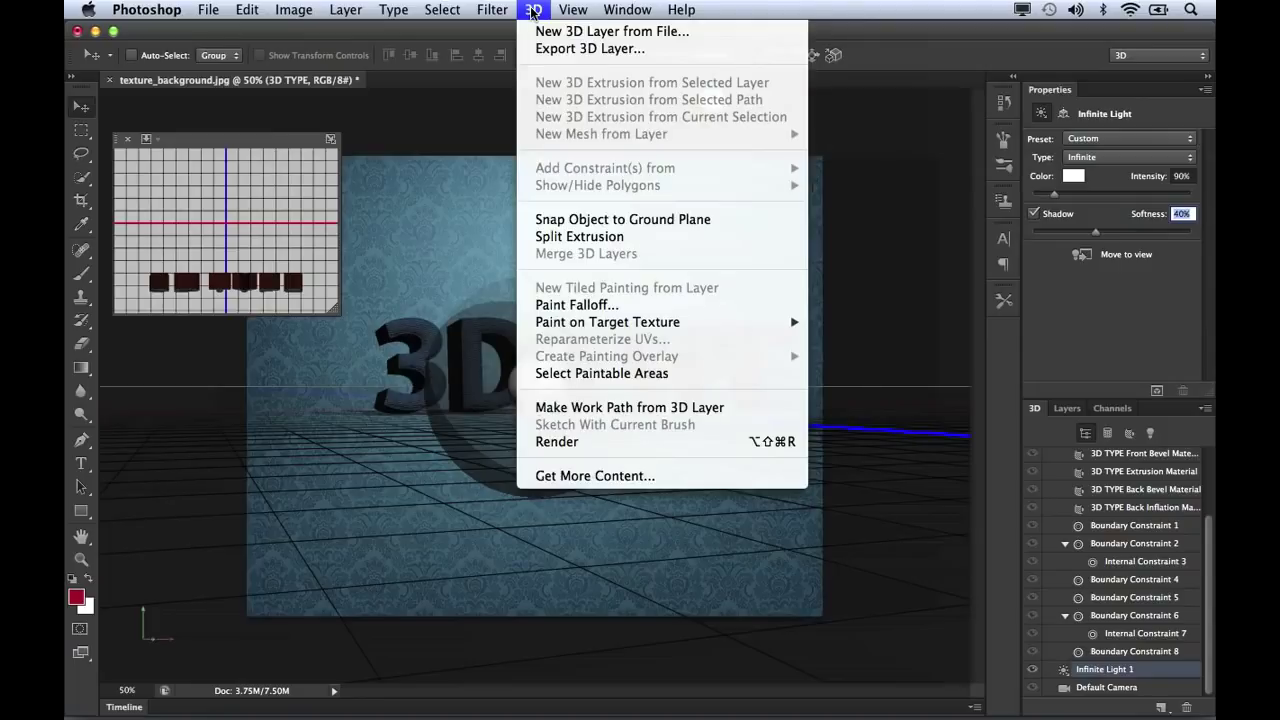
pyautogui.click(608, 446)
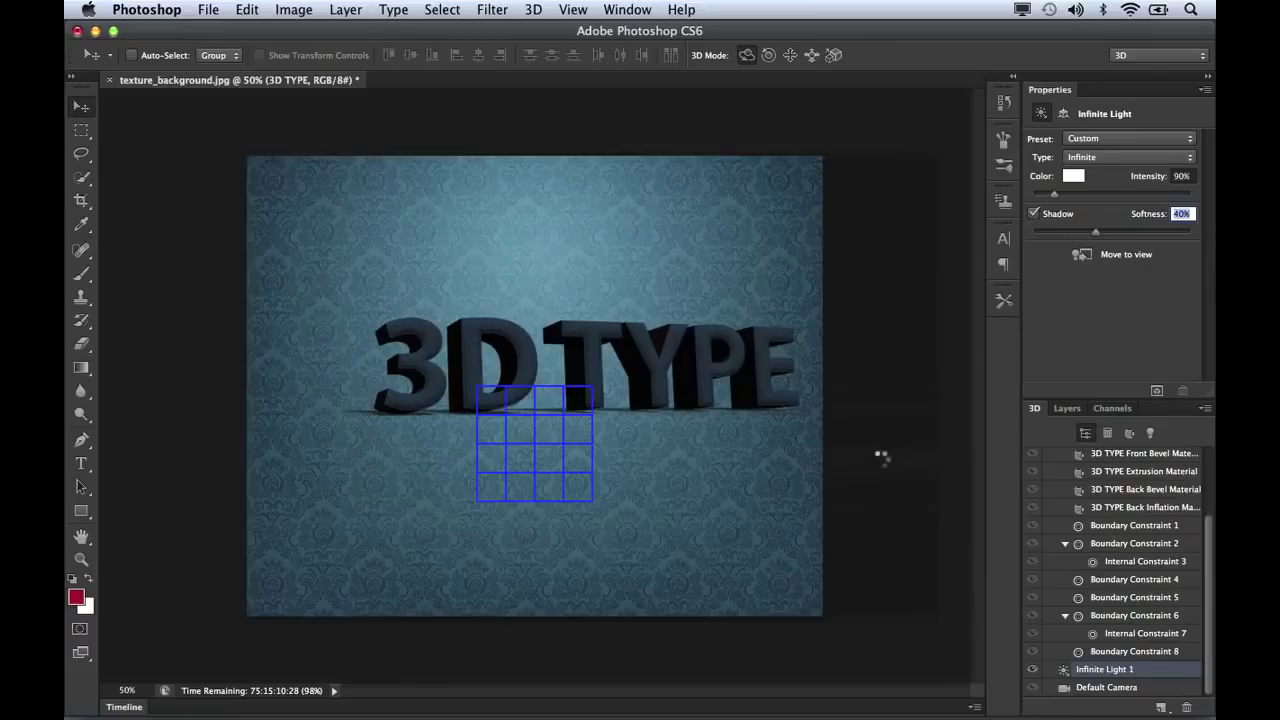
pyautogui.click(880, 463)
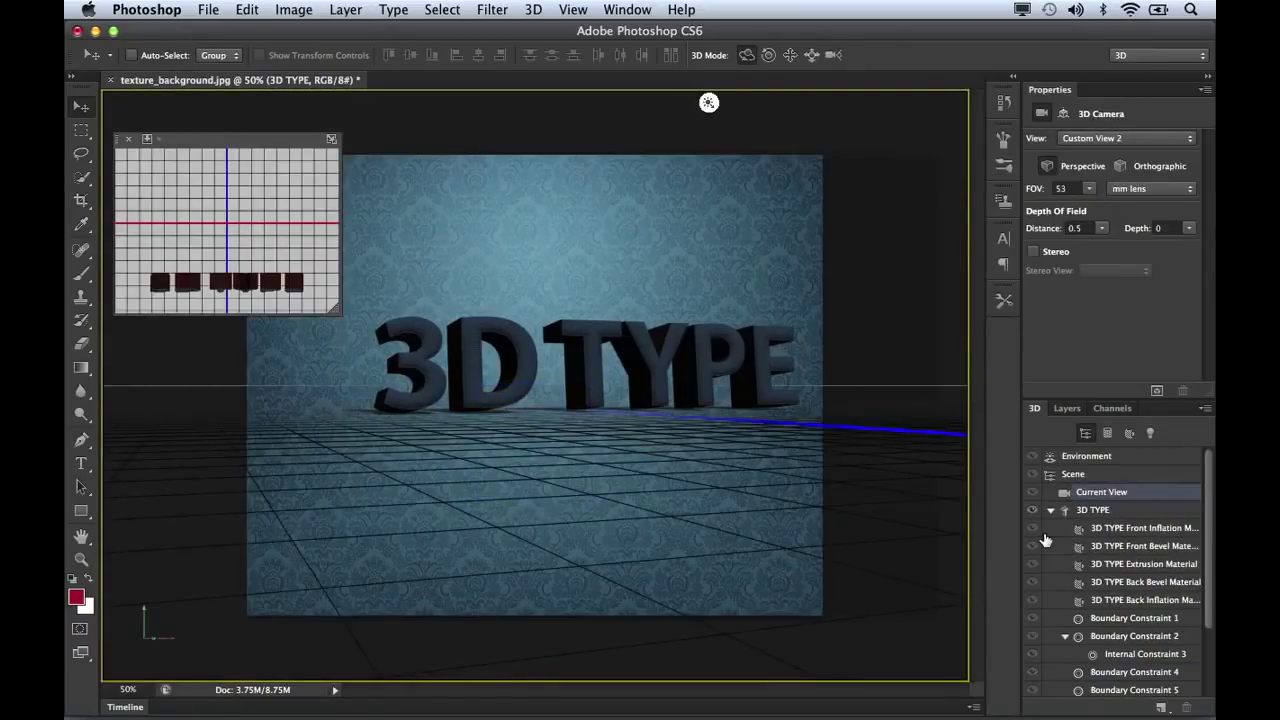
# Set the 3D TYPE layer's blend mode to Multiply and its opacity to 65%.
pyautogui.click(1068, 408)
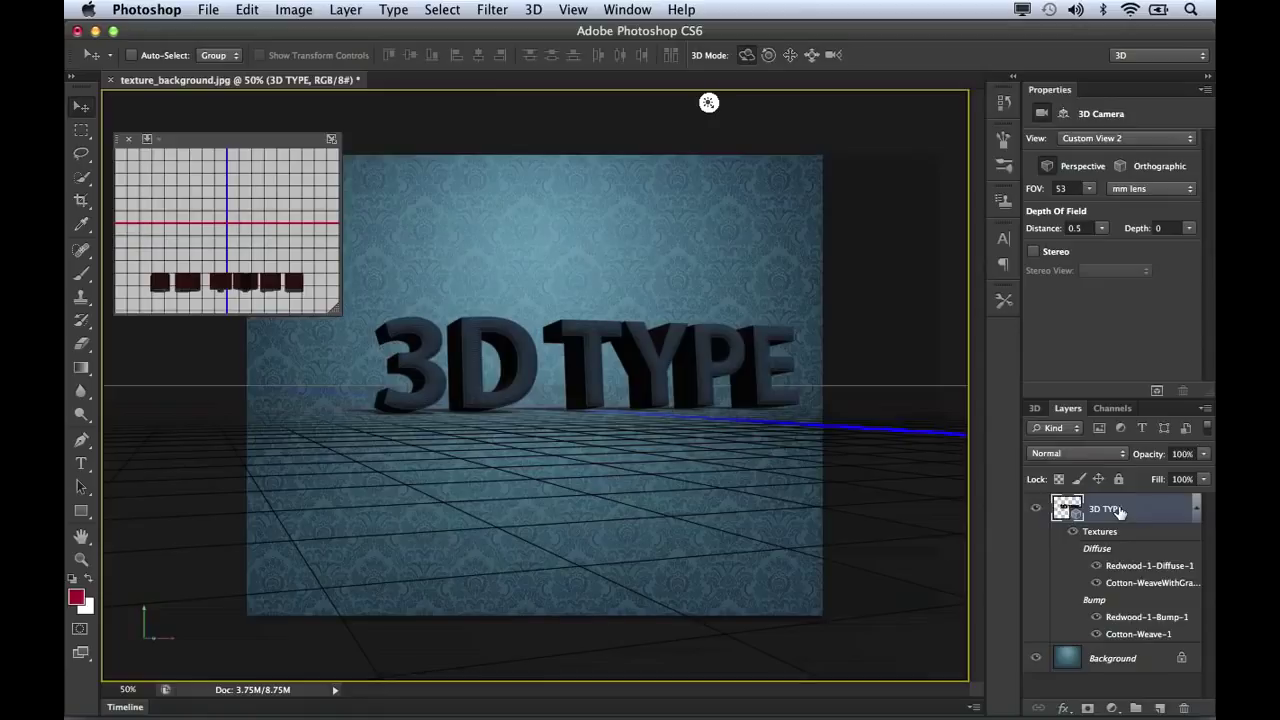
pyautogui.click(1120, 455)
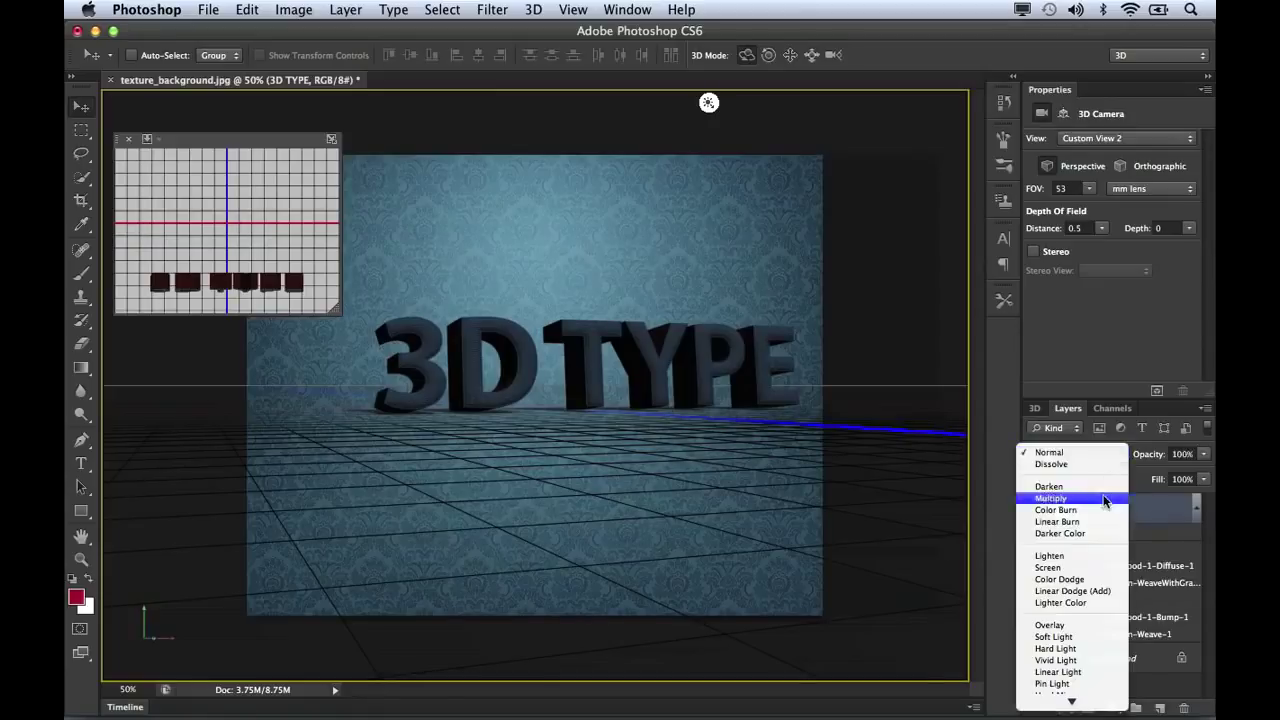
pyautogui.click(1104, 498)
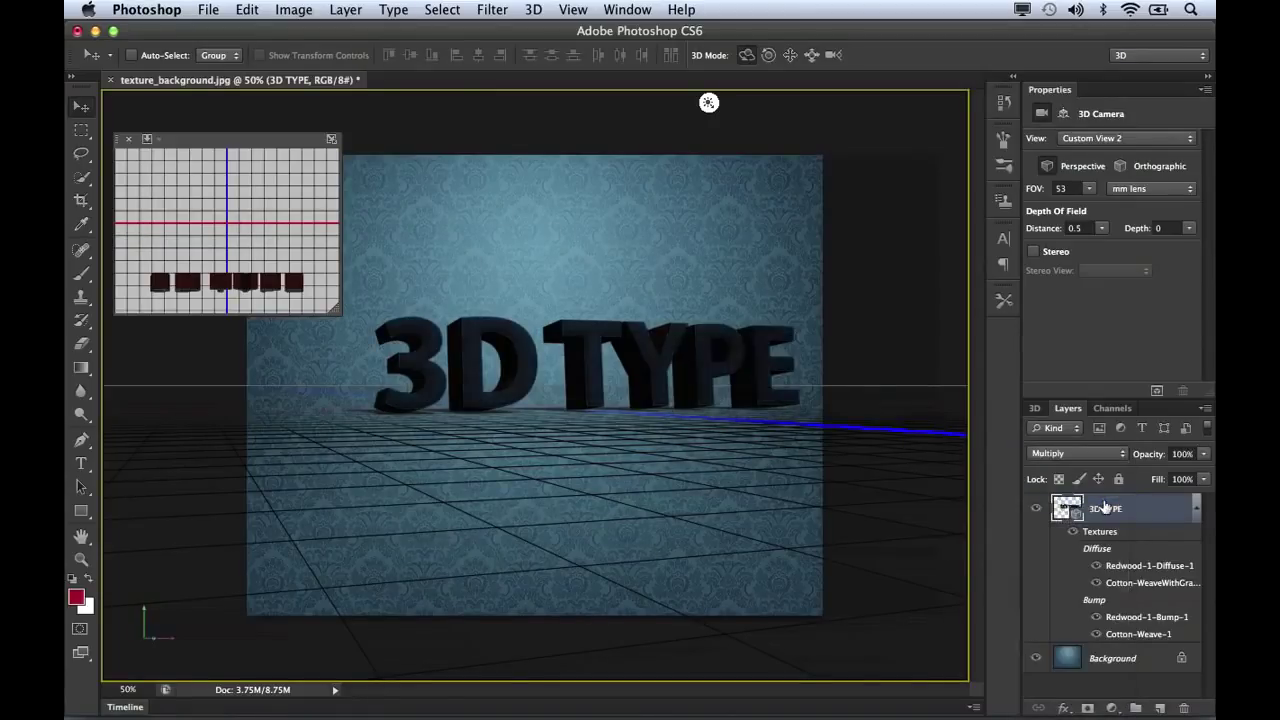
pyautogui.click(1205, 455)
pyautogui.moveTo(1205, 471); pyautogui.dragTo(1175, 469)
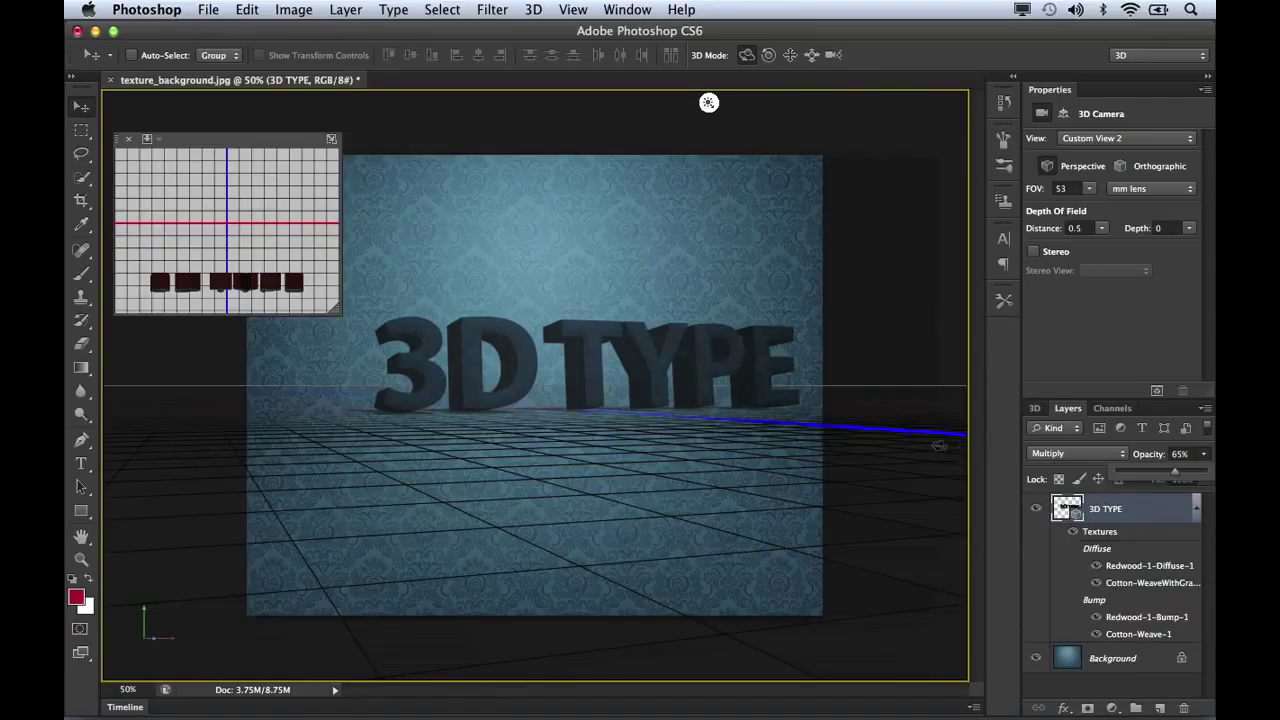
# Edit the 3D text's source to read "3-D TYPE", then save and close the source document to update the extrusion.
pyautogui.click(597, 372)
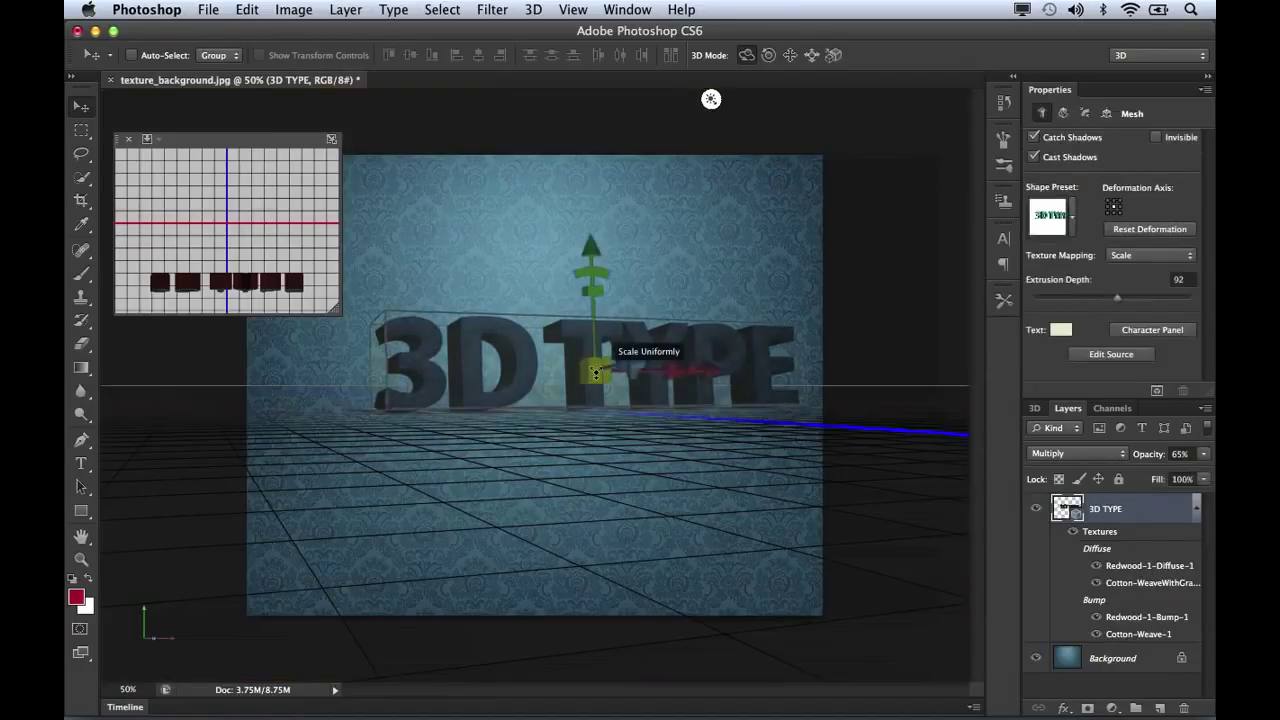
pyautogui.click(437, 388)
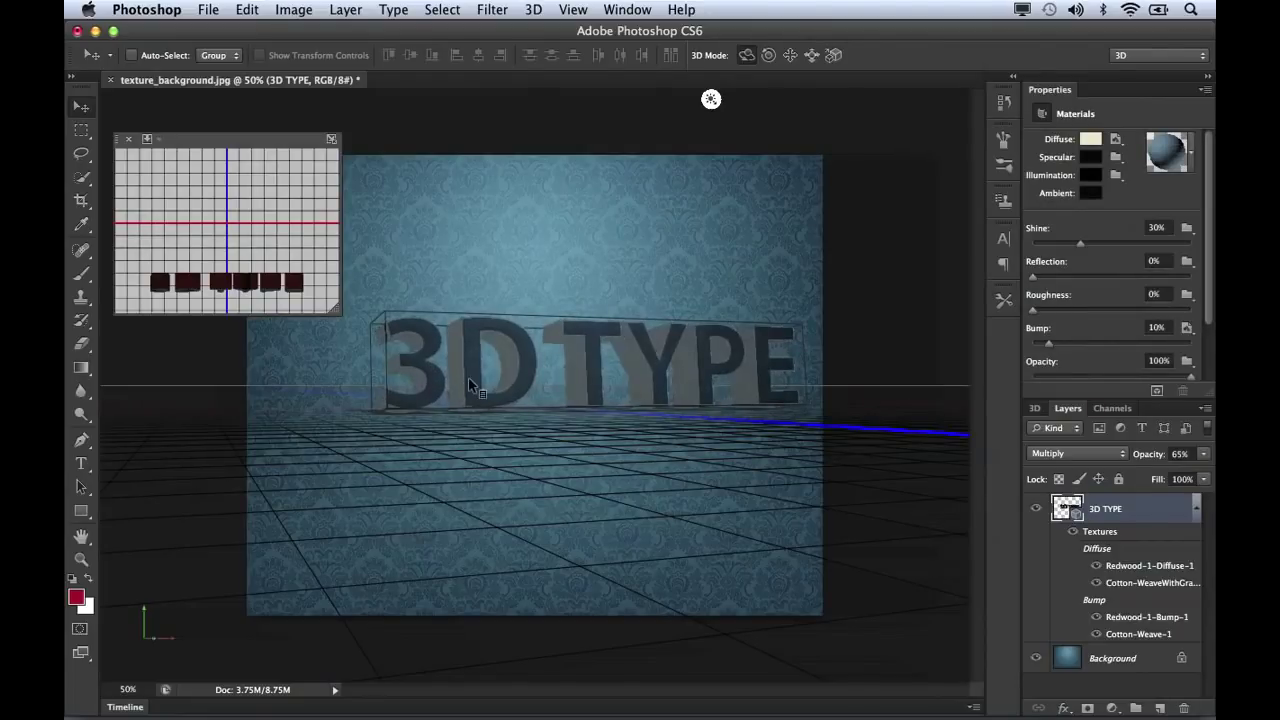
pyautogui.rightClick(470, 384)
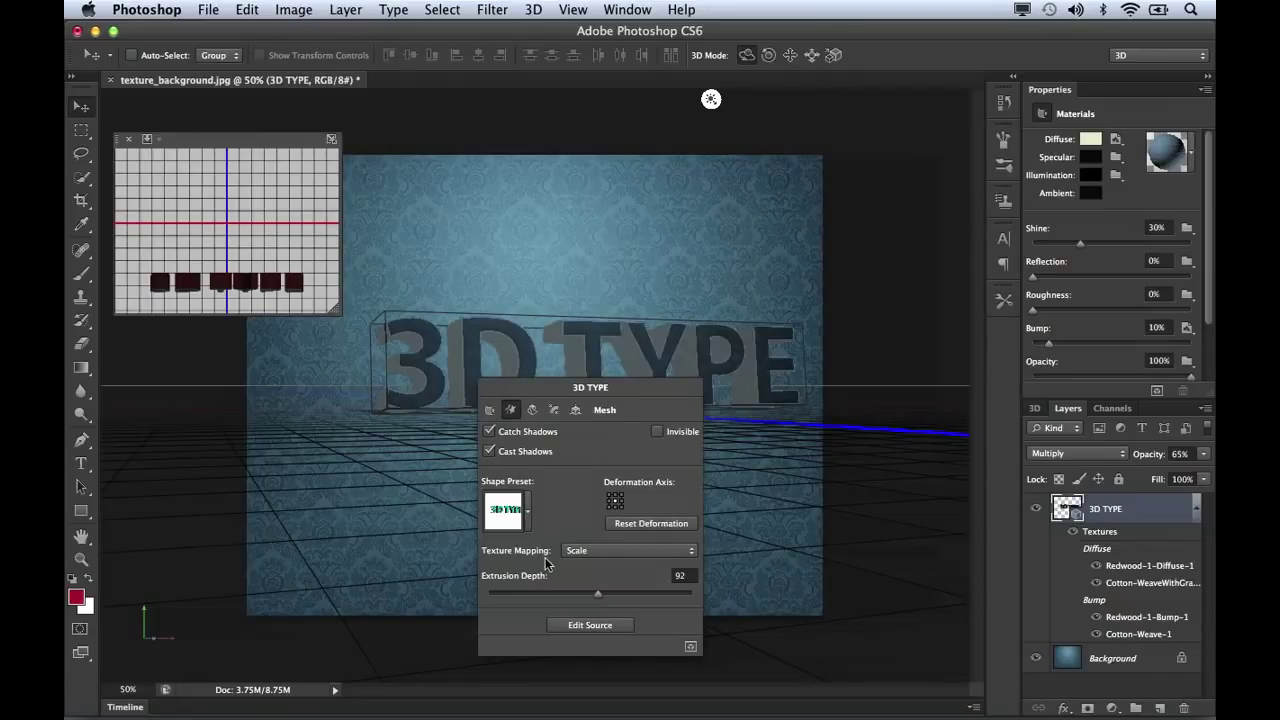
pyautogui.click(569, 628)
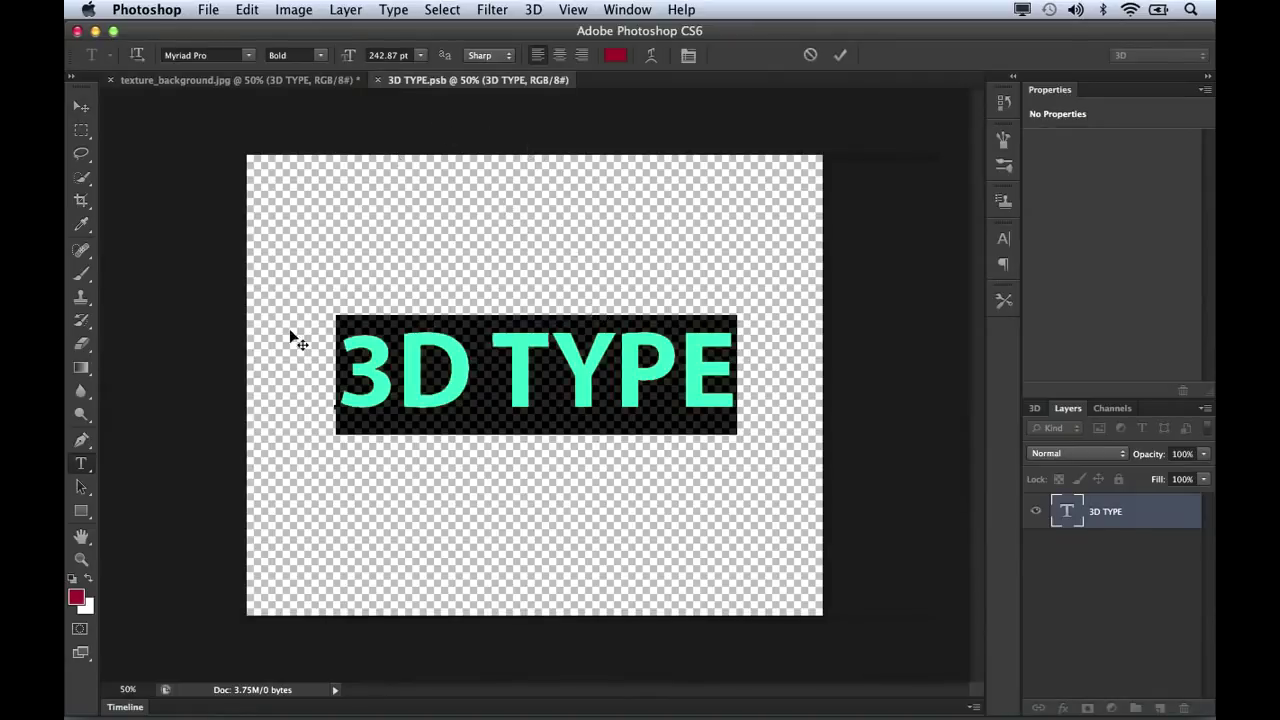
pyautogui.click(388, 366)
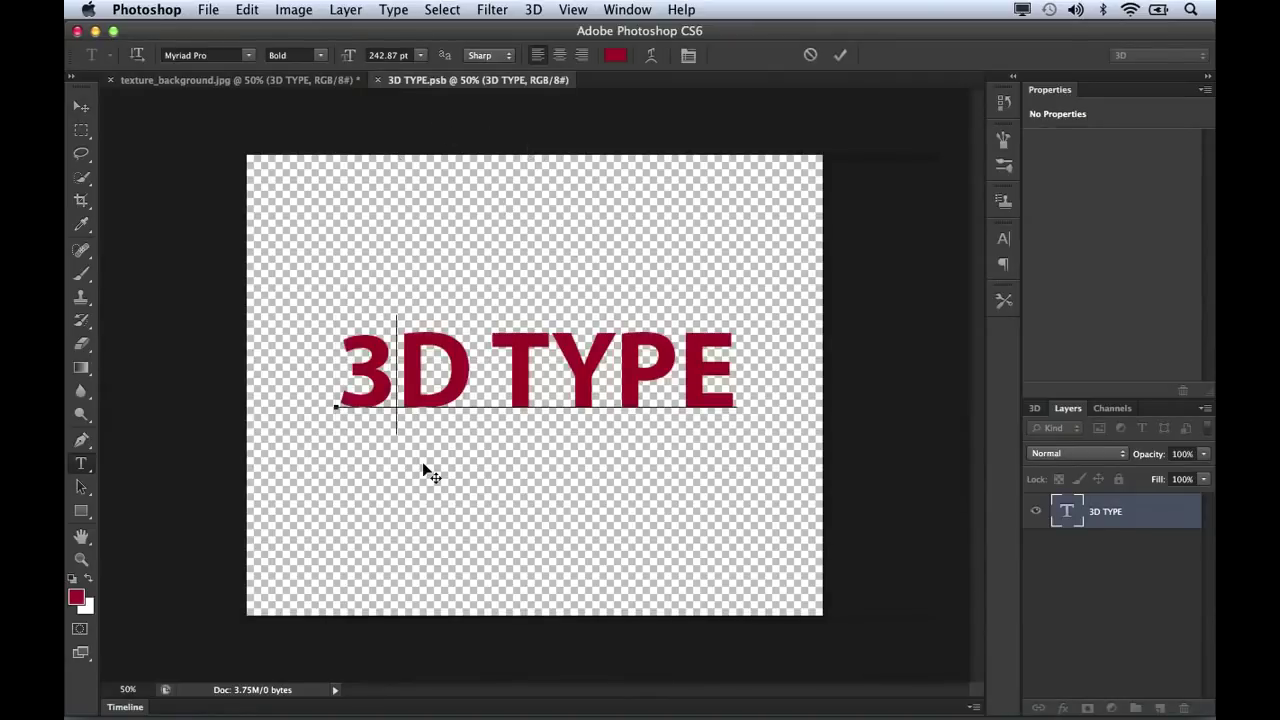
pyautogui.write('-')
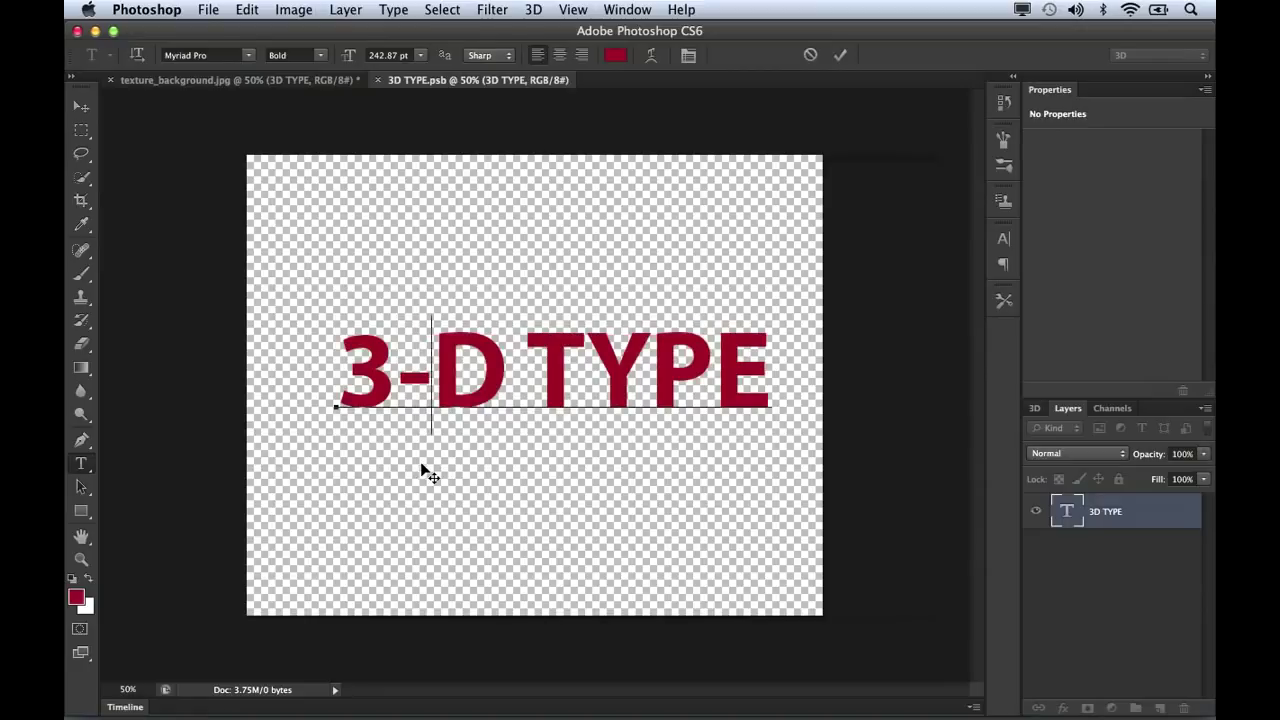
pyautogui.click(83, 109)
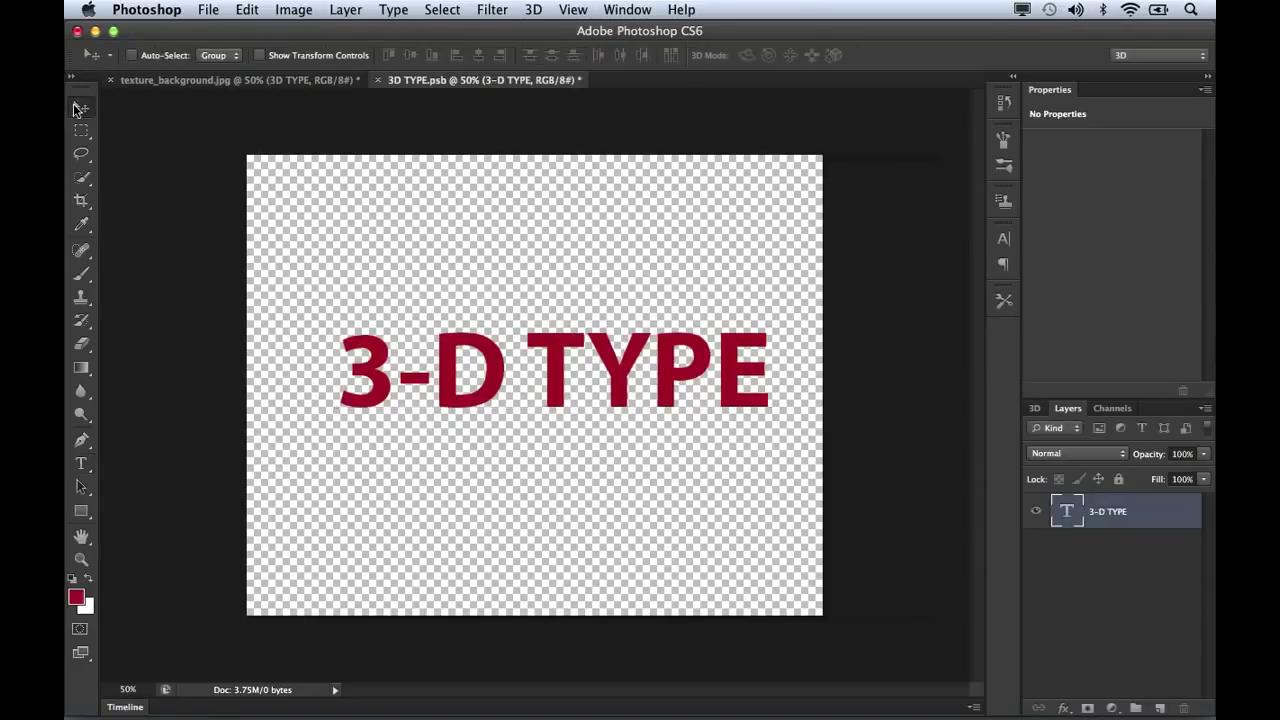
pyautogui.click(379, 80)
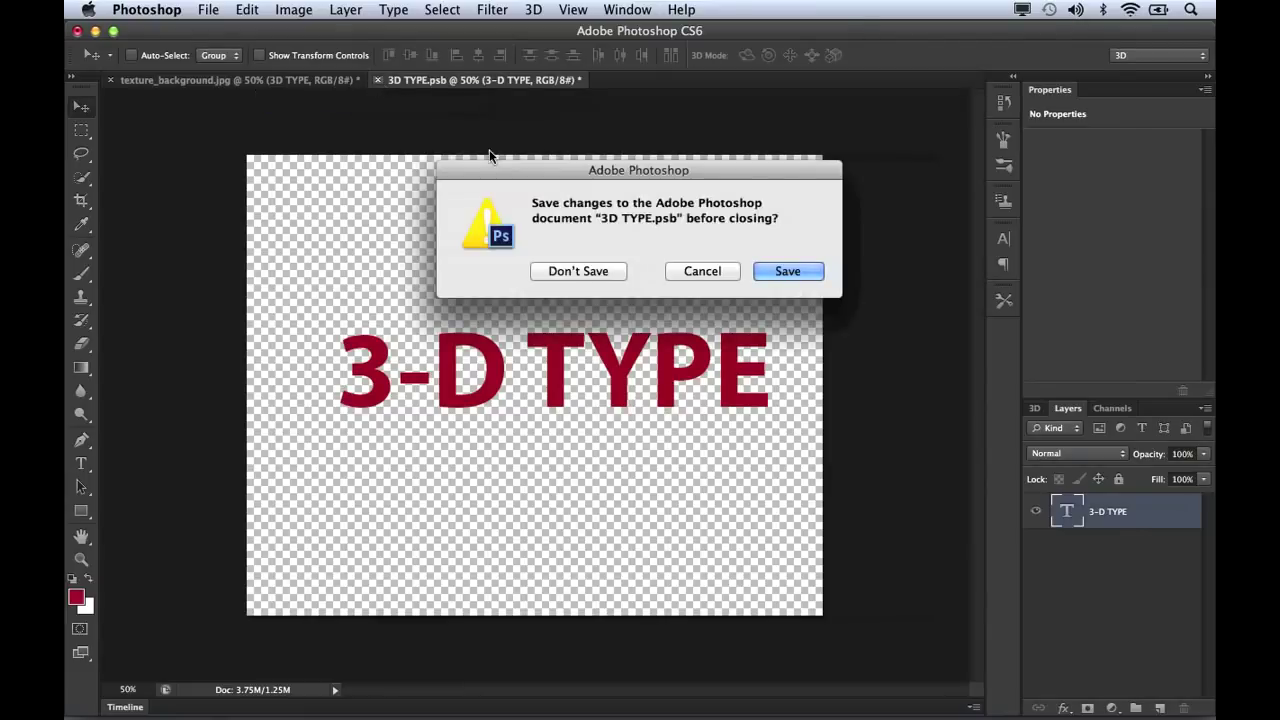
pyautogui.click(767, 274)
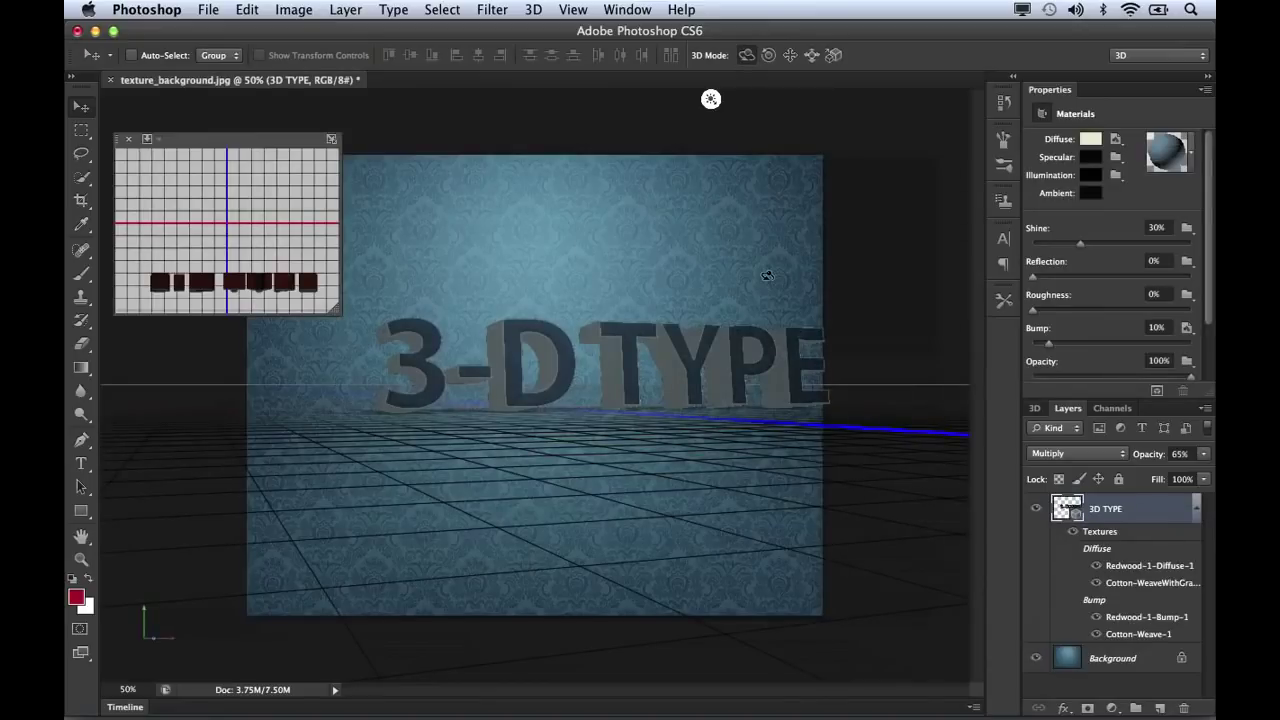
pyautogui.click(635, 374)
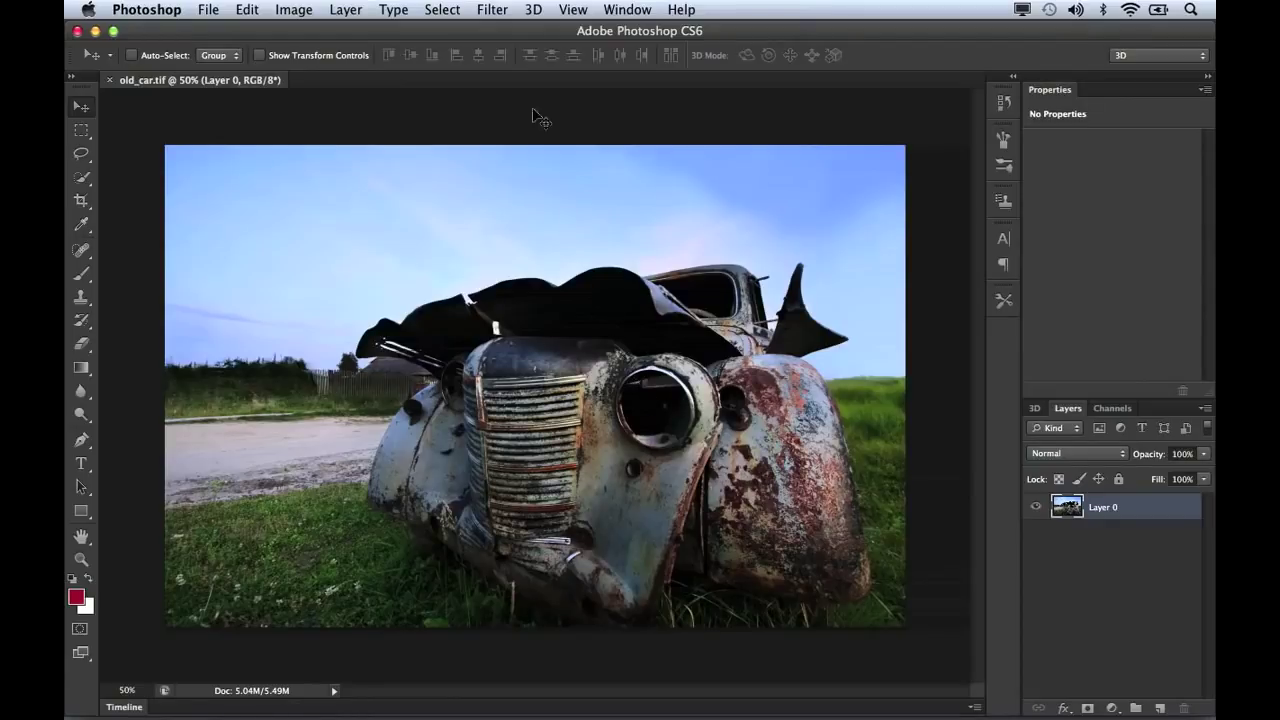
# Open the Field Blur filter for Layer 0 of old_car.tif.
pyautogui.click(494, 10)
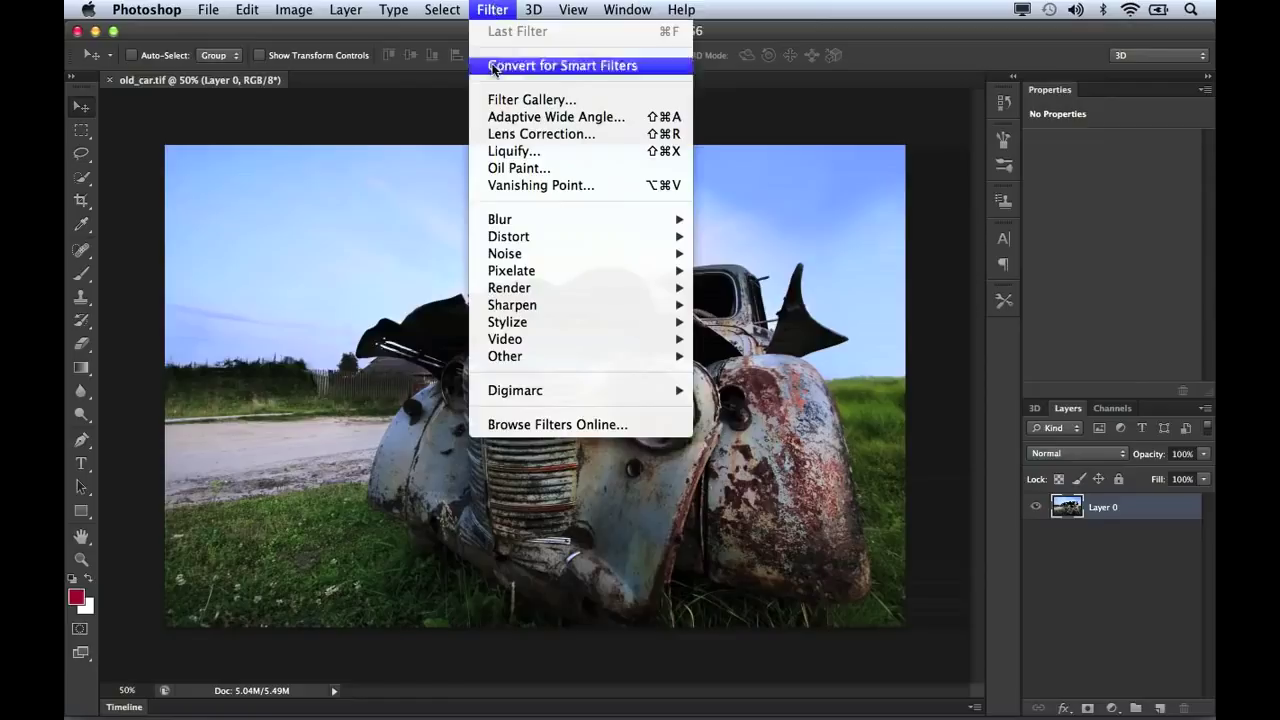
pyautogui.moveTo(534, 218)
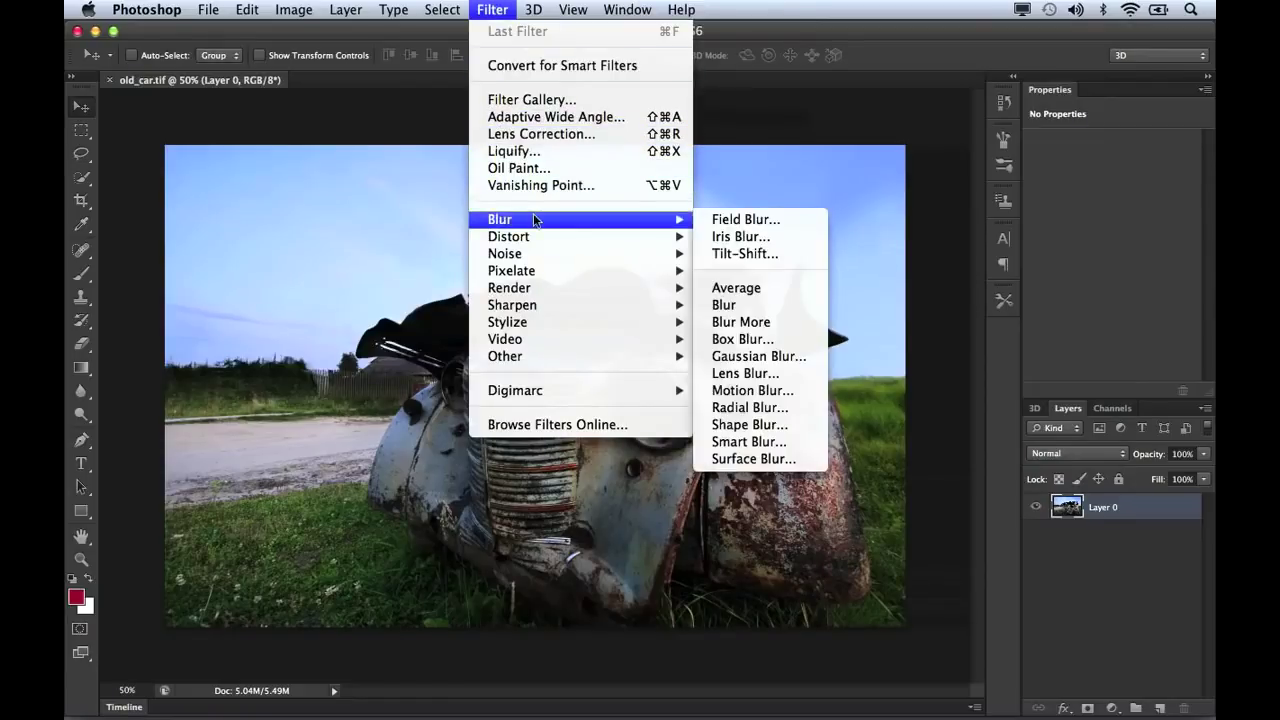
pyautogui.click(731, 220)
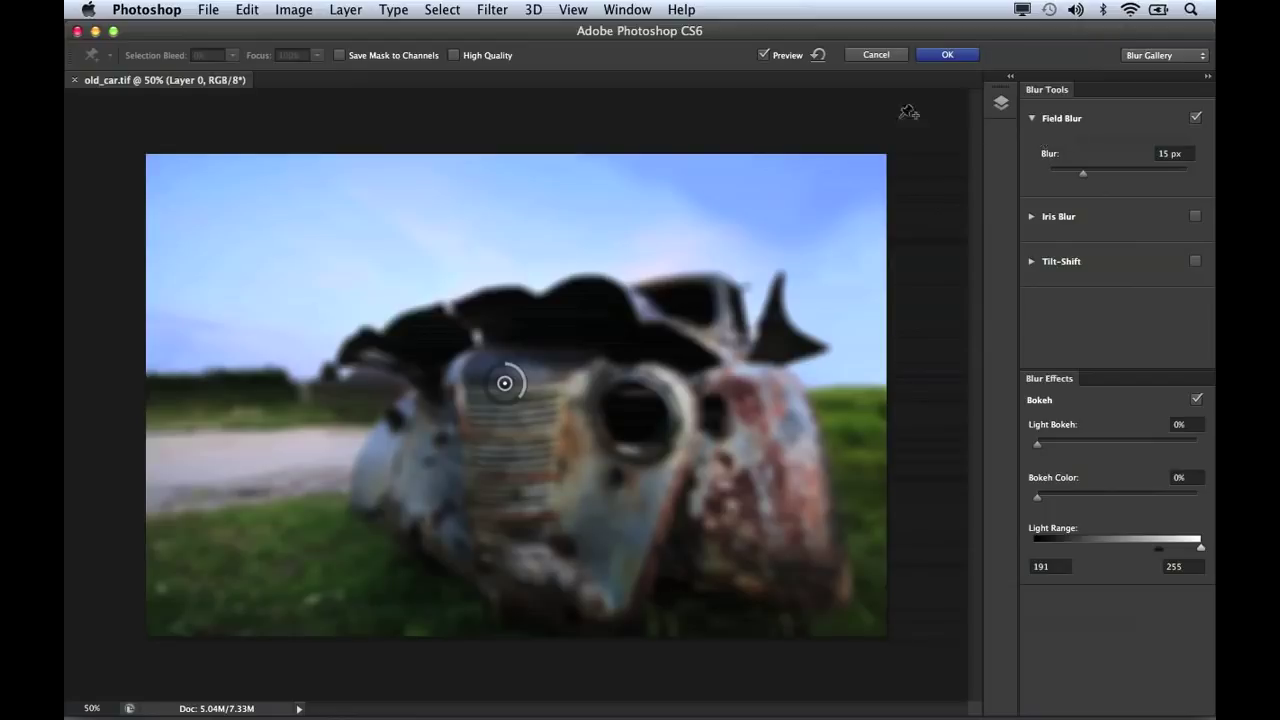
pyautogui.click(627, 10)
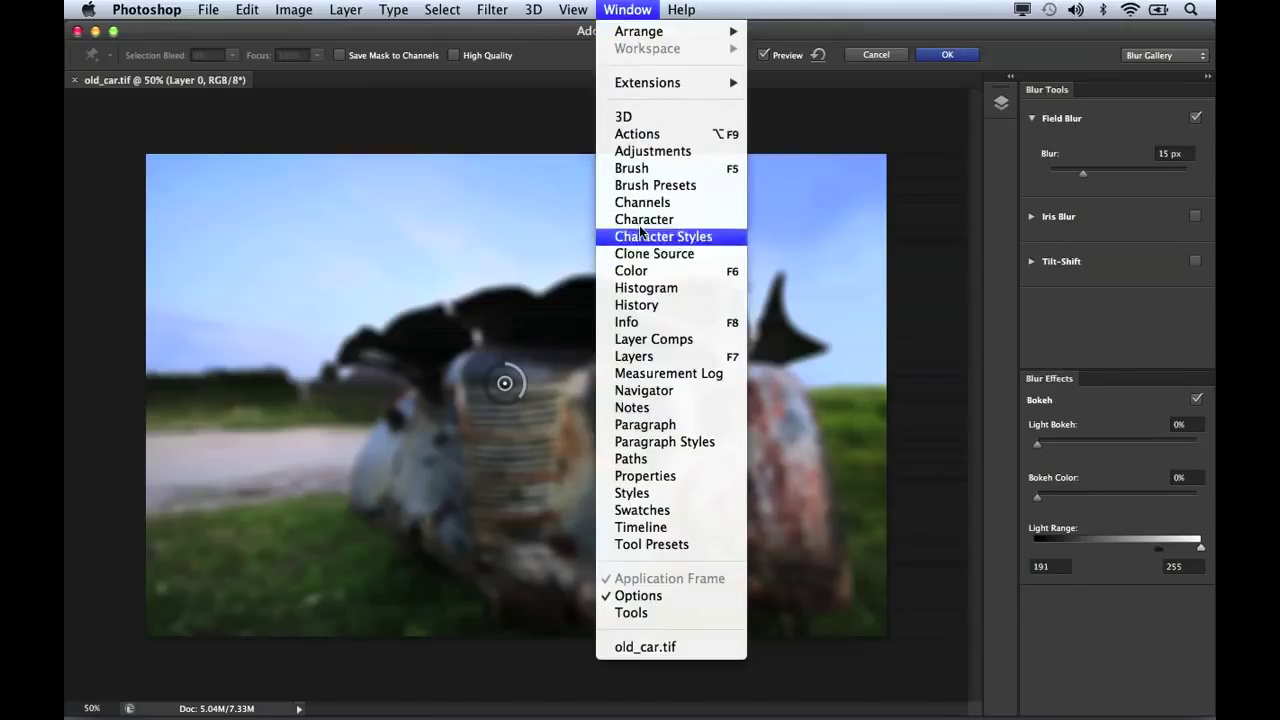
pyautogui.moveTo(570, 10)
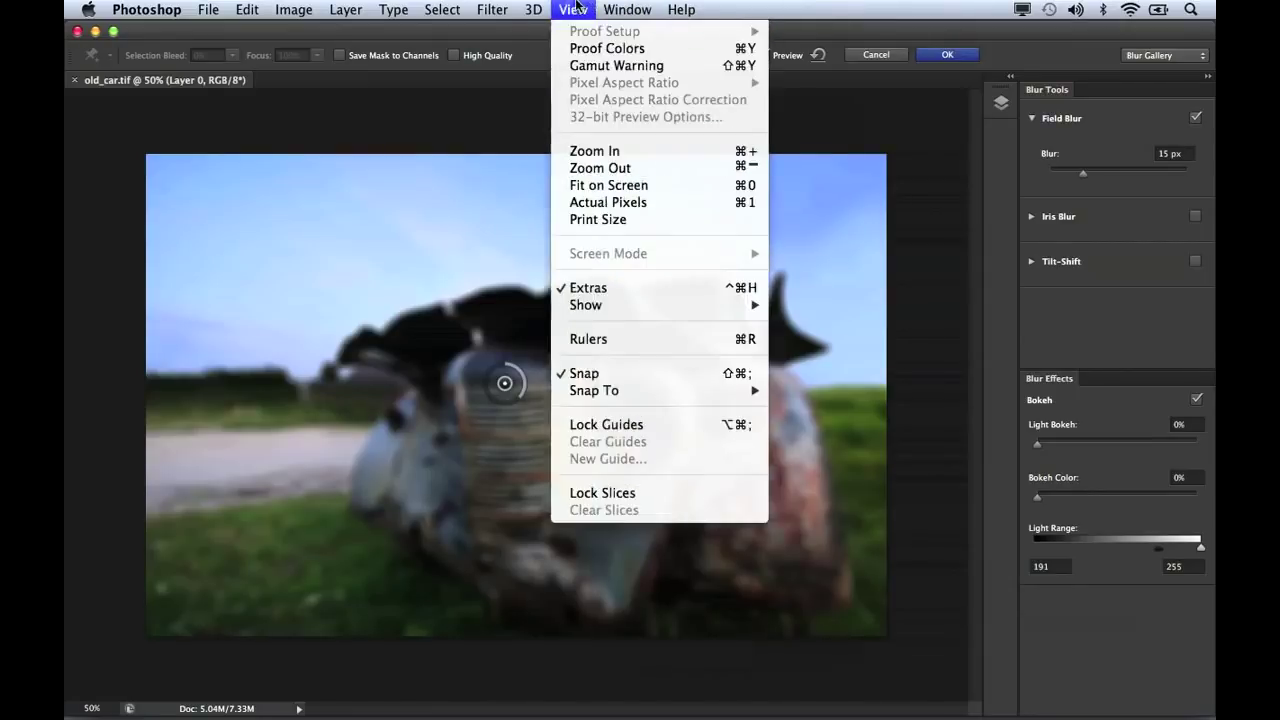
pyautogui.moveTo(398, 9)
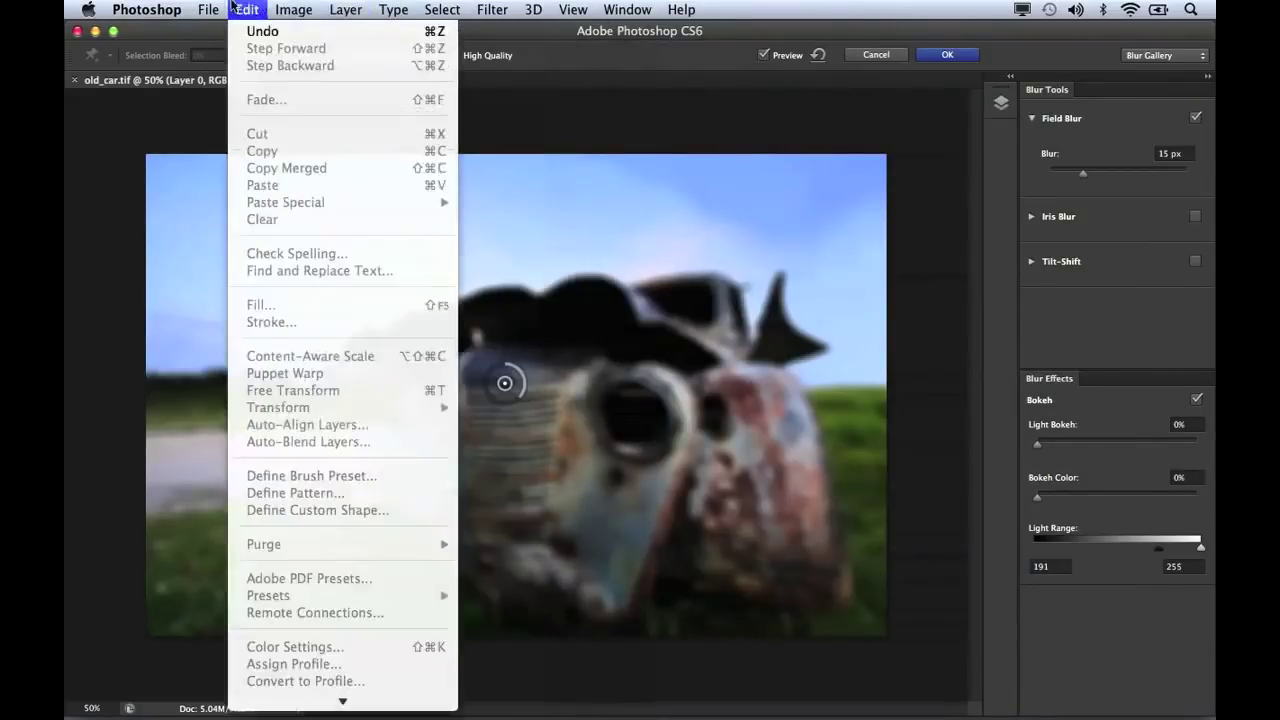
pyautogui.moveTo(184, 6)
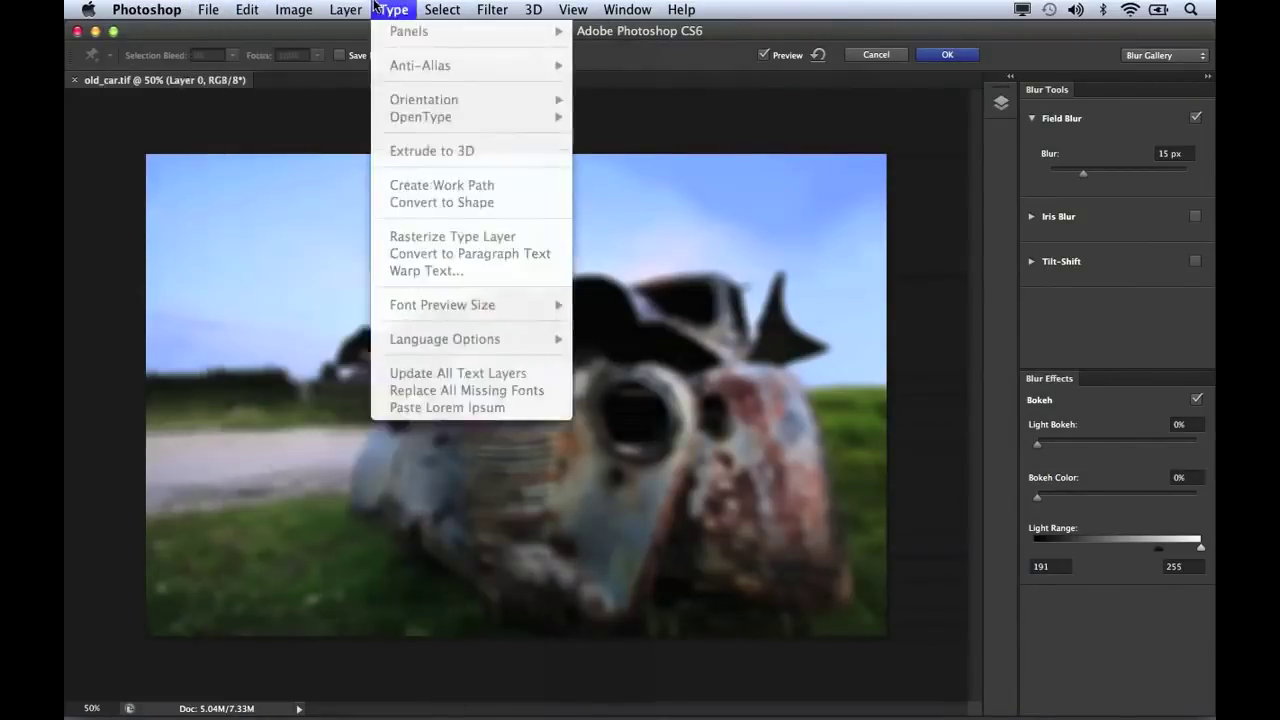
pyautogui.moveTo(484, 6)
pyautogui.moveTo(621, 6)
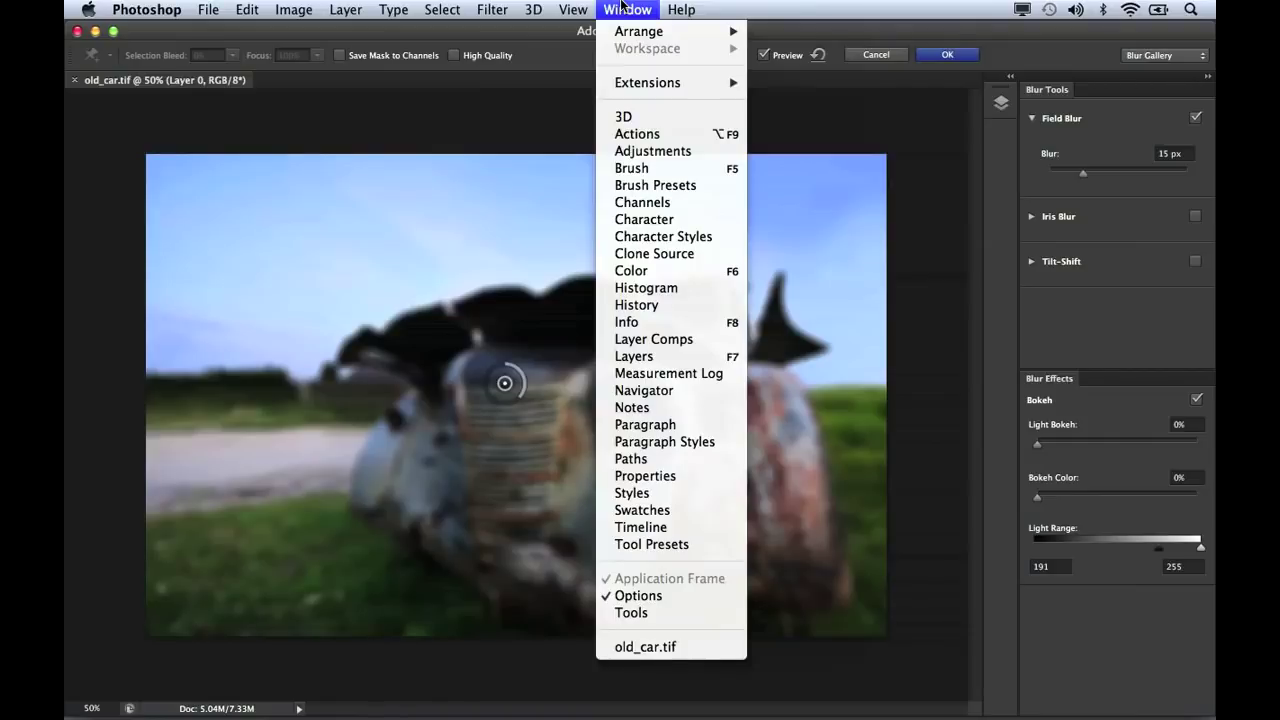
pyautogui.click(621, 8)
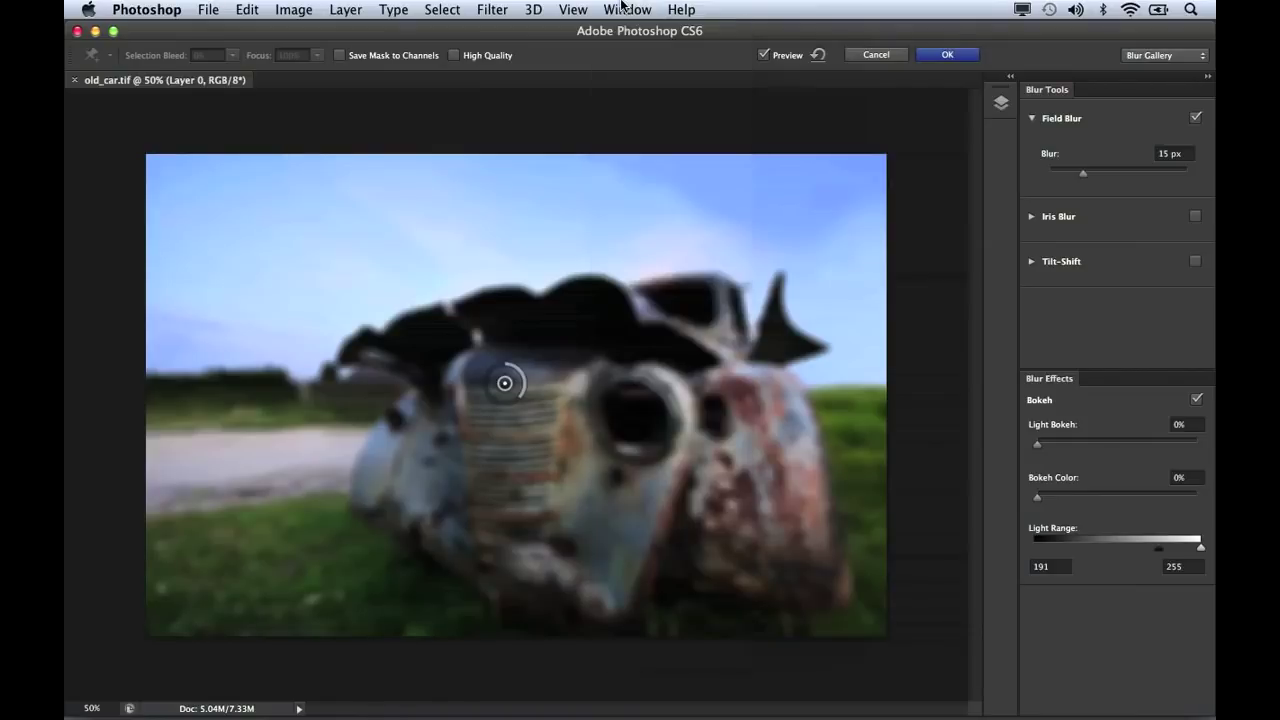
# Check the layer stack within the blur workspace and reset the Blur Gallery workspace.
pyautogui.click(1001, 102)
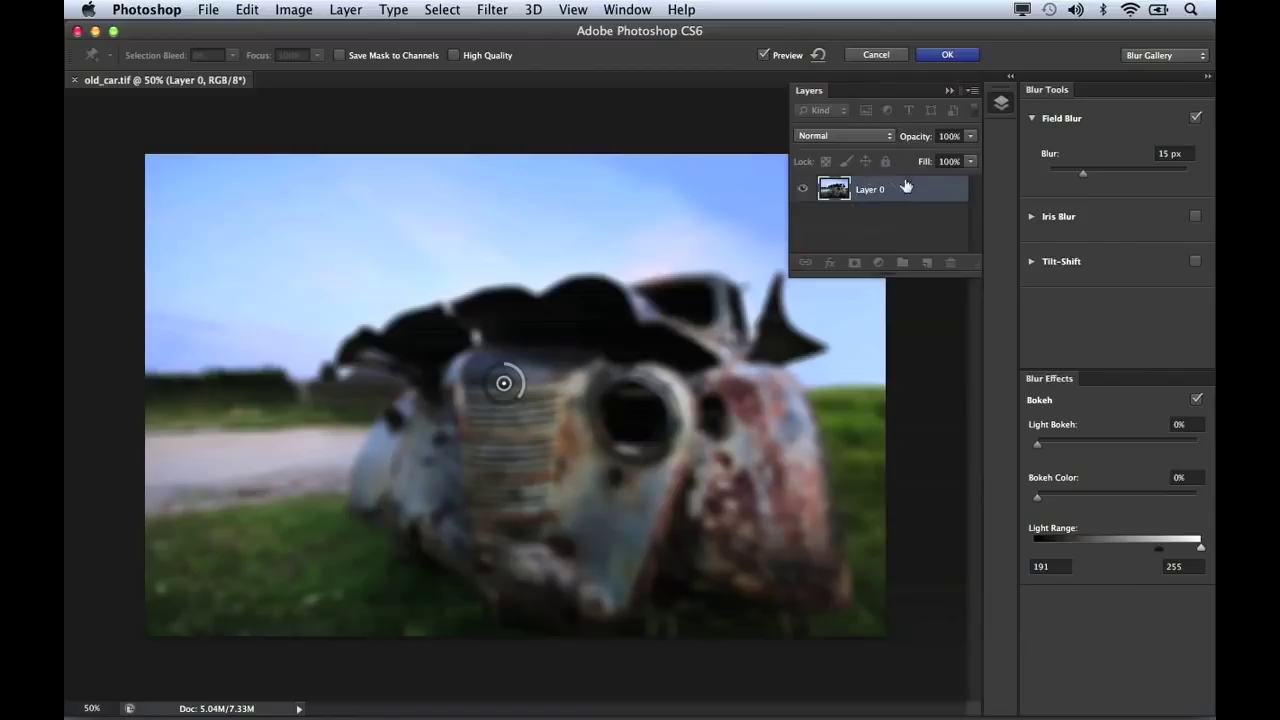
pyautogui.click(1003, 106)
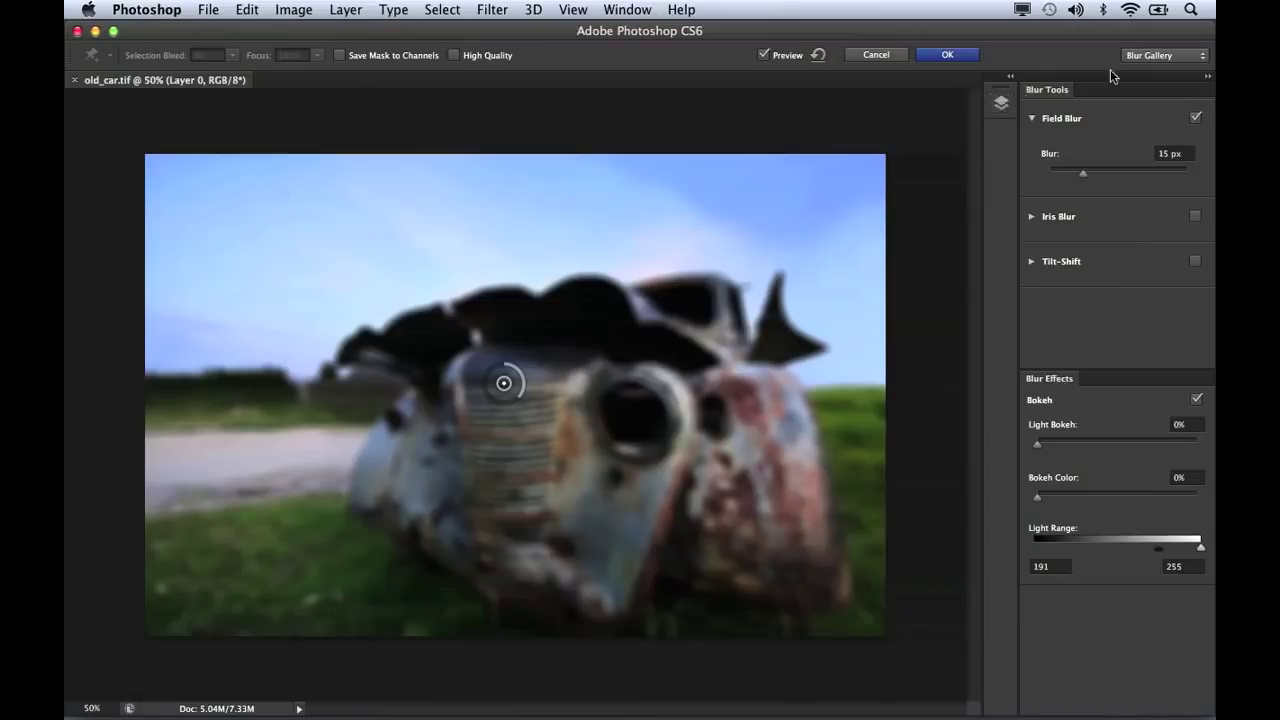
pyautogui.click(1187, 59)
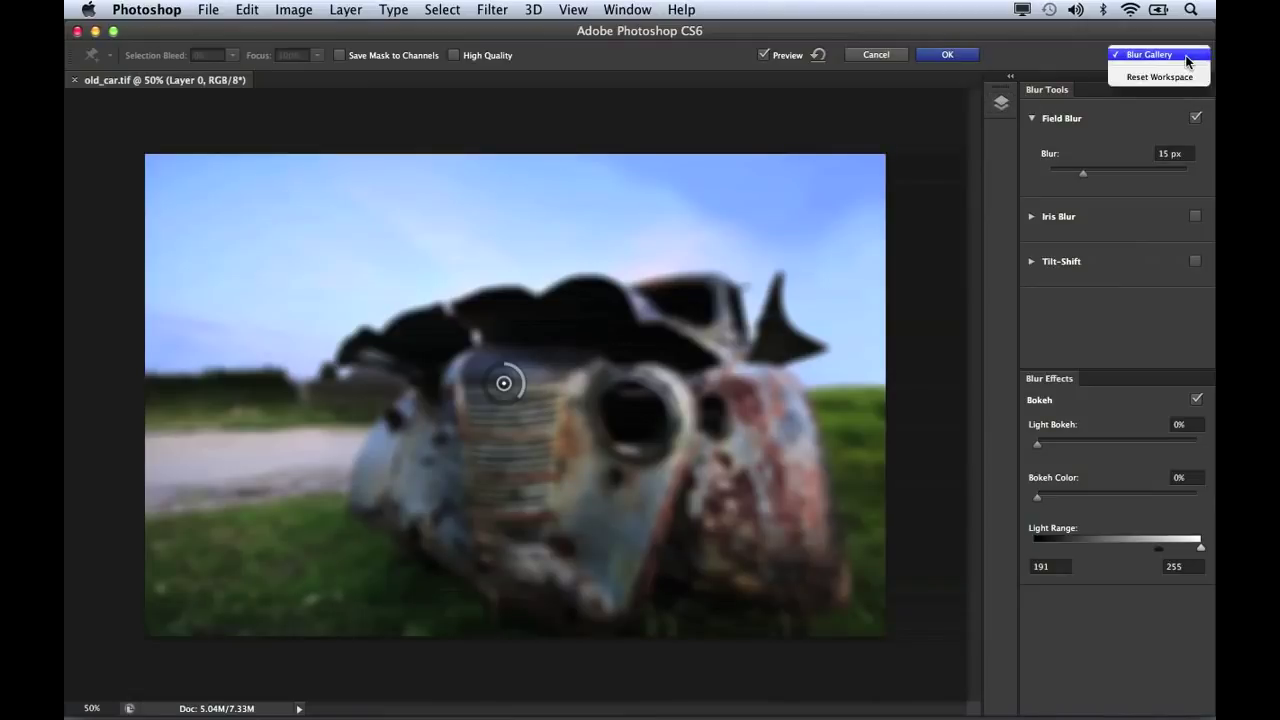
pyautogui.click(1188, 77)
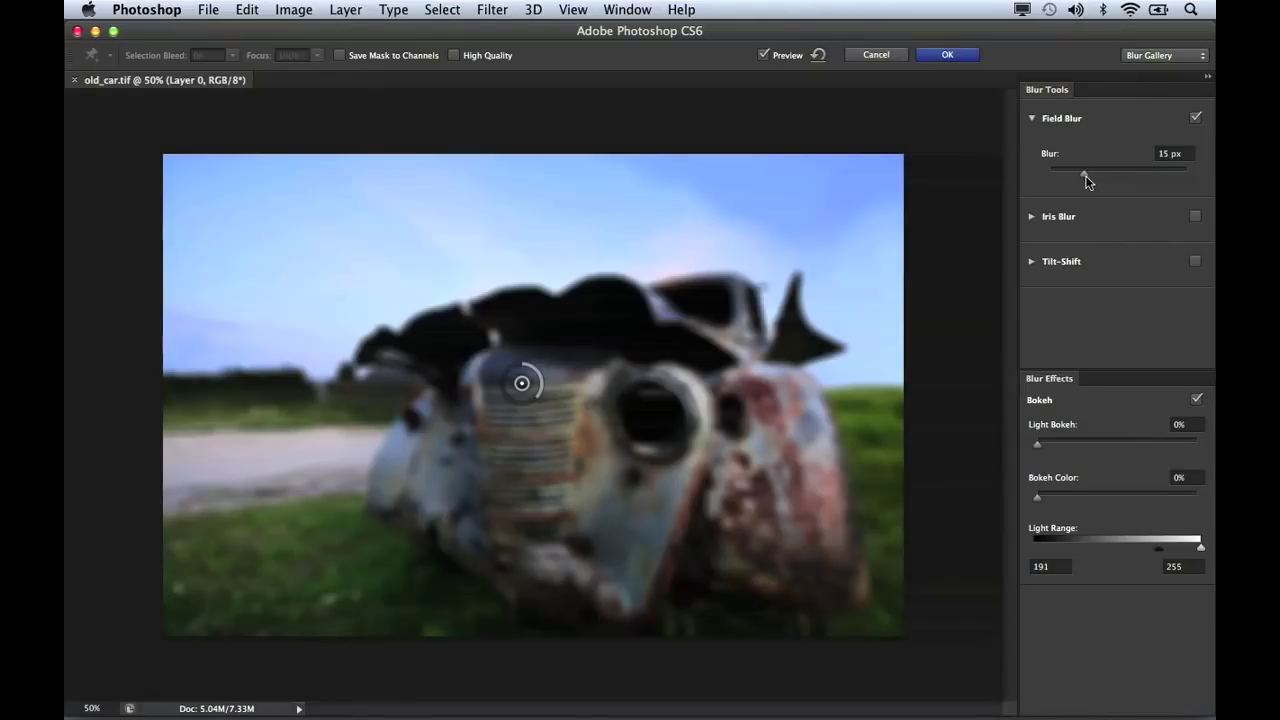
# Set the Field Blur amount of the pin on the car's grille to 11 px.
pyautogui.moveTo(1086, 176)
pyautogui.mouseDown()
pyautogui.moveTo(1097, 176)
pyautogui.moveTo(1084, 178)
pyautogui.mouseUp()
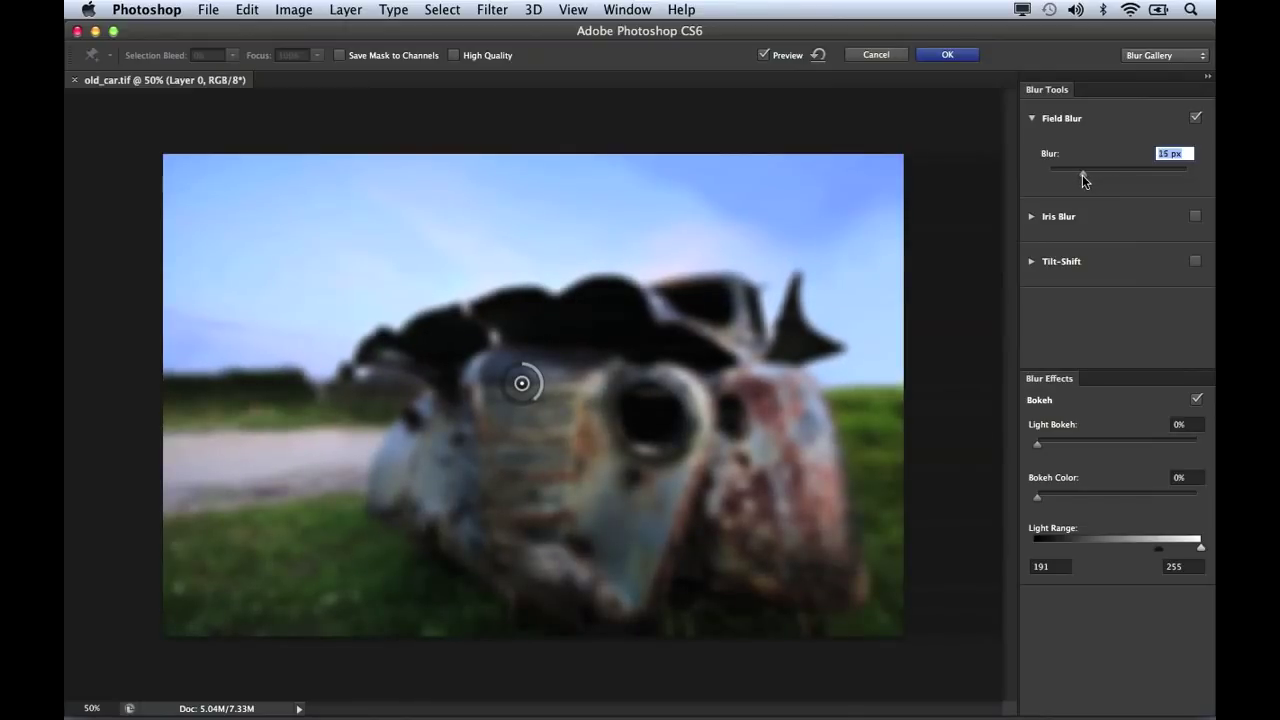
pyautogui.moveTo(1082, 175); pyautogui.dragTo(1079, 176)
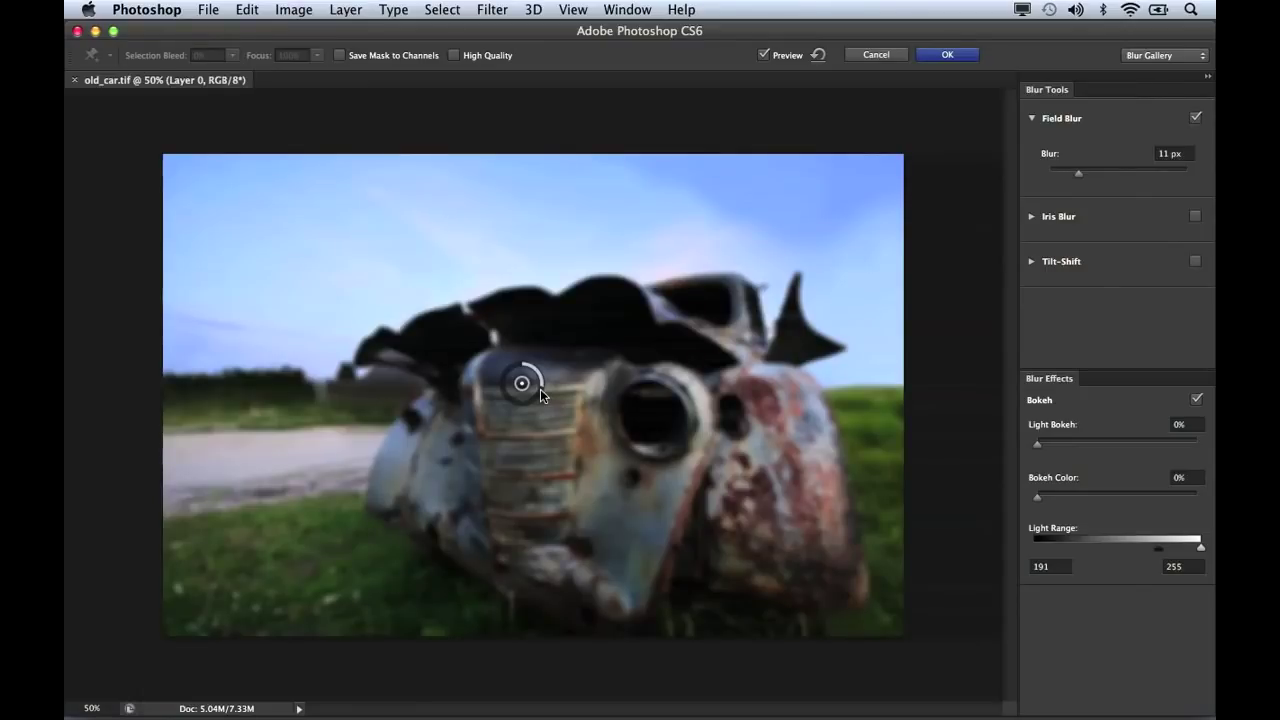
# Set the grille pin's Field Blur amount to 14 px and move the pin to the car's rear fender beside the road.
pyautogui.moveTo(541, 386)
pyautogui.mouseDown()
pyautogui.moveTo(512, 399)
pyautogui.moveTo(537, 401)
pyautogui.mouseUp()
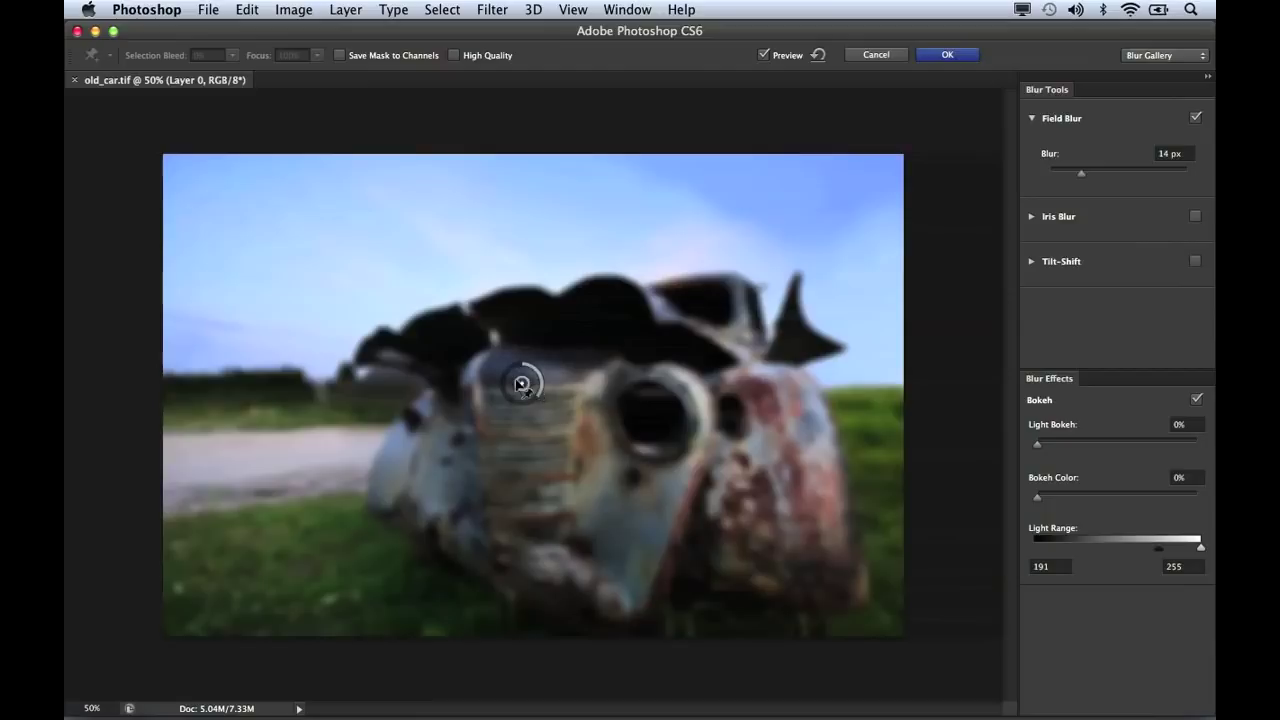
pyautogui.moveTo(505, 398); pyautogui.dragTo(380, 475)
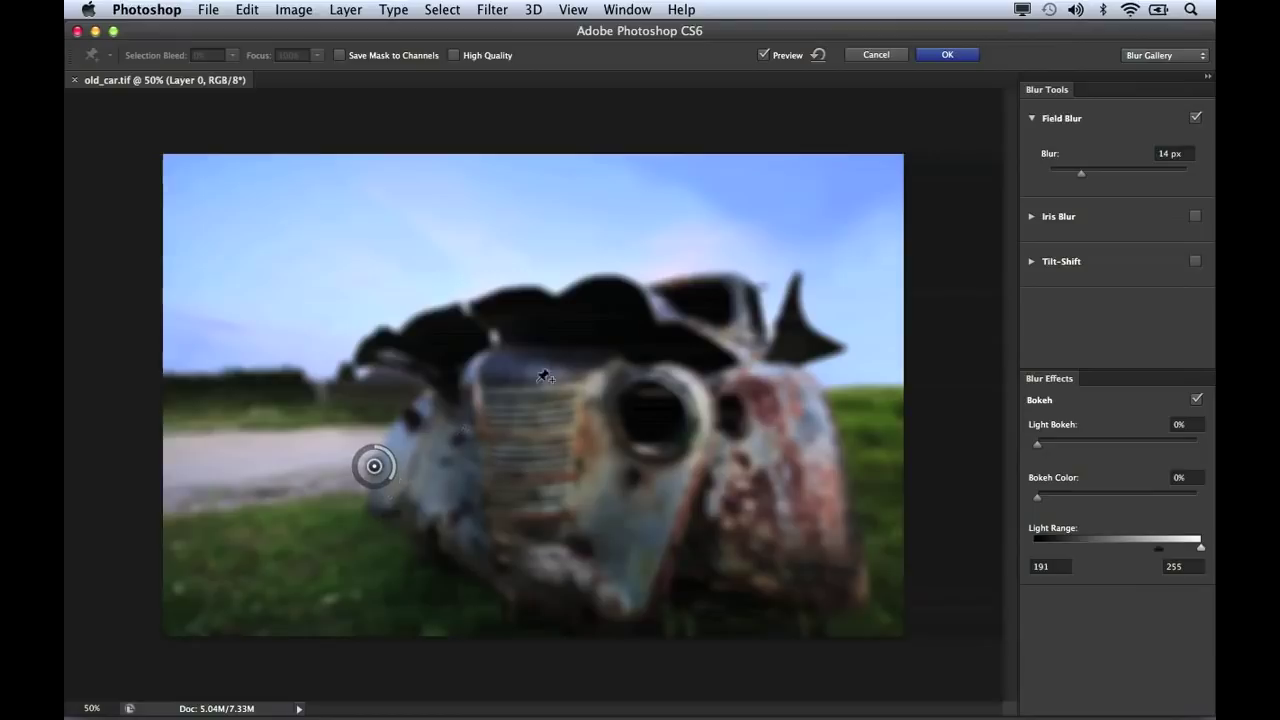
# Add a second Field Blur pin at the car's cab, move it just above the headlight, and set its blur to 1 px.
pyautogui.click(739, 286)
pyautogui.moveTo(754, 305); pyautogui.dragTo(749, 270)
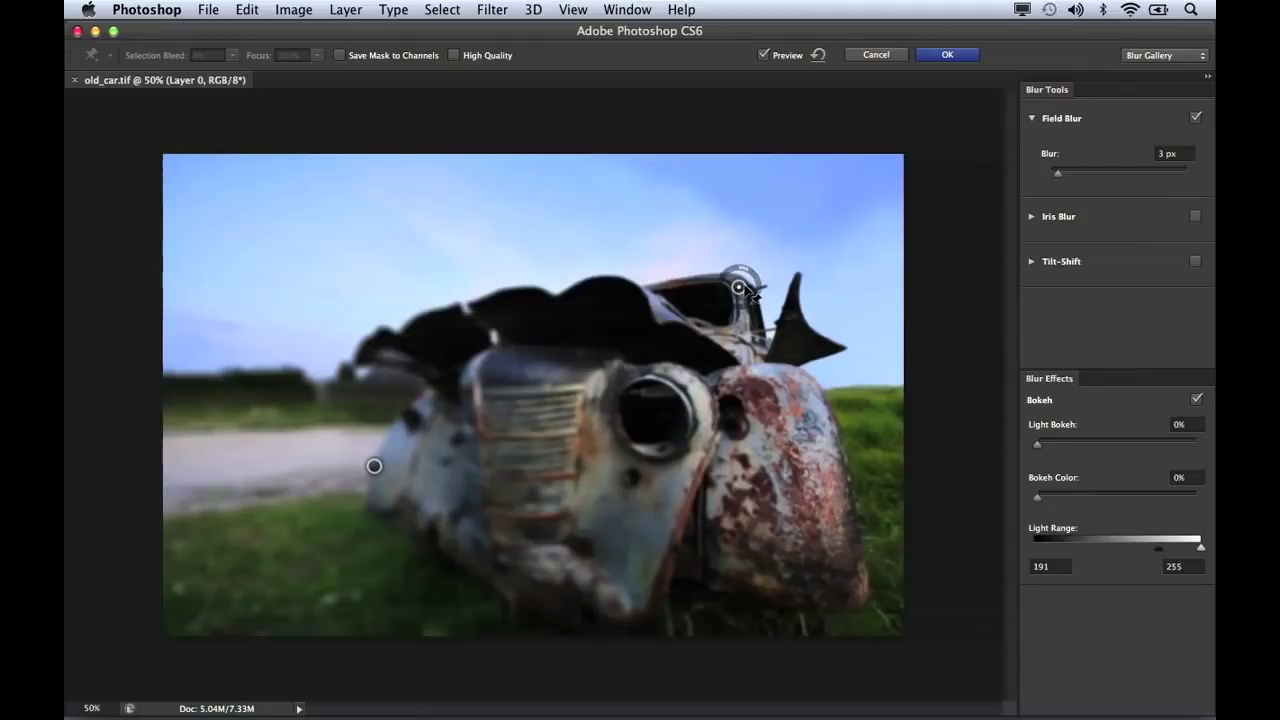
pyautogui.moveTo(740, 288); pyautogui.dragTo(692, 373)
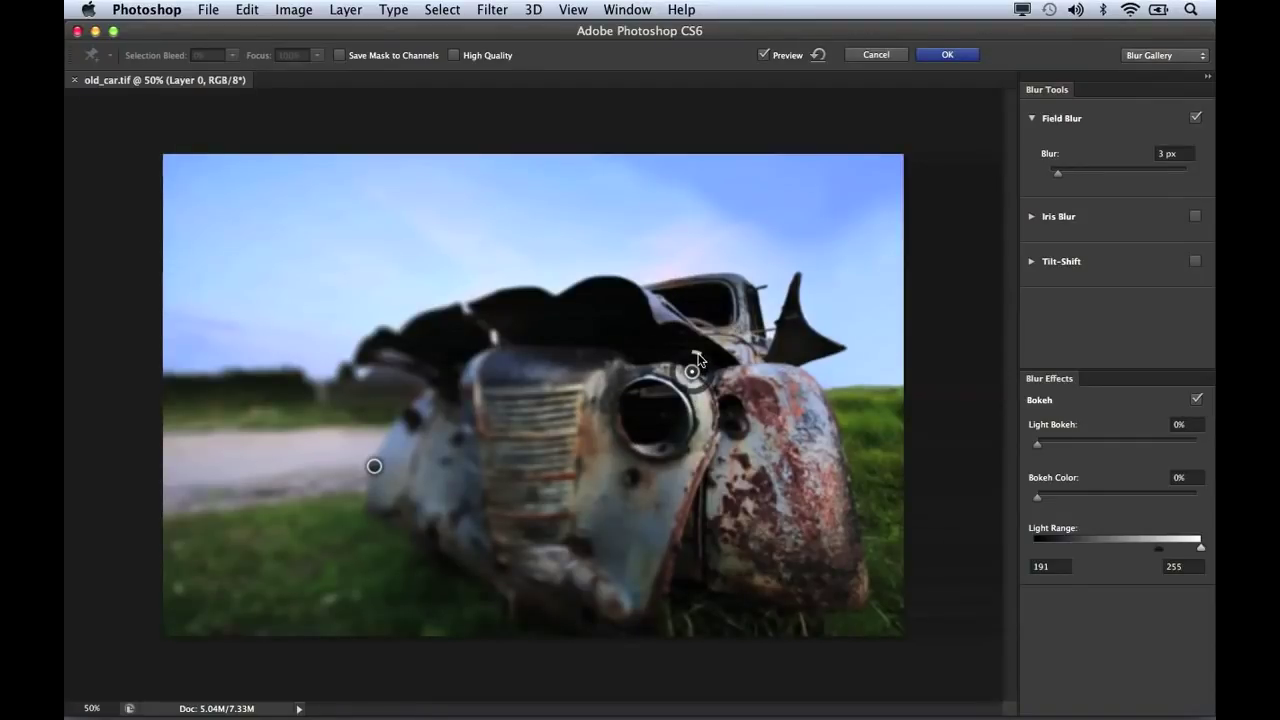
pyautogui.moveTo(699, 354); pyautogui.dragTo(696, 352)
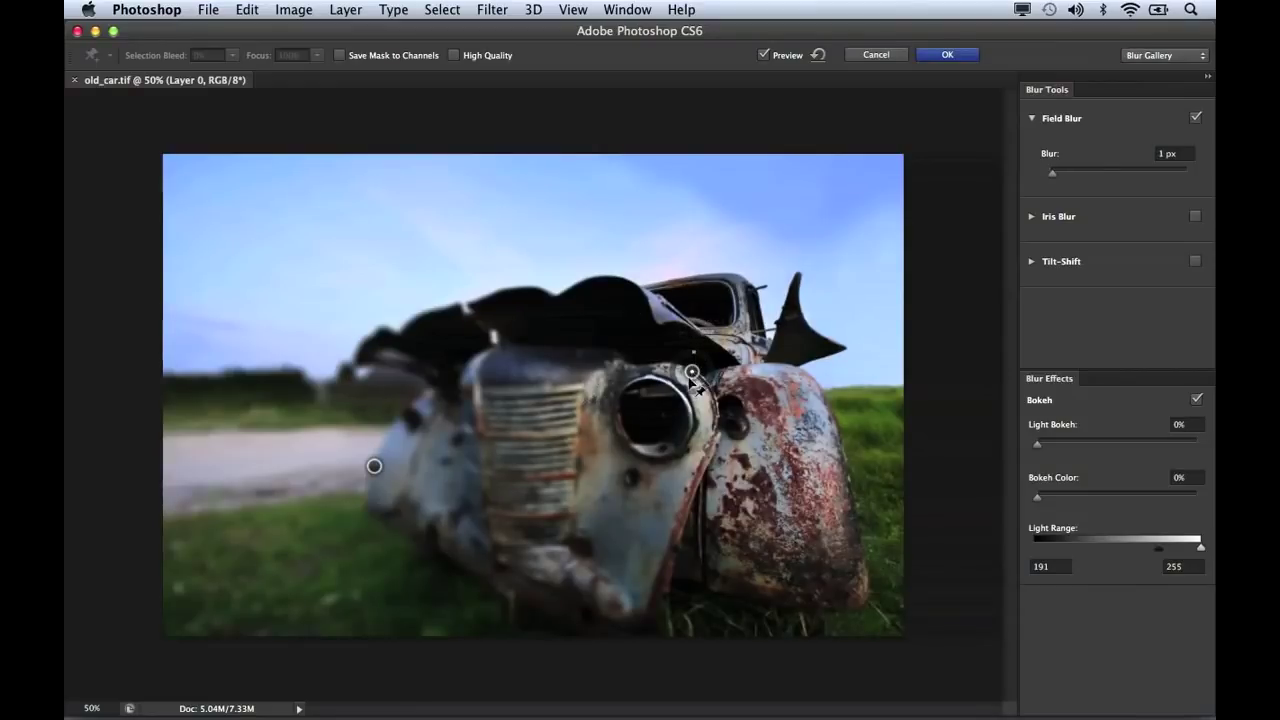
# Select the rear fender pin, set Light Bokeh to 37%, and toggle the Bokeh effect off.
pyautogui.click(373, 465)
pyautogui.moveTo(1041, 449); pyautogui.dragTo(1096, 438)
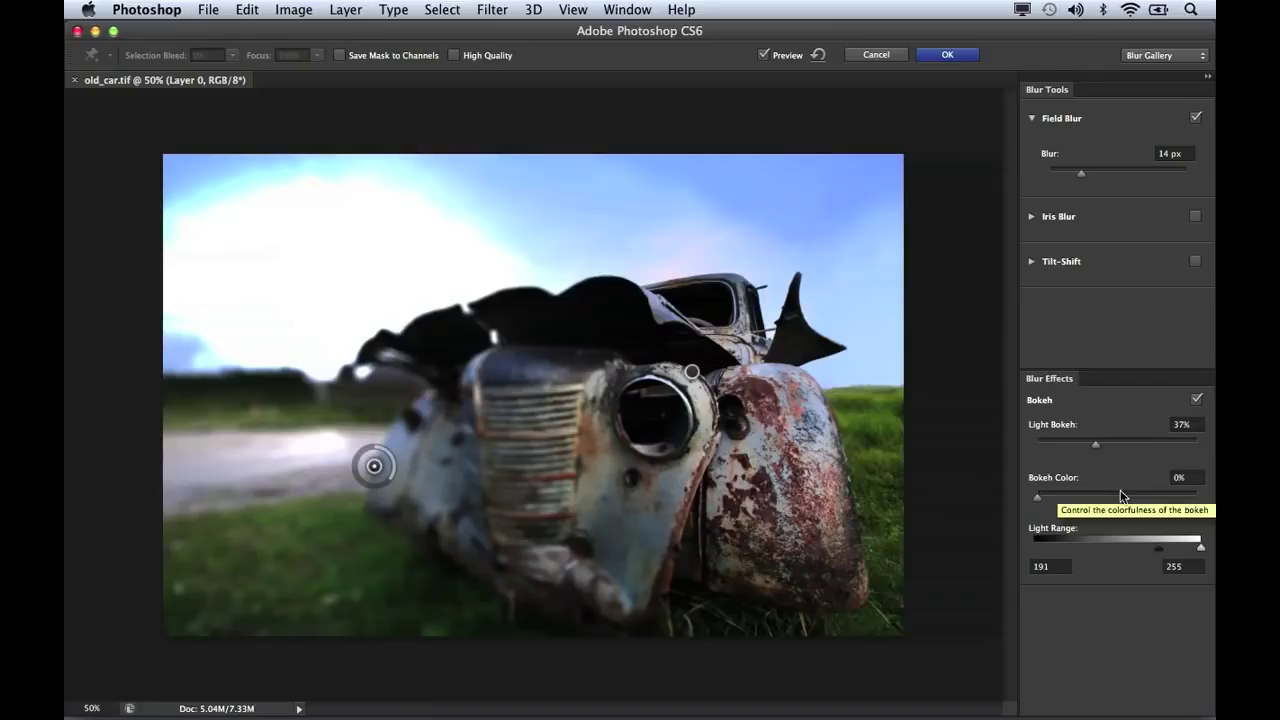
pyautogui.click(1197, 400)
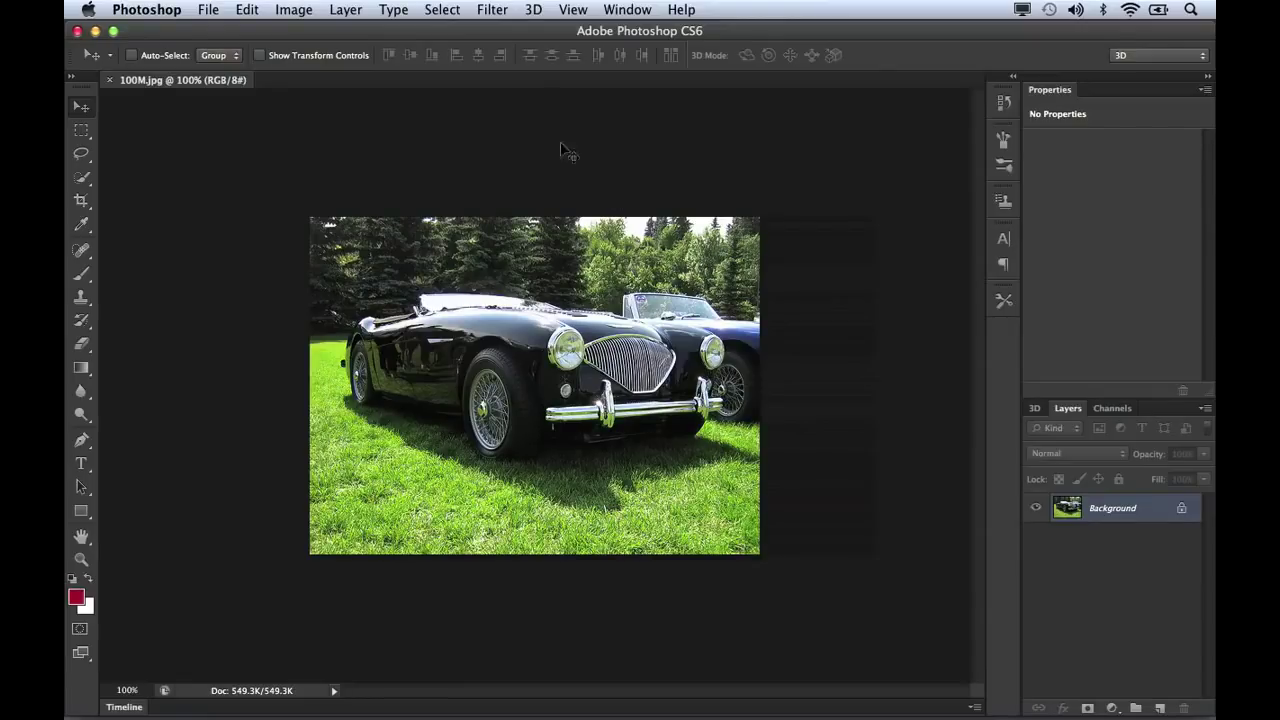
# Open the Iris Blur filter on 100M.jpg, center the ellipse on the front headlight, and narrow and slightly rotate it.
pyautogui.click(493, 12)
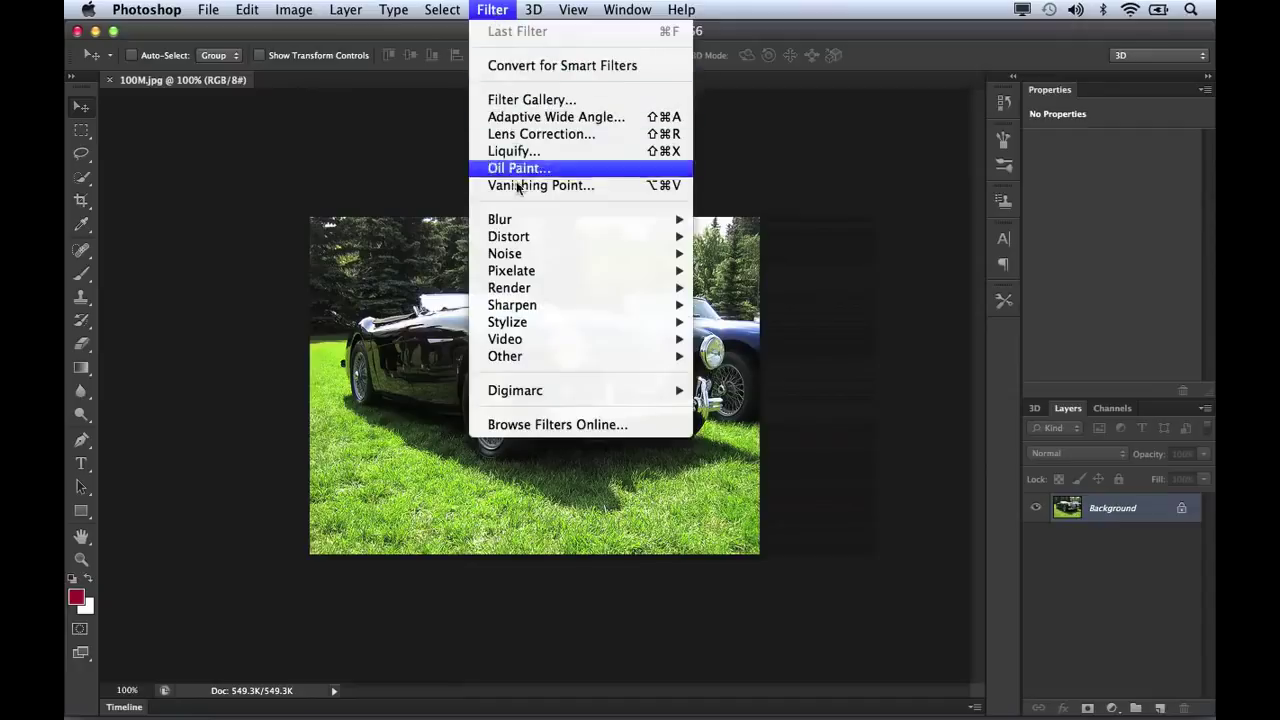
pyautogui.moveTo(540, 218)
pyautogui.click(738, 236)
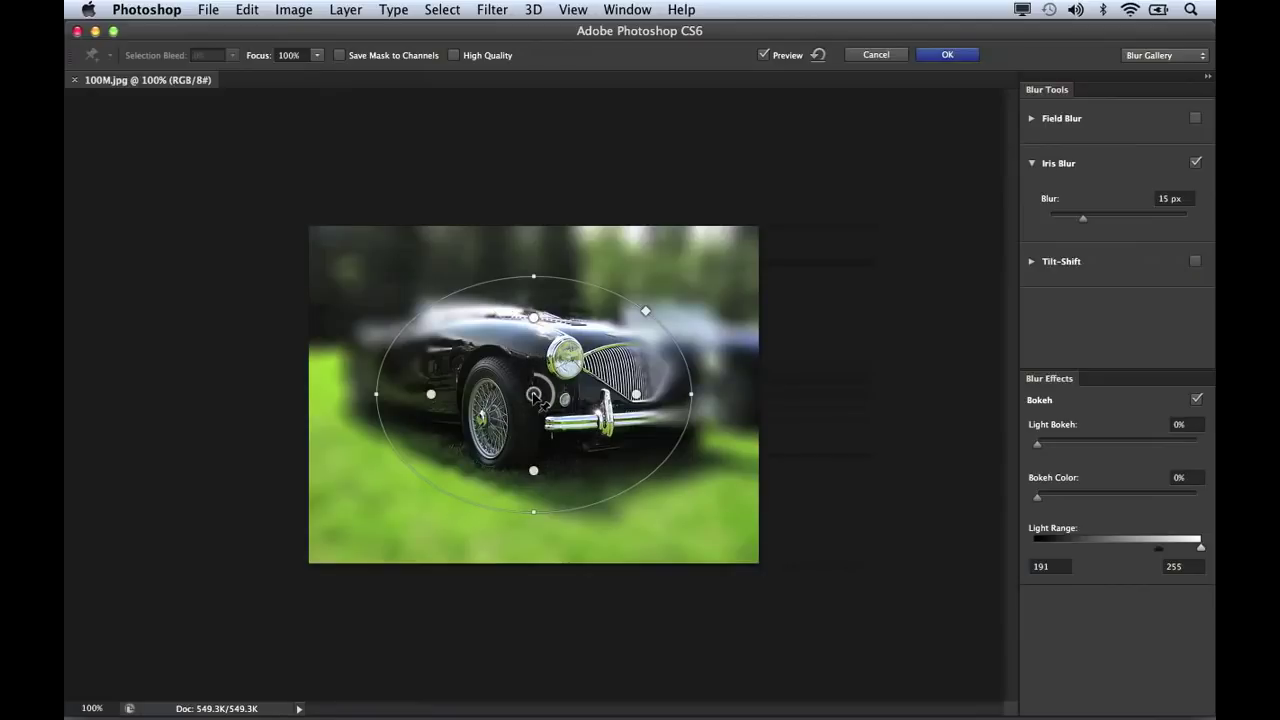
pyautogui.moveTo(534, 394); pyautogui.dragTo(567, 363)
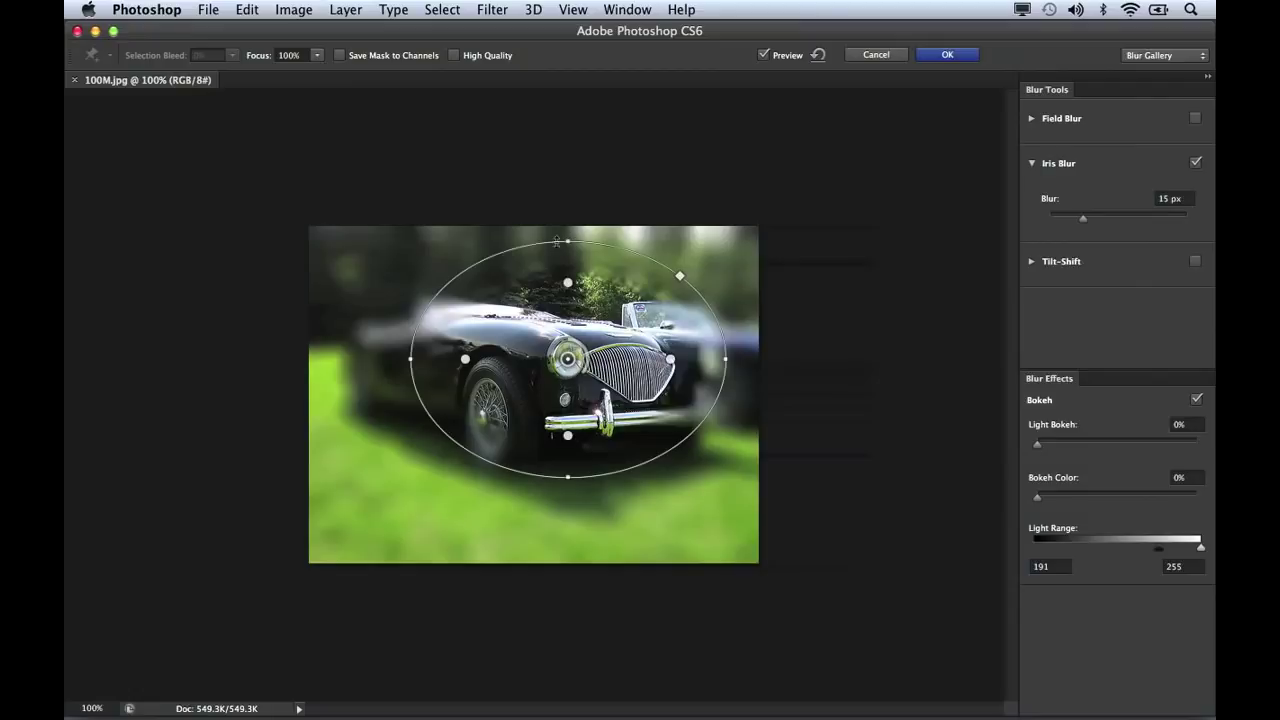
pyautogui.moveTo(409, 360)
pyautogui.mouseDown()
pyautogui.moveTo(442, 357)
pyautogui.moveTo(372, 357)
pyautogui.moveTo(411, 365)
pyautogui.moveTo(376, 423)
pyautogui.moveTo(398, 375)
pyautogui.moveTo(462, 347)
pyautogui.moveTo(427, 373)
pyautogui.moveTo(424, 355)
pyautogui.moveTo(424, 368)
pyautogui.mouseUp()
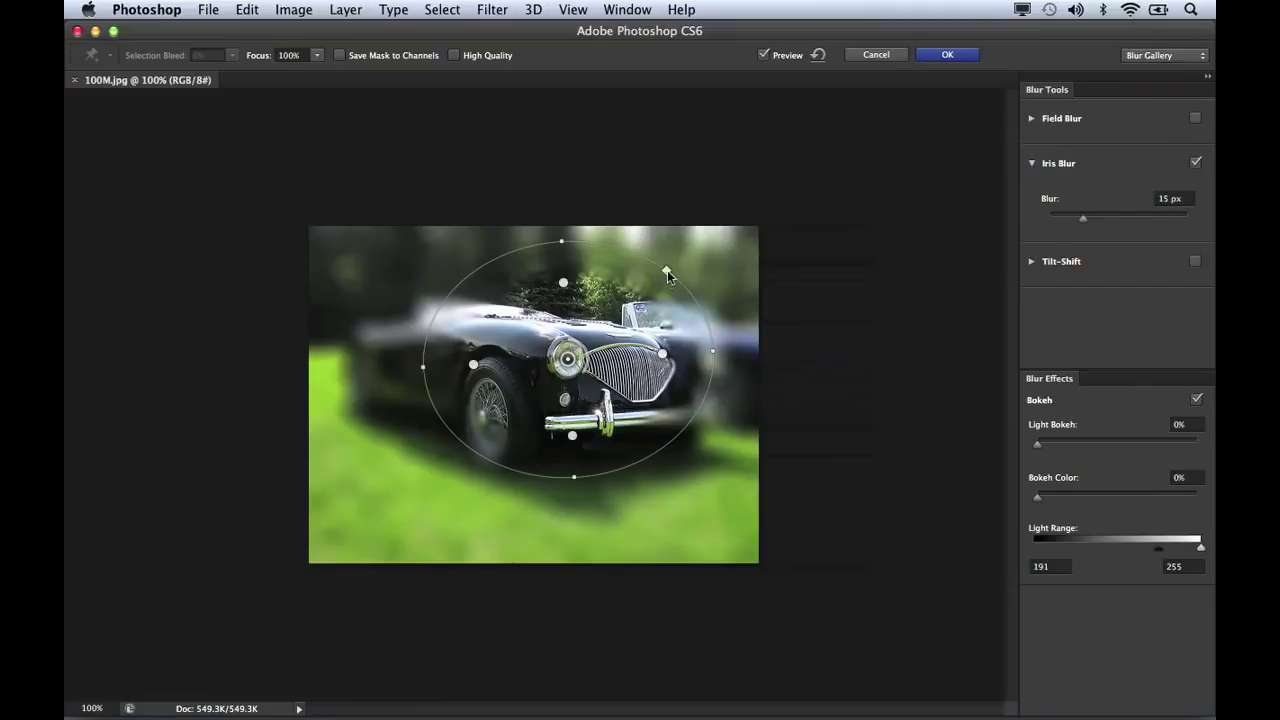
pyautogui.moveTo(668, 271)
pyautogui.mouseDown()
pyautogui.moveTo(680, 268)
pyautogui.moveTo(654, 265)
pyautogui.moveTo(716, 287)
pyautogui.moveTo(654, 268)
pyautogui.mouseUp()
# Tighten the iris's feather handles around the headlight, and move the upper feather handle outward independently of the others.
pyautogui.moveTo(565, 287); pyautogui.dragTo(566, 324)
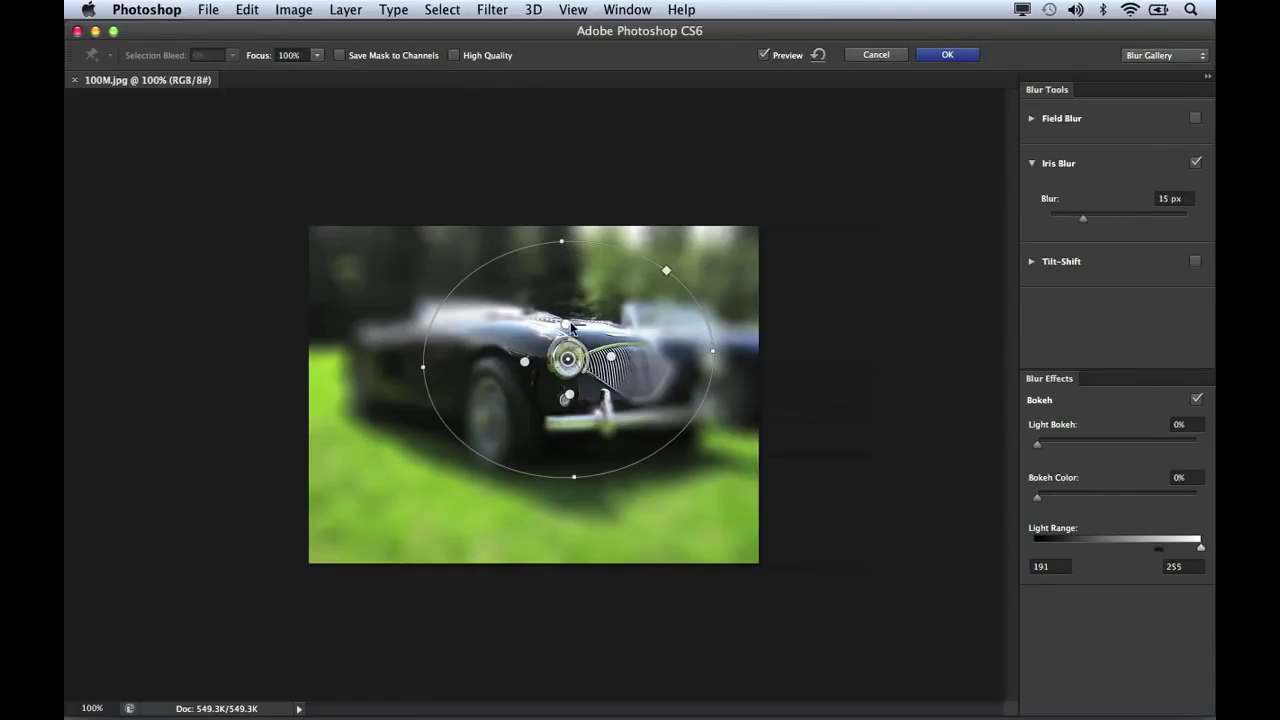
pyautogui.moveTo(568, 326); pyautogui.dragTo(568, 296)
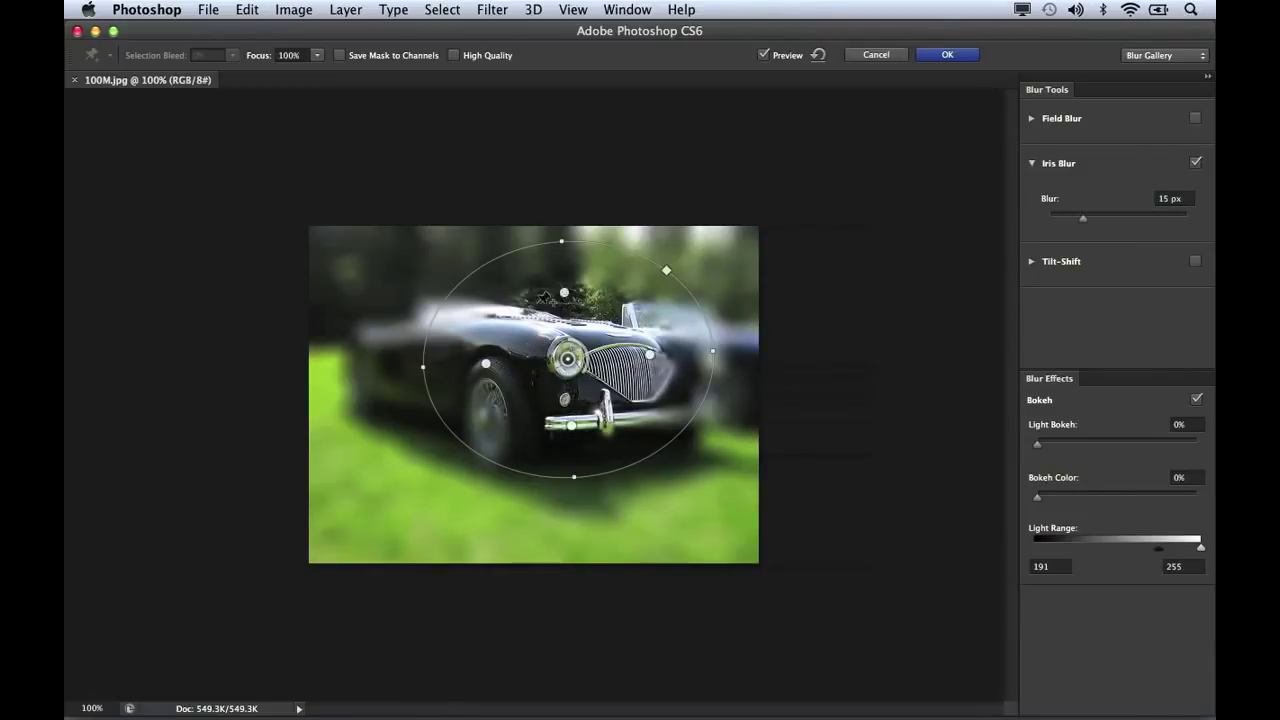
pyautogui.moveTo(565, 296); pyautogui.dragTo(567, 320)
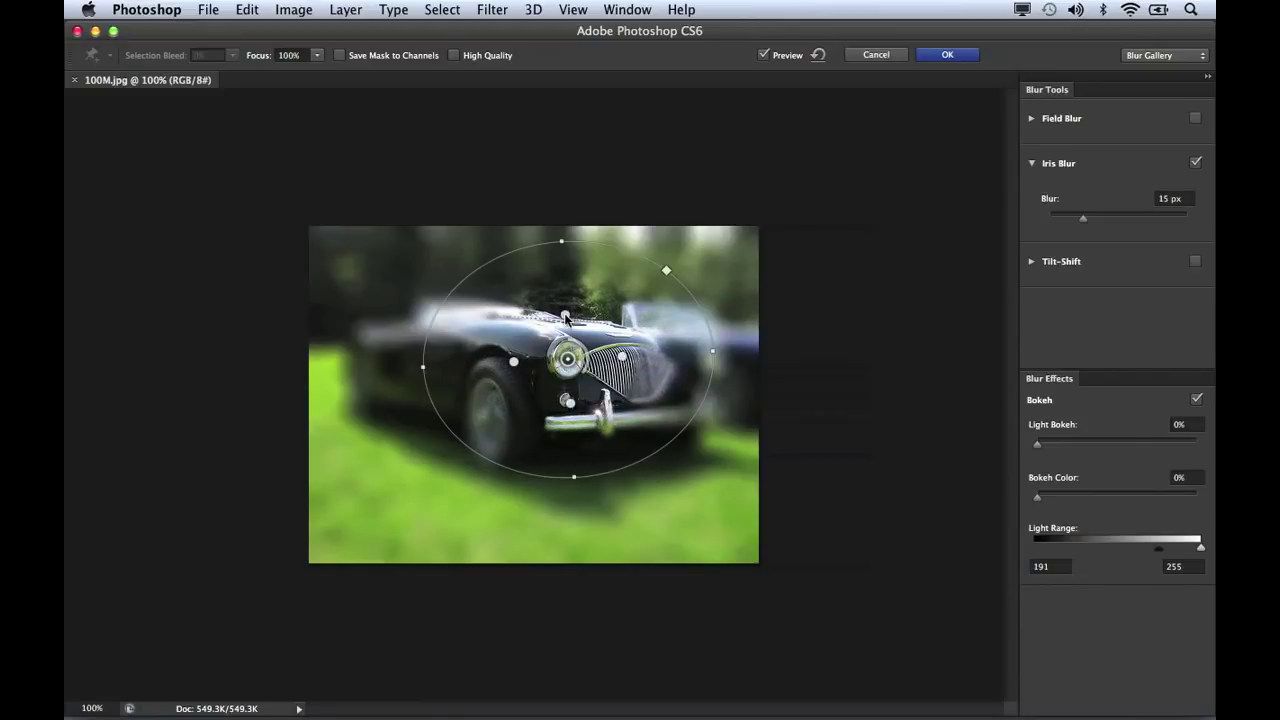
pyautogui.moveTo(566, 317)
pyautogui.mouseDown()
pyautogui.moveTo(567, 284)
pyautogui.moveTo(566, 313)
pyautogui.moveTo(567, 300)
pyautogui.mouseUp()
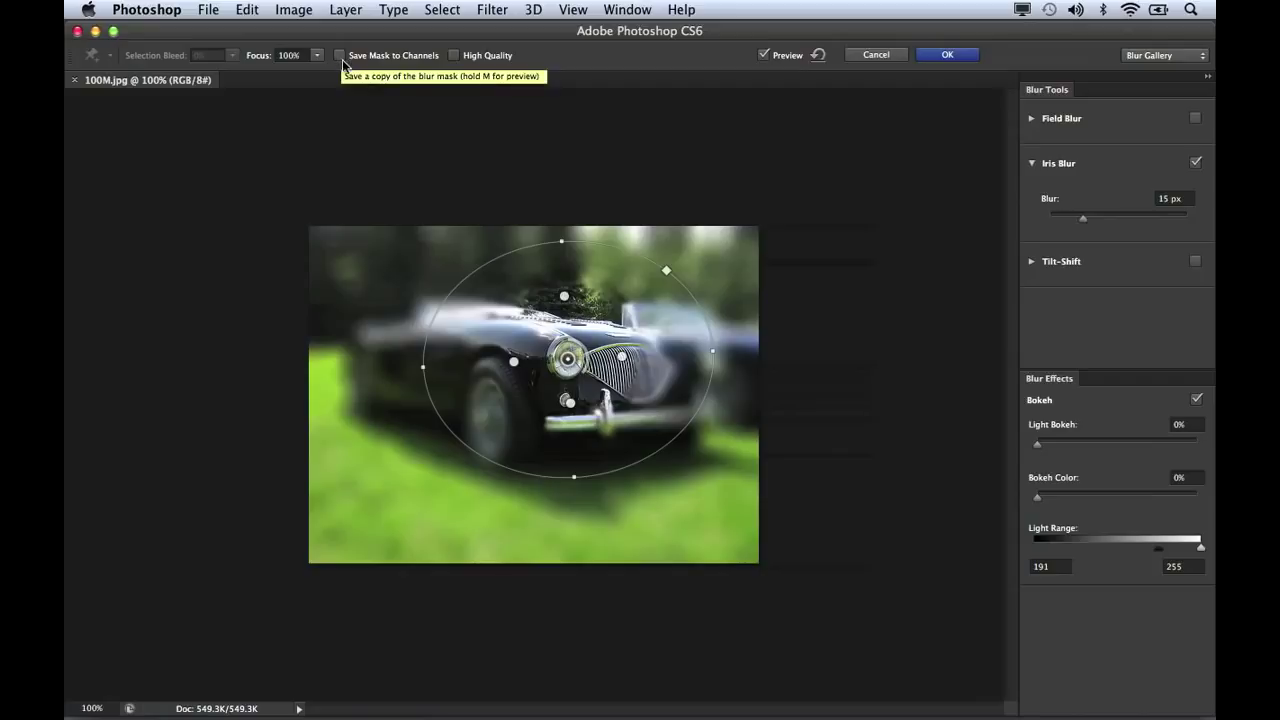
# Preview the Iris Blur mask and return to the image view.
pyautogui.press('m')
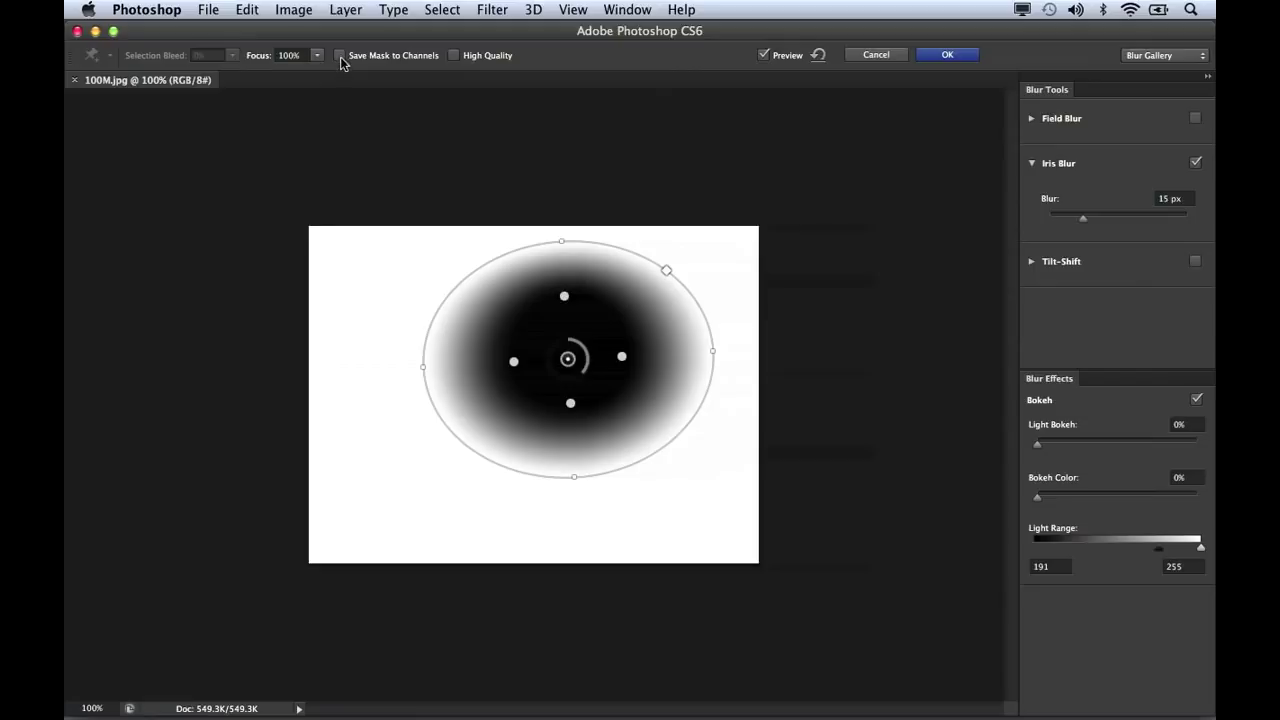
pyautogui.press('m')
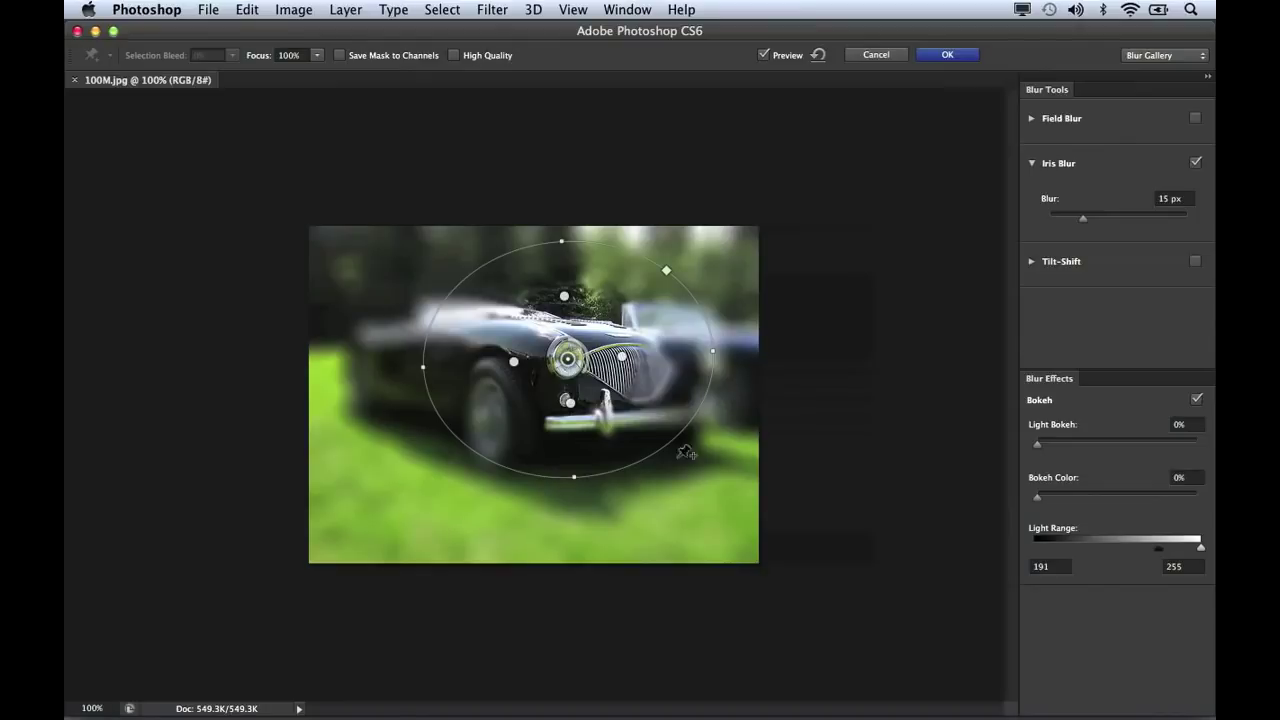
# Add a second Iris Blur pin on the grass in front of the car, and undo it.
pyautogui.click(397, 492)
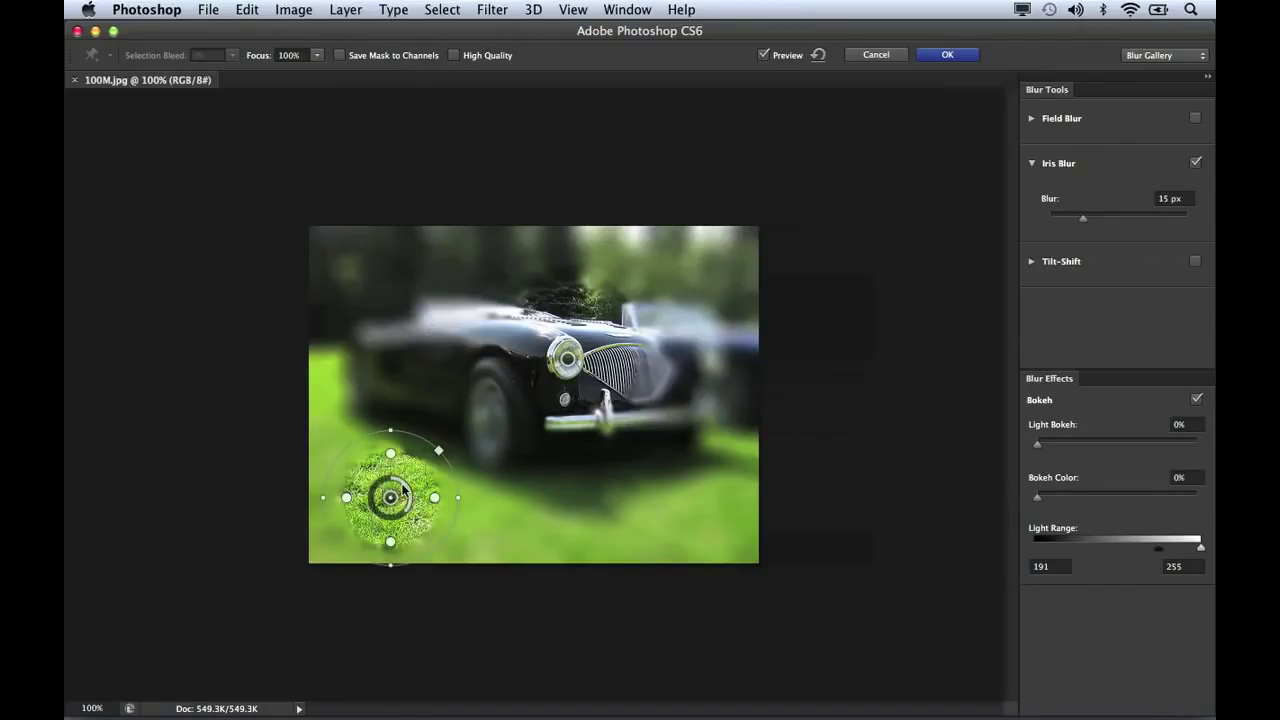
pyautogui.press('super+z')
pyautogui.press('super+z')
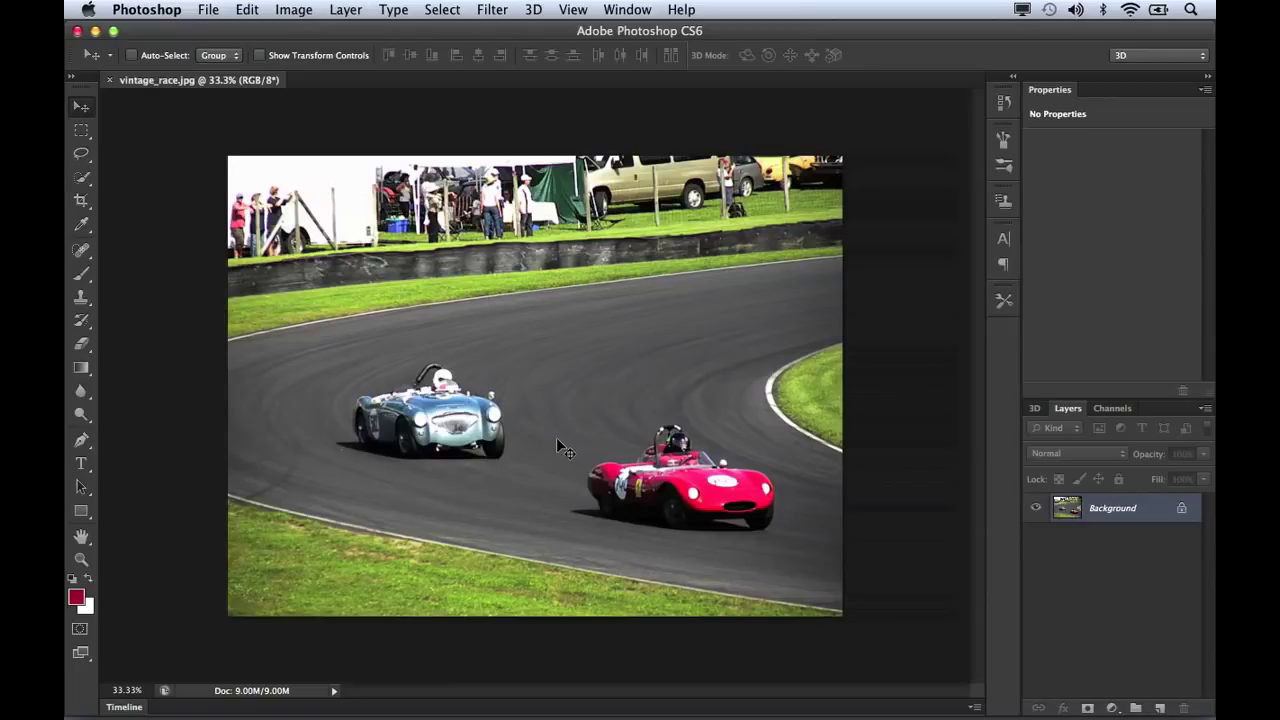
# Open the Tilt-Shift blur filter on vintage_race.jpg.
pyautogui.click(492, 10)
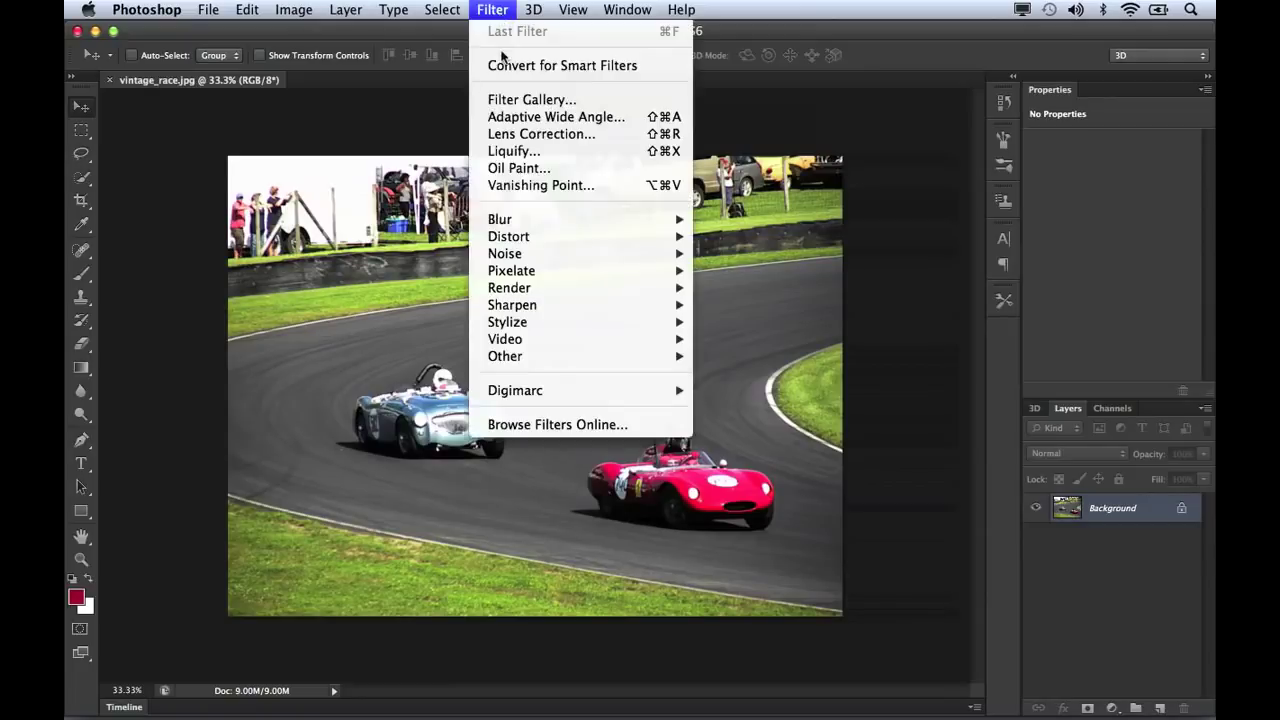
pyautogui.moveTo(555, 216)
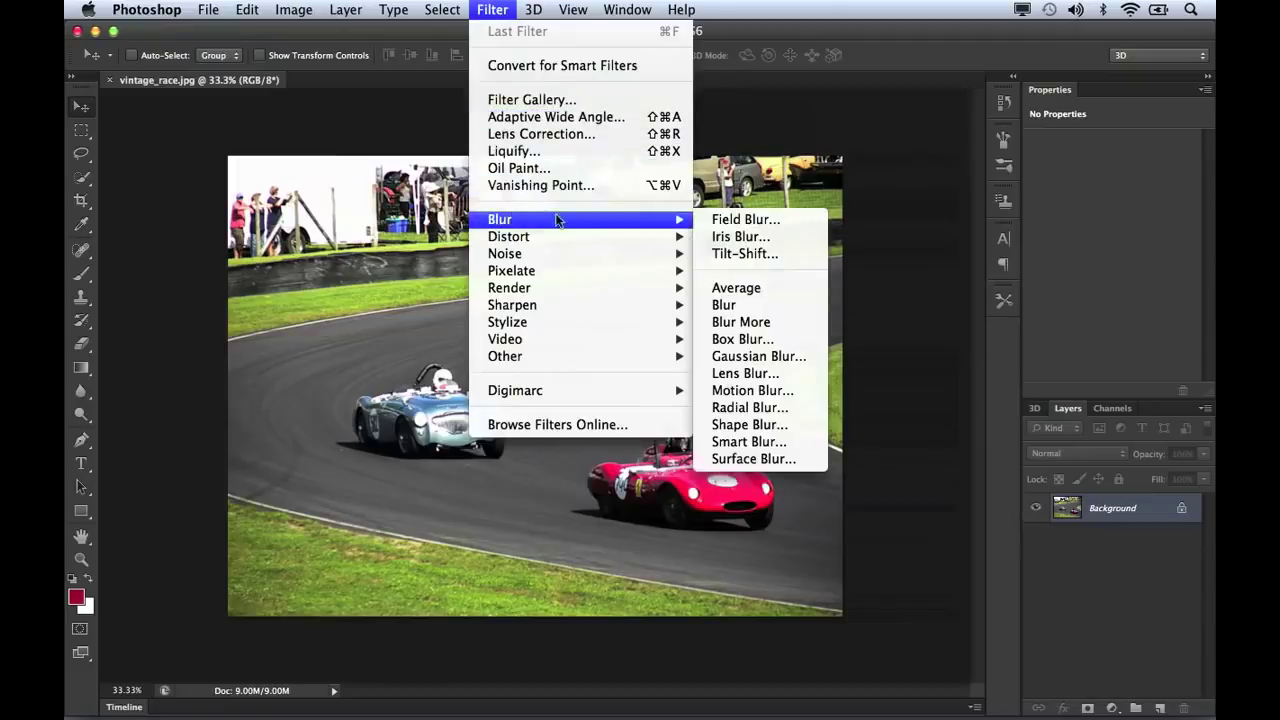
pyautogui.click(734, 256)
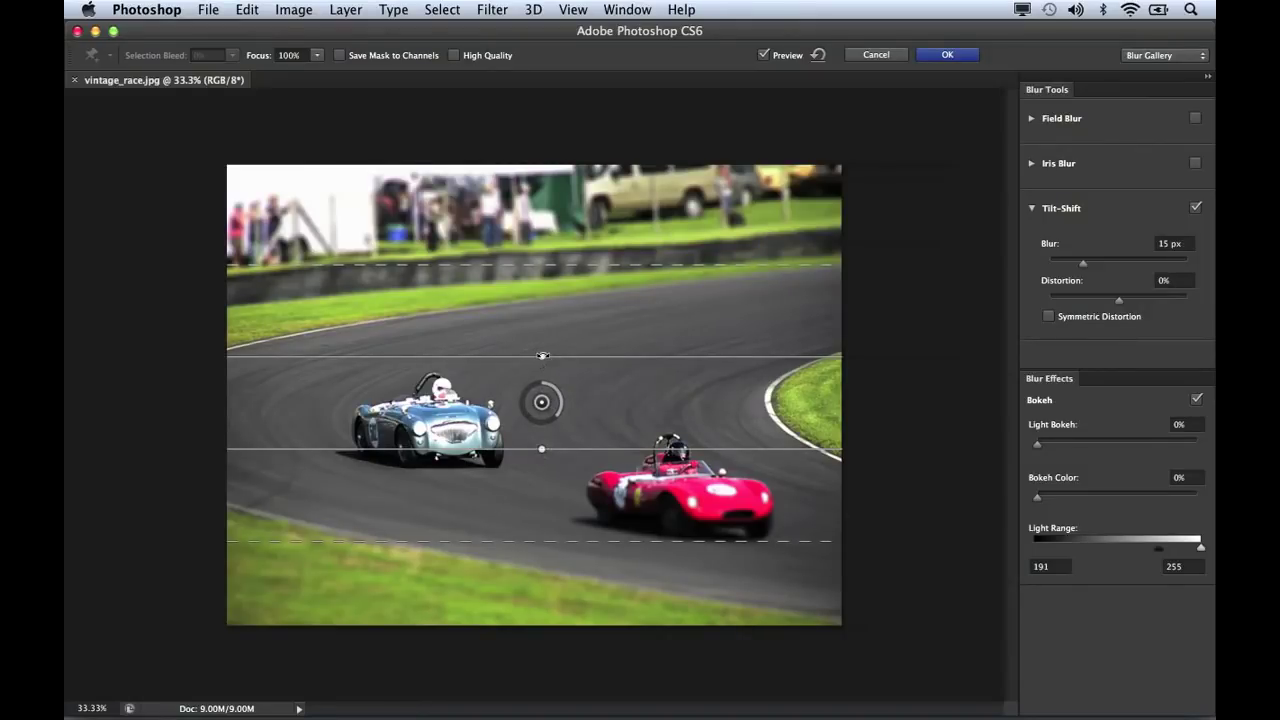
# Narrow the tilt-shift focus band, center it on the blue race car, and preview the blur mask.
pyautogui.moveTo(542, 355)
pyautogui.mouseDown()
pyautogui.moveTo(557, 345)
pyautogui.moveTo(536, 341)
pyautogui.moveTo(544, 371)
pyautogui.mouseUp()
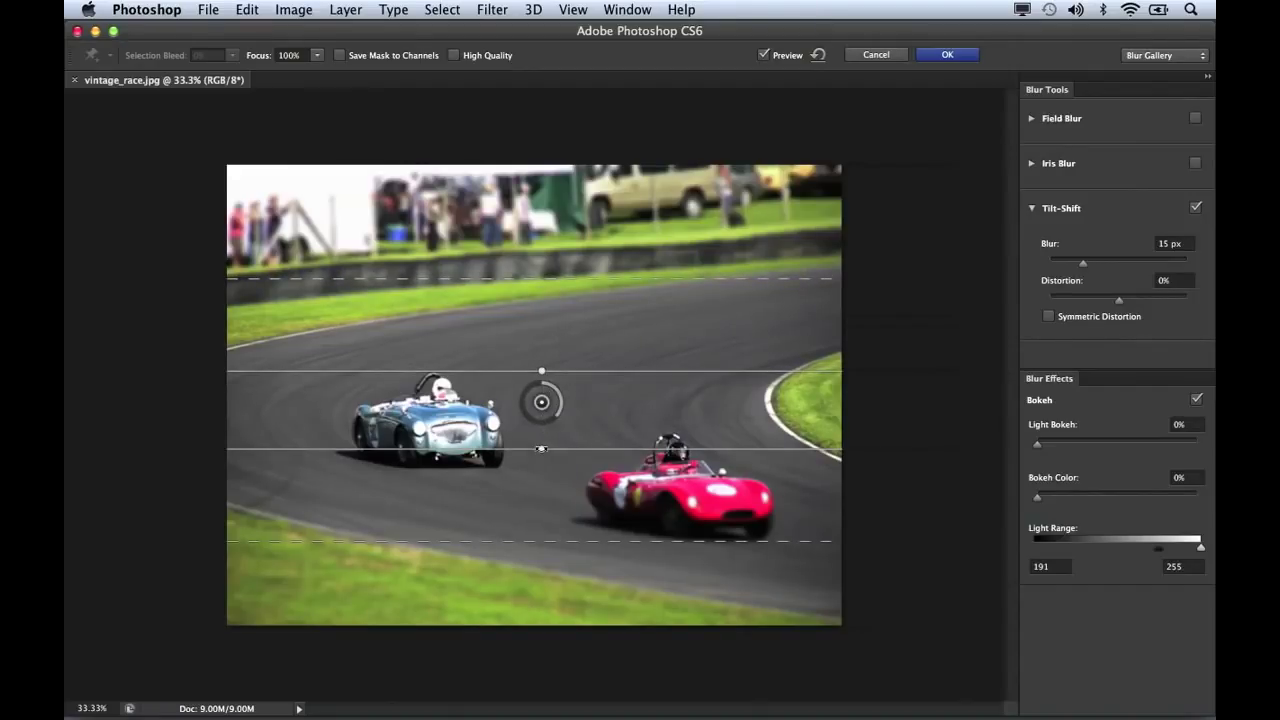
pyautogui.moveTo(541, 449); pyautogui.dragTo(454, 431)
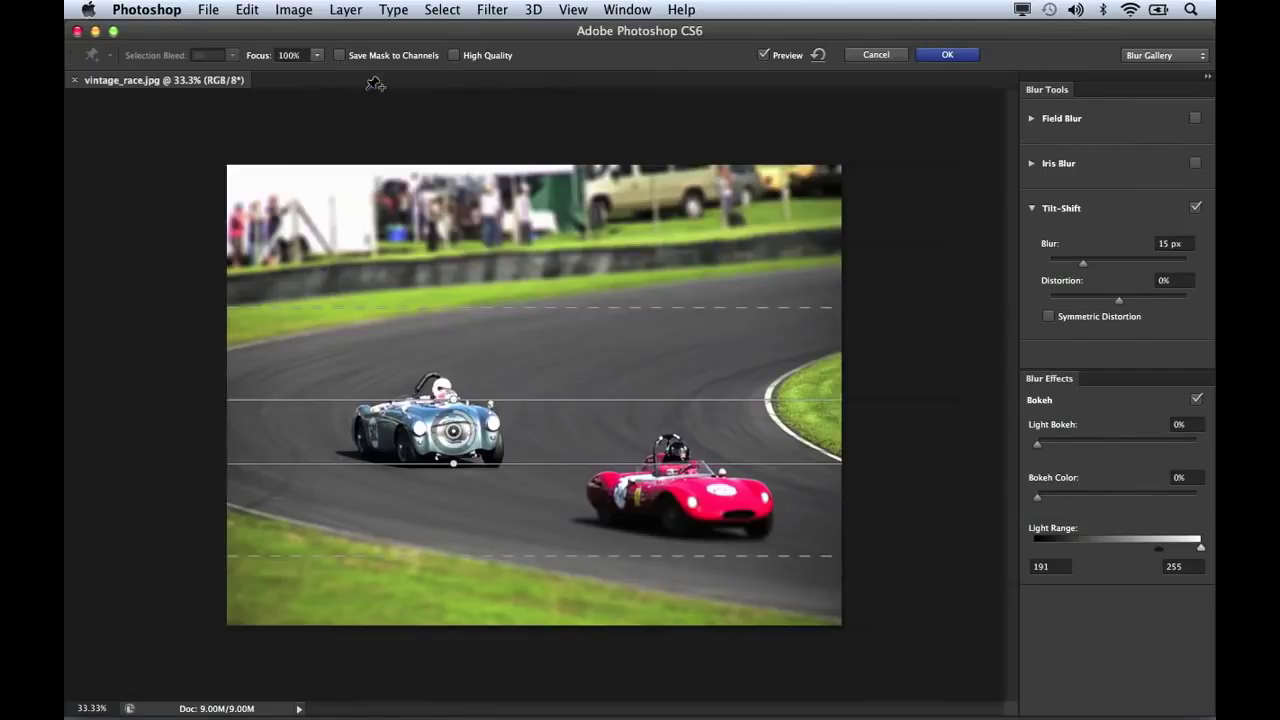
pyautogui.press('m')
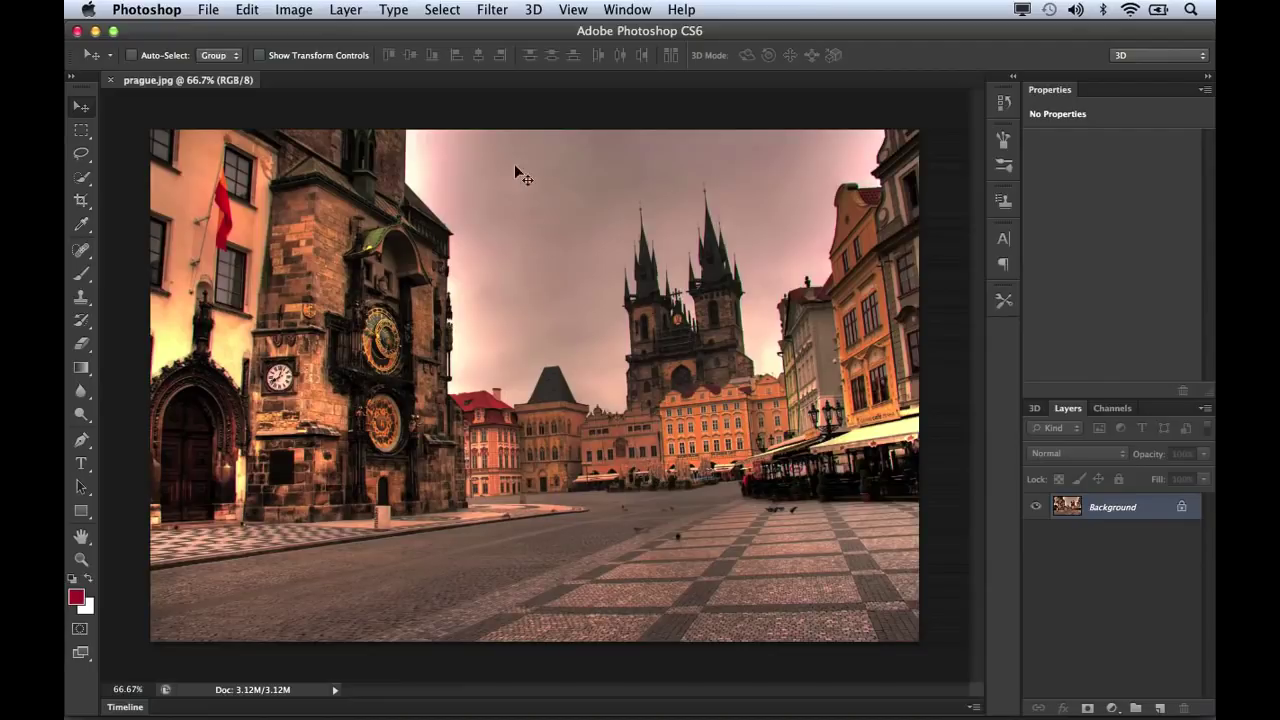
# Open the Adaptive Wide Angle filter on prague.jpg.
pyautogui.click(500, 14)
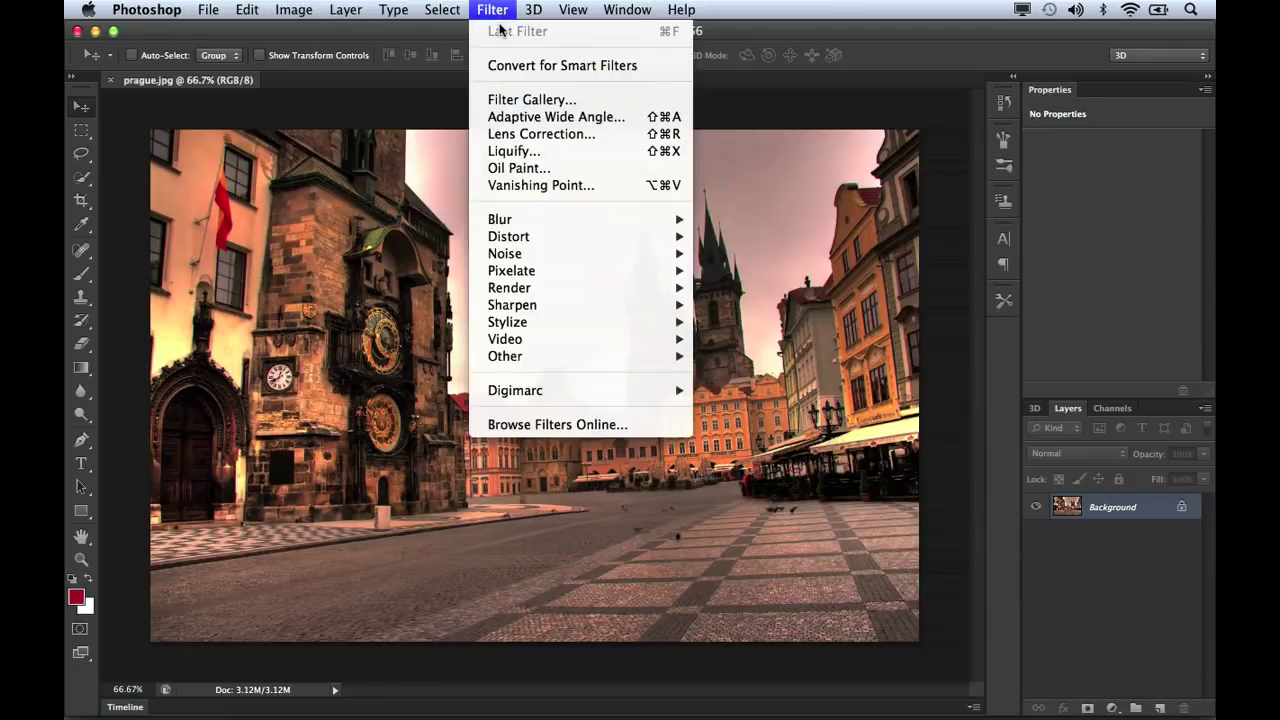
pyautogui.click(507, 118)
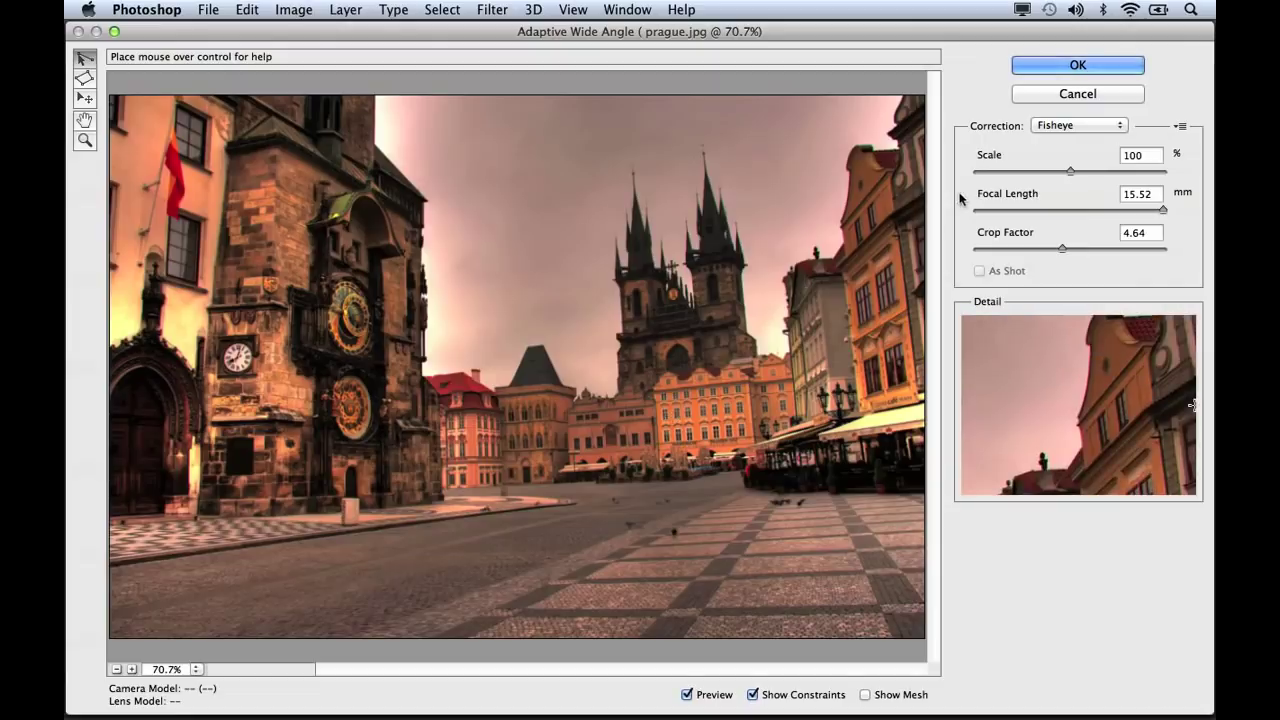
# Try the Auto correction for the wide-angle image and dismiss the alert.
pyautogui.click(1070, 126)
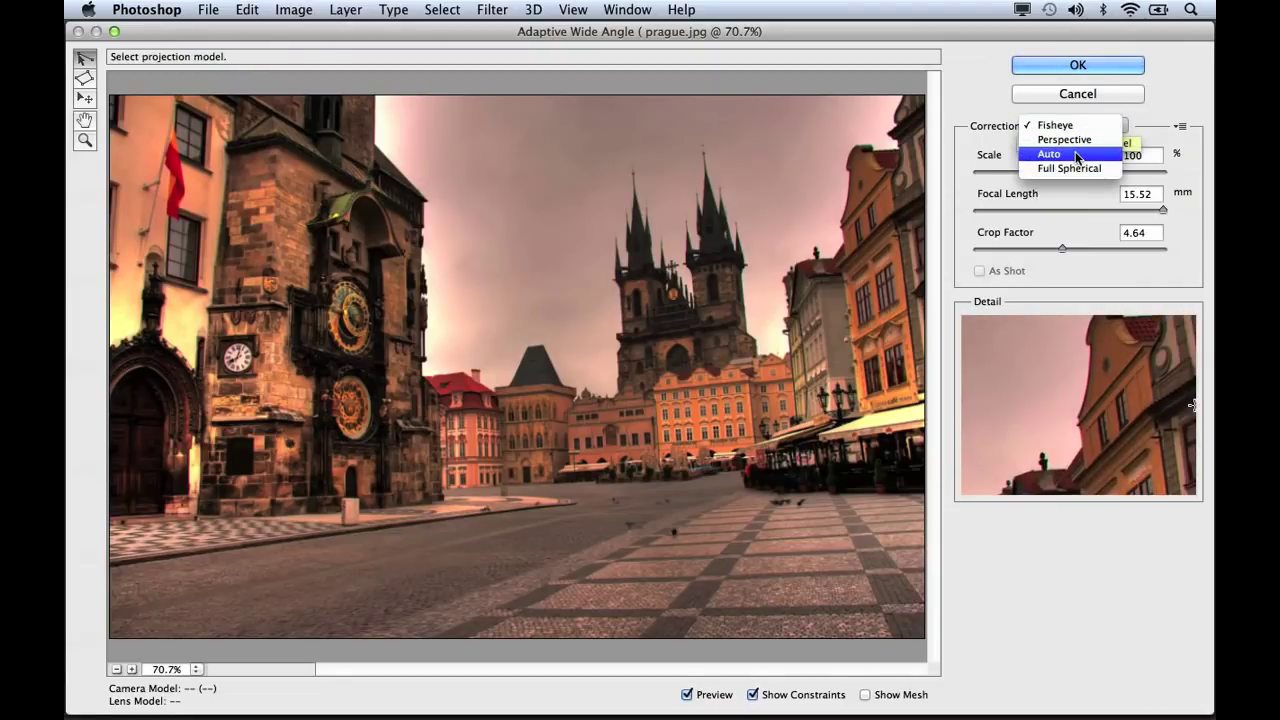
pyautogui.click(1077, 157)
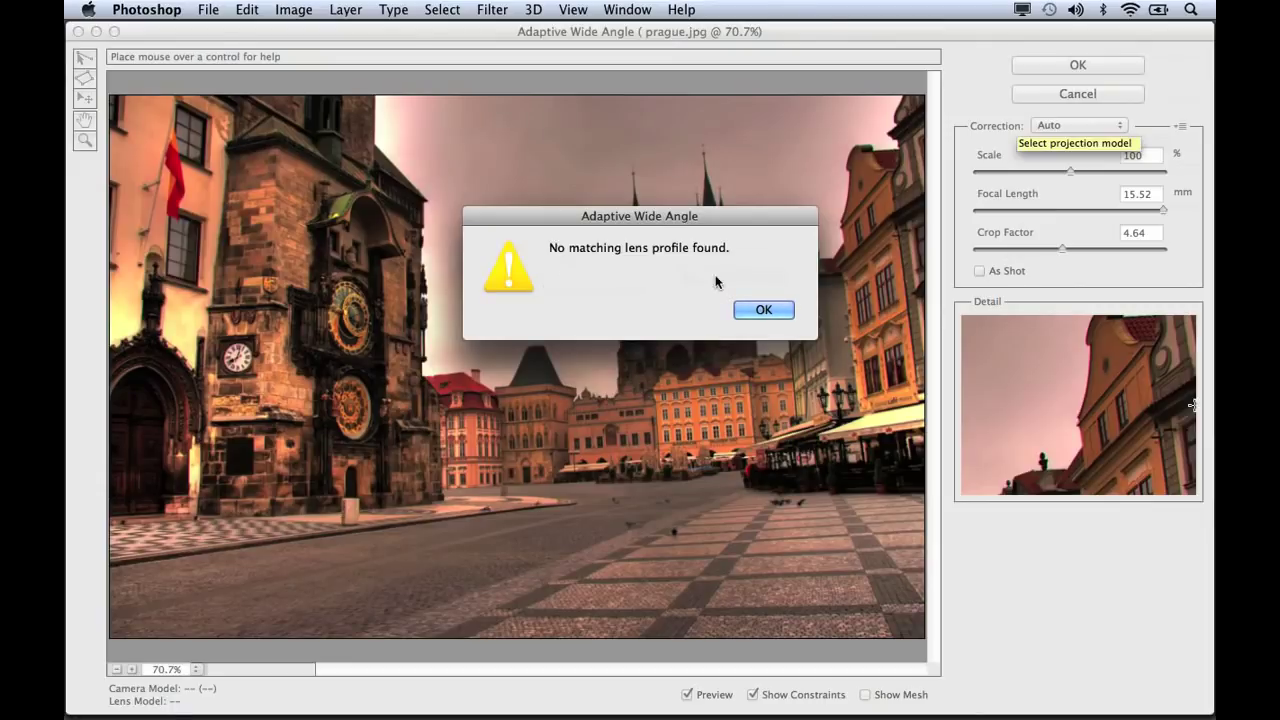
pyautogui.click(757, 308)
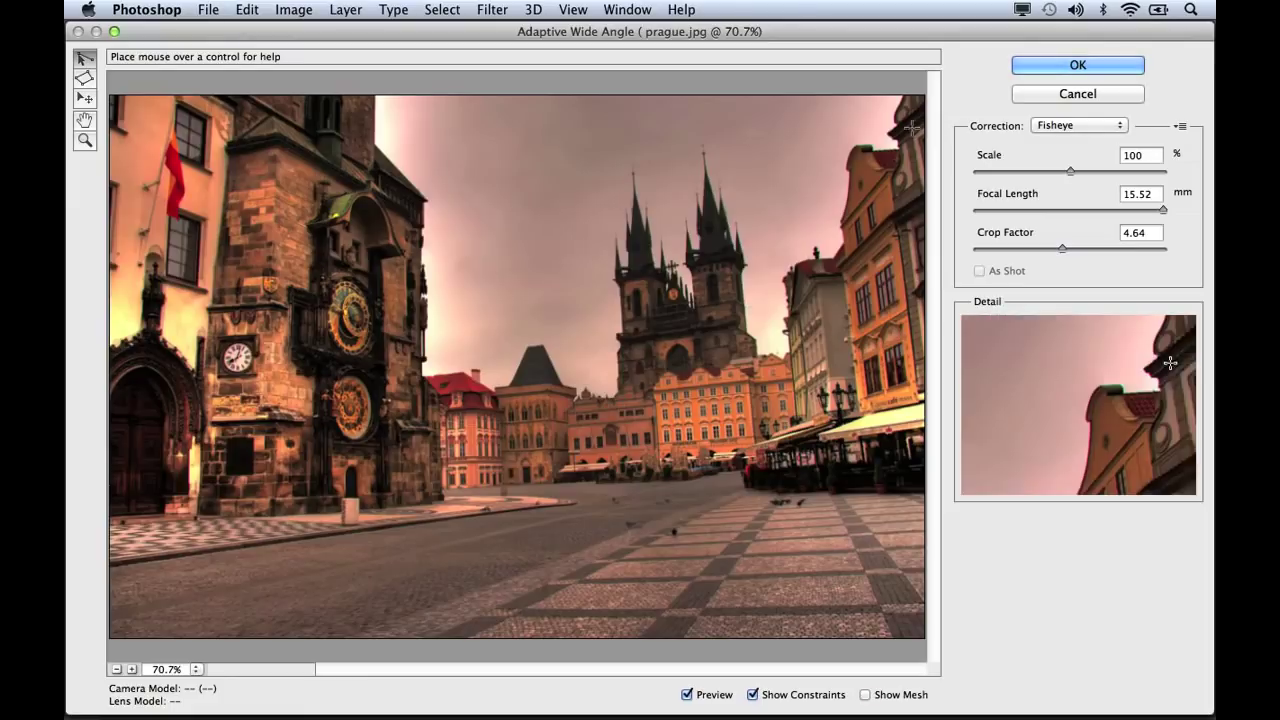
# Set the Adaptive Wide Angle correction to Perspective.
pyautogui.click(1095, 127)
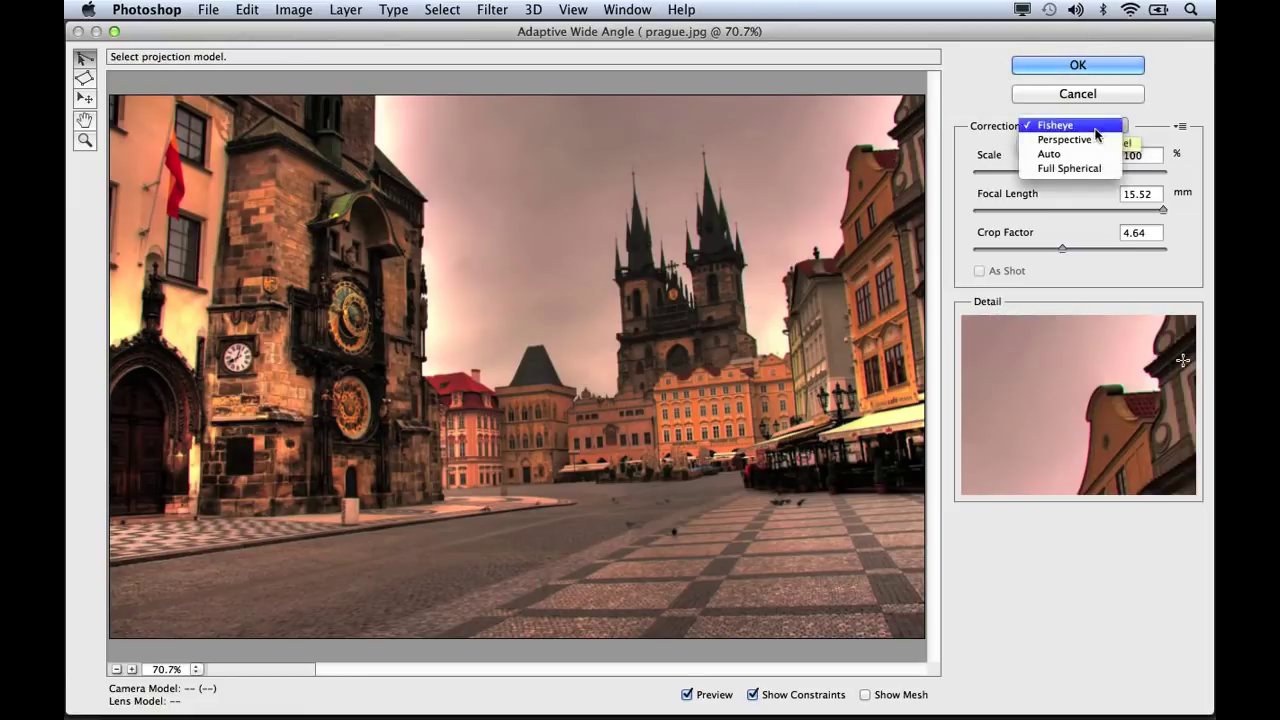
pyautogui.click(1097, 140)
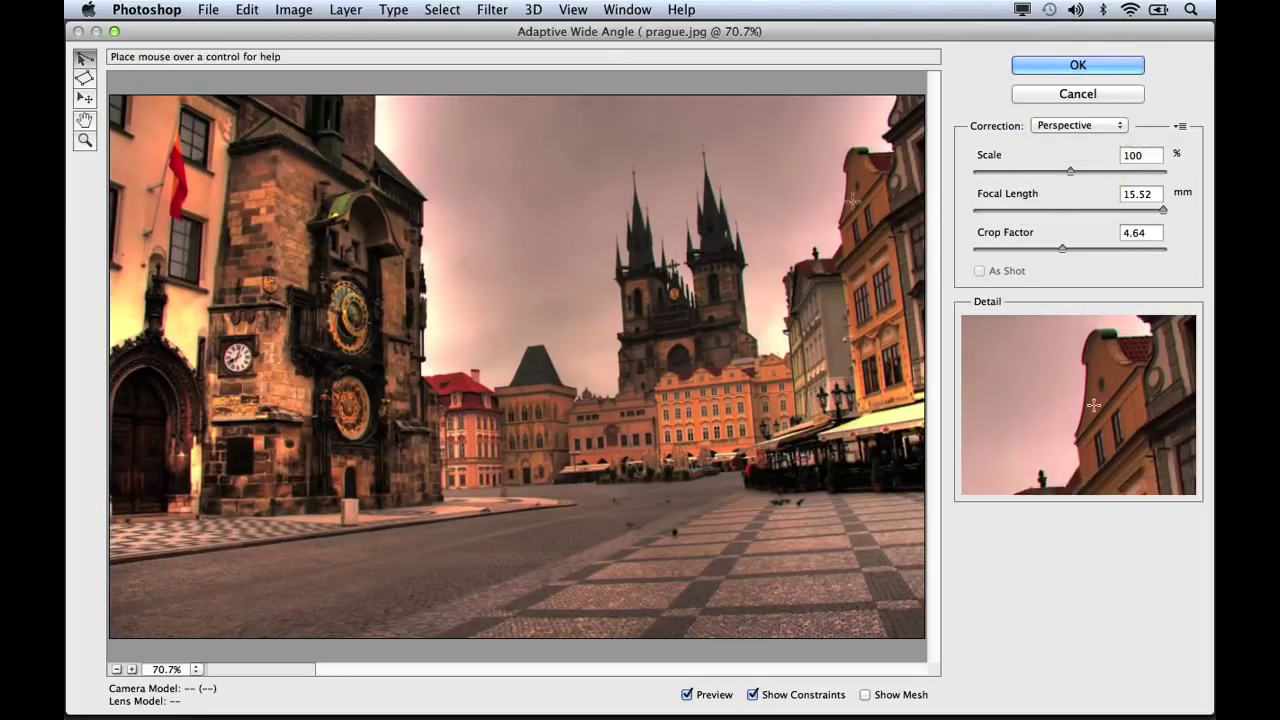
# Try the Full Spherical correction for the image and dismiss the alert.
pyautogui.click(1066, 127)
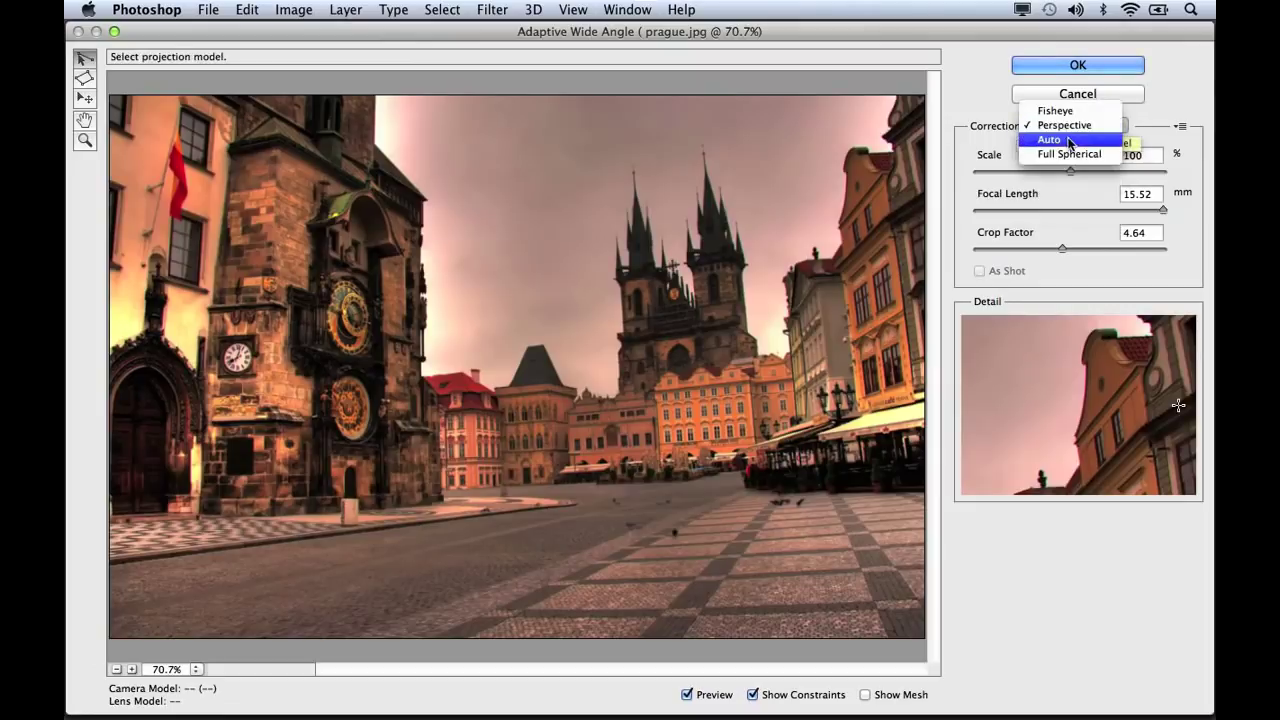
pyautogui.click(1070, 155)
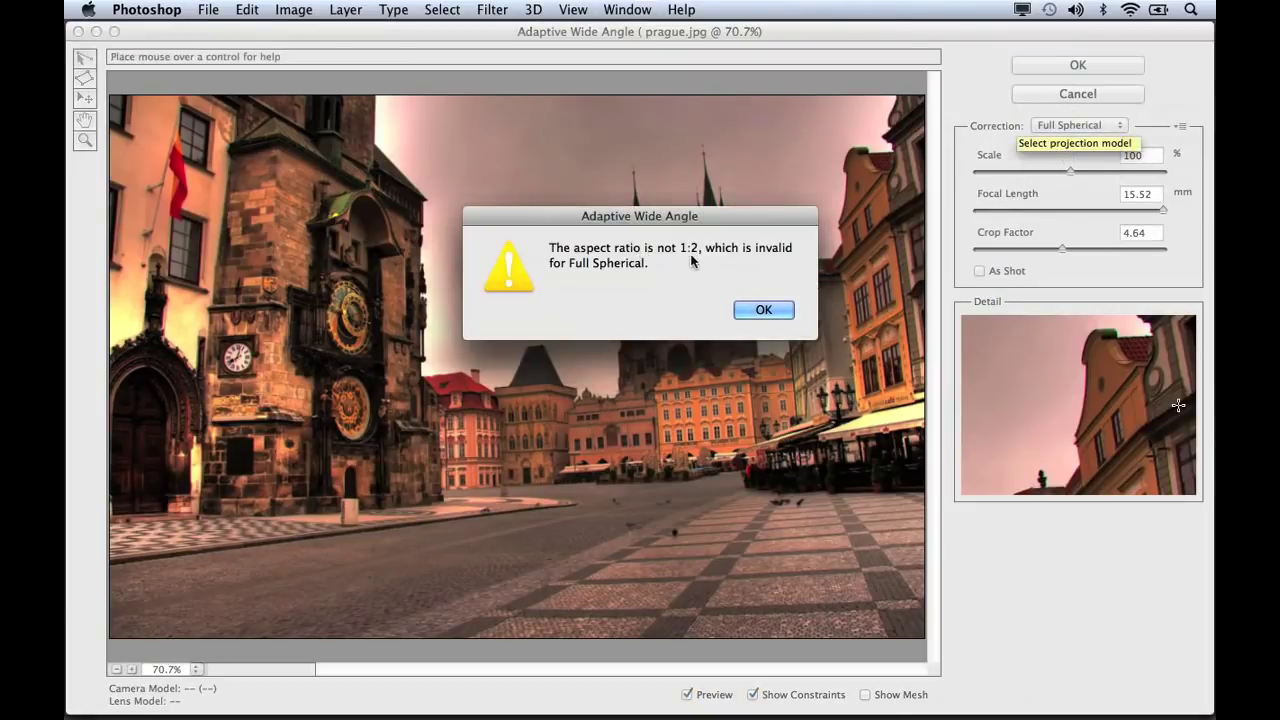
pyautogui.click(763, 309)
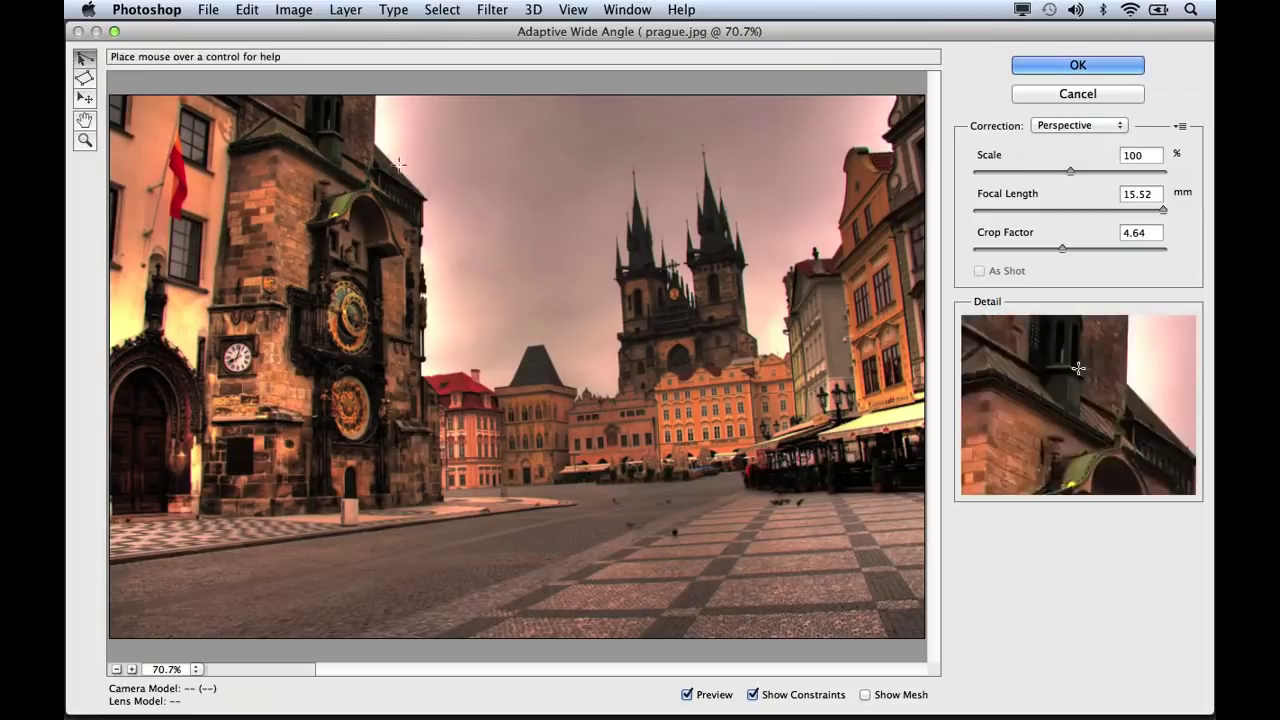
# Draw a constraint line down the left church spire to the building base and fix its orientation to Vertical.
pyautogui.click(632, 167)
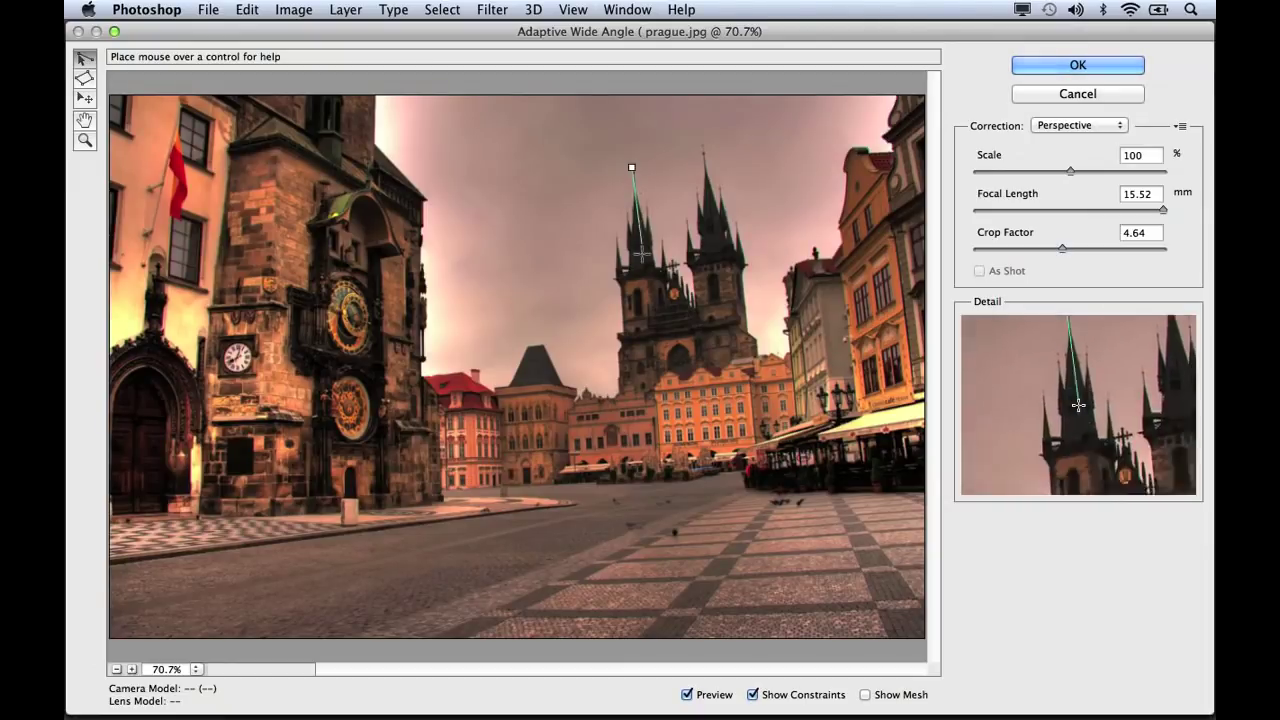
pyautogui.click(654, 467)
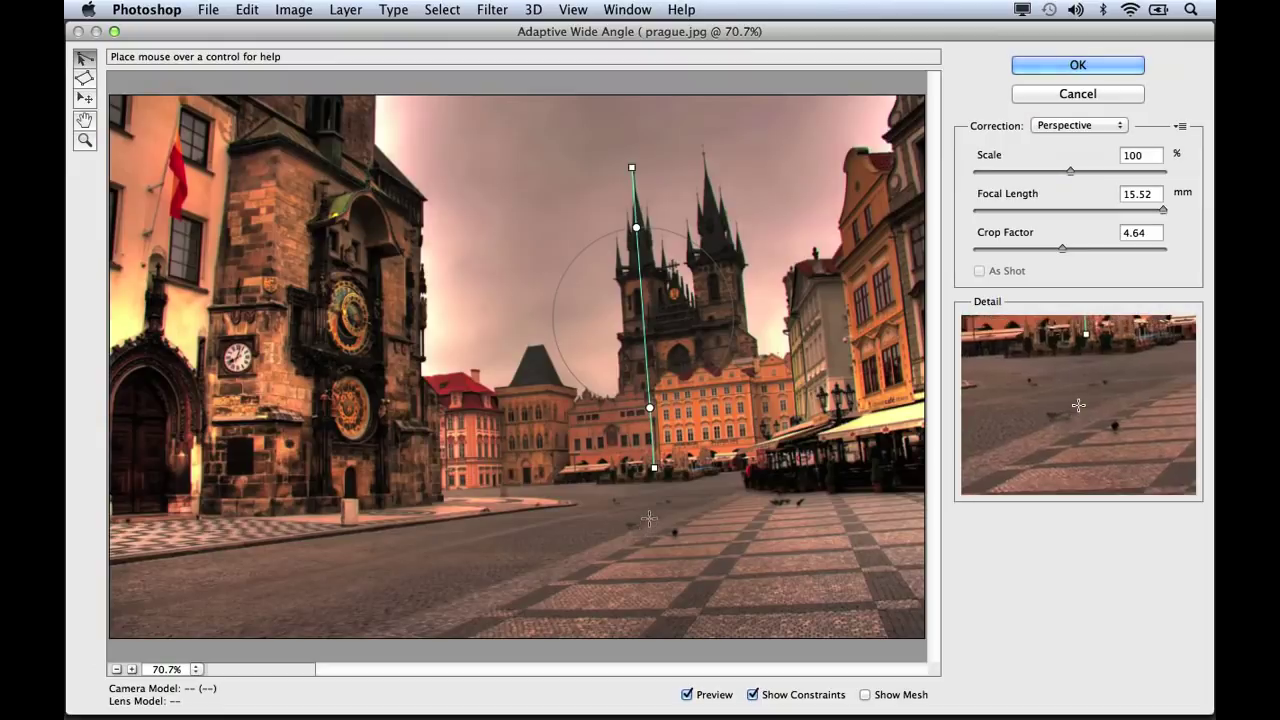
pyautogui.rightClick(652, 468)
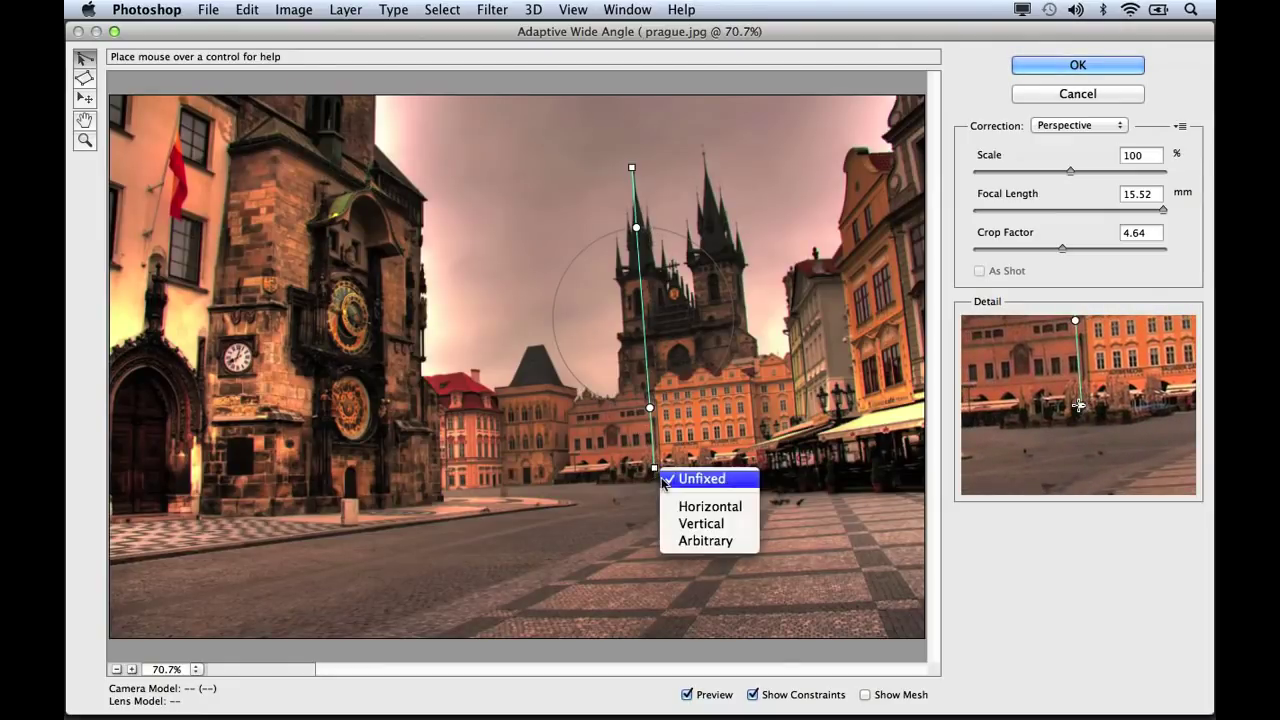
pyautogui.click(686, 522)
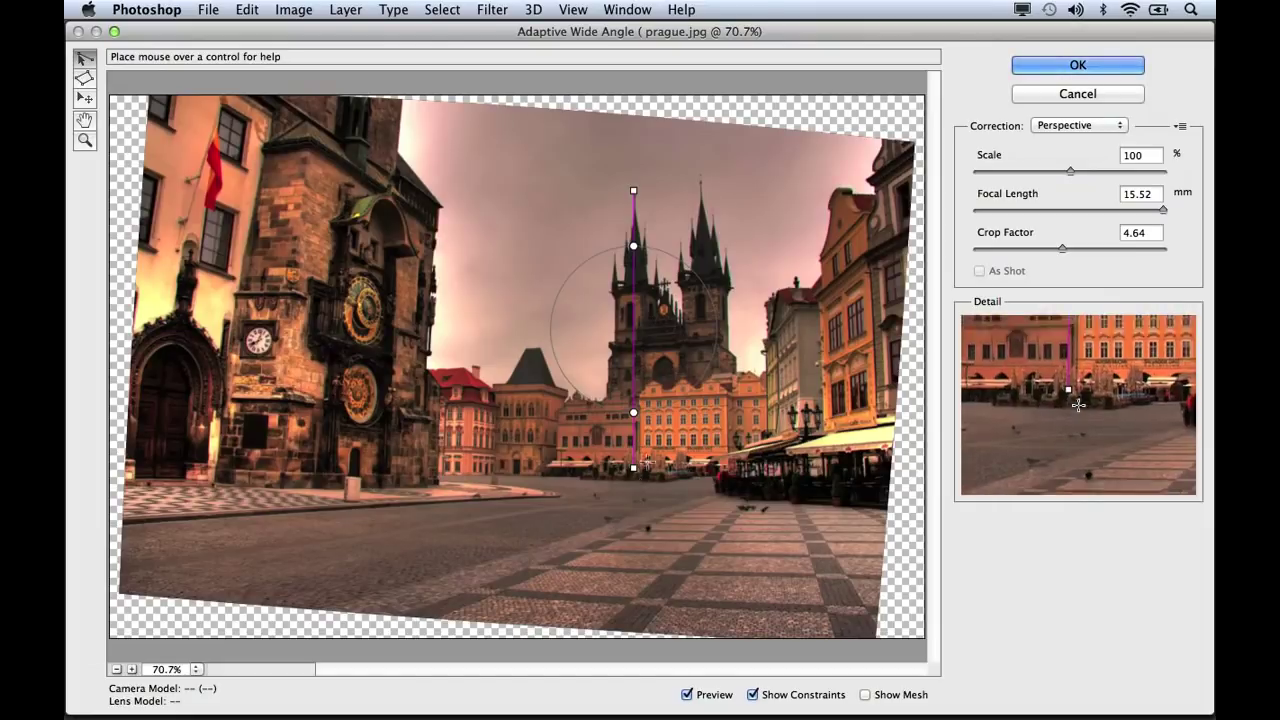
# Draw a second constraint line down the right church spire to street level and set it to Vertical.
pyautogui.click(700, 175)
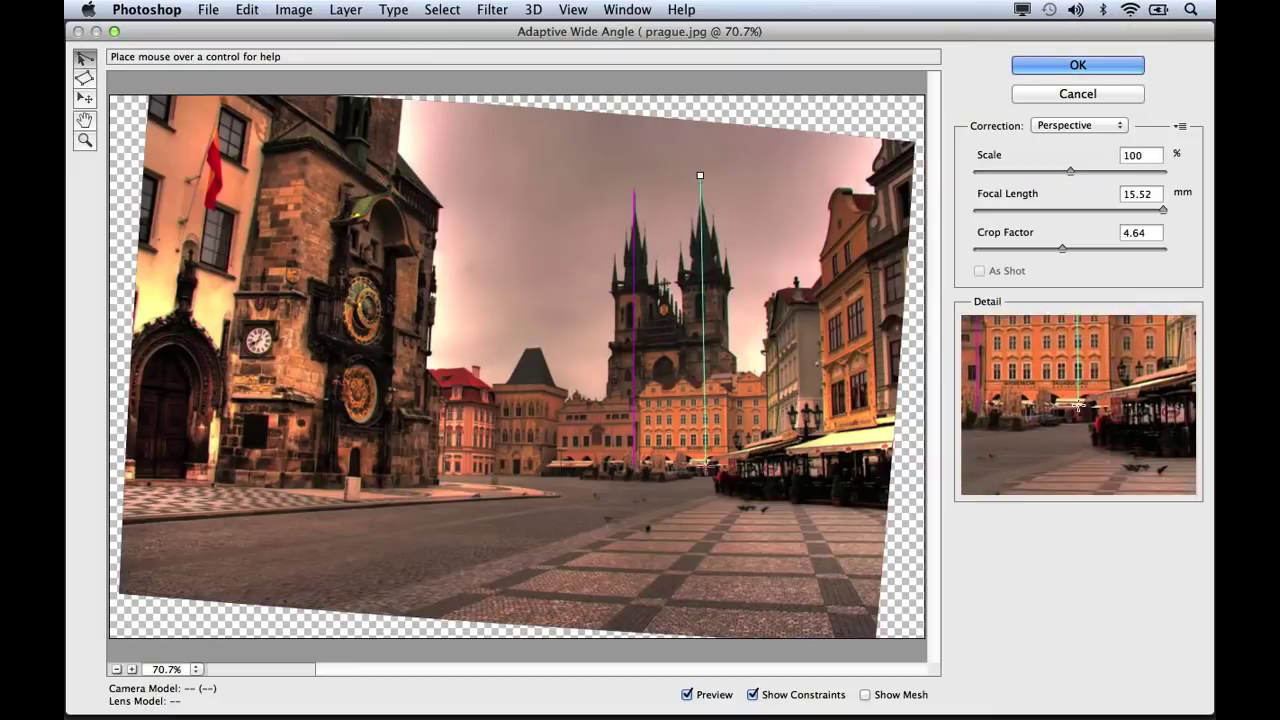
pyautogui.click(702, 469)
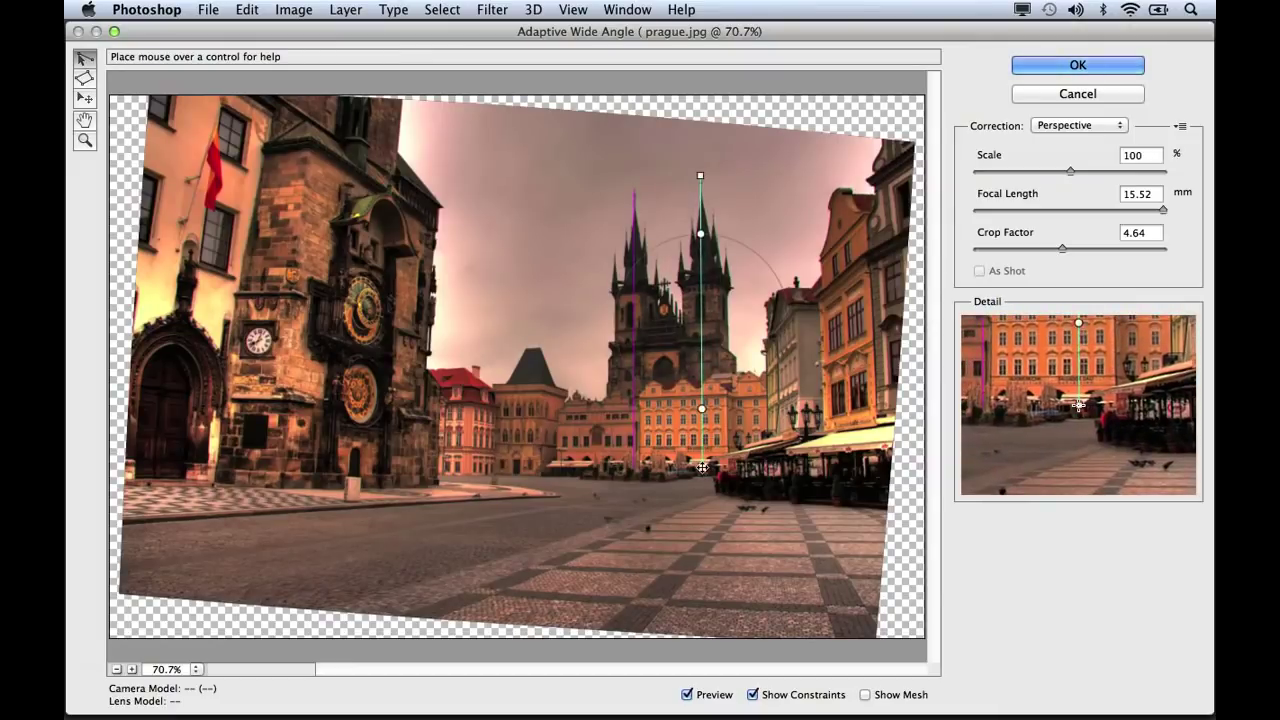
pyautogui.rightClick(702, 467)
pyautogui.click(745, 523)
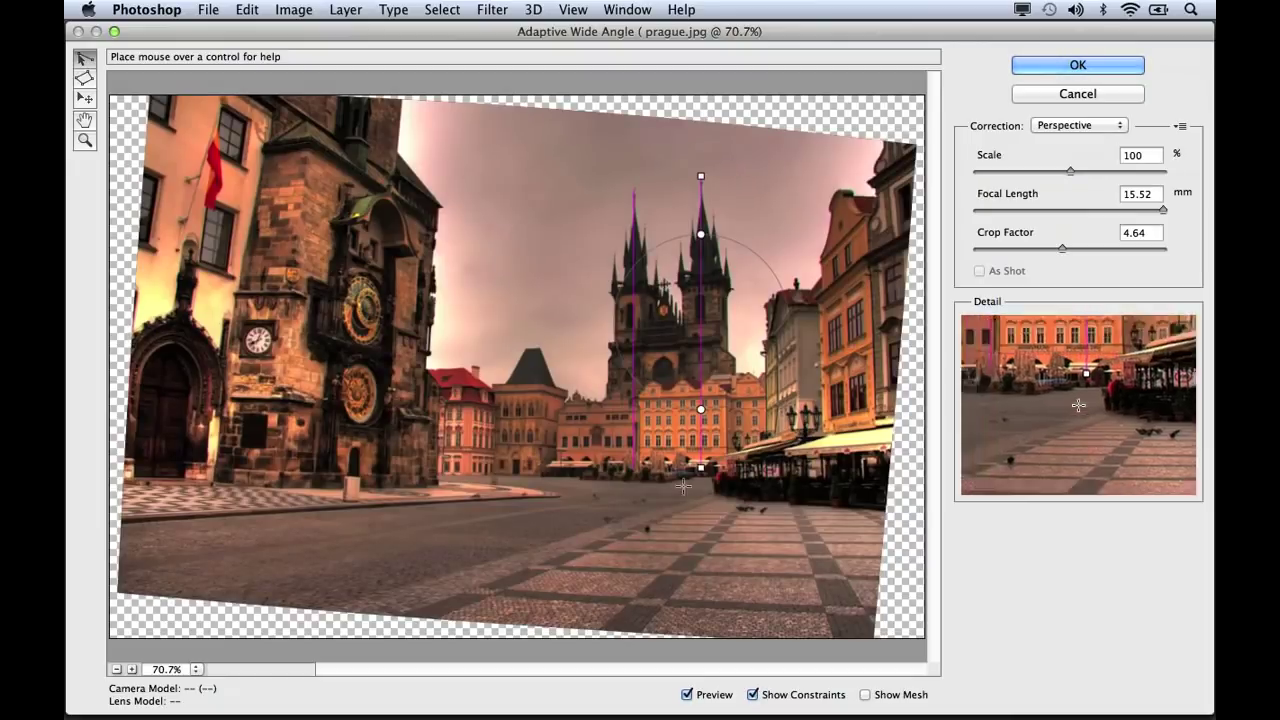
# Draw a constraint line along the base of the buildings across the square and set it to Horizontal.
pyautogui.click(488, 469)
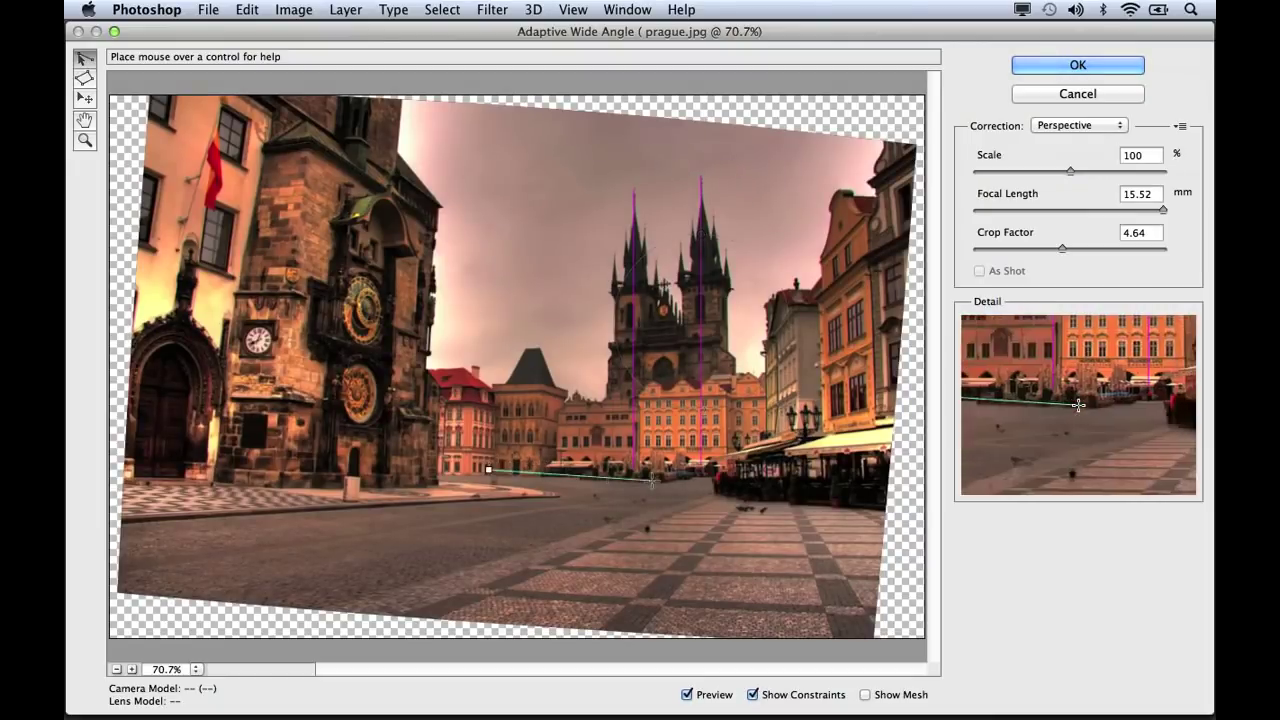
pyautogui.click(715, 470)
pyautogui.rightClick(716, 478)
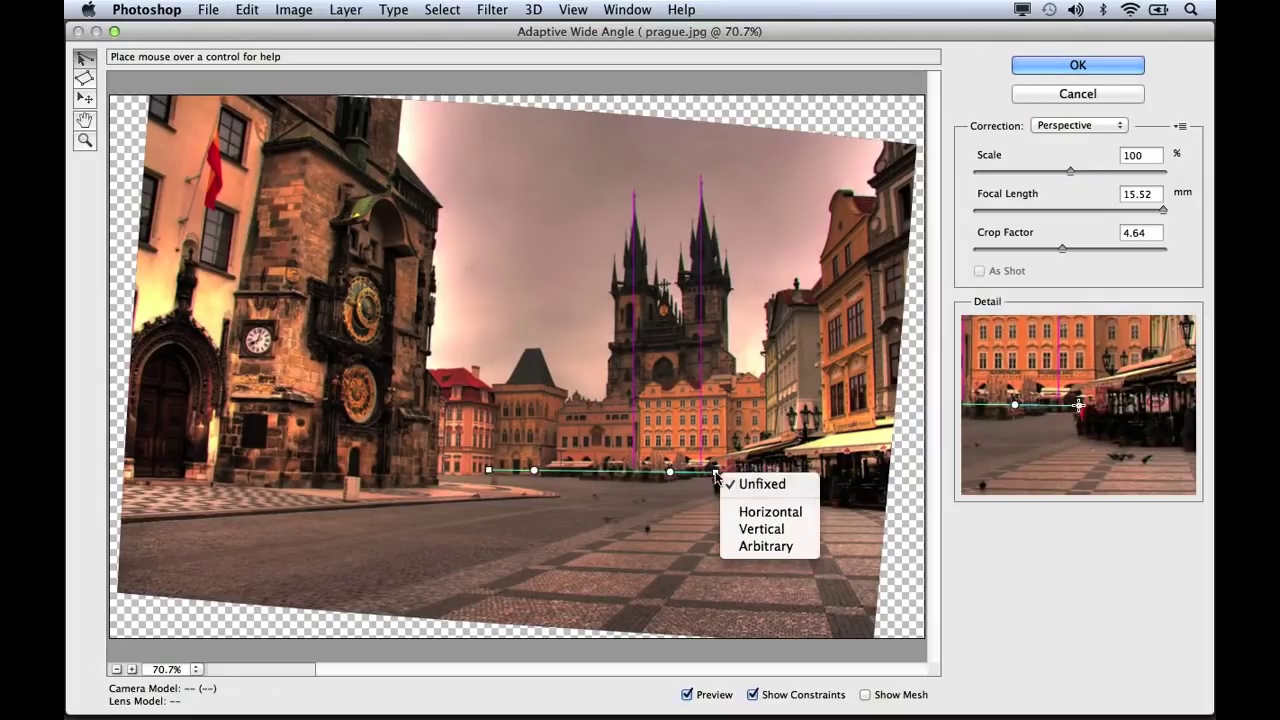
pyautogui.click(730, 510)
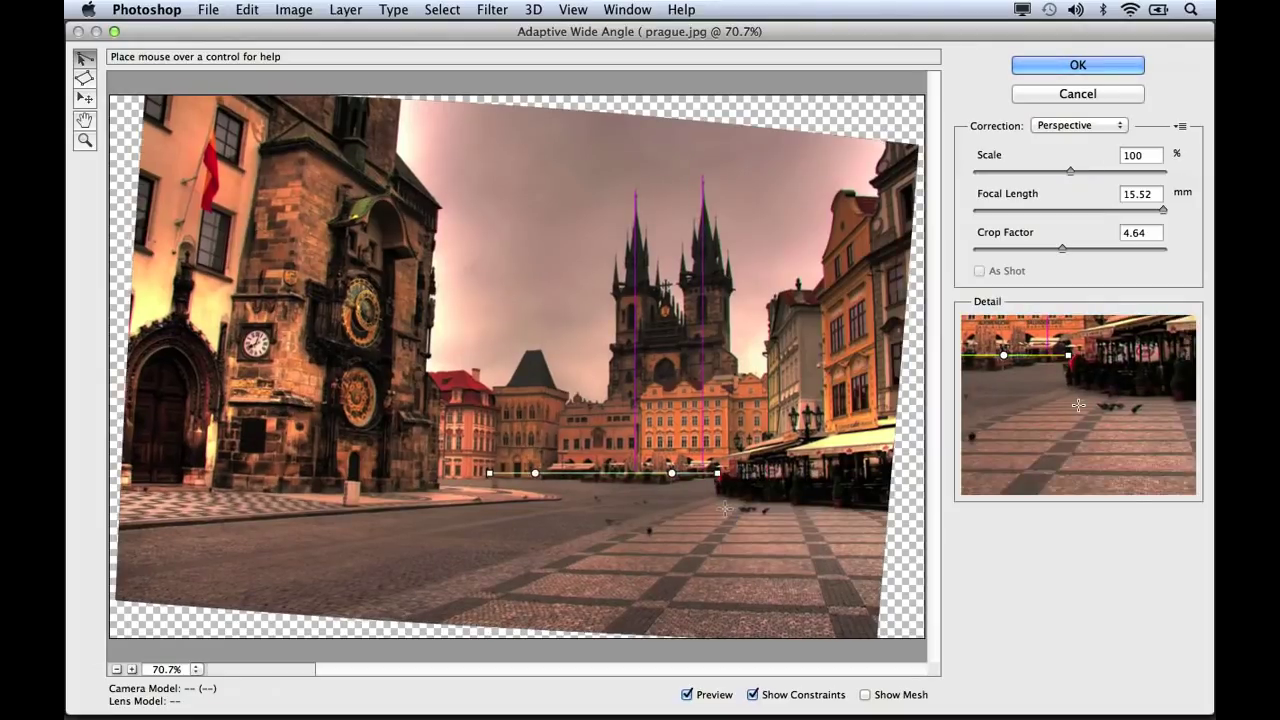
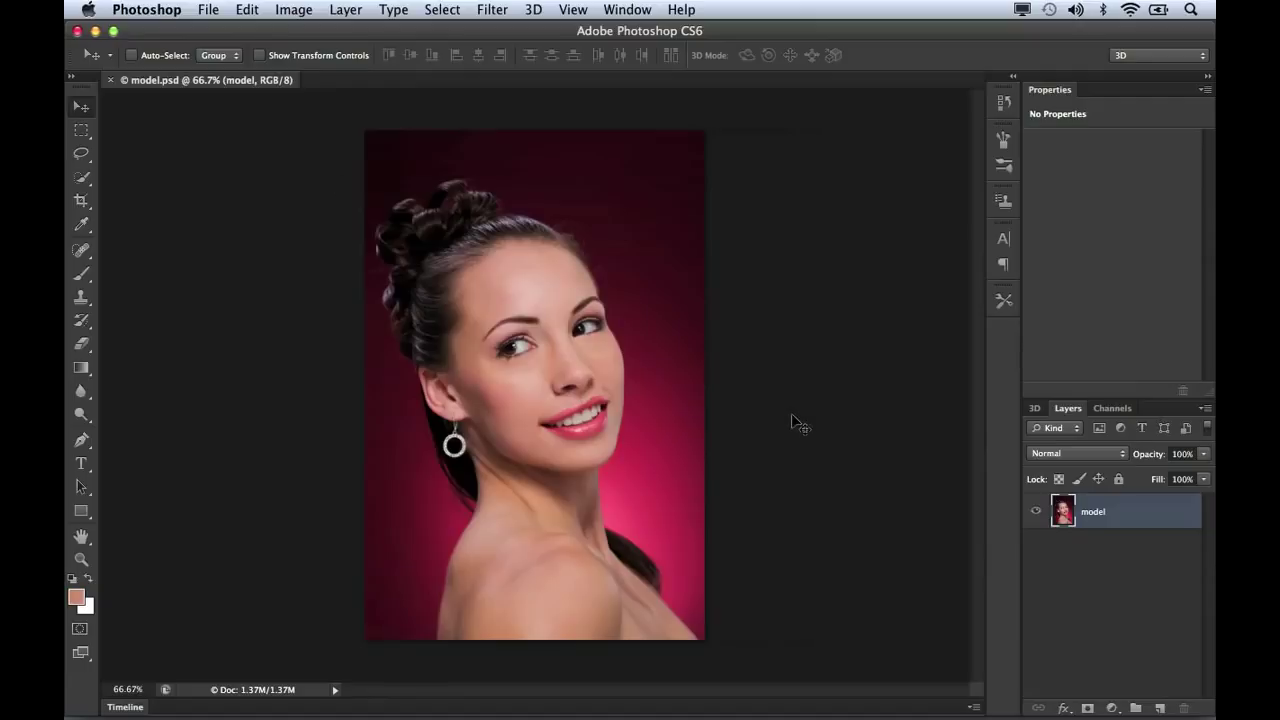
# Convert the model layer to a smart object and open the Oil Paint filter on it.
pyautogui.rightClick(1094, 517)
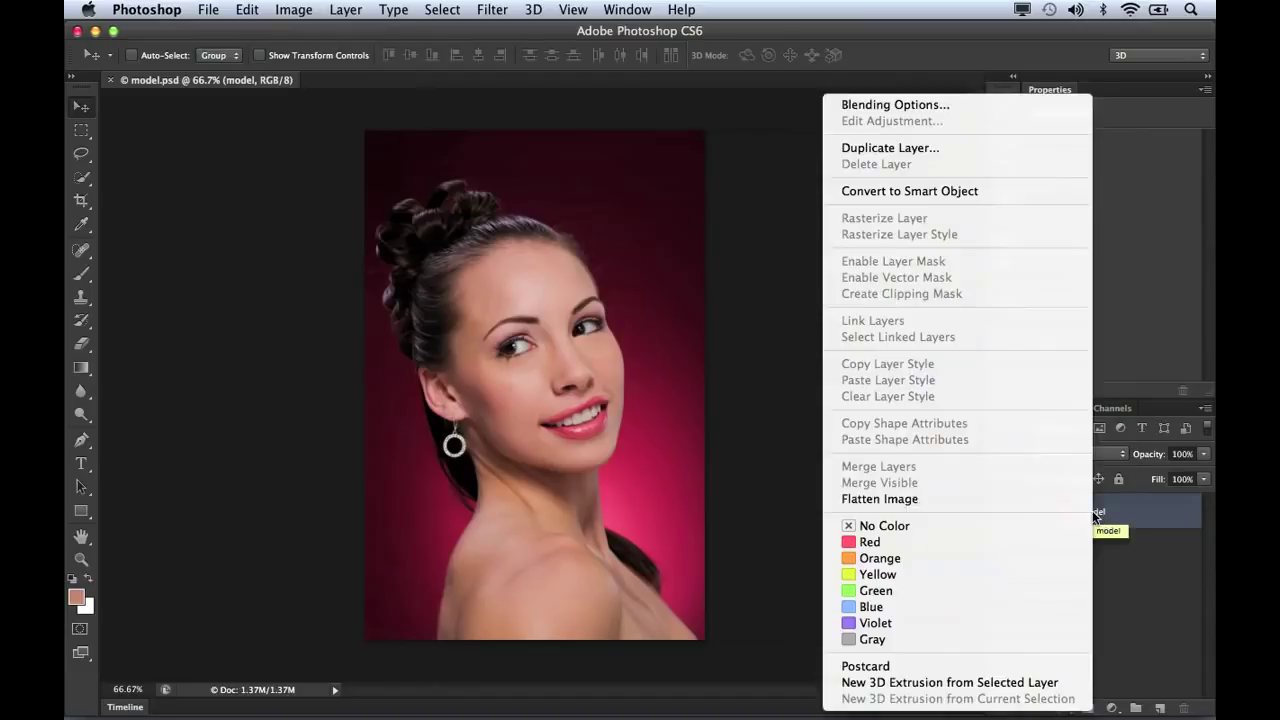
pyautogui.click(989, 191)
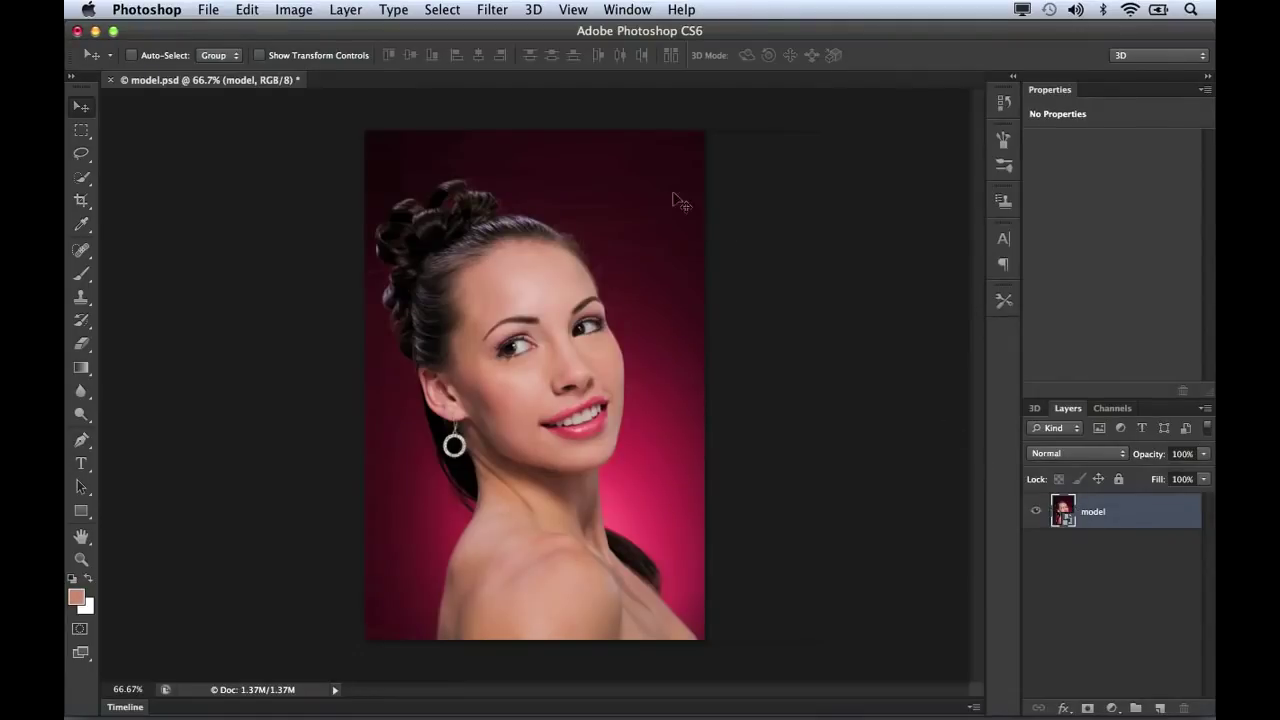
pyautogui.click(494, 12)
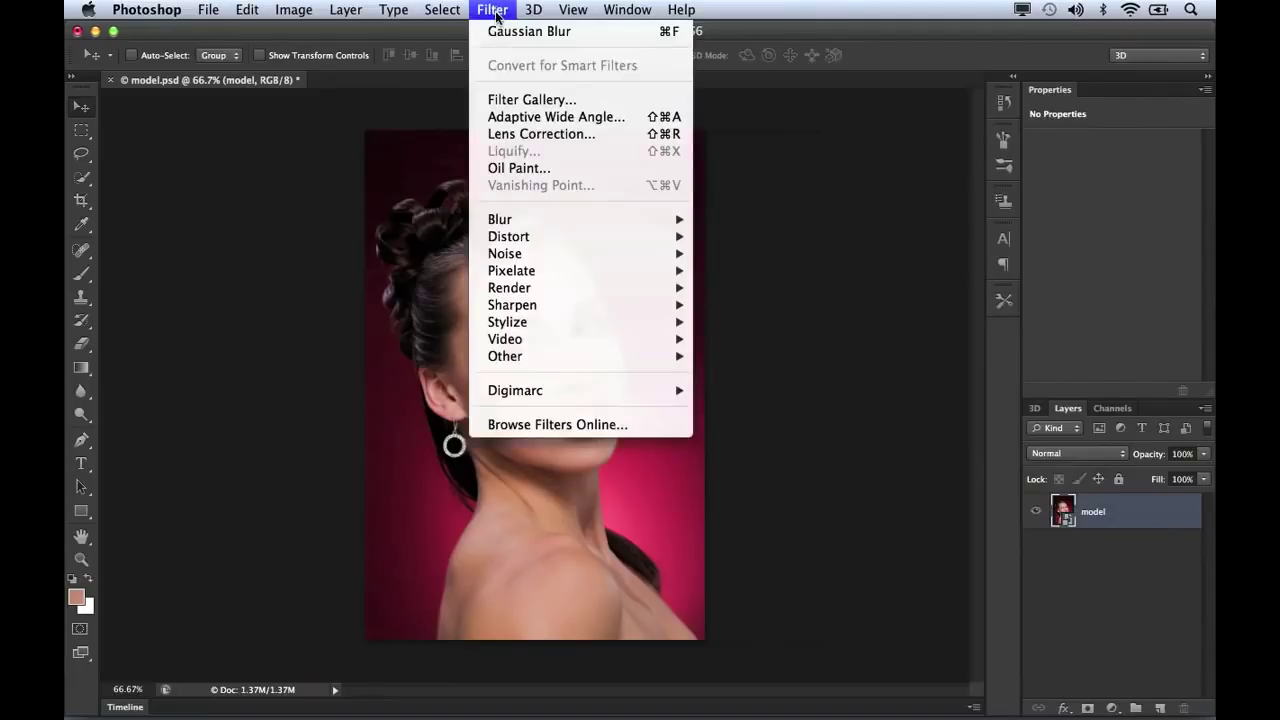
pyautogui.click(533, 167)
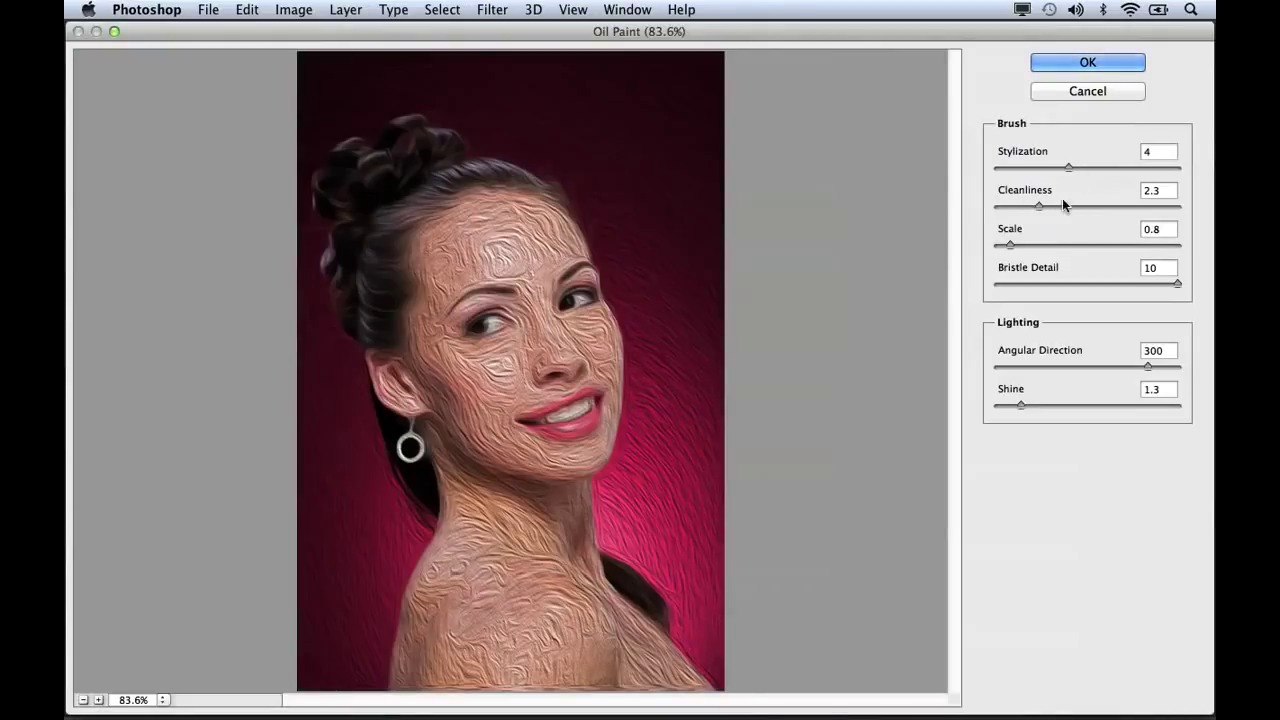
# Apply Oil Paint with Stylization 5.35, Cleanliness 6, Bristle Detail 3.45 and Shine 0.25.
pyautogui.moveTo(1042, 213); pyautogui.dragTo(1107, 214)
pyautogui.moveTo(1176, 286); pyautogui.dragTo(1077, 285)
pyautogui.moveTo(1023, 405); pyautogui.dragTo(1003, 408)
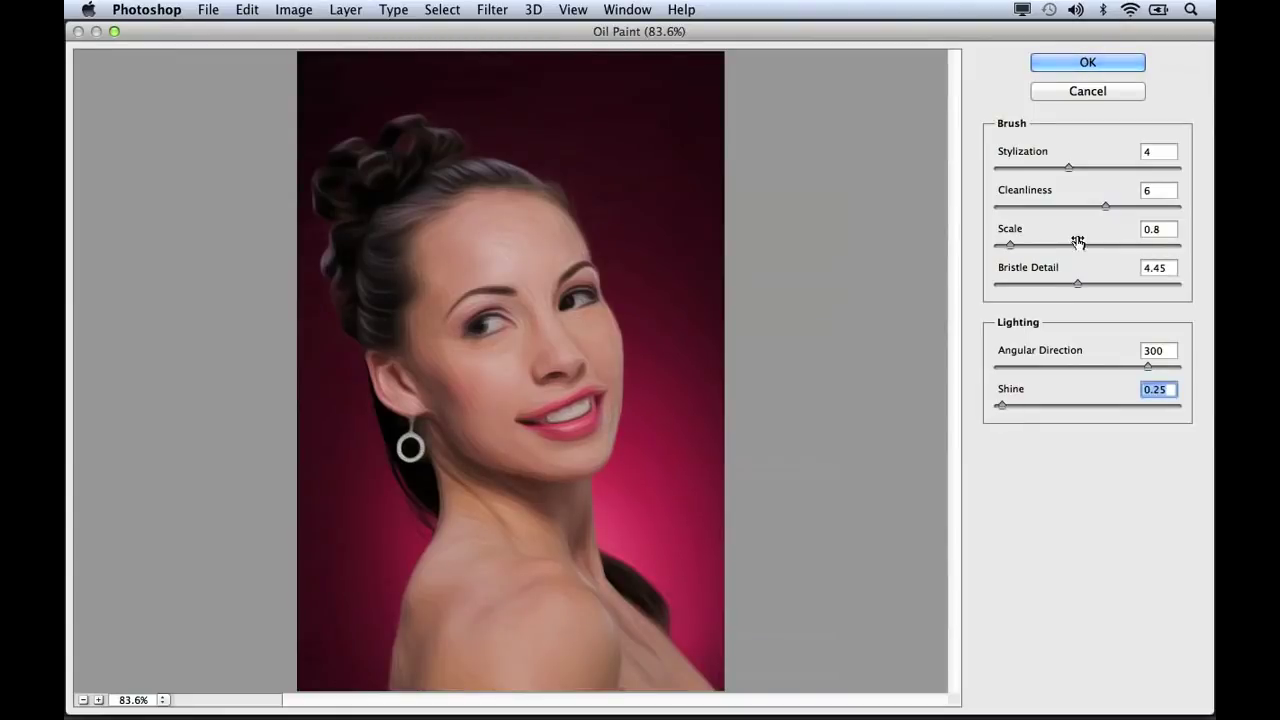
pyautogui.moveTo(1068, 167); pyautogui.dragTo(1093, 169)
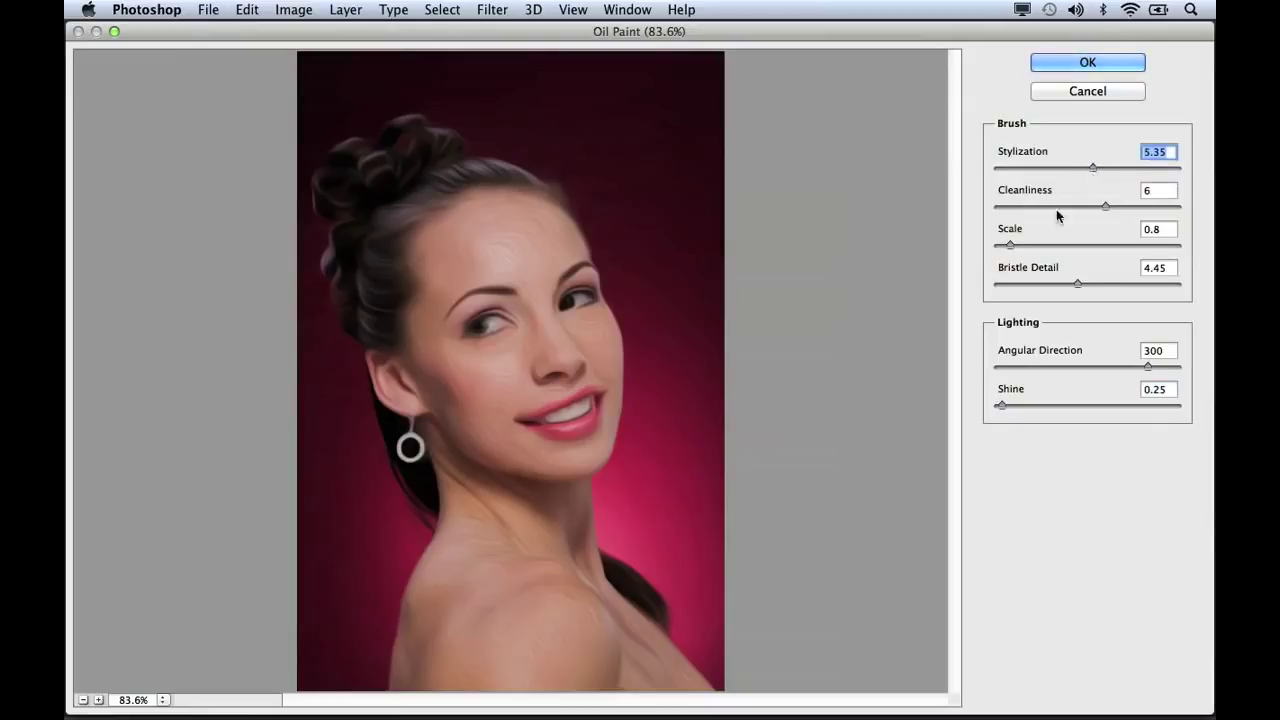
pyautogui.moveTo(1077, 284); pyautogui.dragTo(1059, 290)
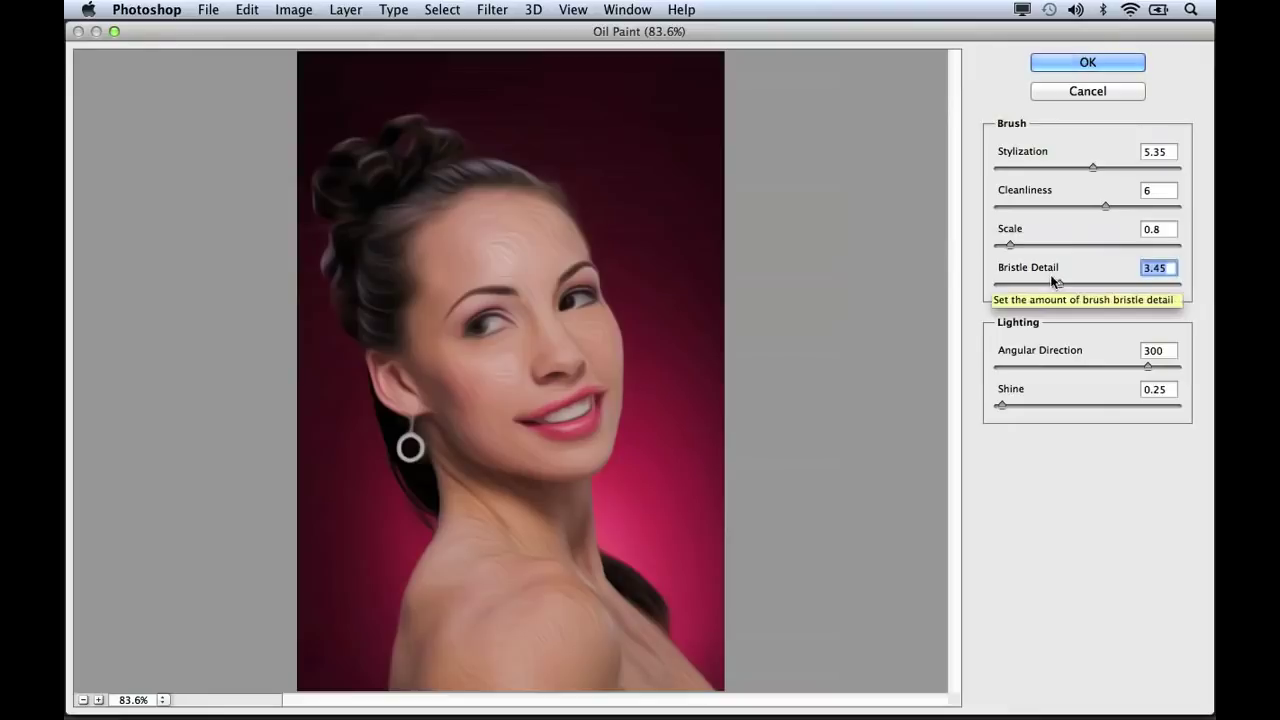
pyautogui.click(1096, 61)
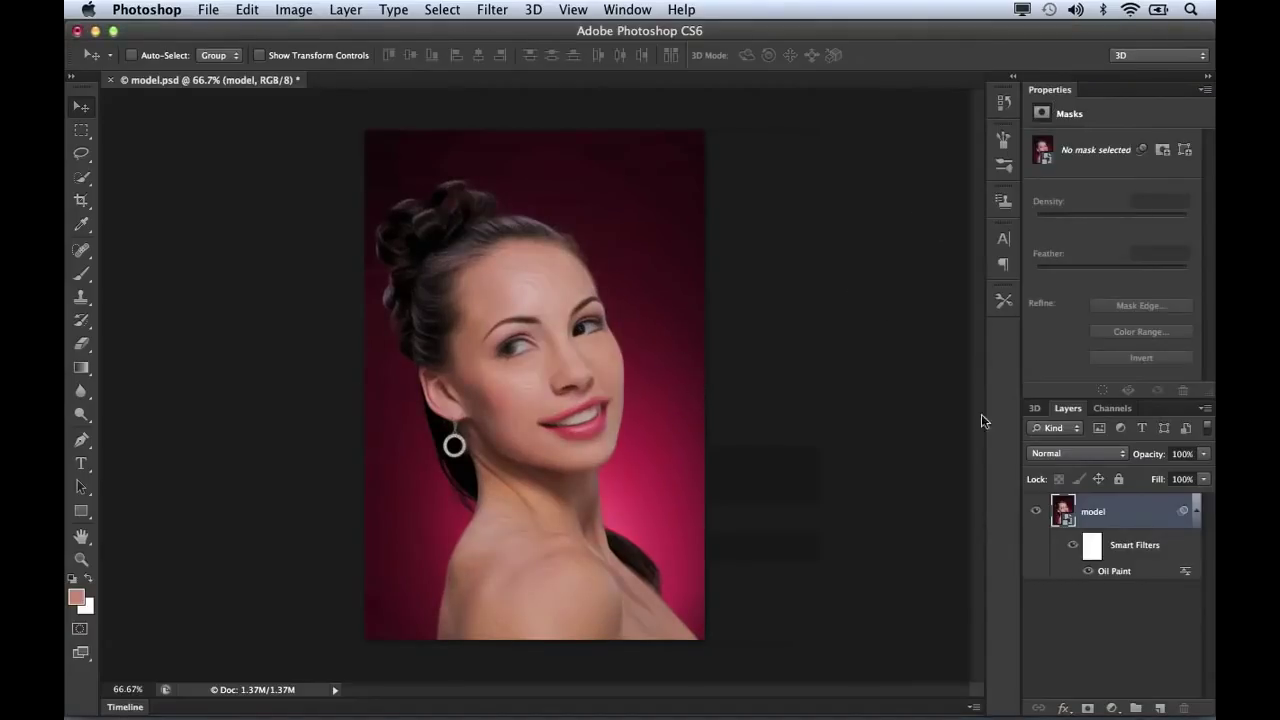
# Delete the smart filter's mask on the model layer and open the Color Range selection.
pyautogui.rightClick(1096, 547)
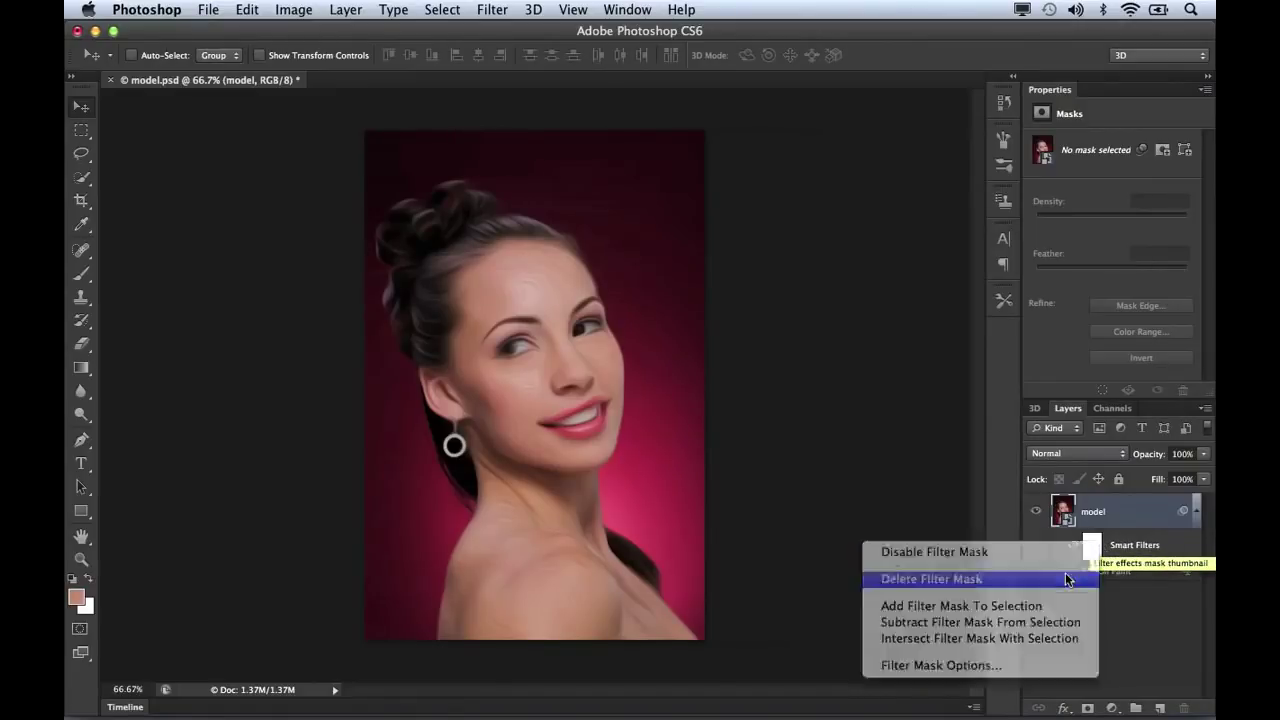
pyautogui.click(1066, 579)
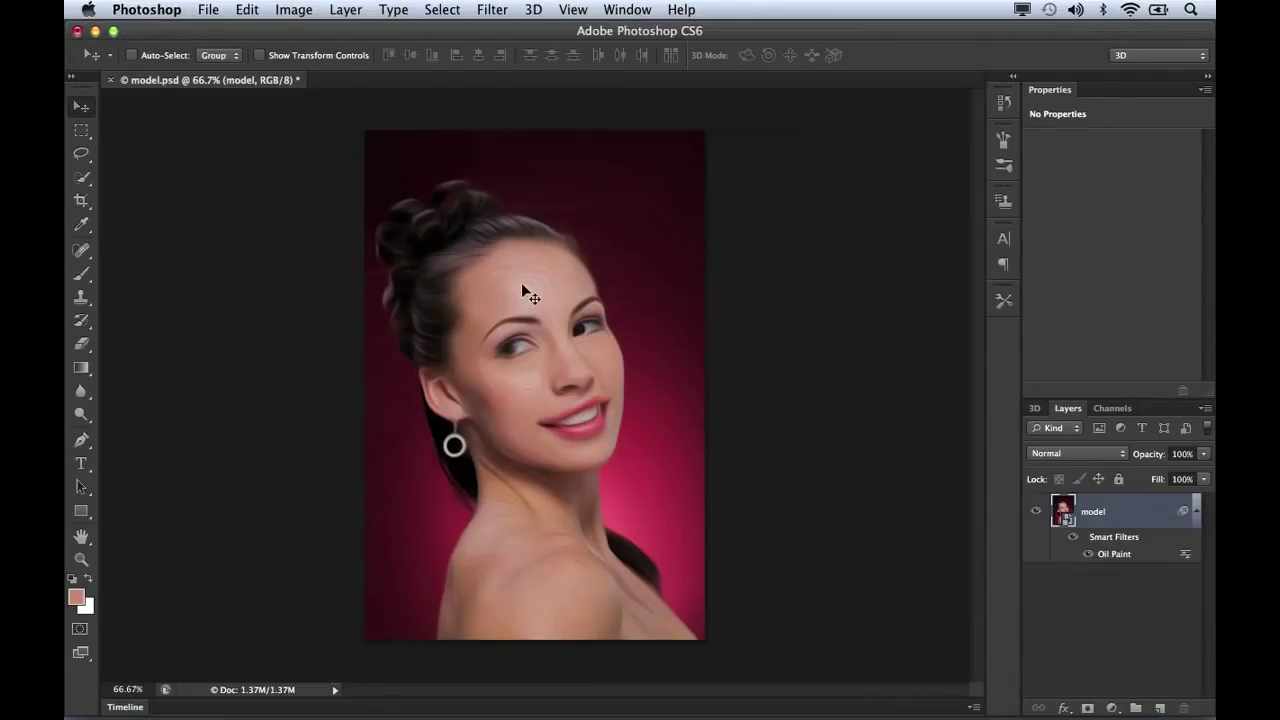
pyautogui.click(442, 9)
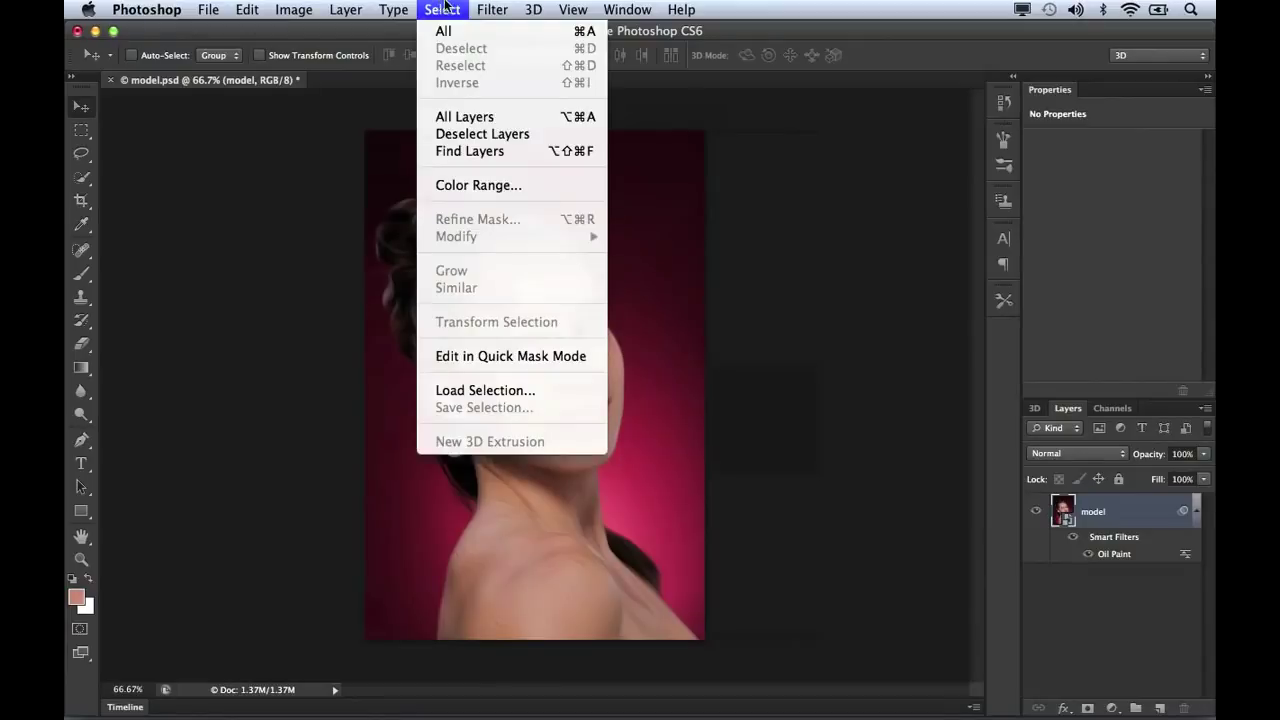
pyautogui.click(484, 186)
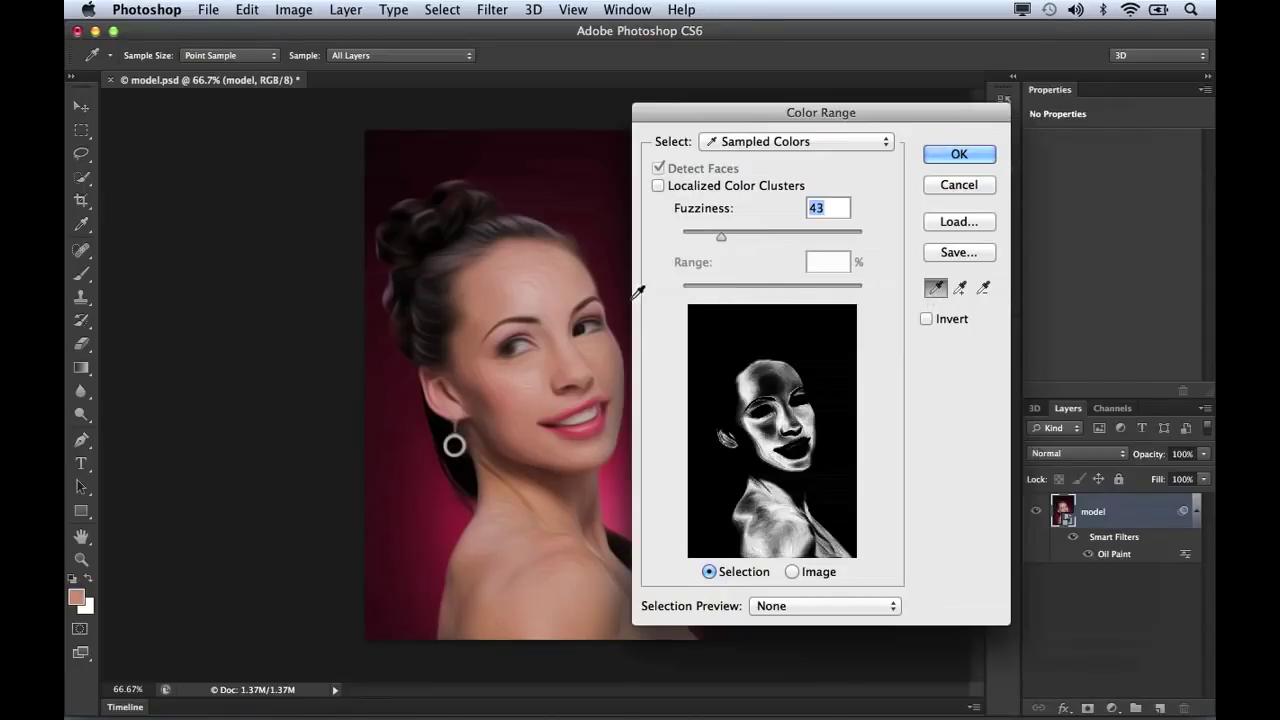
# Try to select the skin by sampling colors on the model's face, with Add to Sample active and Fuzziness at 78.
pyautogui.click(563, 297)
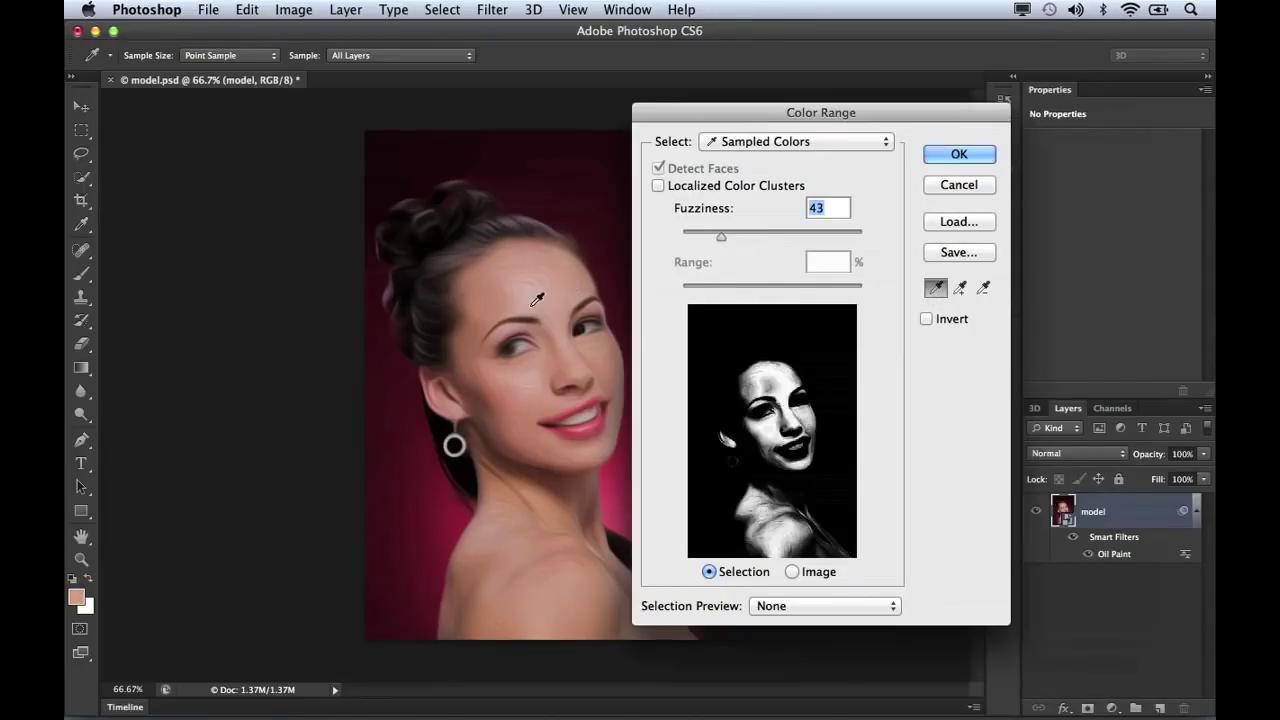
pyautogui.click(557, 317)
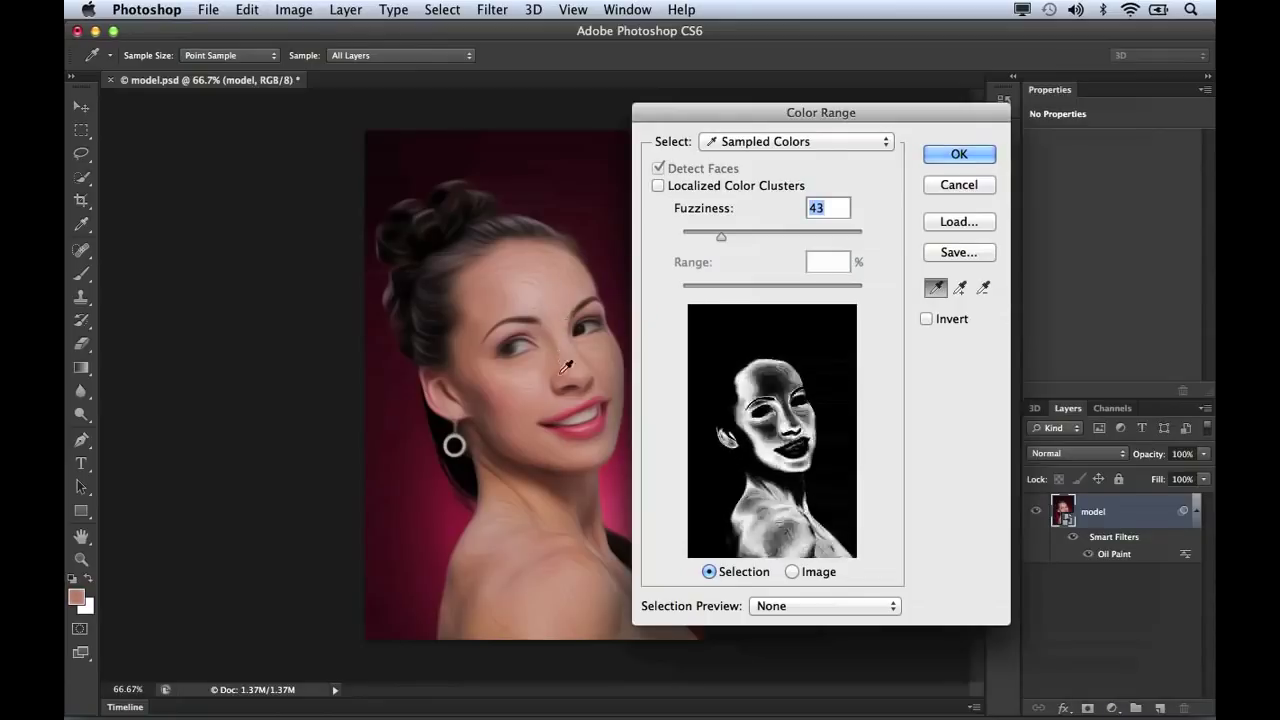
pyautogui.click(561, 306)
pyautogui.click(558, 307)
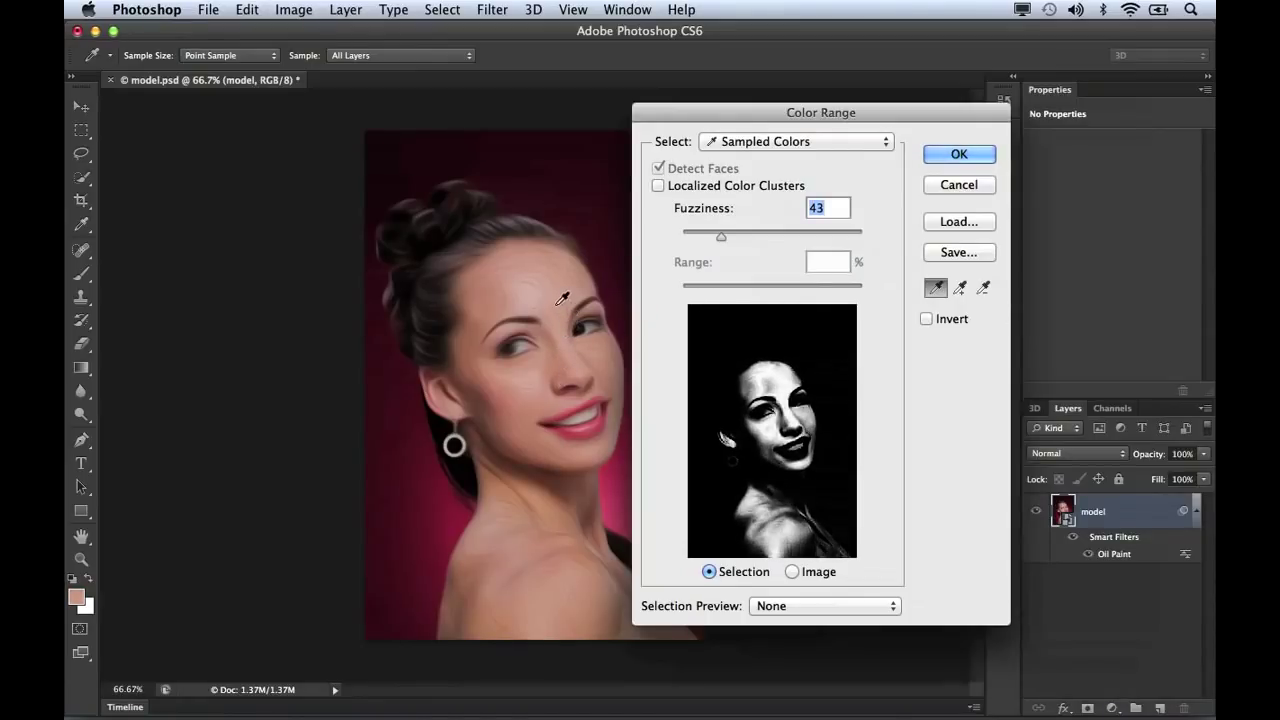
pyautogui.click(958, 289)
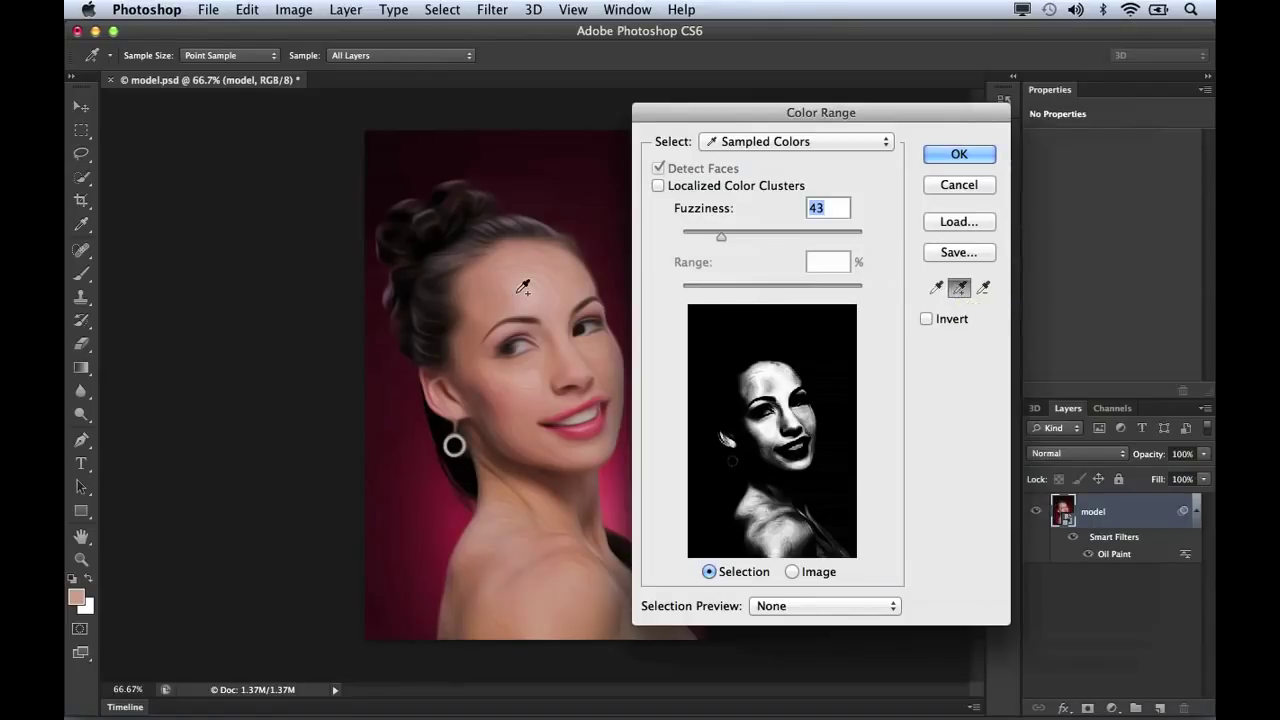
pyautogui.moveTo(722, 236); pyautogui.dragTo(753, 243)
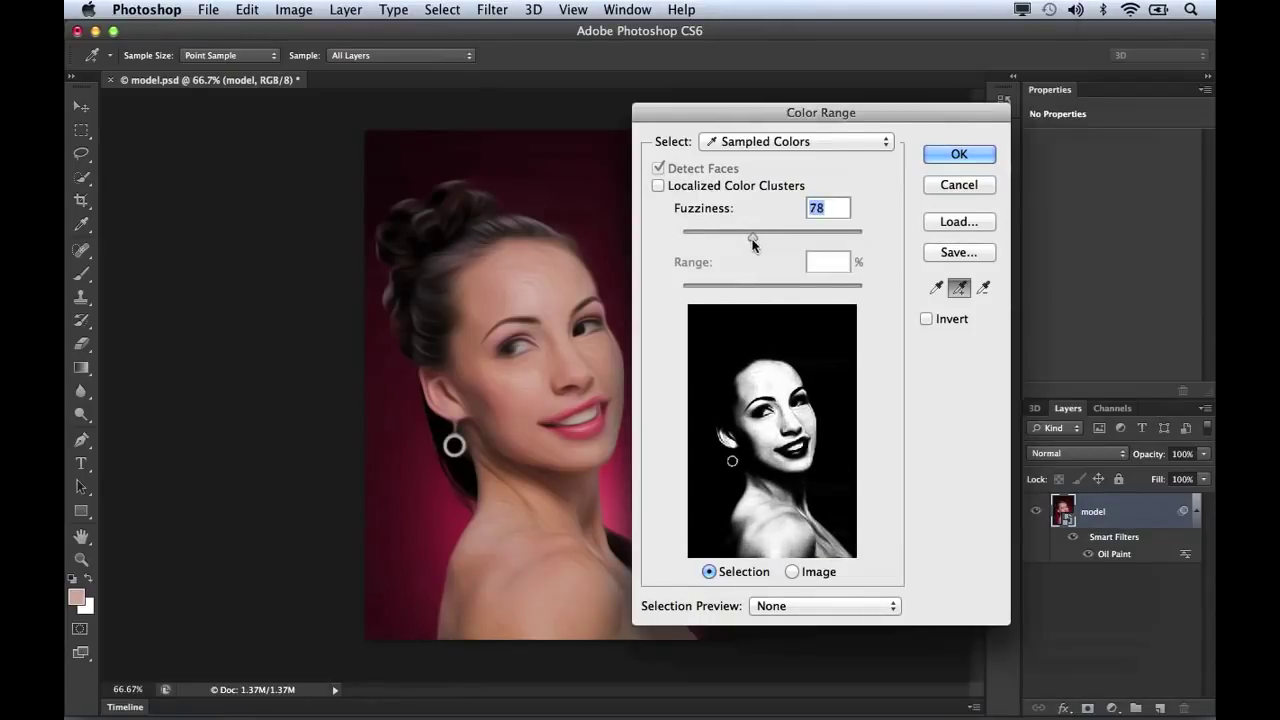
# Select the Skin Tones range with Detect Faces enabled and add a filter mask from that selection to the smart filters.
pyautogui.click(814, 143)
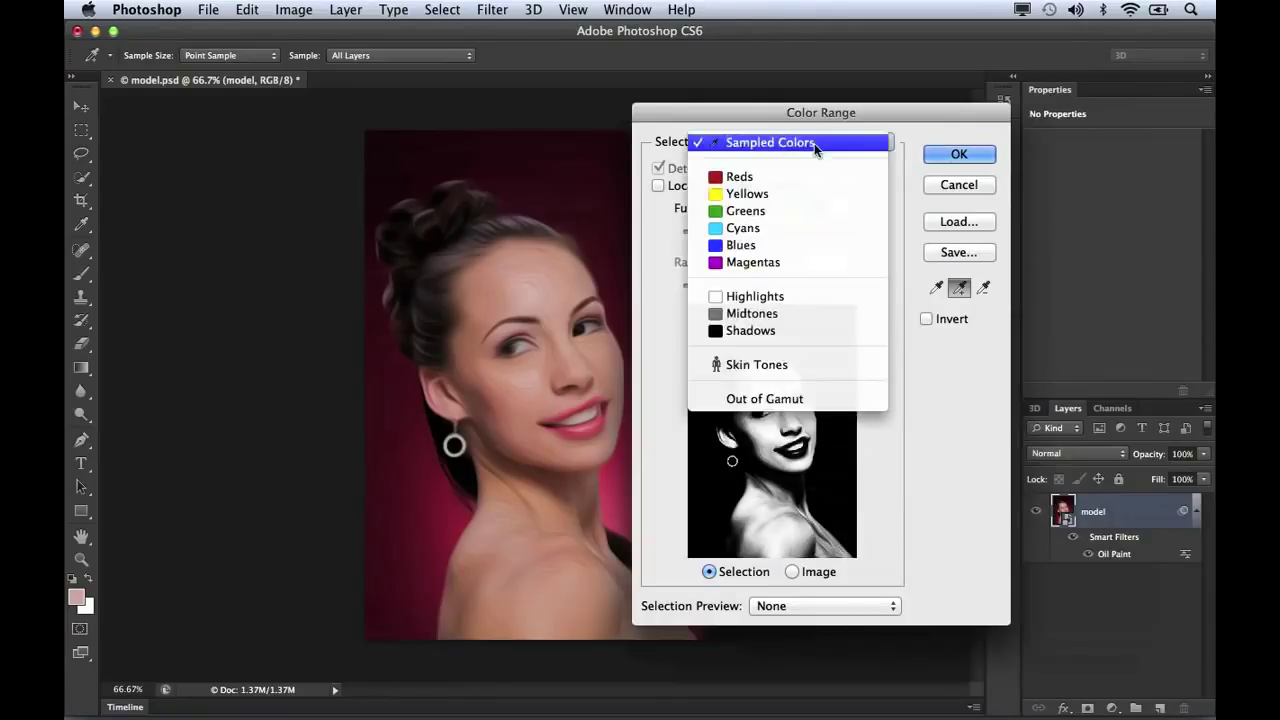
pyautogui.click(790, 365)
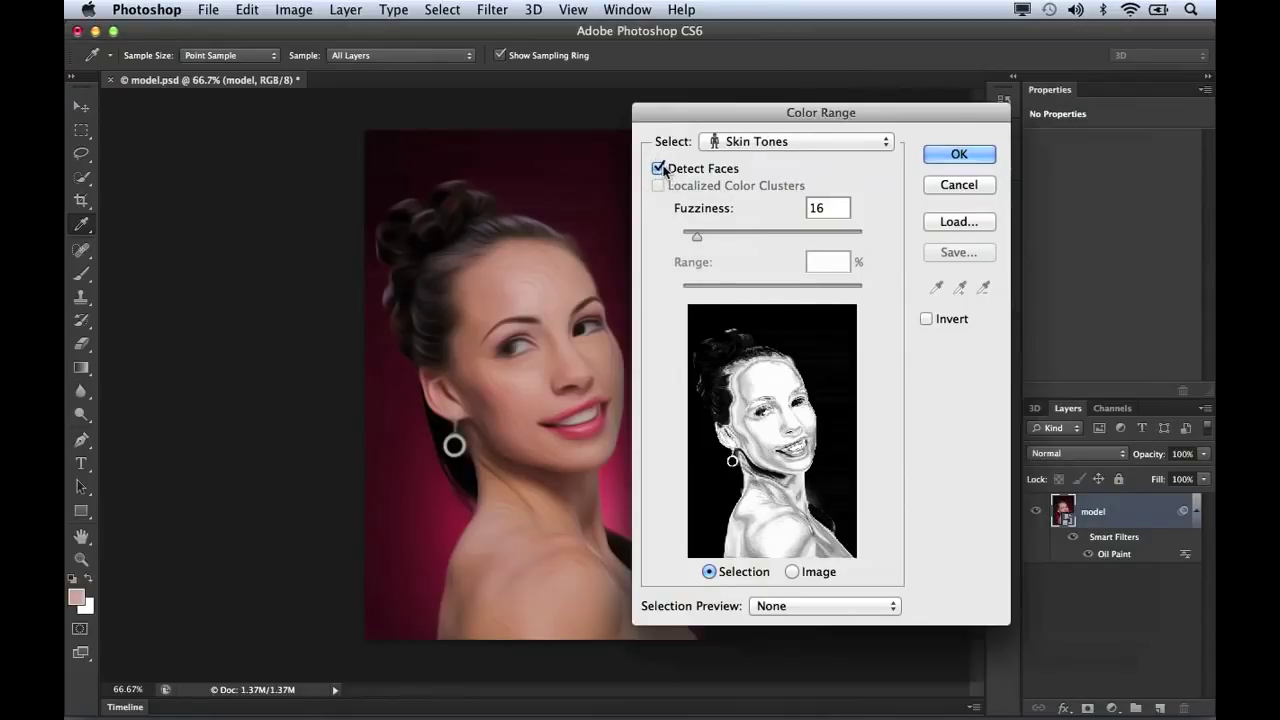
pyautogui.click(660, 170)
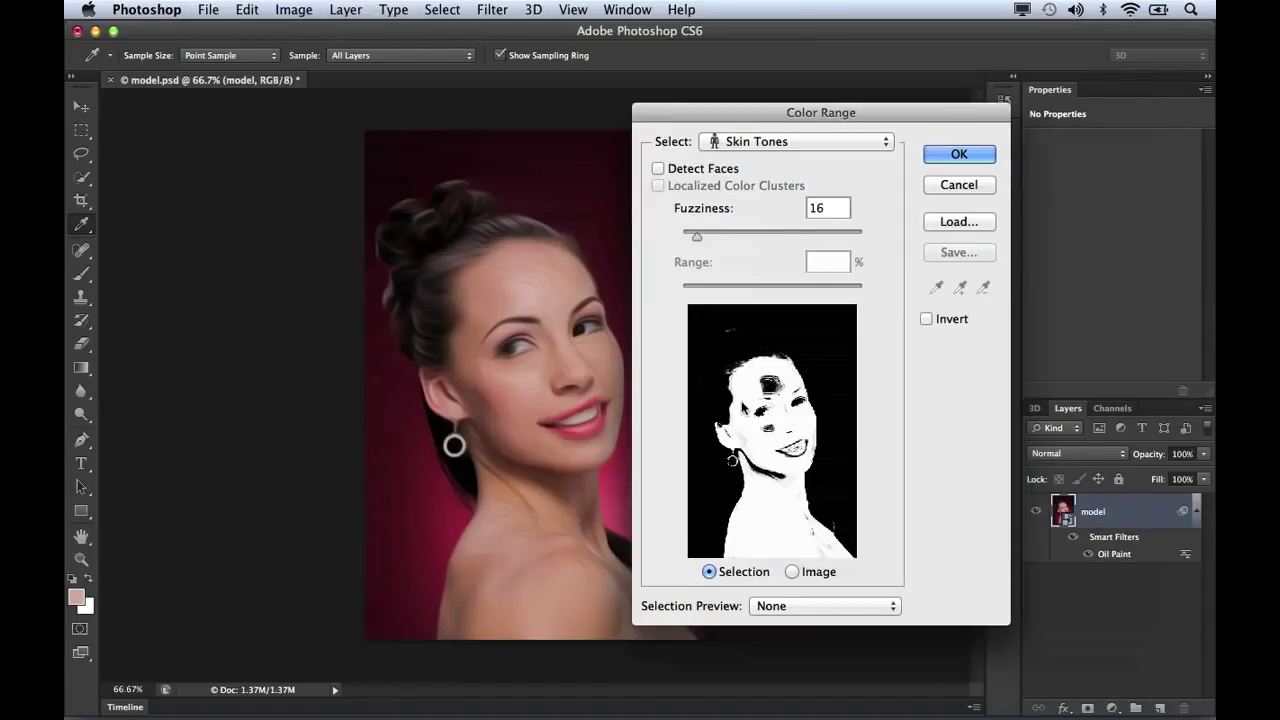
pyautogui.click(658, 170)
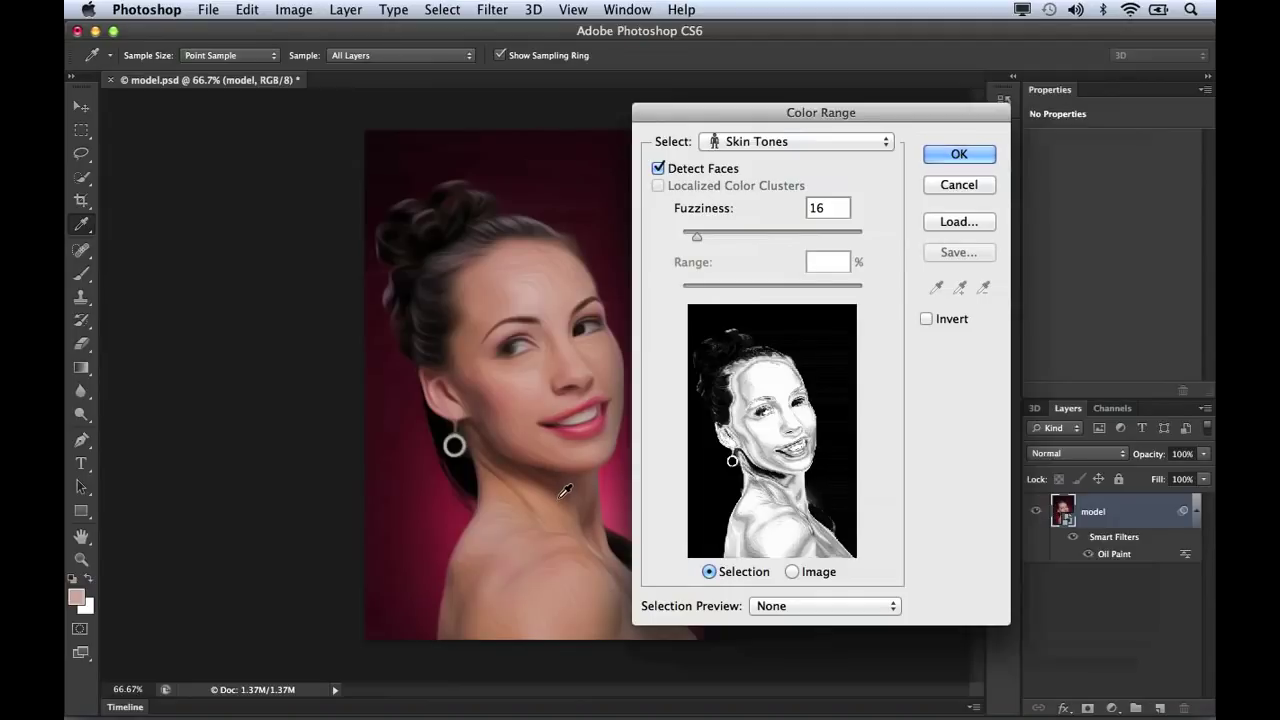
pyautogui.click(945, 155)
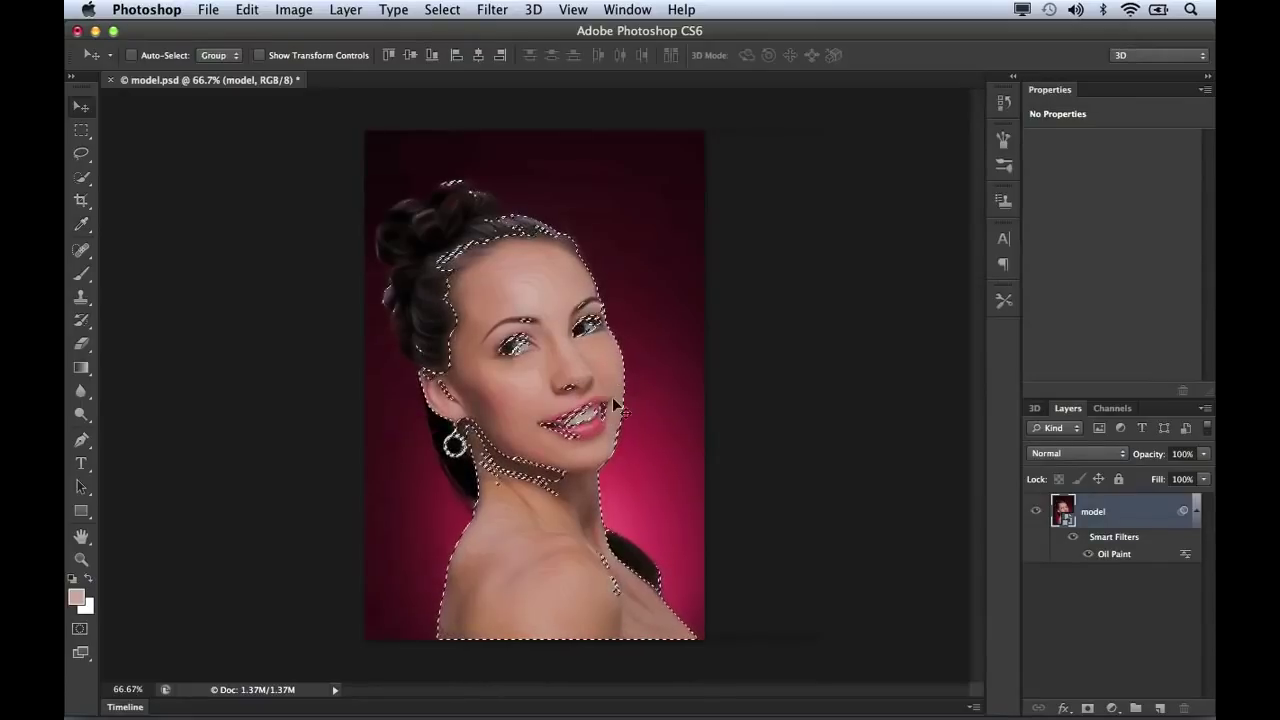
pyautogui.rightClick(1104, 535)
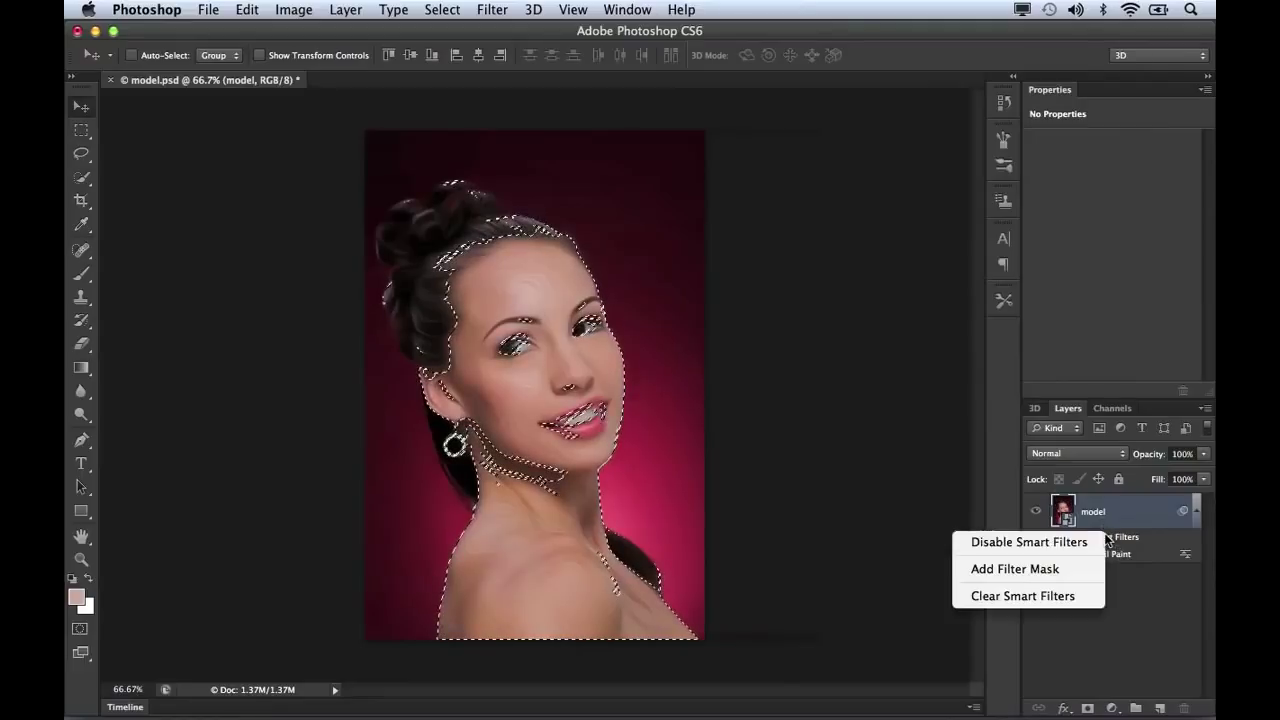
pyautogui.click(1084, 567)
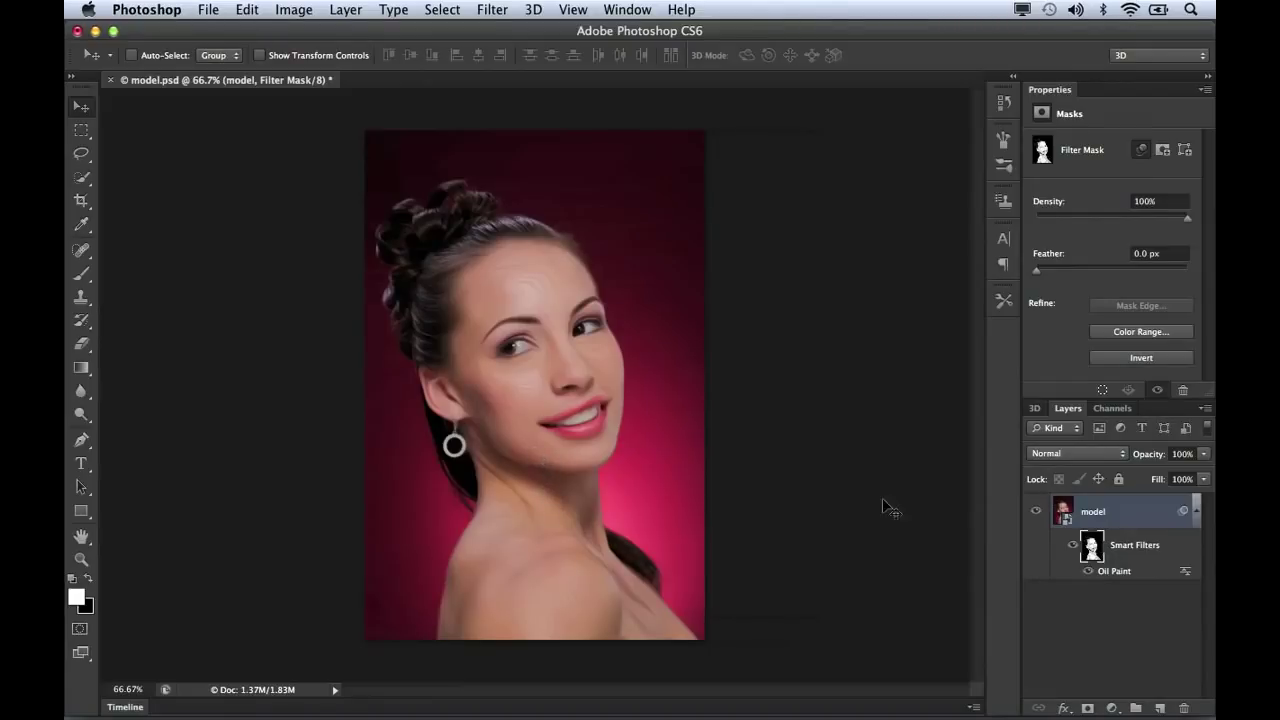
# Disable the smart filters' mask to compare the Oil Paint effect without it, and enable the mask again.
pyautogui.keyDown('ctrl'); pyautogui.click(1091, 549); pyautogui.keyUp('ctrl')
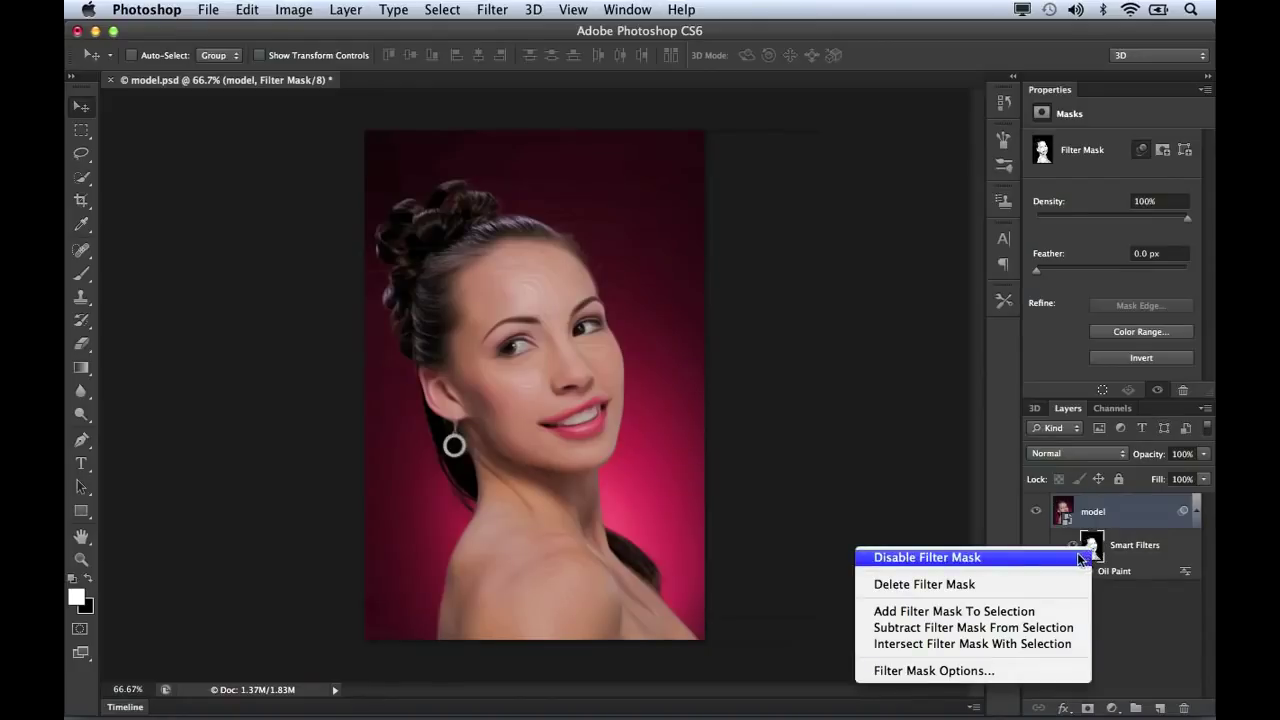
pyautogui.click(1075, 557)
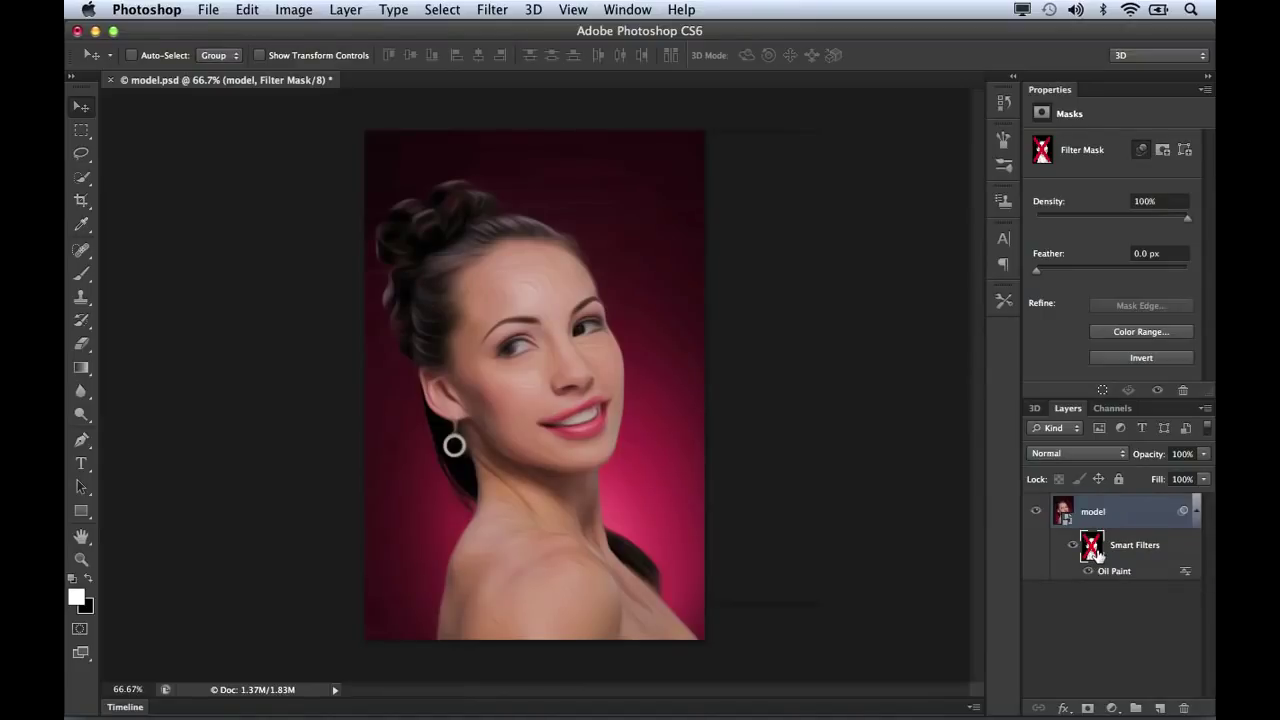
pyautogui.rightClick(1094, 554)
pyautogui.click(1082, 556)
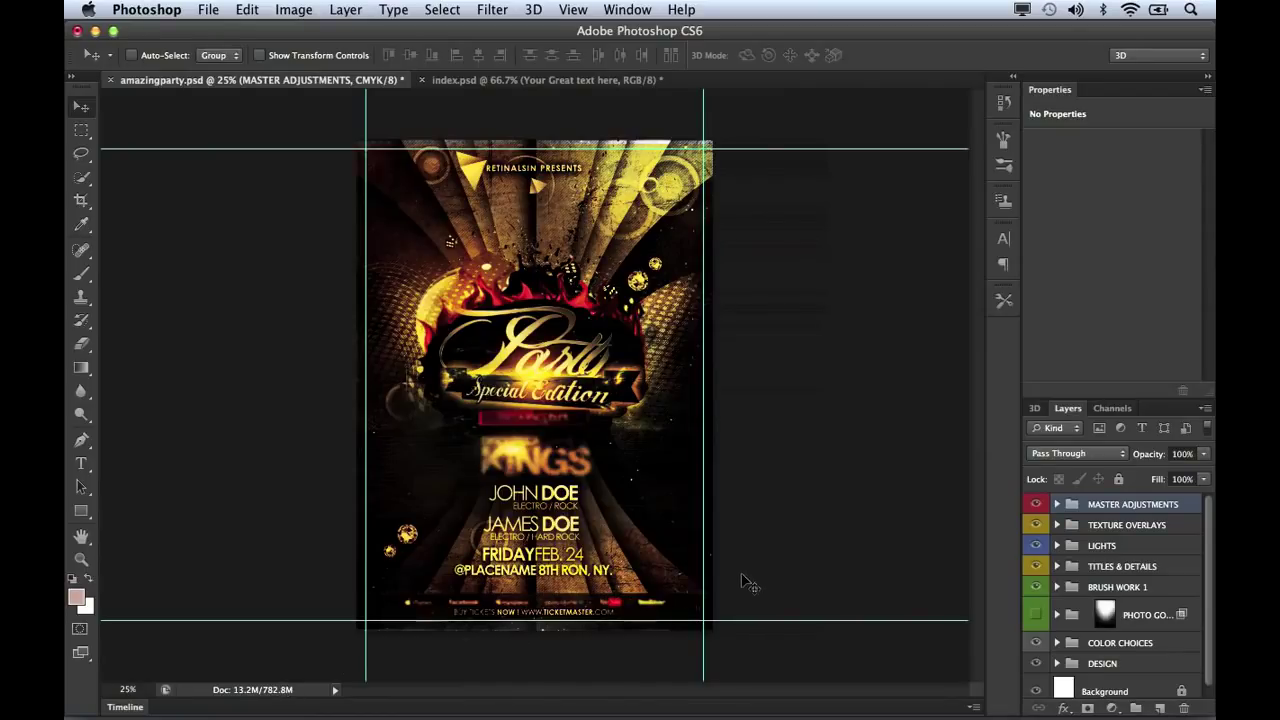
# Scale the MASTER ADJUSTMENTS group down to about 86% with Free Transform and save amazingparty.psd.
pyautogui.press('super+t')
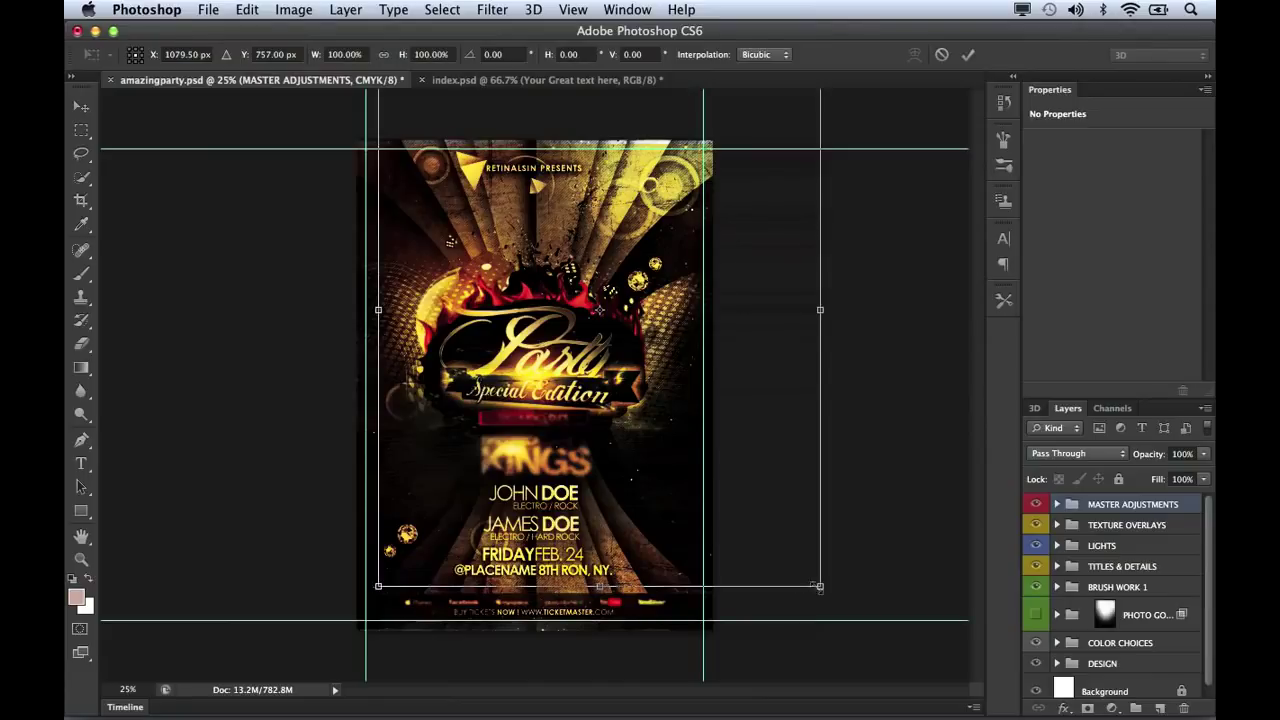
pyautogui.moveTo(821, 588); pyautogui.dragTo(732, 528)
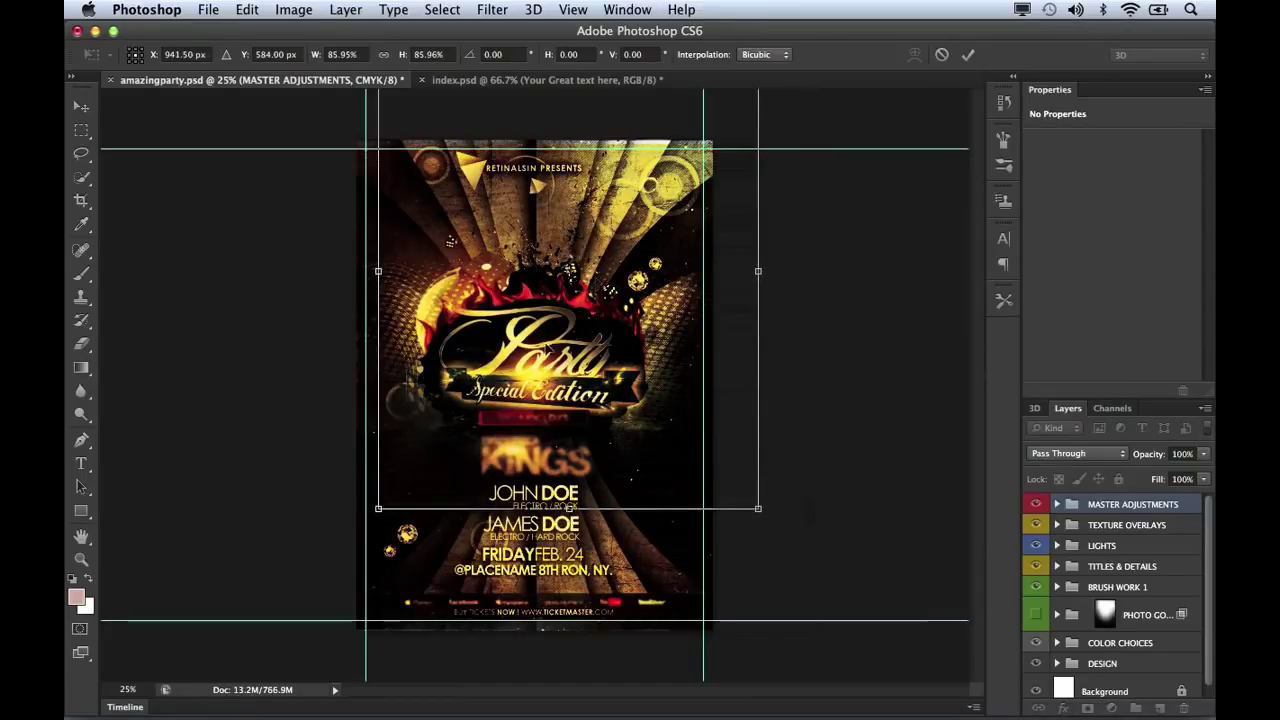
pyautogui.press('Return')
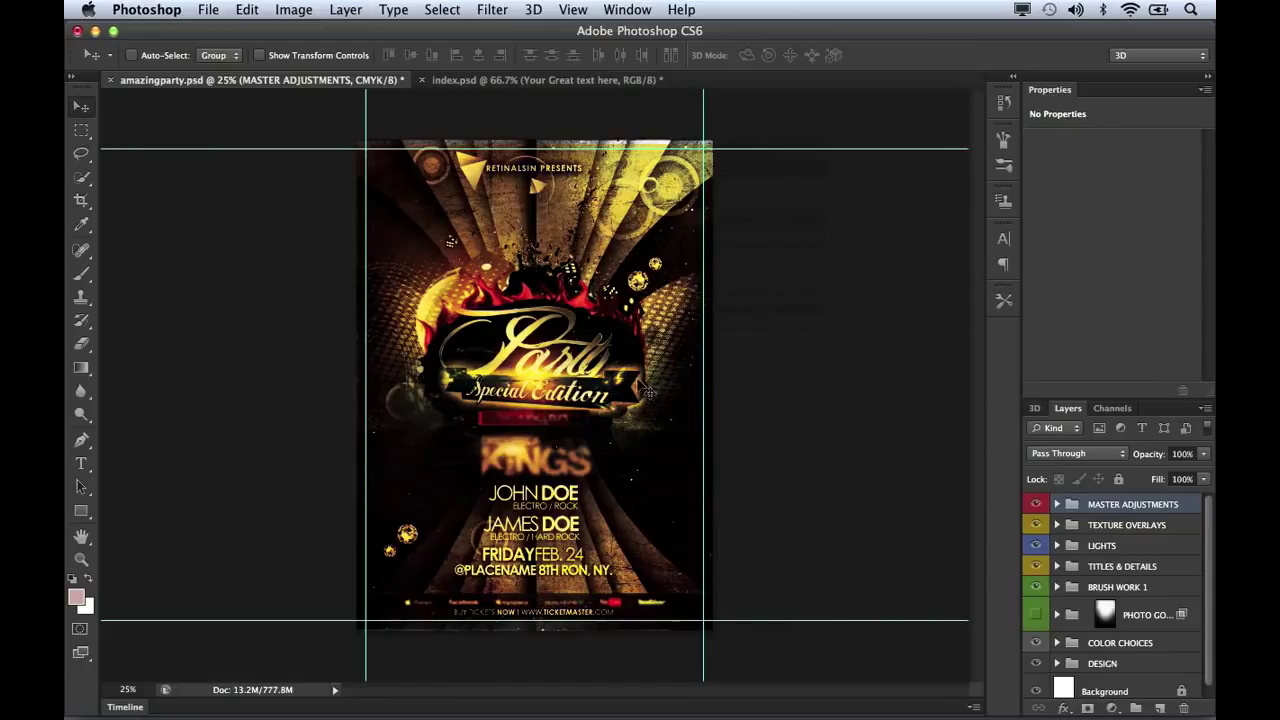
pyautogui.press('super+s')
# Switch between index.psd and amazingparty.psd to check the background save, ending on index.psd.
pyautogui.click(535, 82)
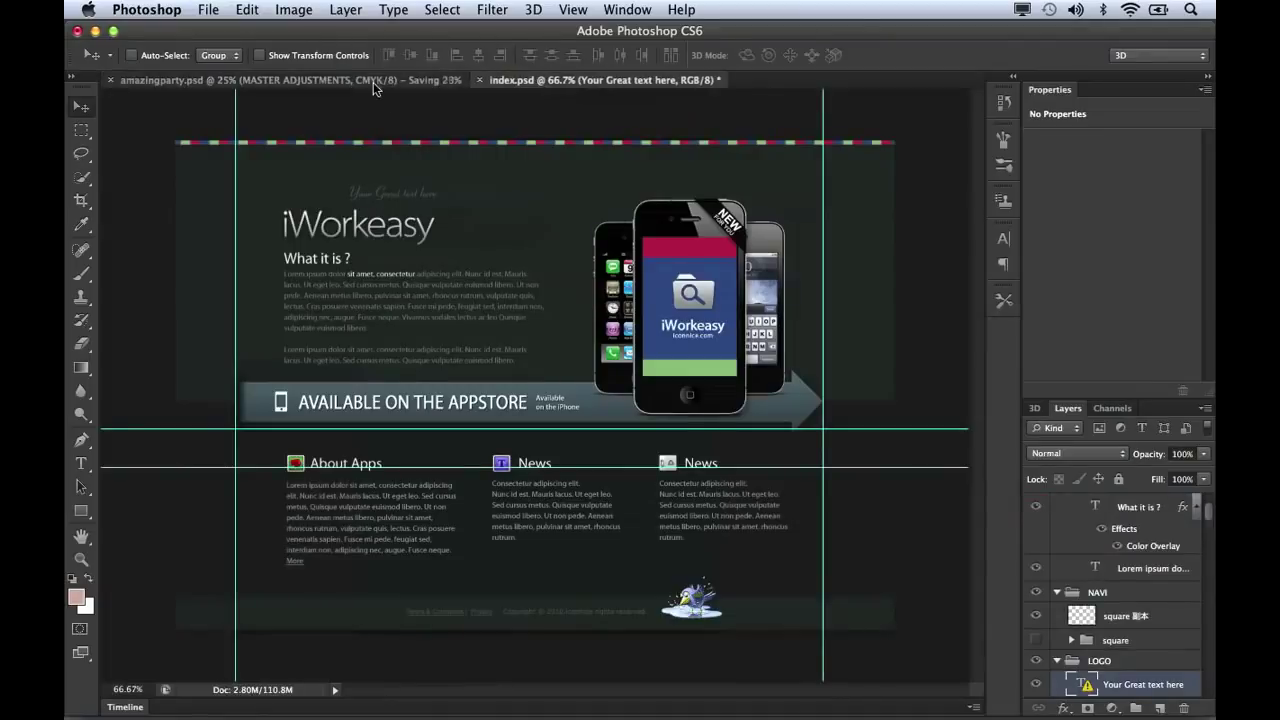
pyautogui.click(373, 81)
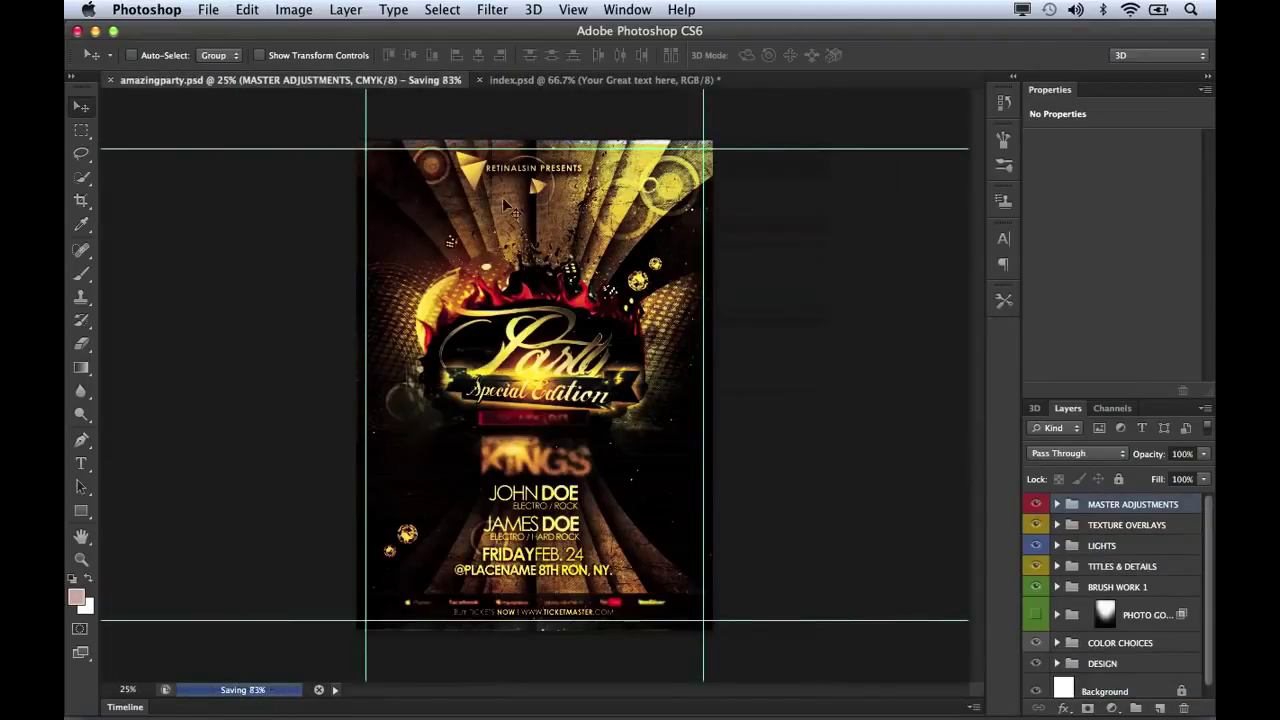
pyautogui.click(555, 82)
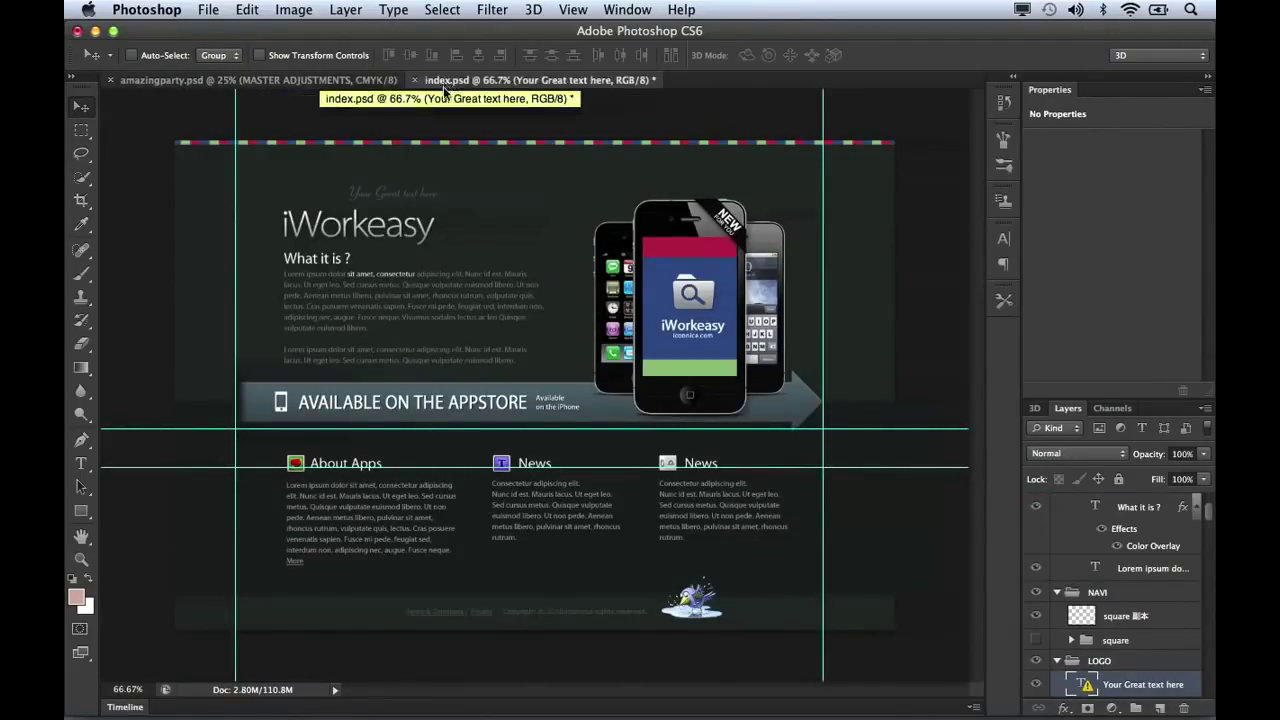
# Enlarge the MASTER ADJUSTMENTS group slightly in amazingparty.psd, save the file, and return to index.psd.
pyautogui.click(375, 84)
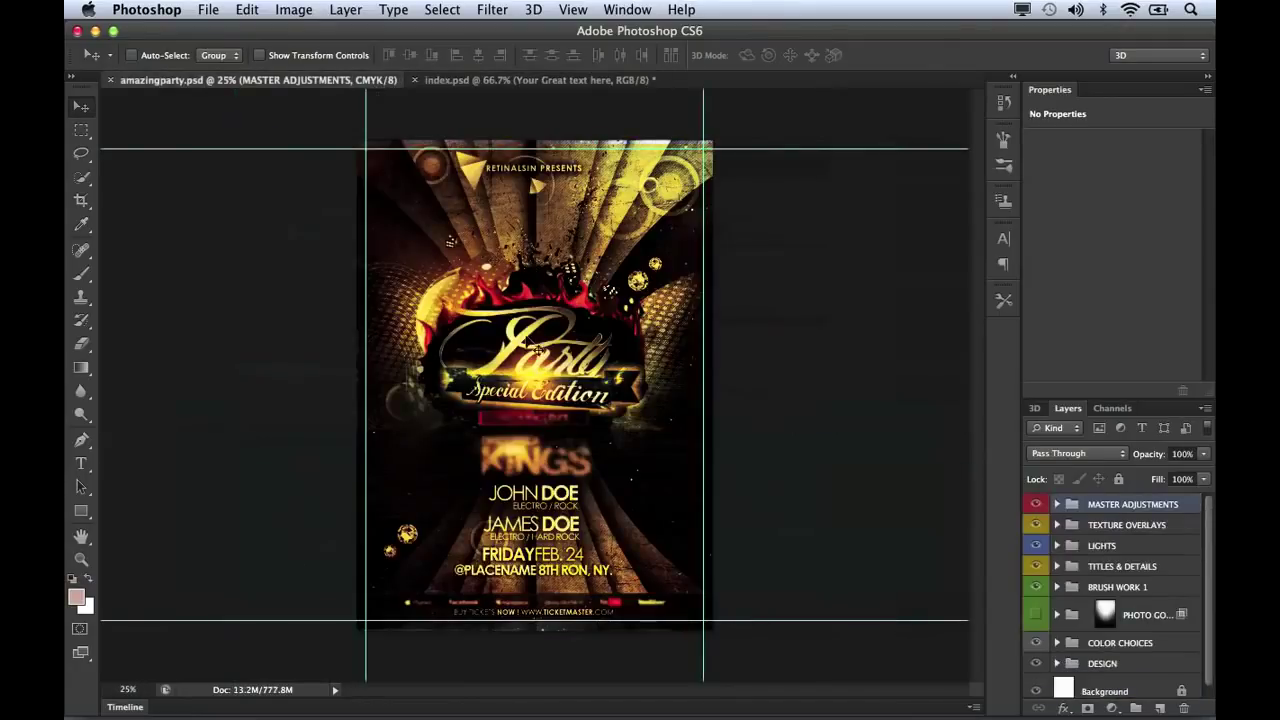
pyautogui.hotkey('ctrl', 't')
pyautogui.moveTo(758, 508); pyautogui.dragTo(794, 556)
pyautogui.press('Return')
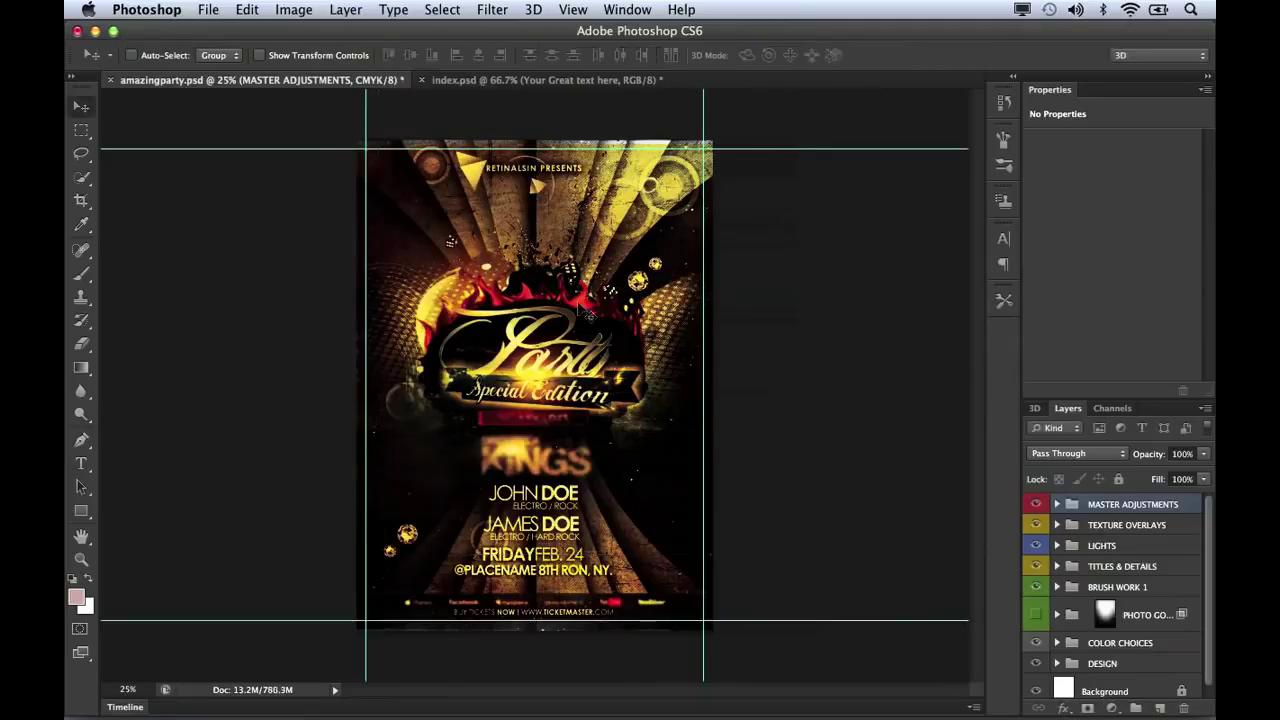
pyautogui.hotkey('ctrl', 's')
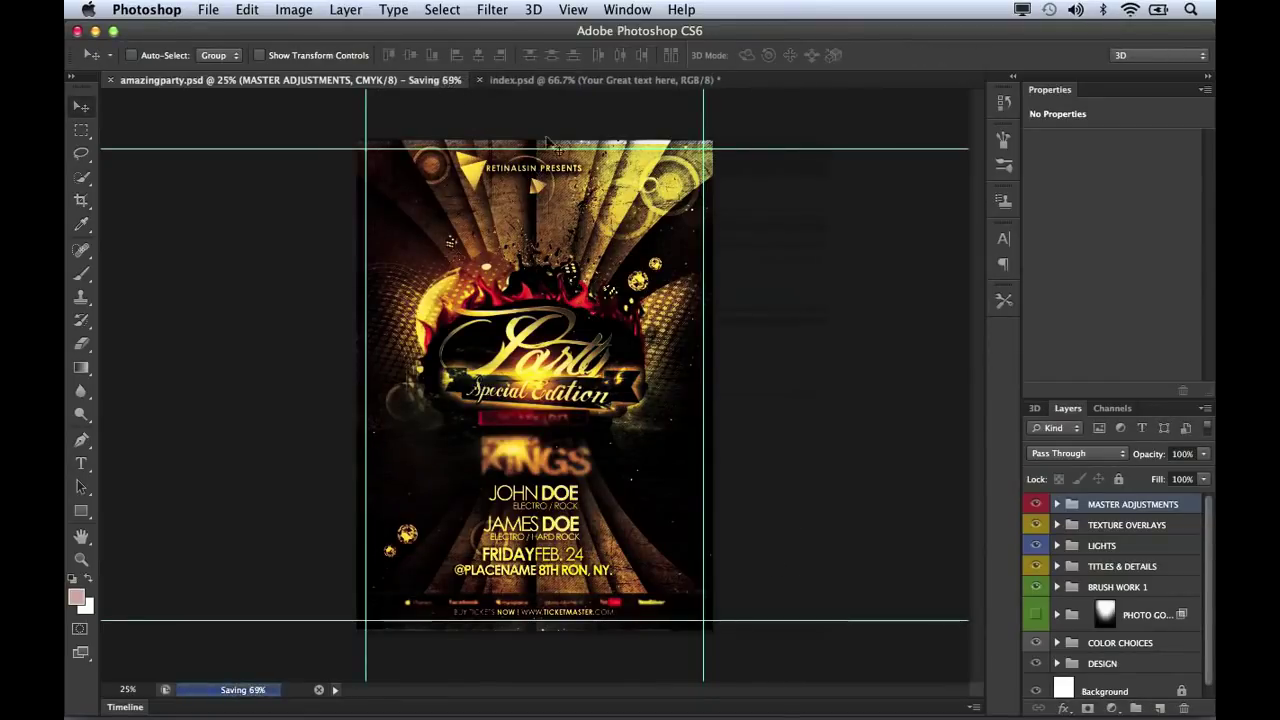
pyautogui.click(579, 84)
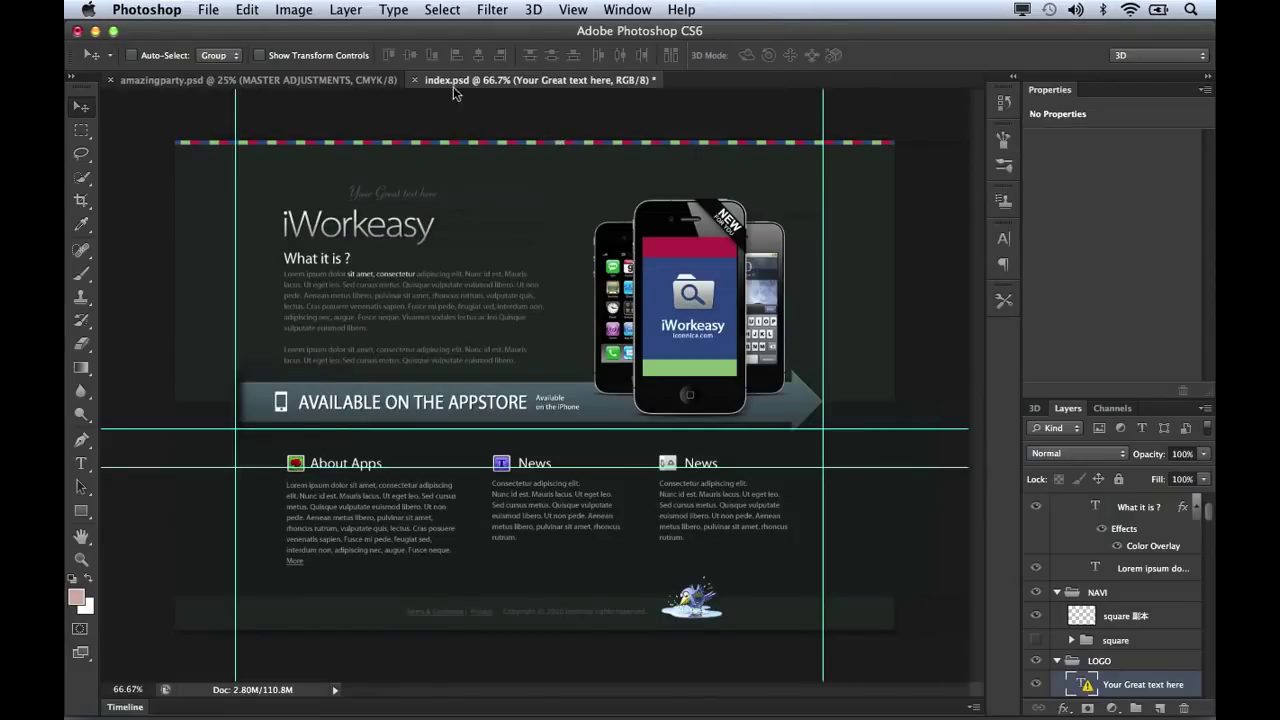
# Set the automatic recovery saving interval to 5 minutes in the File Handling preferences.
pyautogui.click(172, 20)
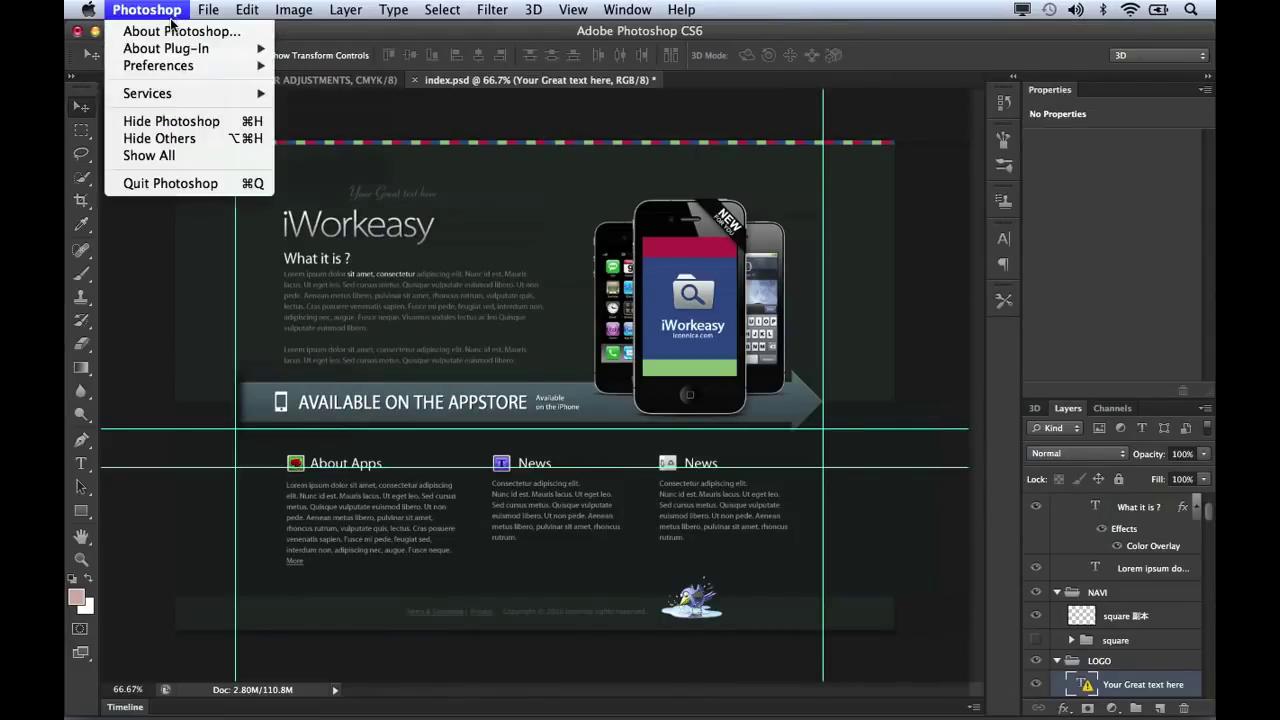
pyautogui.moveTo(173, 67)
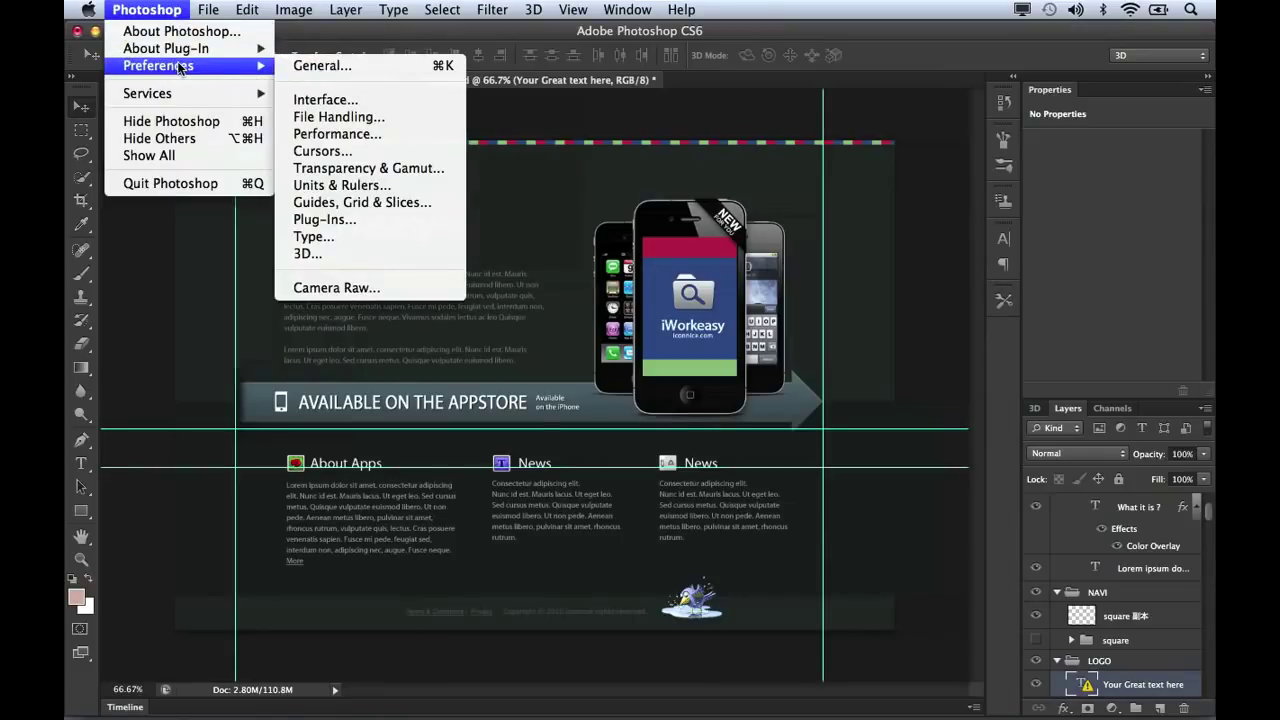
pyautogui.click(313, 118)
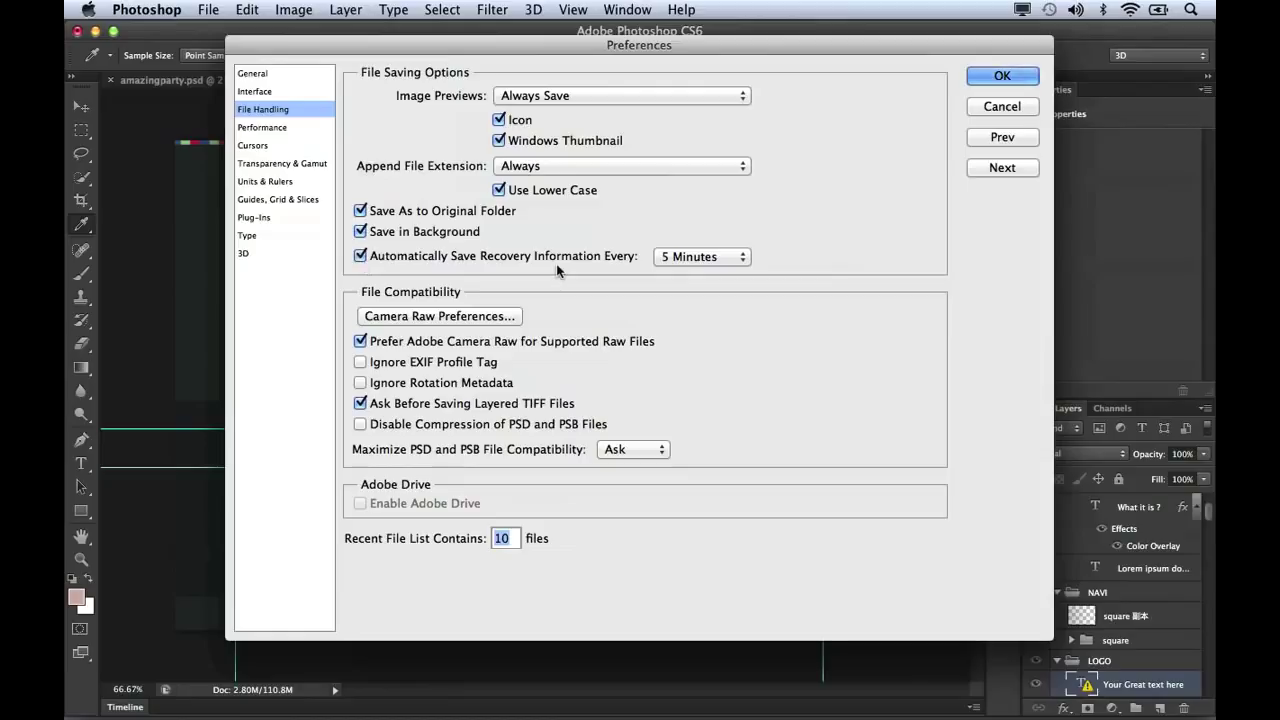
pyautogui.click(735, 257)
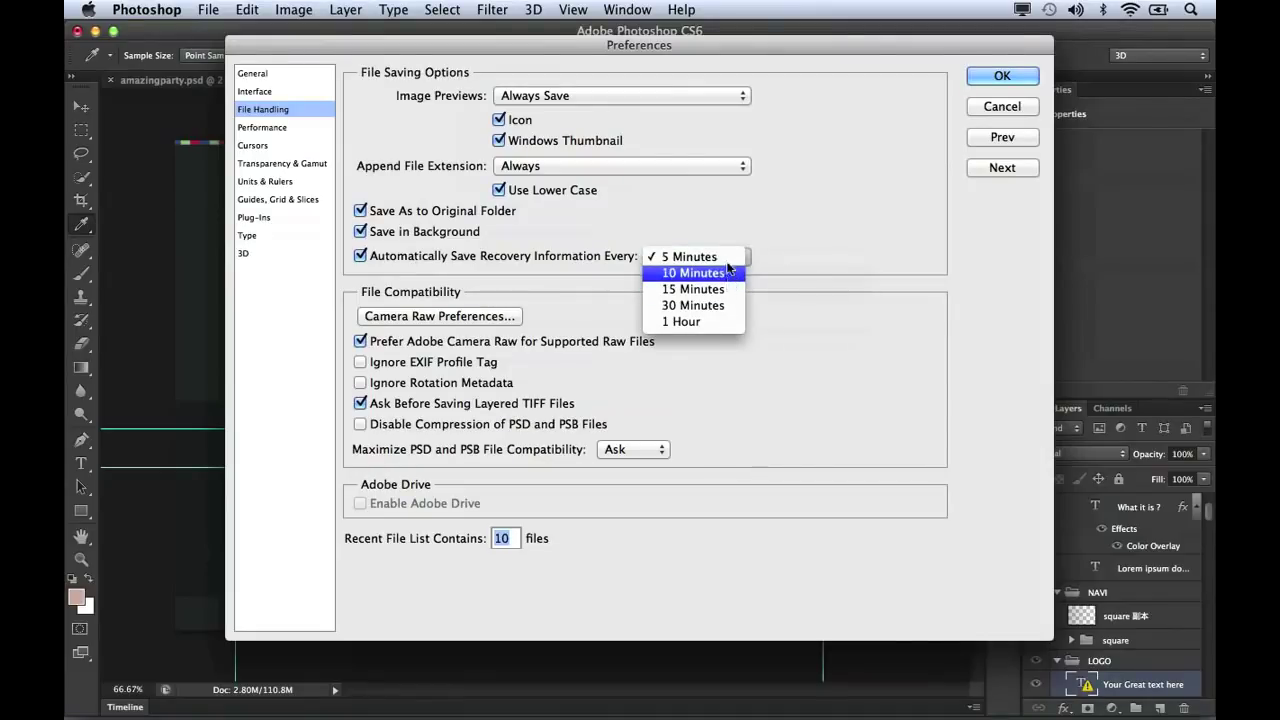
pyautogui.click(728, 257)
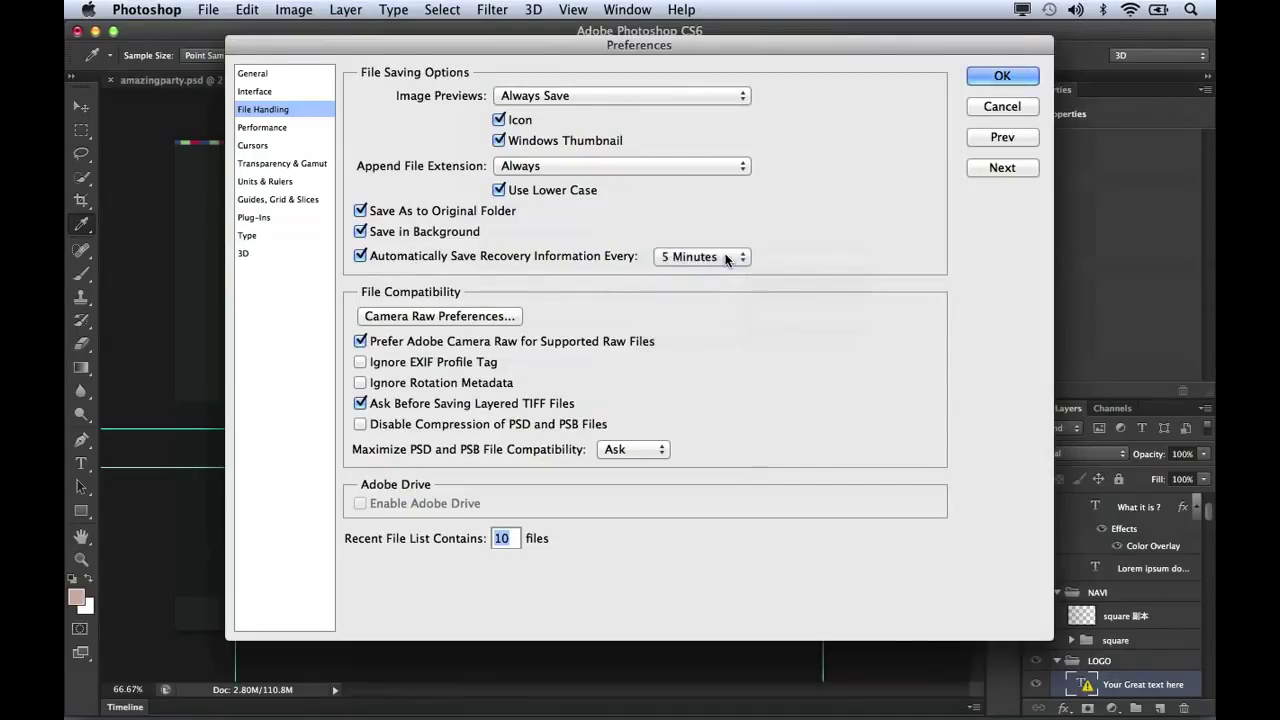
pyautogui.click(979, 80)
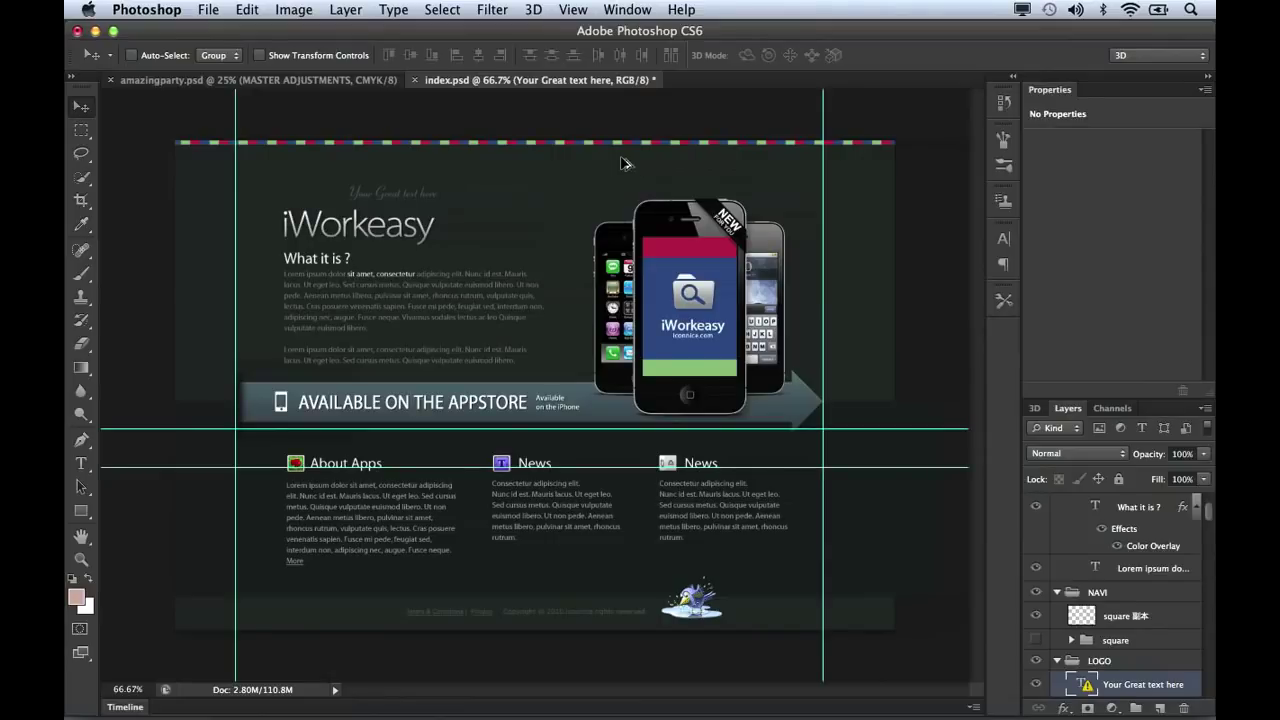
# Force quit Photoshop with index.psd unsaved and close the Force Quit Applications window.
pyautogui.press('super+alt+Escape')
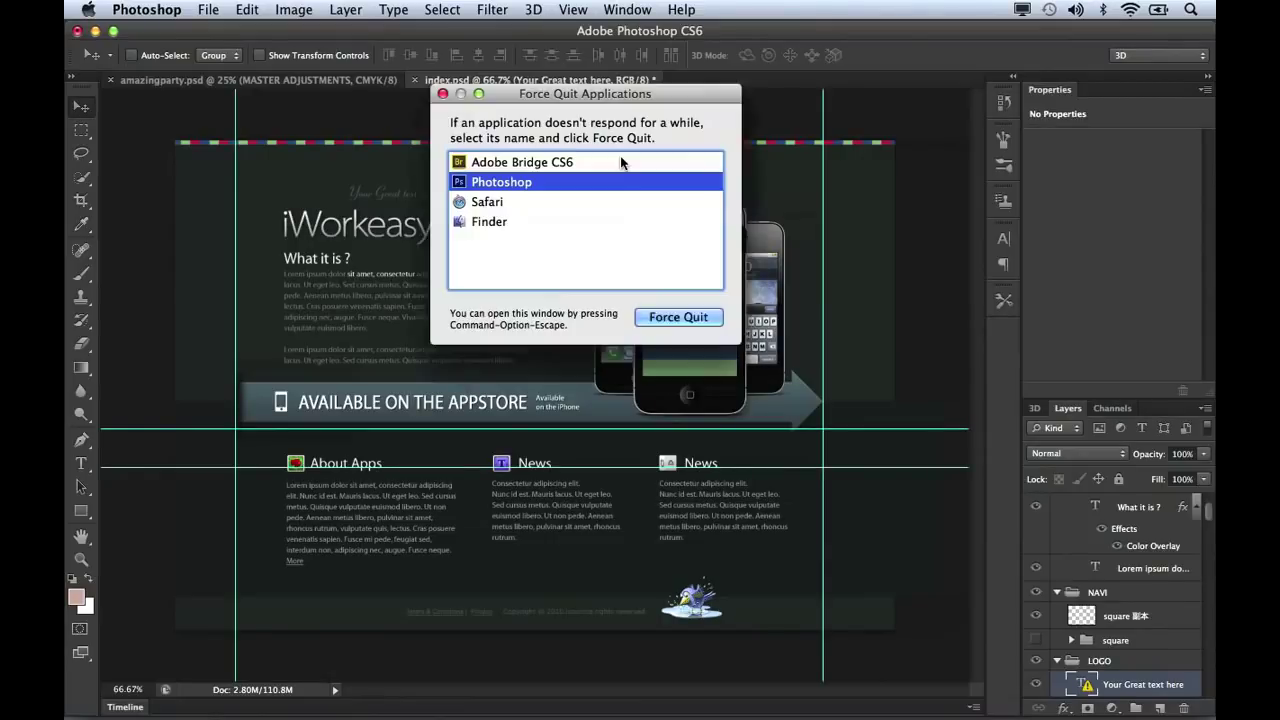
pyautogui.click(667, 315)
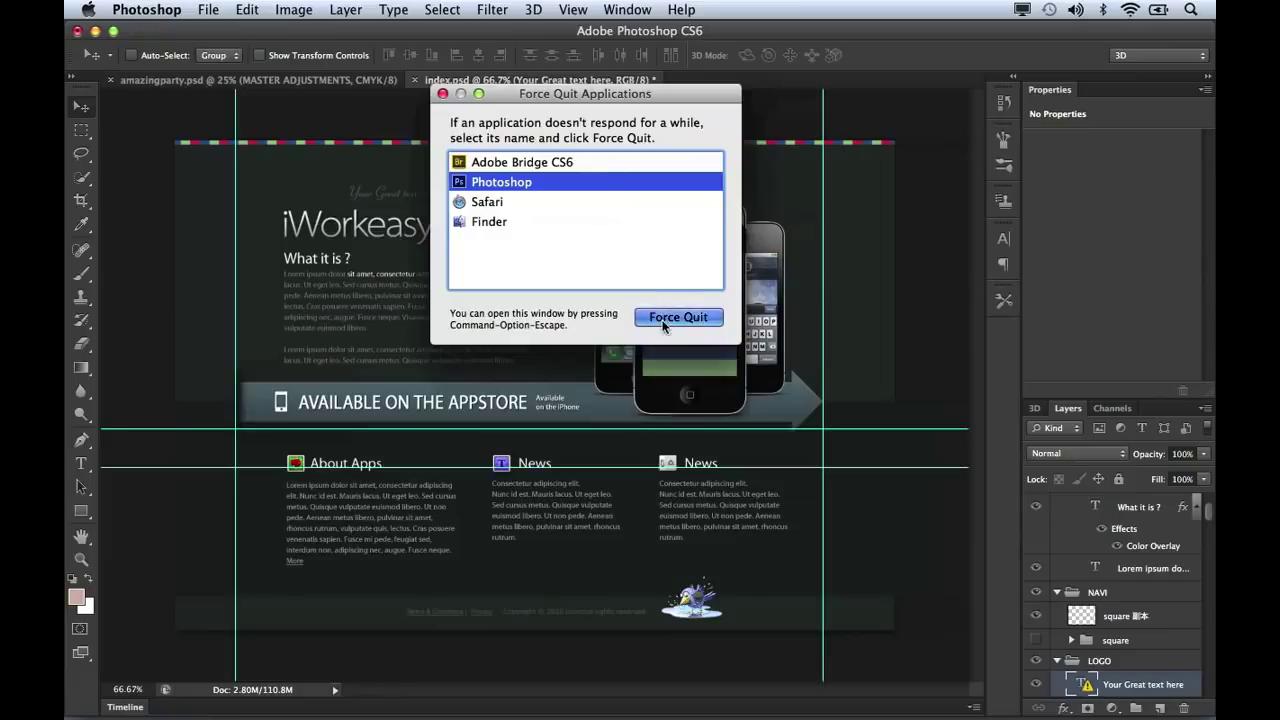
pyautogui.click(707, 195)
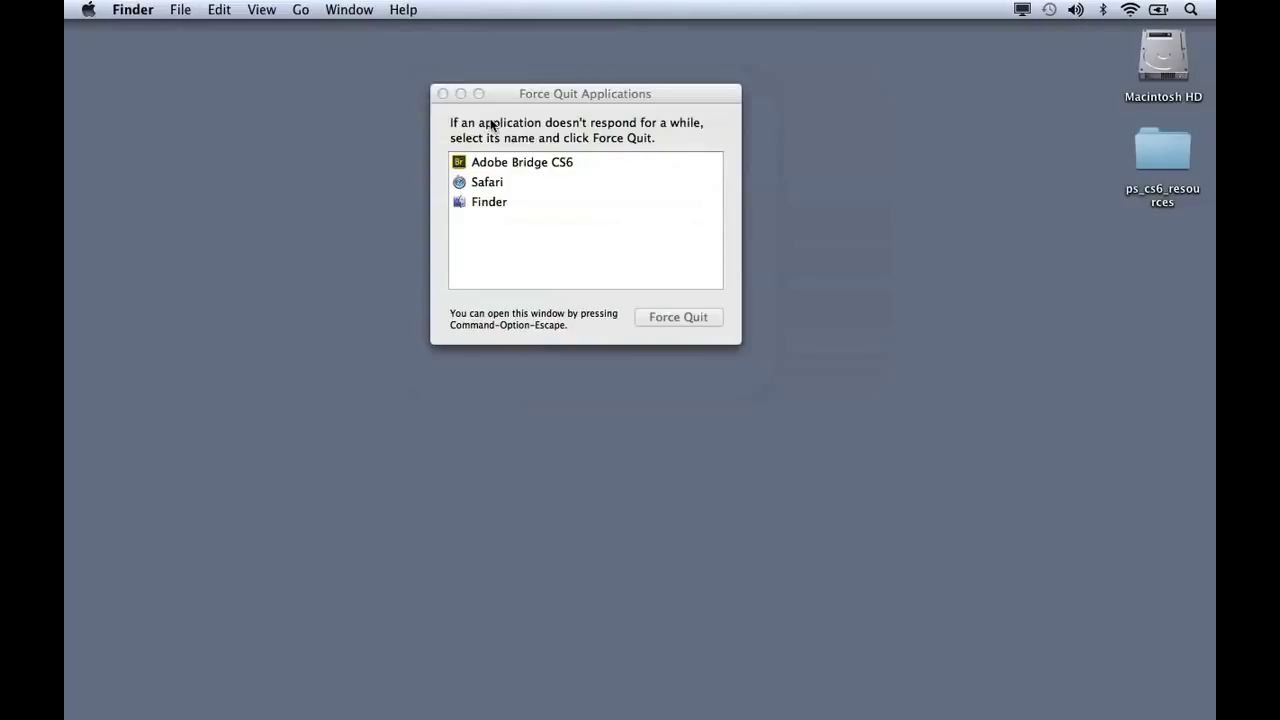
pyautogui.click(443, 93)
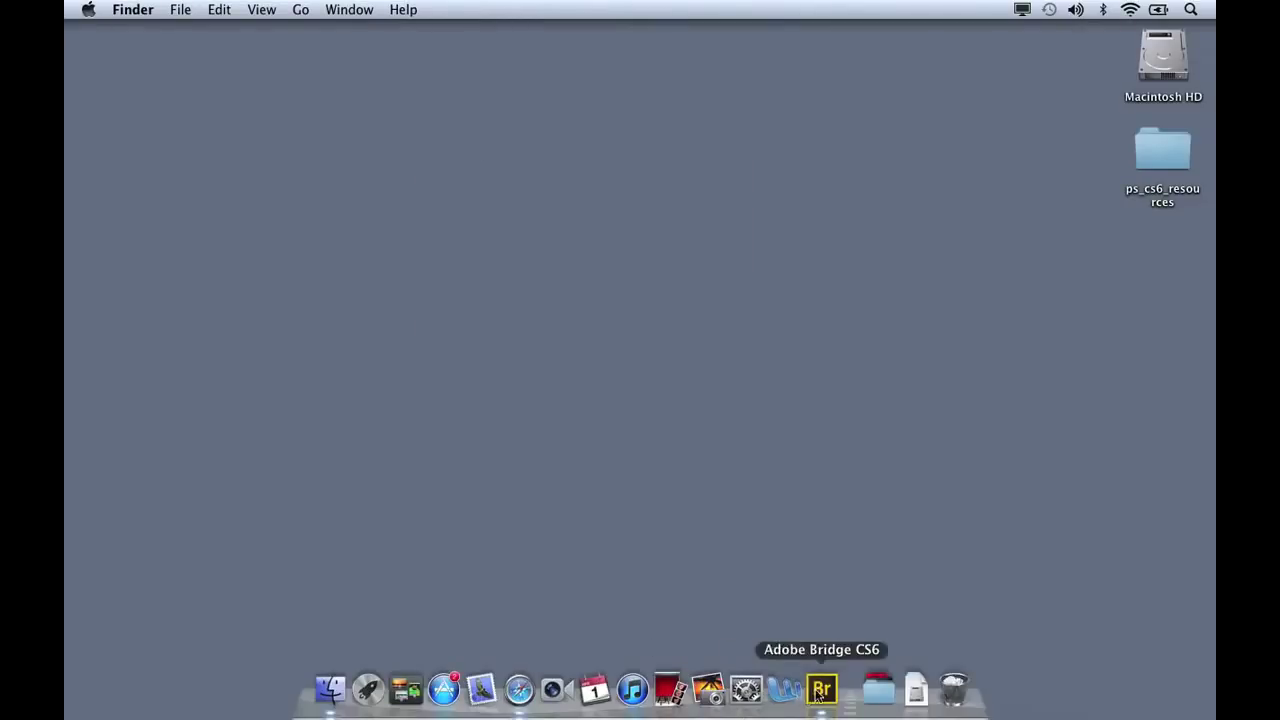
# Switch to Adobe Bridge and open the website folder inside ps_cs6_resources.
pyautogui.click(819, 695)
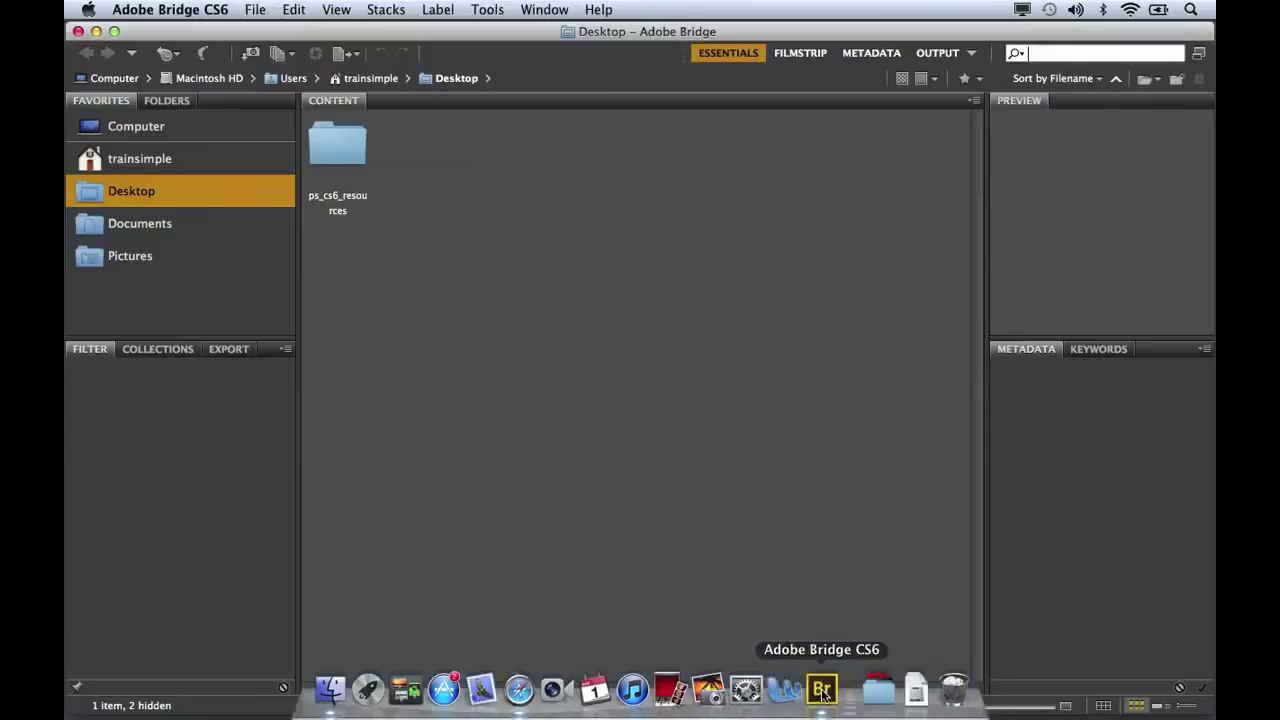
pyautogui.doubleClick(345, 148)
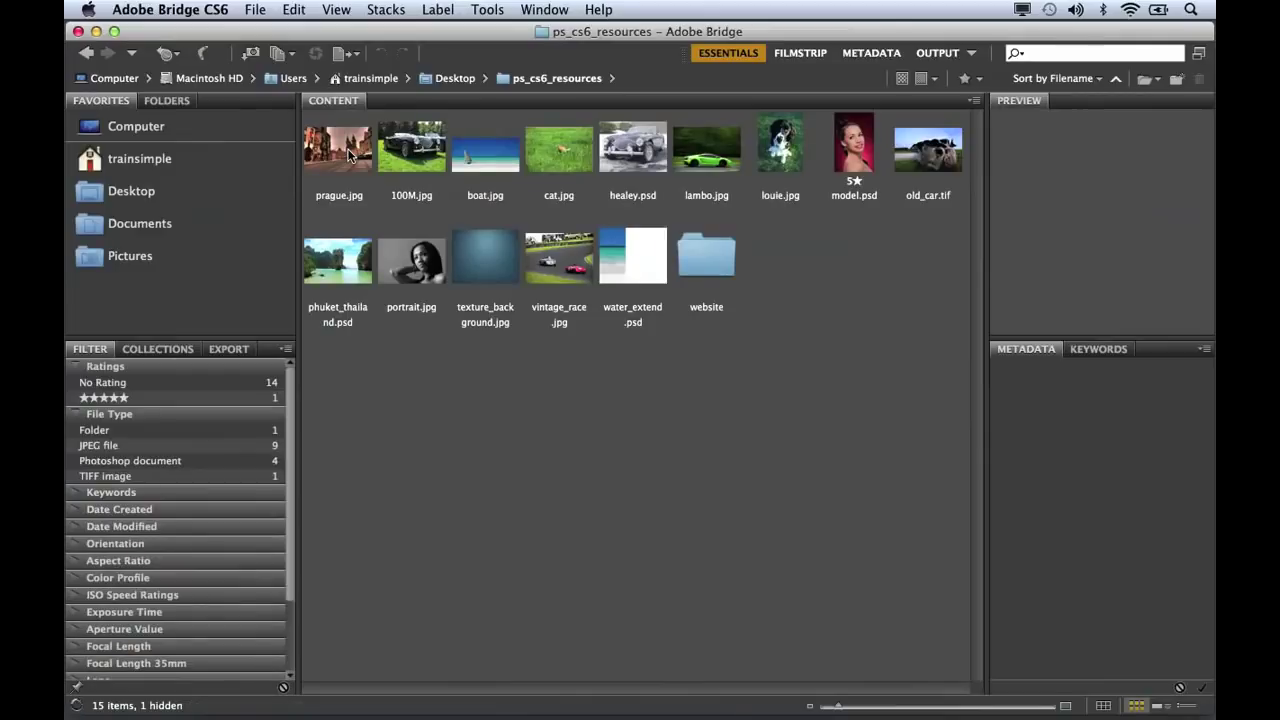
pyautogui.click(708, 272)
pyautogui.doubleClick(708, 265)
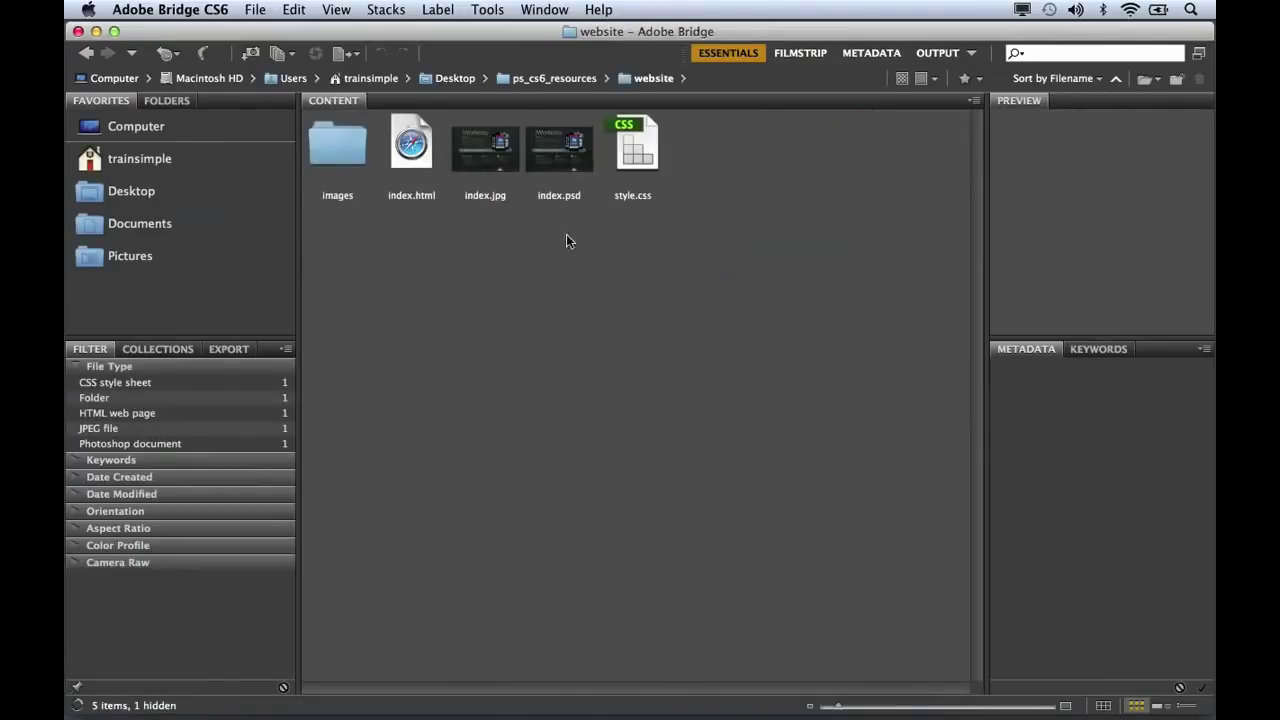
# Open index.psd in Photoshop and bring up the index-Recovered.psd document.
pyautogui.doubleClick(558, 153)
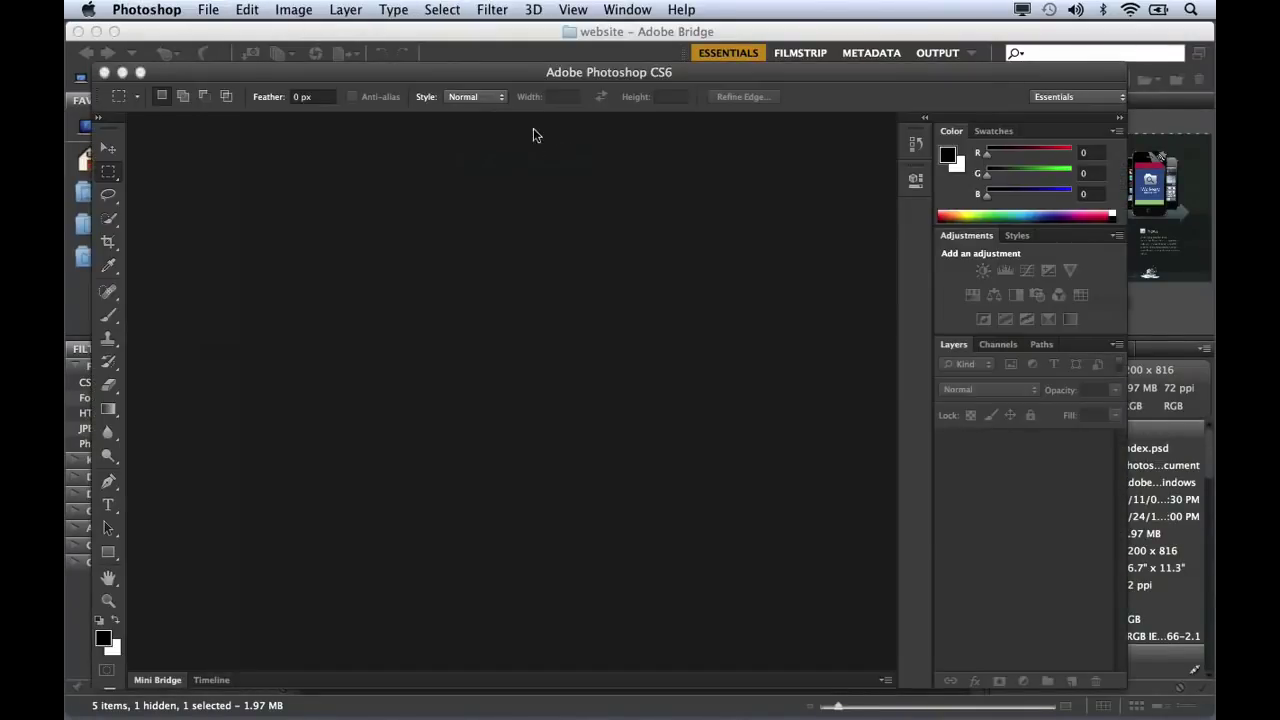
pyautogui.moveTo(472, 73); pyautogui.dragTo(440, 15)
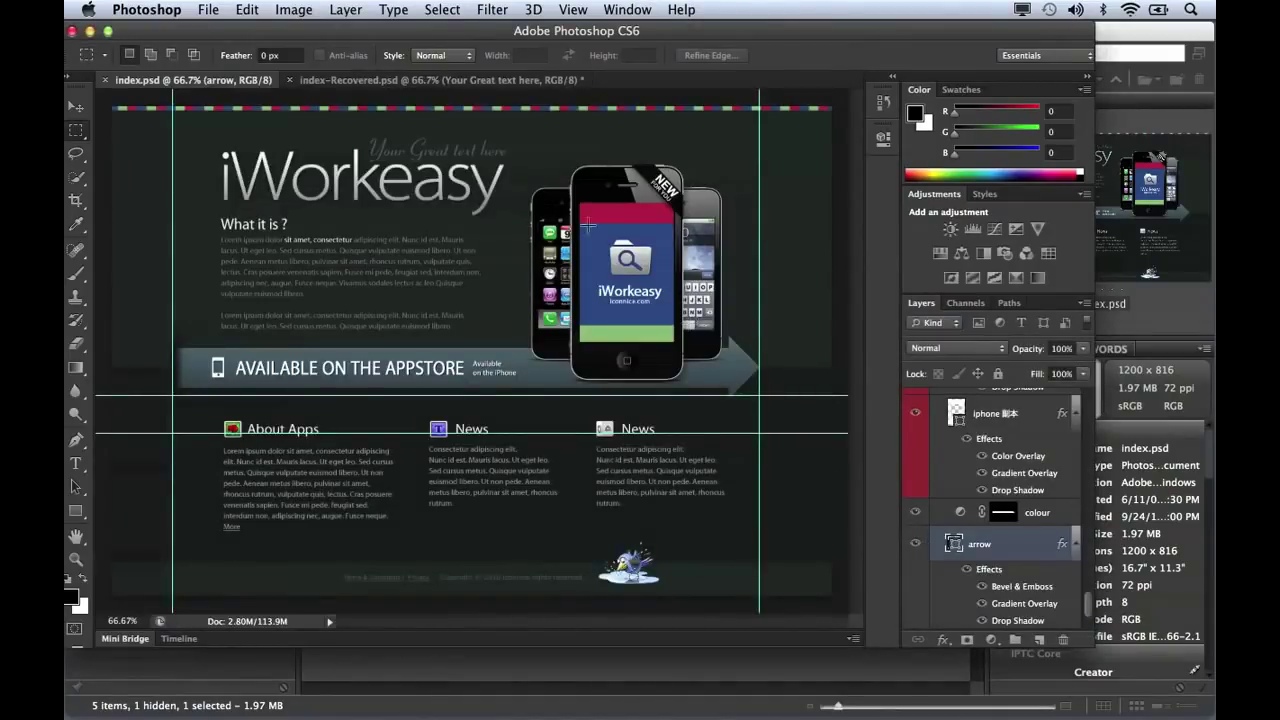
pyautogui.click(461, 80)
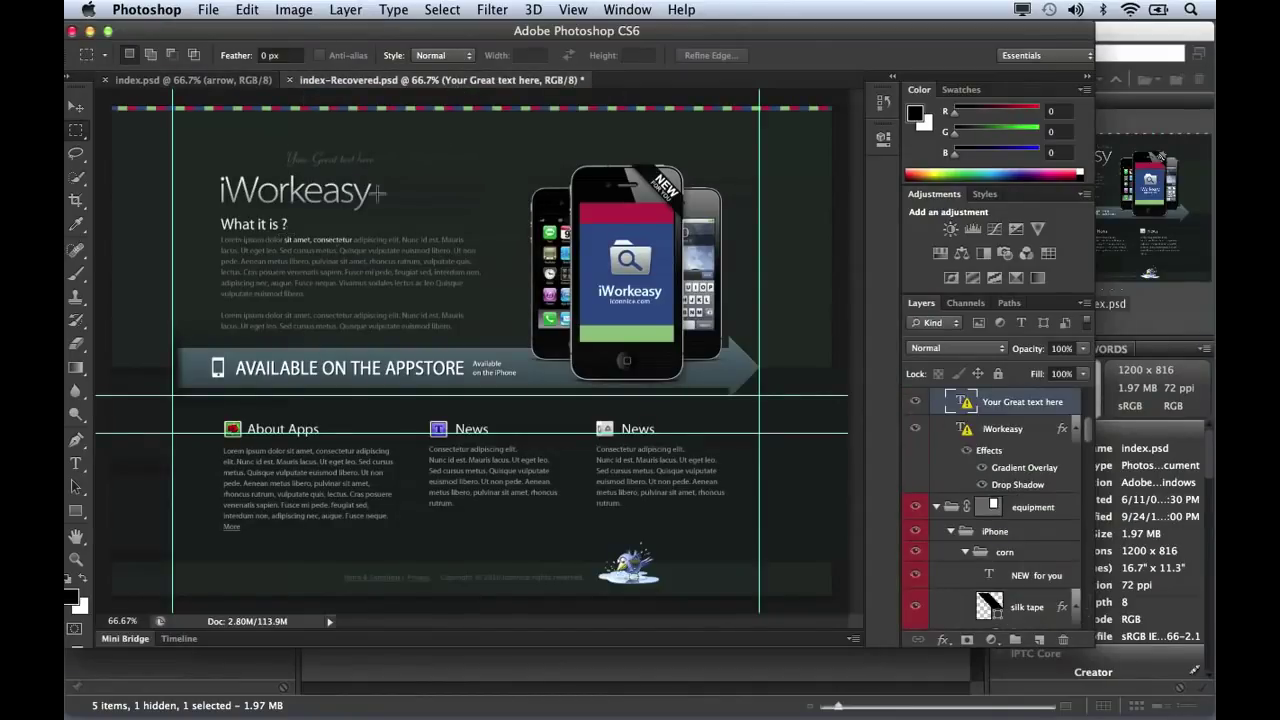